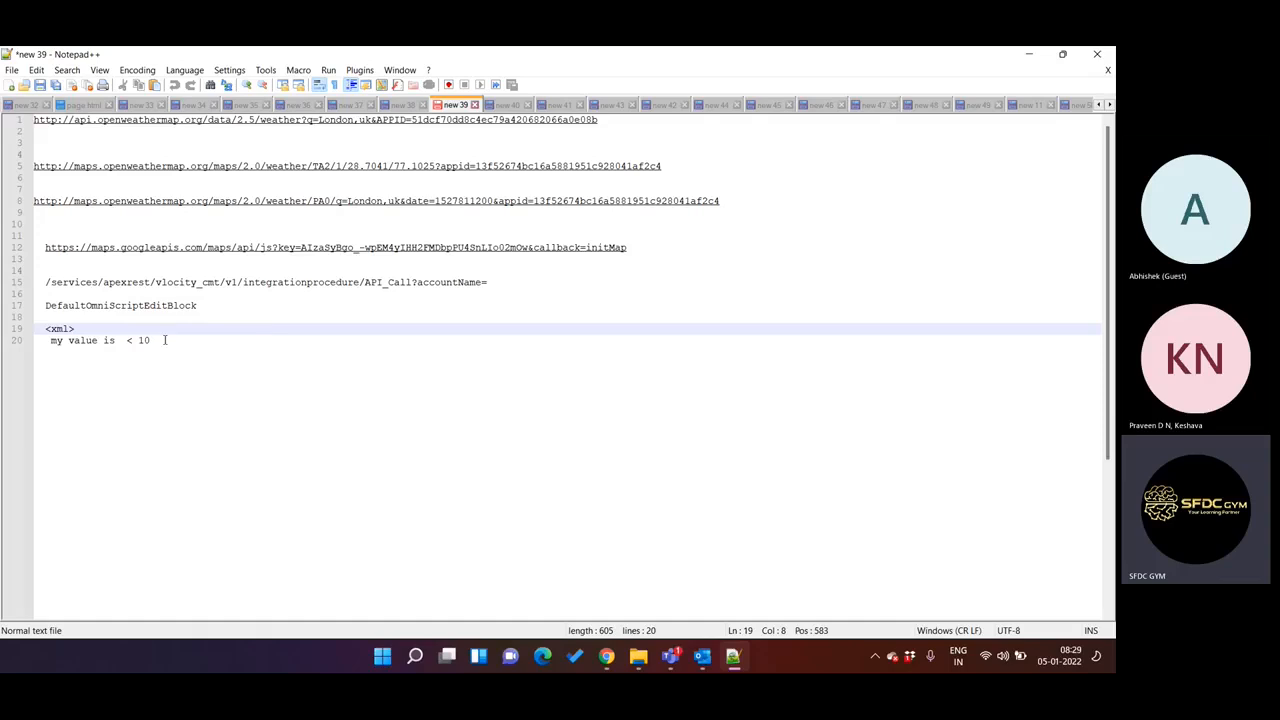
Add the note line "IP tp IP ," below "my value is < 10", leaving a blank line between them.
click(183, 340)
key(Return)
key(Return)
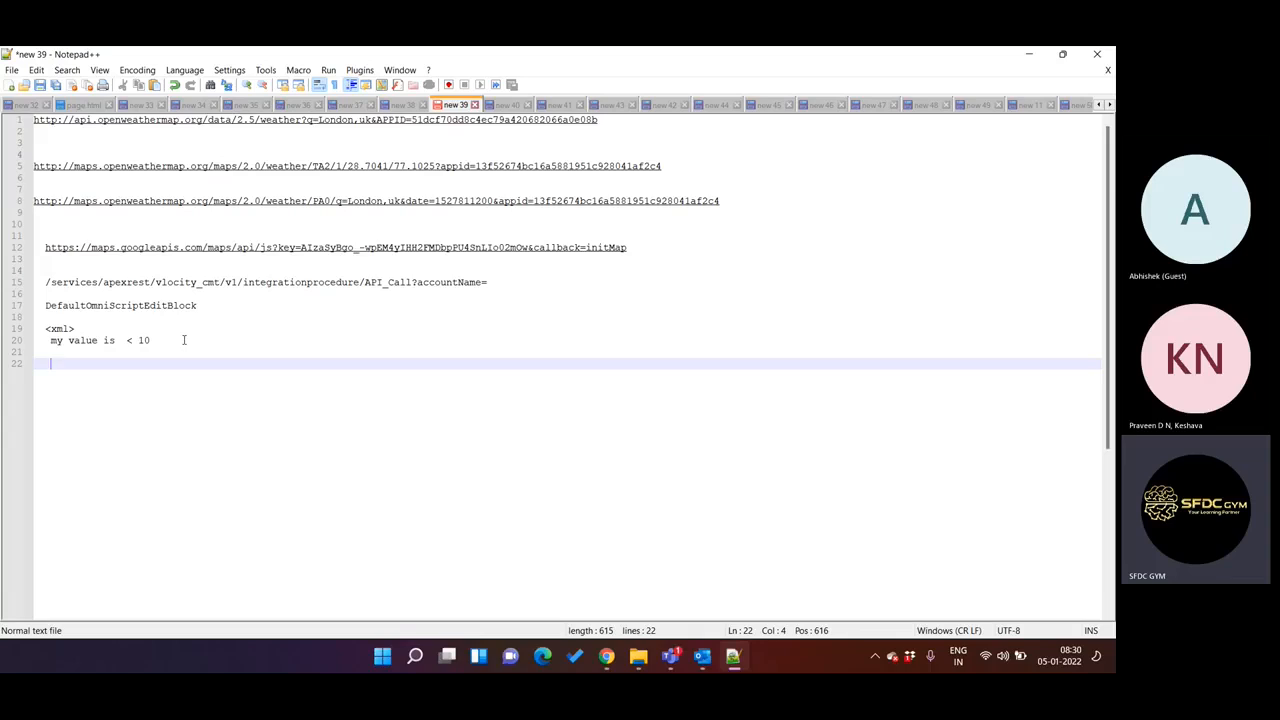
text(IP tp tp)
key(BackSpace)
key(BackSpace)
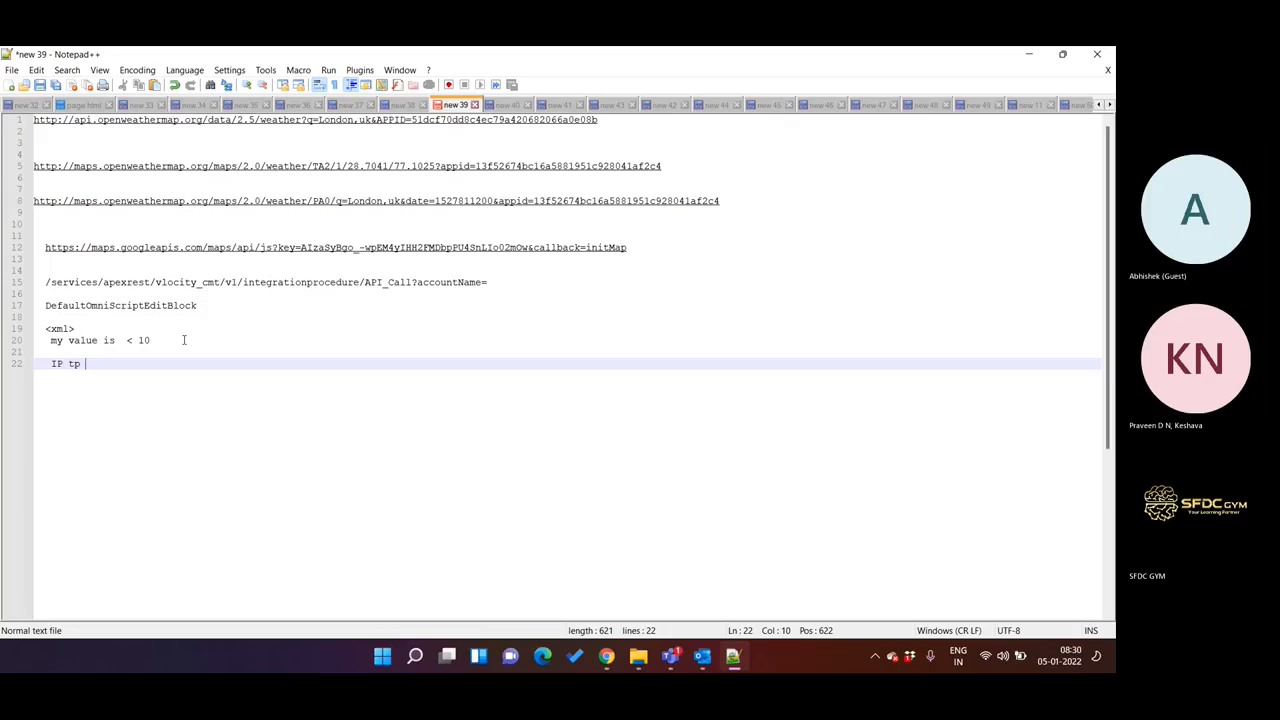
text(IP )
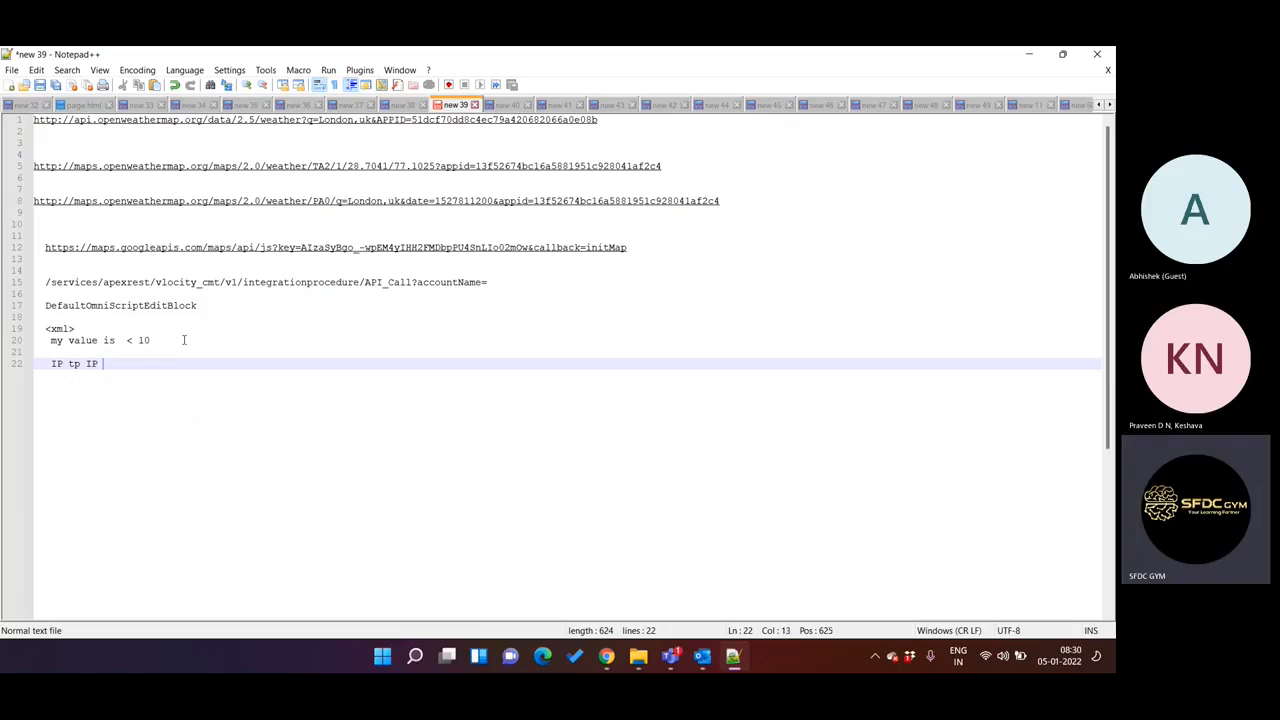
text(,)
key(Return)
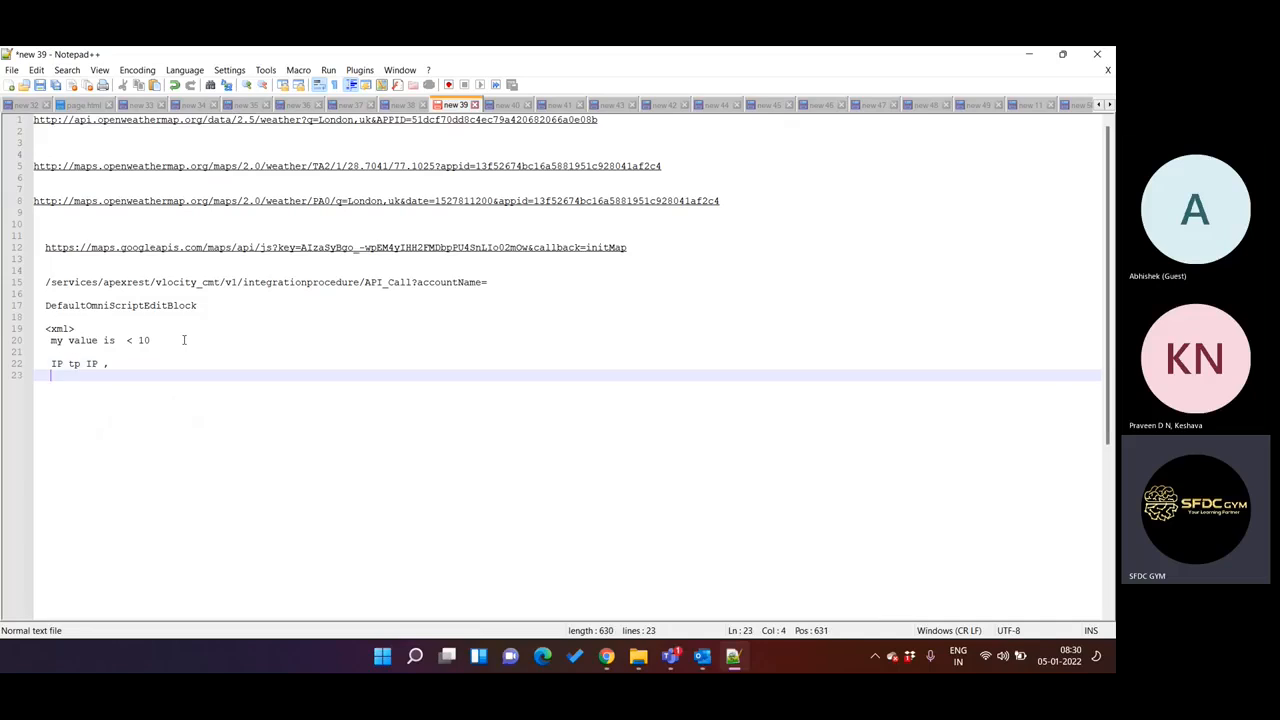
Write "IP = OS" and "OS" on two separate lines below the "IP tp IP ," note.
text(IP = )
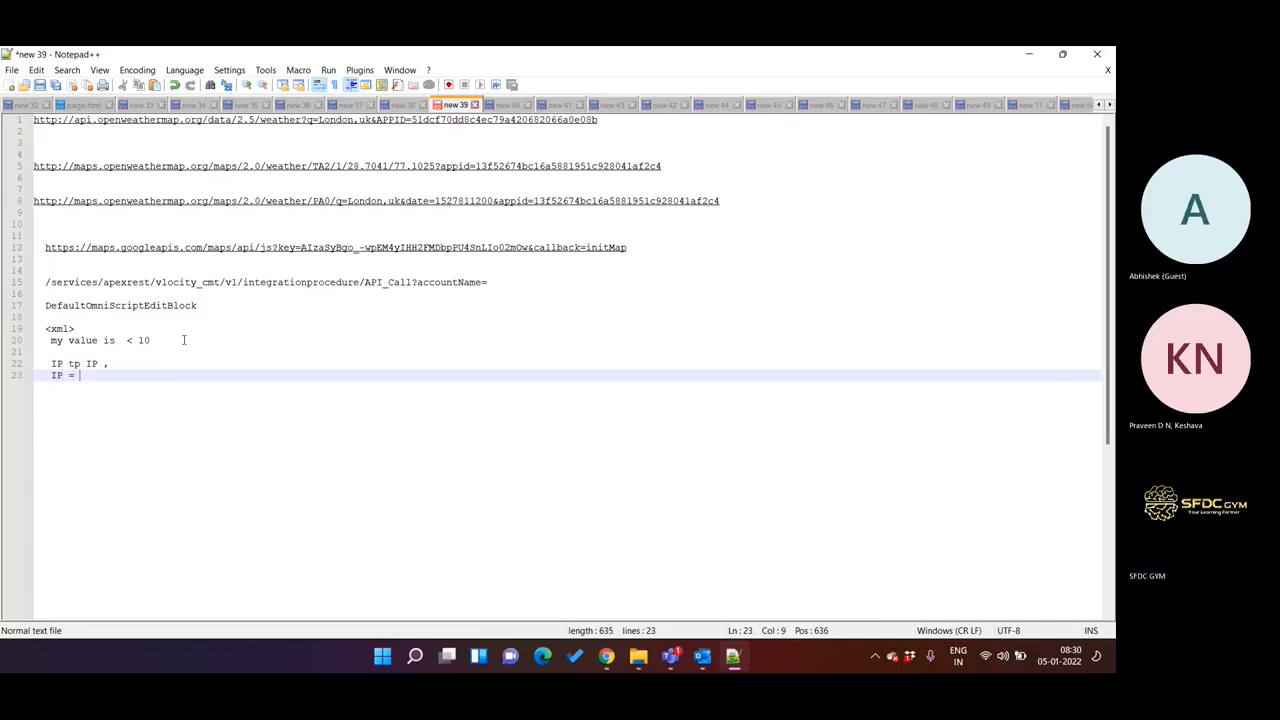
text(0S)
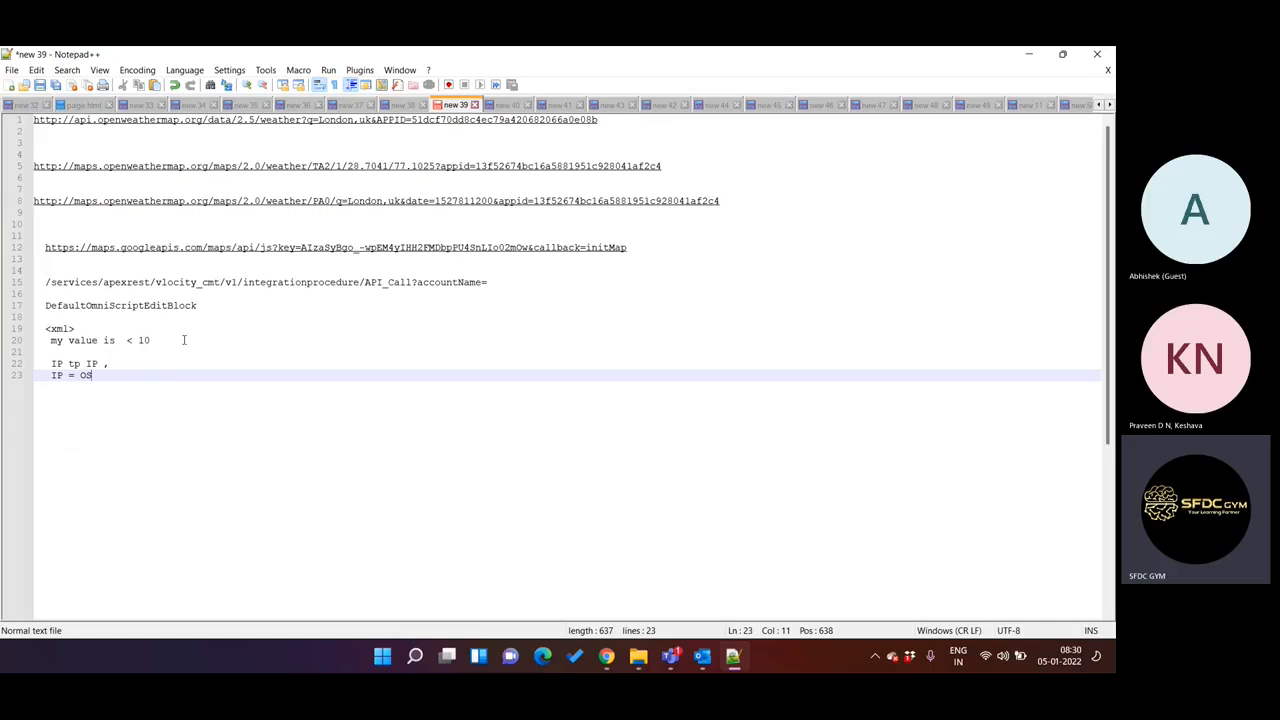
key(Return)
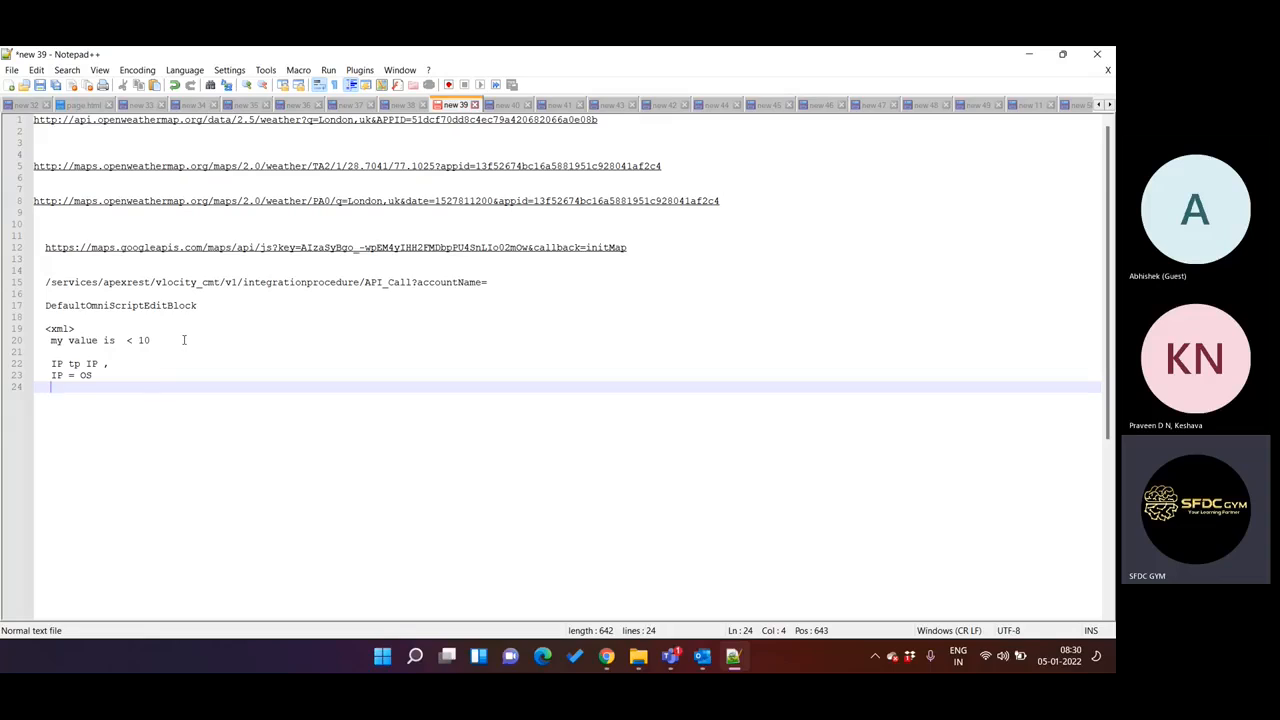
text(OS)
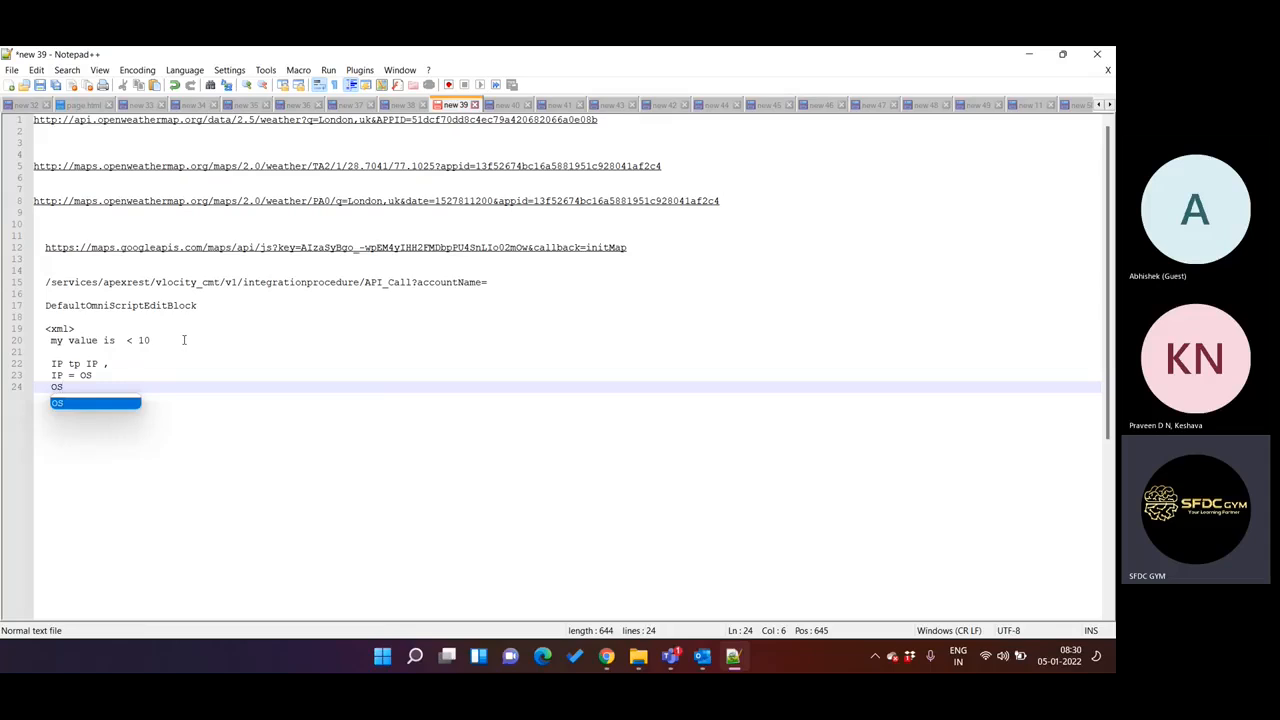
click(87, 385)
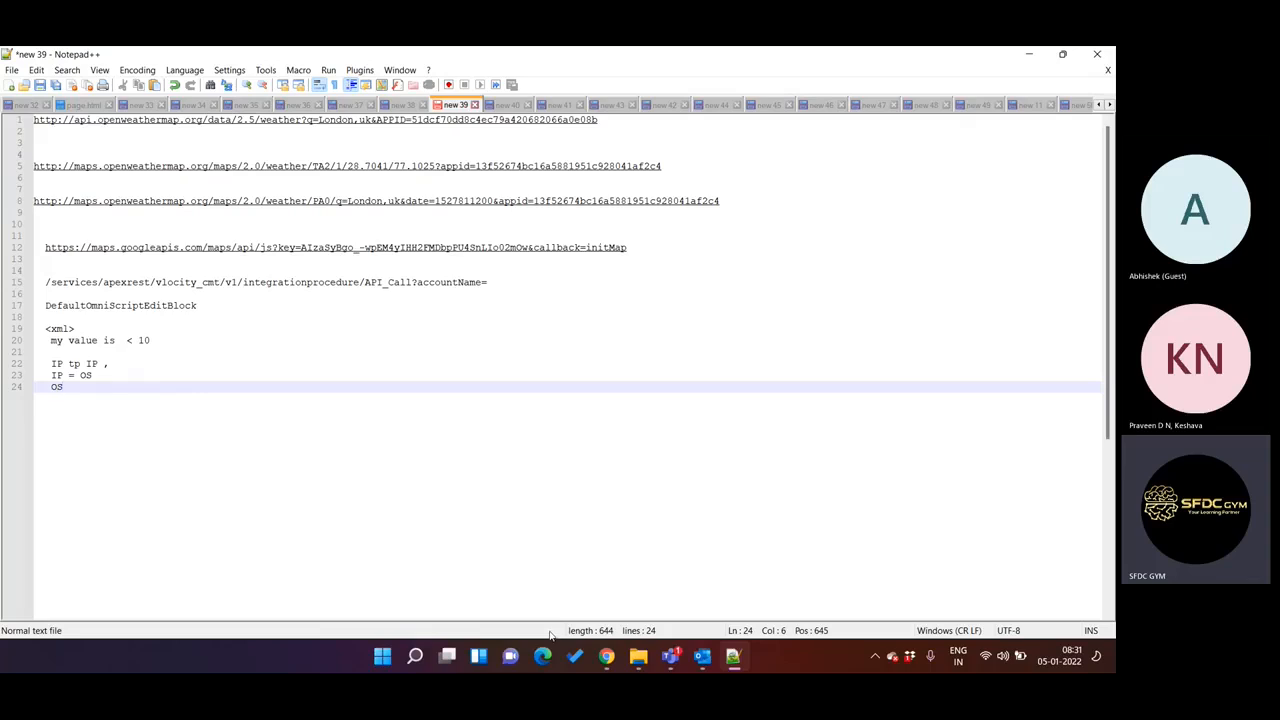
Switch to Salesforce in Chrome and change from the classic interface to Lightning Experience.
click(605, 656)
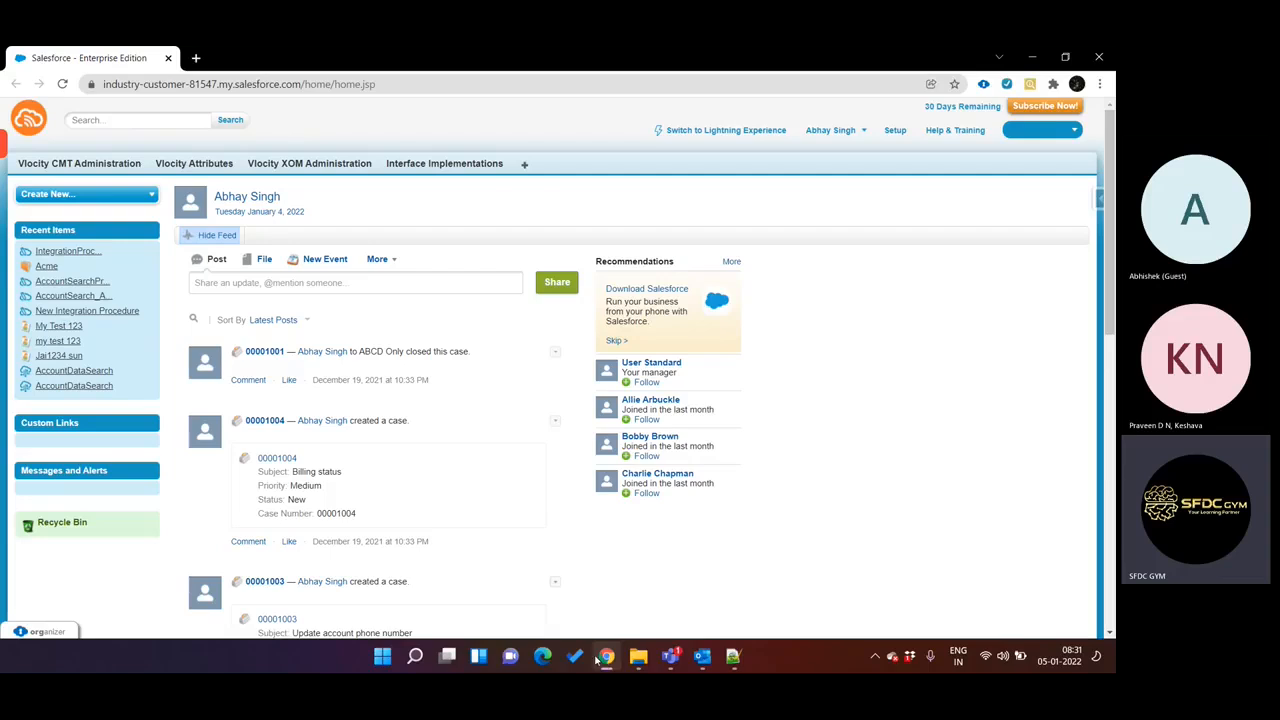
click(605, 656)
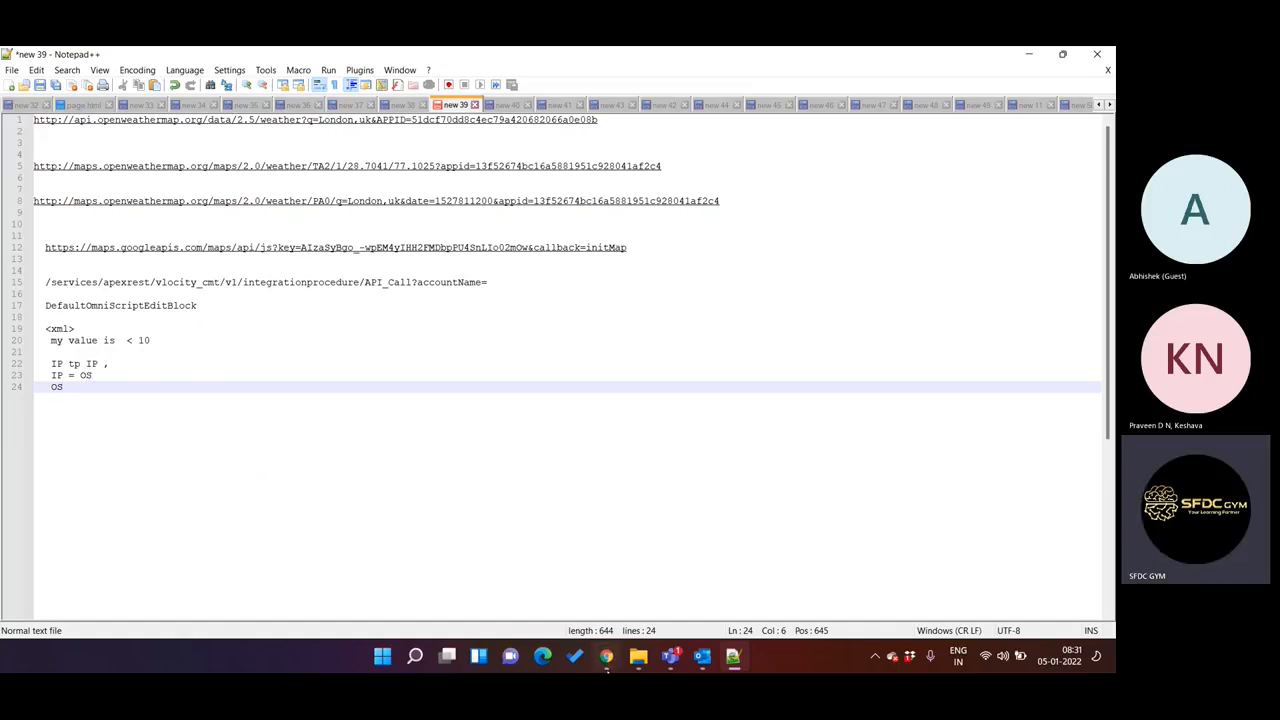
click(606, 656)
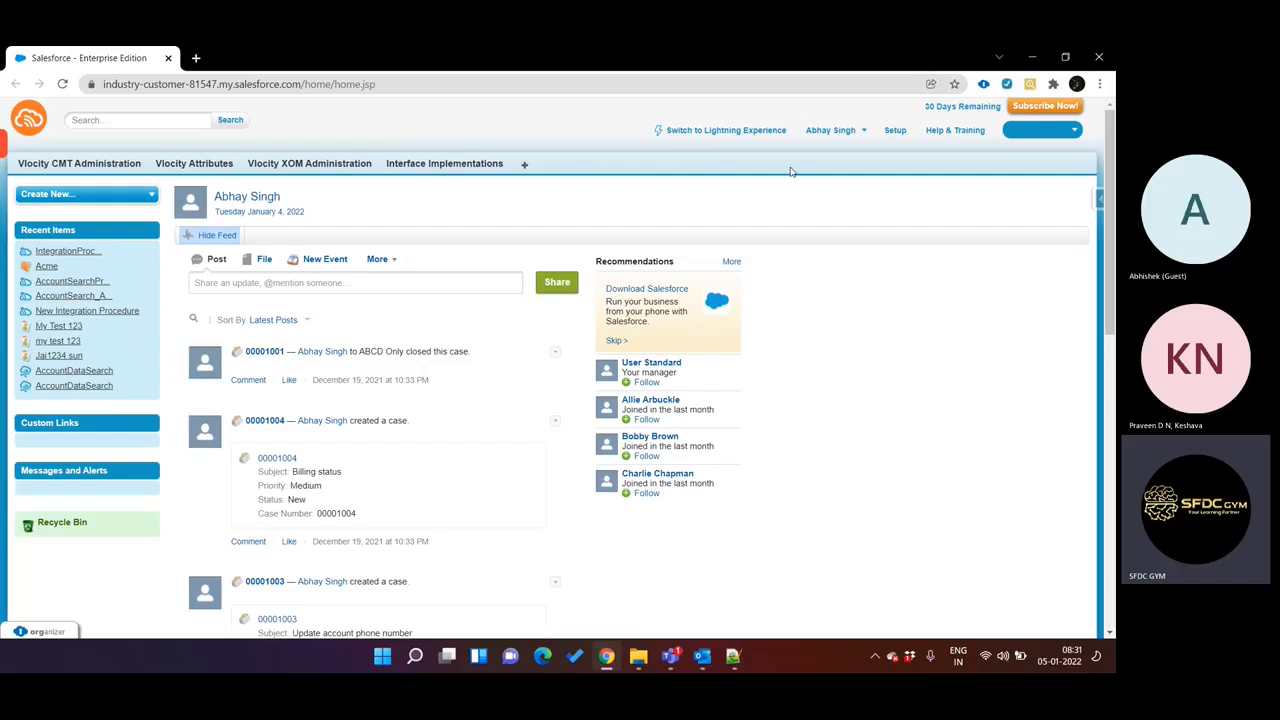
click(730, 131)
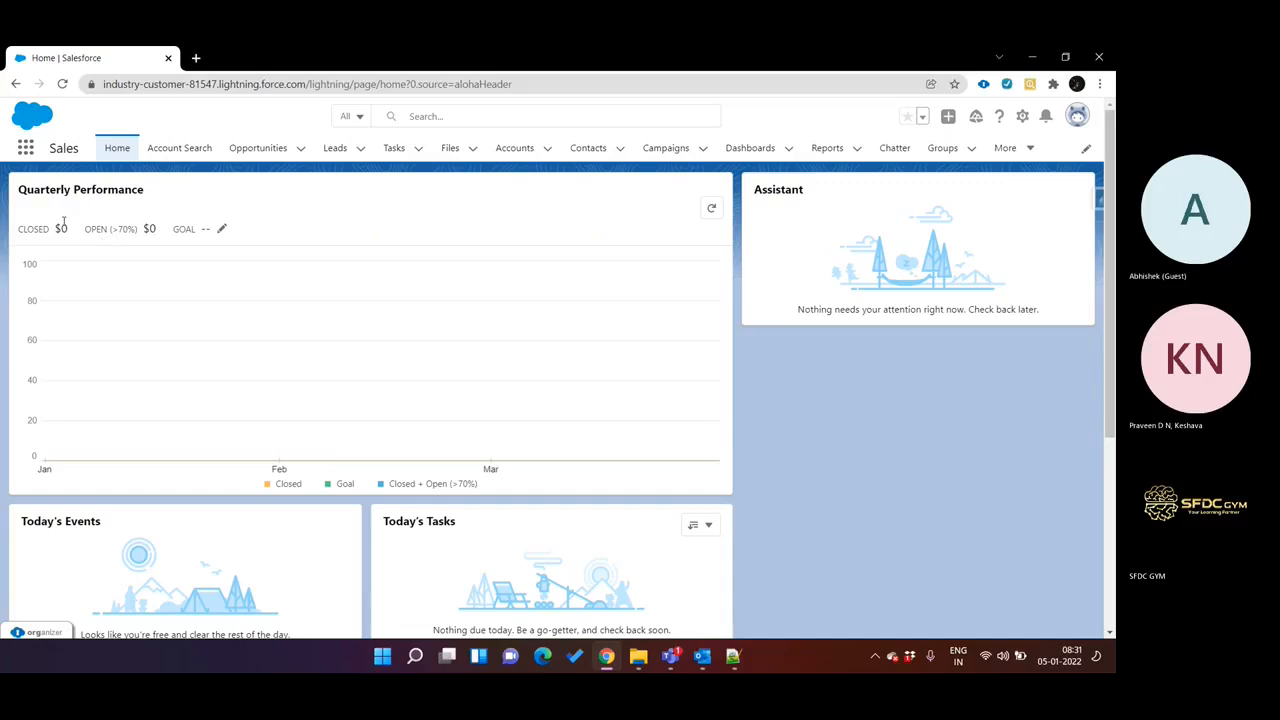
Search the apps and items for "integr" and open OmniStudio Integration Procedures.
click(24, 150)
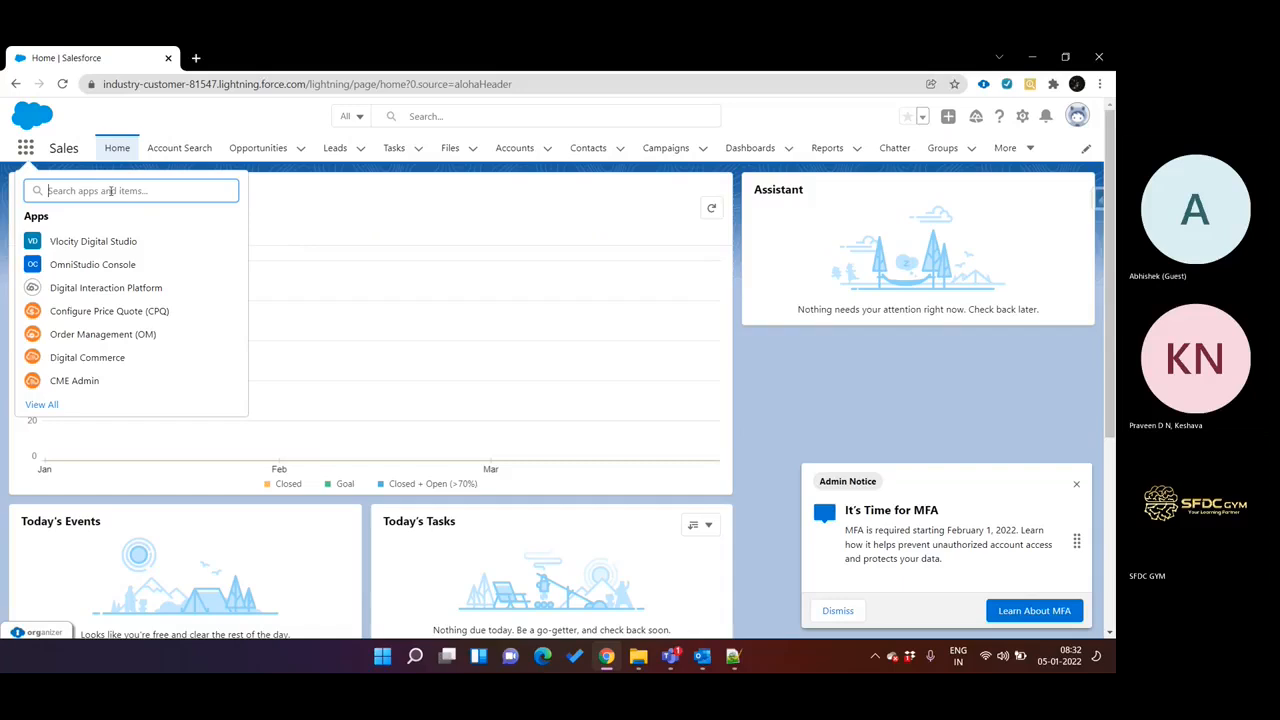
text(int)
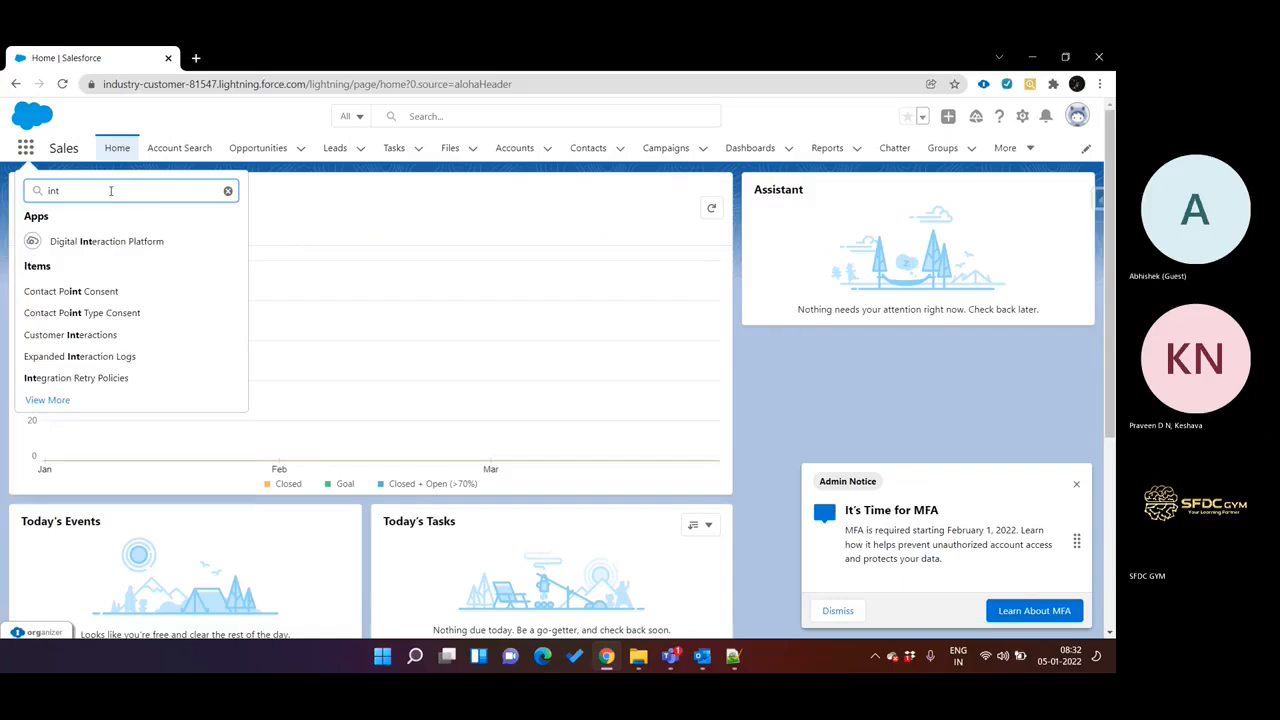
text(egr)
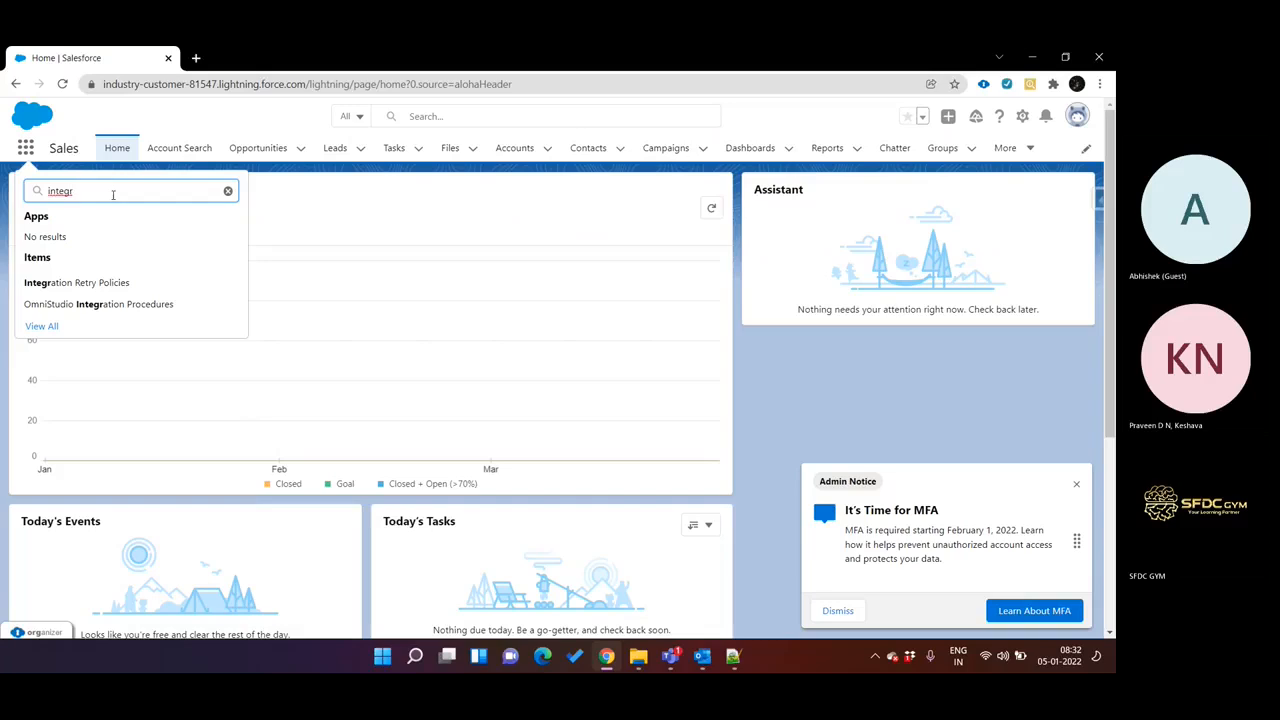
click(120, 303)
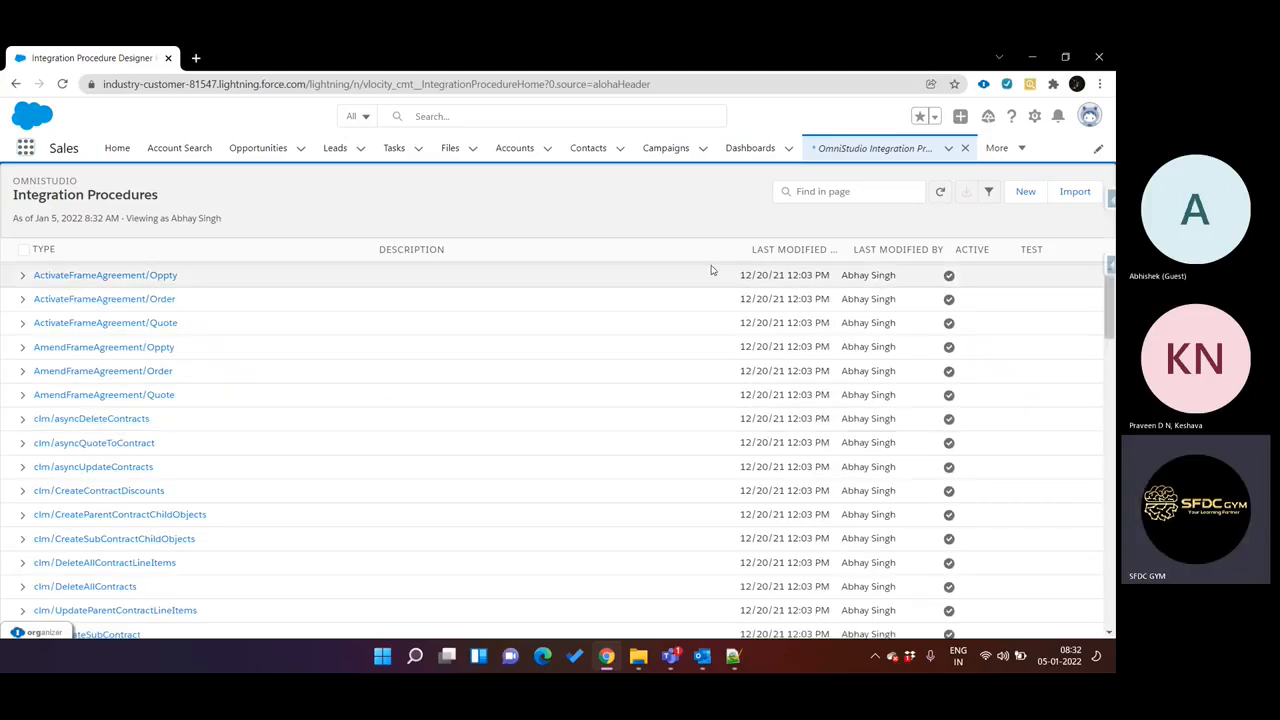
Sort the integration procedures by latest modification date and open the version under the WeatherForcast type.
click(824, 252)
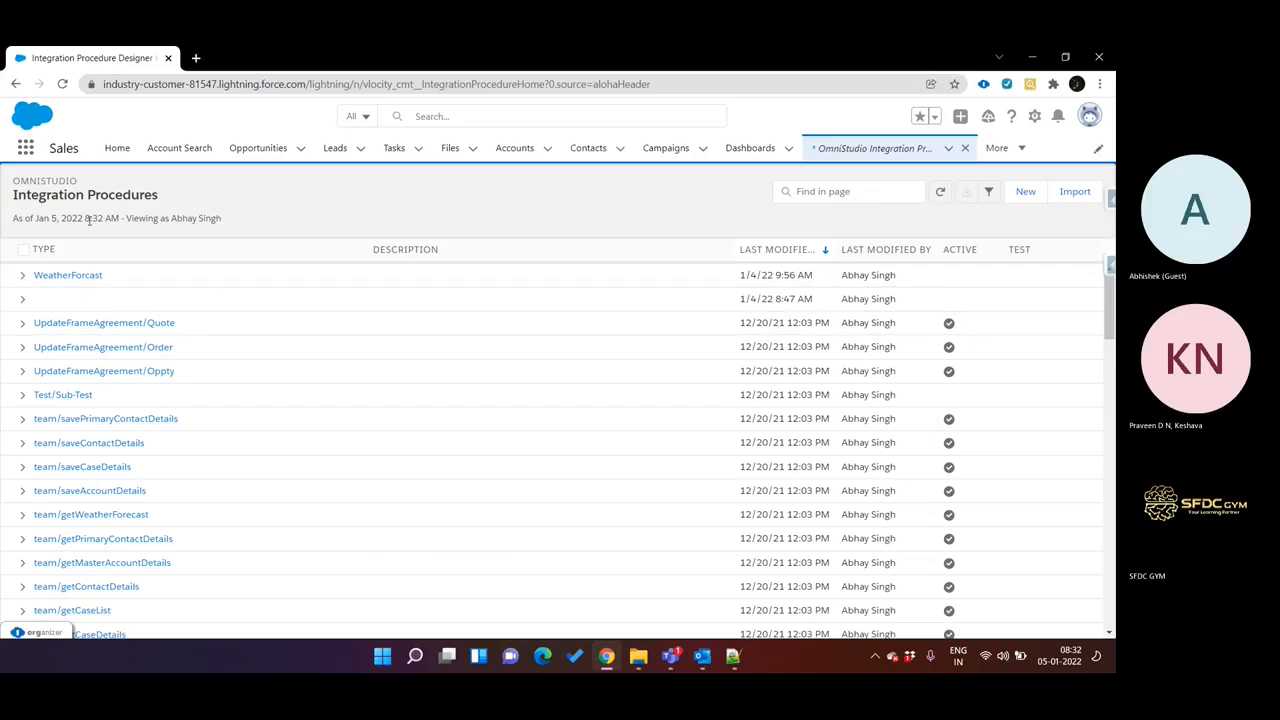
click(51, 279)
click(86, 299)
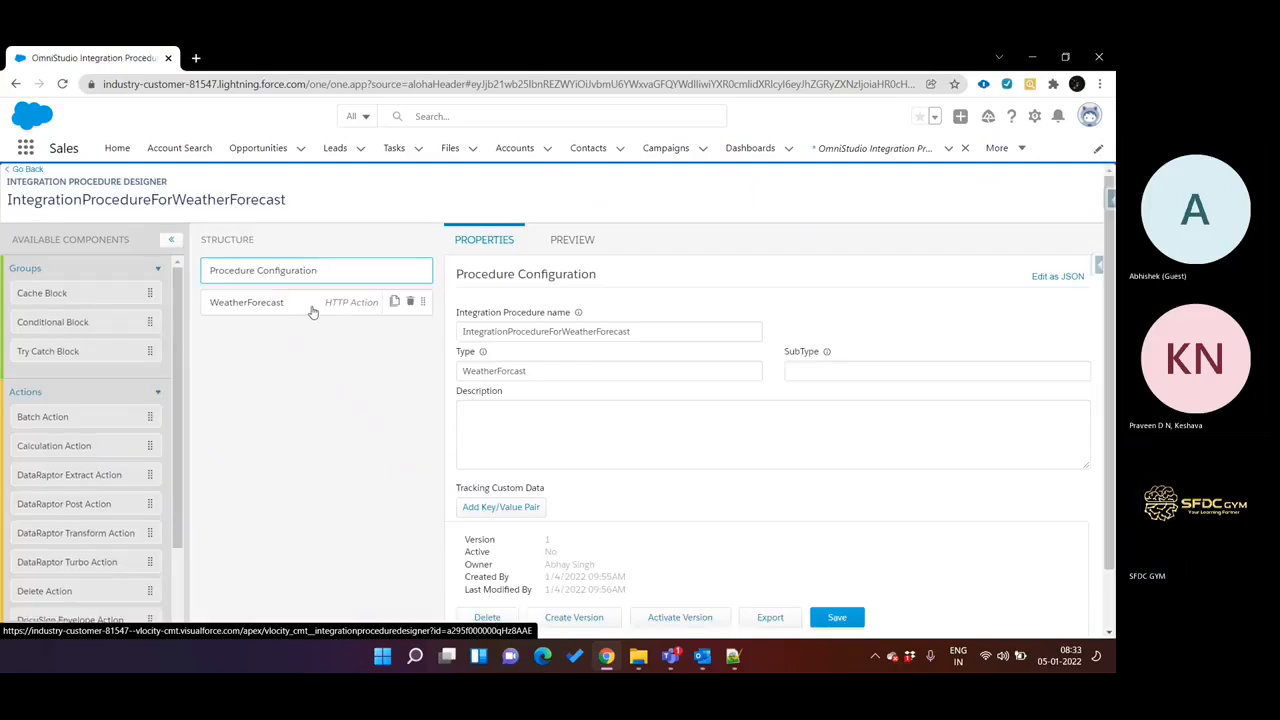
Examine the WeatherForecast HTTP action's path, method, send/response transformations and additional input/output properties.
click(312, 312)
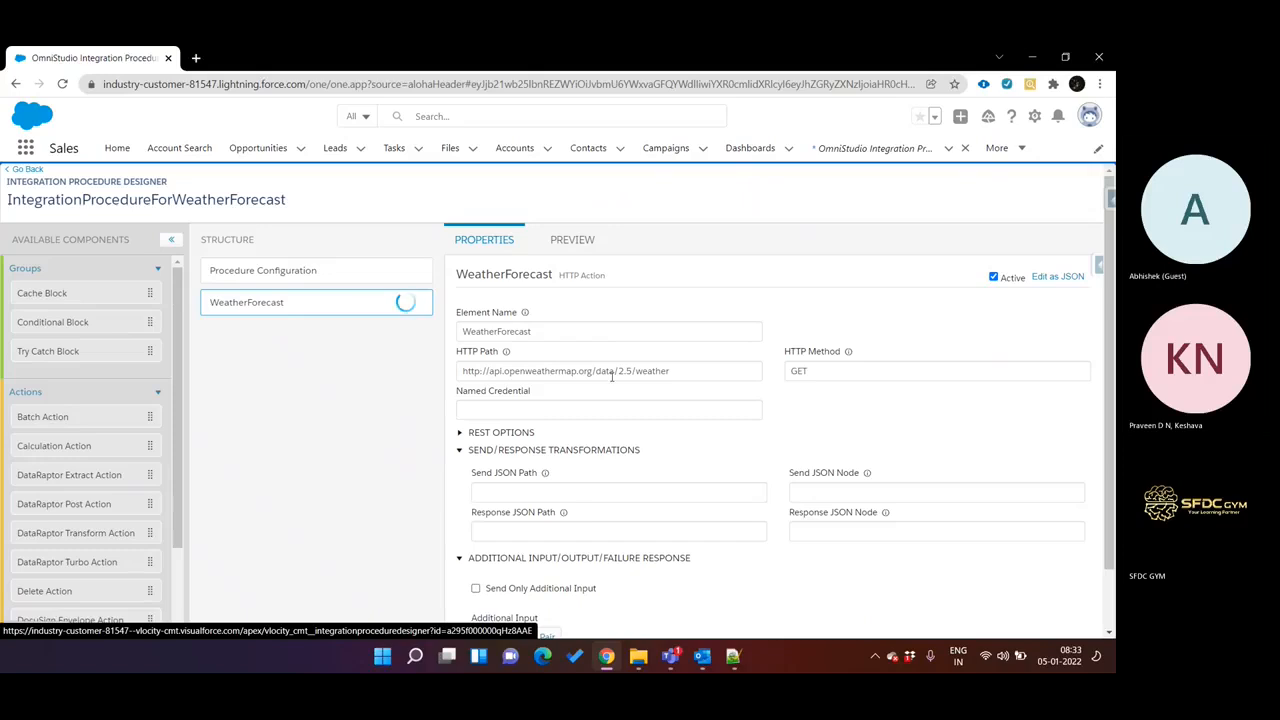
scroll(650, 392, down, 3)
scroll(650, 392, up, 3)
scroll(650, 392, down, 6)
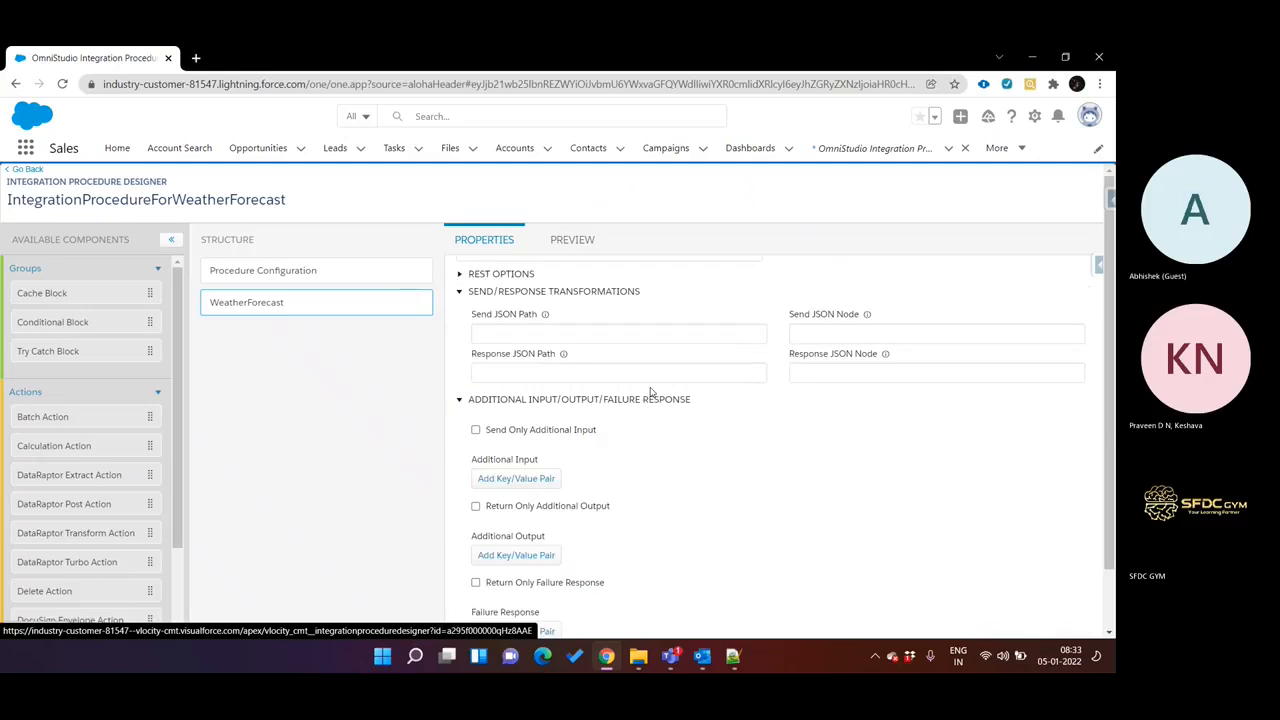
scroll(650, 392, up, 3)
scroll(650, 392, up, 3)
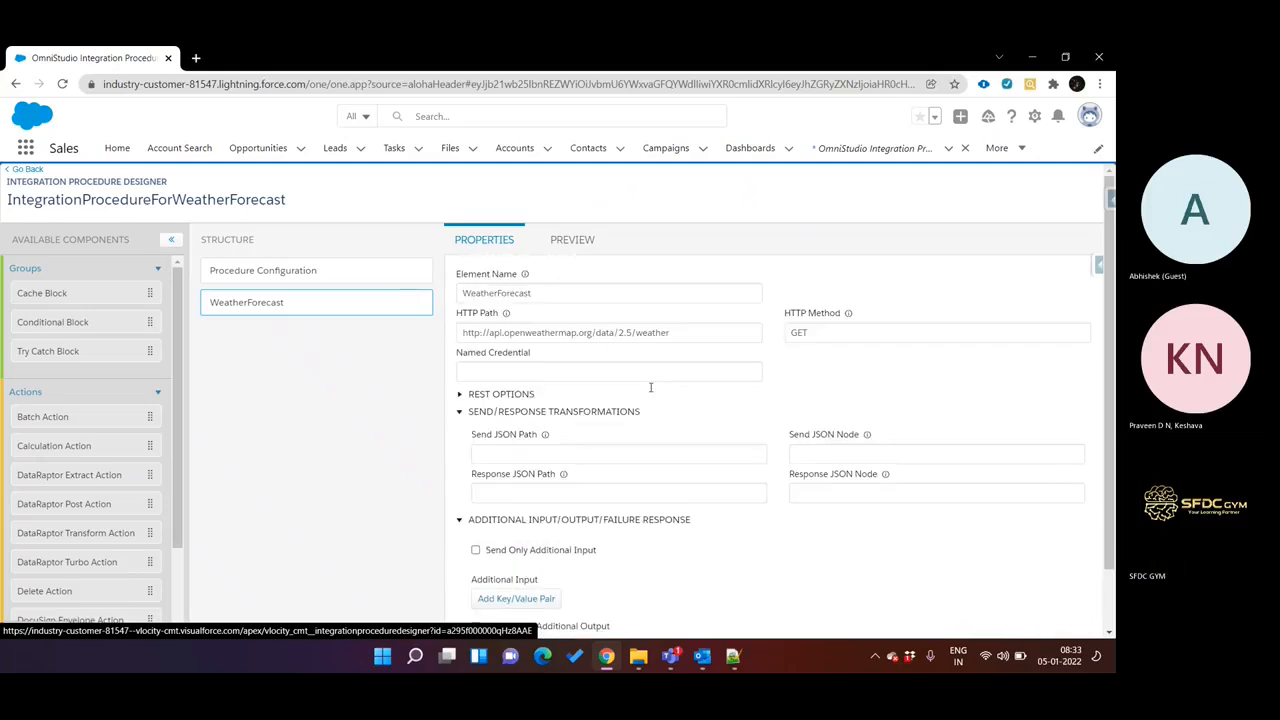
scroll(650, 392, up, 1)
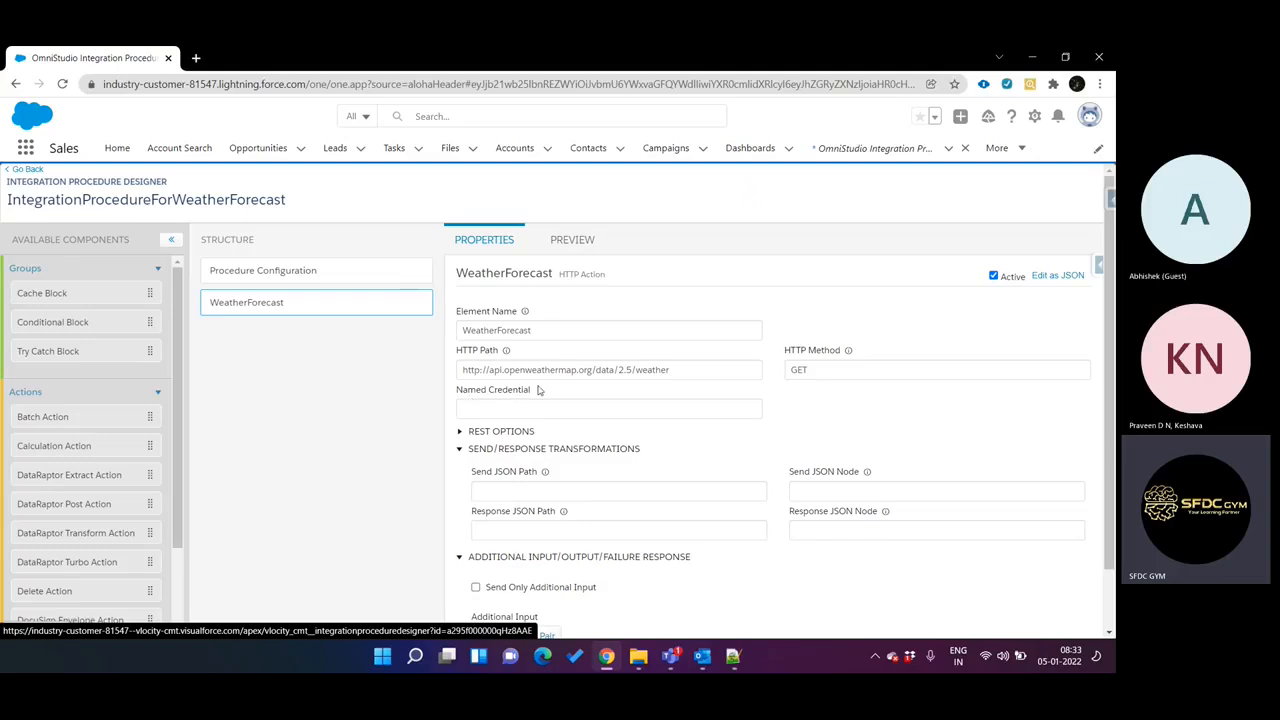
Expand the WeatherForecast action's REST options and review its params, Send Body, timeout and retry count settings.
click(506, 430)
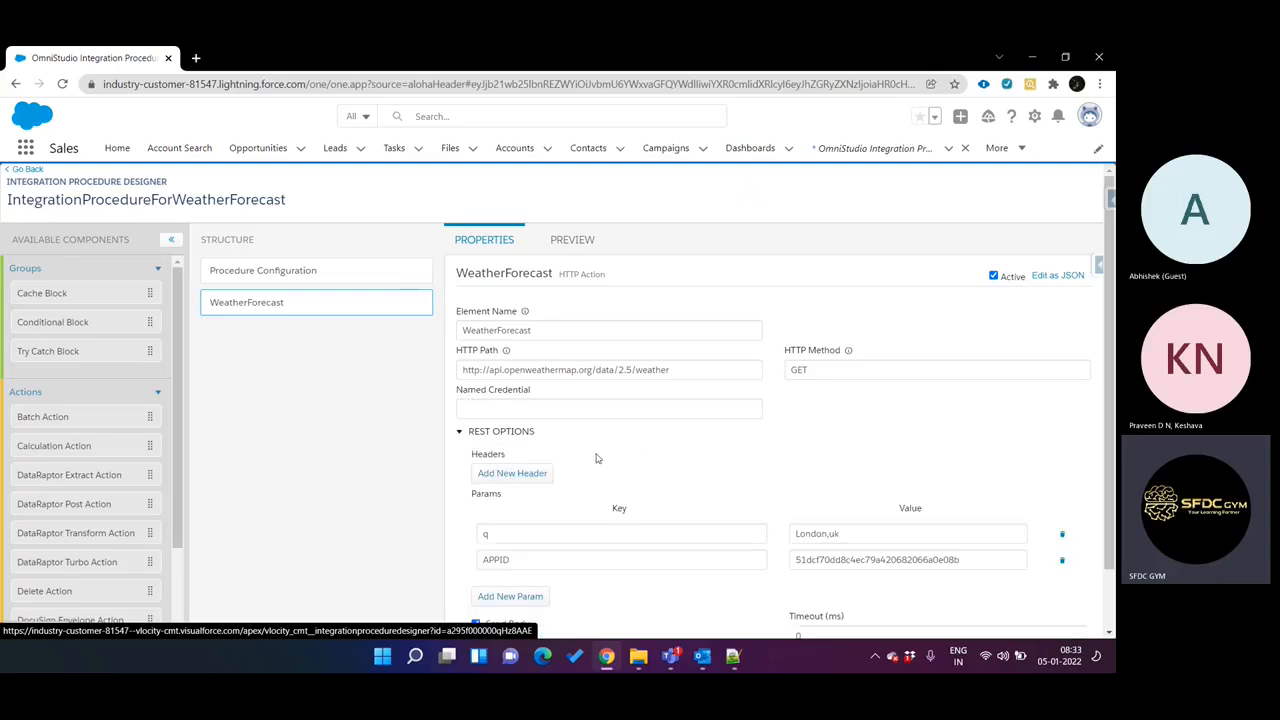
scroll(600, 459, down, 1)
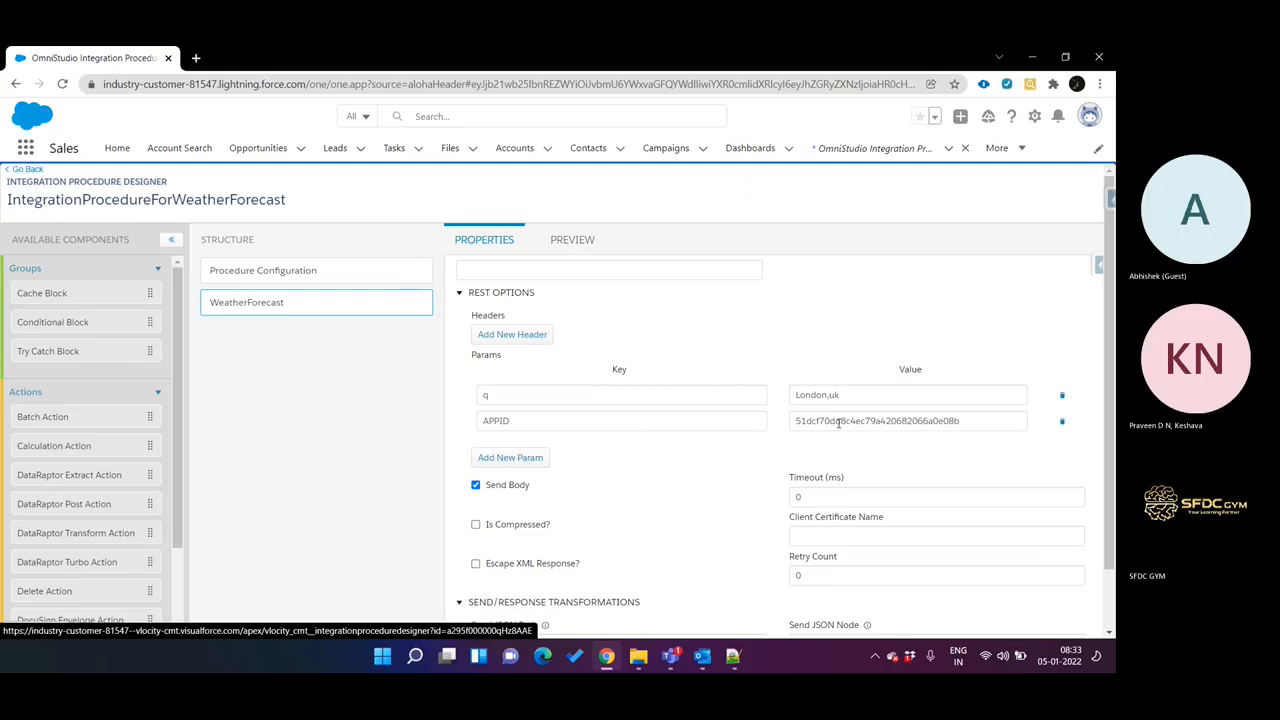
scroll(716, 431, down, 2)
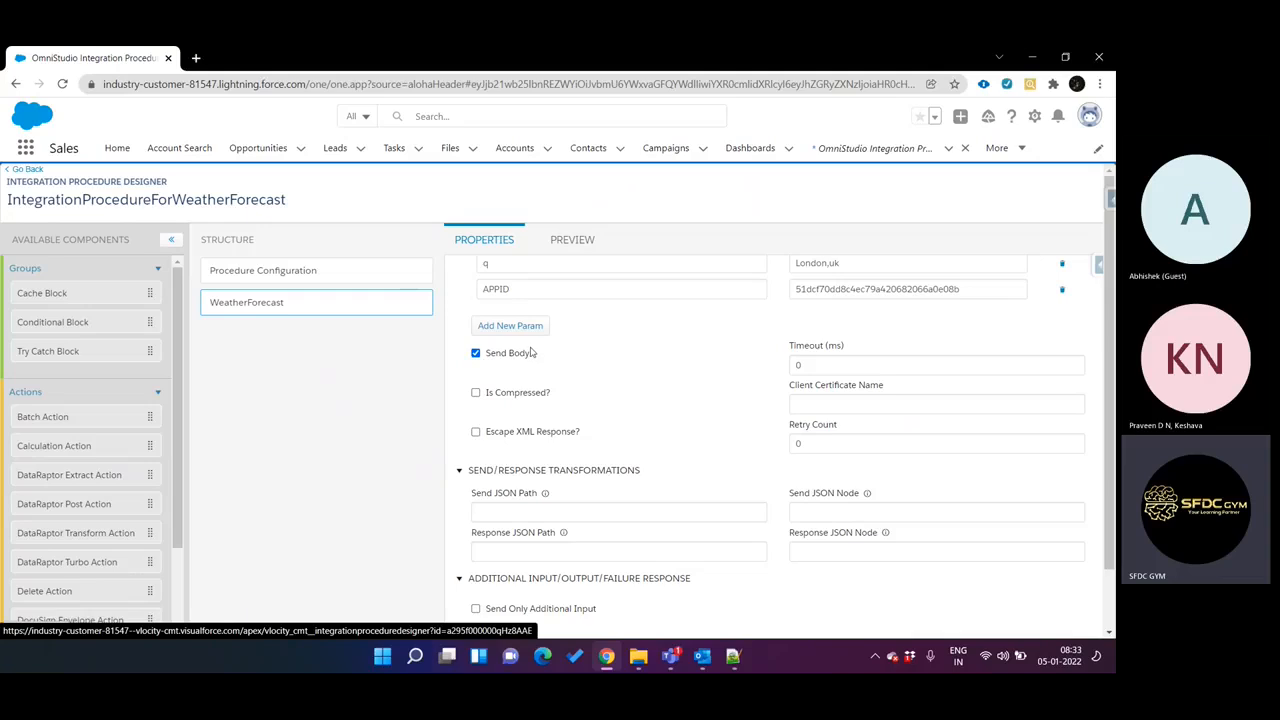
scroll(670, 366, down, 1)
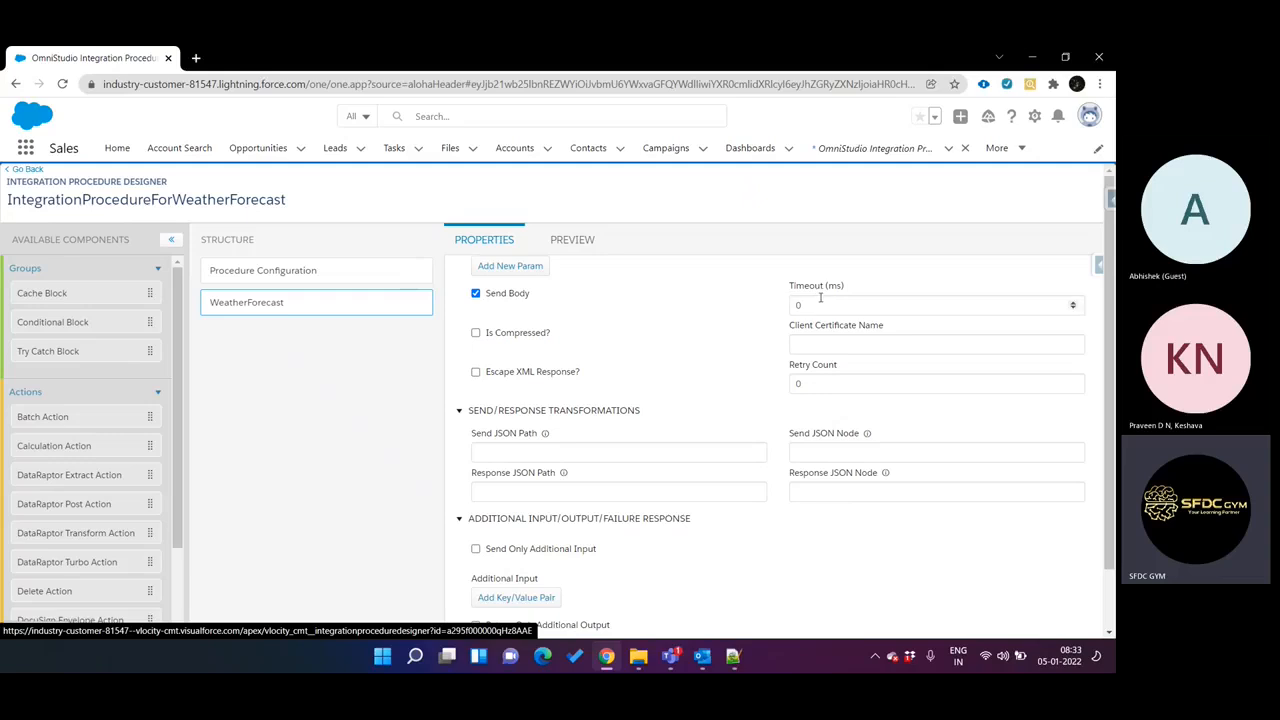
scroll(713, 343, down, 1)
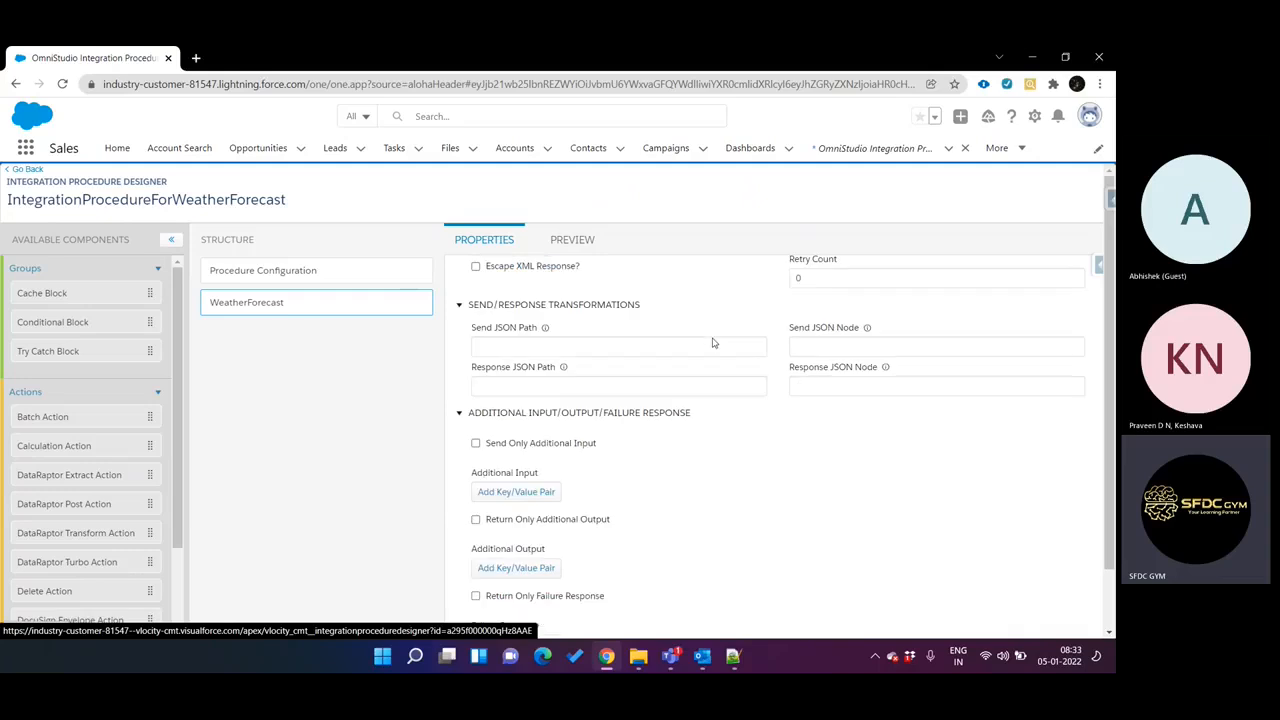
scroll(708, 336, up, 1)
click(795, 367)
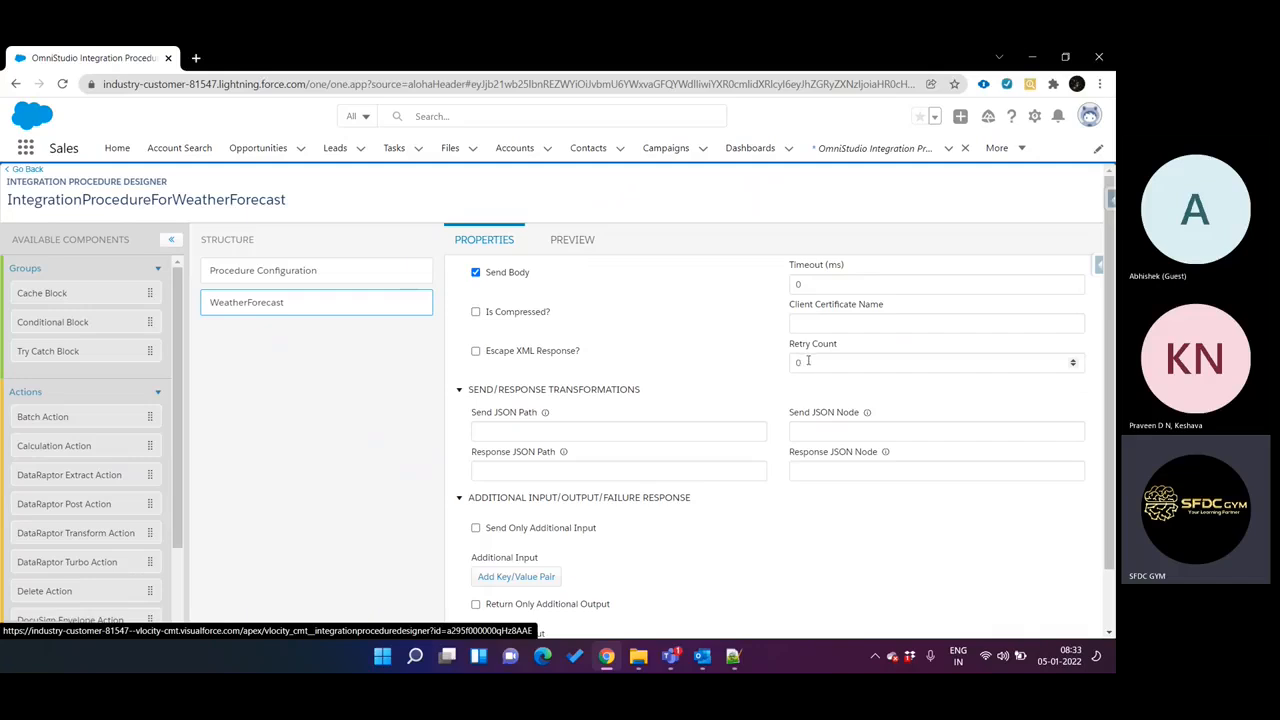
Review the Procedure Configuration properties, including the cache settings, queueable chainable limits and test configuration.
click(358, 270)
scroll(597, 357, down, 10)
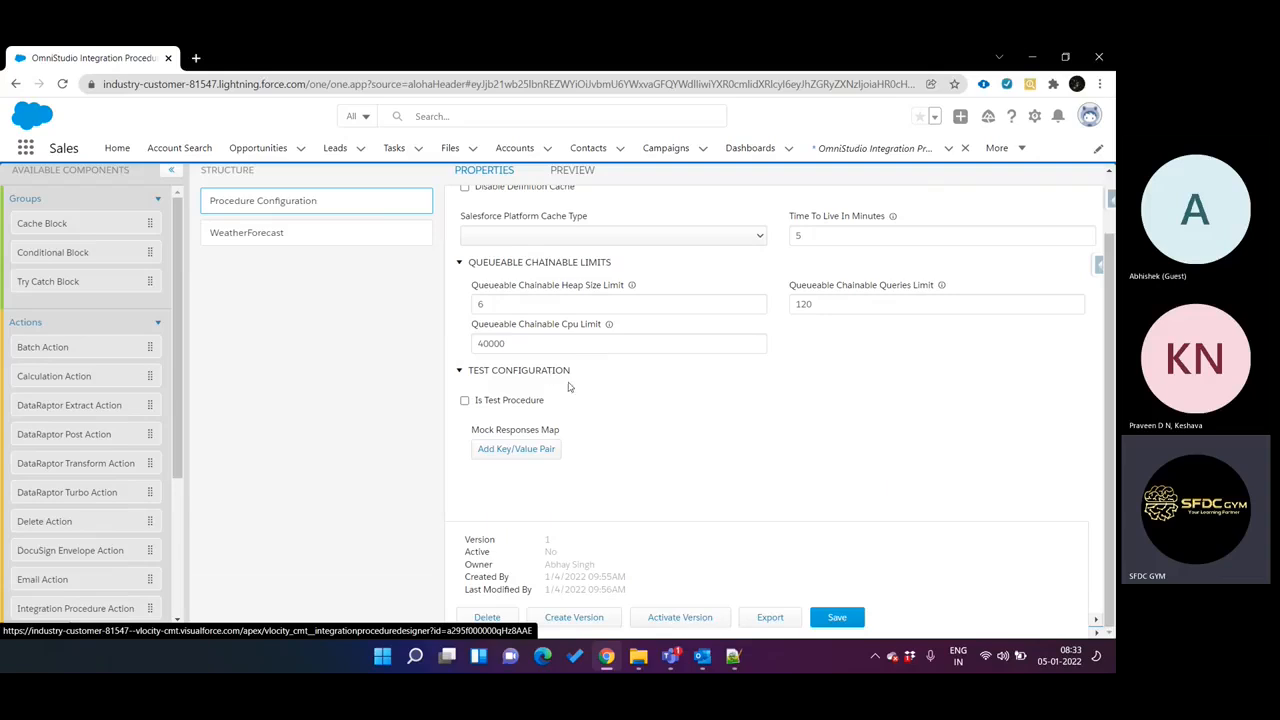
scroll(700, 386, up, 2)
scroll(700, 386, down, 2)
scroll(700, 380, up, 10)
click(690, 353)
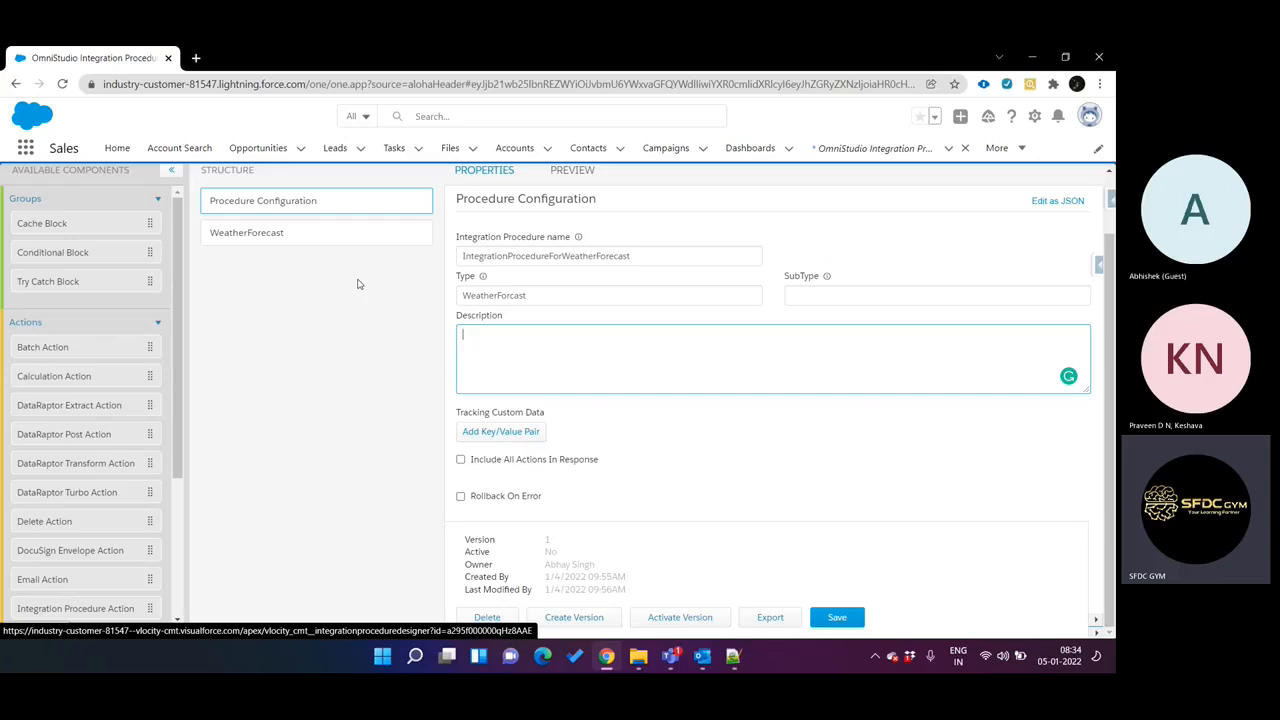
Return to the WeatherForecast action and review its failure response, conditional formula and Chain On Step settings.
click(347, 247)
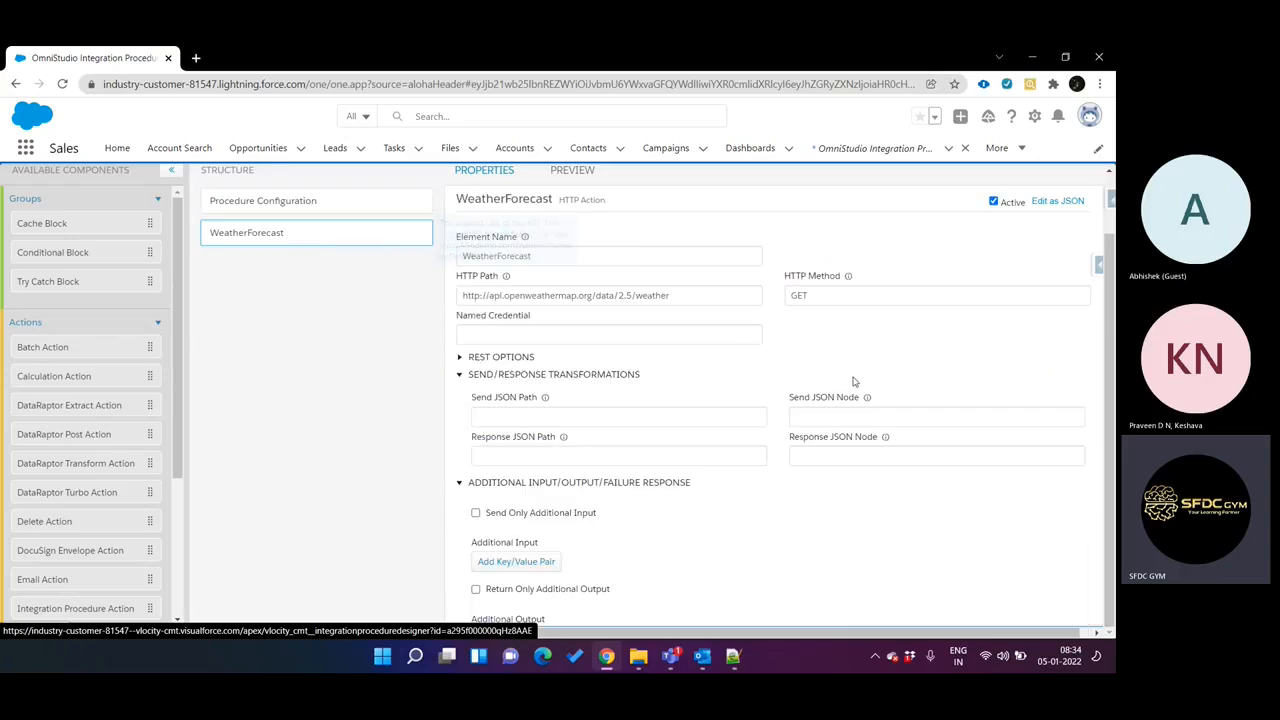
scroll(805, 407, down, 5)
scroll(805, 407, down, 1)
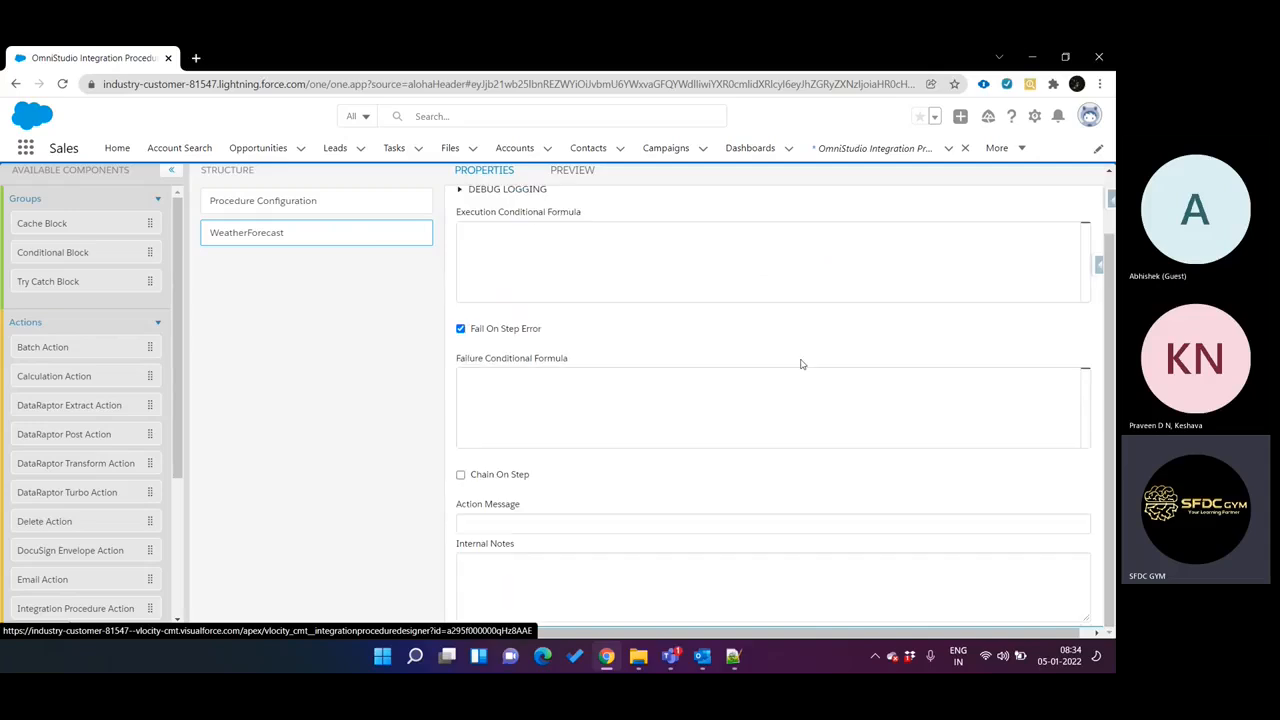
scroll(797, 355, up, 2)
scroll(797, 355, up, 2)
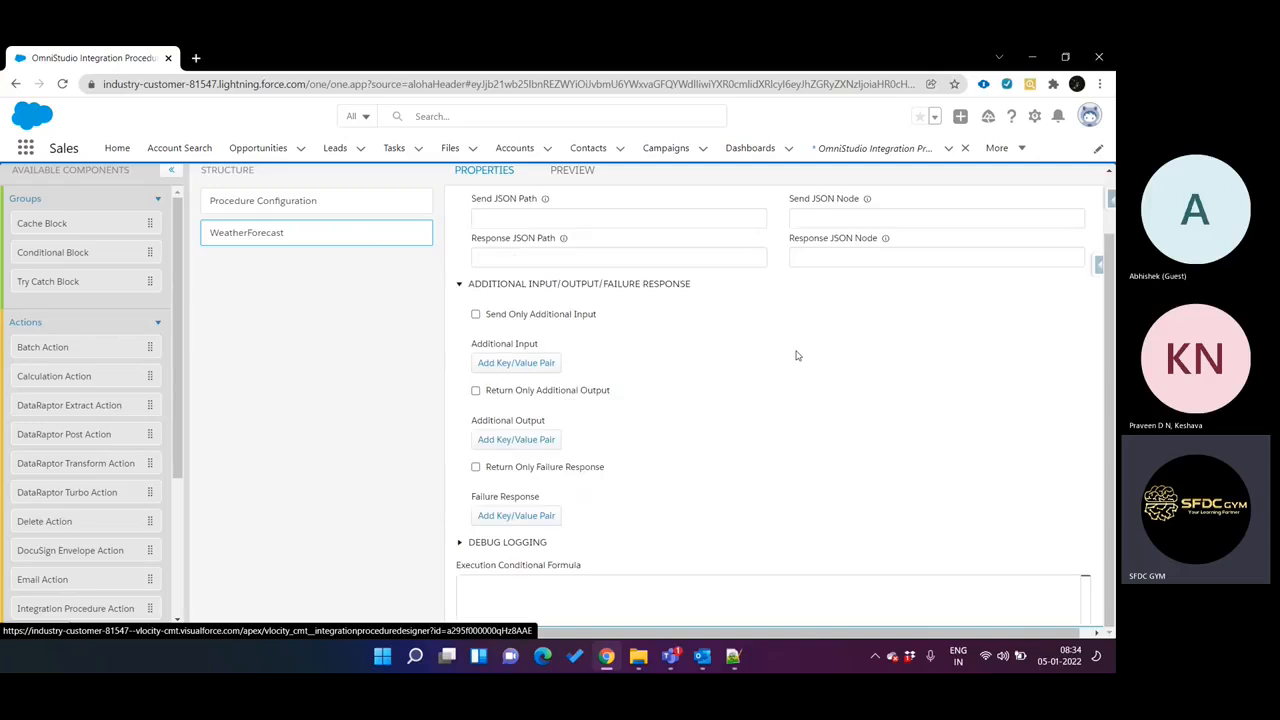
scroll(797, 355, up, 2)
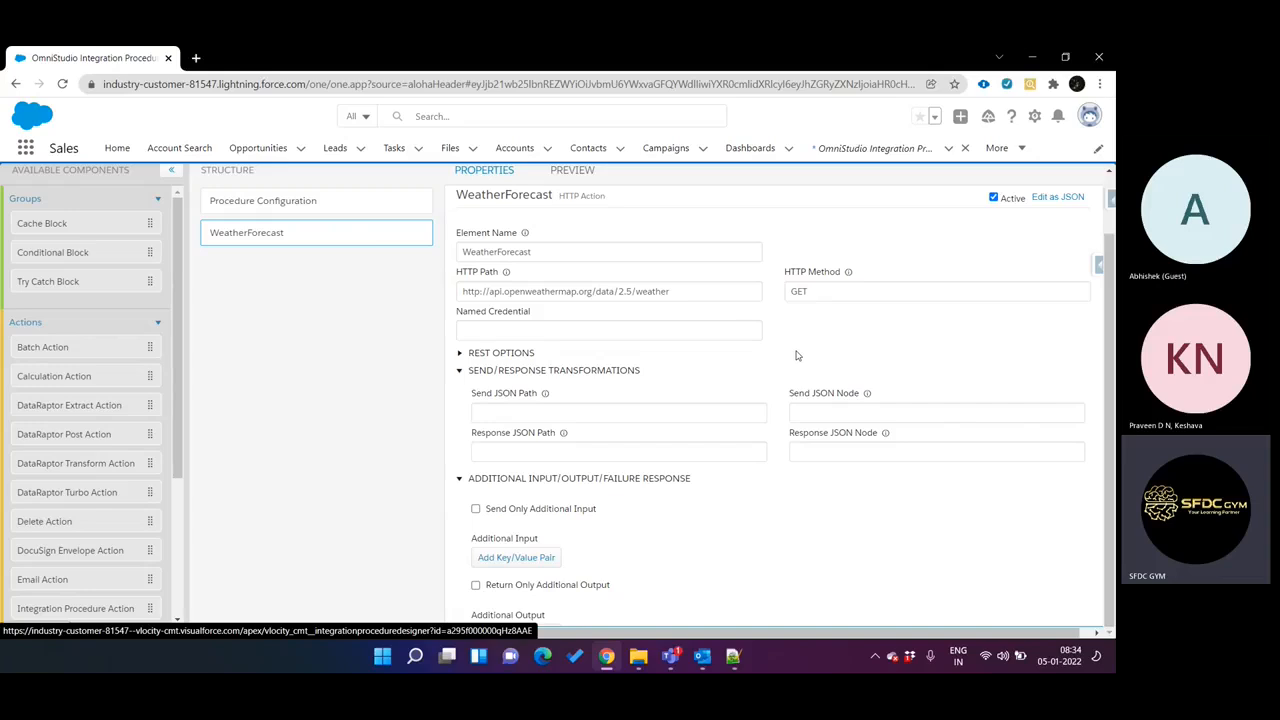
Review the Procedure Configuration and the WeatherForecast action's properties, and expand the action's REST options.
click(403, 205)
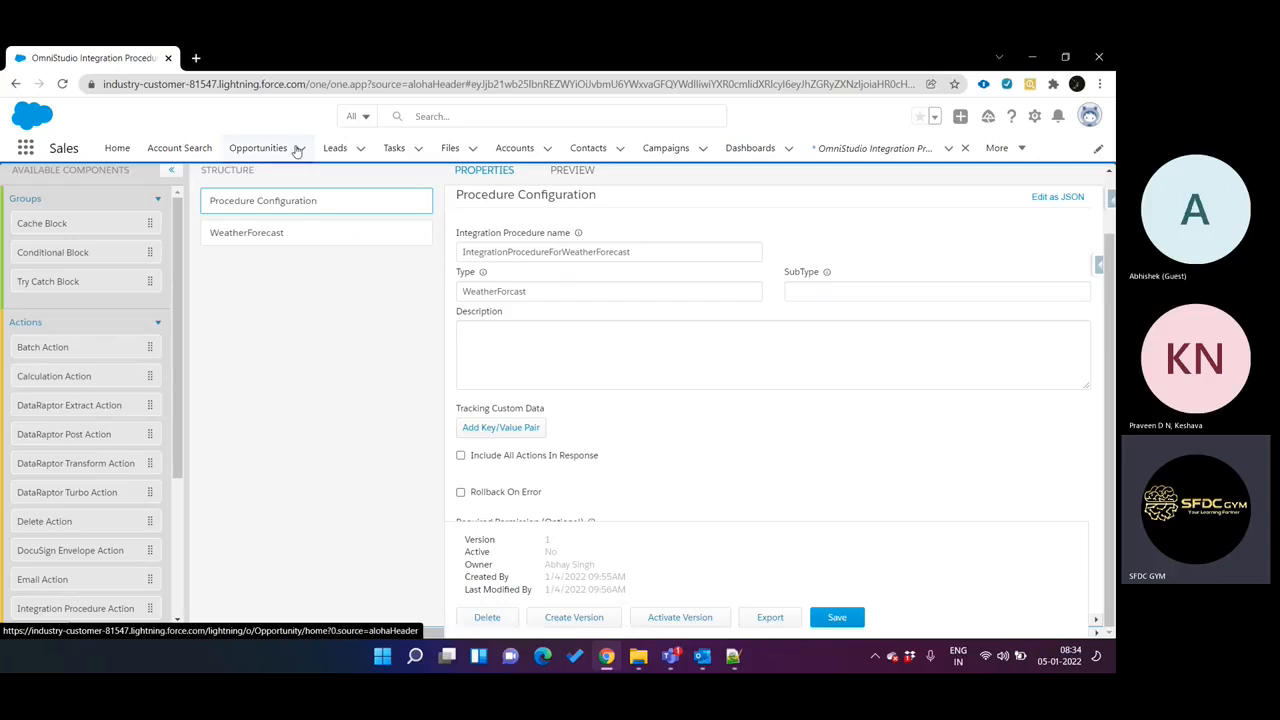
click(322, 230)
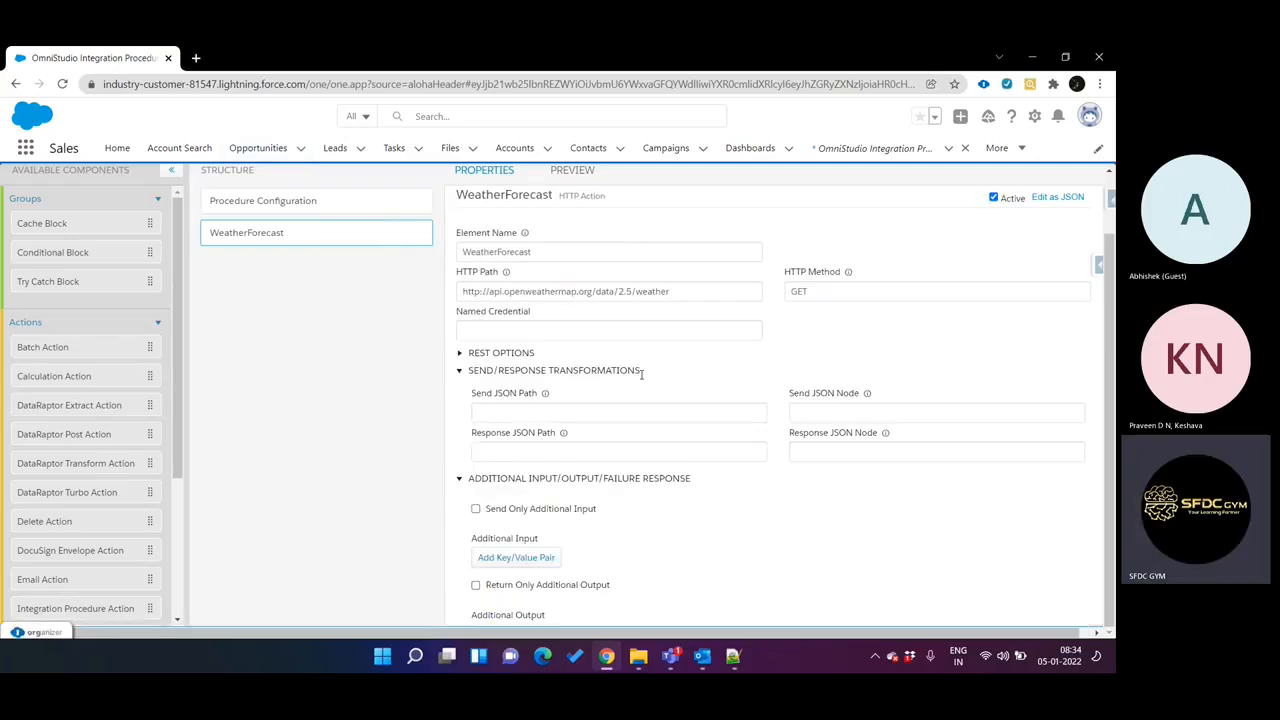
scroll(705, 383, down, 5)
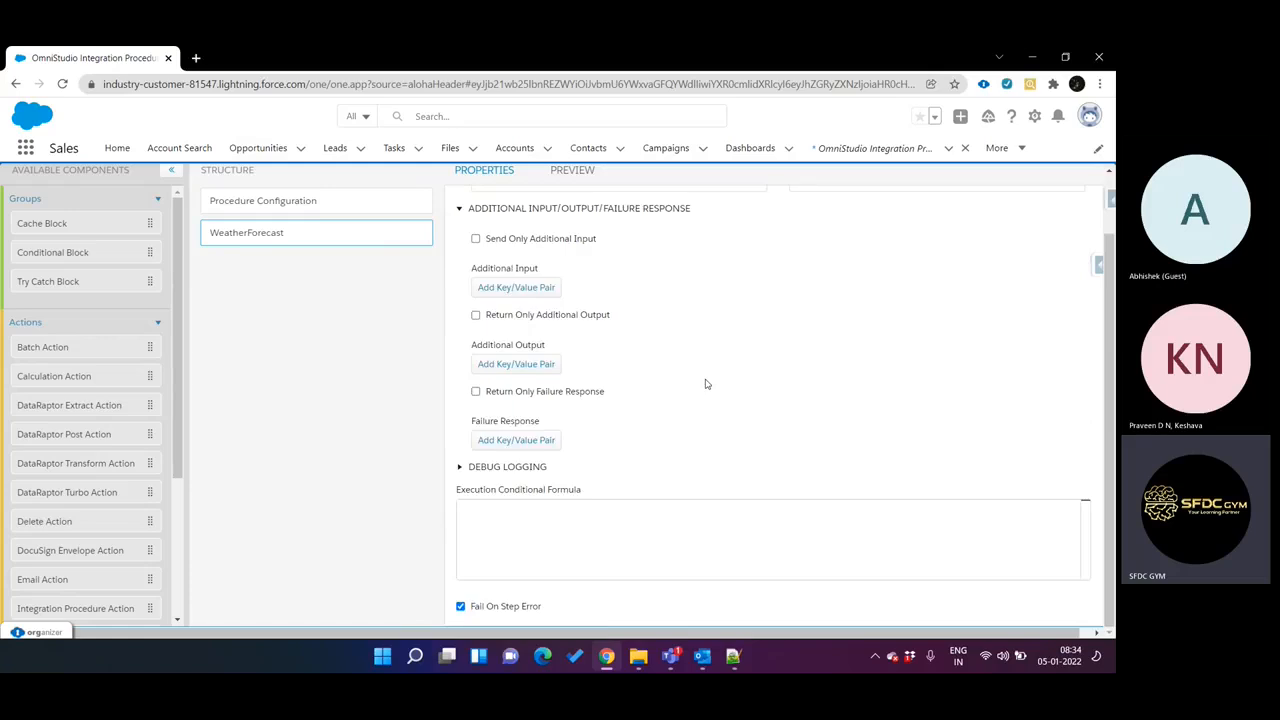
scroll(705, 383, up, 5)
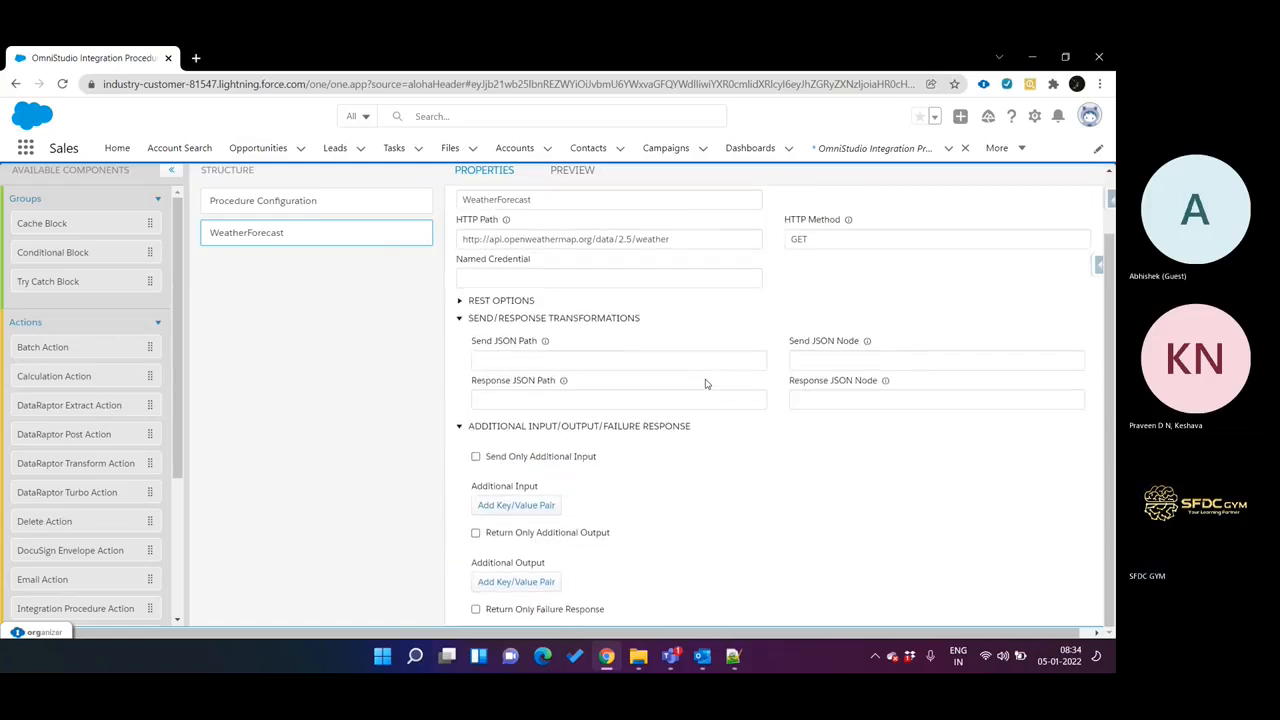
click(495, 301)
scroll(573, 457, down, 5)
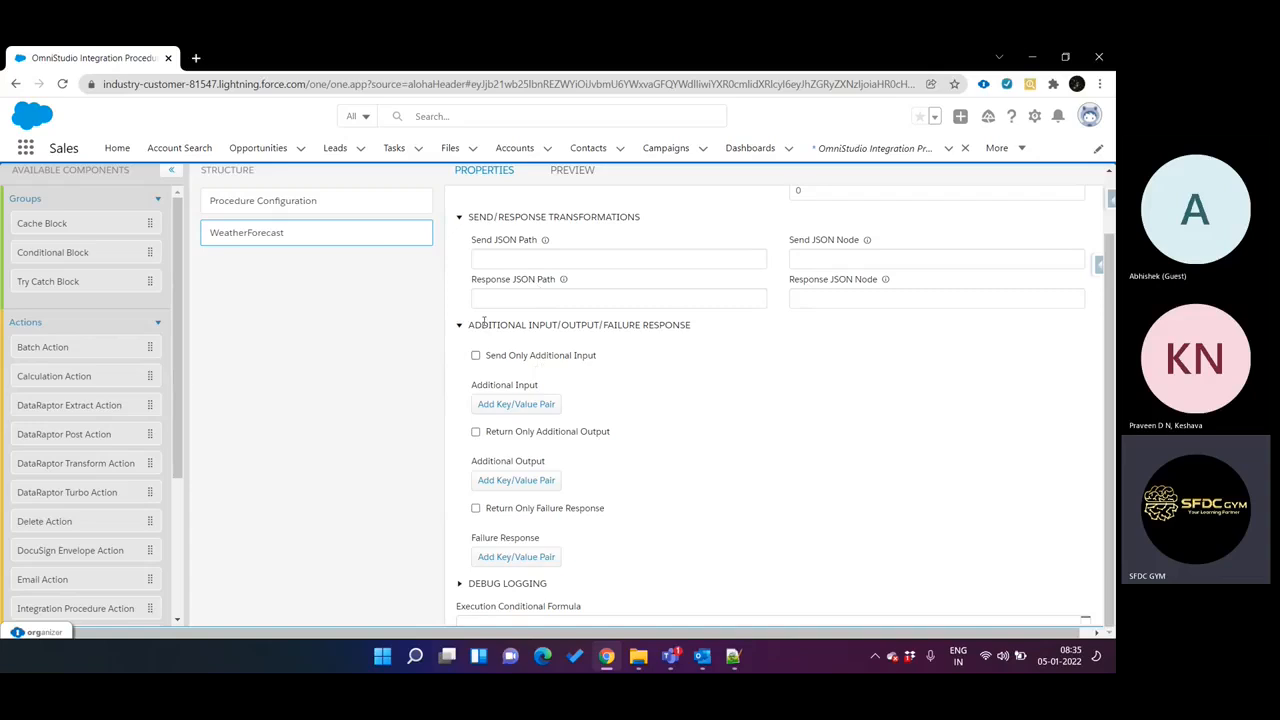
Examine the WeatherForecast action's send/response transformations and its additional input/output/failure response section, collapsing and re-expanding them.
drag(469, 325, 687, 321)
click(687, 321)
click(461, 219)
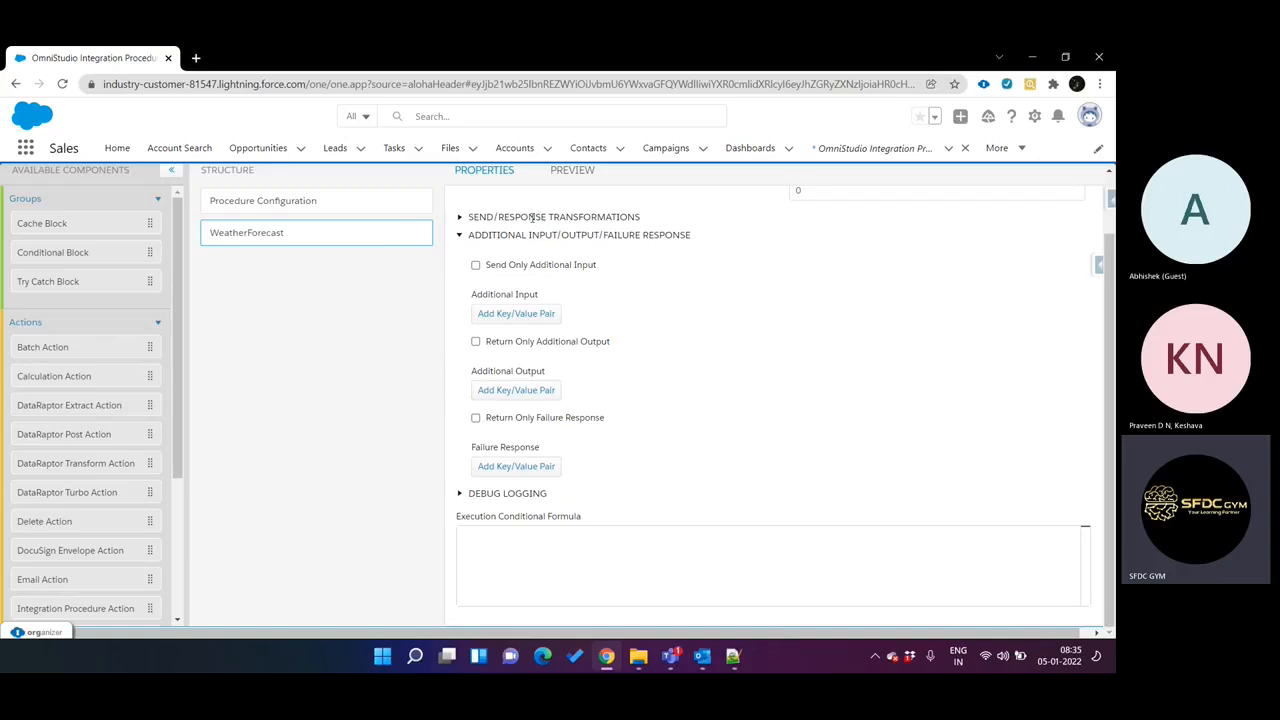
click(500, 216)
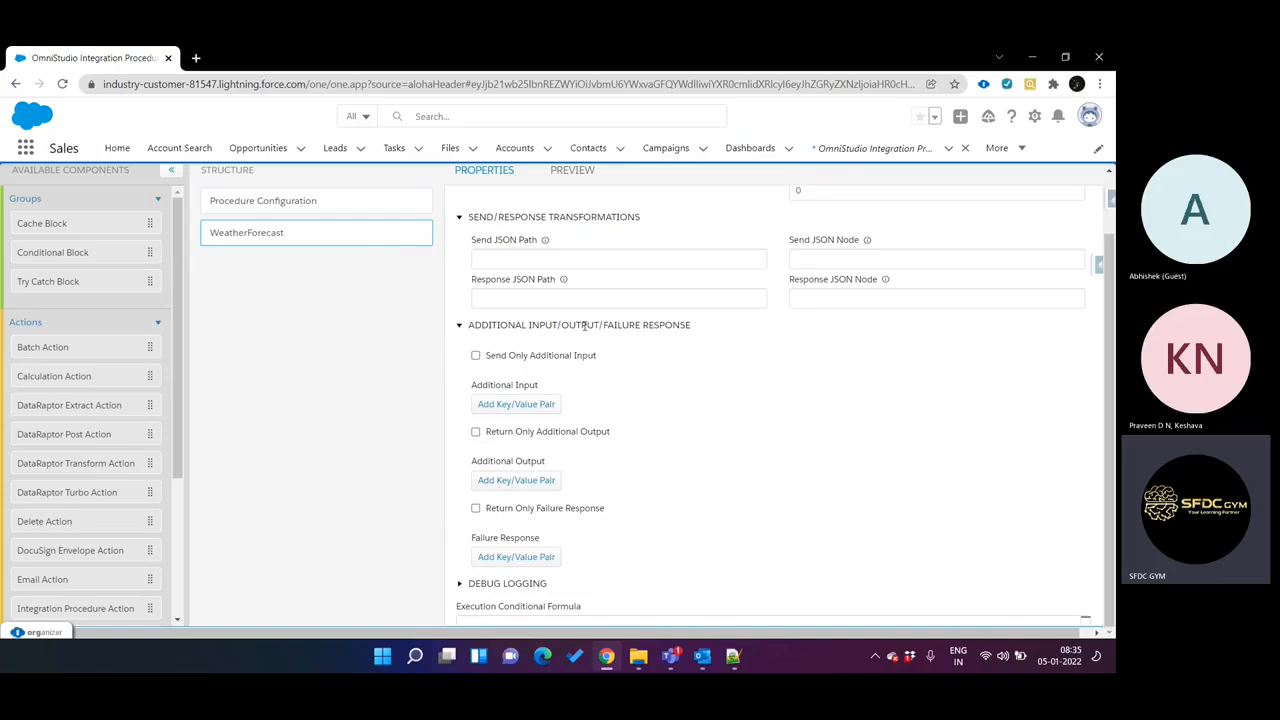
click(678, 325)
click(678, 325)
Enable Send Only Additional Input for the WeatherForecast action.
scroll(600, 317, down, 1)
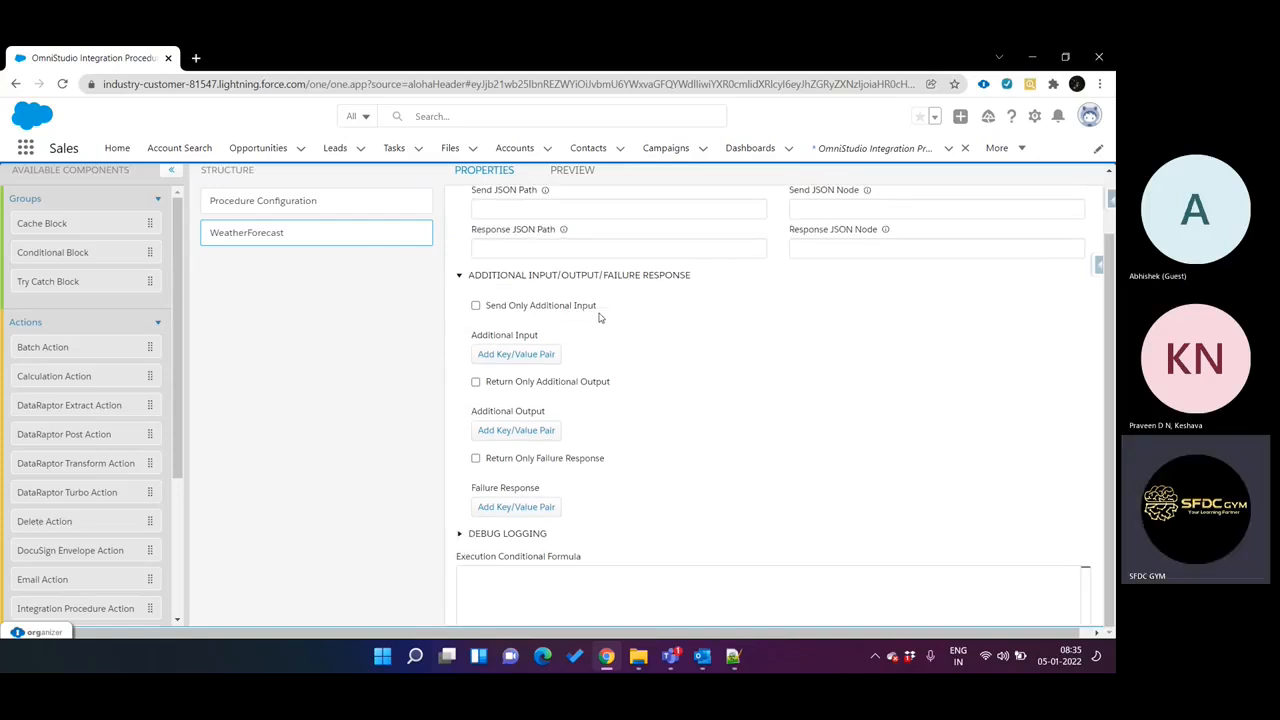
click(544, 313)
scroll(451, 302, up, 3)
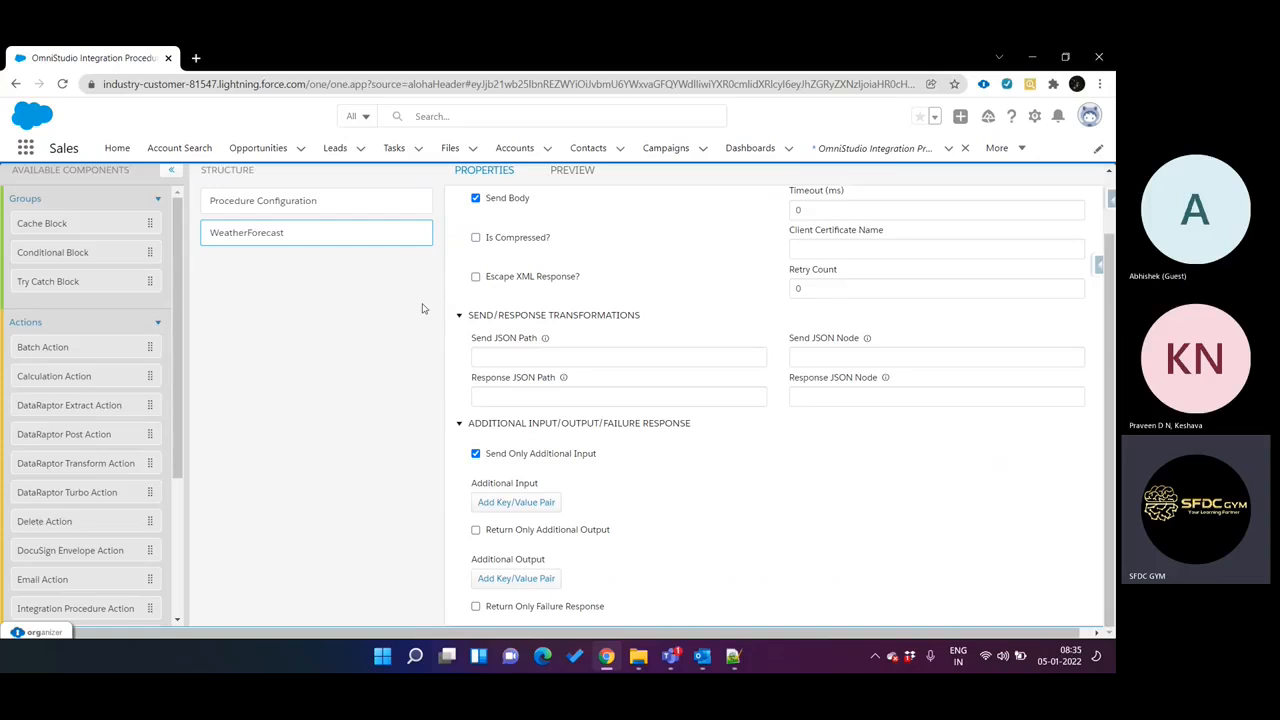
scroll(423, 309, up, 2)
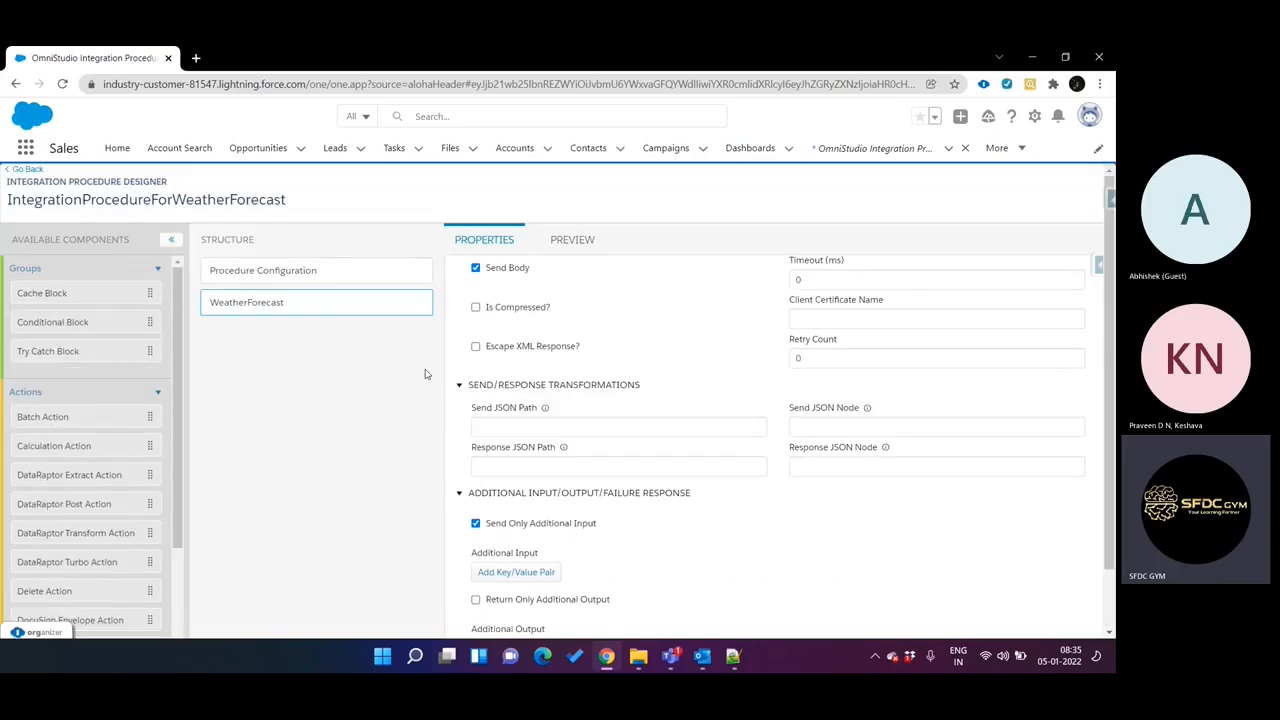
scroll(428, 372, down, 1)
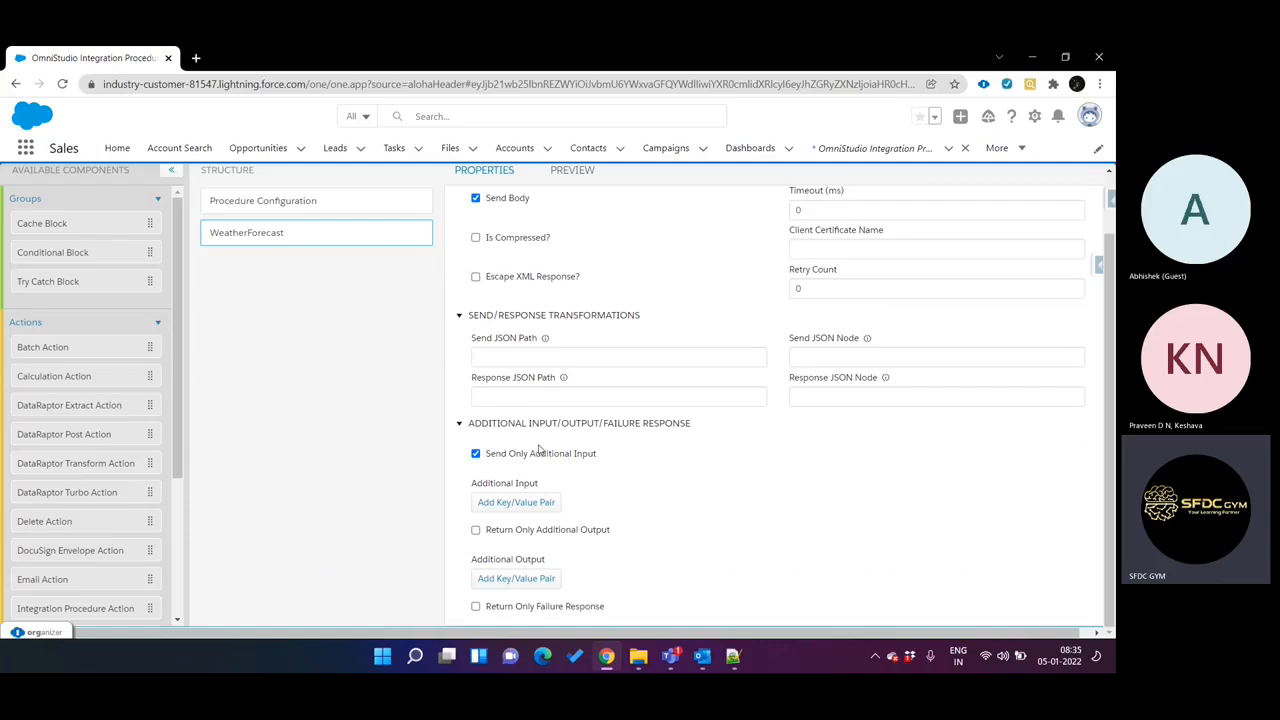
scroll(538, 450, down, 1)
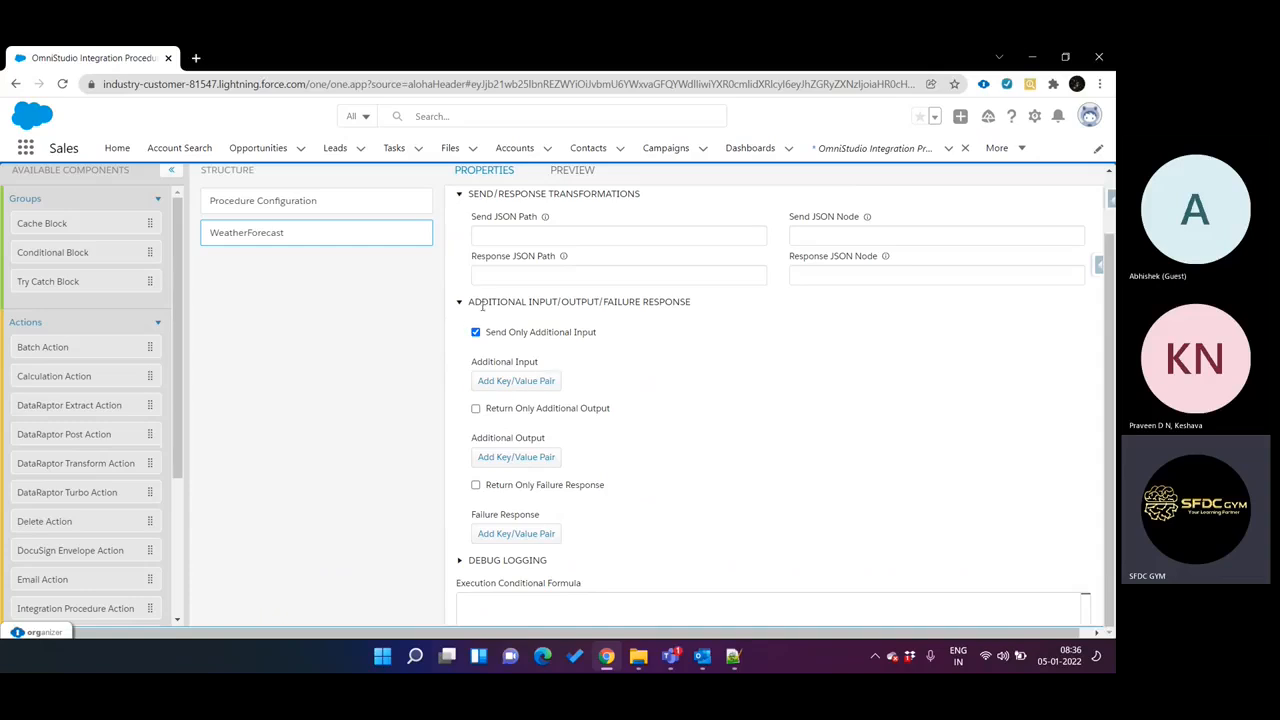
Examine how the additional input, output and failure response options relate to the Send JSON Path field and the REST params.
drag(481, 304, 678, 304)
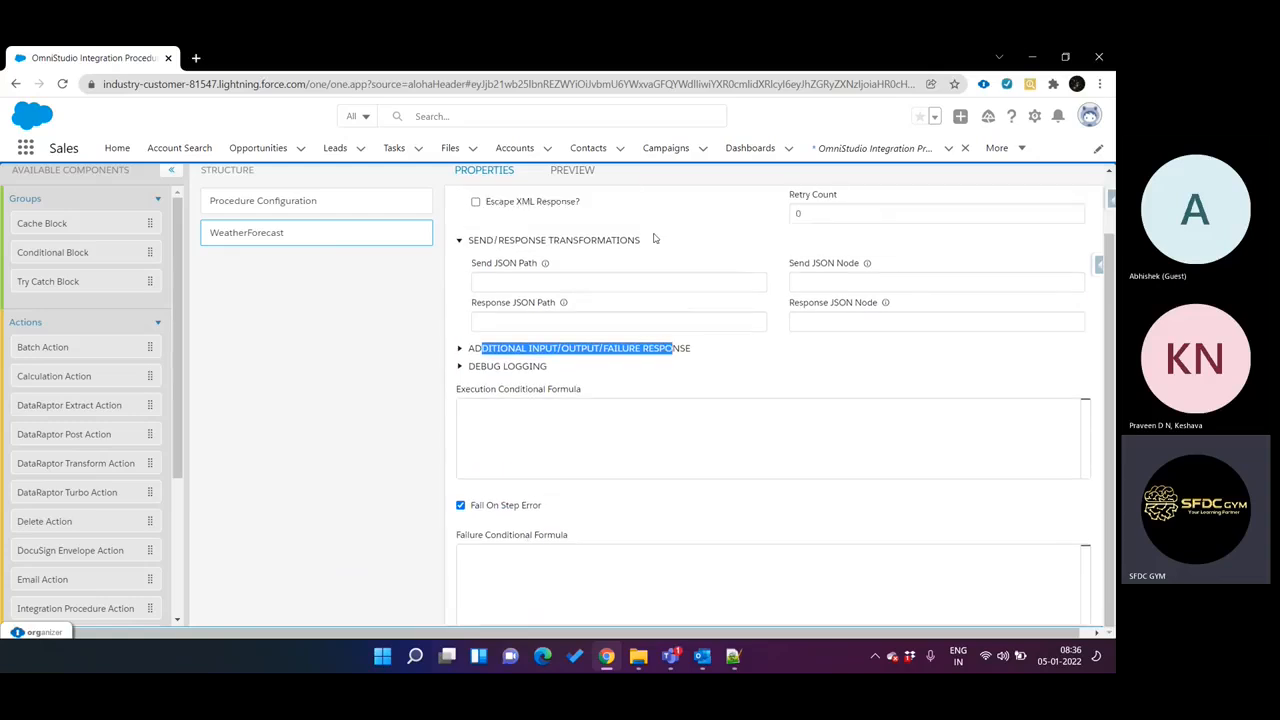
click(466, 348)
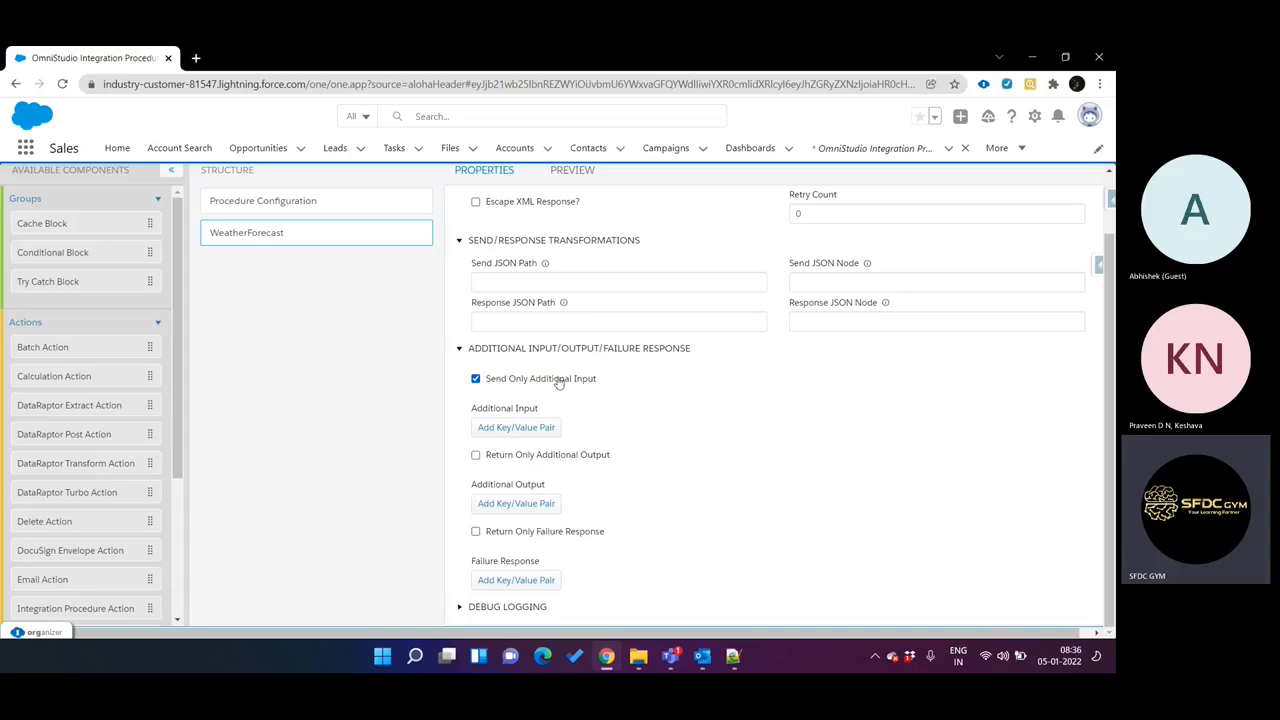
click(515, 281)
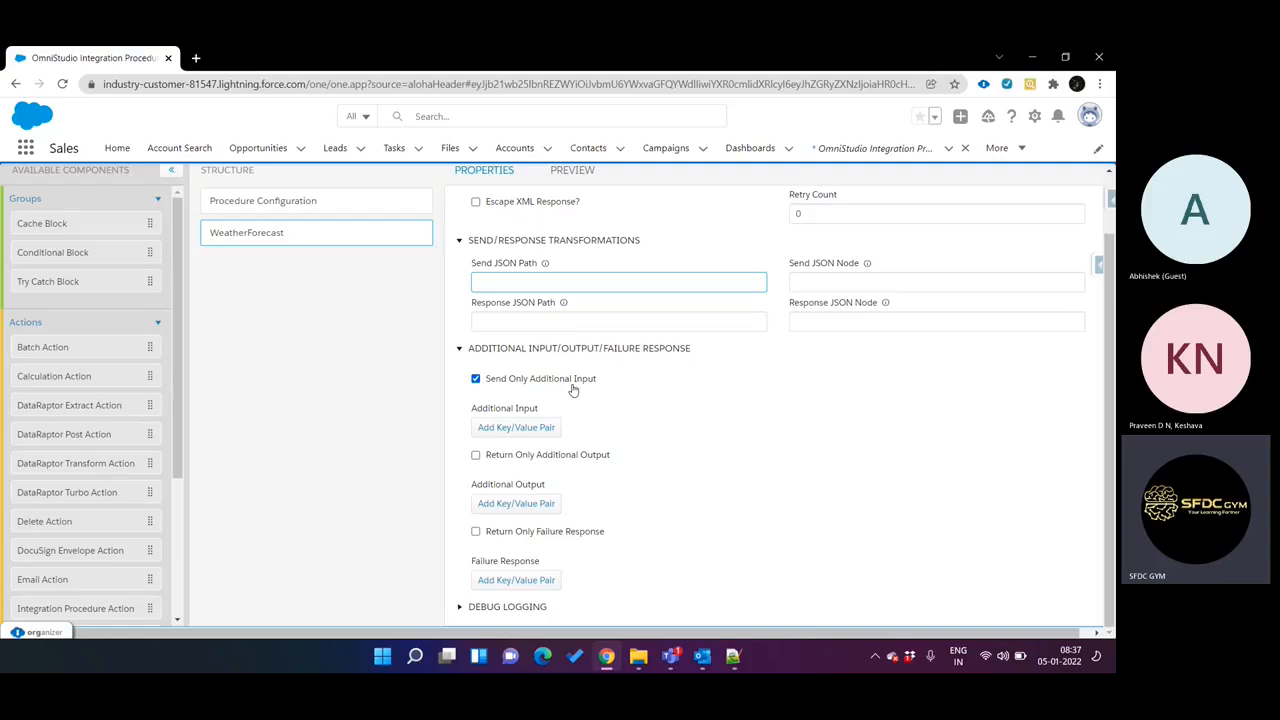
scroll(573, 390, down, 1)
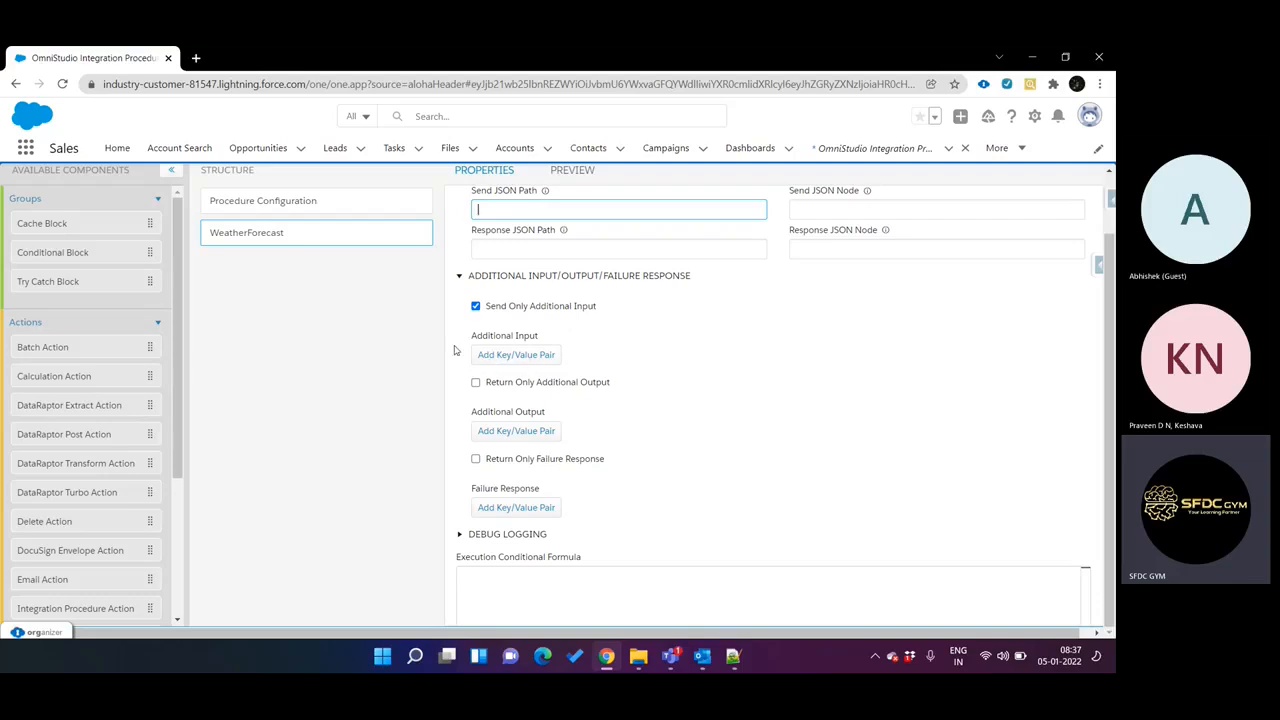
scroll(343, 322, up, 1)
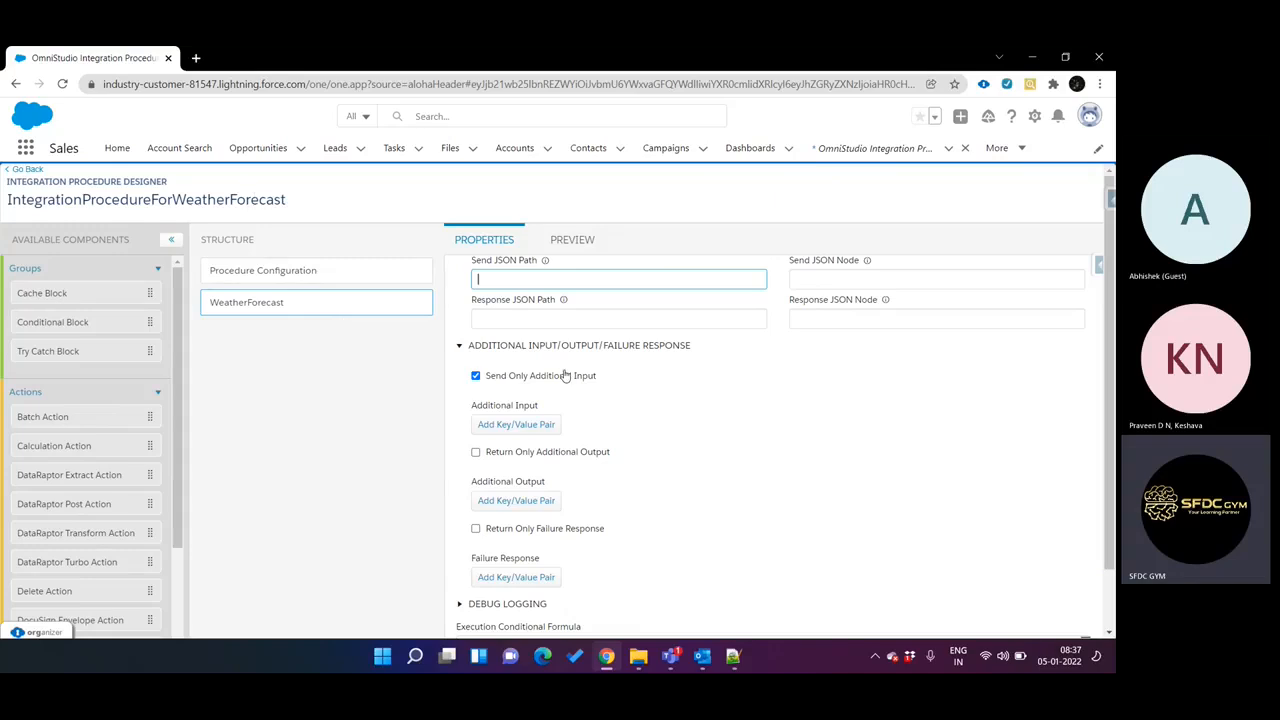
scroll(587, 492, down, 1)
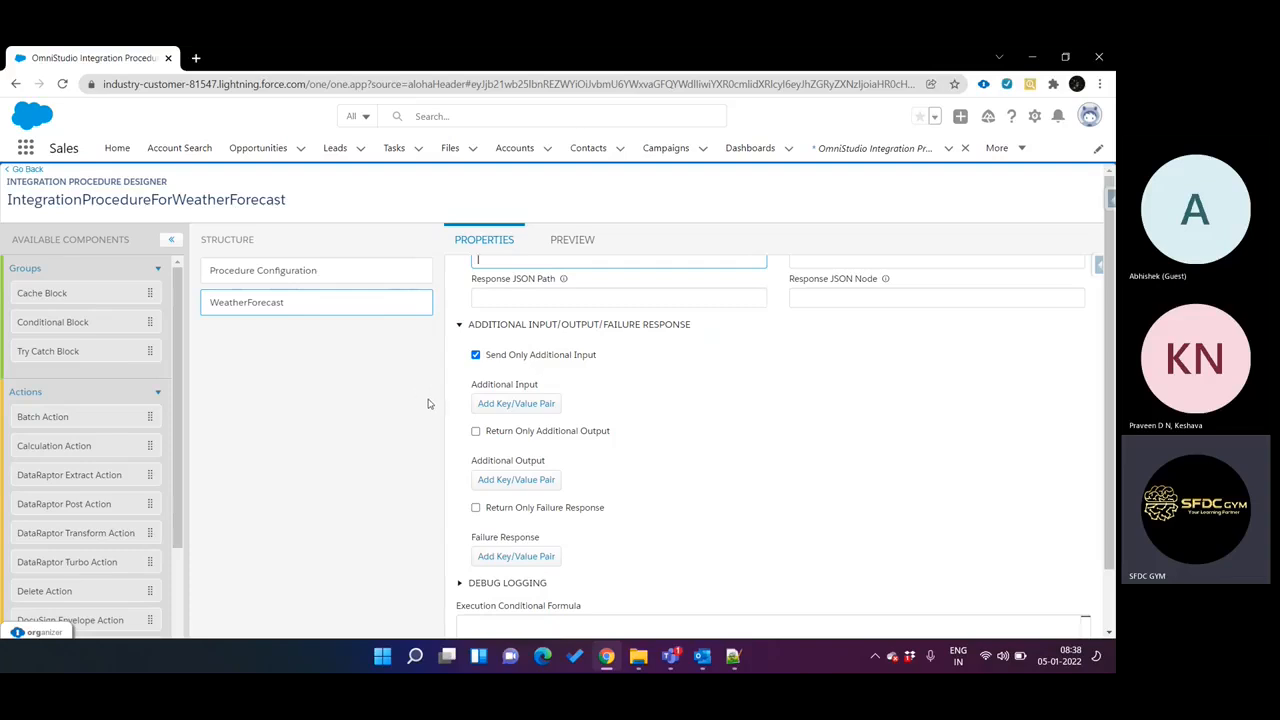
scroll(428, 403, down, 1)
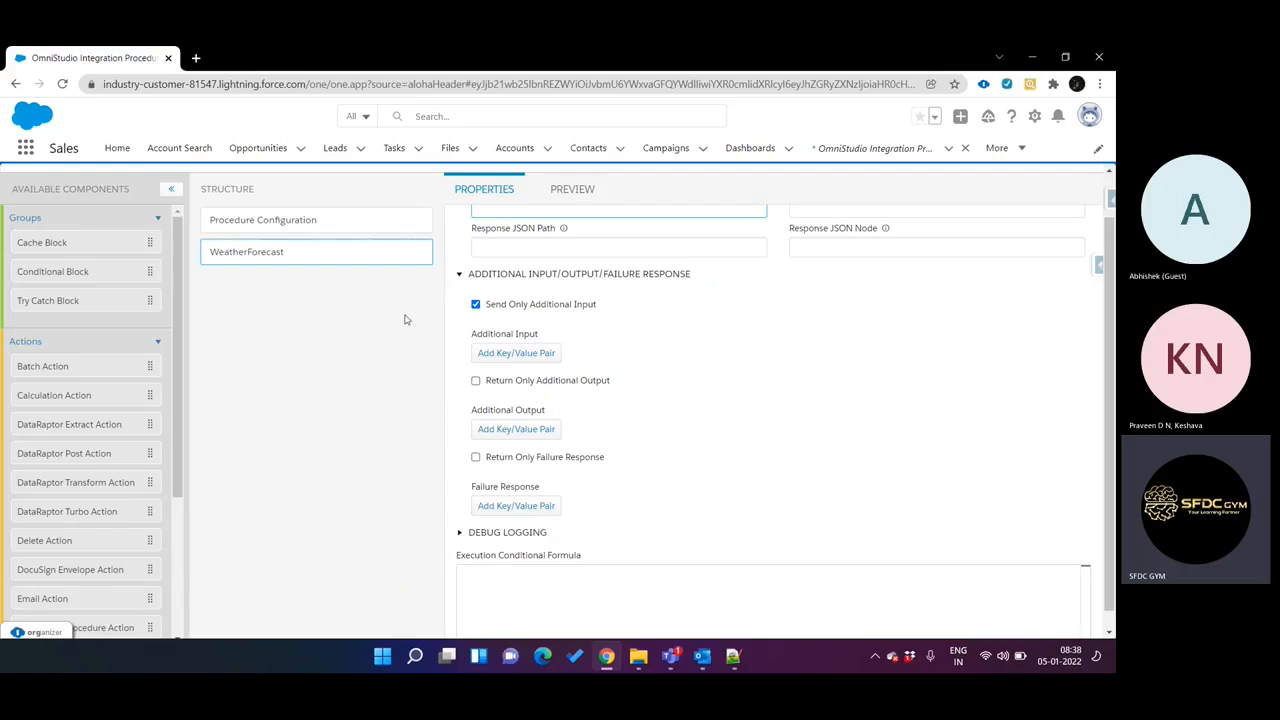
scroll(405, 320, up, 1)
scroll(460, 328, up, 8)
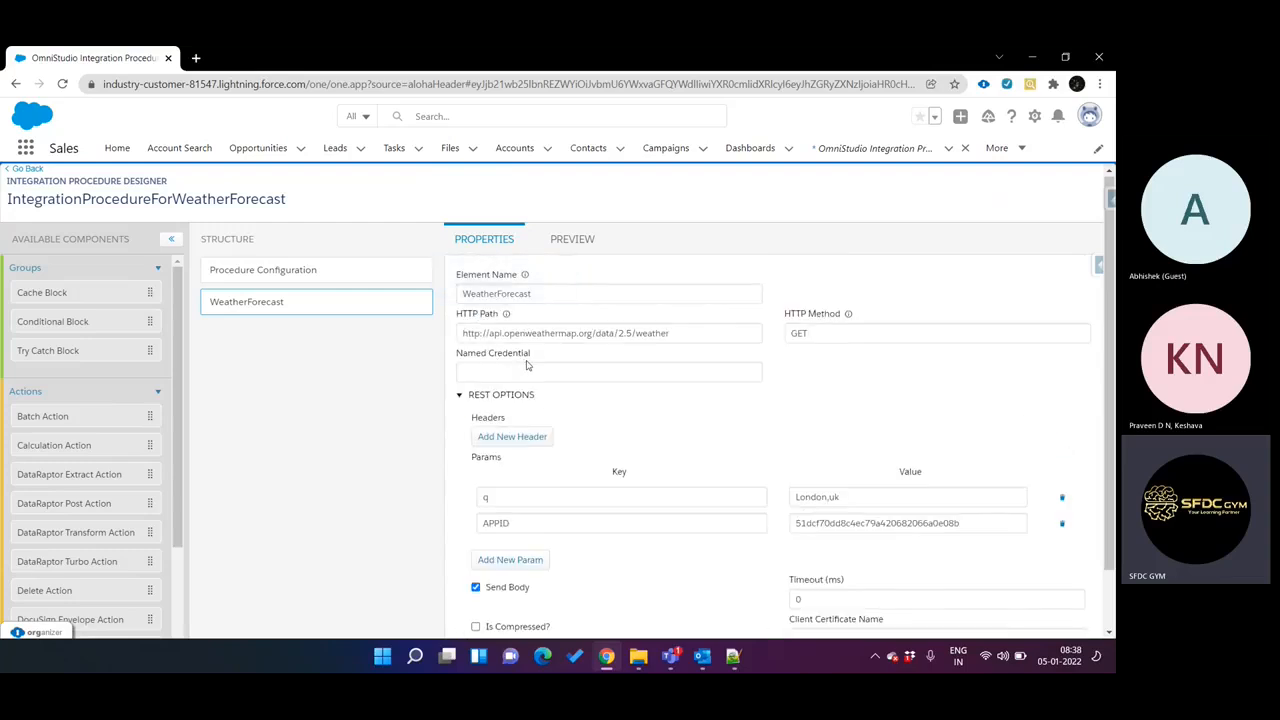
Enable Return Only Additional Output and Return Only Failure Response for the WeatherForecast action.
scroll(527, 365, down, 8)
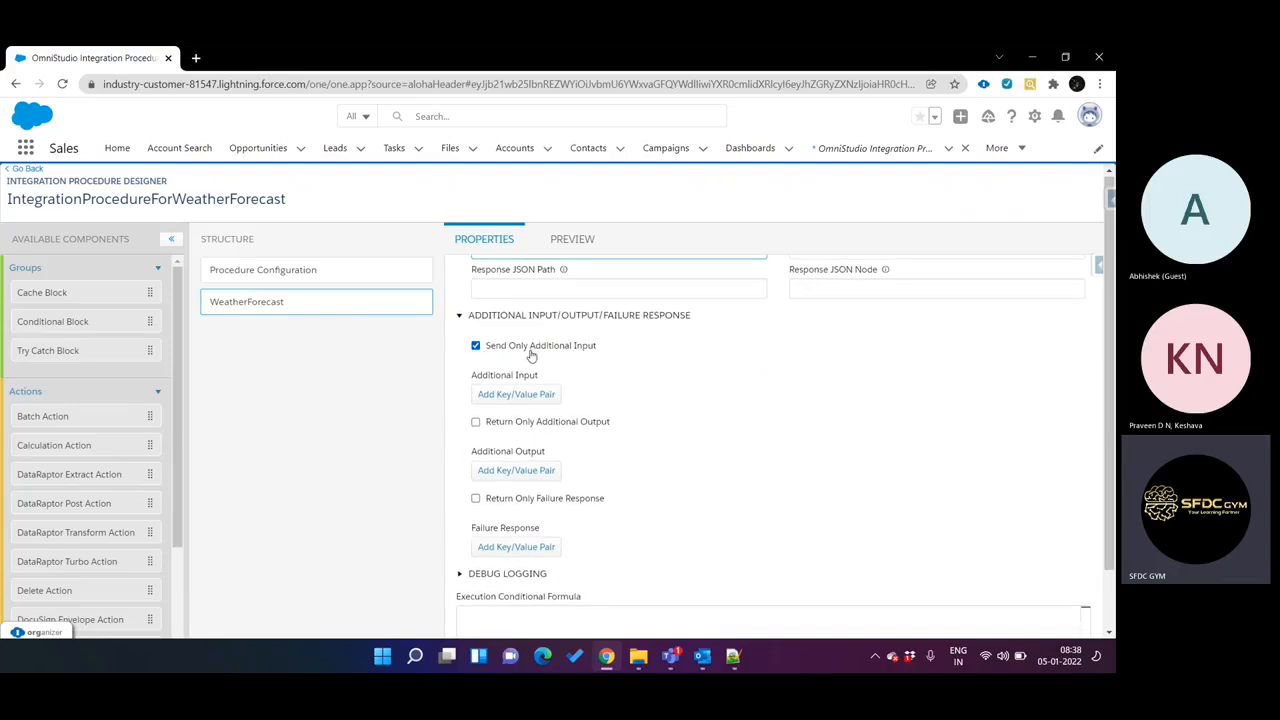
click(541, 423)
scroll(603, 350, down, 1)
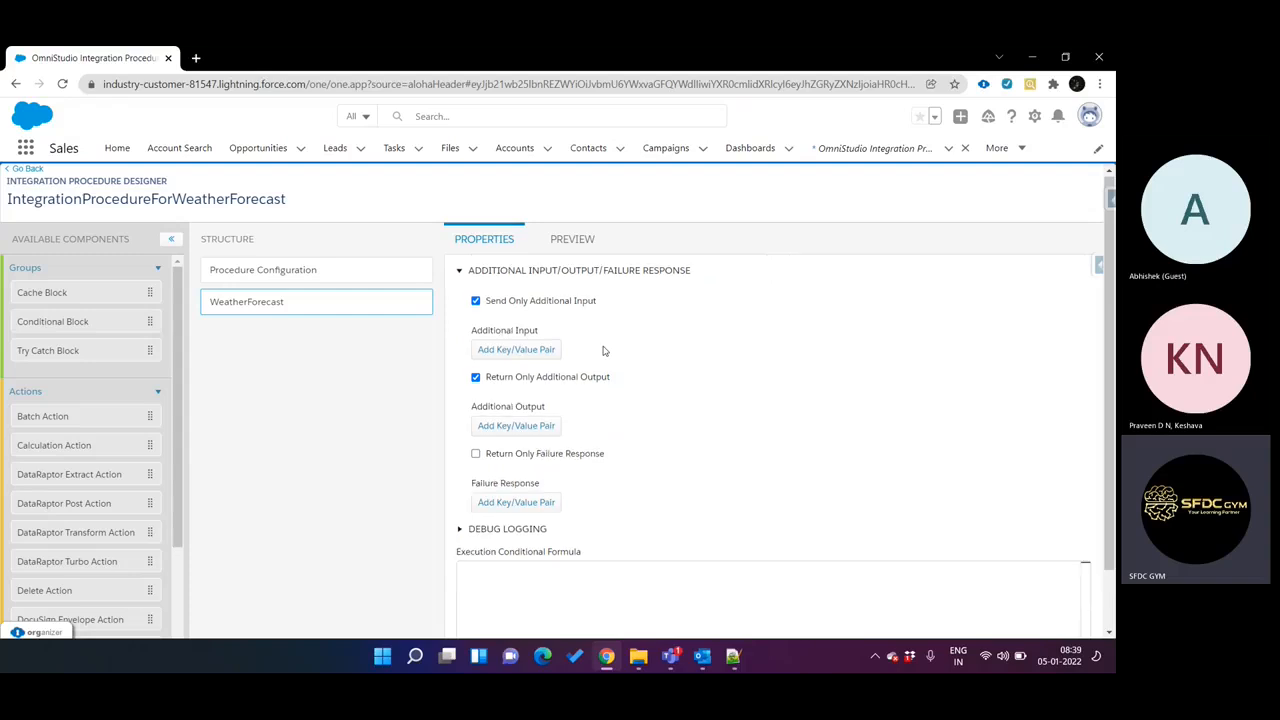
click(498, 455)
Disable Send Only Additional Input for the WeatherForecast action.
scroll(570, 495, up, 2)
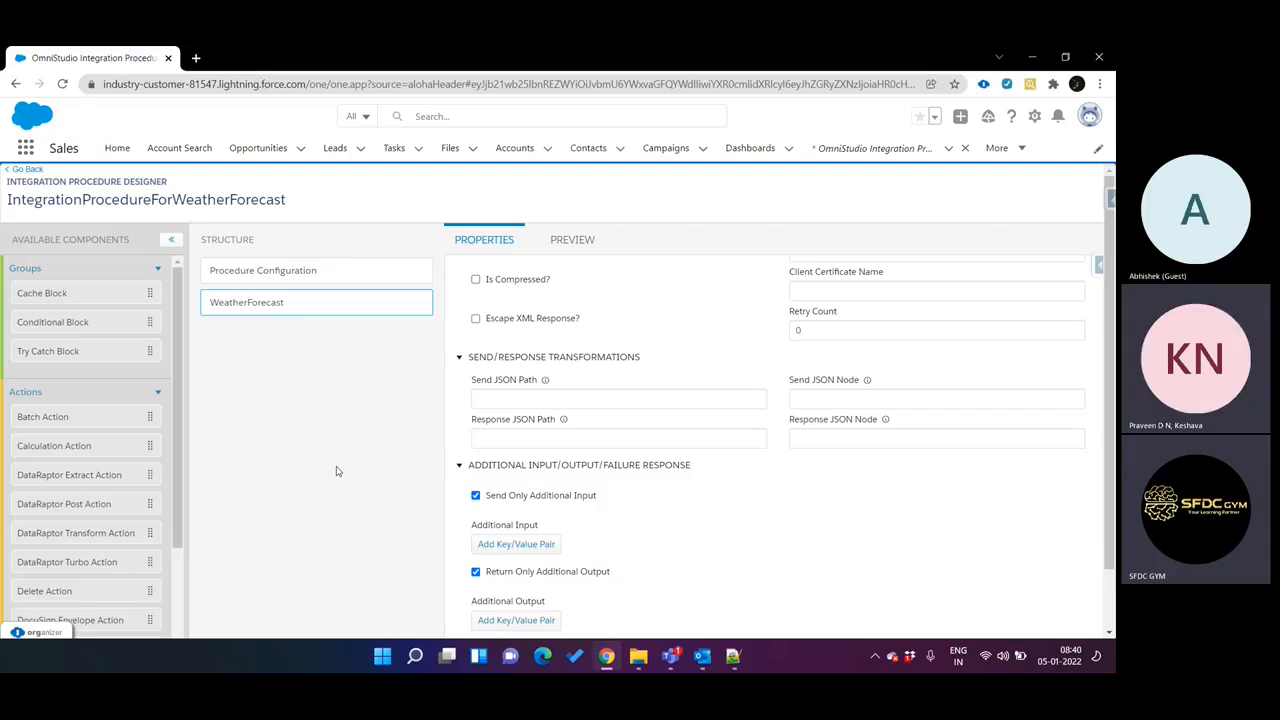
scroll(688, 495, down, 3)
scroll(688, 495, up, 2)
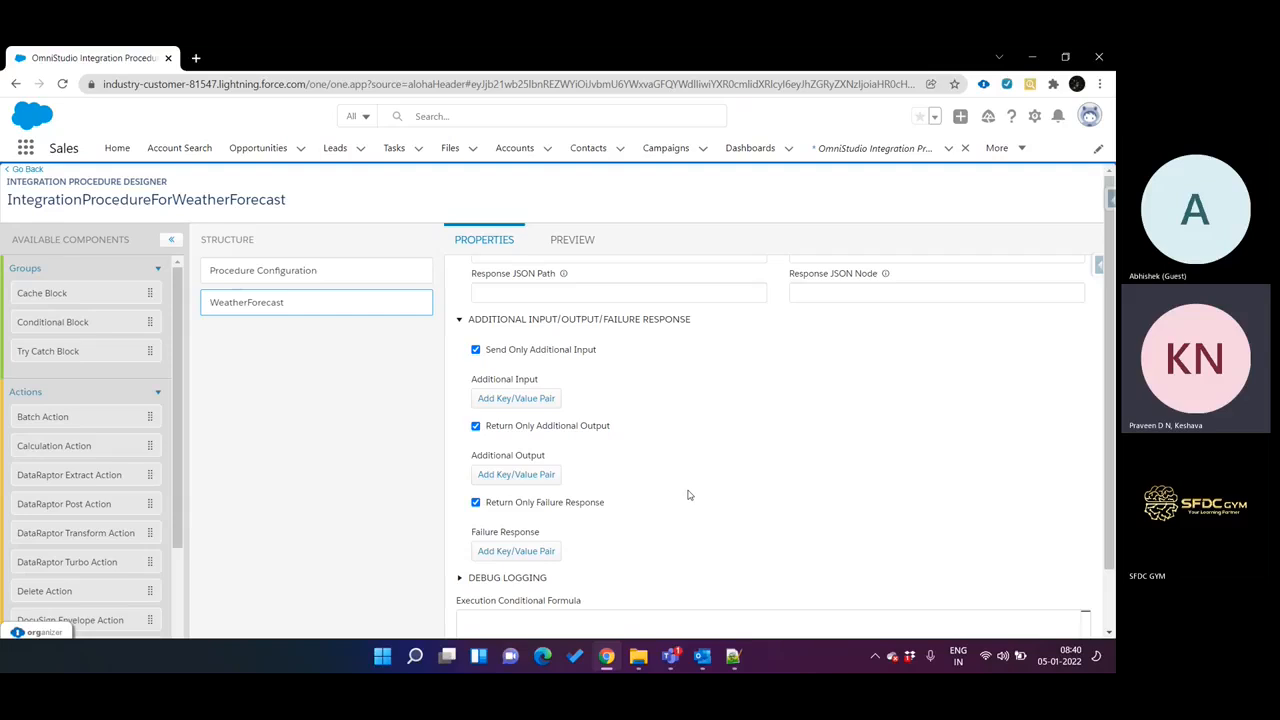
scroll(688, 495, up, 1)
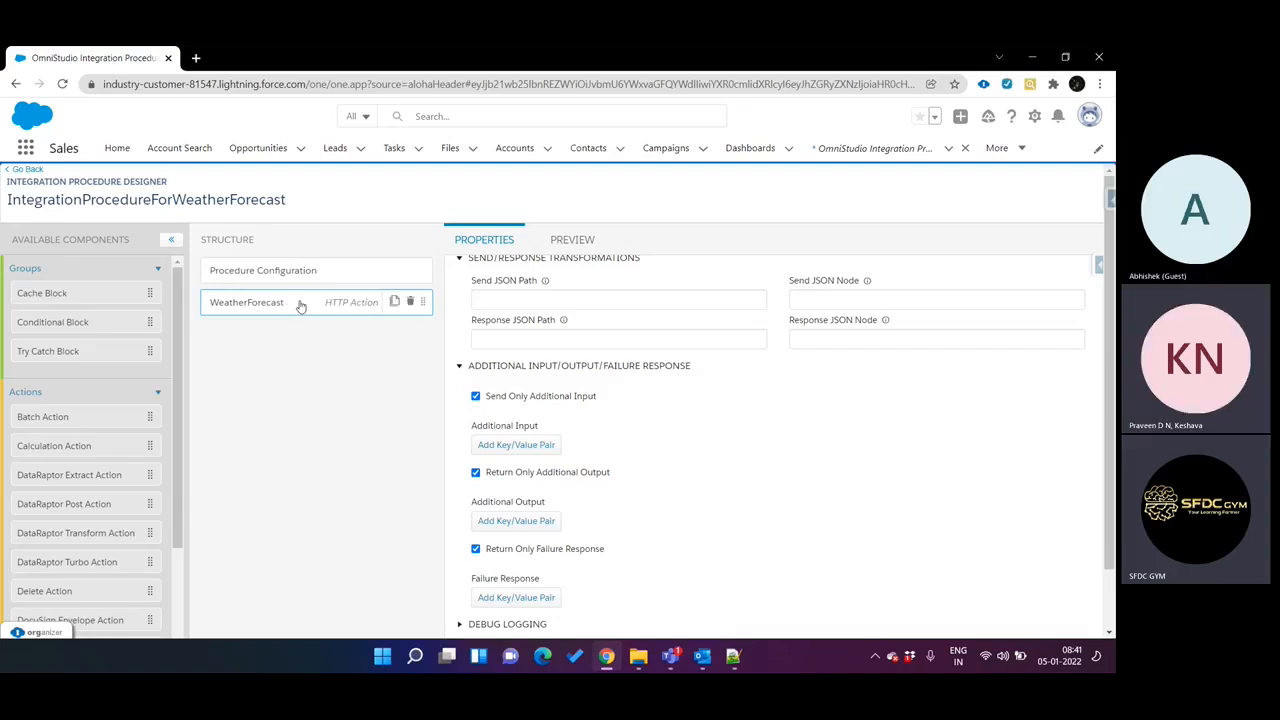
click(545, 403)
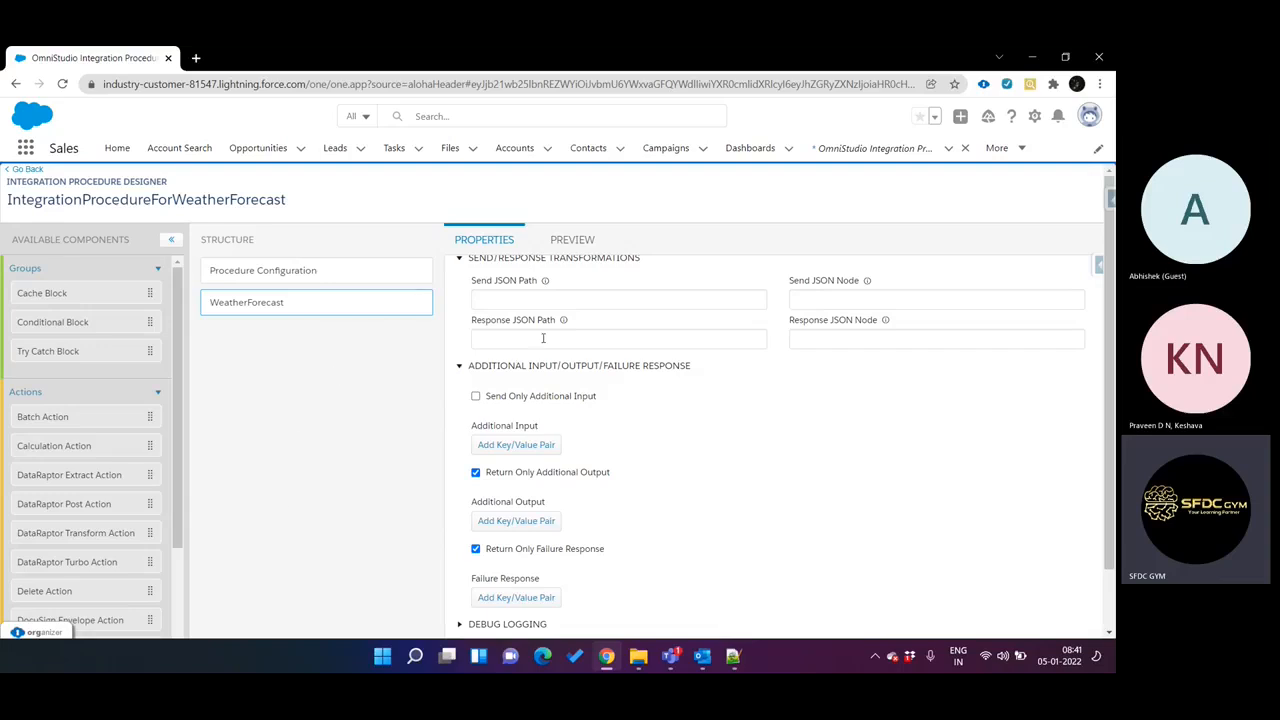
Review the WeatherForecast action's HTTP path, REST params and Send Body setting alongside its send/response transformations.
scroll(543, 343, up, 3)
scroll(555, 340, up, 2)
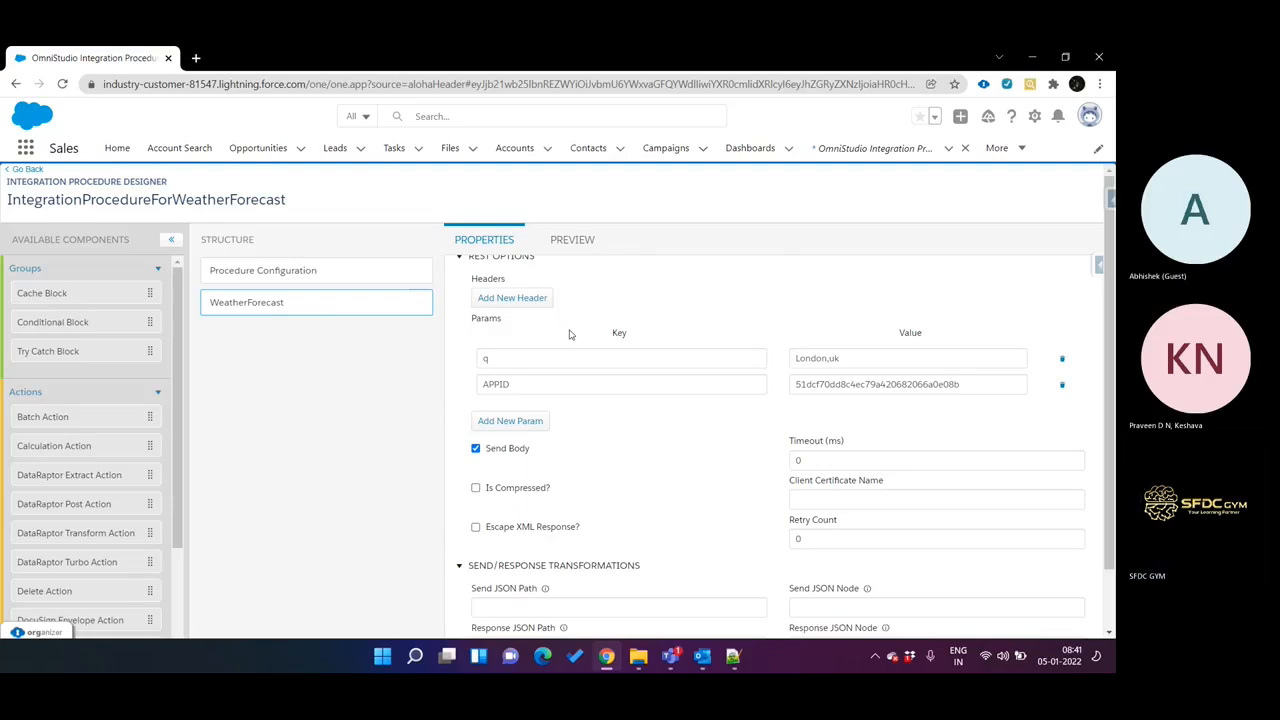
scroll(560, 340, down, 1)
scroll(388, 383, down, 1)
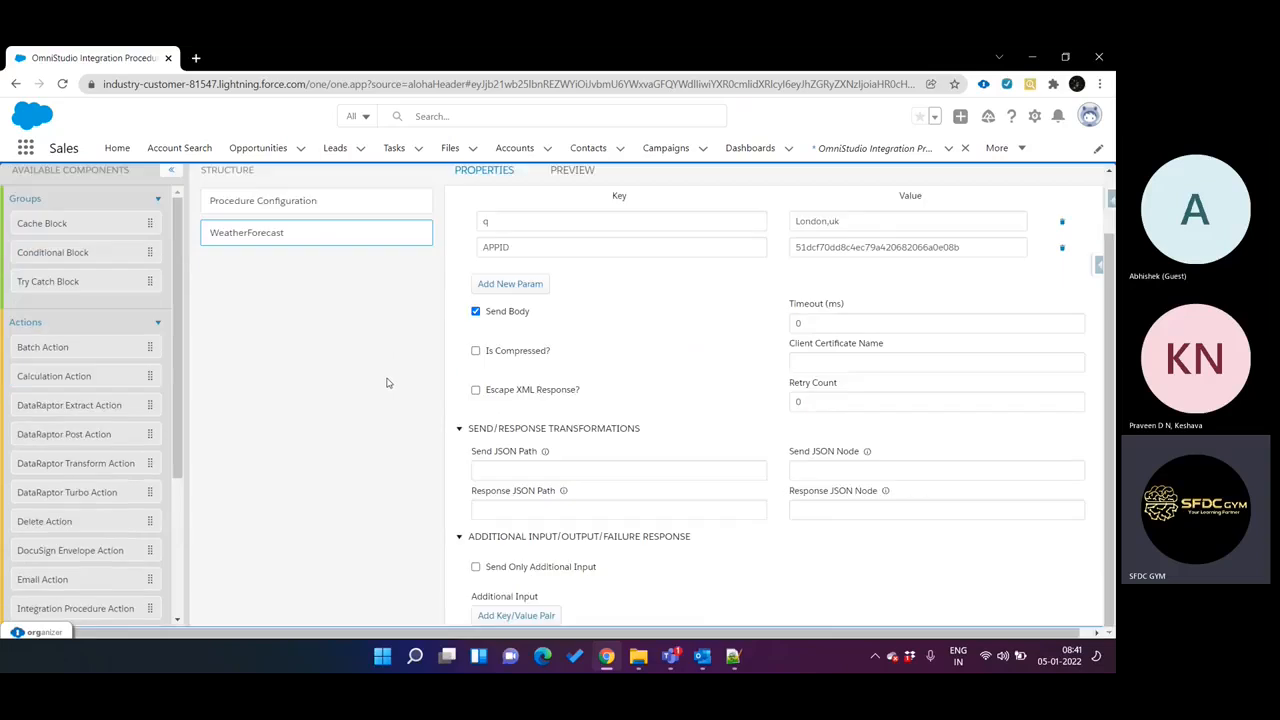
scroll(559, 380, up, 2)
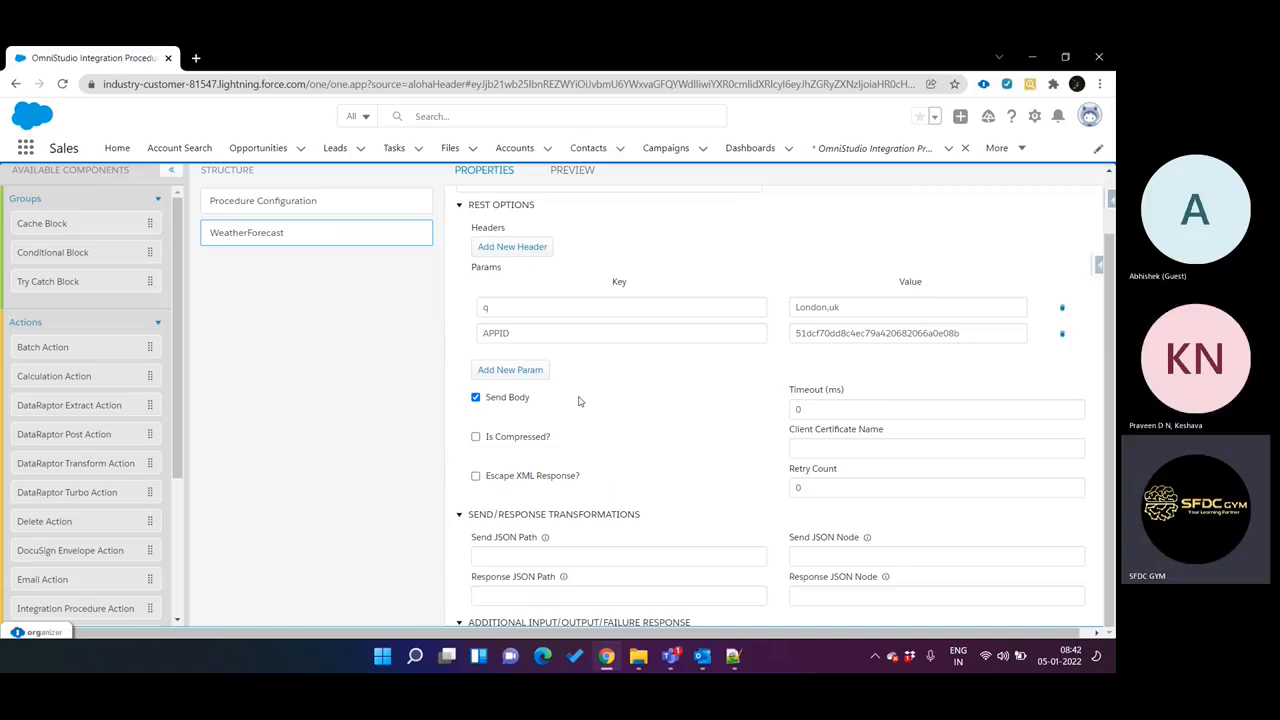
scroll(578, 401, down, 1)
scroll(578, 401, up, 2)
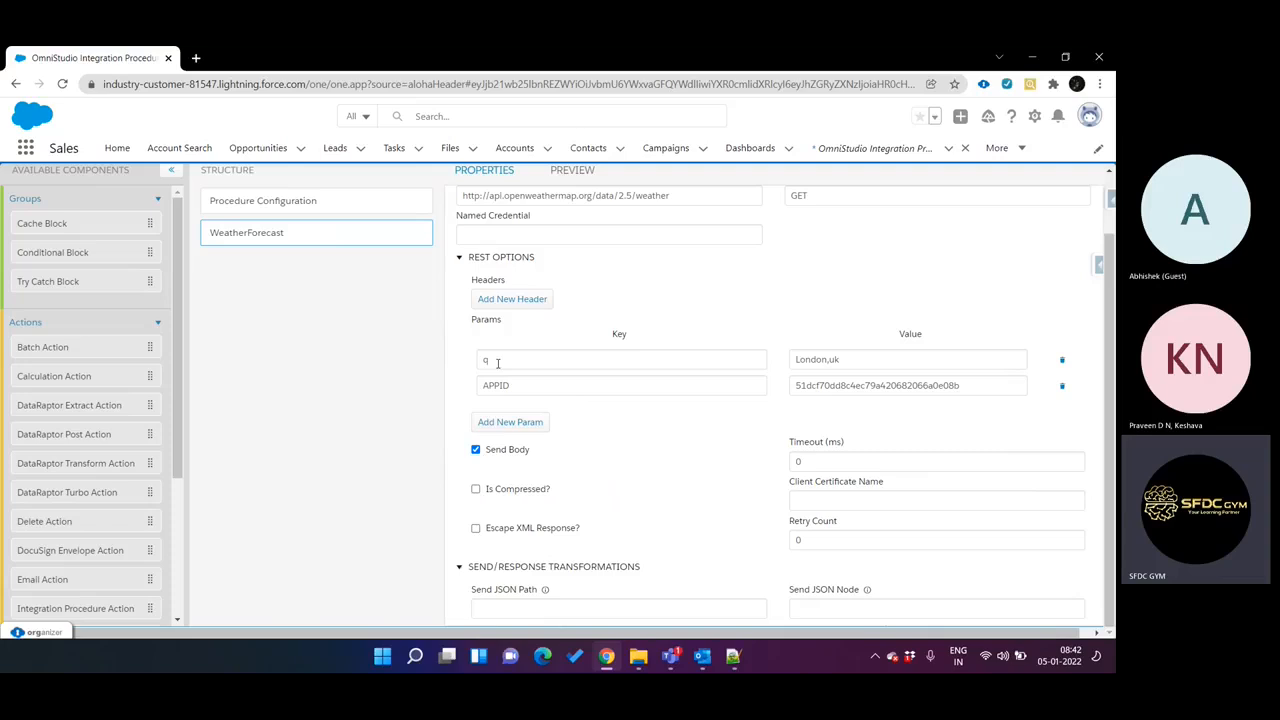
scroll(497, 363, up, 1)
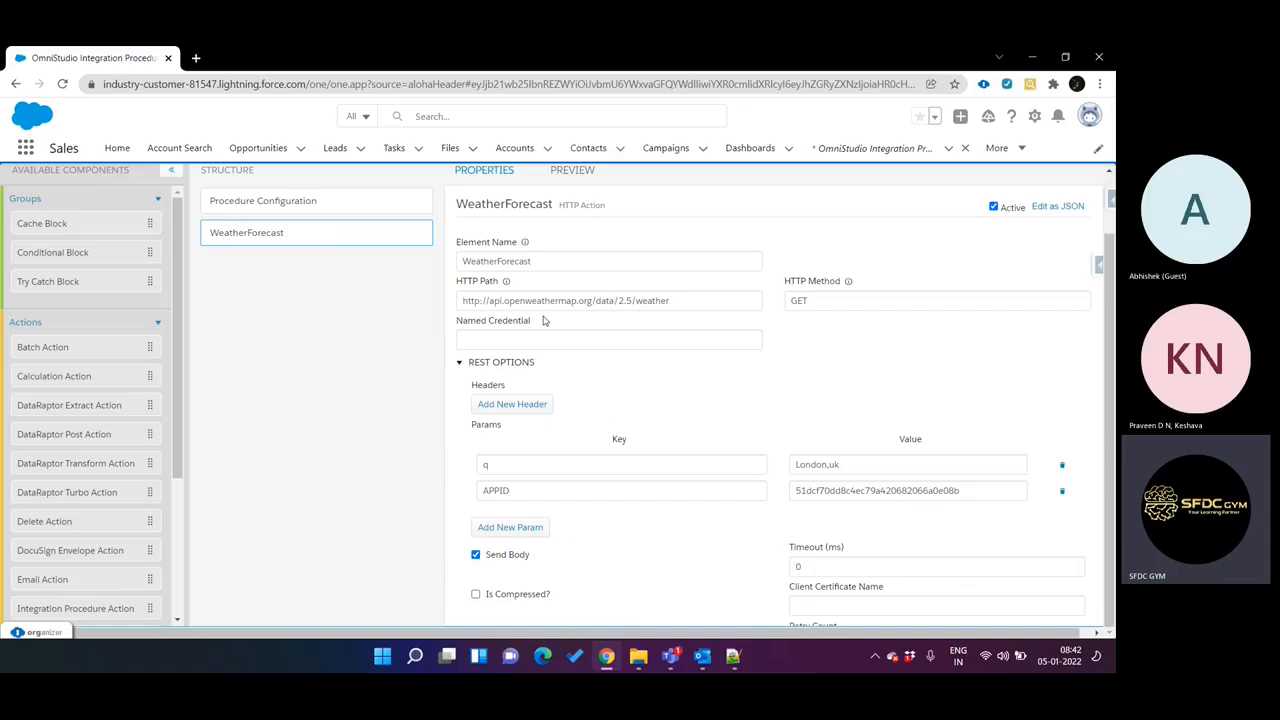
Enable Send Only Additional Input on the WeatherForecast action and add an empty key/value pair under Additional Input.
scroll(544, 320, down, 4)
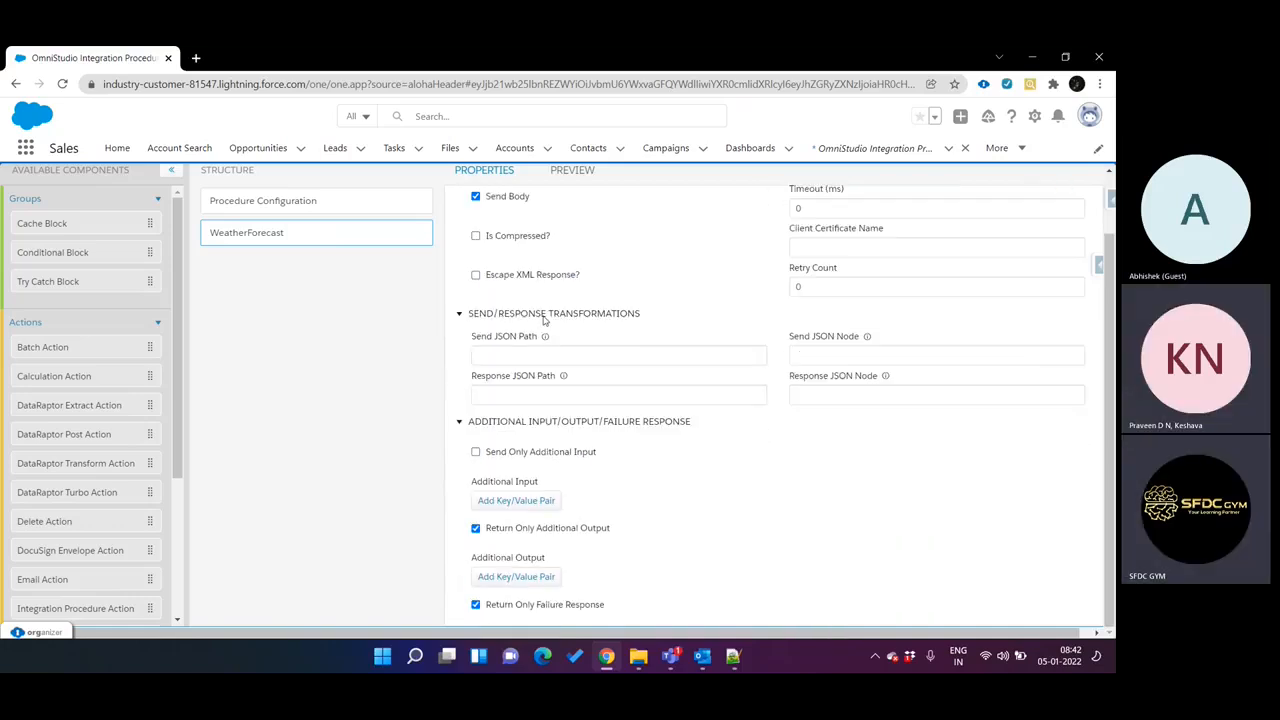
scroll(544, 320, down, 1)
click(476, 341)
click(518, 389)
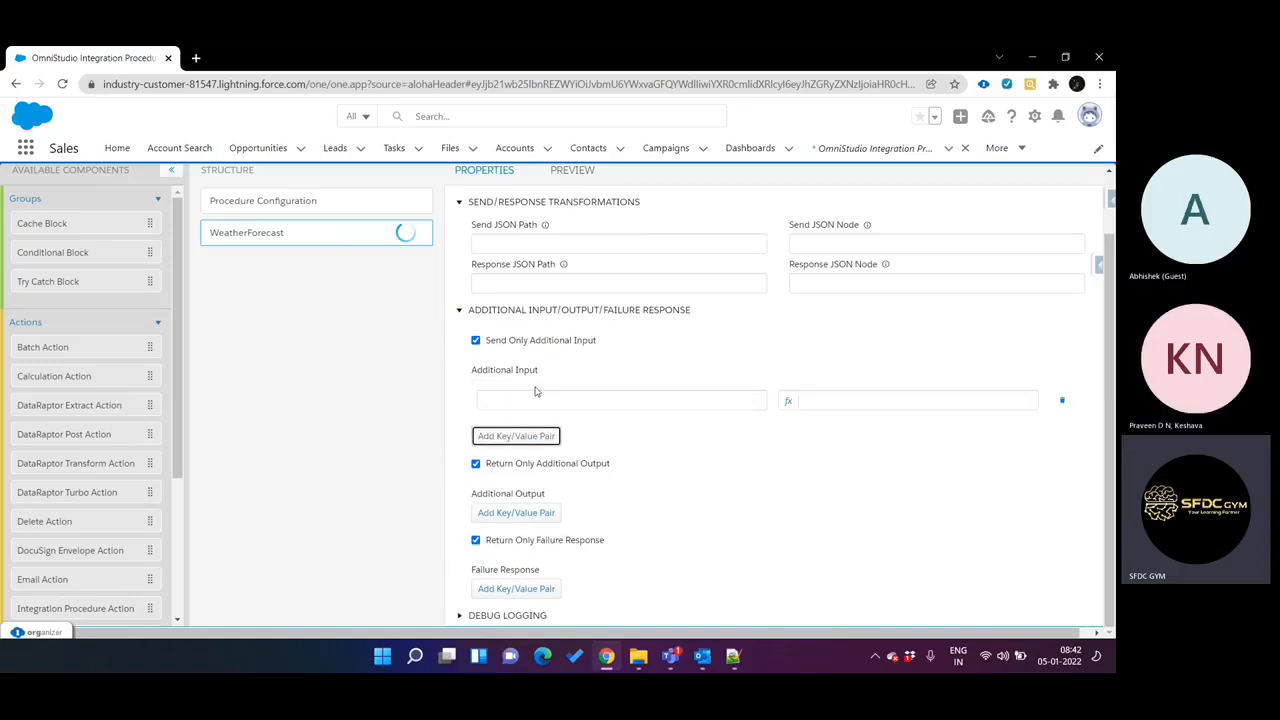
scroll(583, 398, up, 5)
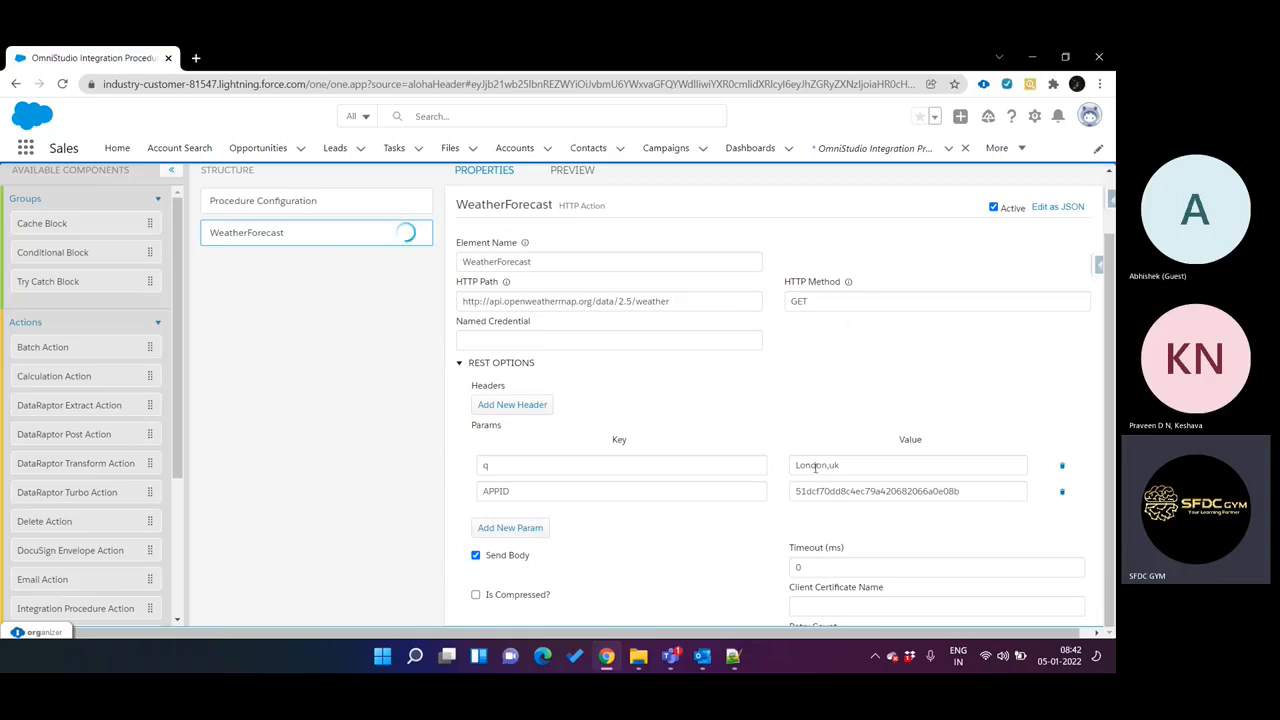
scroll(810, 468, down, 5)
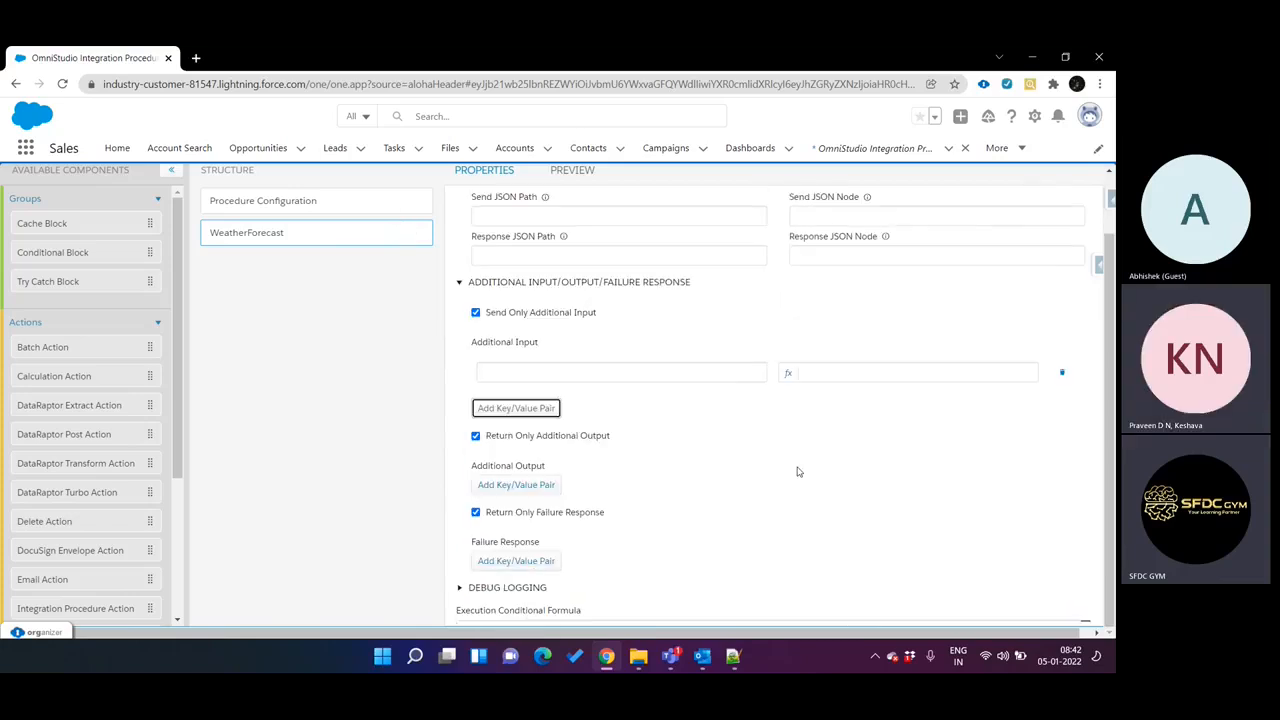
Examine the WeatherForecast action's q param value alongside the empty Additional Input key/value pair.
click(627, 370)
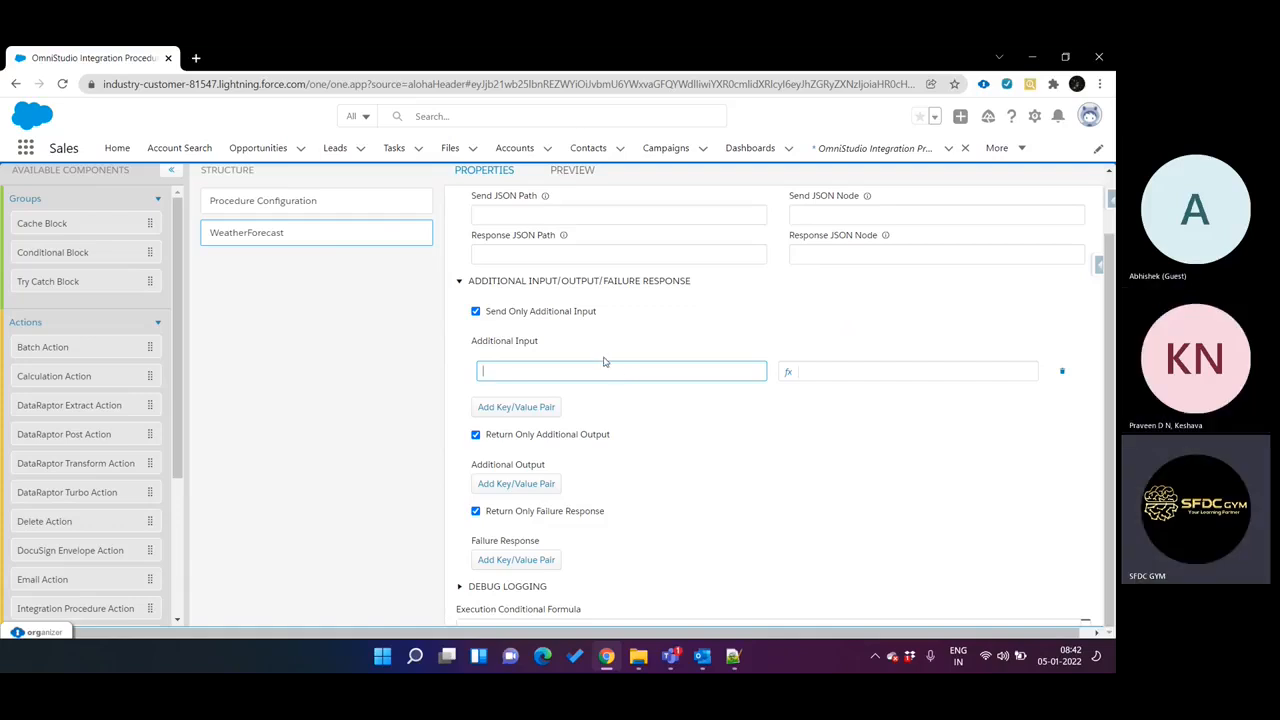
scroll(526, 321, up, 2)
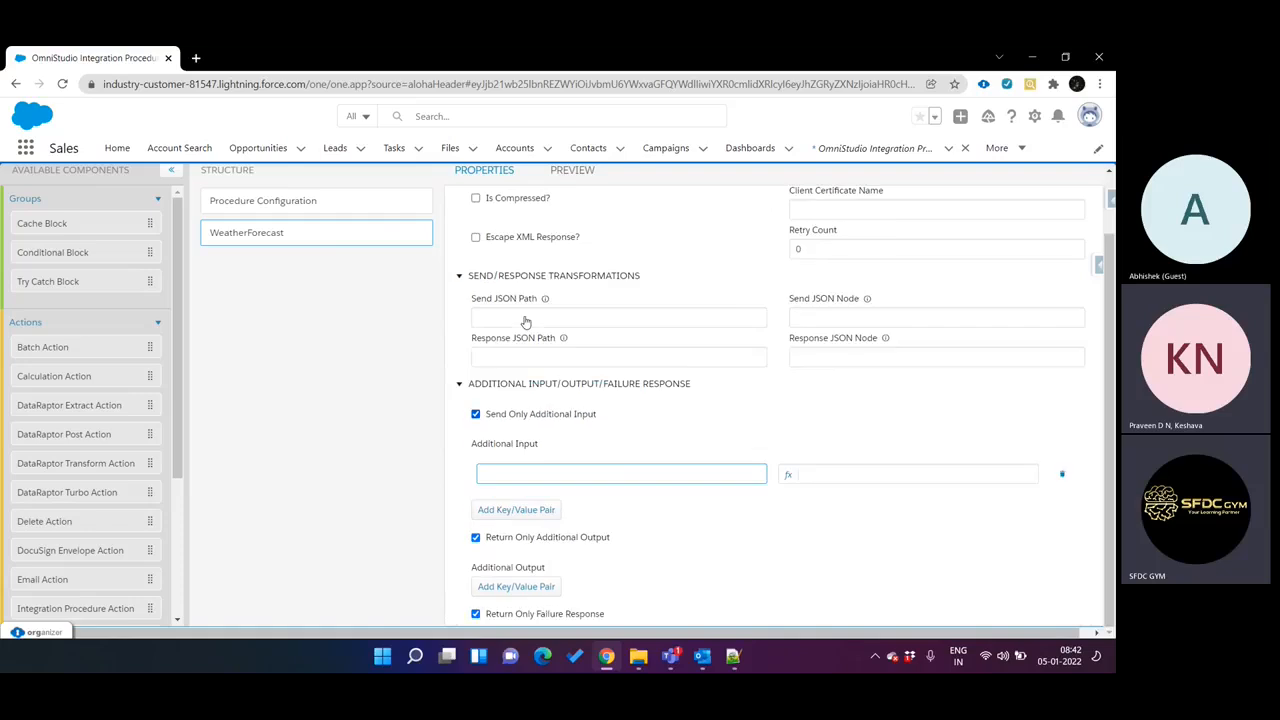
scroll(526, 321, up, 1)
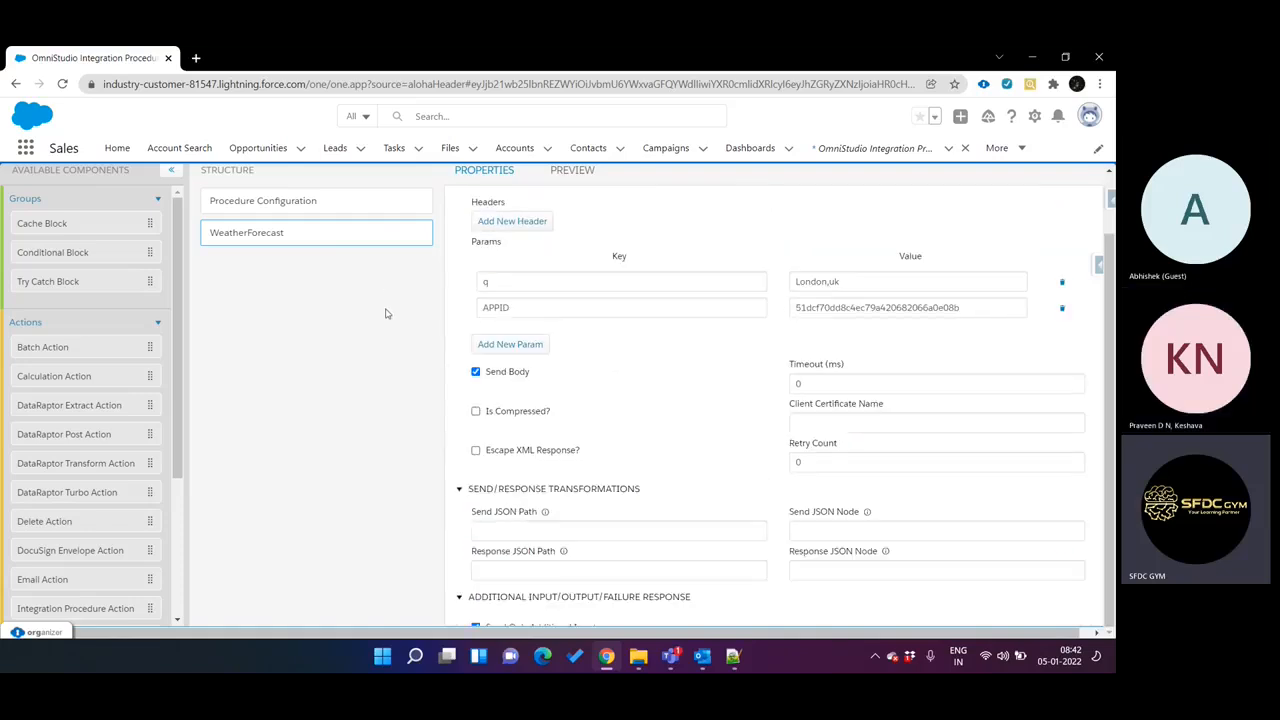
mouse_move(336, 236)
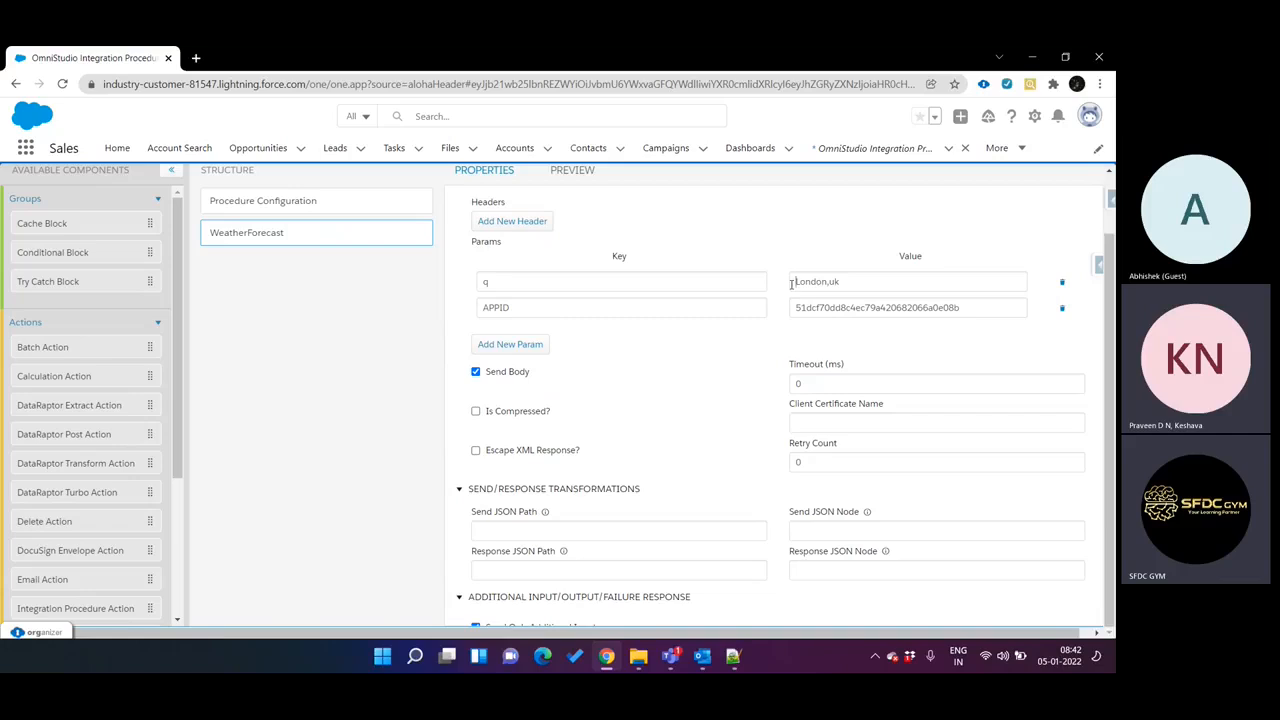
drag(792, 284, 852, 289)
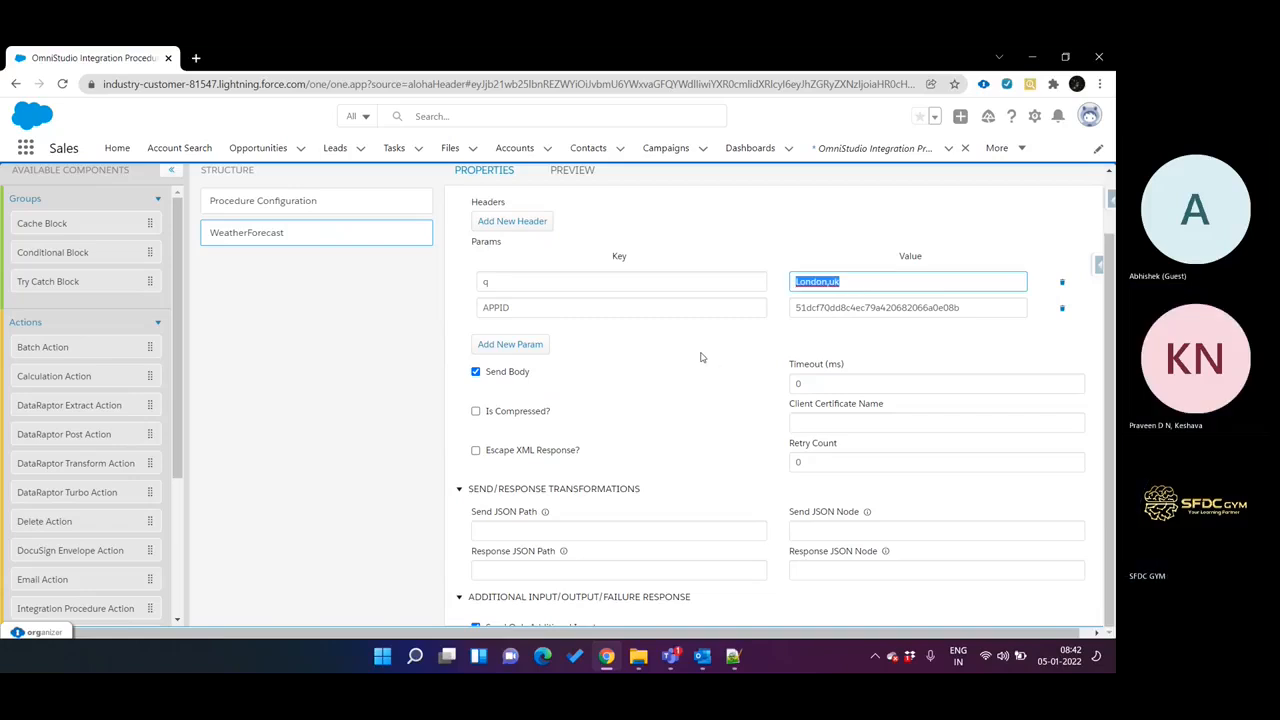
scroll(700, 357, down, 6)
scroll(539, 382, up, 3)
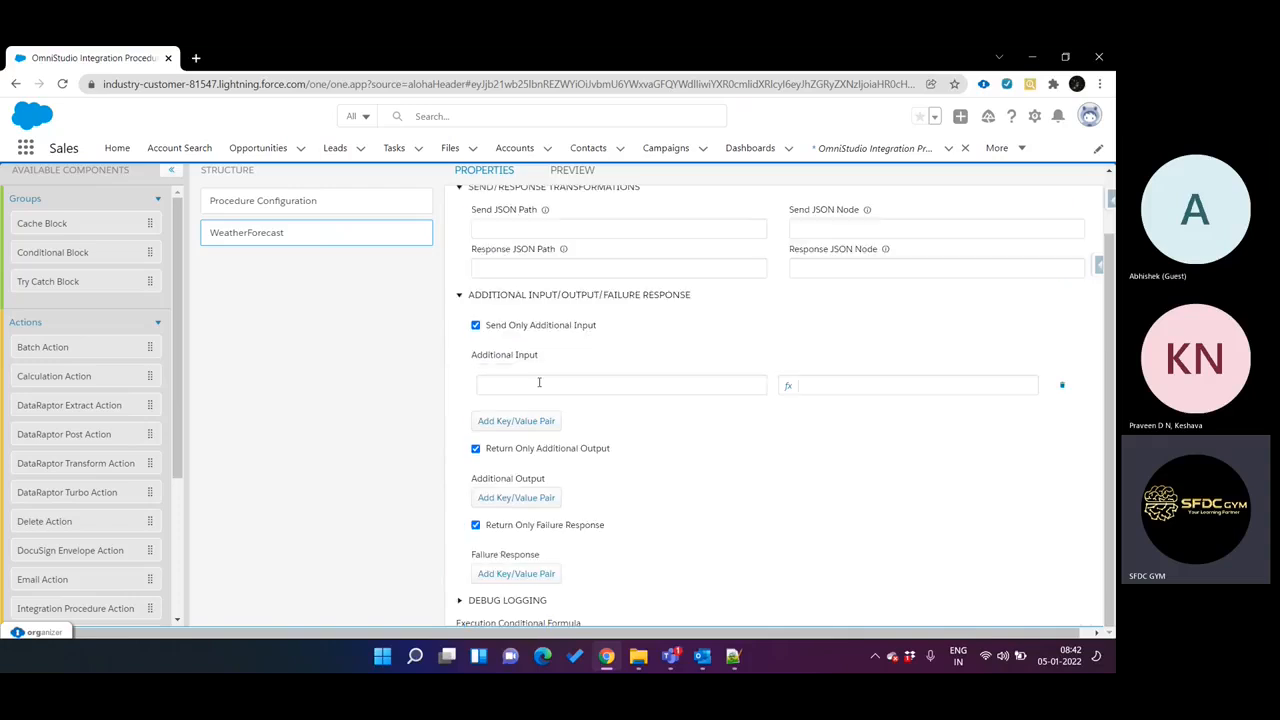
click(596, 386)
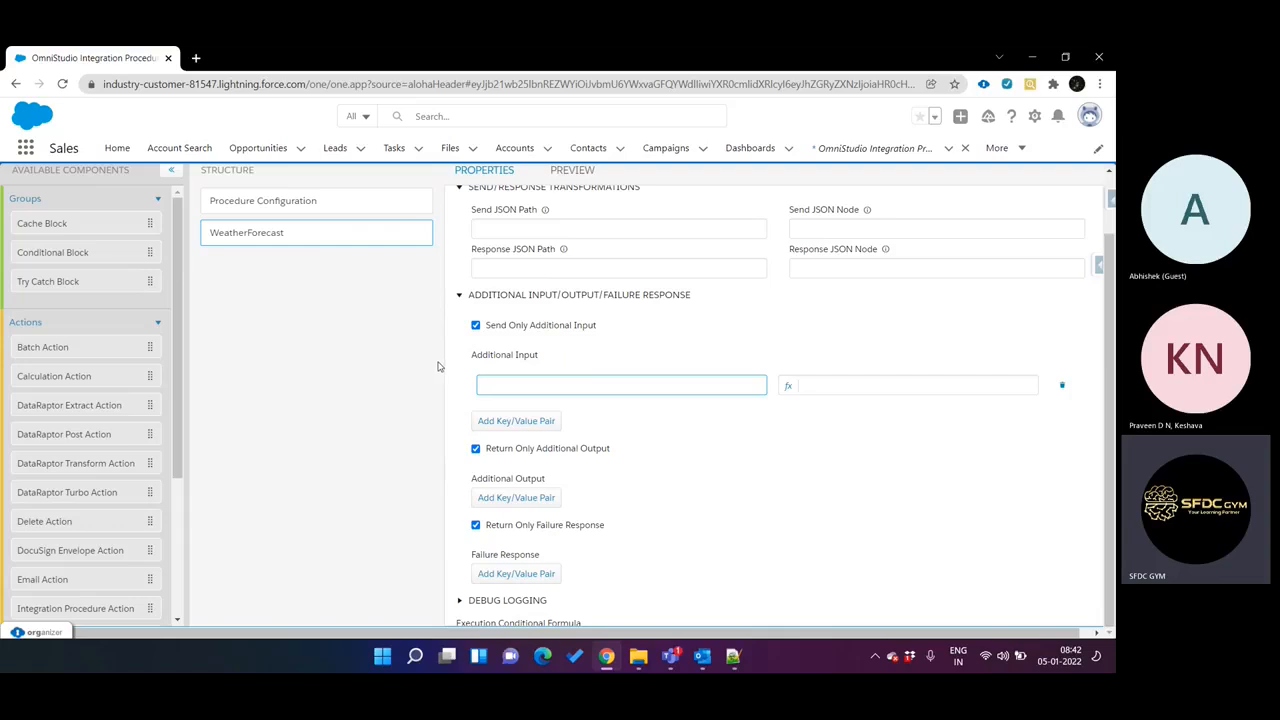
Disable Send Only Additional Input and Return Only Additional Output for the WeatherForecast action.
click(476, 325)
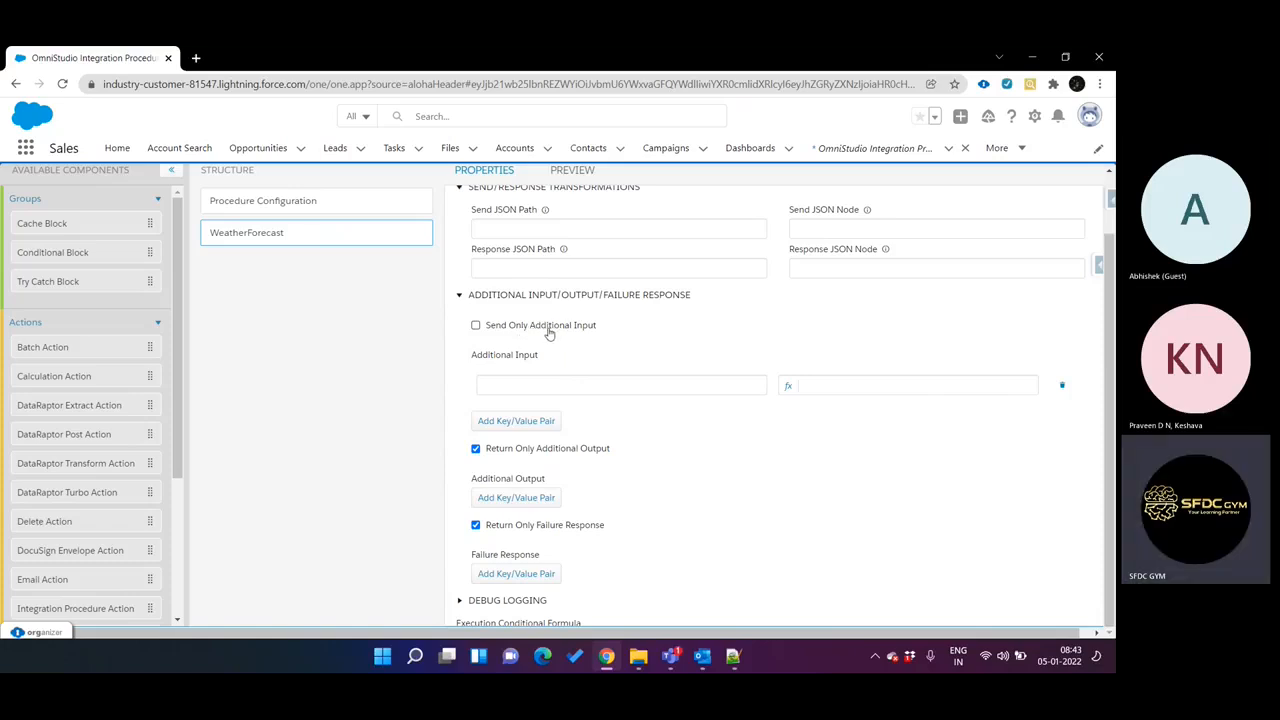
click(527, 452)
scroll(566, 251, up, 3)
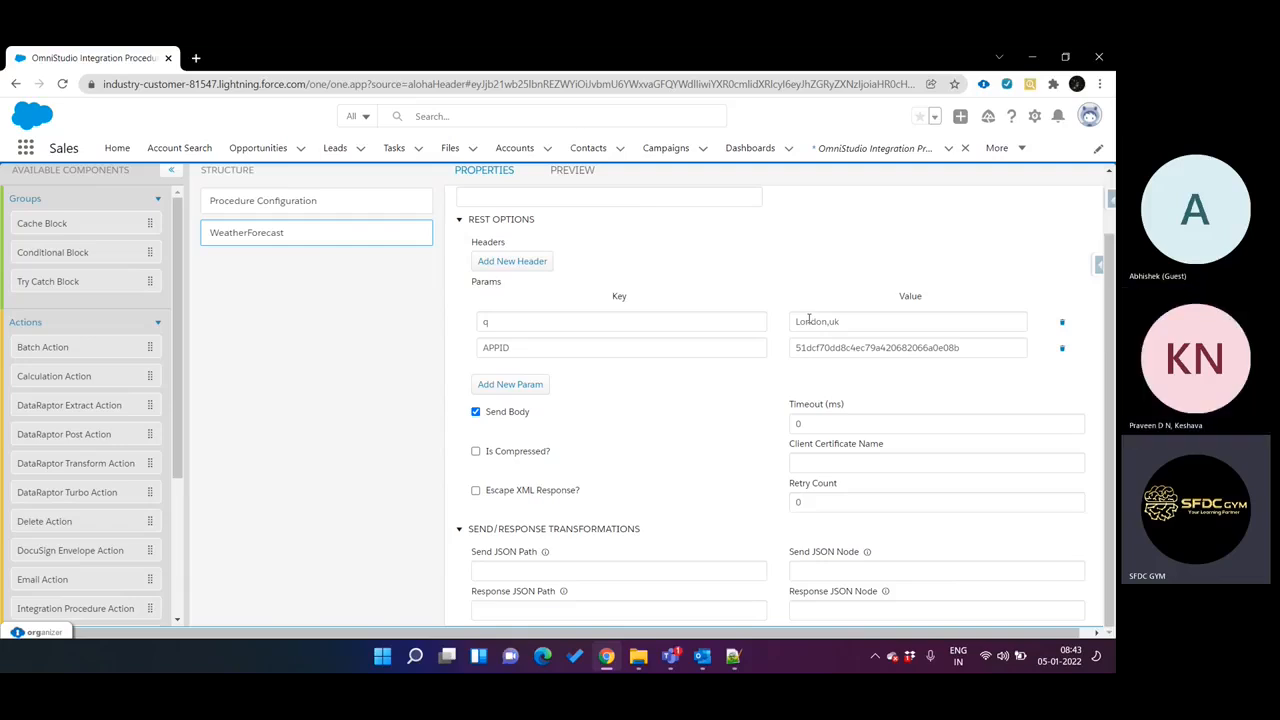
scroll(763, 329, down, 10)
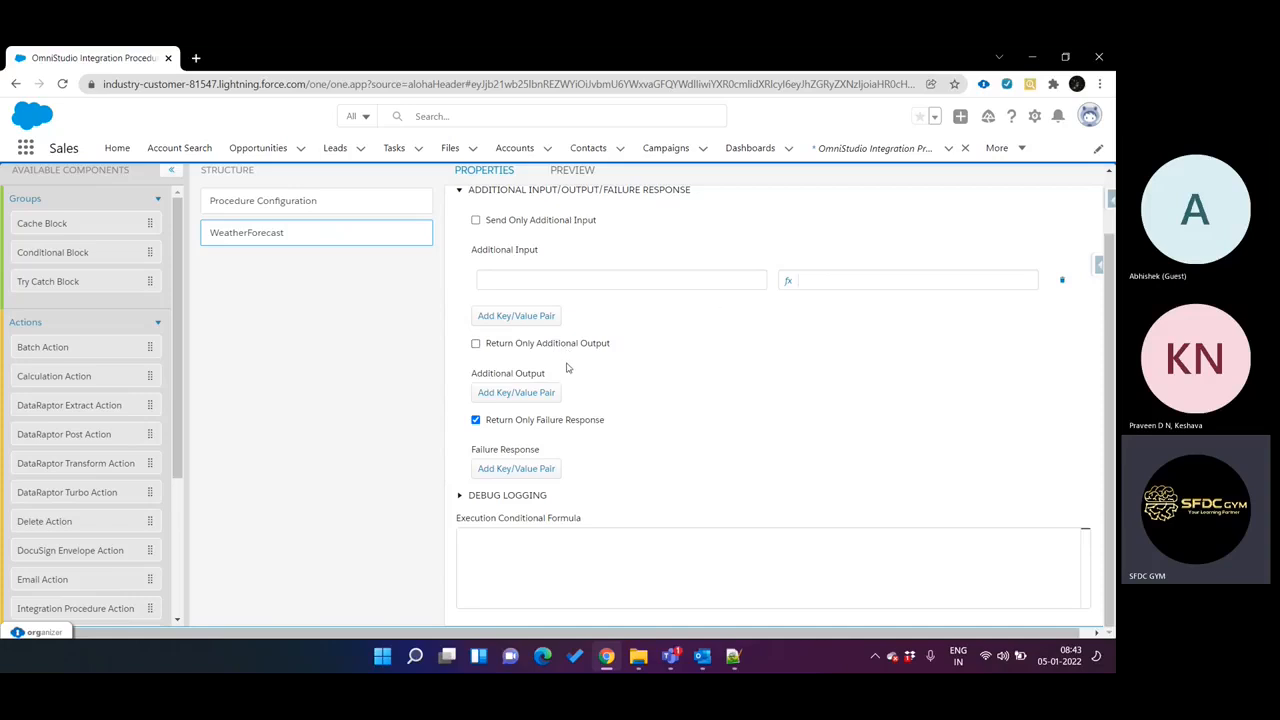
scroll(617, 331, up, 4)
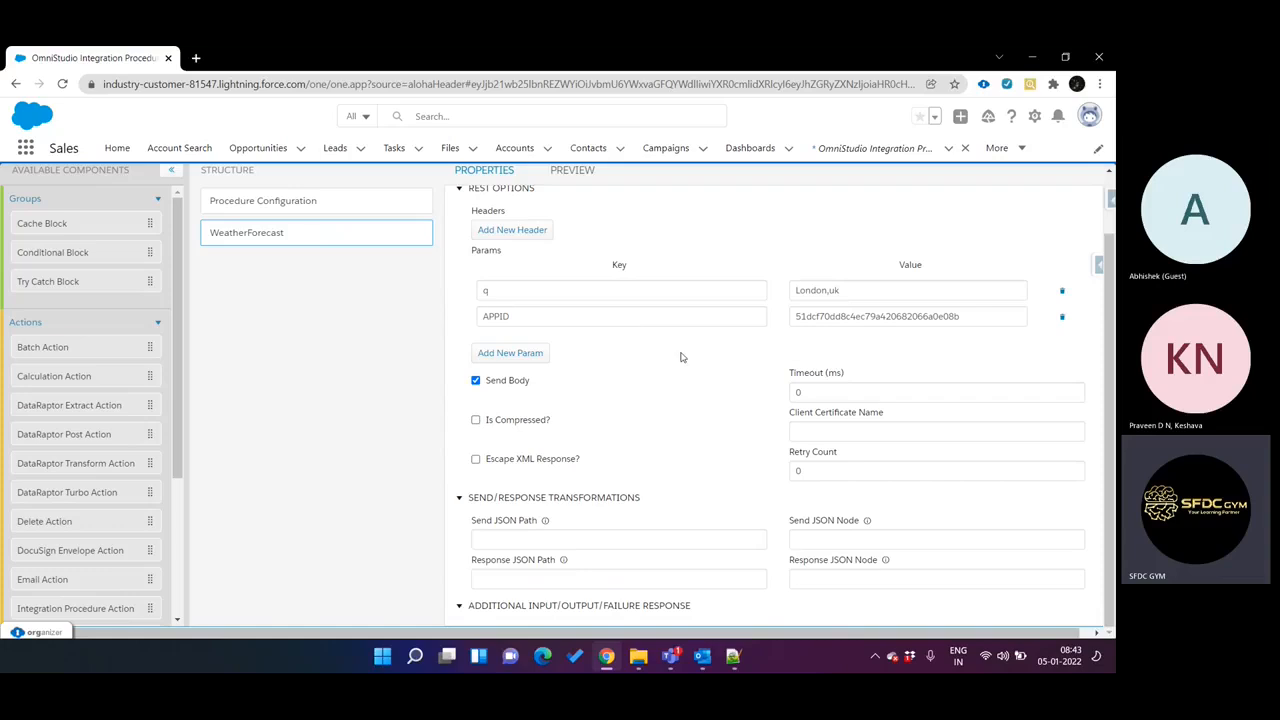
scroll(665, 410, down, 4)
scroll(665, 410, down, 2)
scroll(694, 274, up, 3)
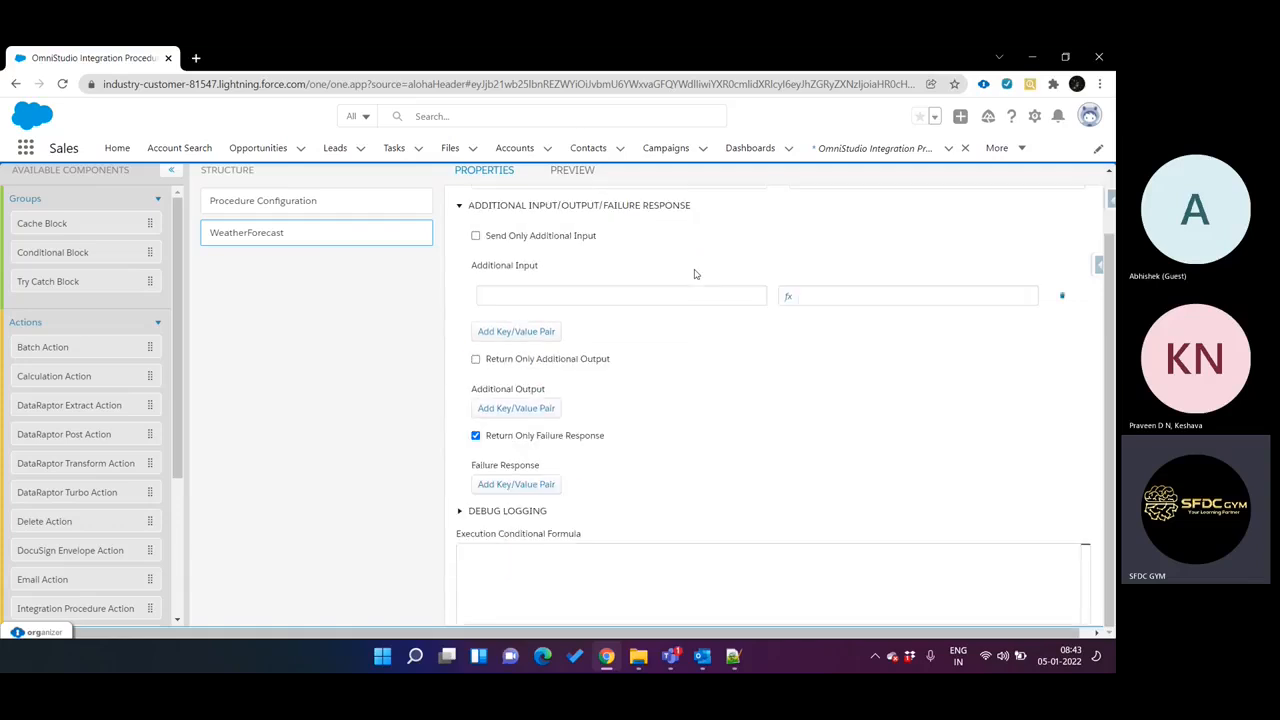
click(589, 361)
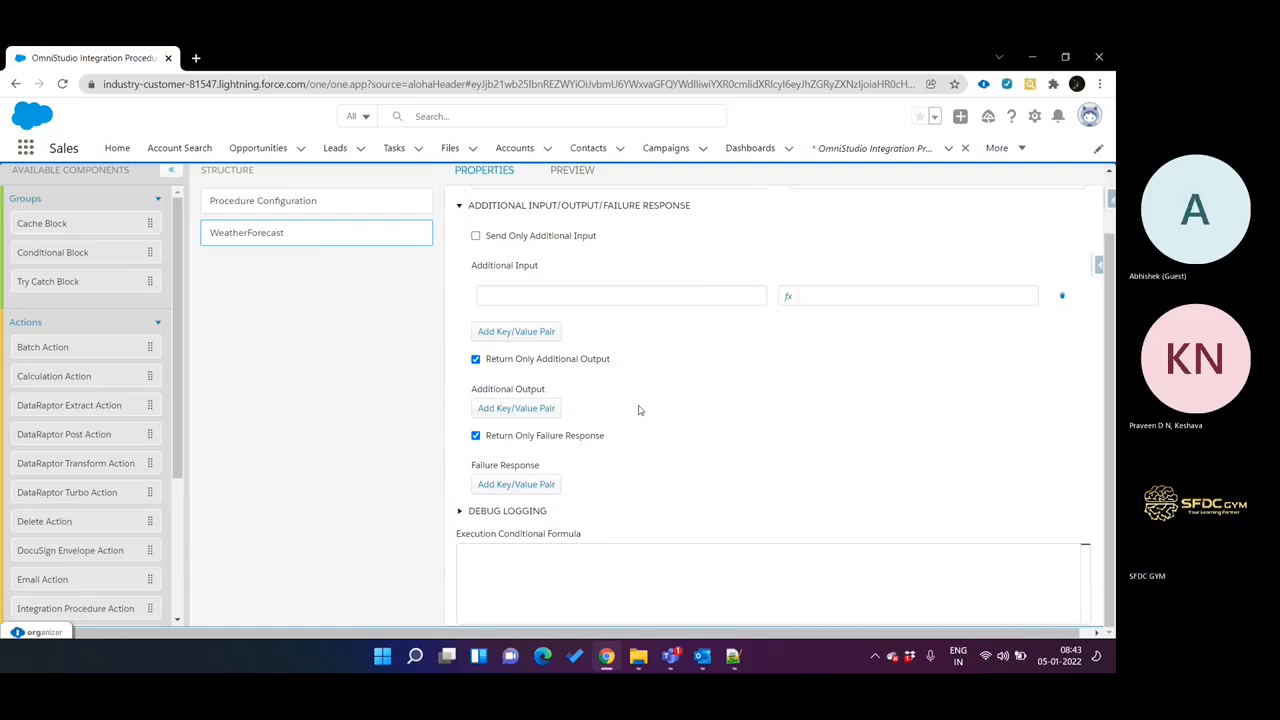
click(568, 367)
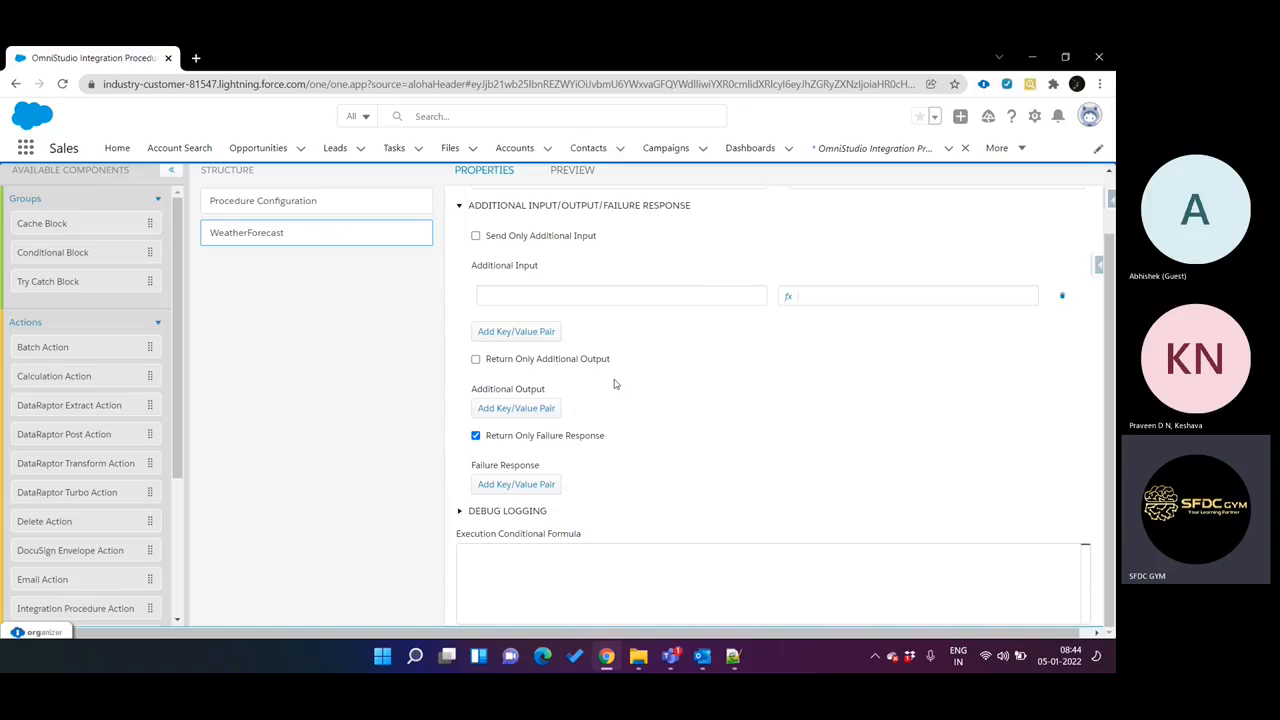
Review the WeatherForecast action's HTTP path, method, q and APPID params, and additional input/output options.
scroll(692, 330, up, 5)
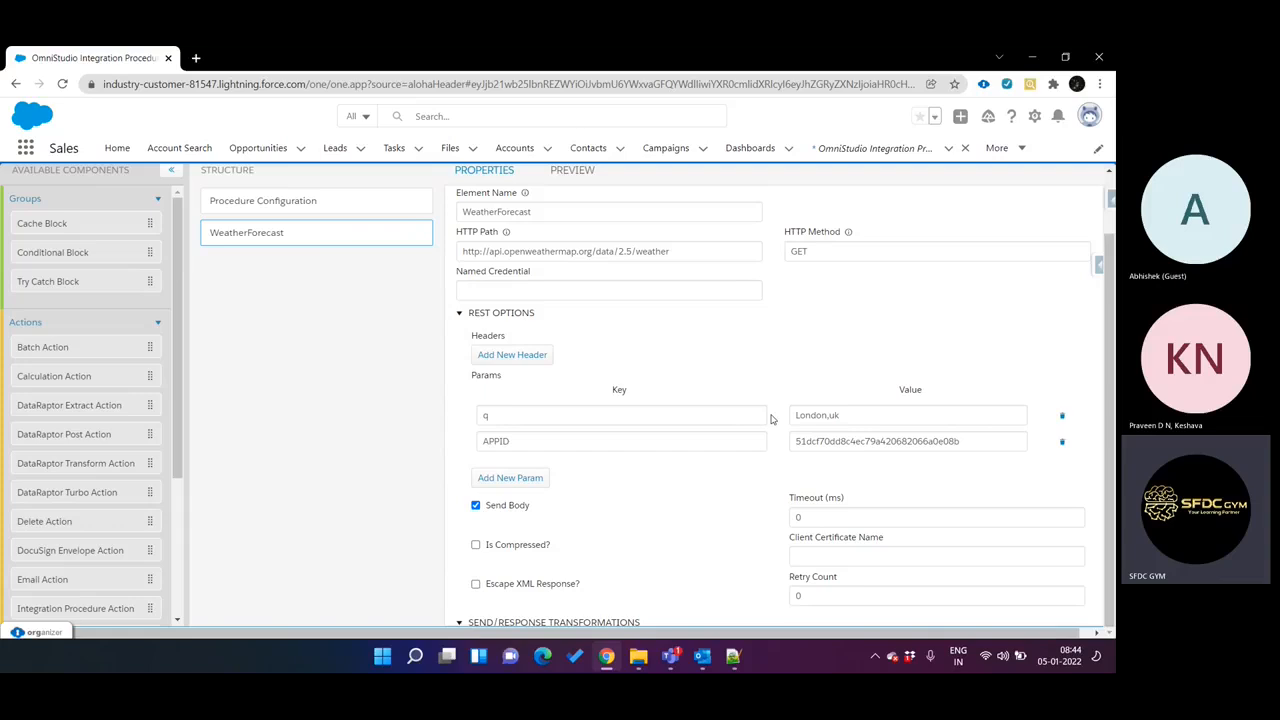
scroll(771, 419, up, 1)
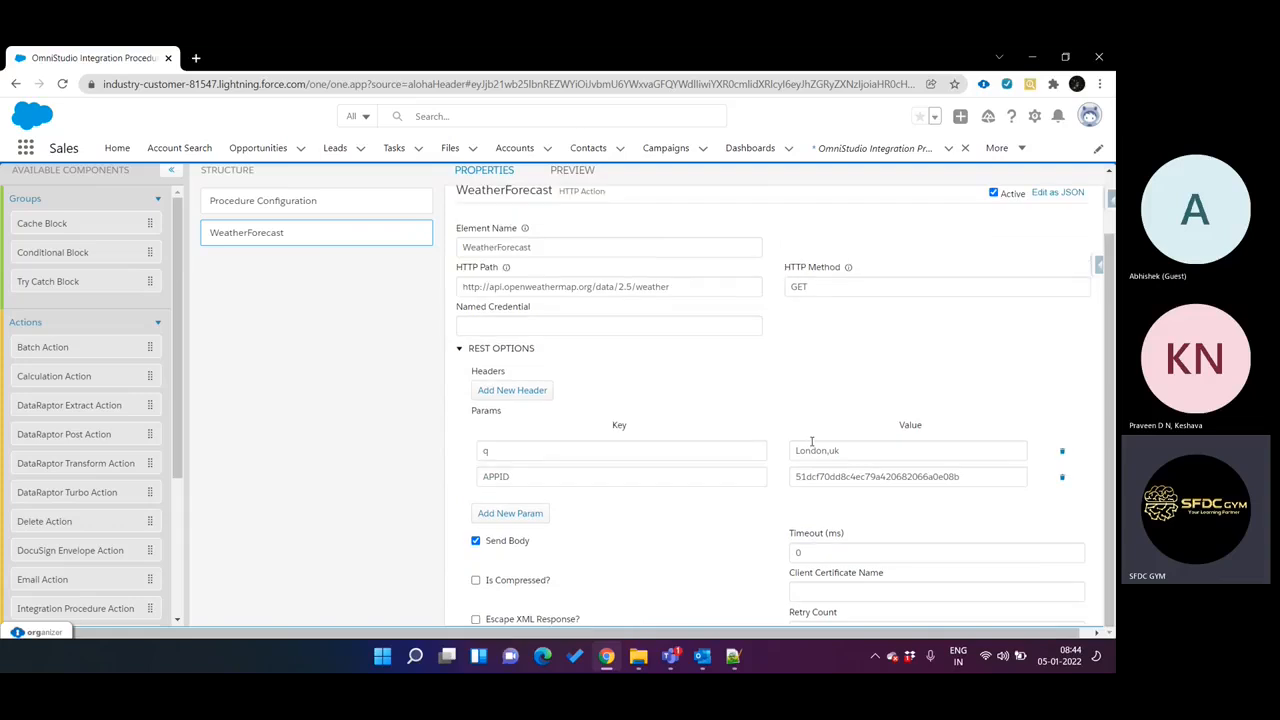
scroll(757, 437, up, 1)
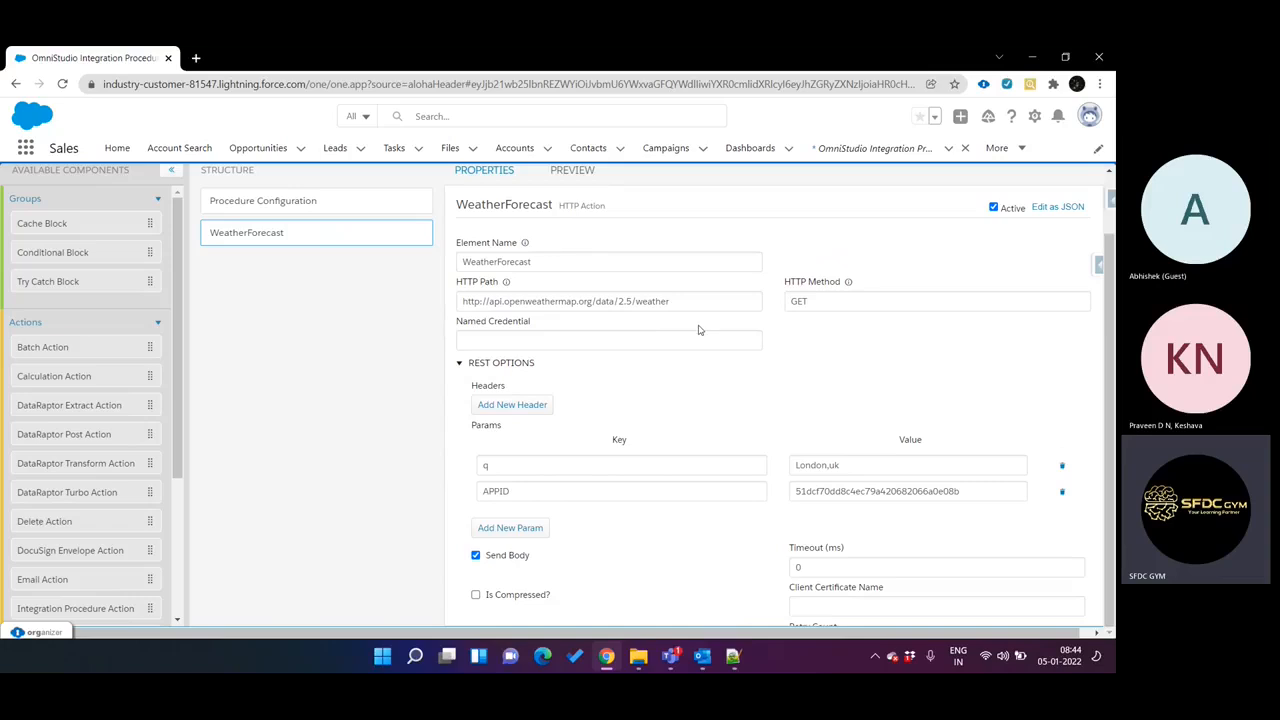
scroll(706, 382, down, 6)
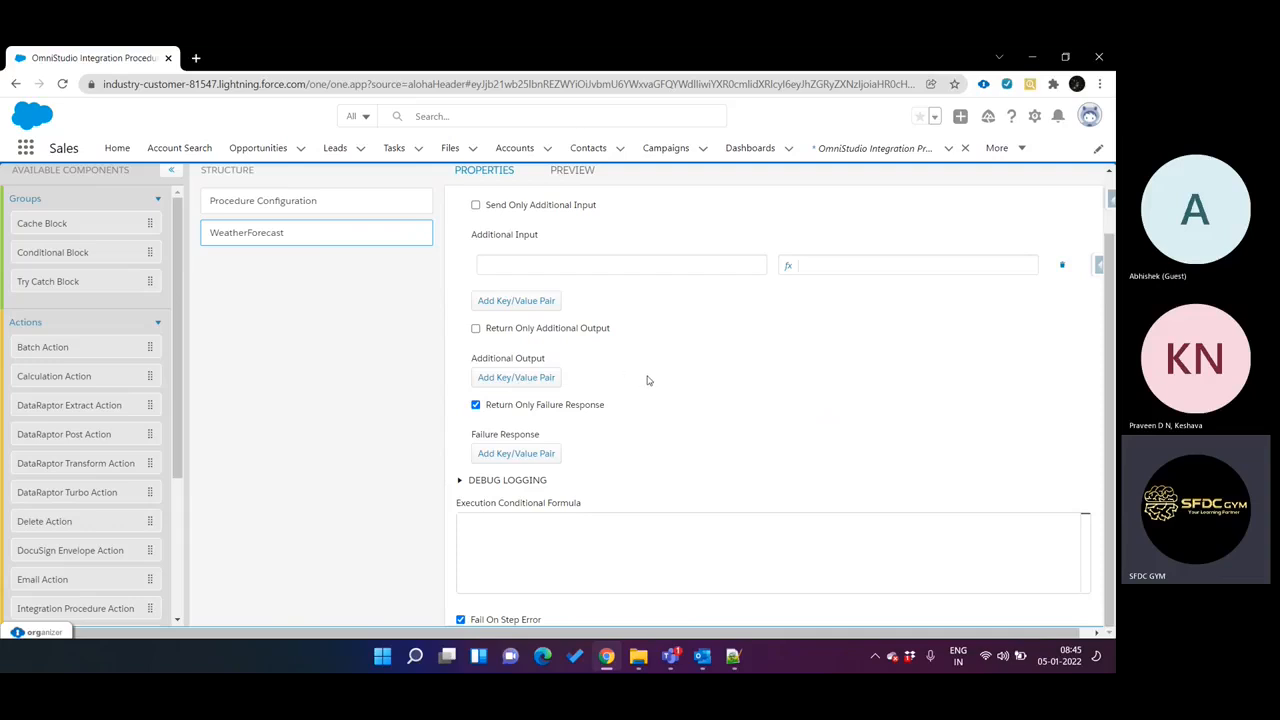
scroll(647, 380, up, 2)
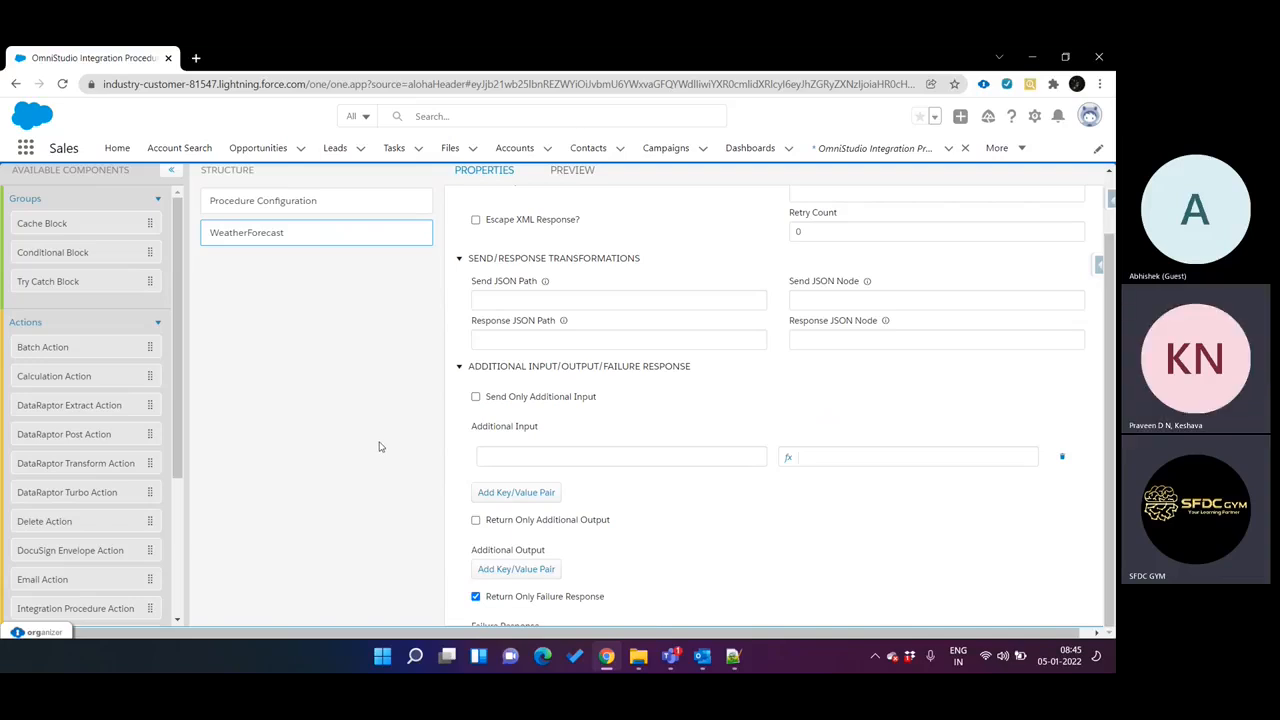
scroll(577, 474, down, 2)
scroll(577, 476, up, 3)
scroll(577, 476, up, 3)
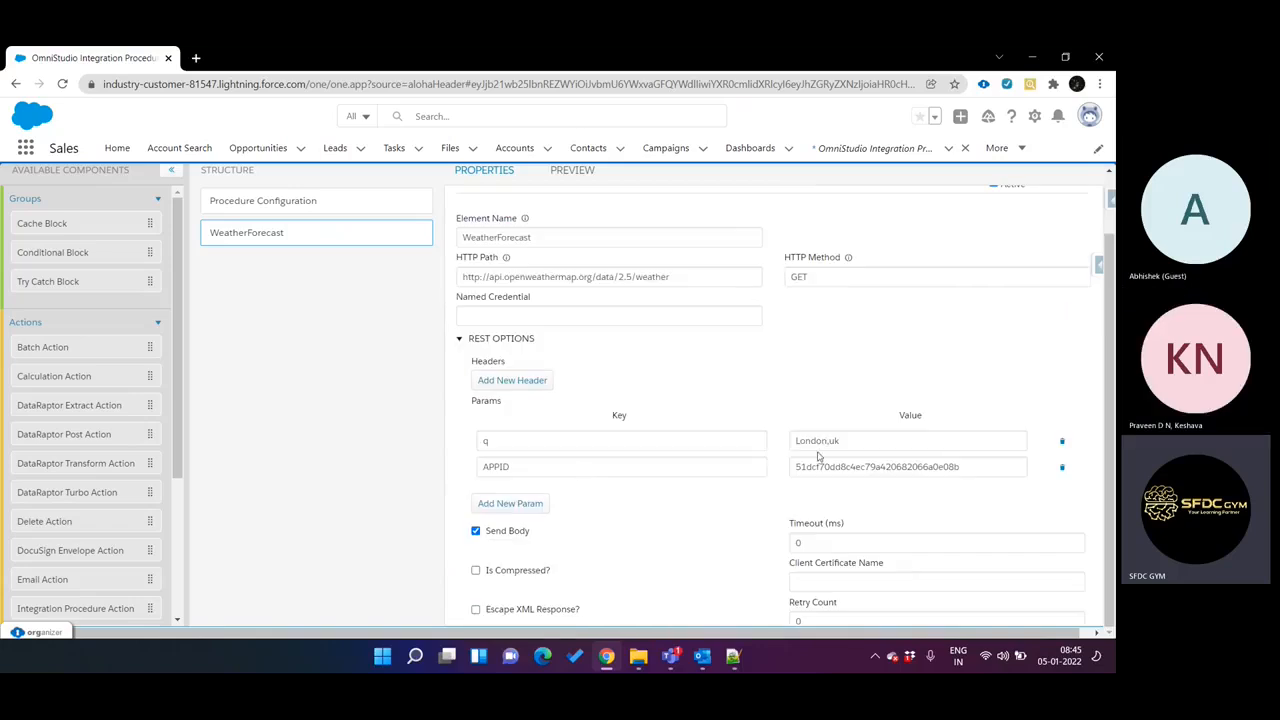
drag(797, 438, 858, 443)
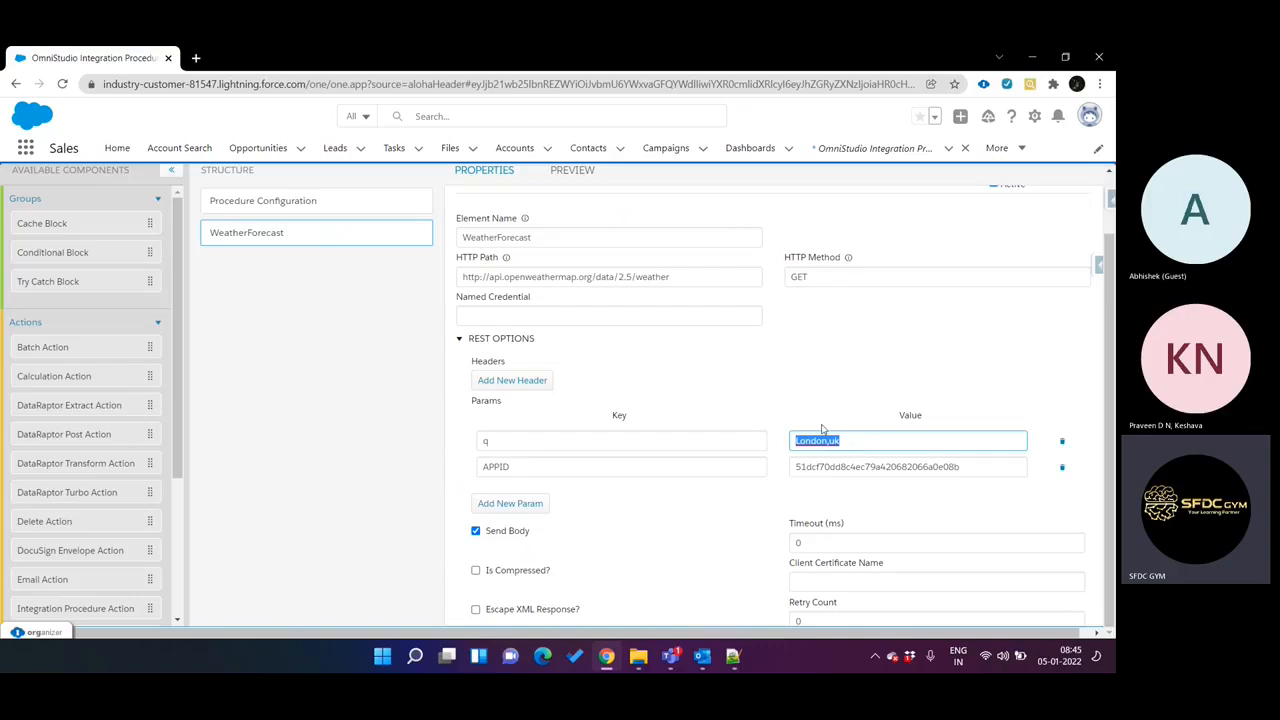
double_click(800, 466)
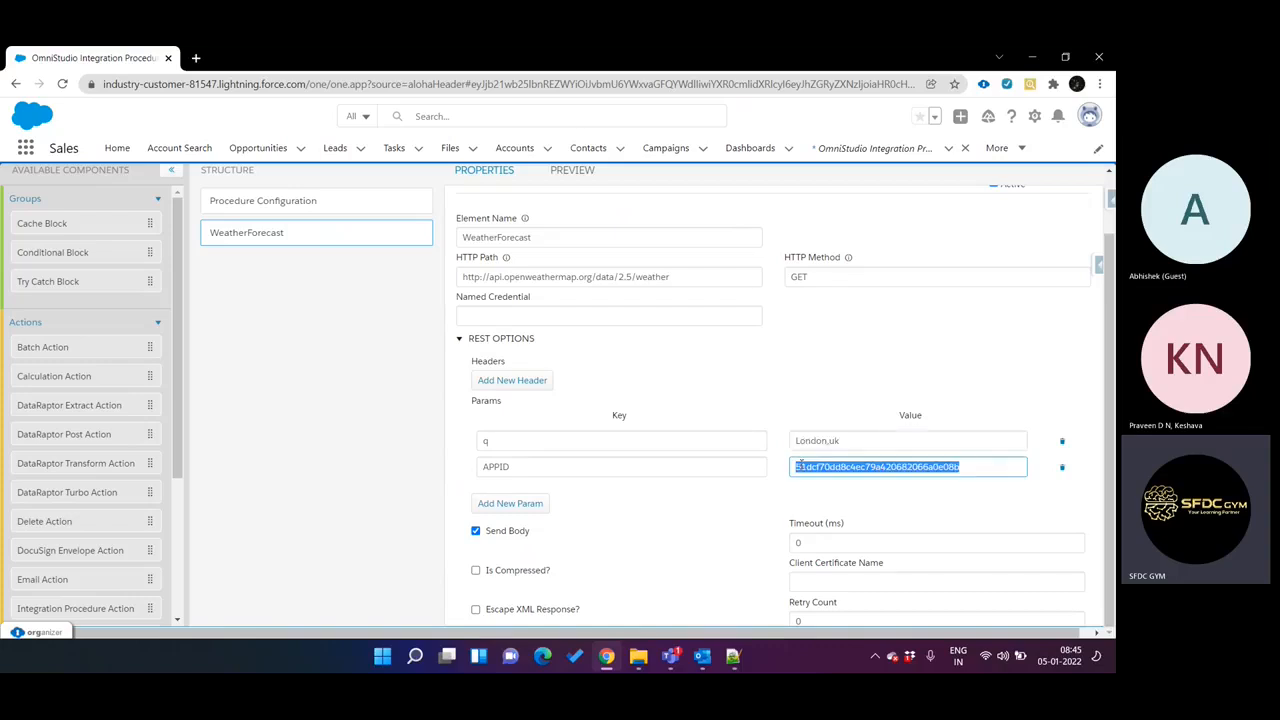
Add a Set Values element to the procedure structure above WeatherForecast.
scroll(405, 416, up, 1)
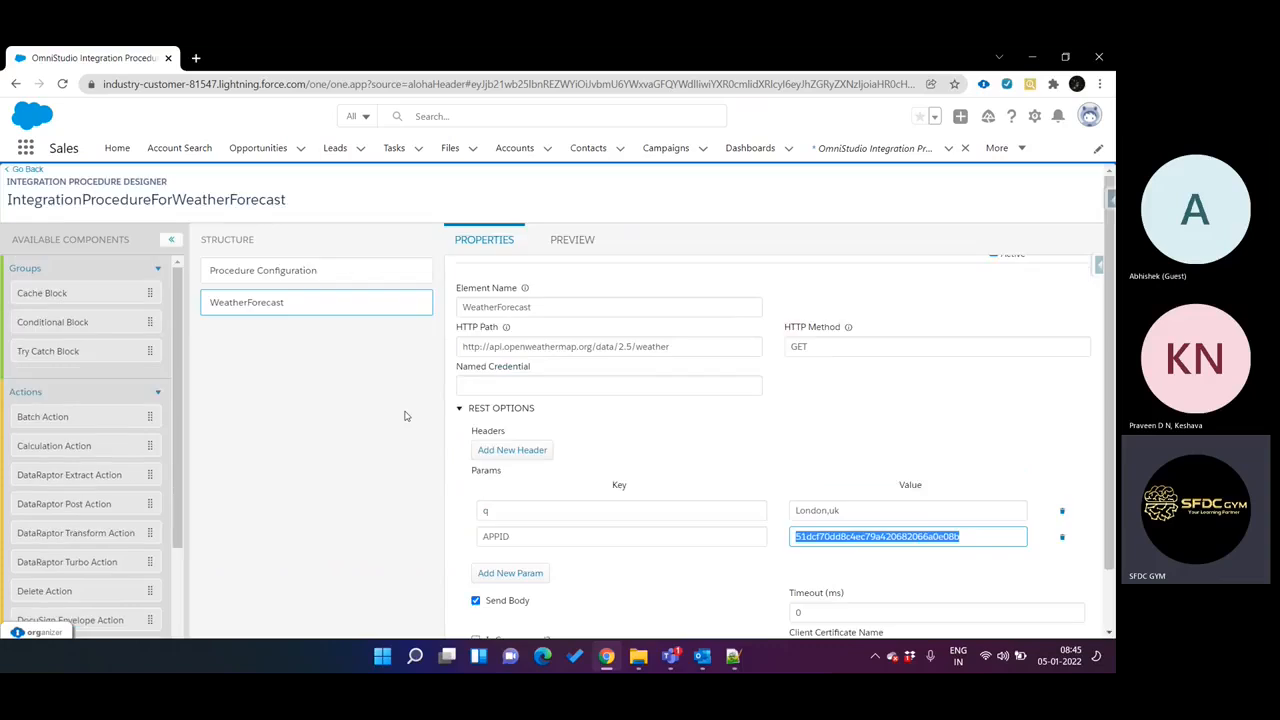
scroll(405, 416, down, 1)
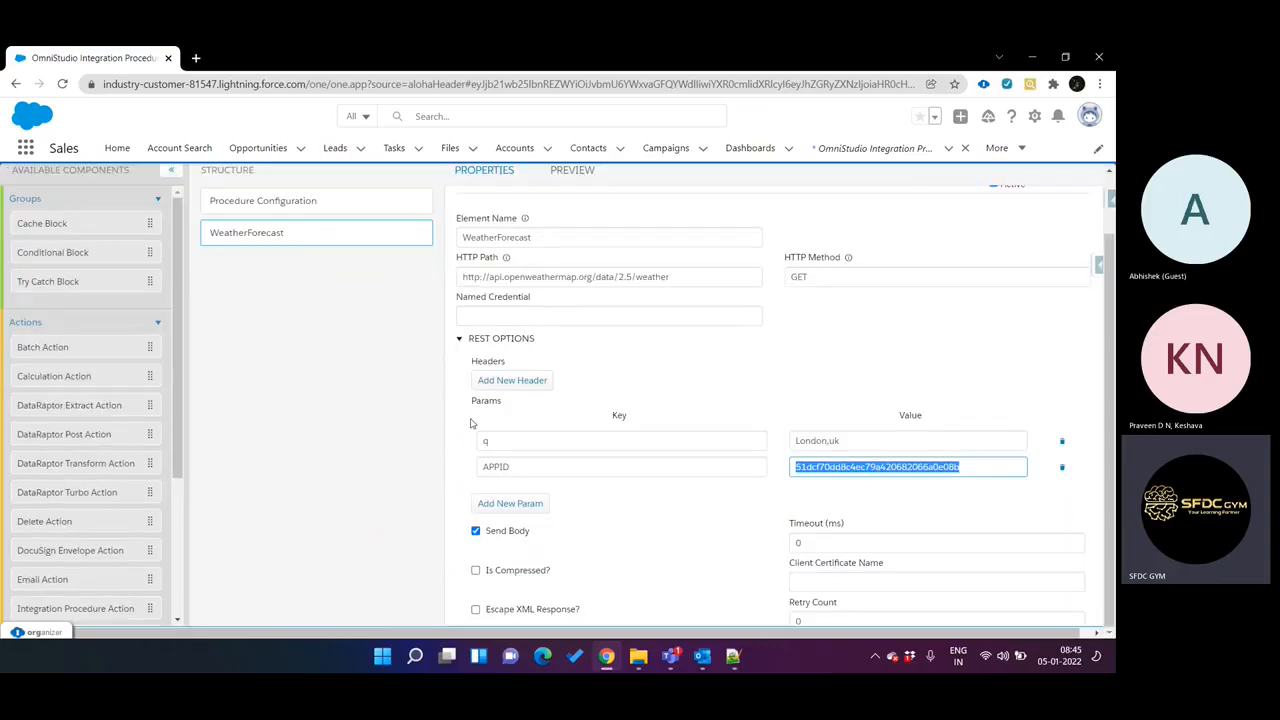
scroll(115, 508, down, 3)
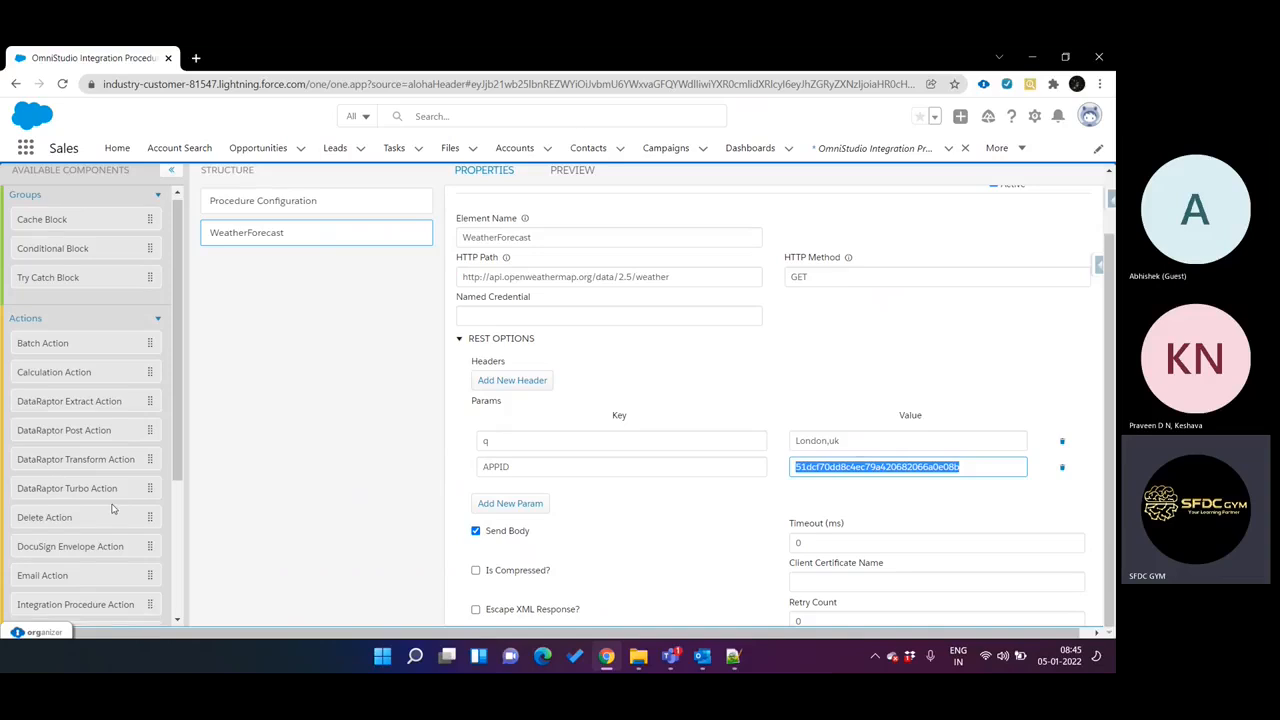
scroll(113, 508, down, 1)
drag(84, 598, 305, 238)
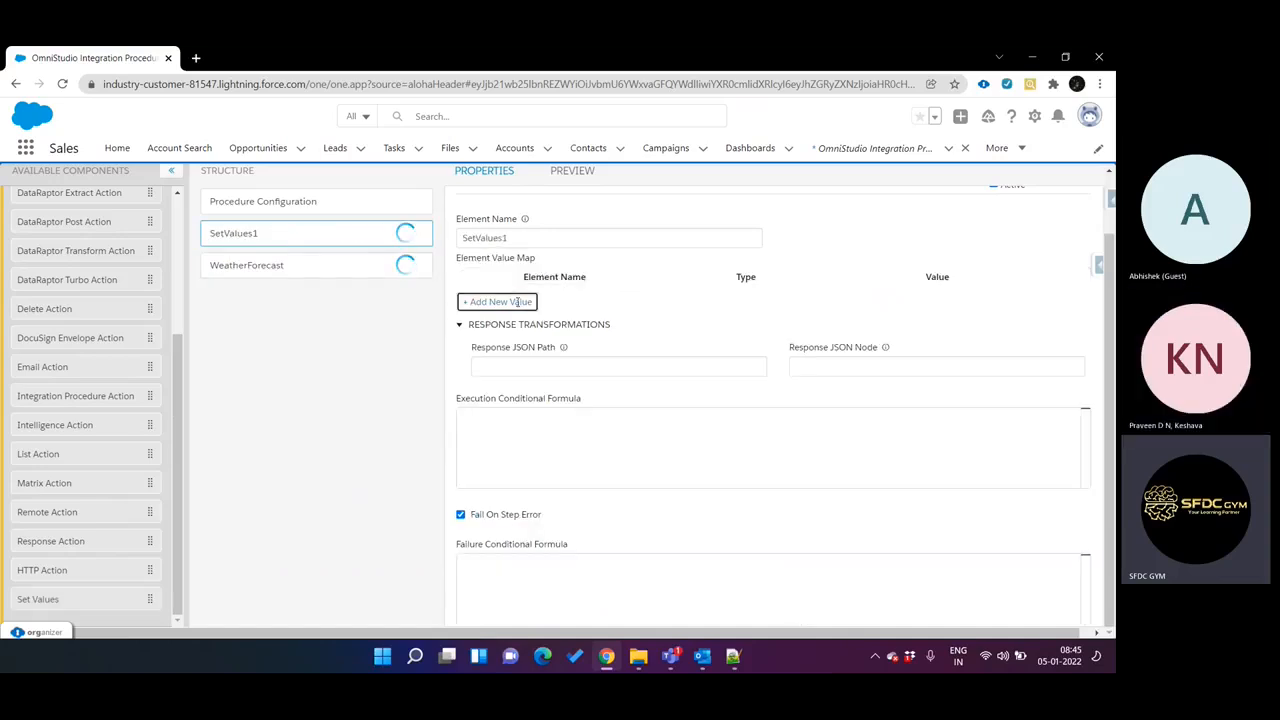
Add a value named City to the SetValues1 element value map and set it to %Detail%.
click(518, 303)
click(526, 303)
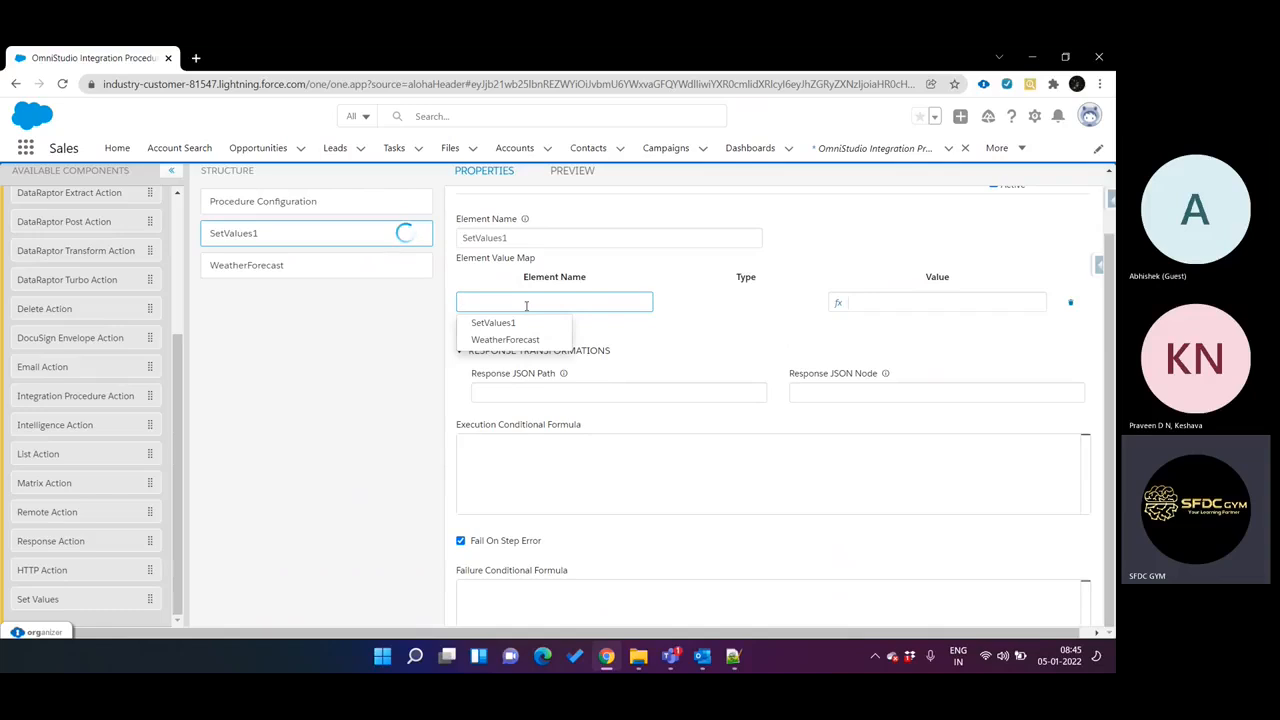
text(City)
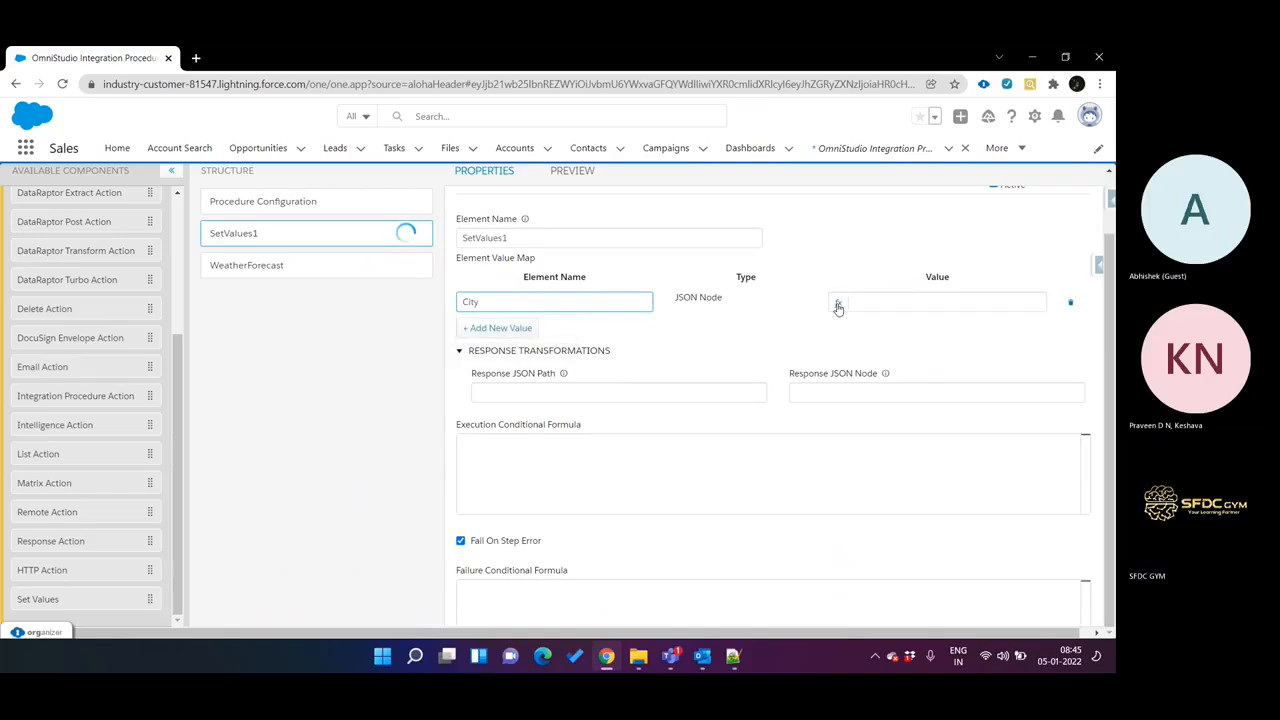
click(872, 297)
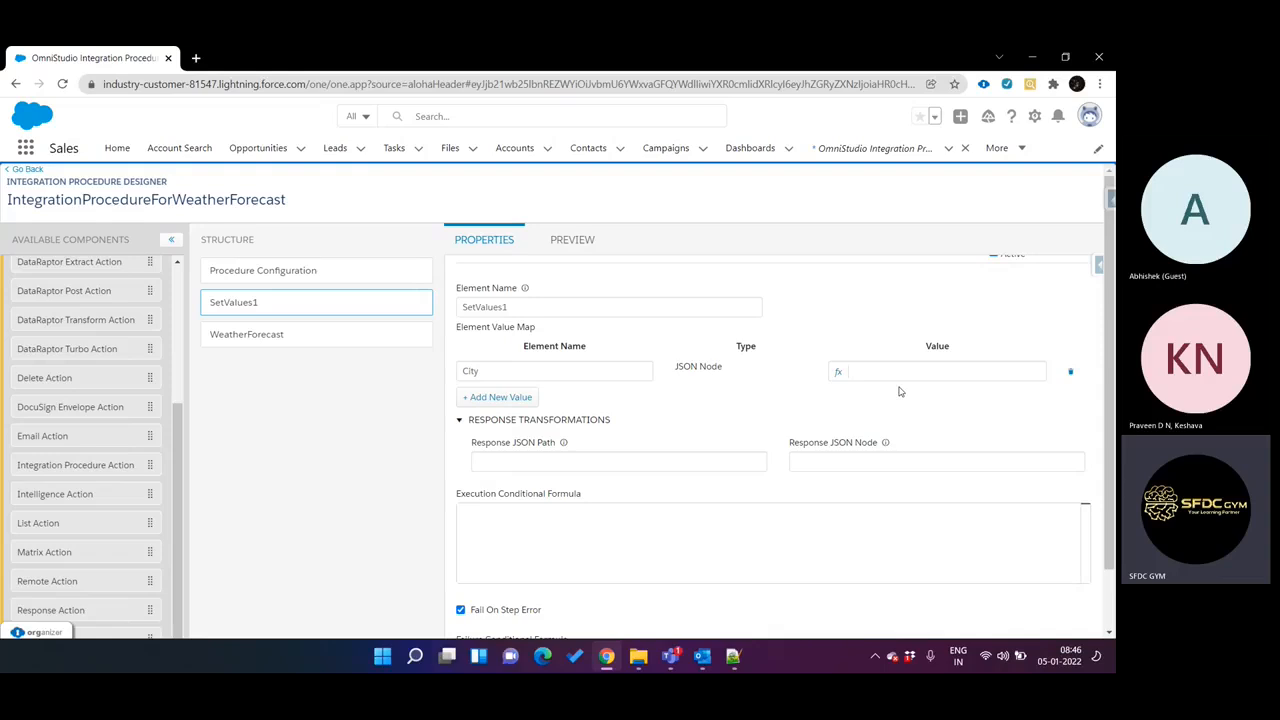
text(%Detail%)
scroll(1028, 473, up, 1)
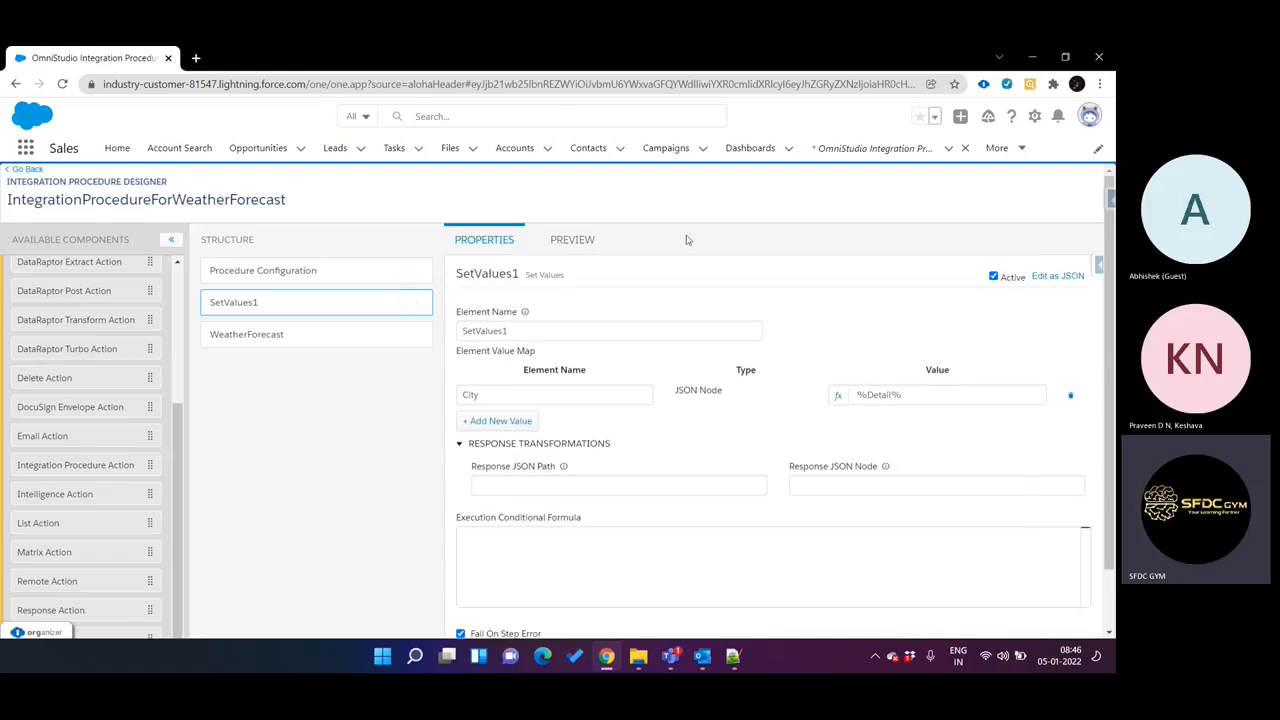
Duplicate the integration procedure's browser tab and open the OmniScripts list in the copy by searching for omniscript.
right_click(125, 62)
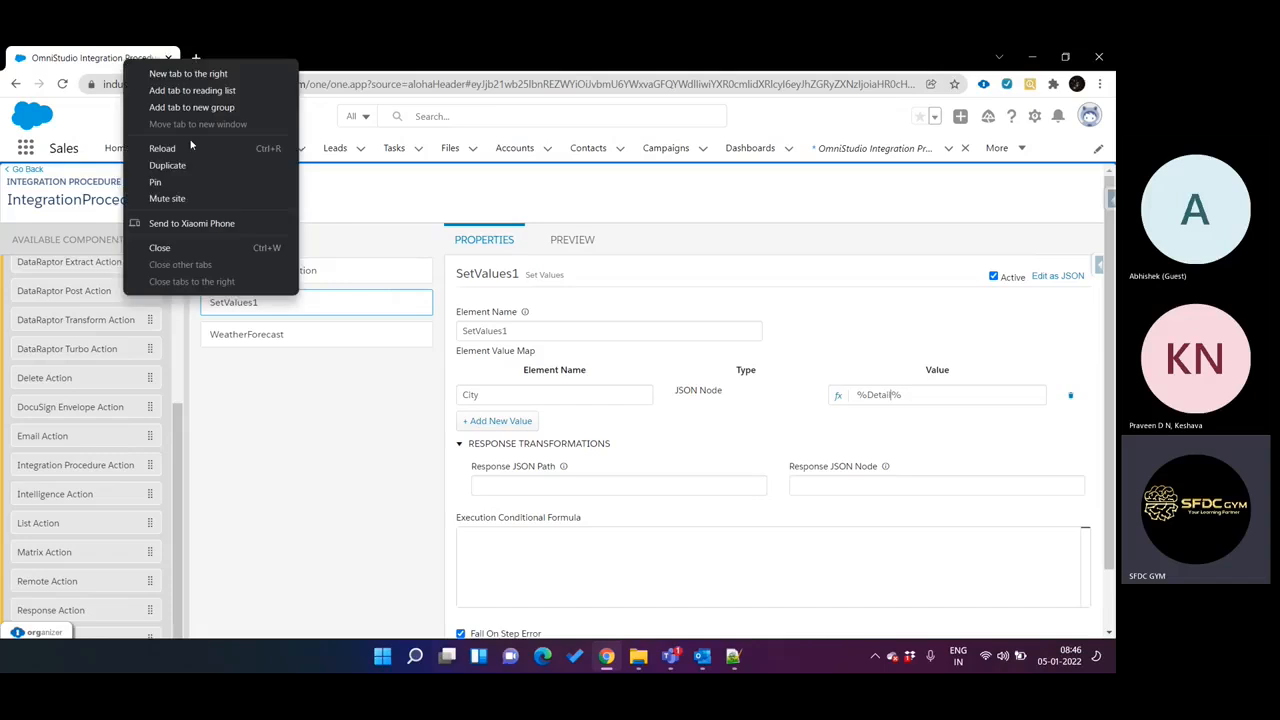
click(165, 165)
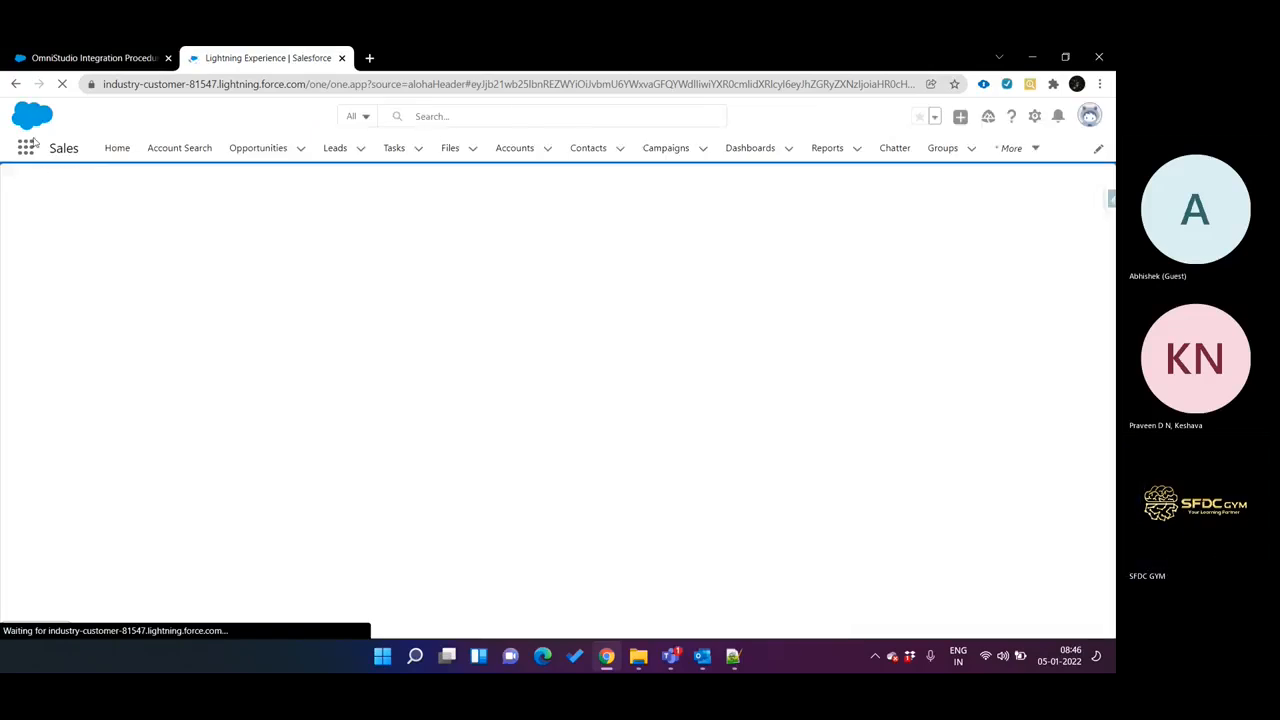
click(26, 147)
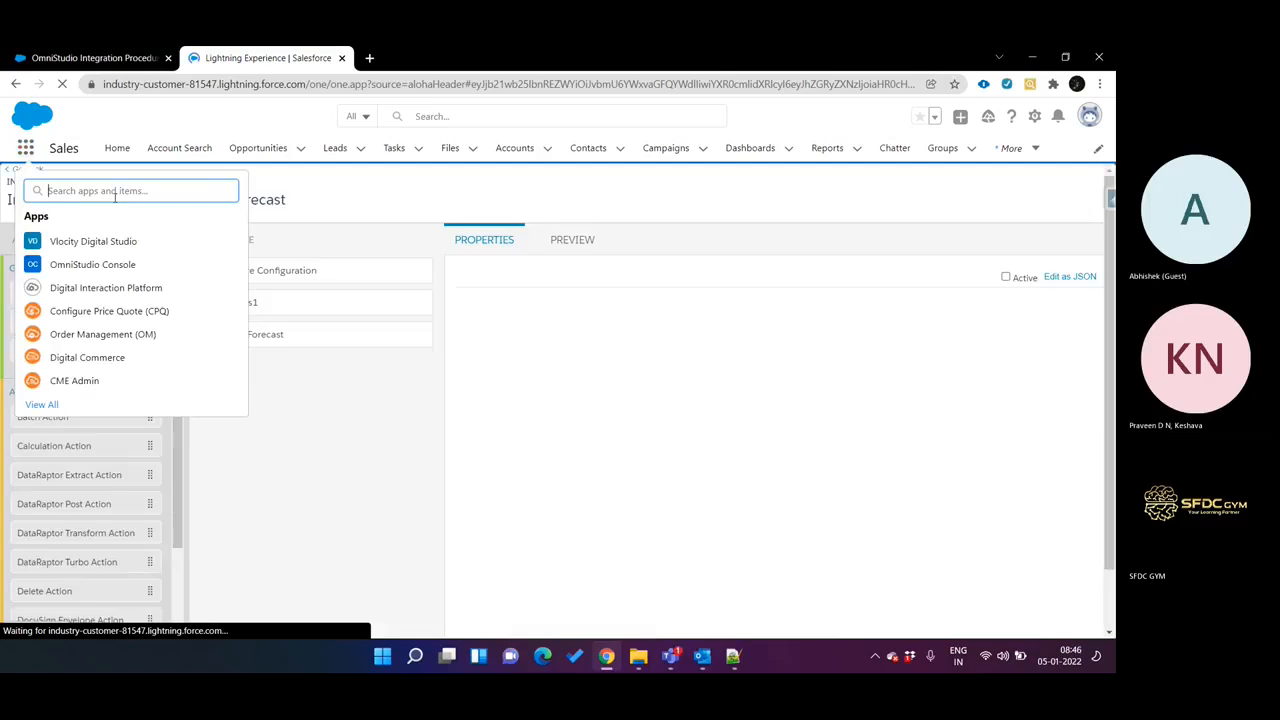
text(omniscript)
click(111, 191)
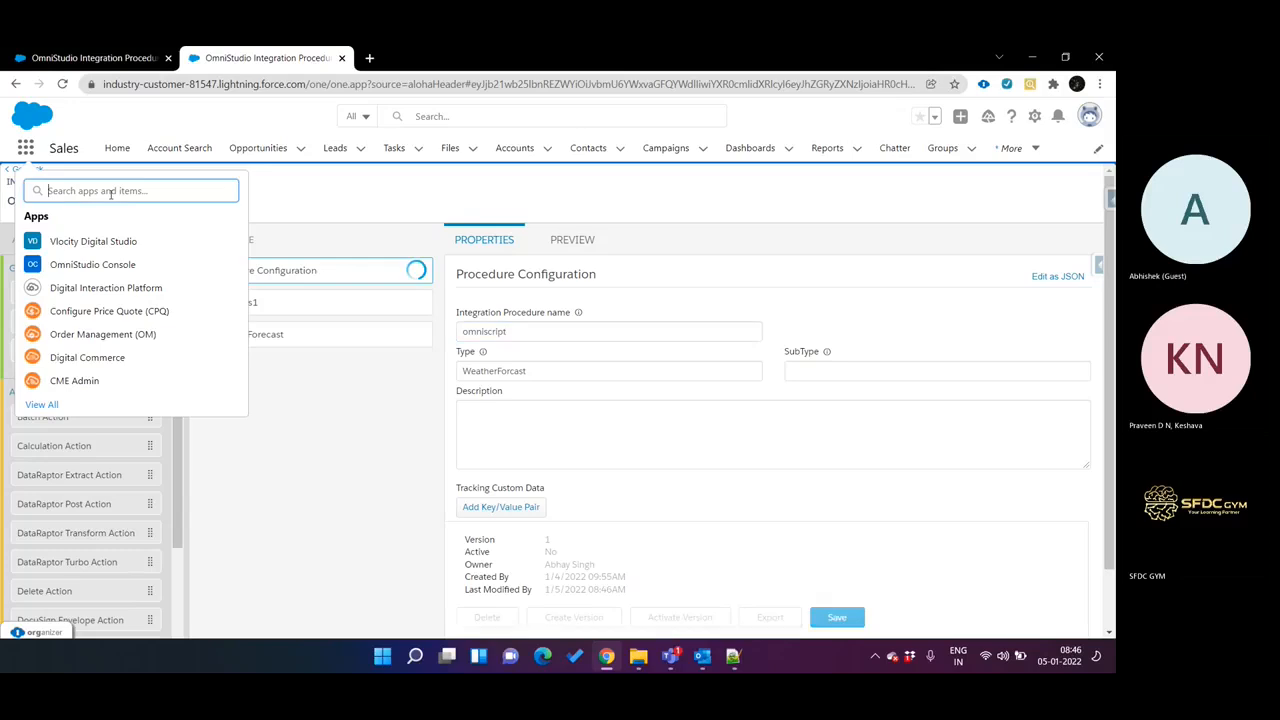
text(omniscript)
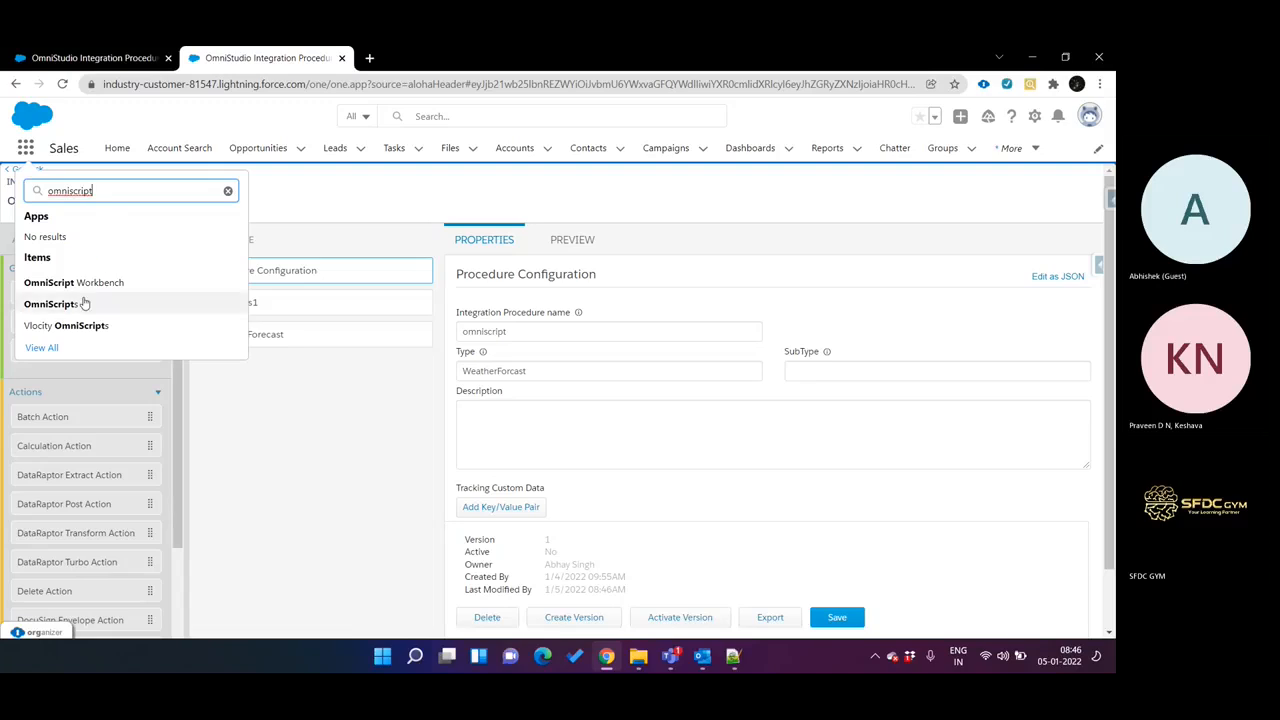
click(76, 305)
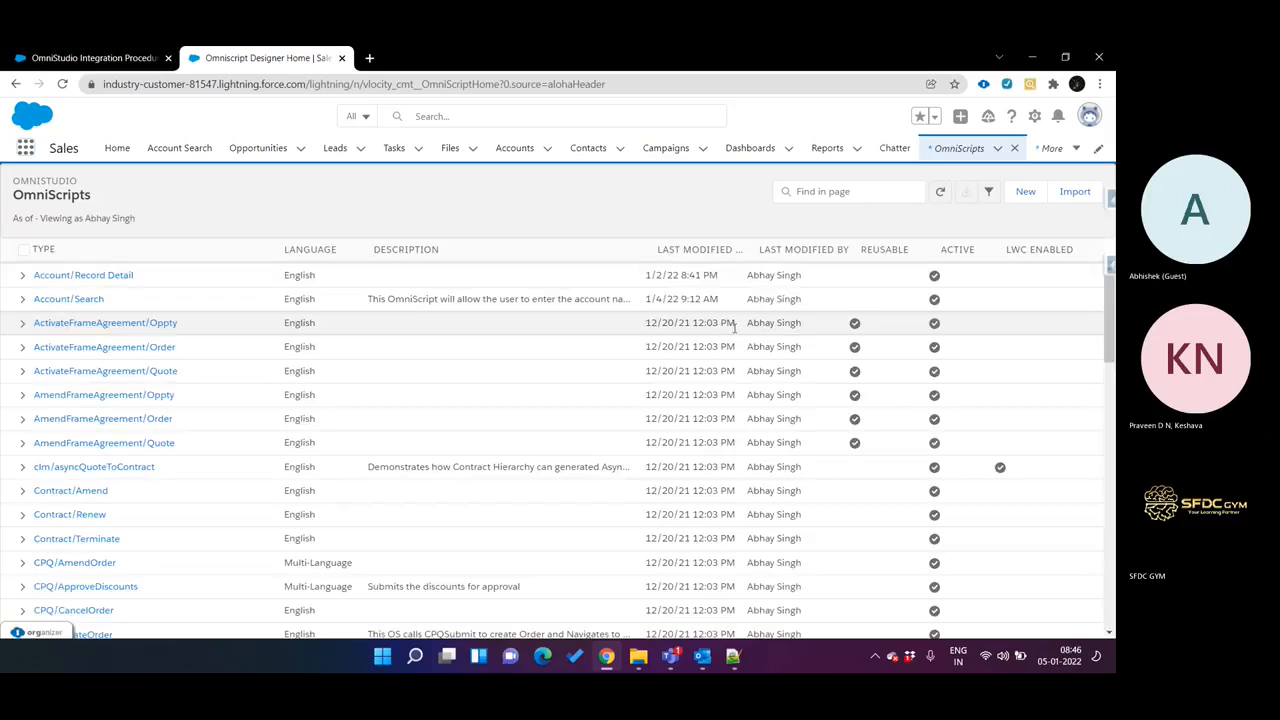
Open version 3 of the Account/Search OmniScript and examine the elements of Block2 in its Account step, including Industry.
click(83, 300)
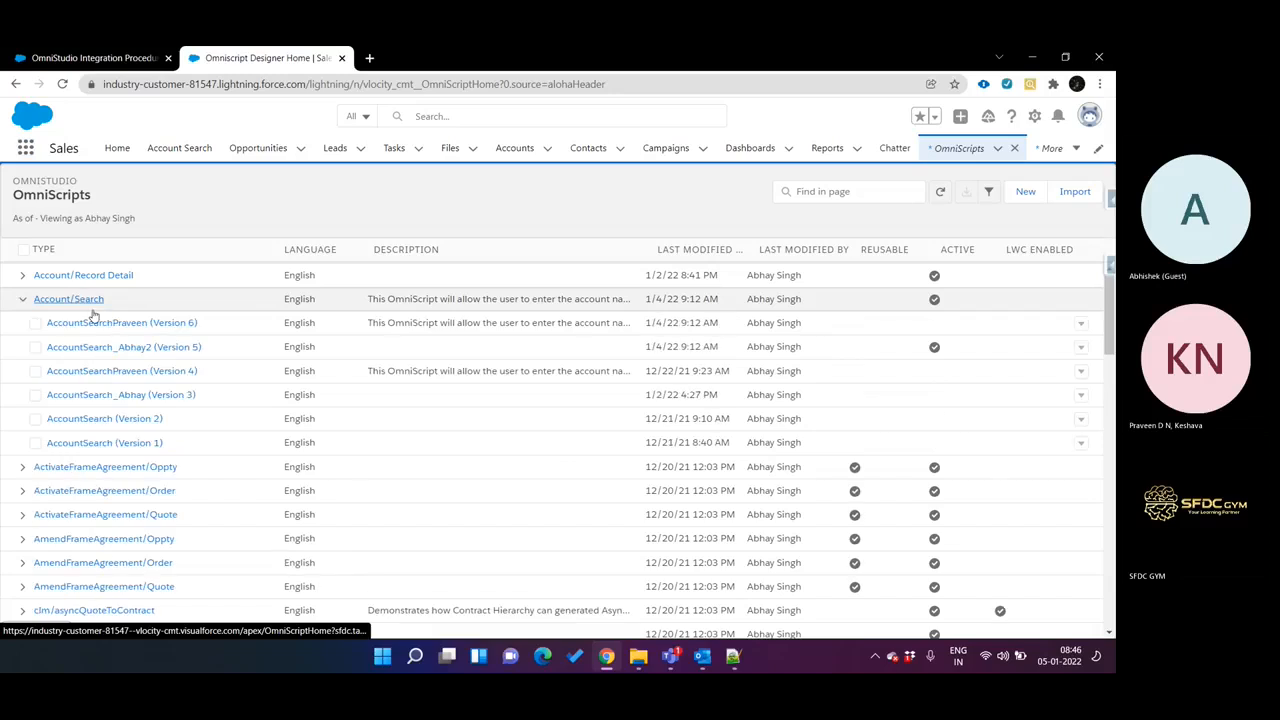
click(140, 394)
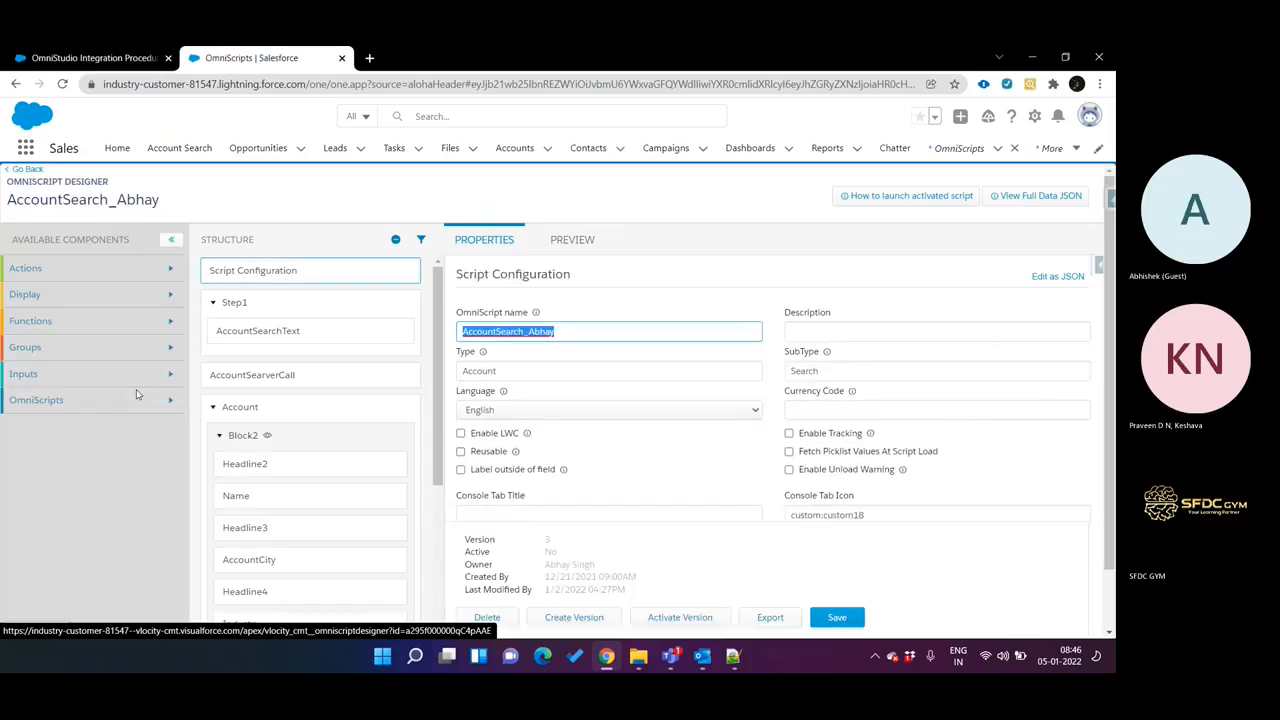
scroll(262, 428, down, 4)
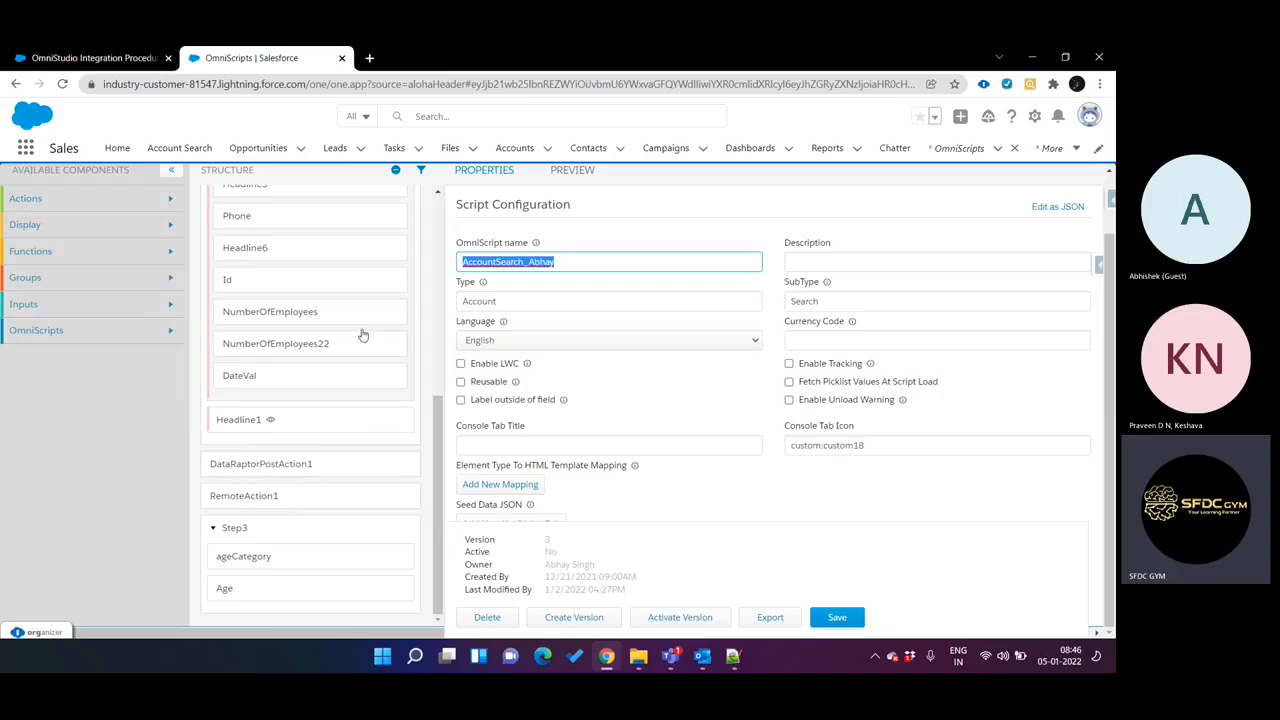
scroll(362, 335, up, 2)
scroll(363, 335, up, 1)
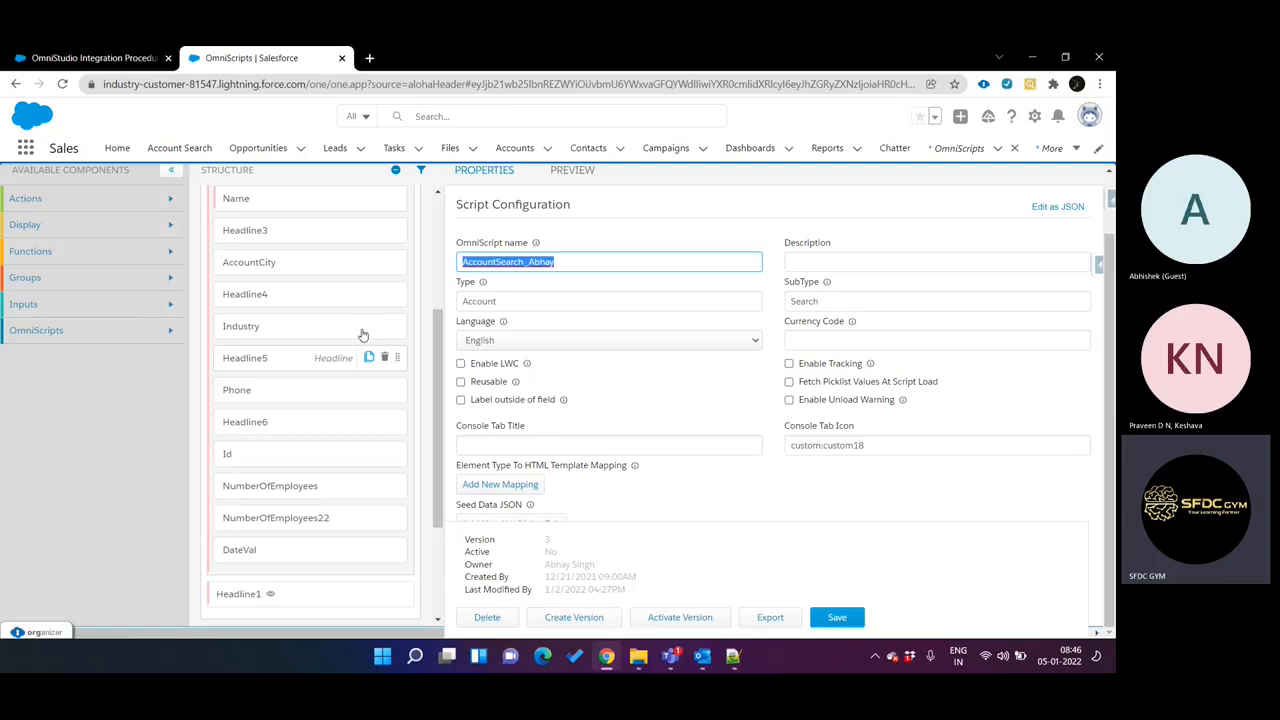
scroll(363, 335, up, 2)
scroll(363, 335, down, 1)
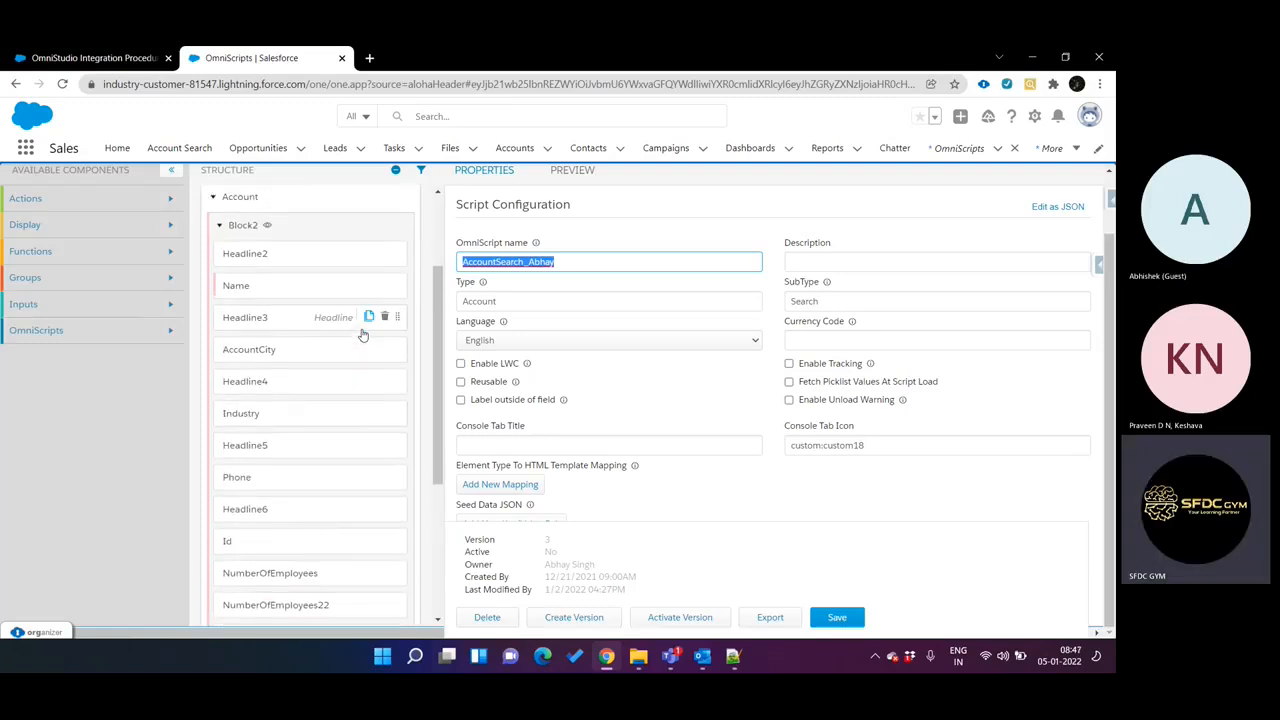
click(266, 402)
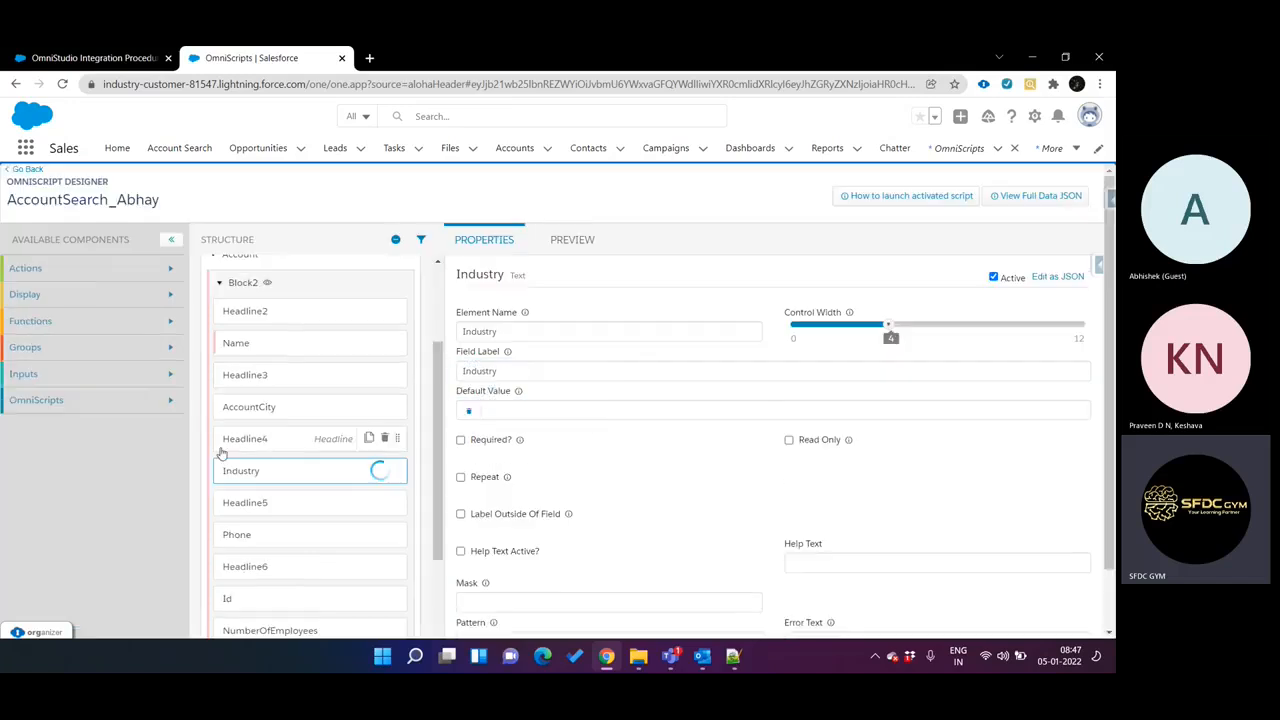
scroll(230, 425, up, 2)
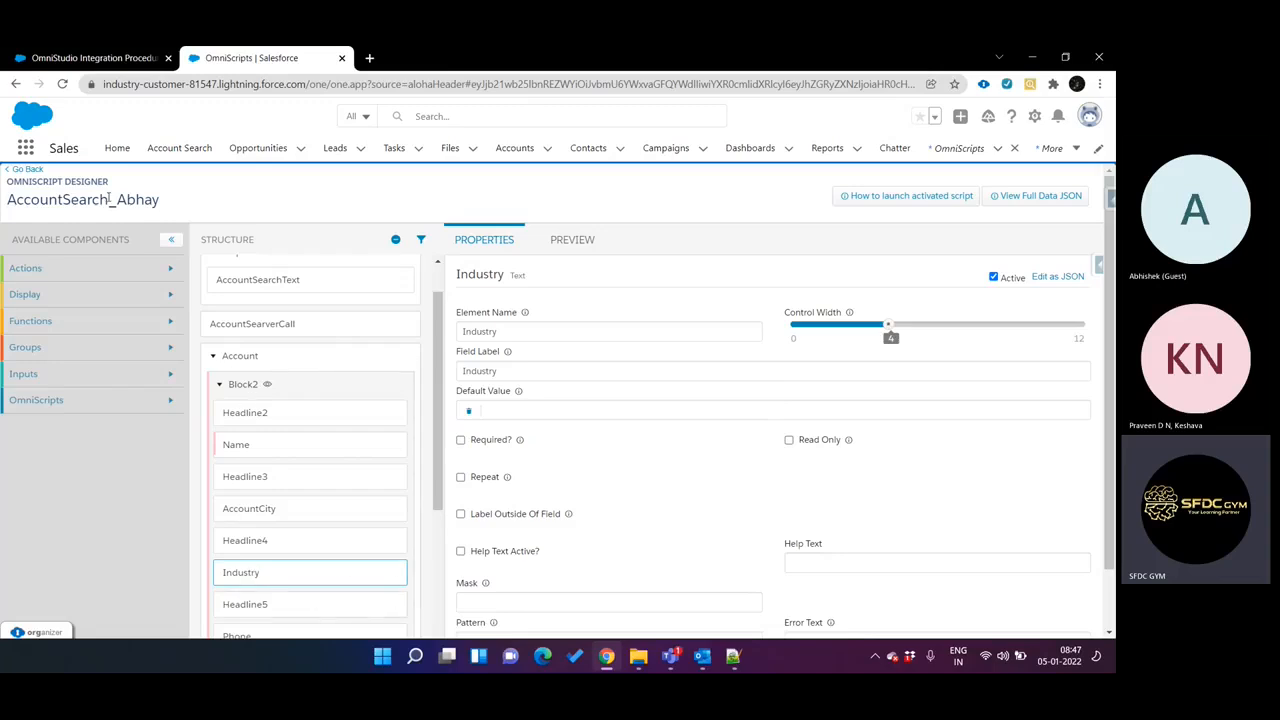
Back in the integration procedure, set the City value of SetValues1 to %Account:Block2:City%.
click(90, 57)
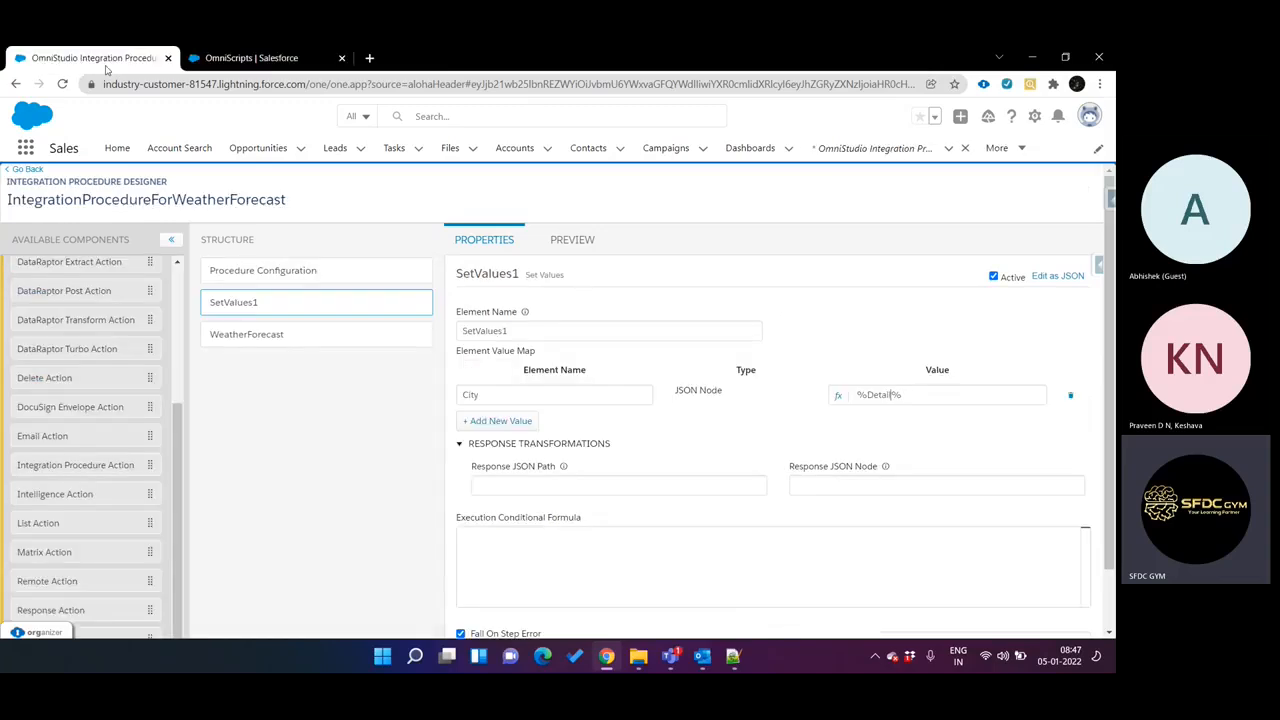
double_click(882, 395)
text(Account:)
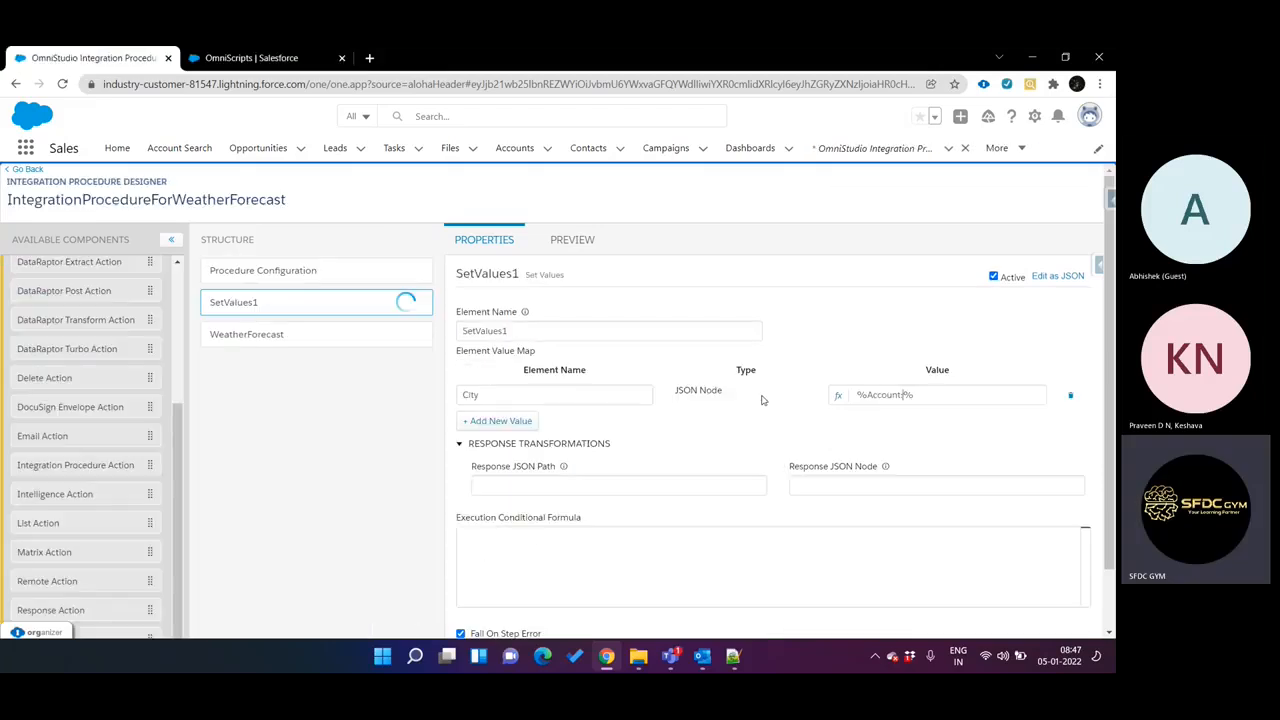
text(Block2:City)
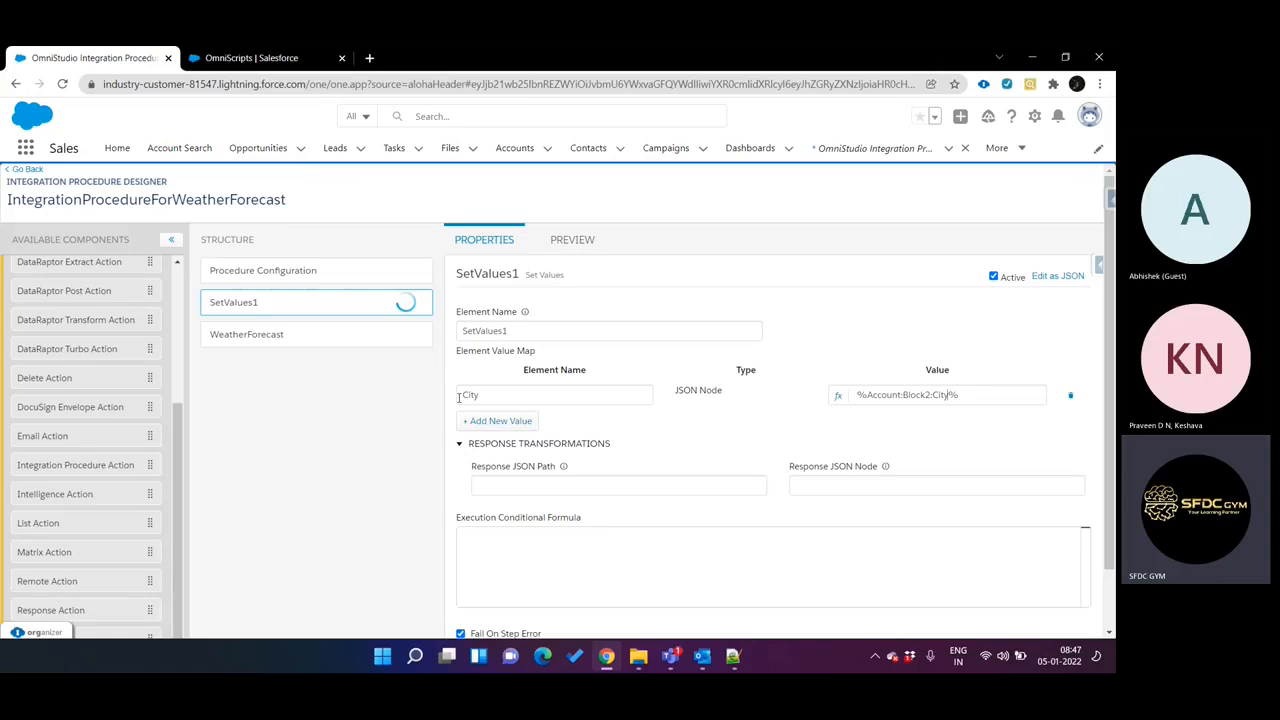
Open the WeatherForecast action's properties and check the params in its REST options.
click(326, 330)
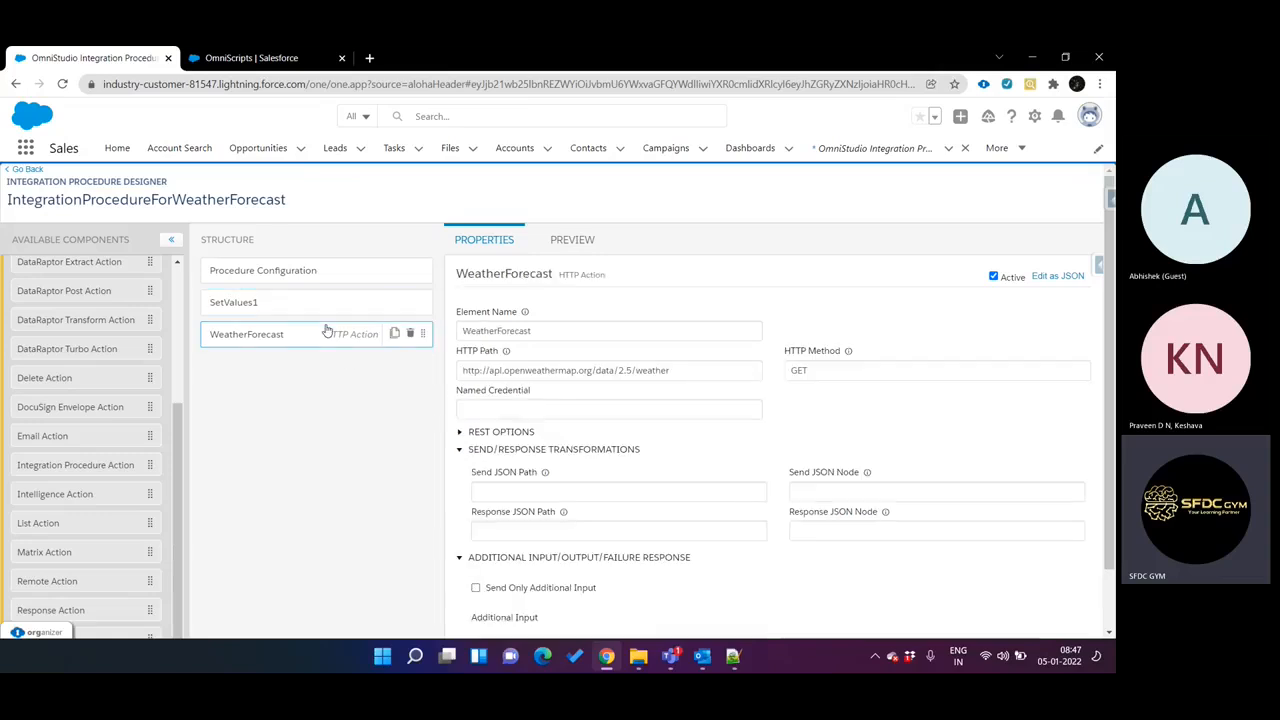
scroll(705, 450, down, 2)
scroll(704, 452, down, 2)
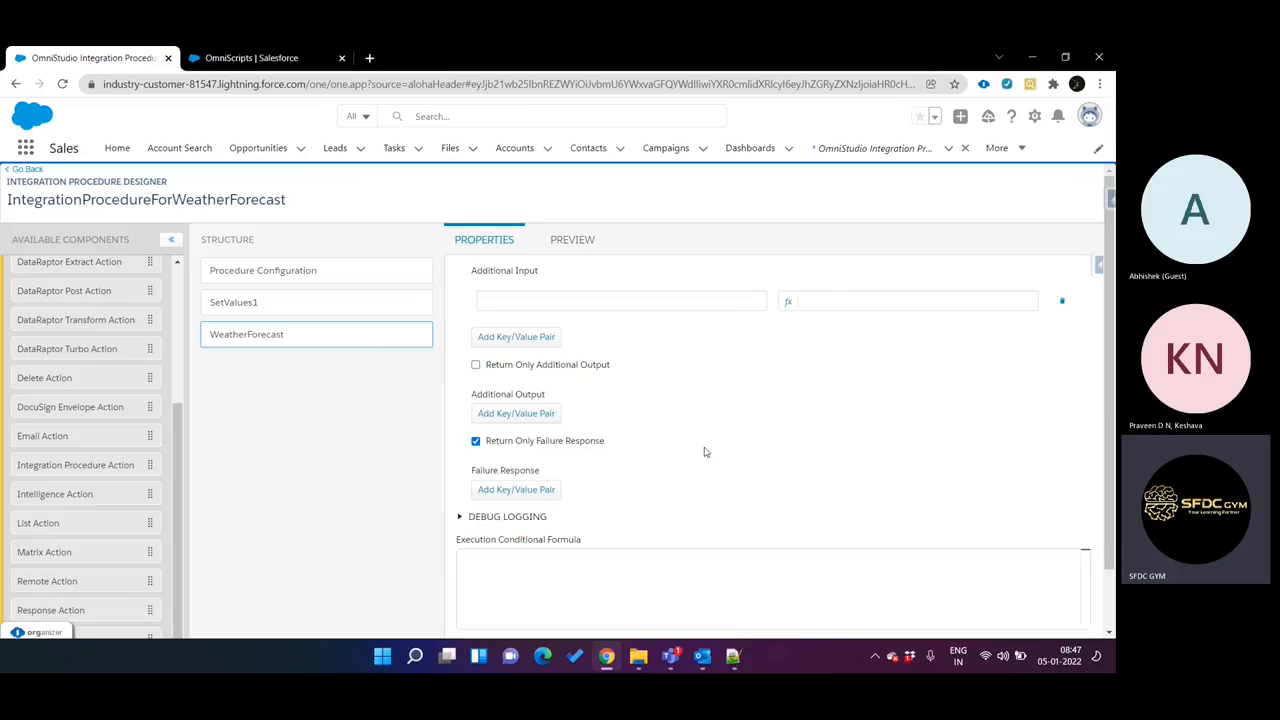
scroll(705, 450, up, 4)
scroll(723, 458, down, 1)
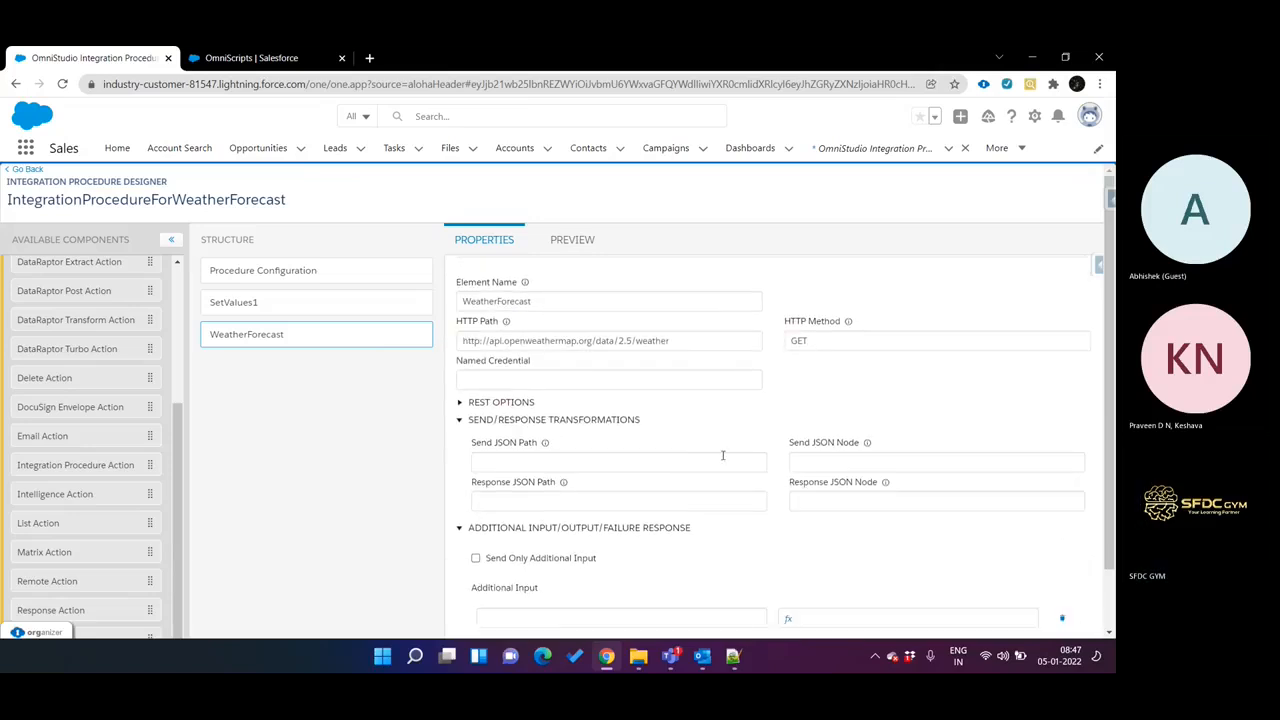
click(527, 401)
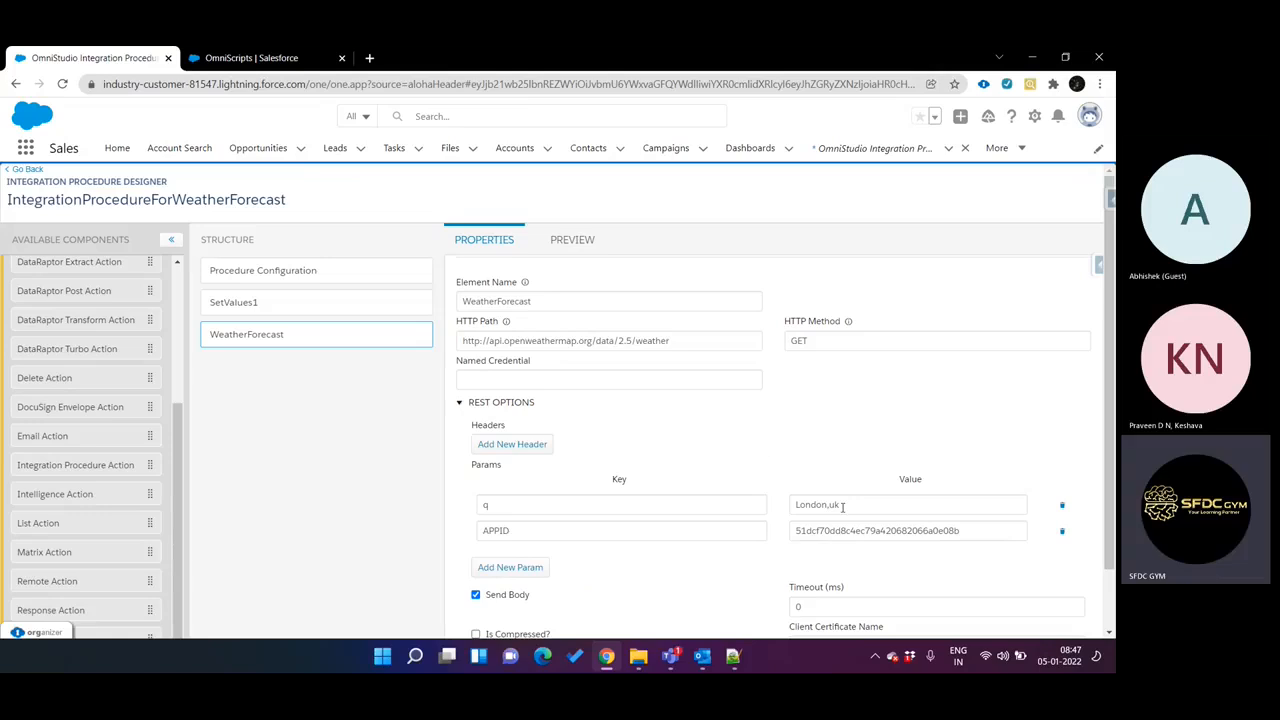
Copy the City expression from SetValues1 and set the WeatherForecast action's q param to %Account:Block2:City%.
click(316, 303)
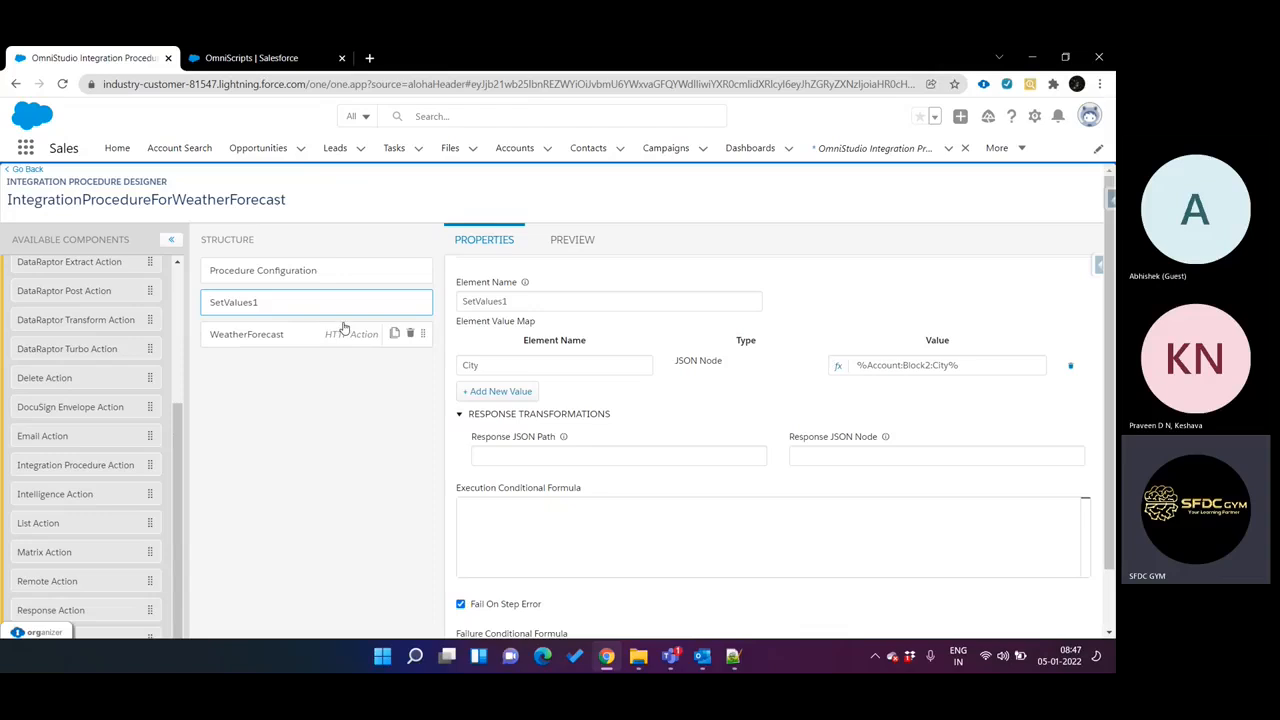
triple_click(955, 367)
key(ctrl+c)
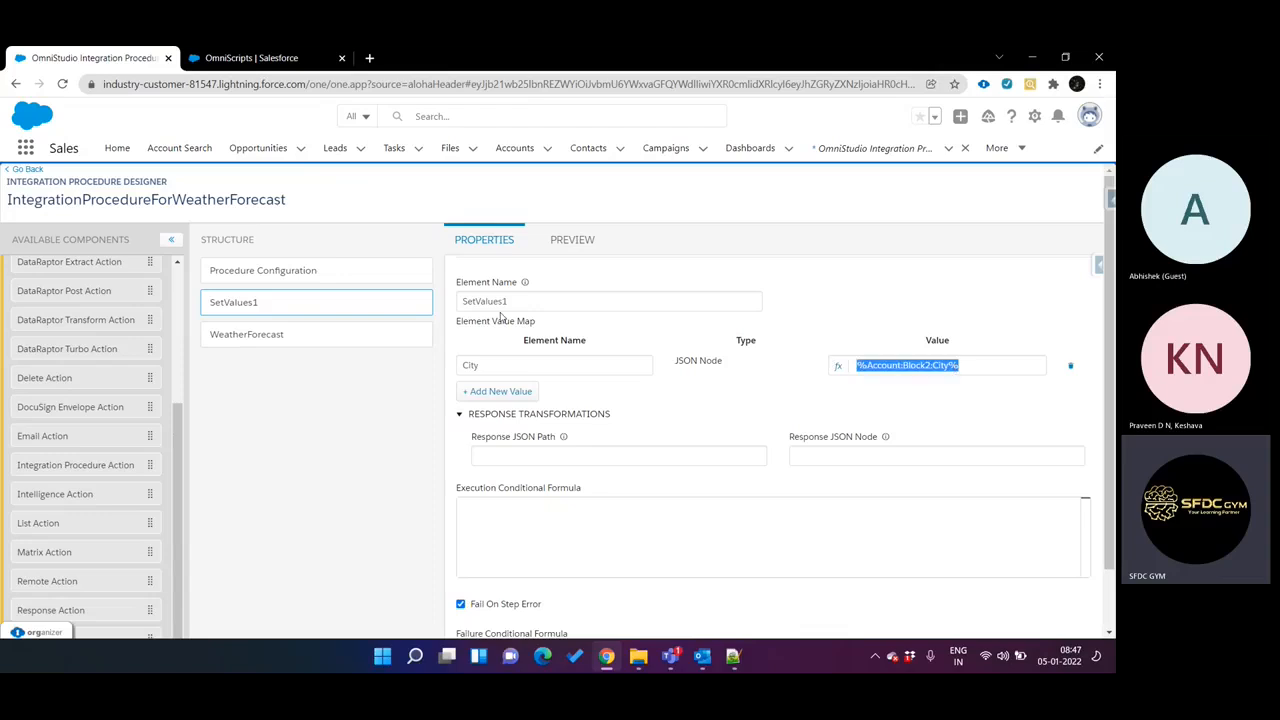
click(365, 335)
scroll(783, 458, down, 5)
scroll(783, 458, up, 3)
scroll(743, 432, right, 1)
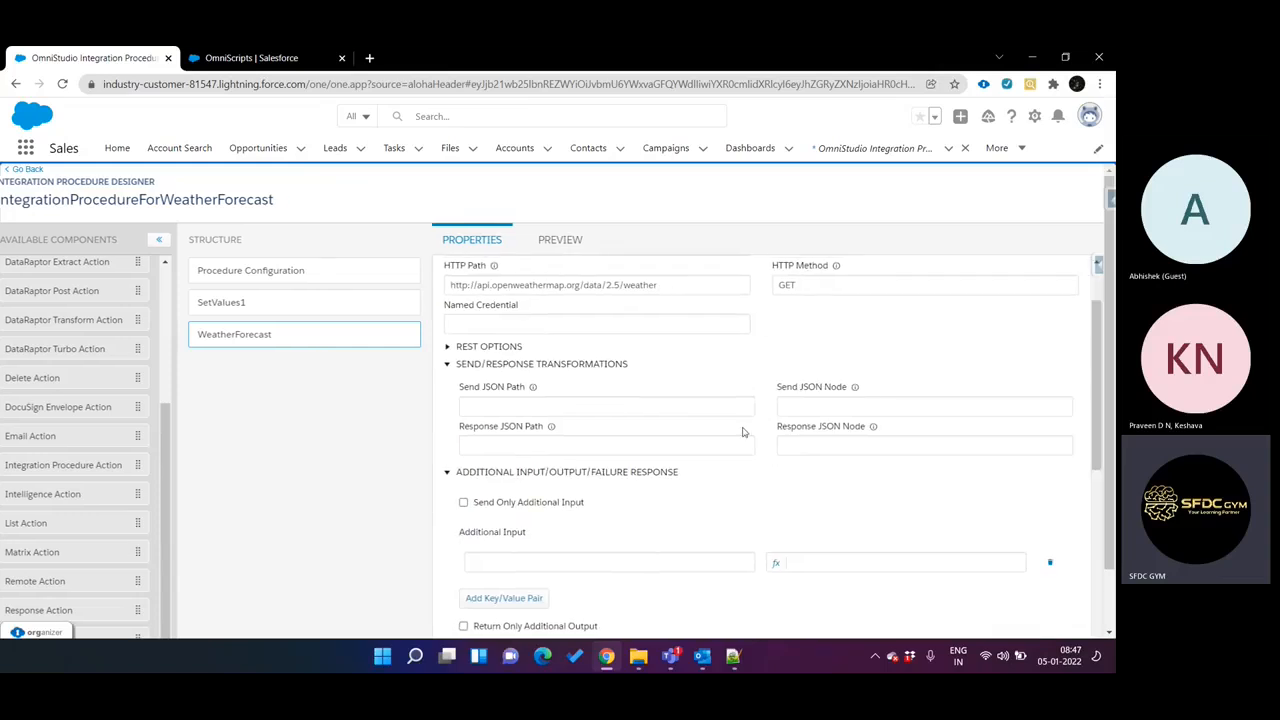
click(488, 350)
triple_click(906, 453)
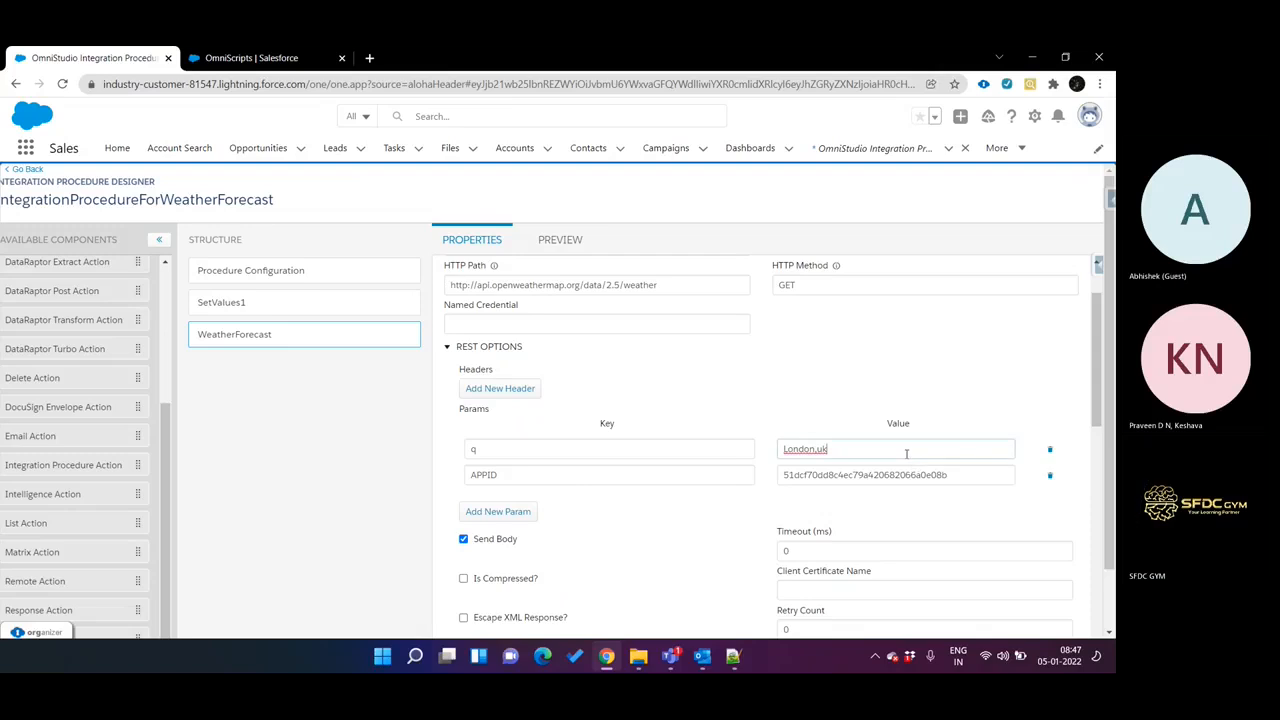
key(ctrl+v)
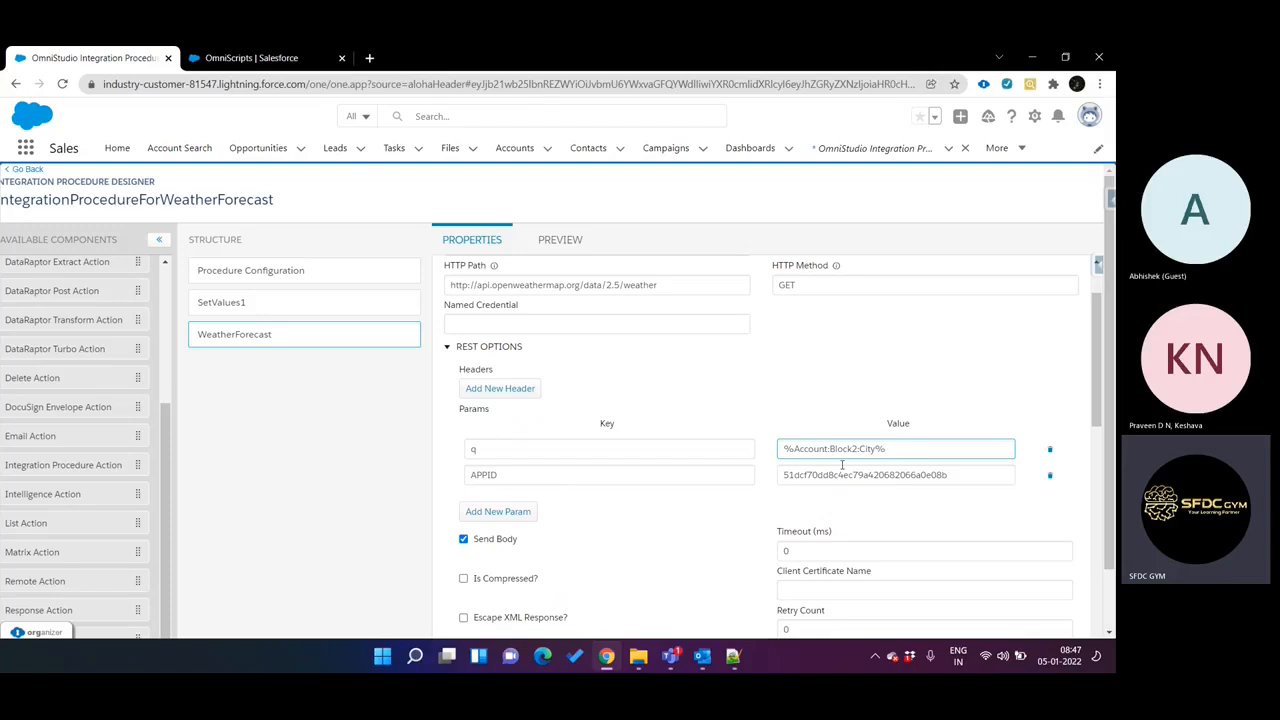
Compare the City value in SetValues1 with the OmniScript structure and the WeatherForecast action's q param.
click(271, 305)
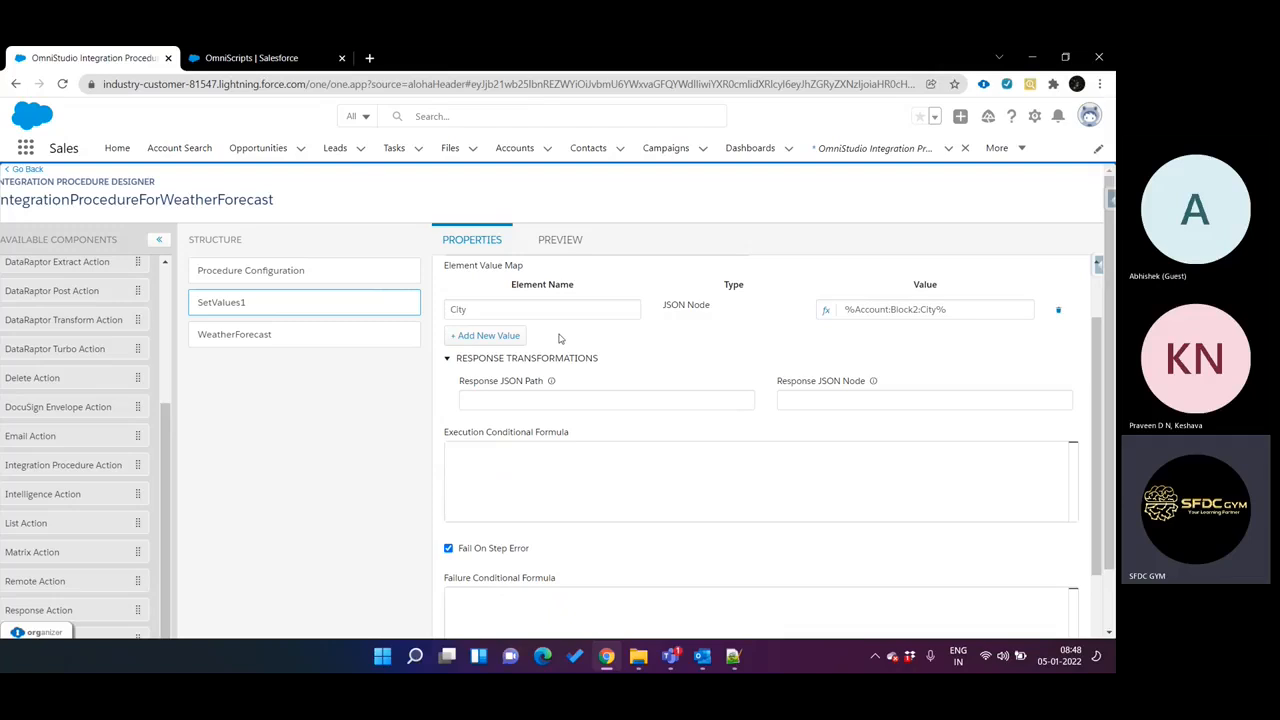
click(262, 59)
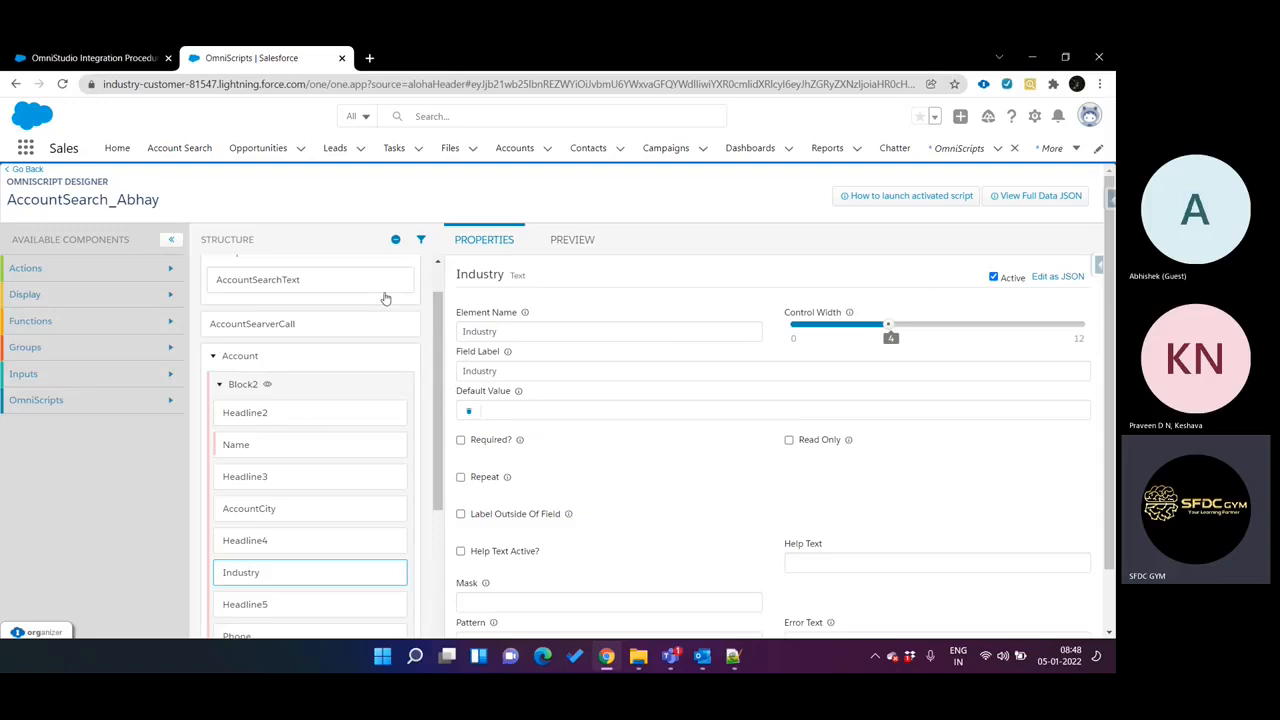
click(95, 58)
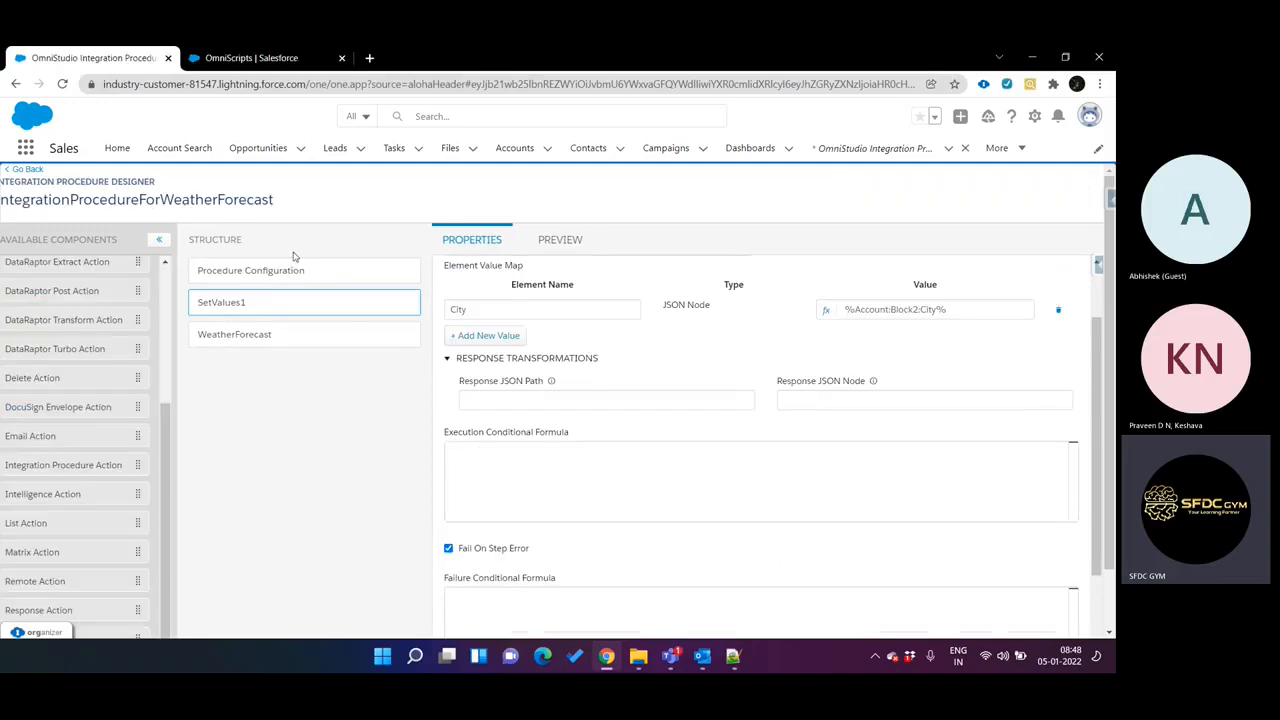
click(275, 338)
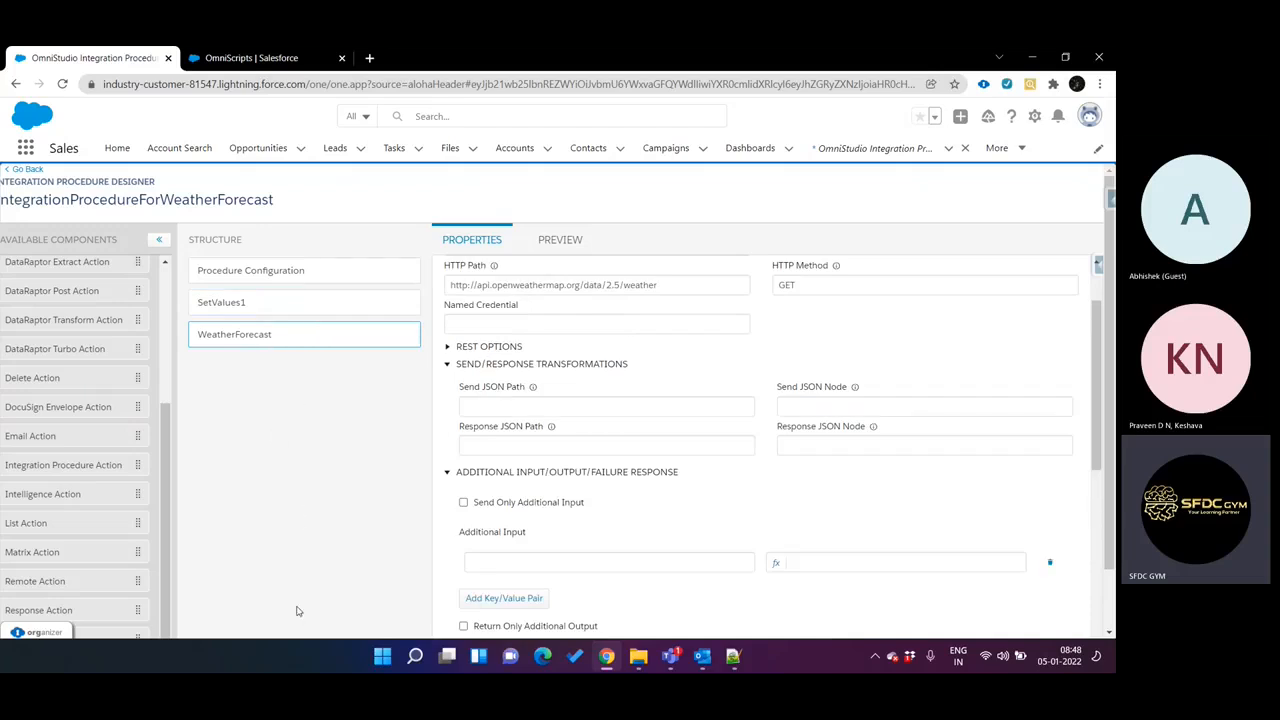
scroll(866, 374, up, 1)
scroll(732, 403, down, 1)
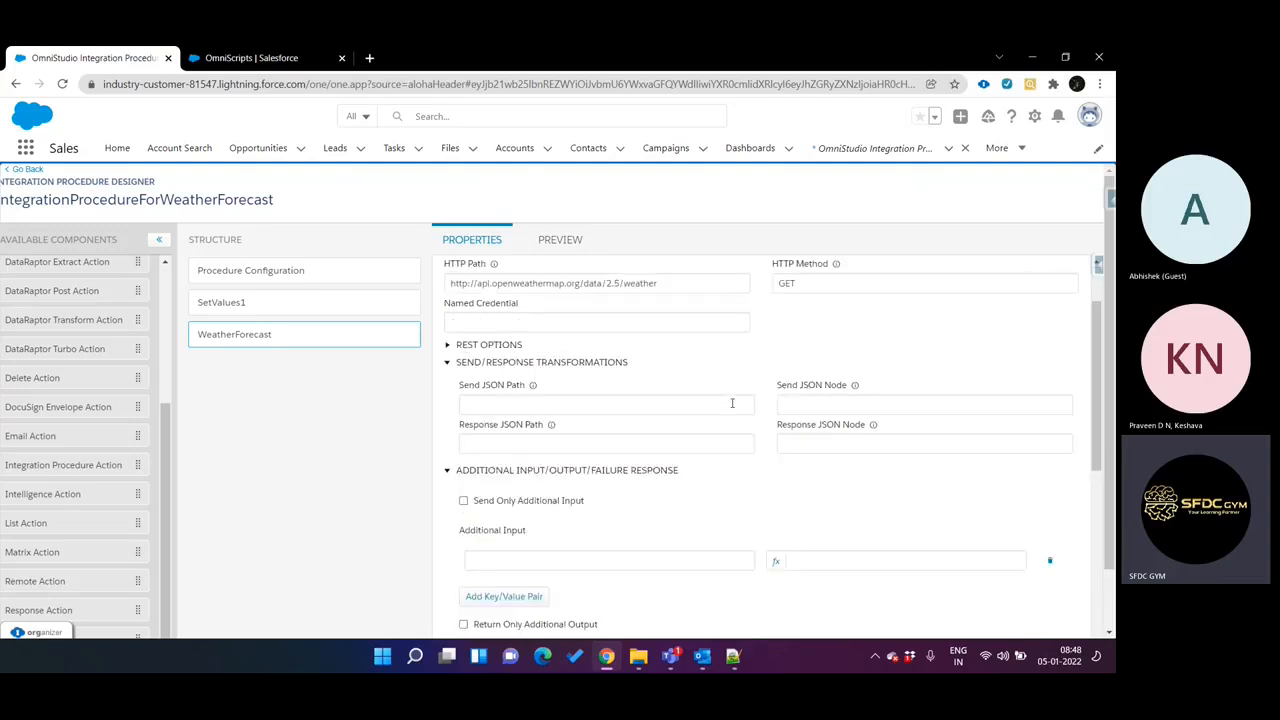
click(493, 345)
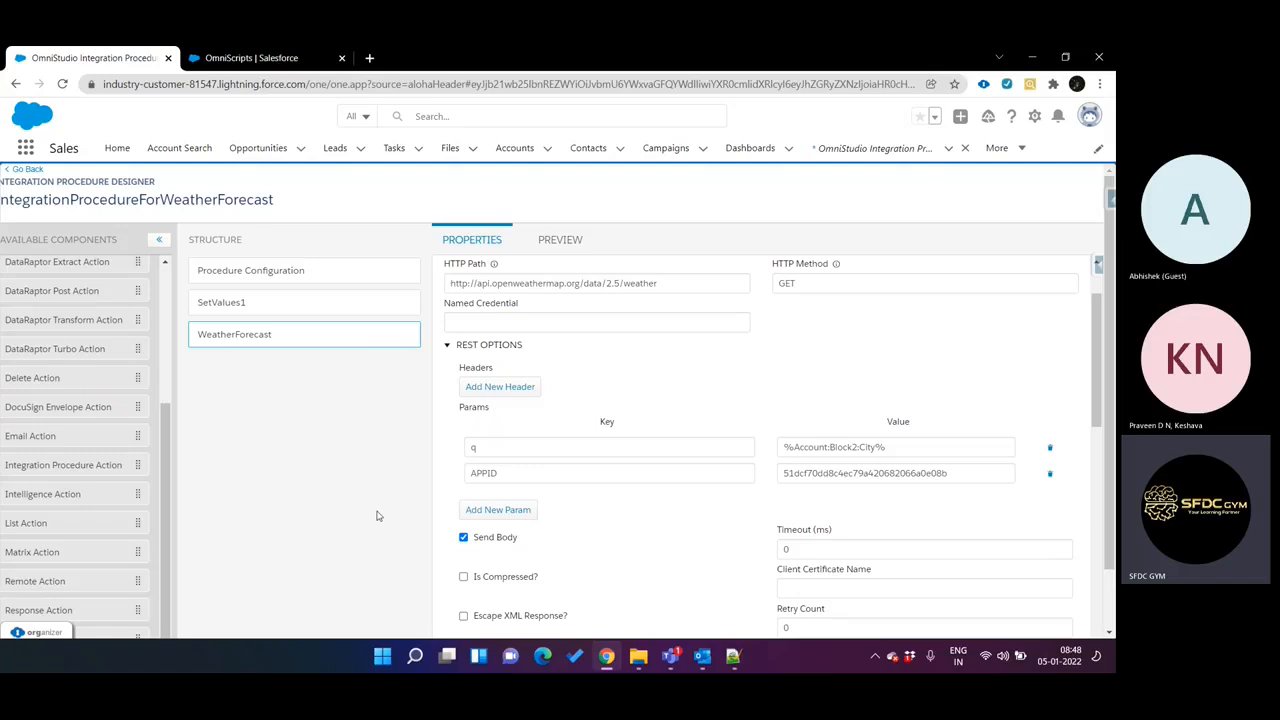
Review the Account:Block2 path in the City value of SetValues1, checking it alongside the WeatherForecast action.
click(322, 307)
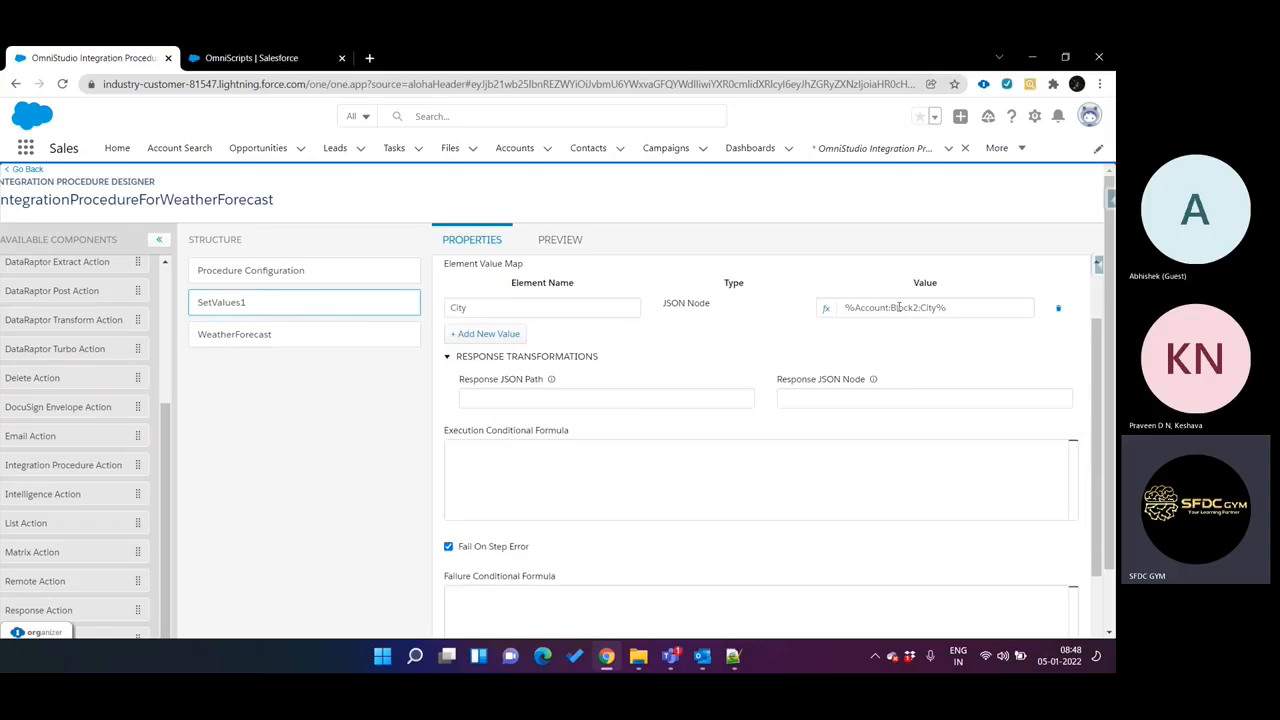
drag(856, 307, 920, 308)
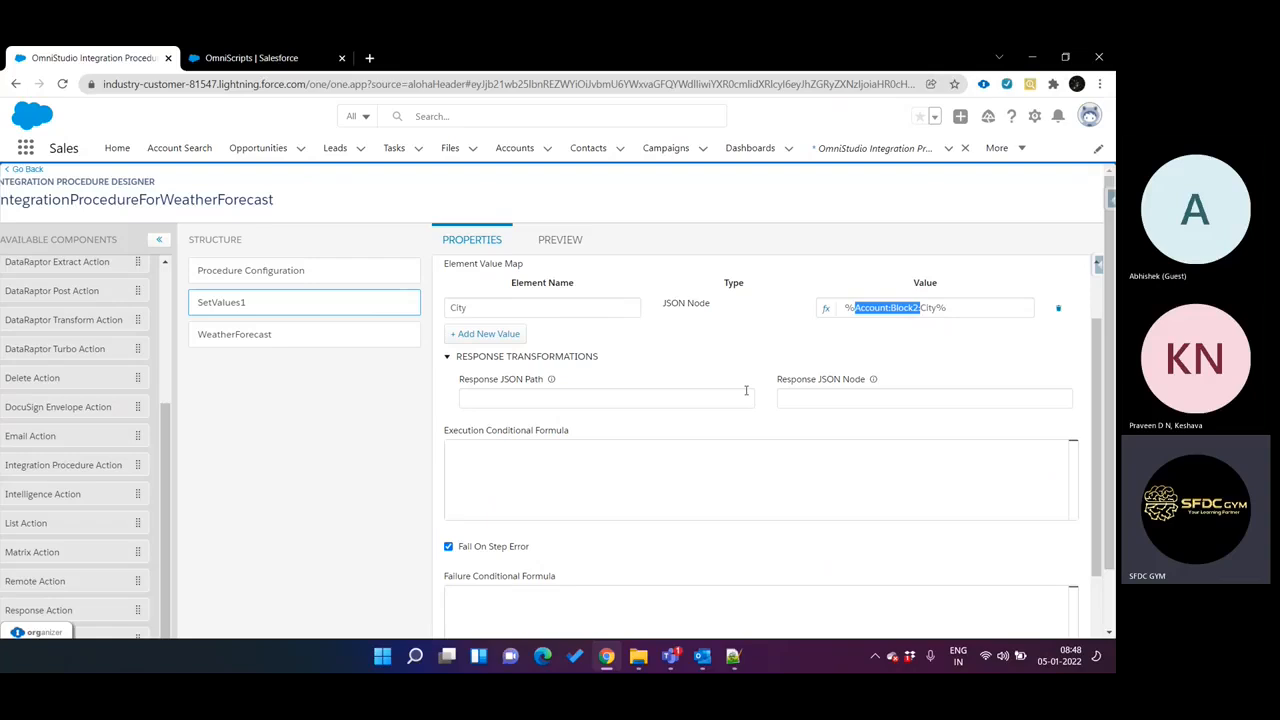
click(294, 334)
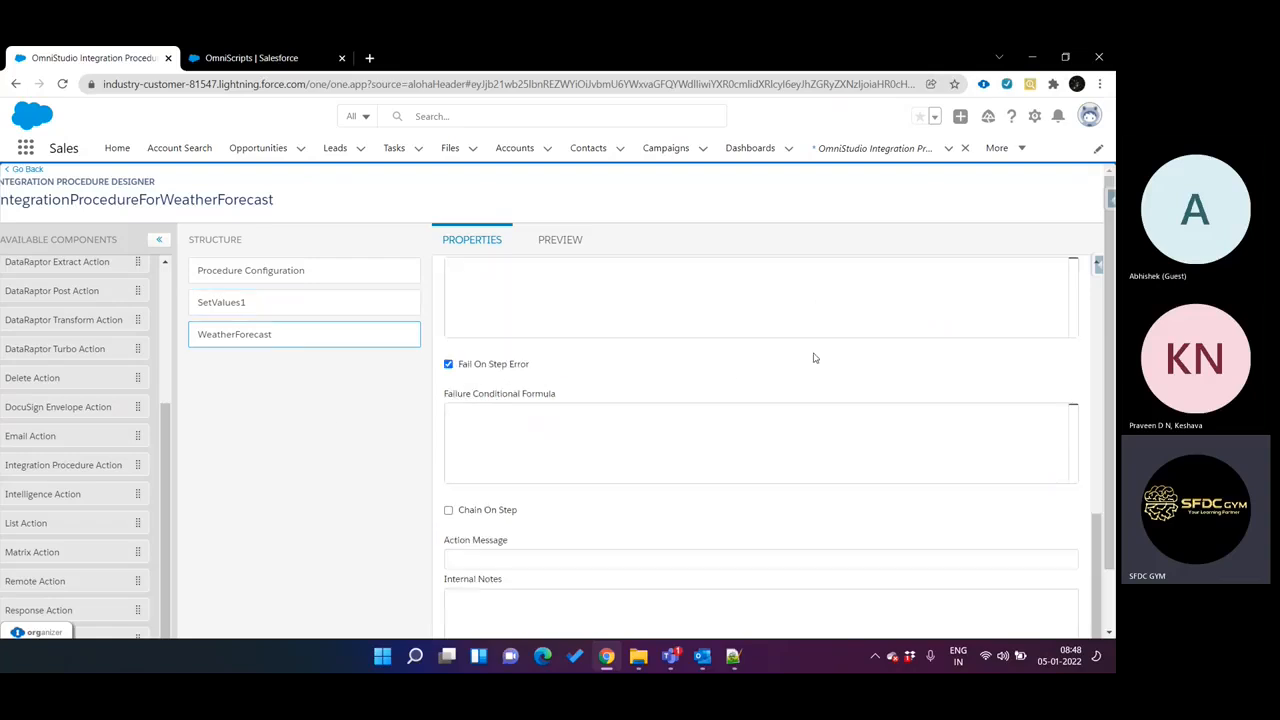
click(329, 306)
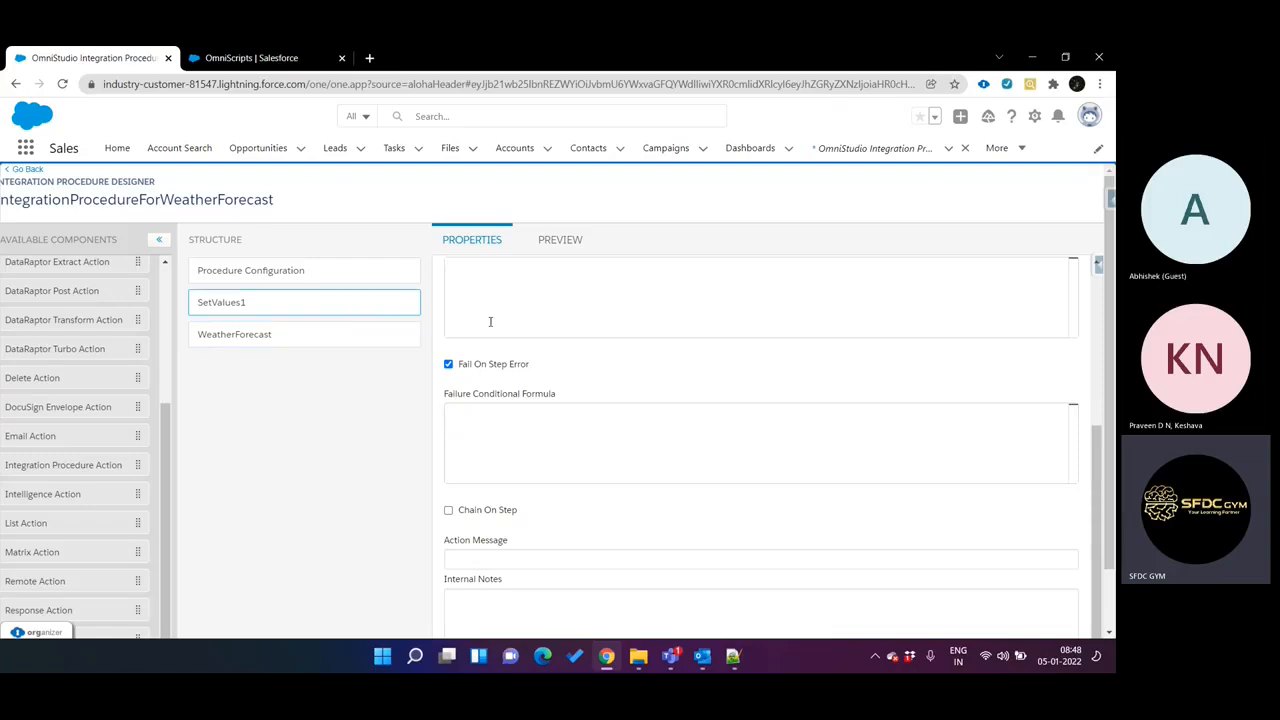
drag(343, 305, 311, 315)
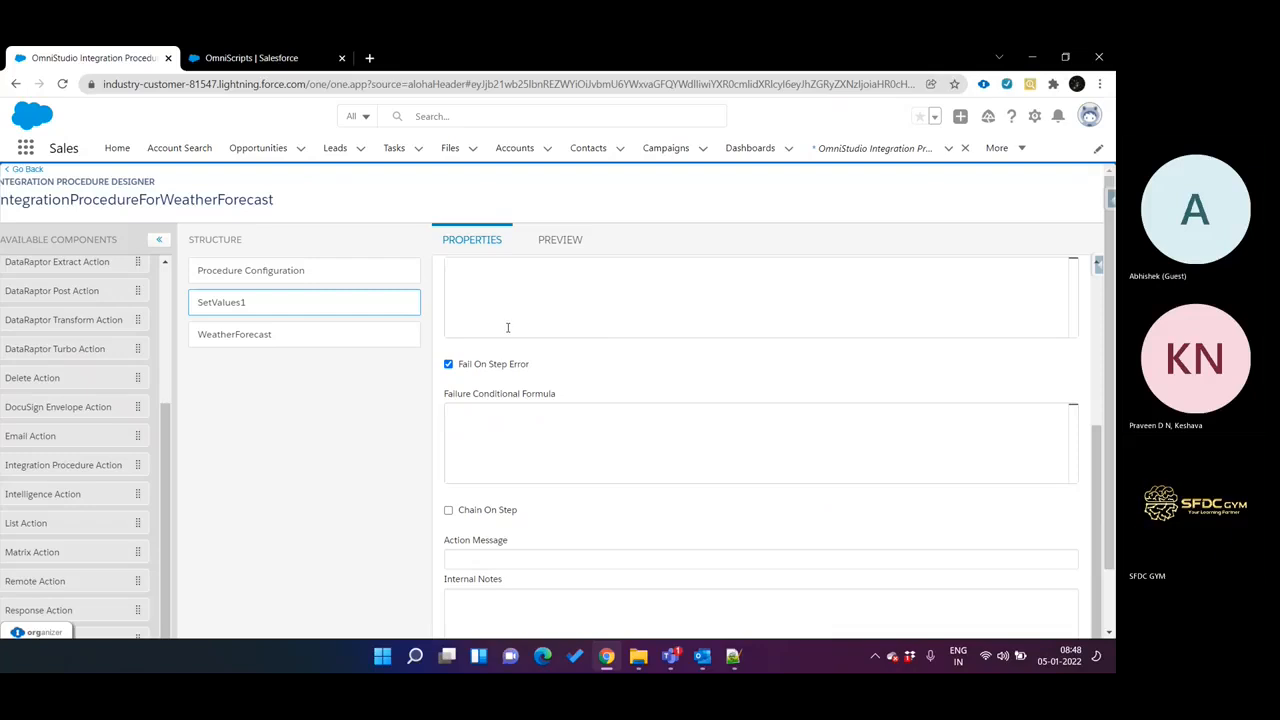
scroll(1094, 355, up, 3)
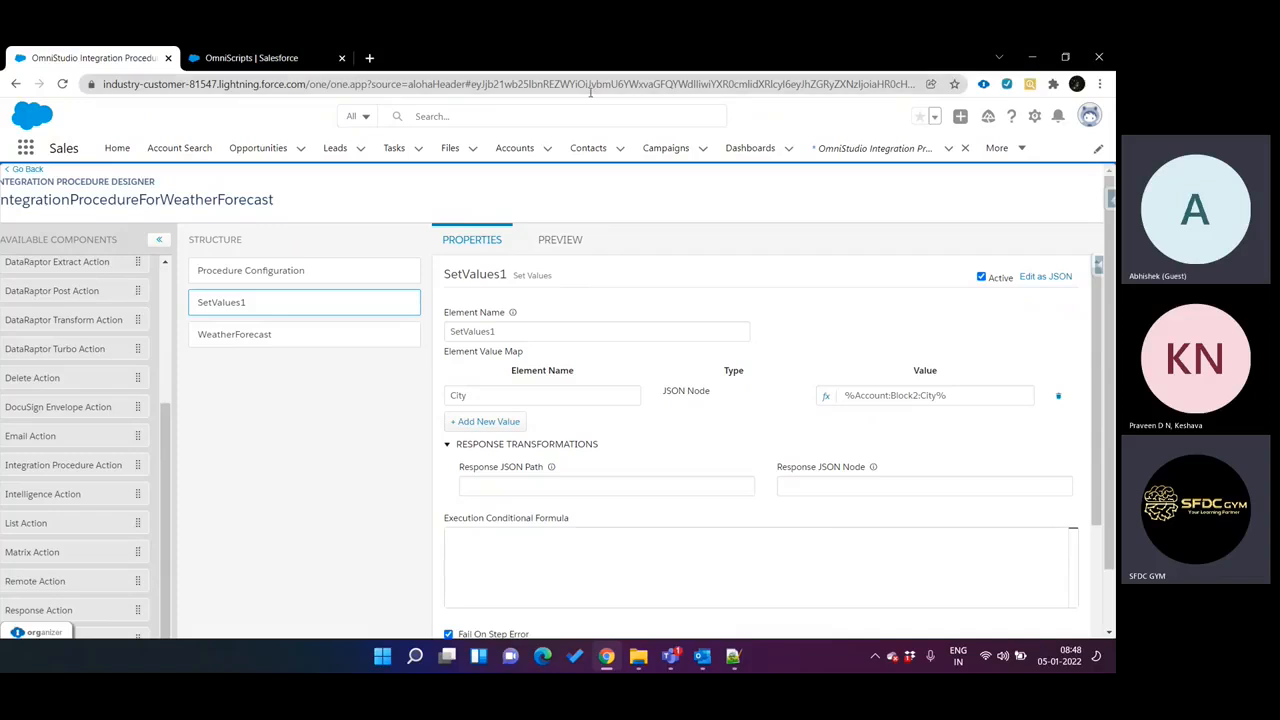
Check the Account:Block2 path in SetValues1, then delete the SetValues1 element from the procedure structure.
drag(580, 86, 950, 88)
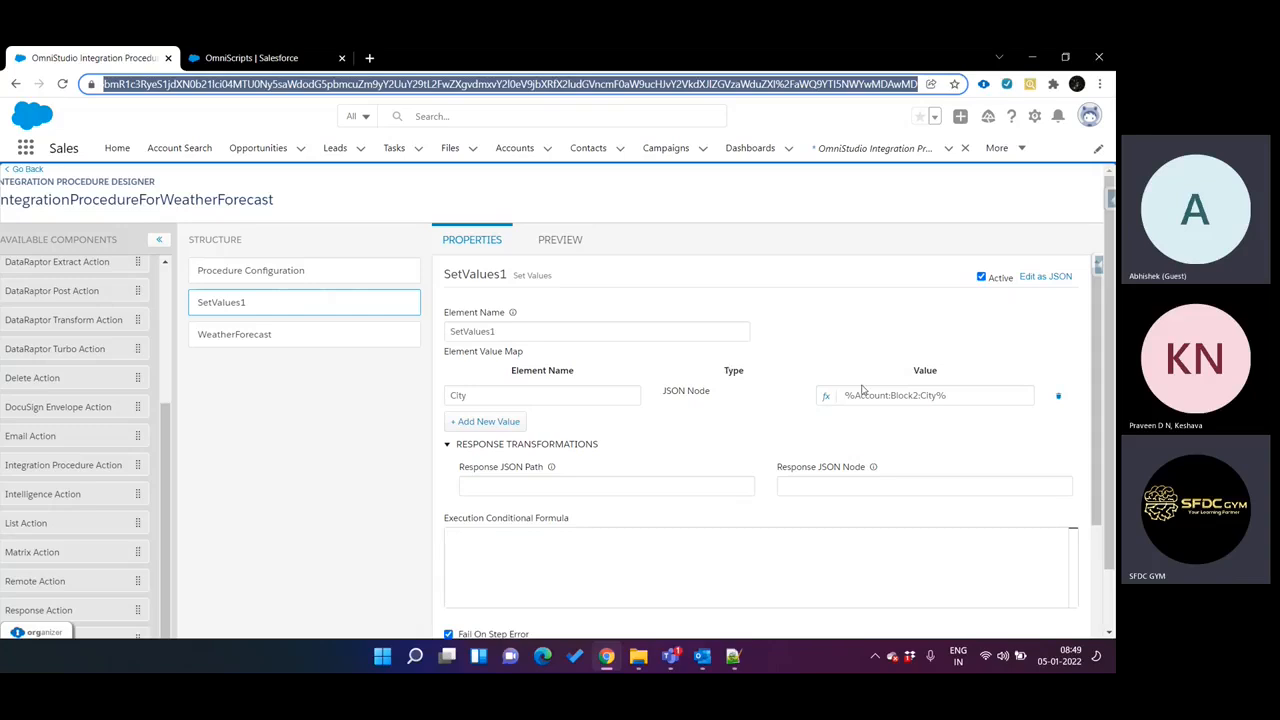
drag(855, 395, 912, 395)
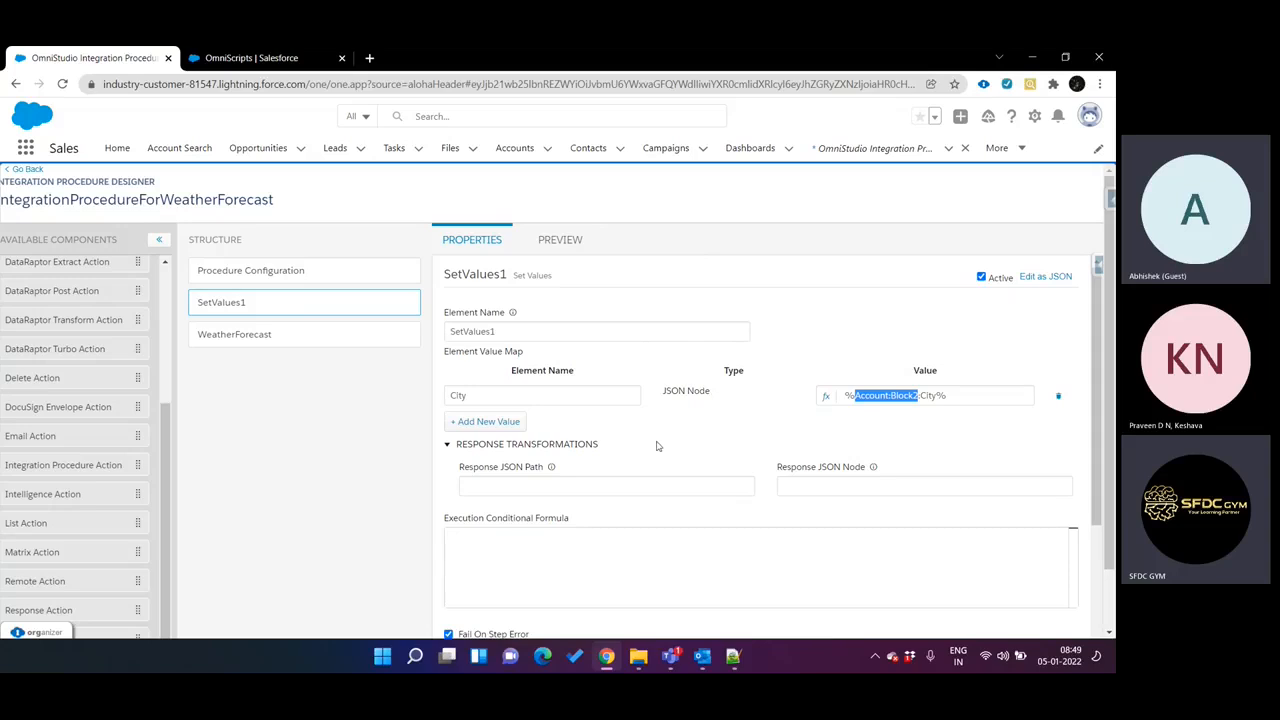
click(390, 298)
click(396, 303)
click(778, 274)
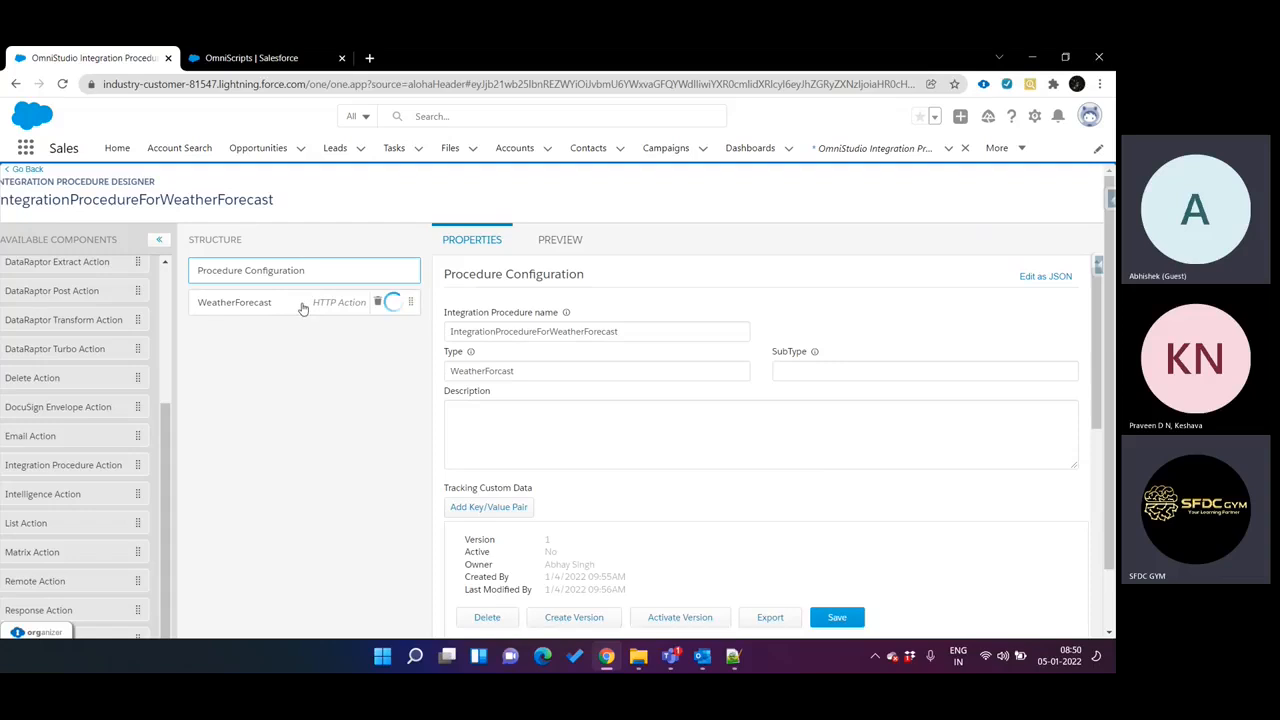
Set the q param in the WeatherForecast action's REST options to Delhi.
click(303, 308)
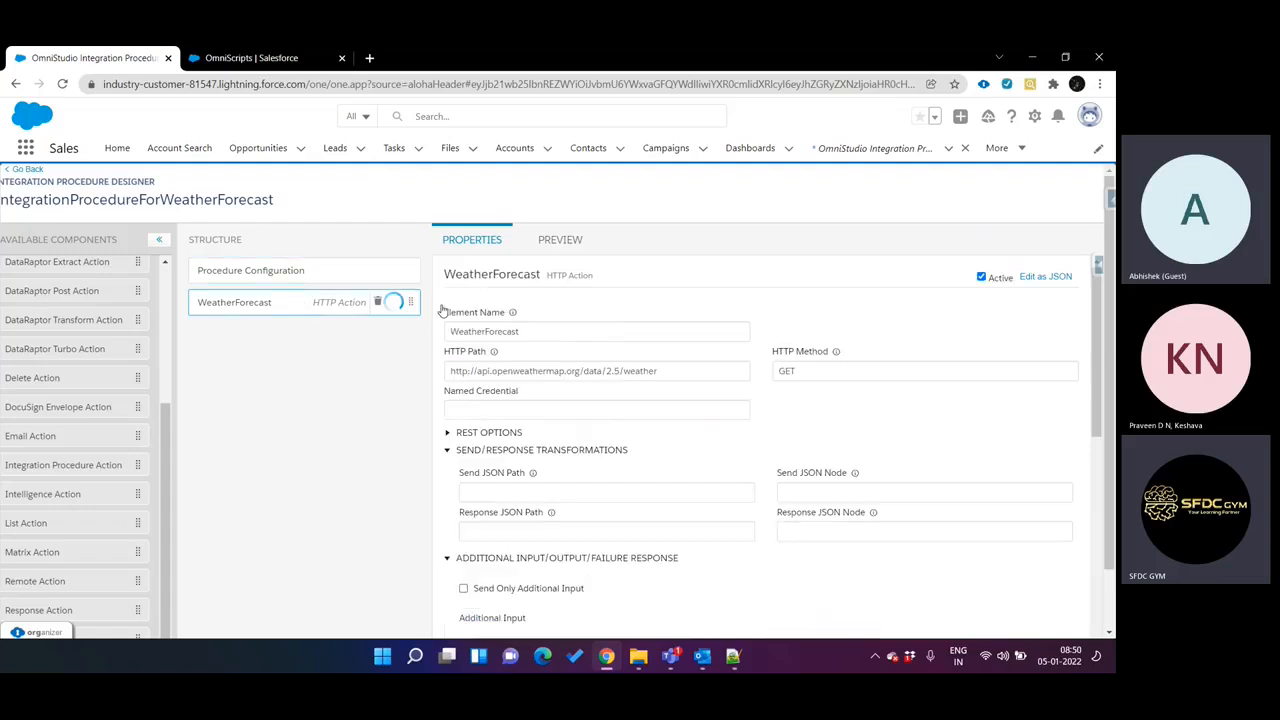
click(497, 432)
click(835, 530)
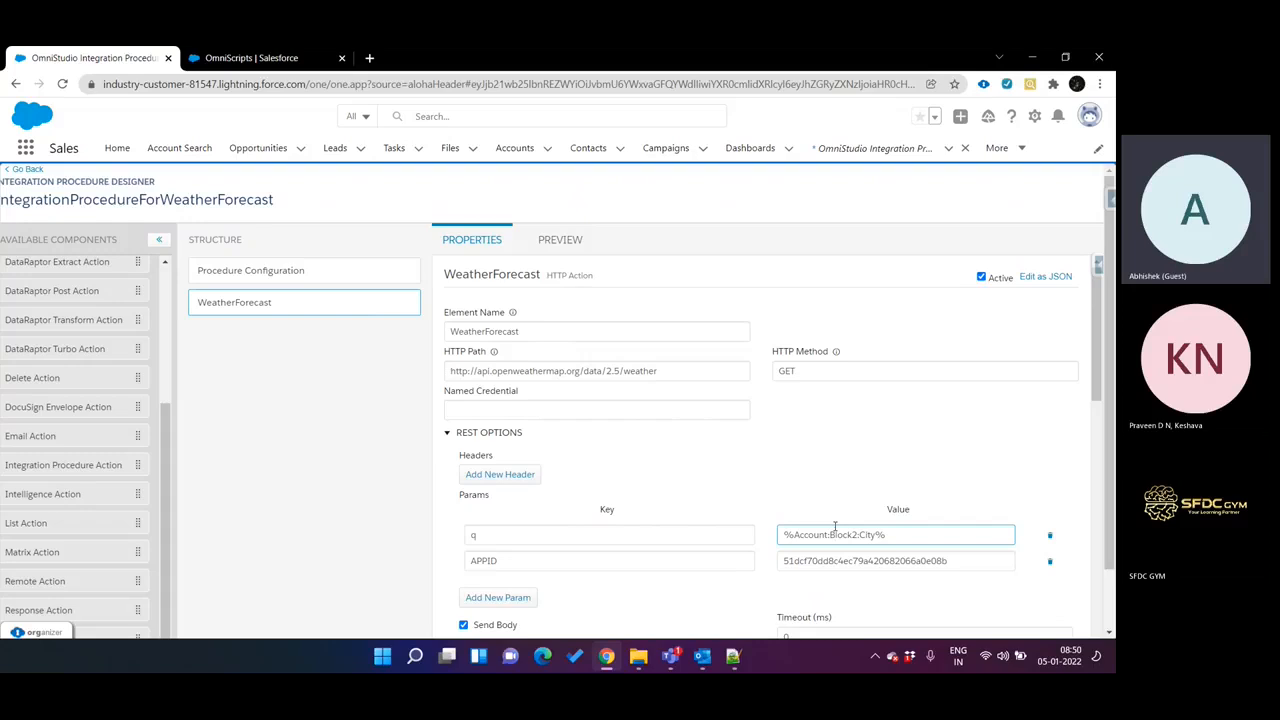
triple_click(844, 531)
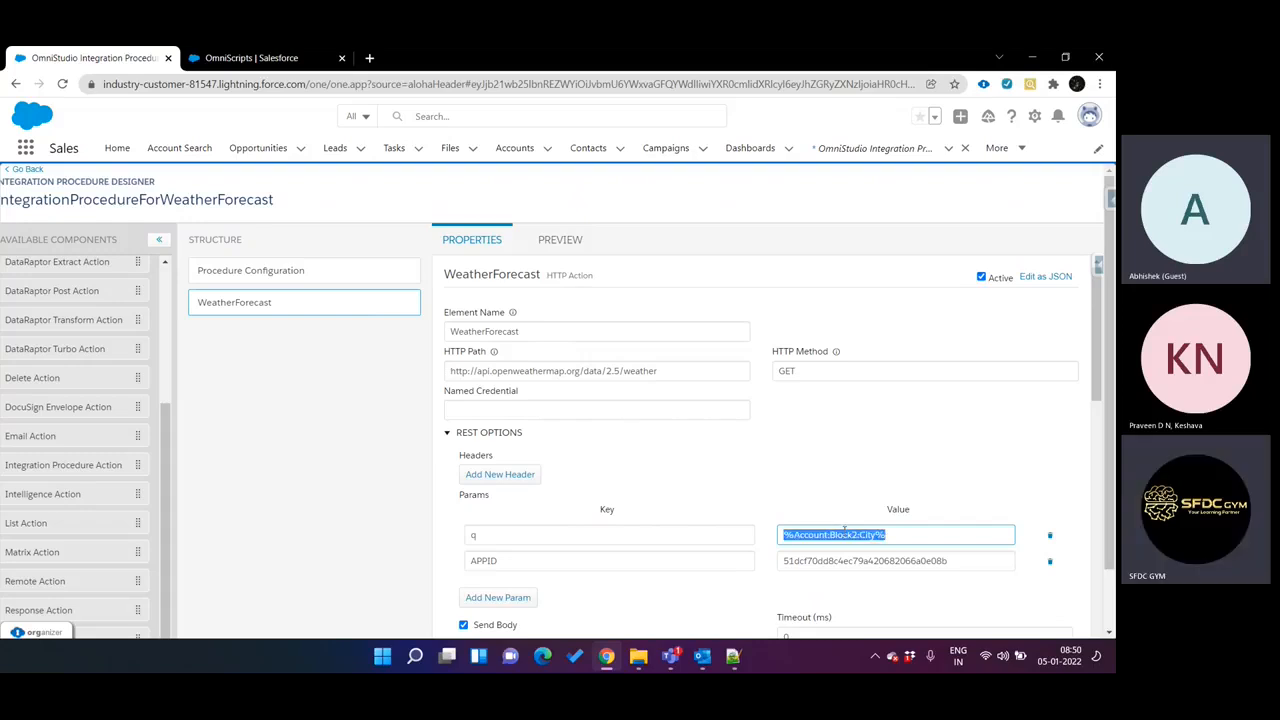
text(Delhi)
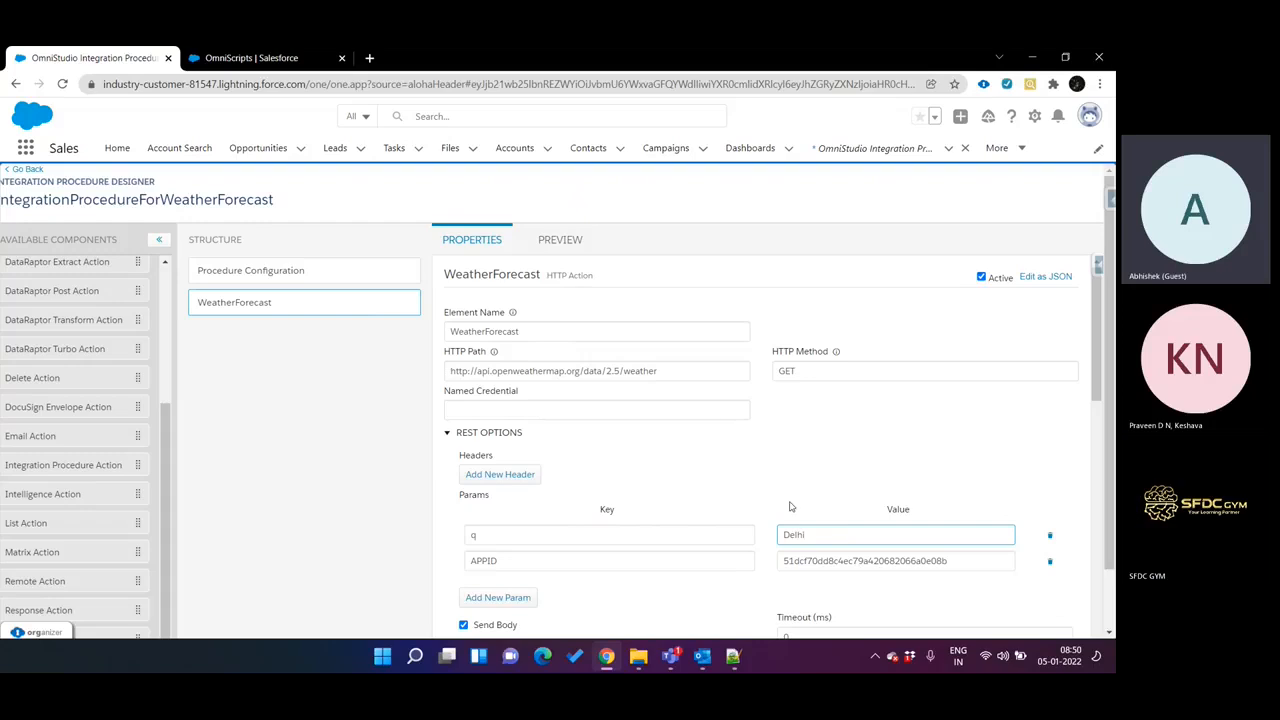
Preview the integration procedure and execute it without any input parameters.
click(560, 240)
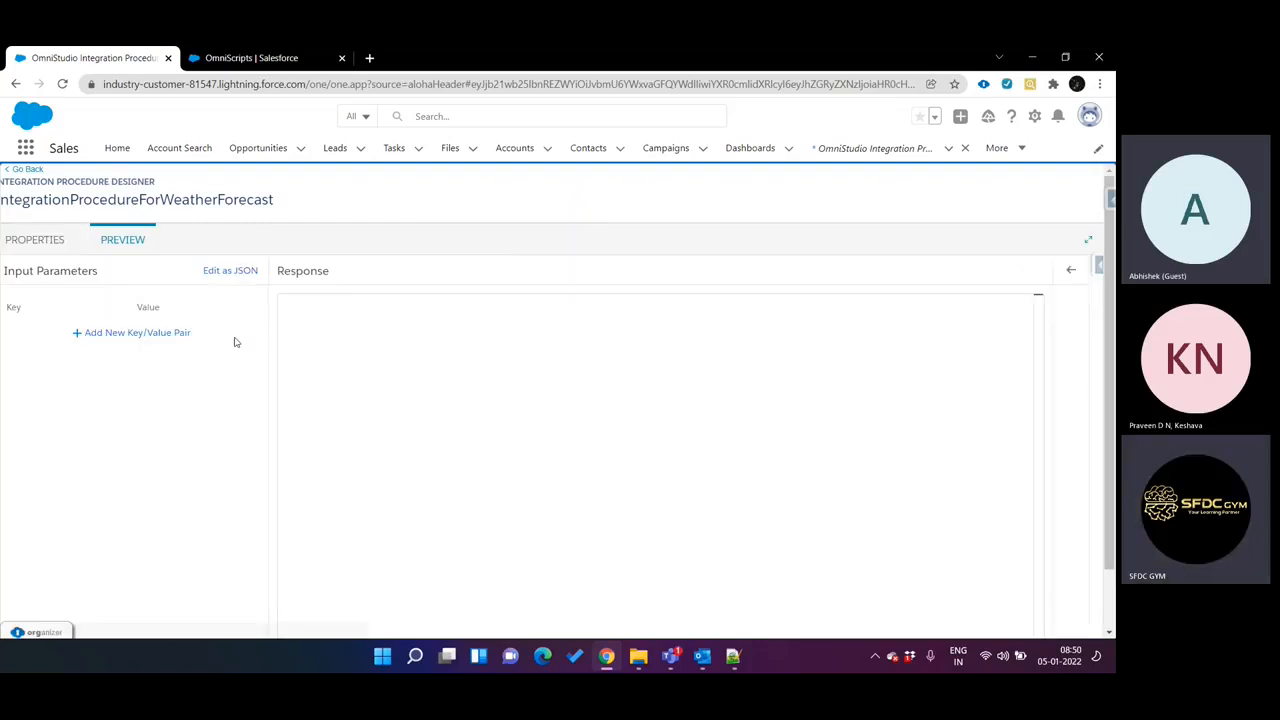
scroll(200, 397, down, 1)
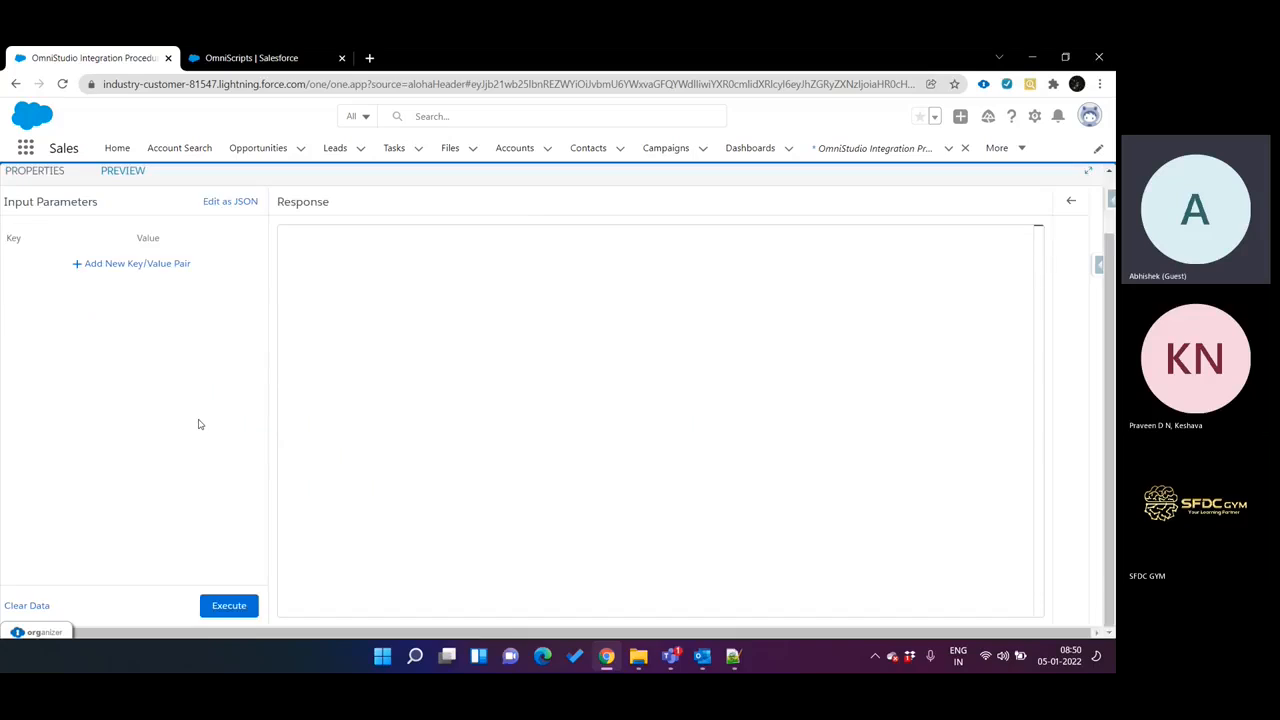
scroll(200, 326, up, 1)
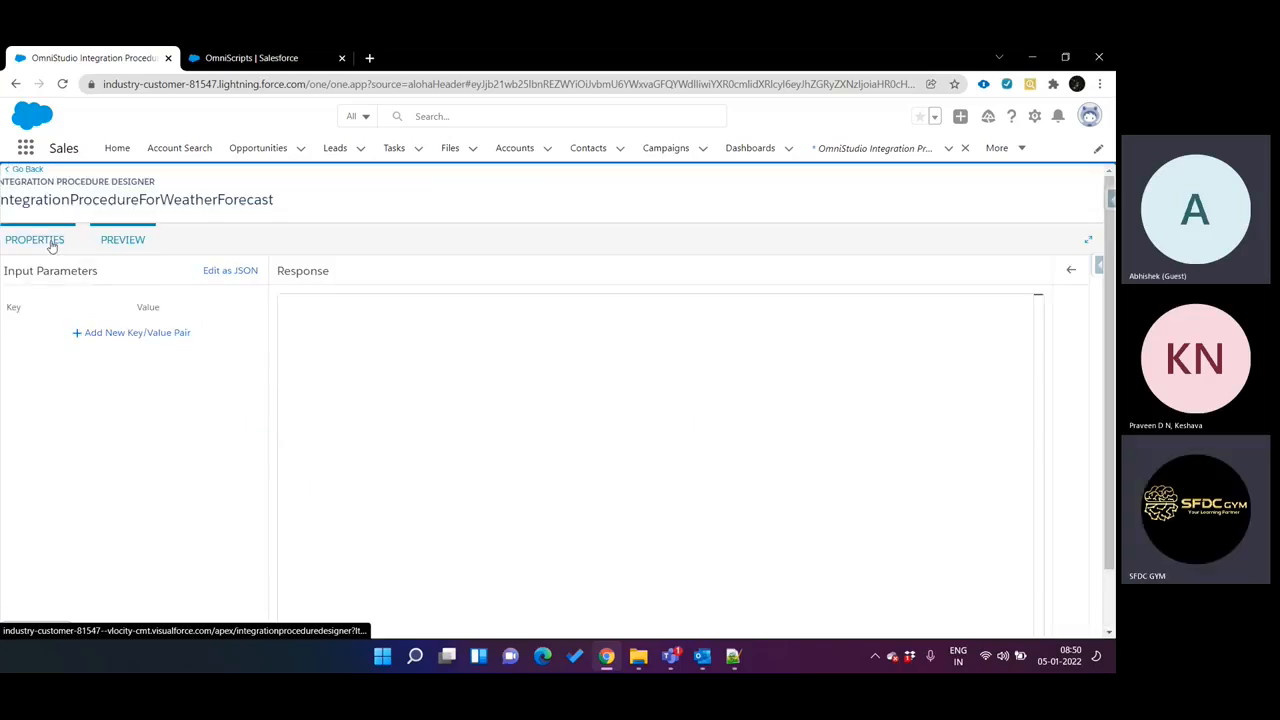
click(47, 242)
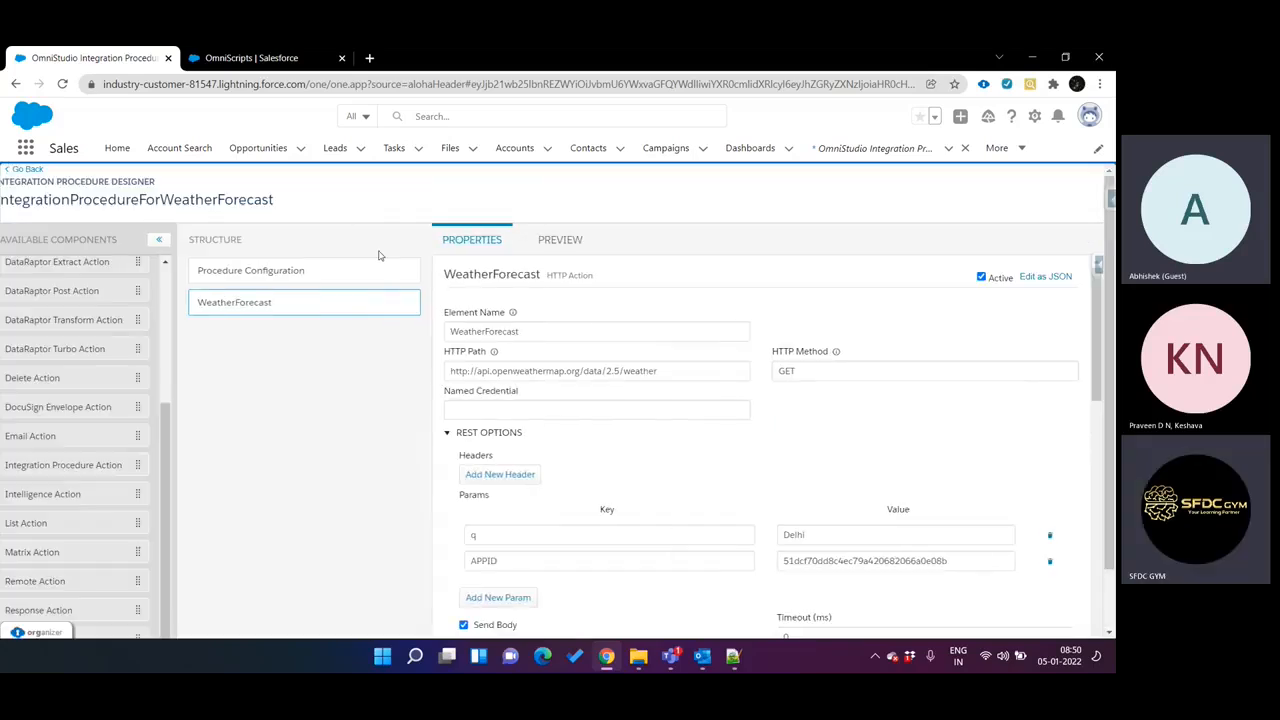
click(549, 241)
scroll(226, 514, down, 1)
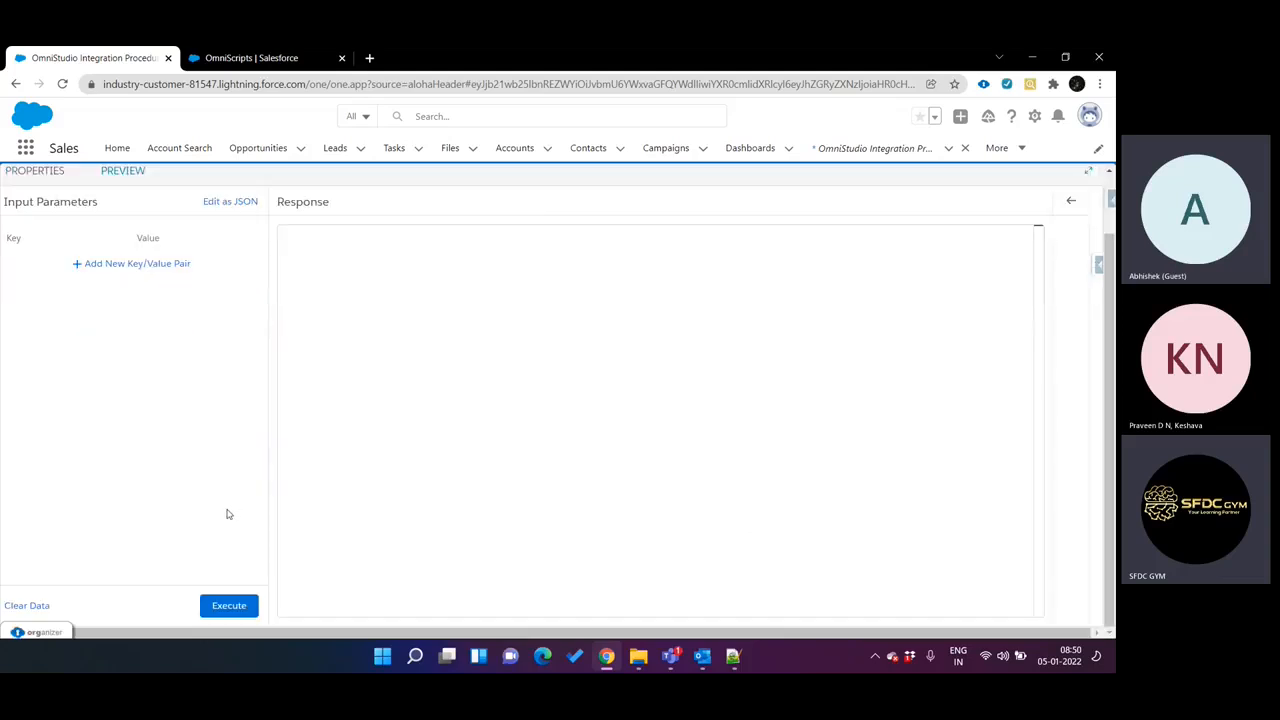
click(241, 610)
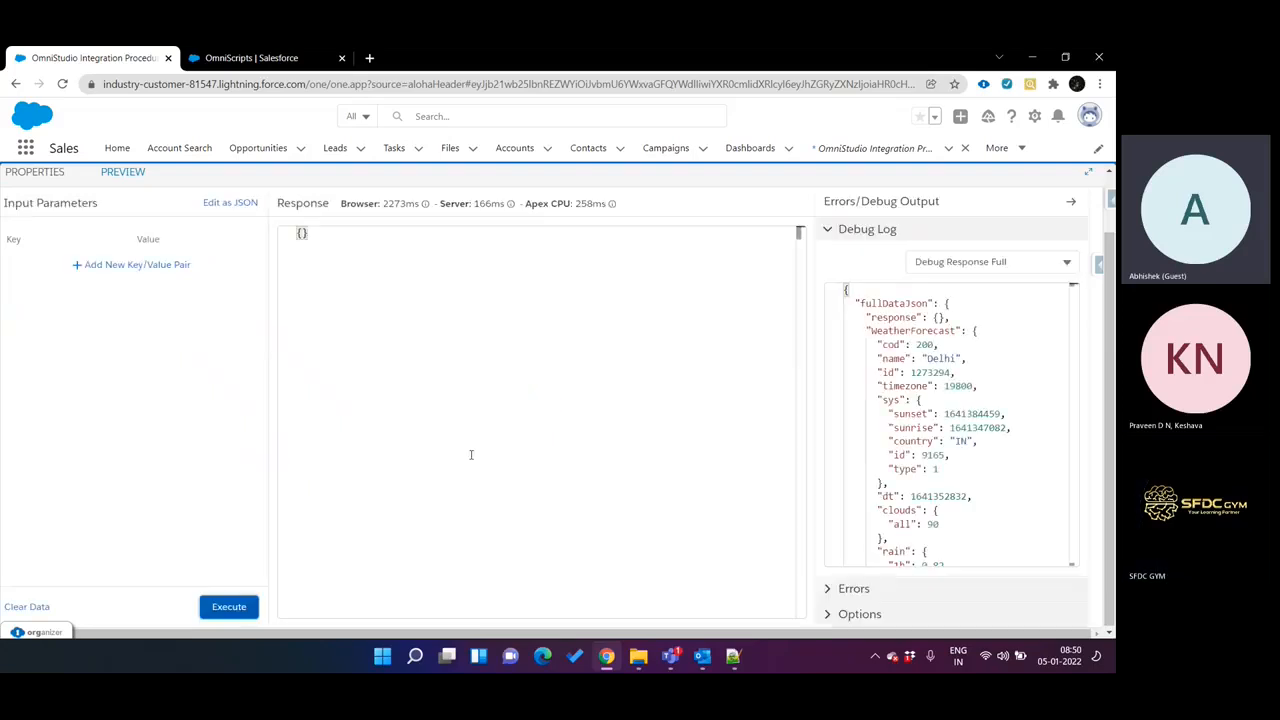
Examine the WeatherForecast data and the debug details throughout the Debug Response Full output.
scroll(953, 316, down, 1)
scroll(951, 316, down, 5)
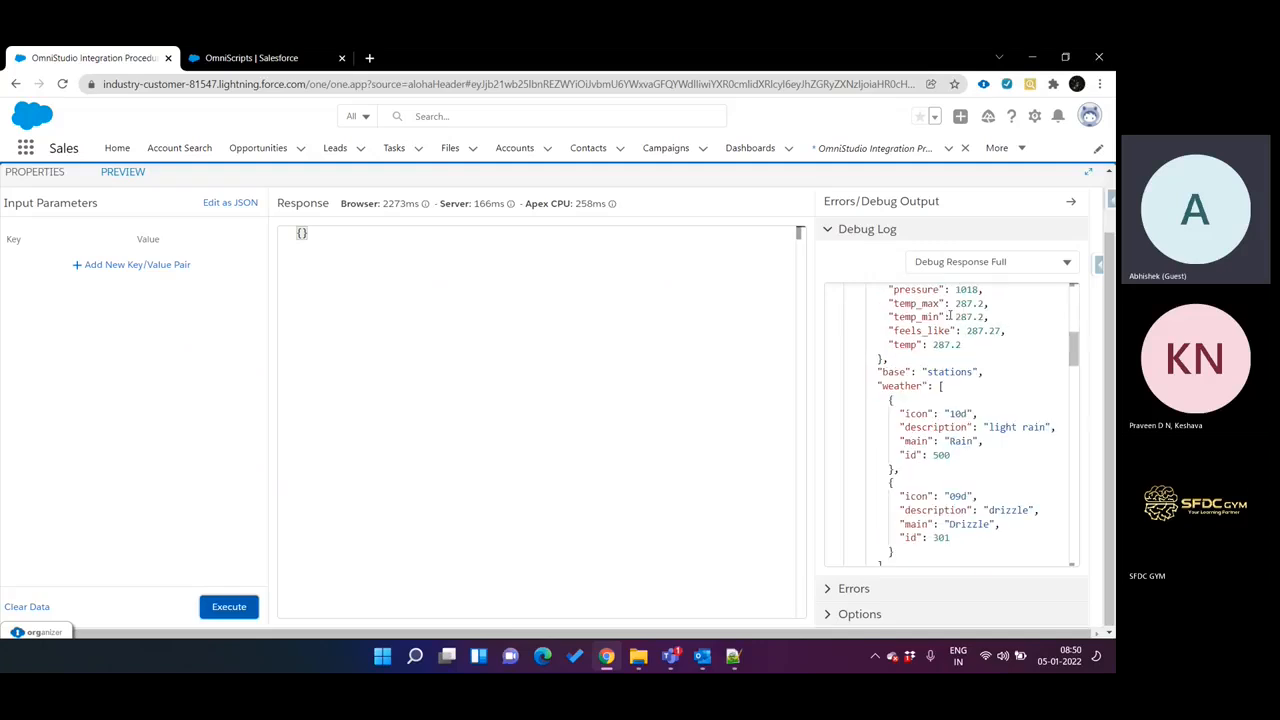
scroll(951, 316, up, 8)
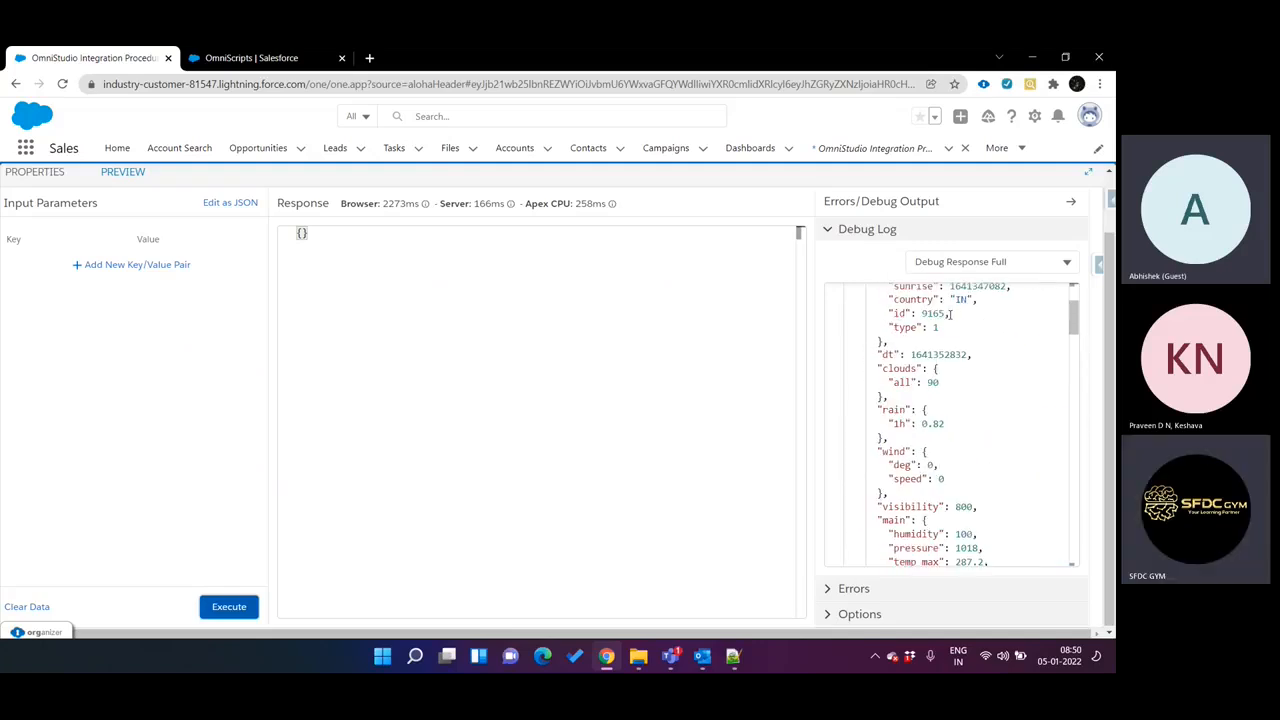
scroll(901, 344, down, 6)
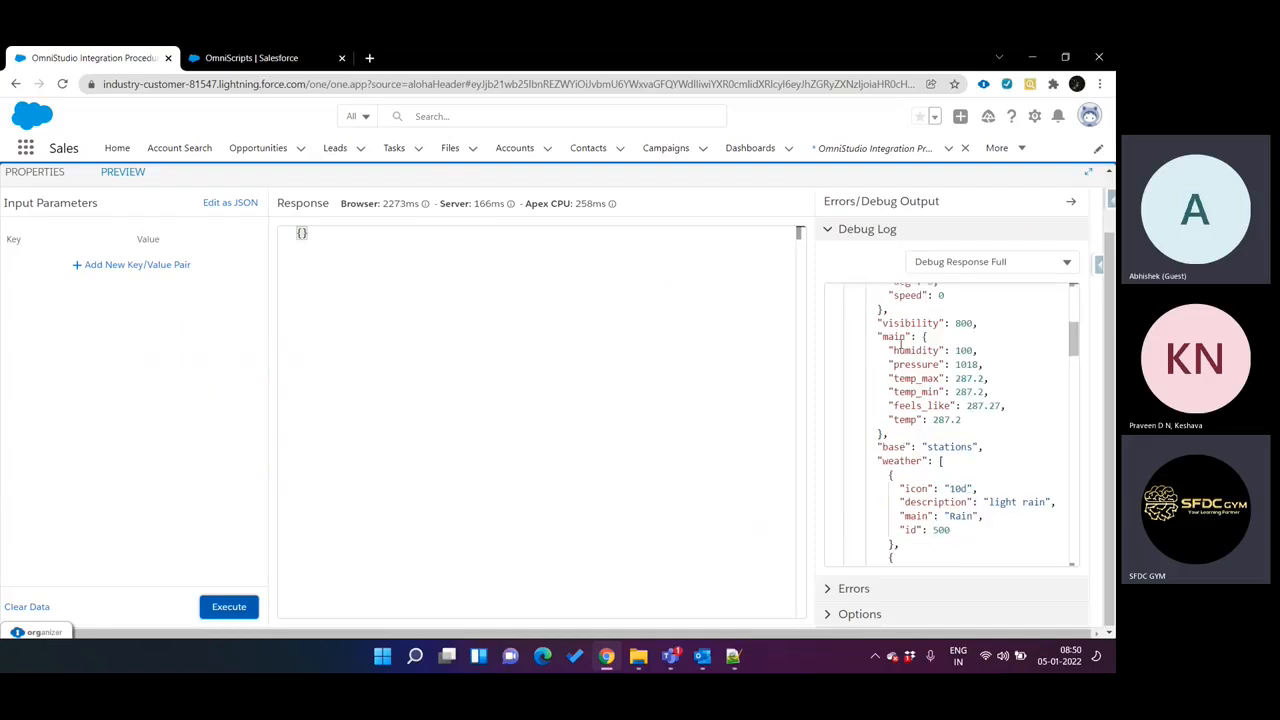
scroll(901, 344, up, 5)
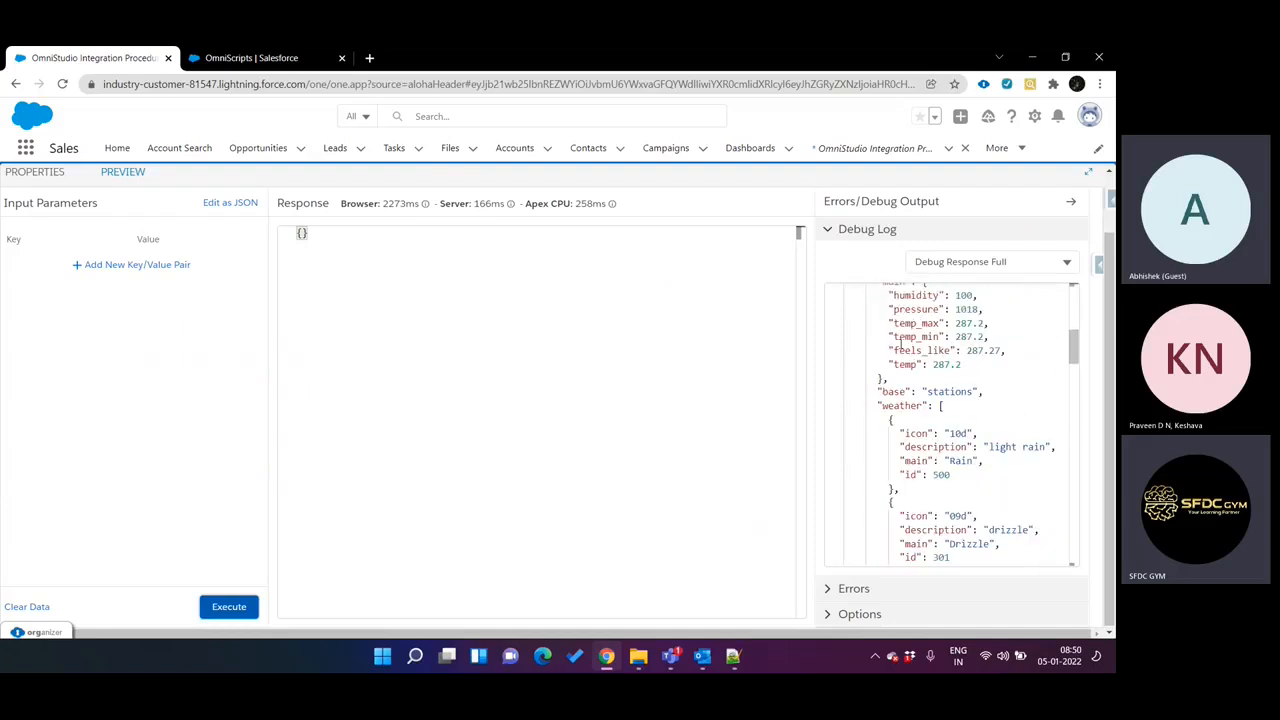
scroll(979, 323, up, 3)
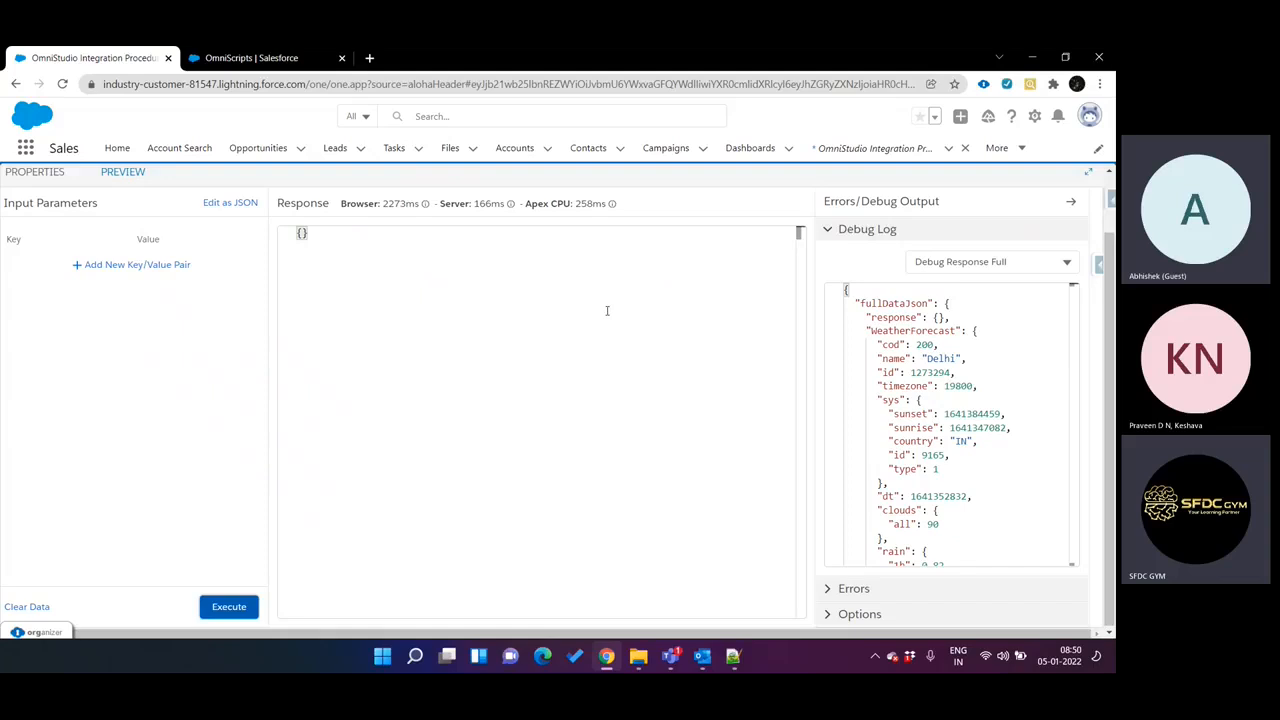
click(1014, 258)
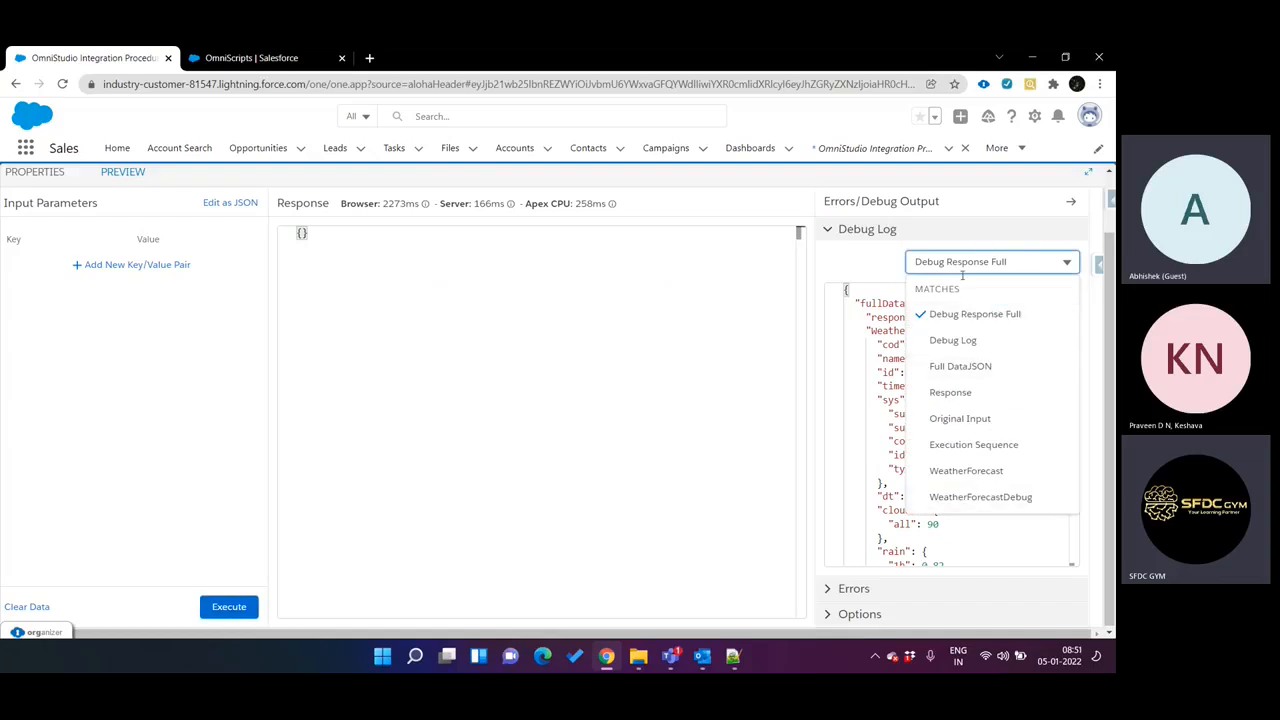
click(972, 316)
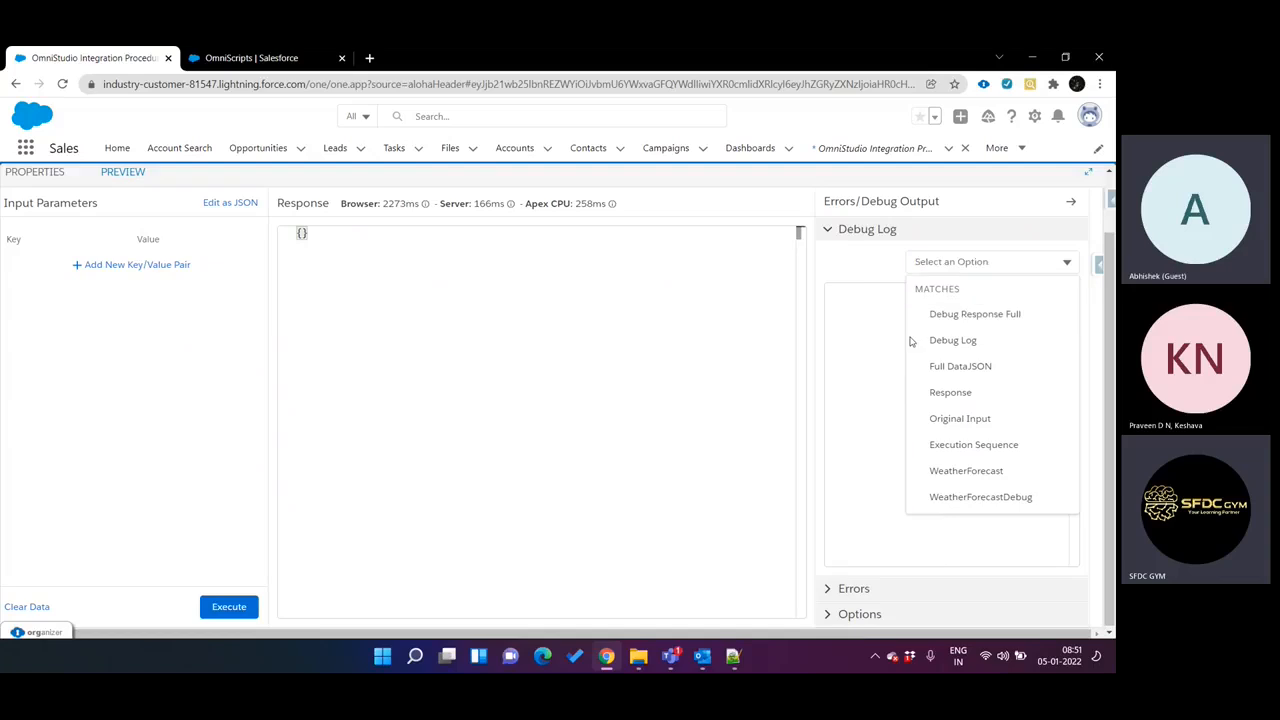
click(955, 316)
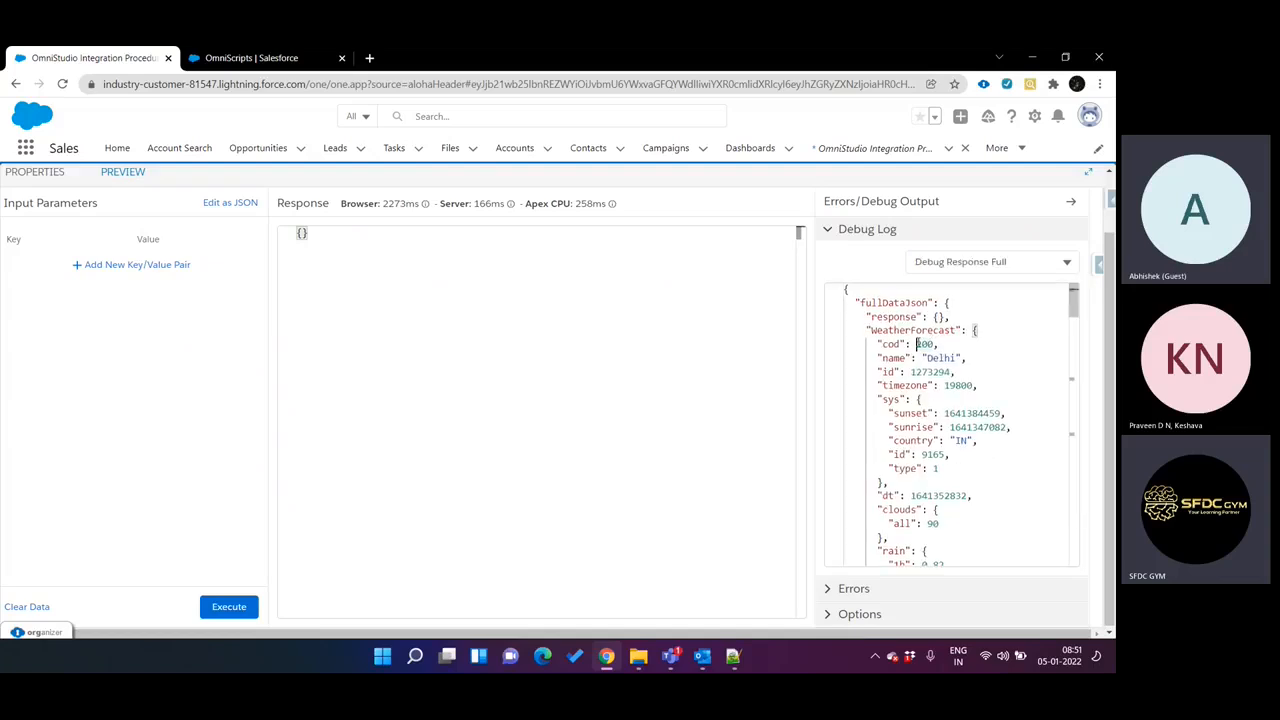
scroll(920, 340, down, 10)
scroll(918, 341, down, 10)
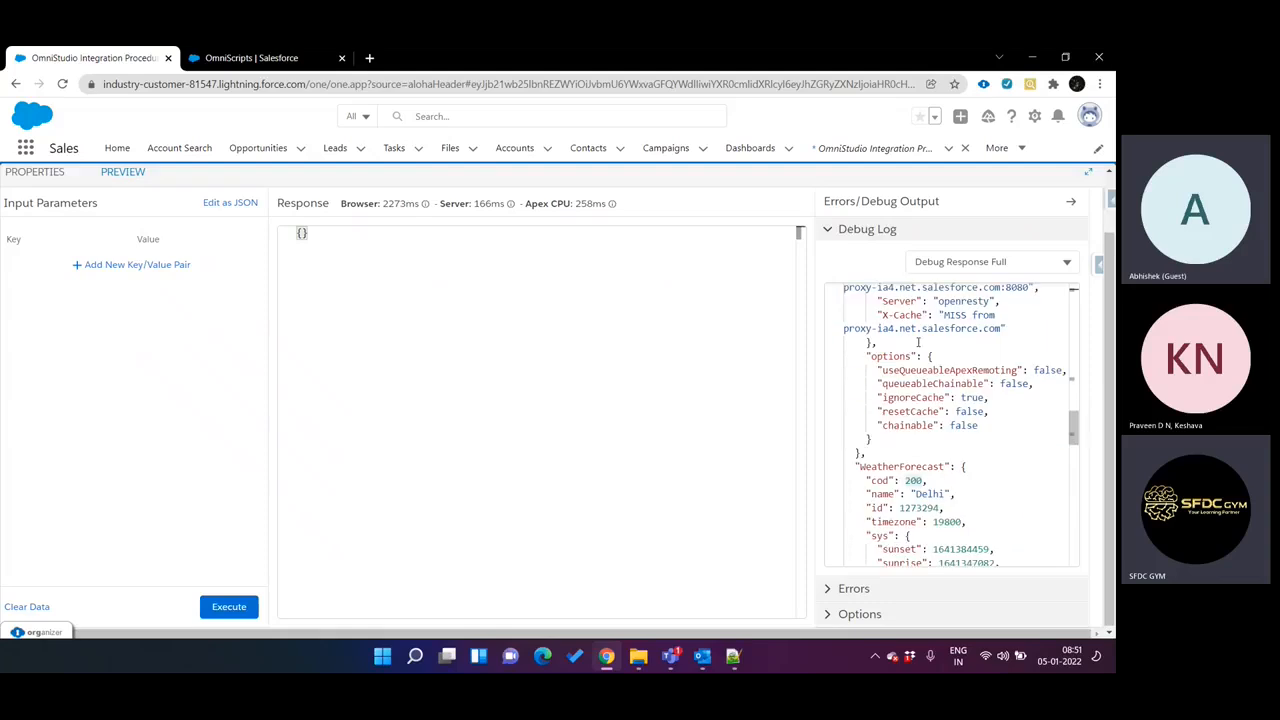
scroll(918, 341, down, 10)
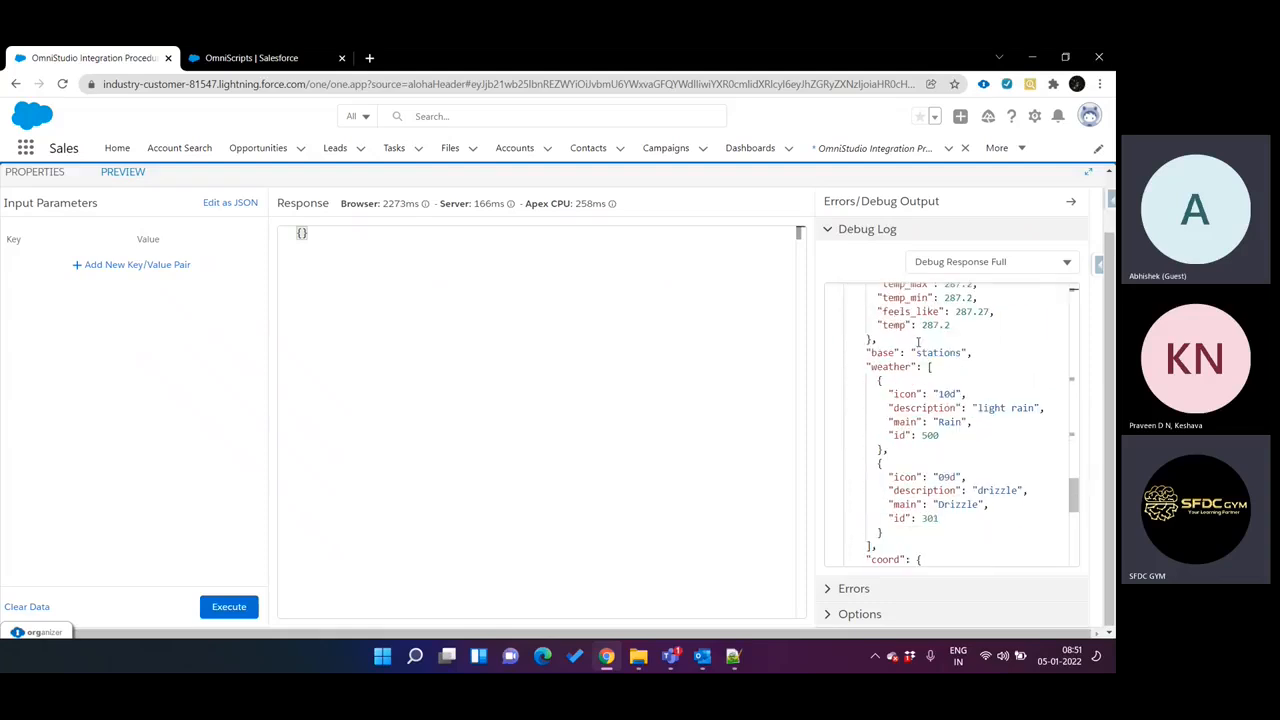
scroll(918, 341, down, 4)
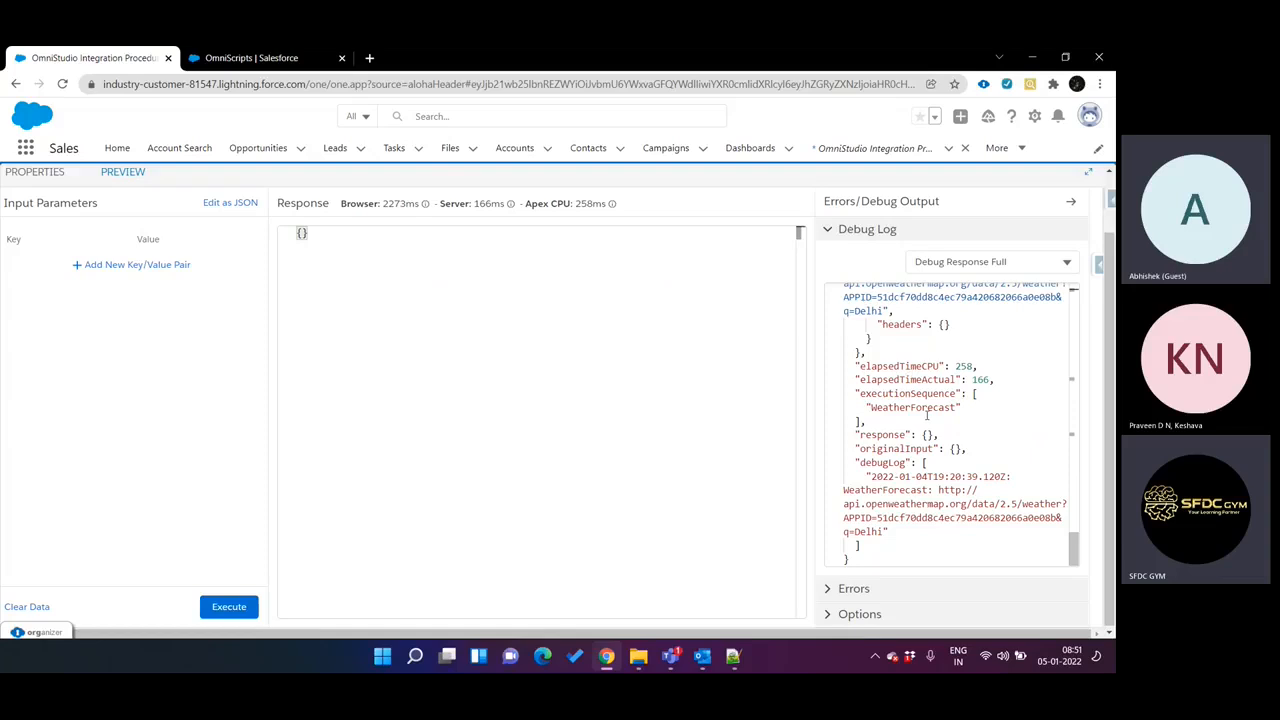
scroll(960, 468, up, 20)
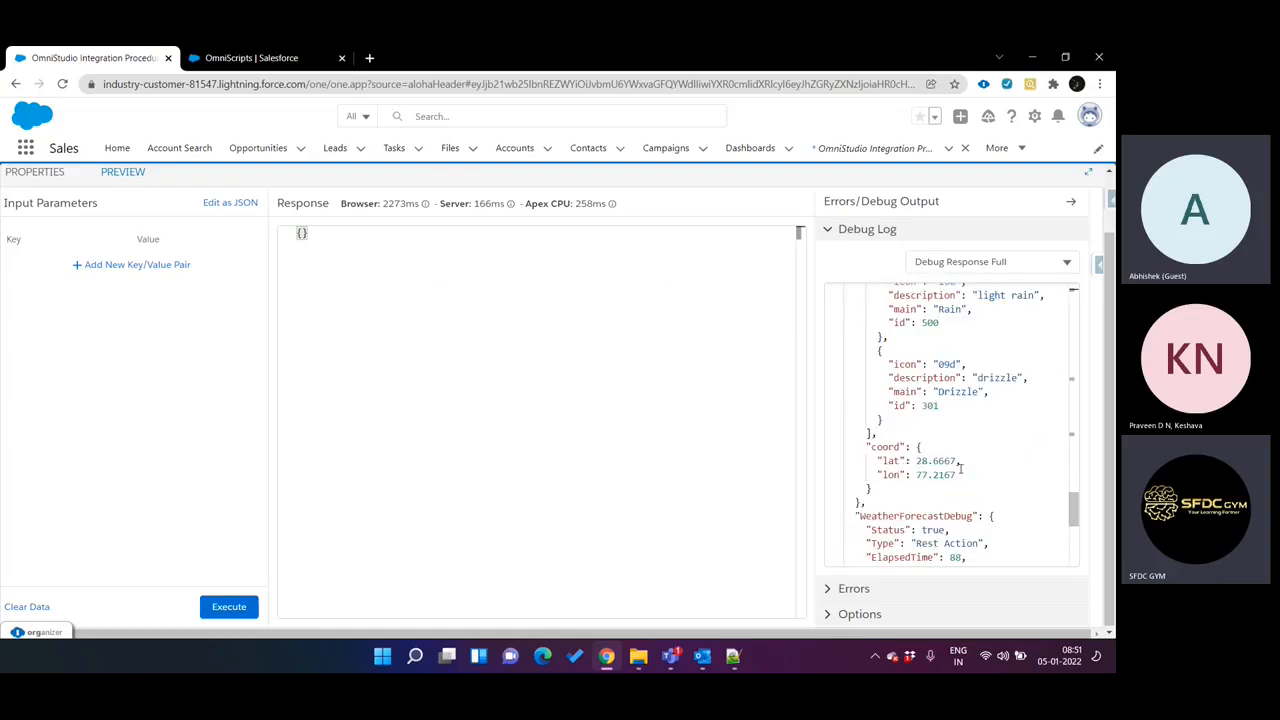
scroll(960, 468, up, 5)
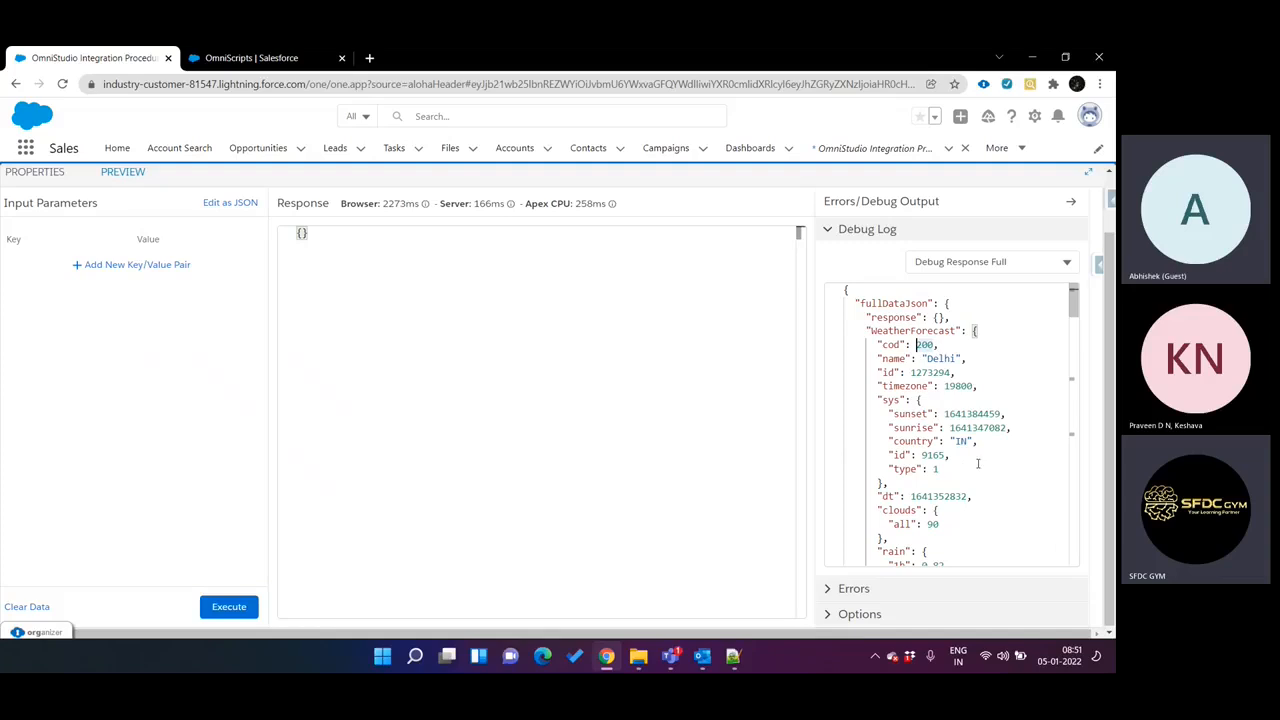
Show the Debug Log output and examine its WeatherForecast entry and request URL against the action's properties.
click(1012, 263)
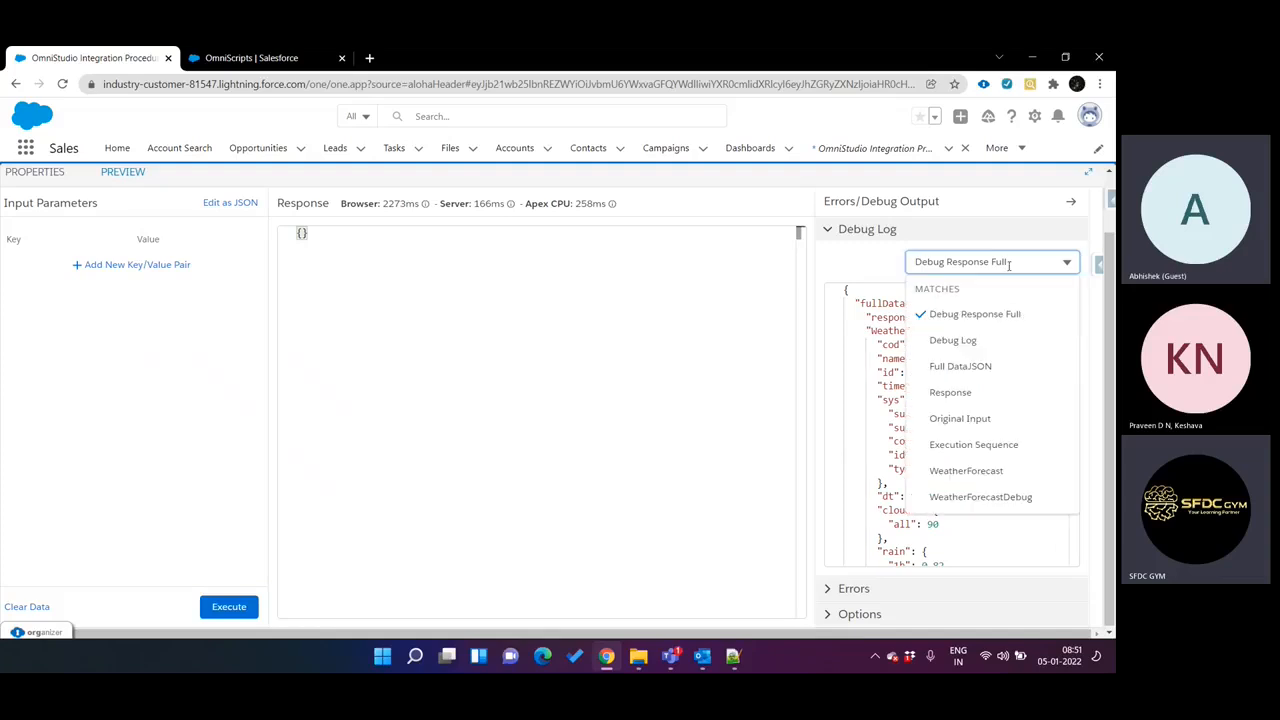
click(982, 340)
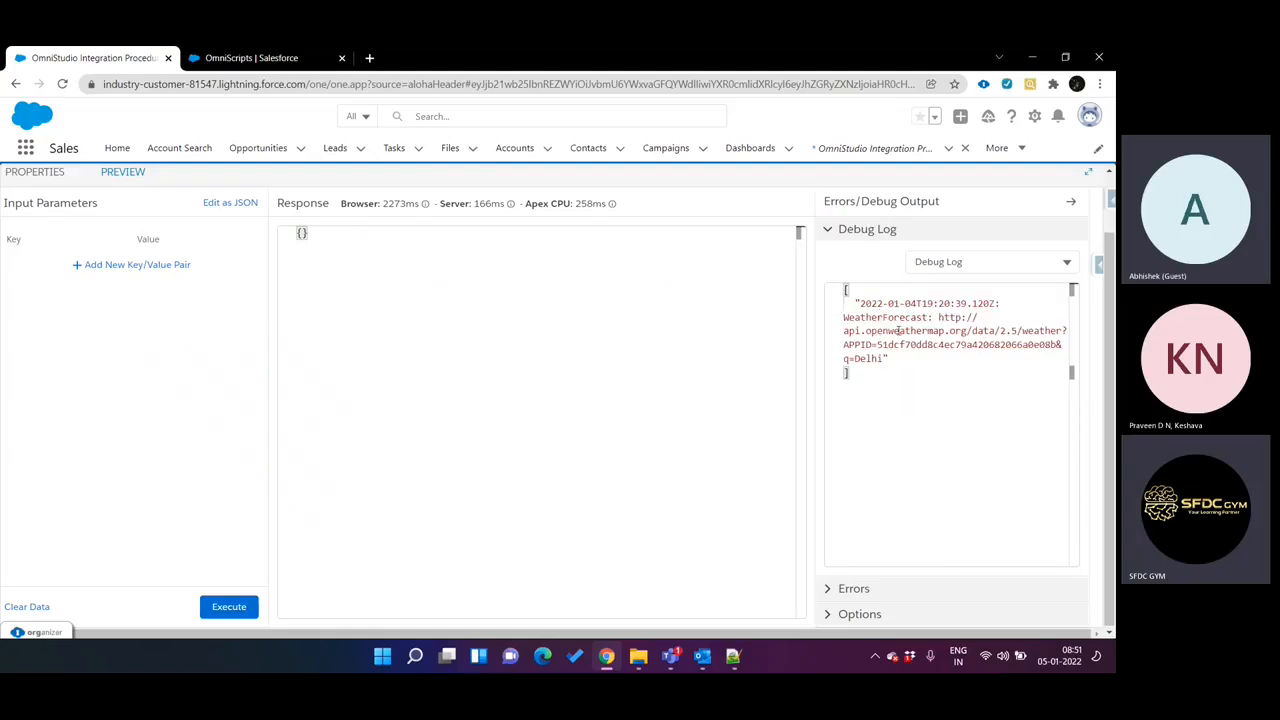
drag(938, 318, 953, 356)
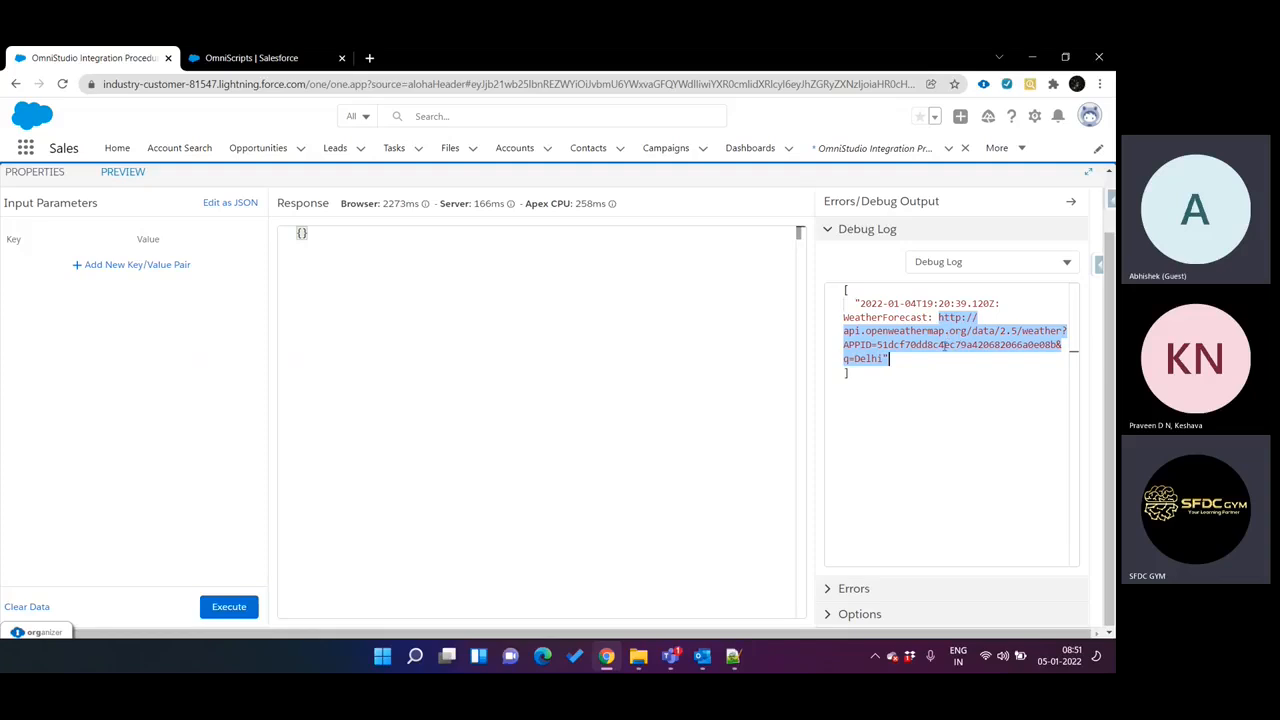
double_click(900, 319)
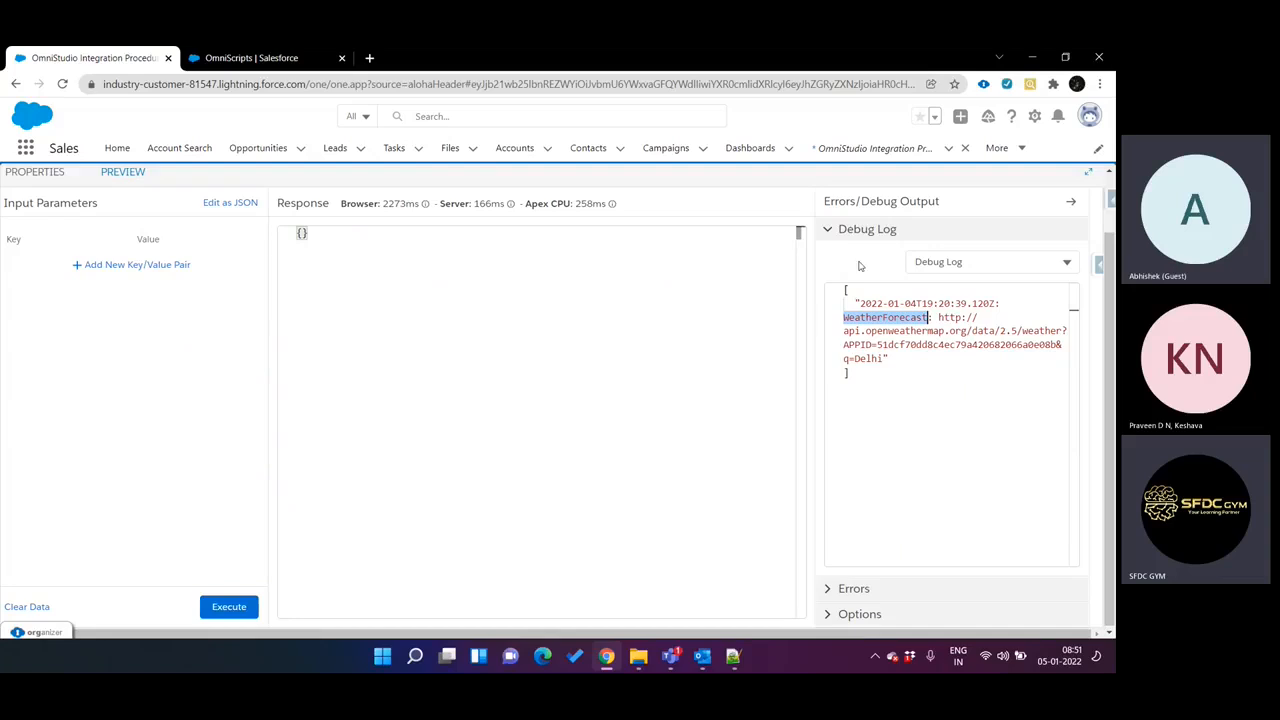
click(48, 176)
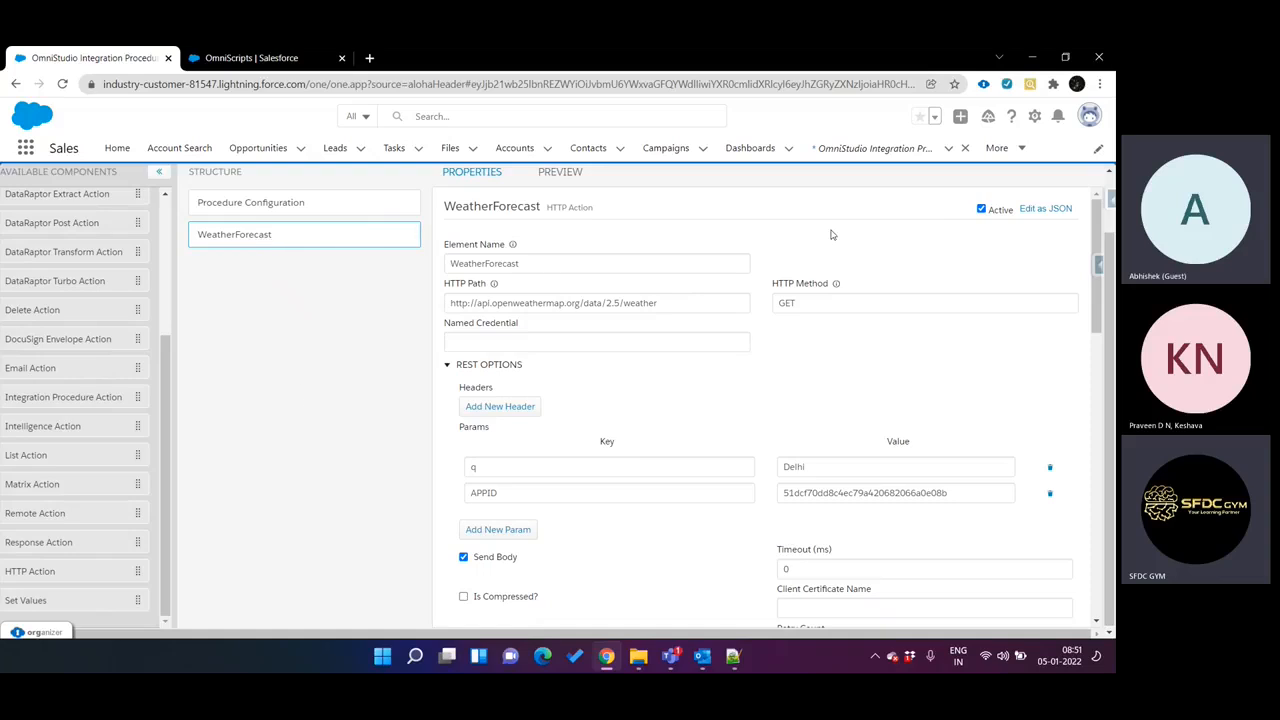
click(568, 178)
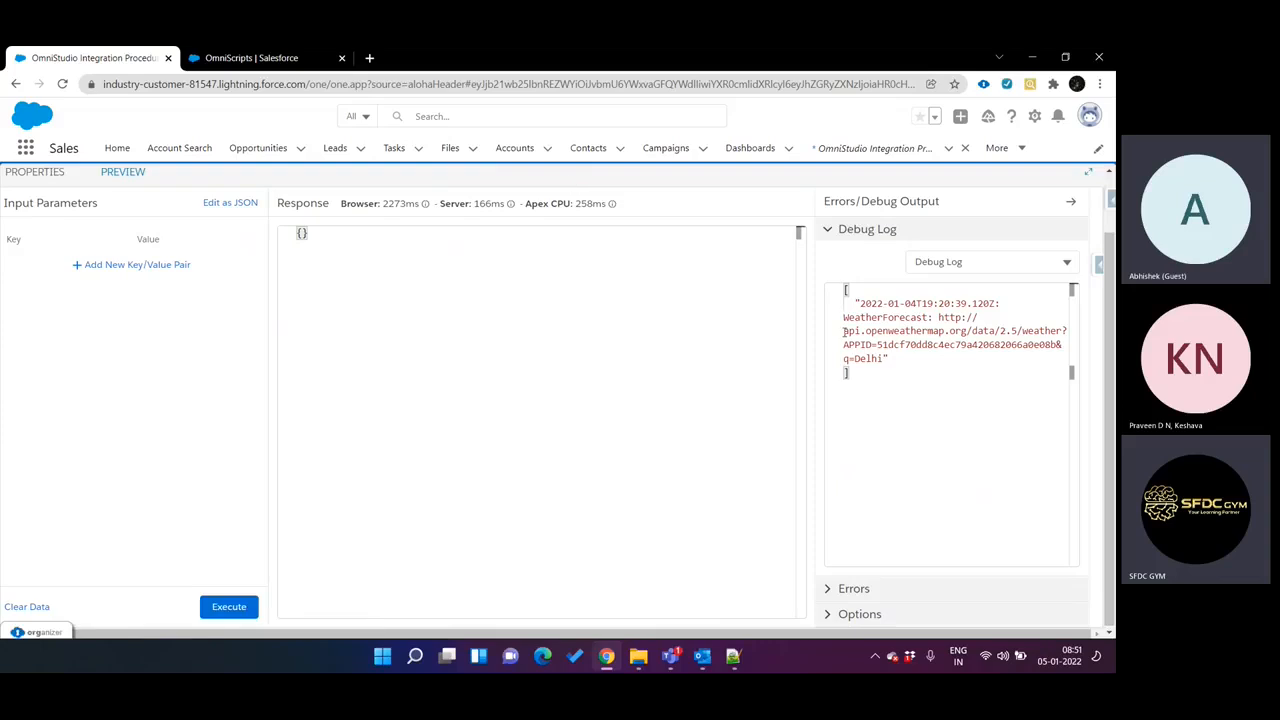
double_click(893, 318)
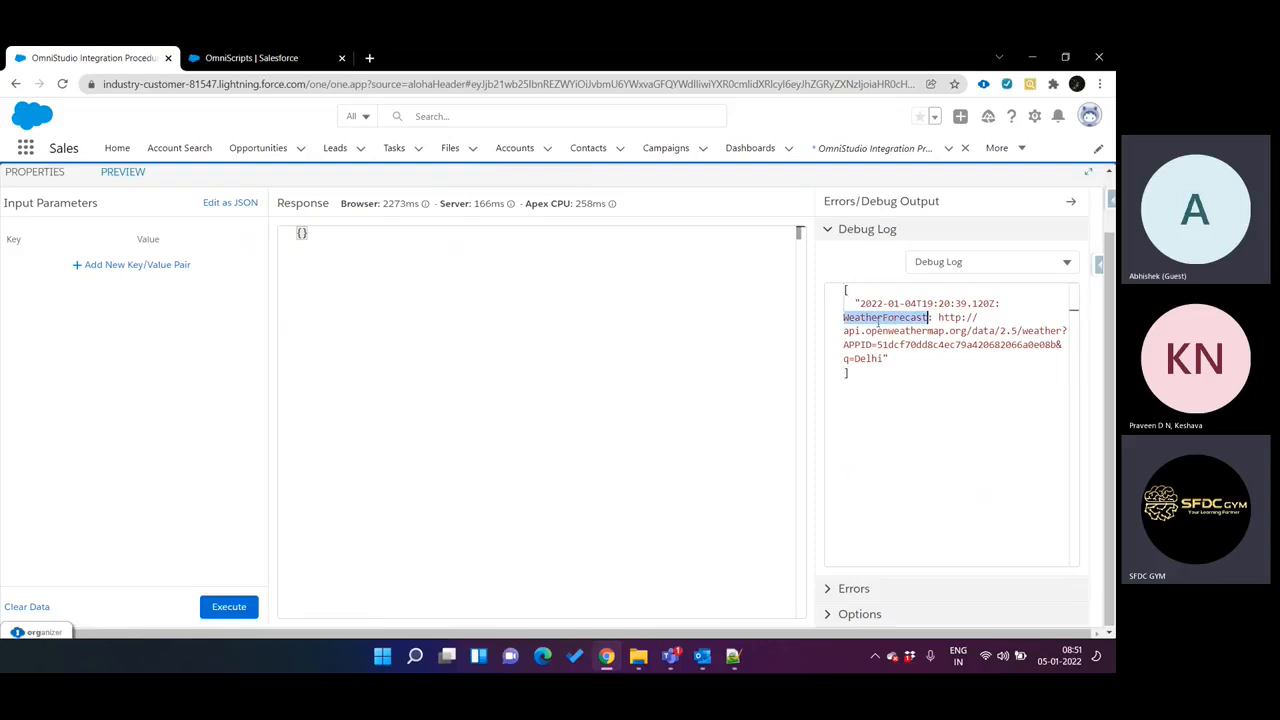
Show the Full DataJSON output and look through its WeatherForecast nodes.
click(957, 262)
click(985, 376)
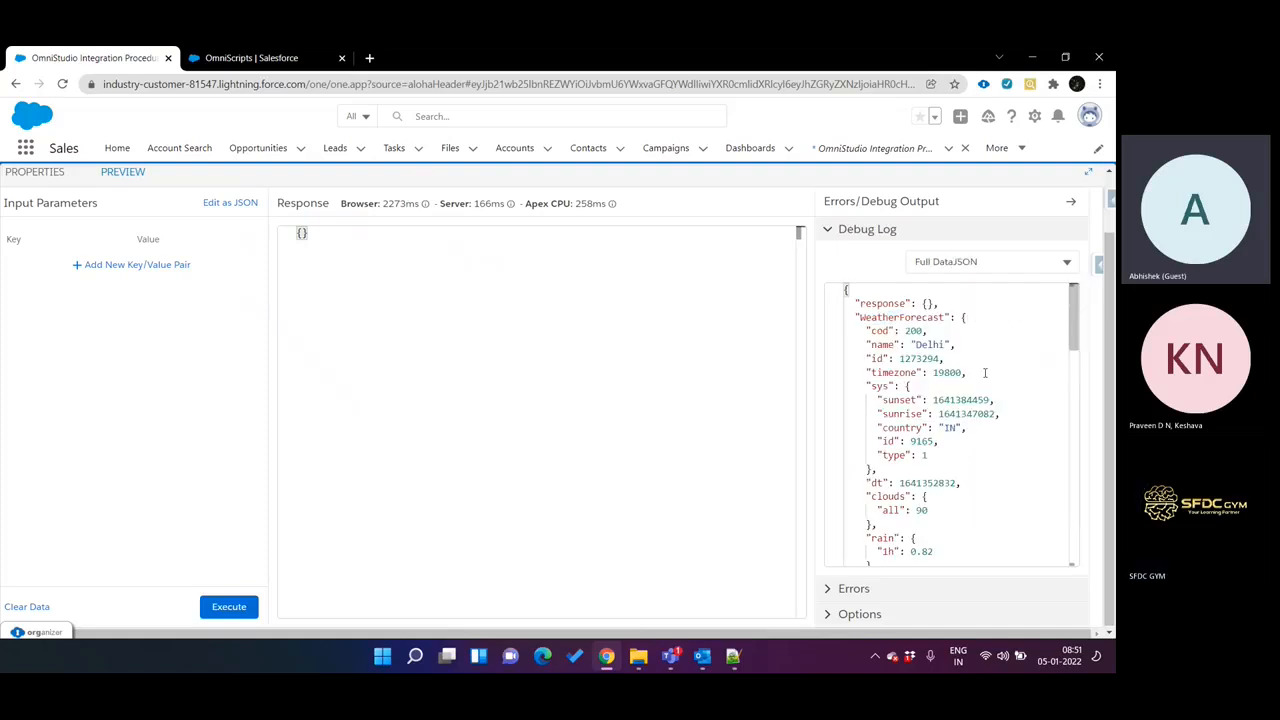
scroll(919, 356, down, 5)
scroll(919, 356, down, 10)
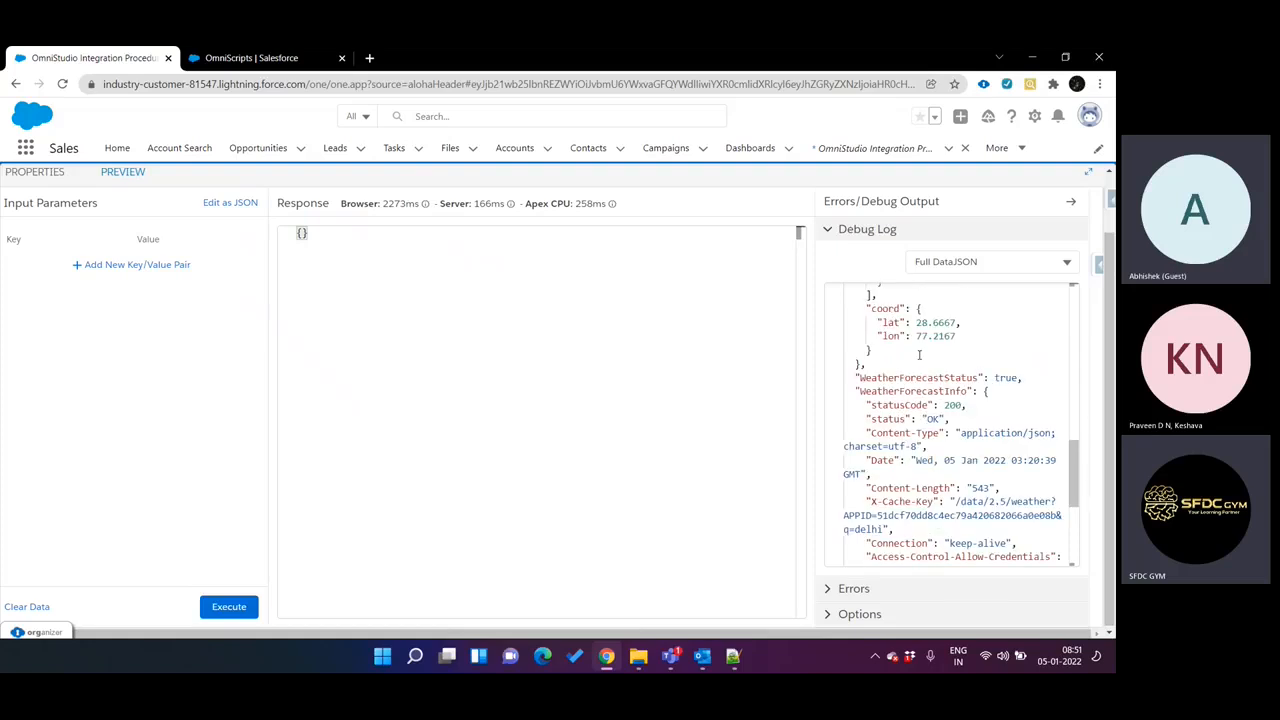
Show the Response output of the debug log, followed by the Original Input output.
click(954, 262)
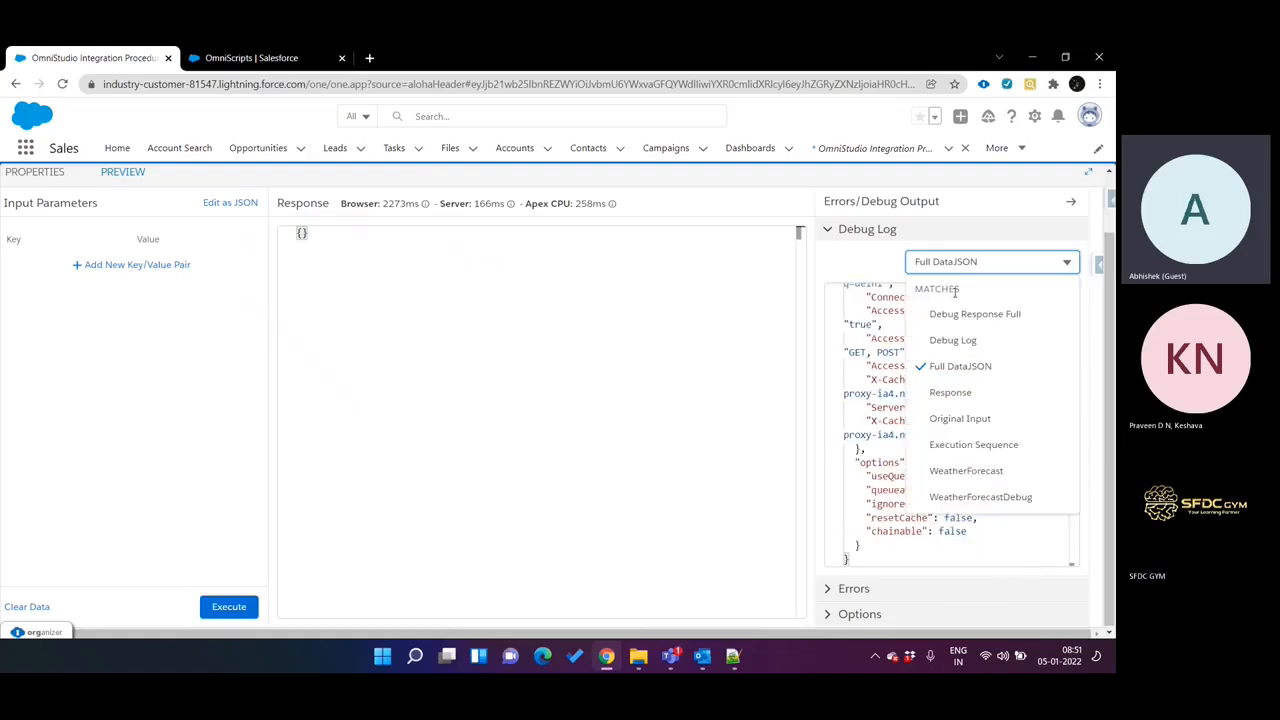
click(950, 391)
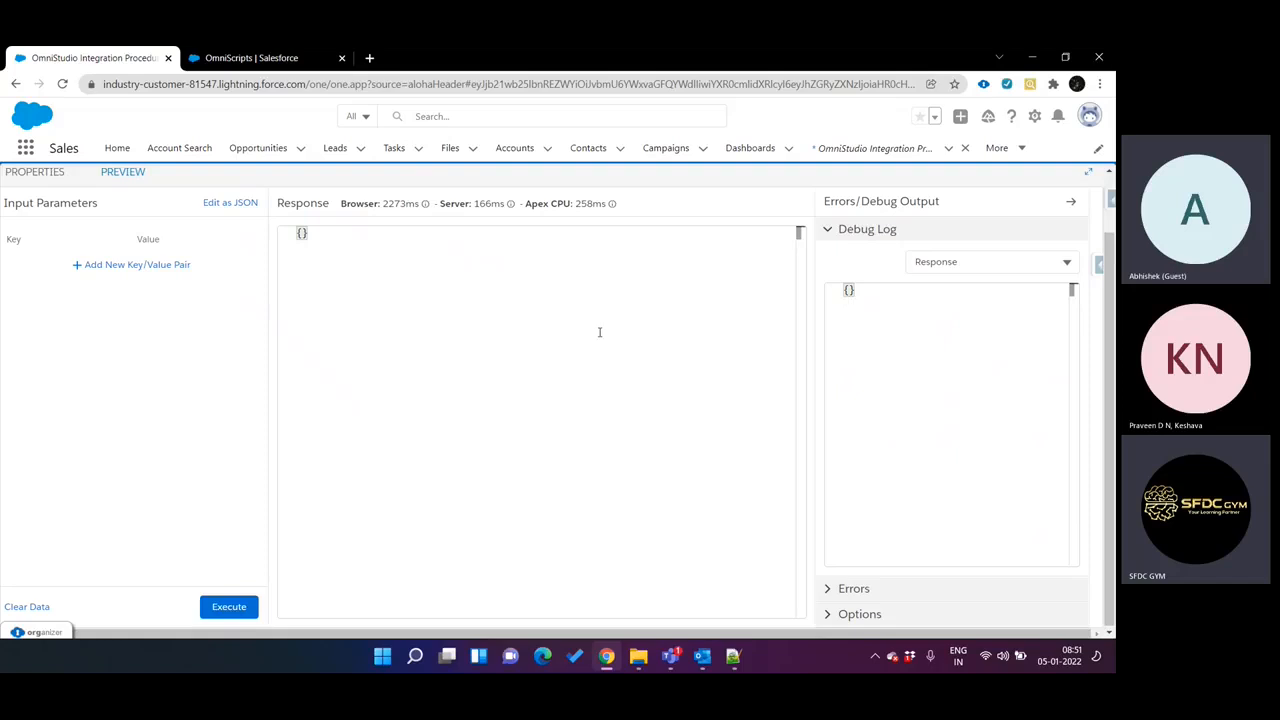
click(980, 264)
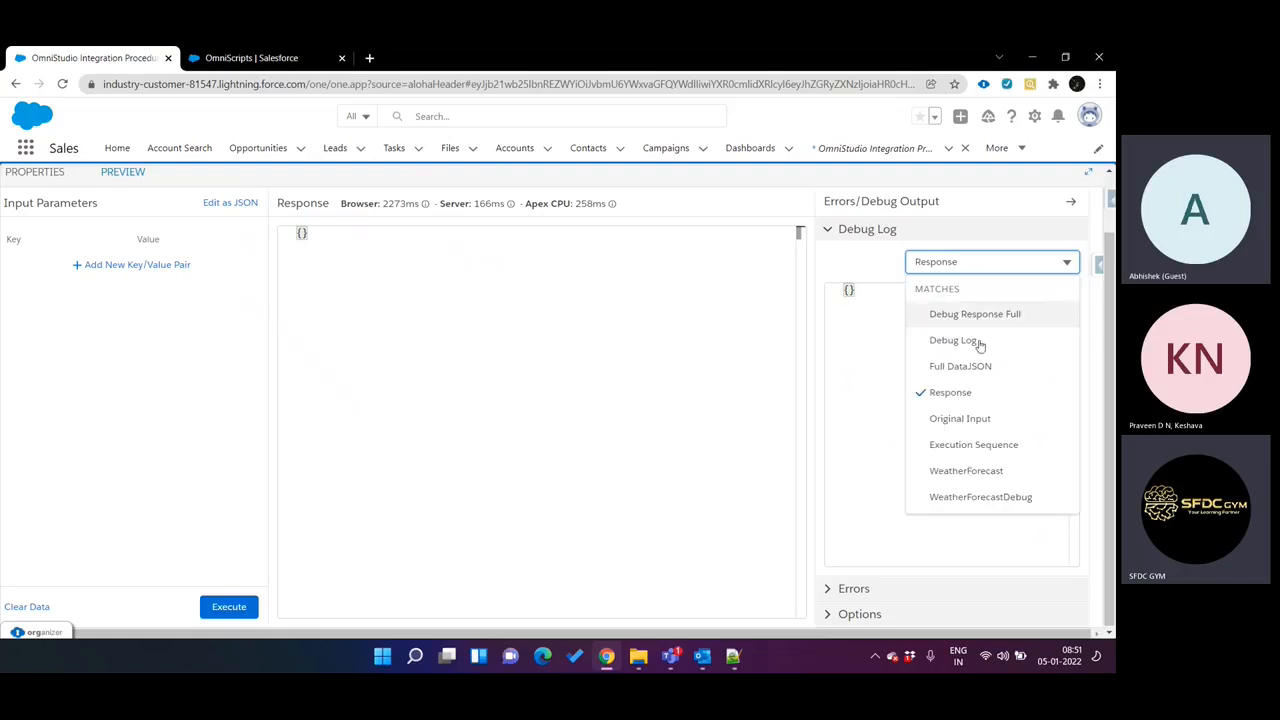
click(987, 418)
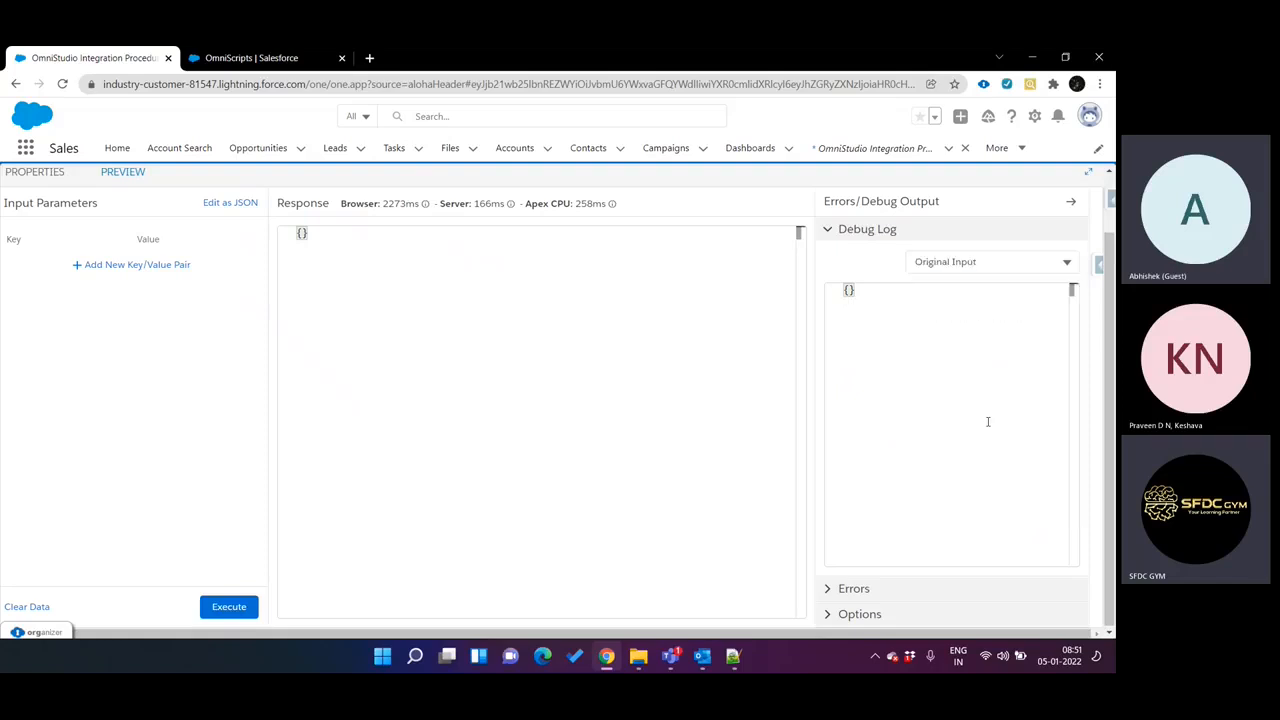
Show the Execution Sequence output and compare it with the elements in the procedure's structure.
click(943, 272)
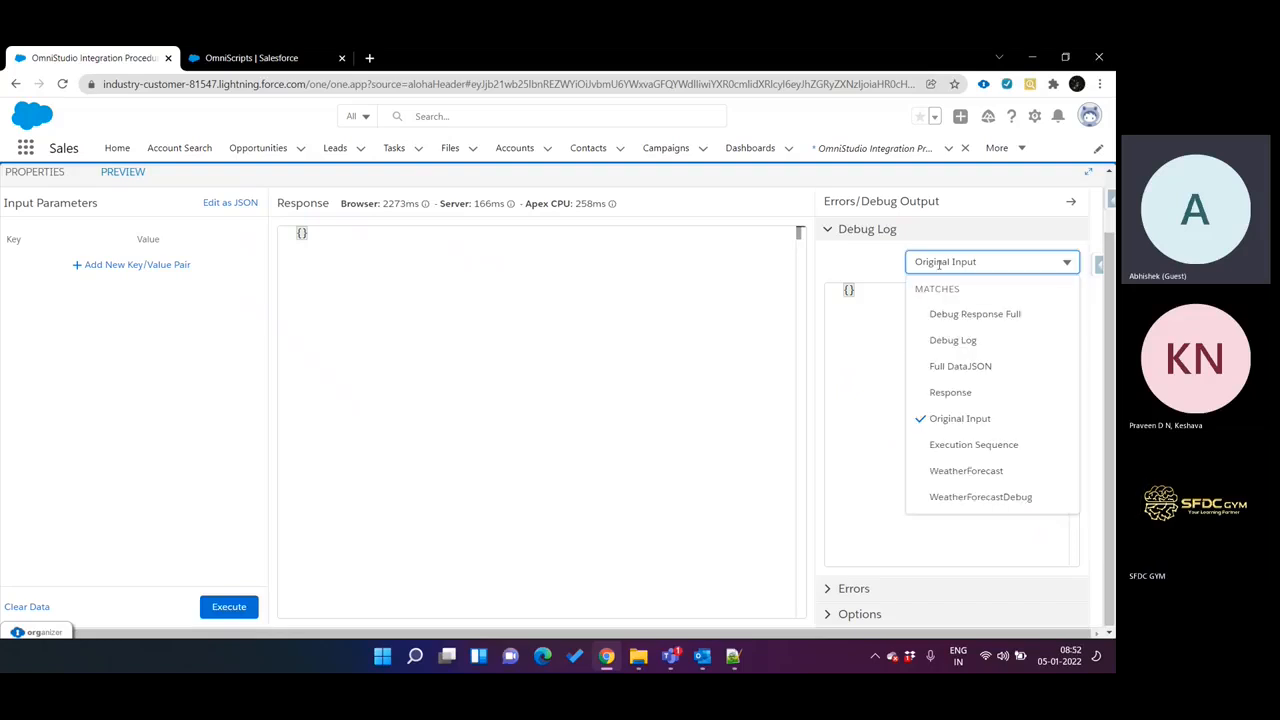
click(975, 445)
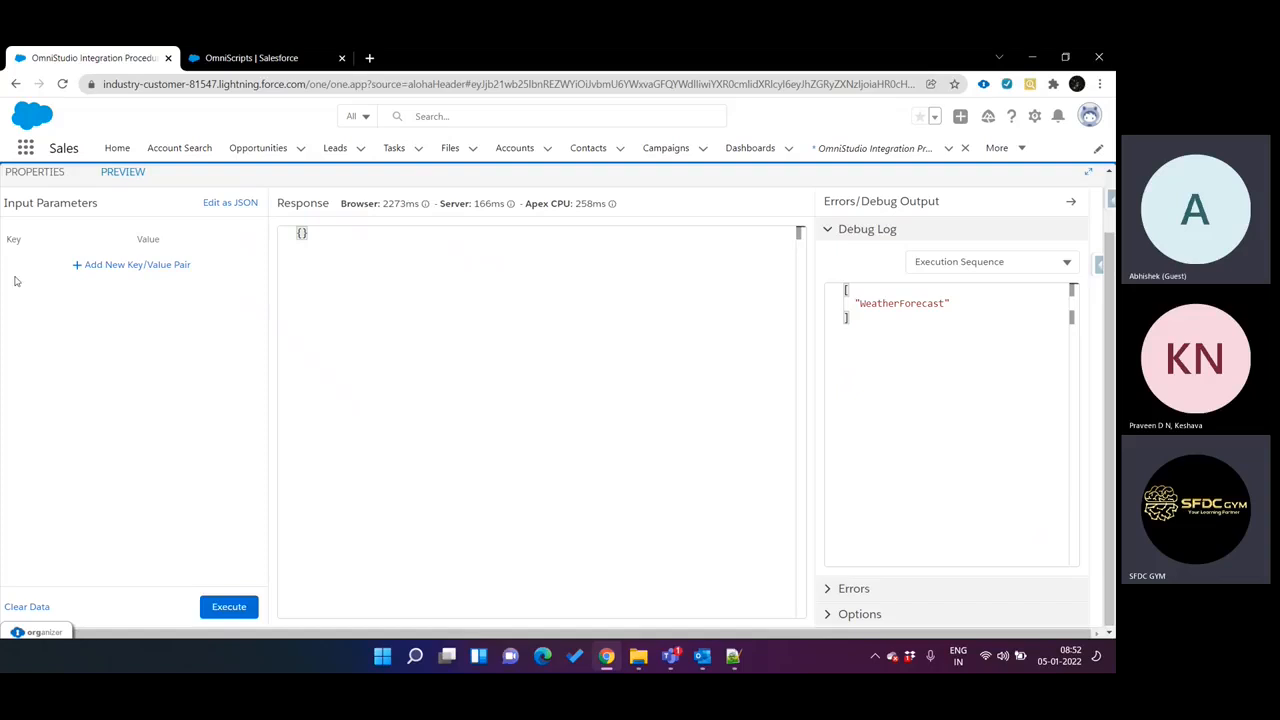
click(40, 184)
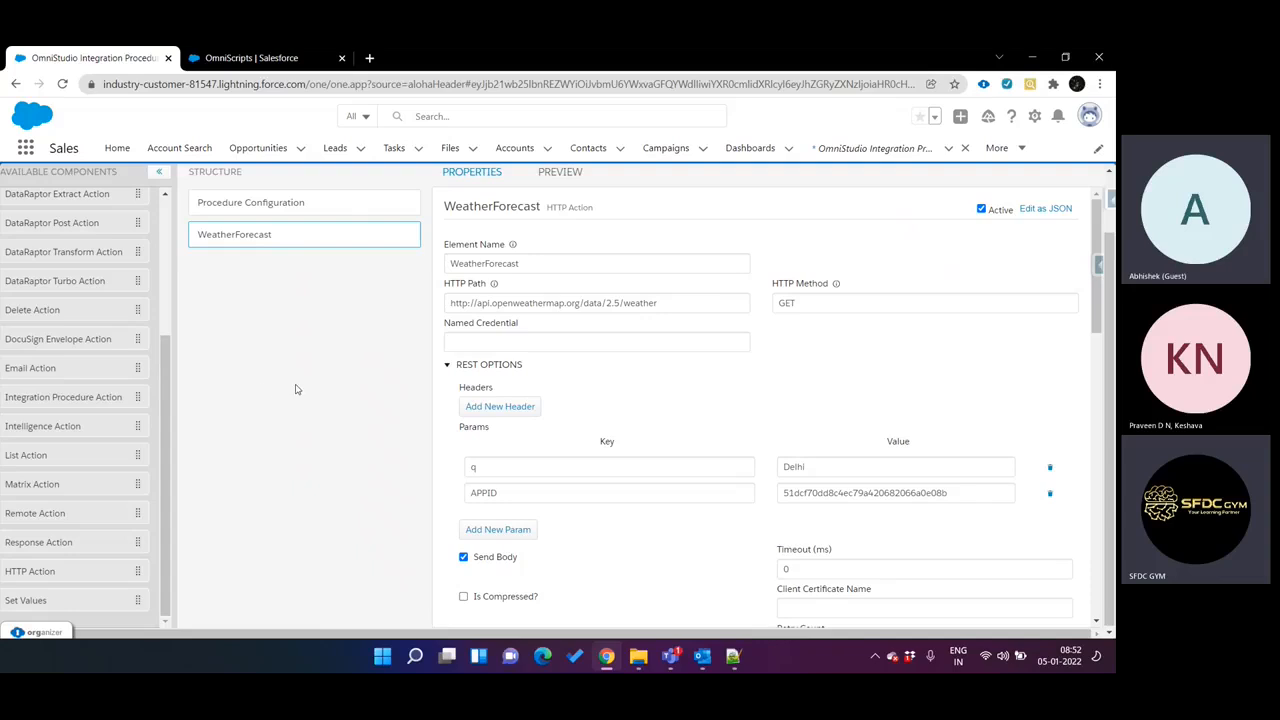
scroll(373, 280, up, 1)
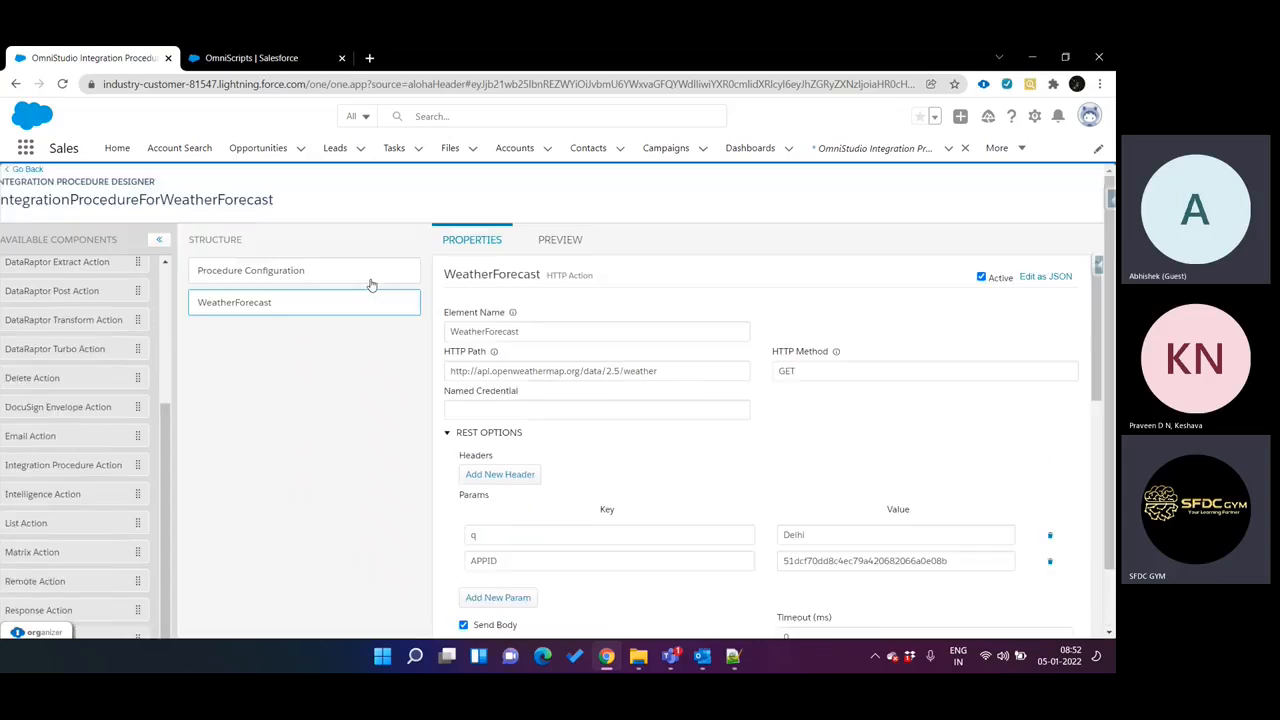
Return to the procedure's preview and examine the Execution Sequence entry in the debug log again.
click(540, 248)
click(952, 329)
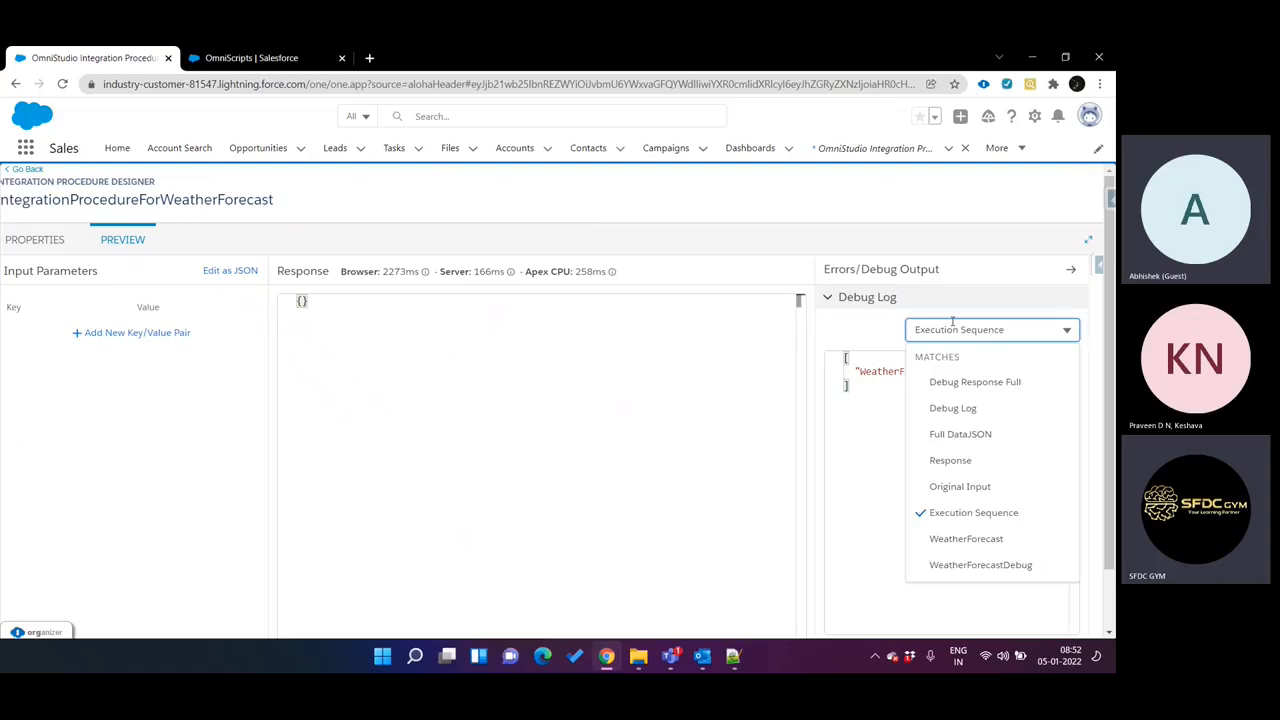
click(857, 423)
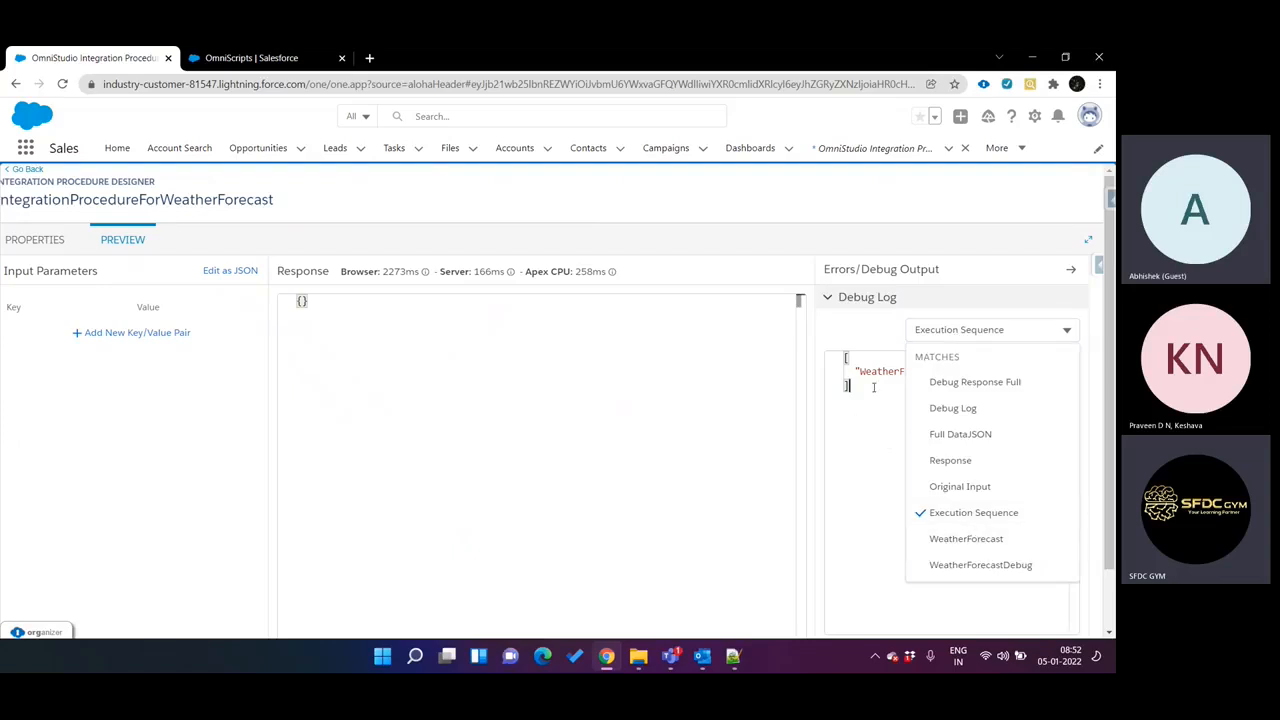
click(877, 357)
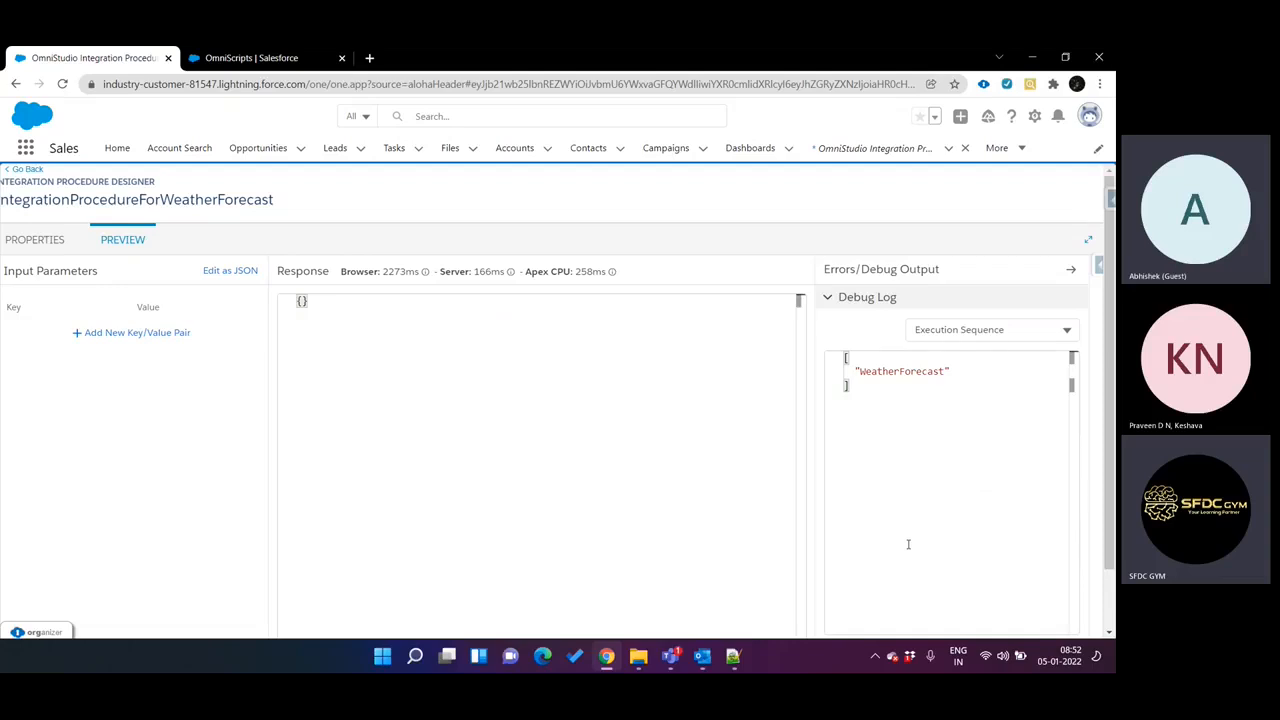
click(985, 329)
scroll(981, 503, down, 1)
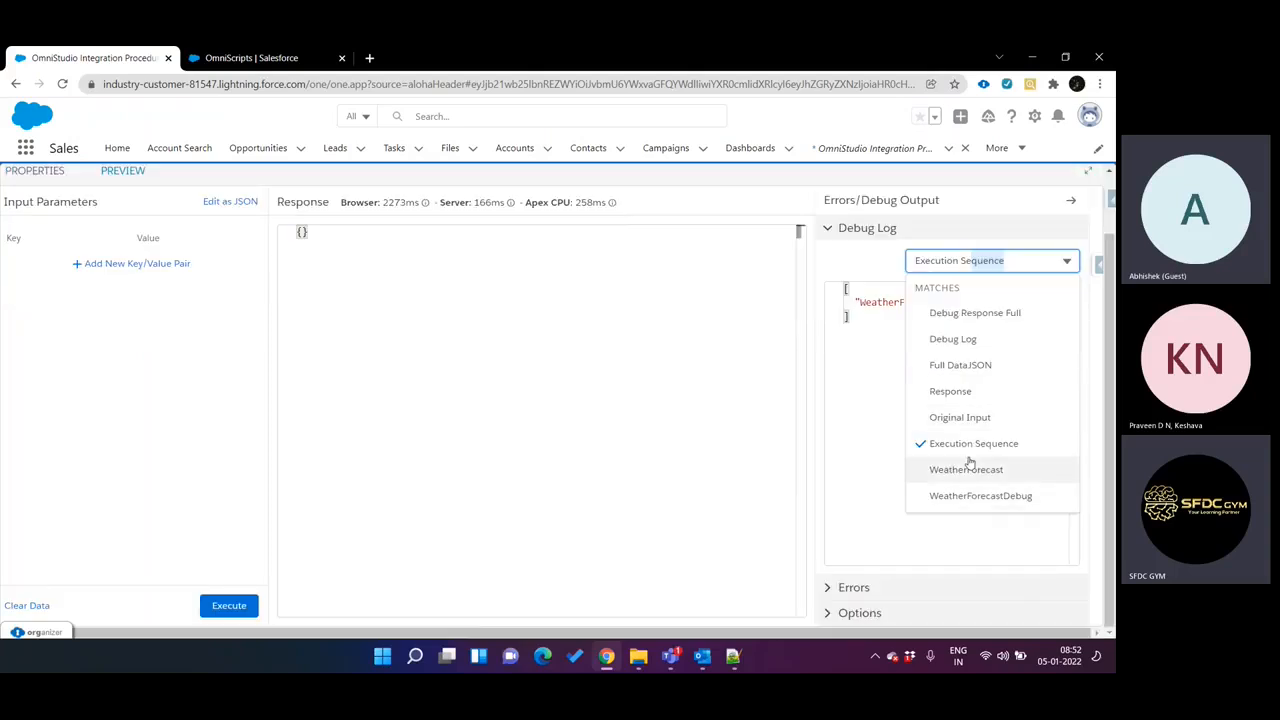
click(862, 379)
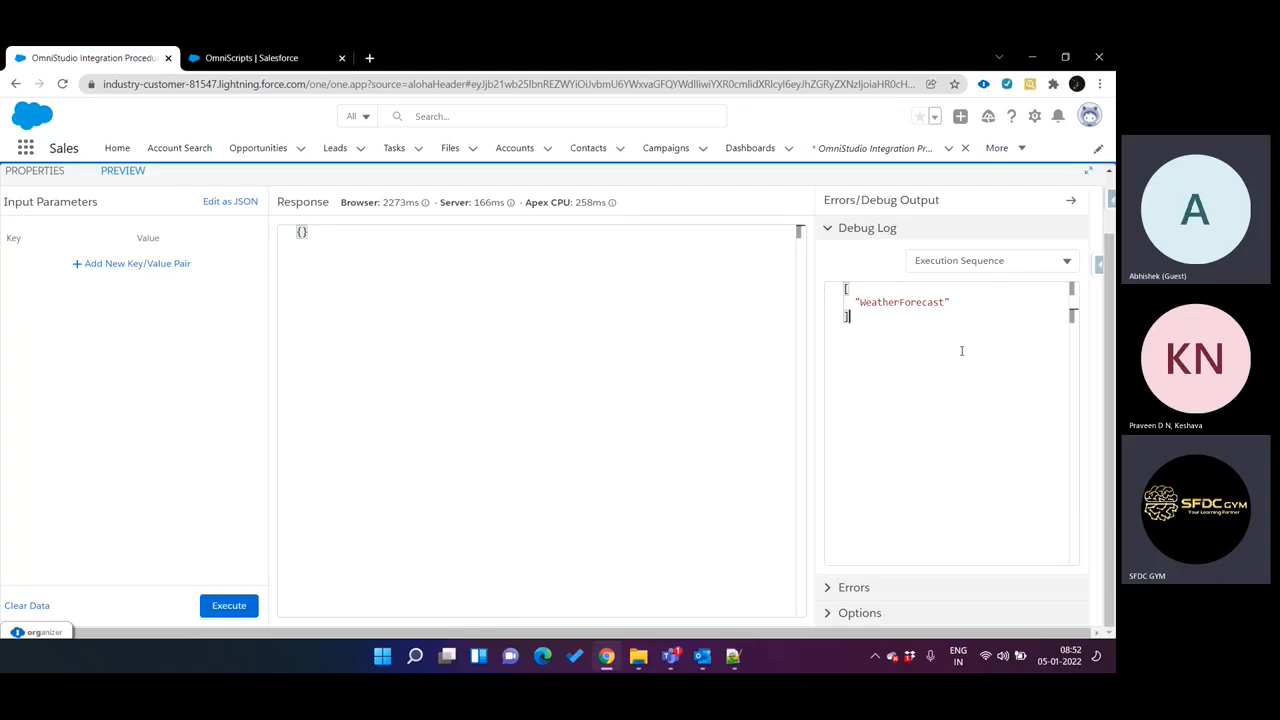
Show the WeatherForecast output and look through its main and weather nodes.
click(988, 258)
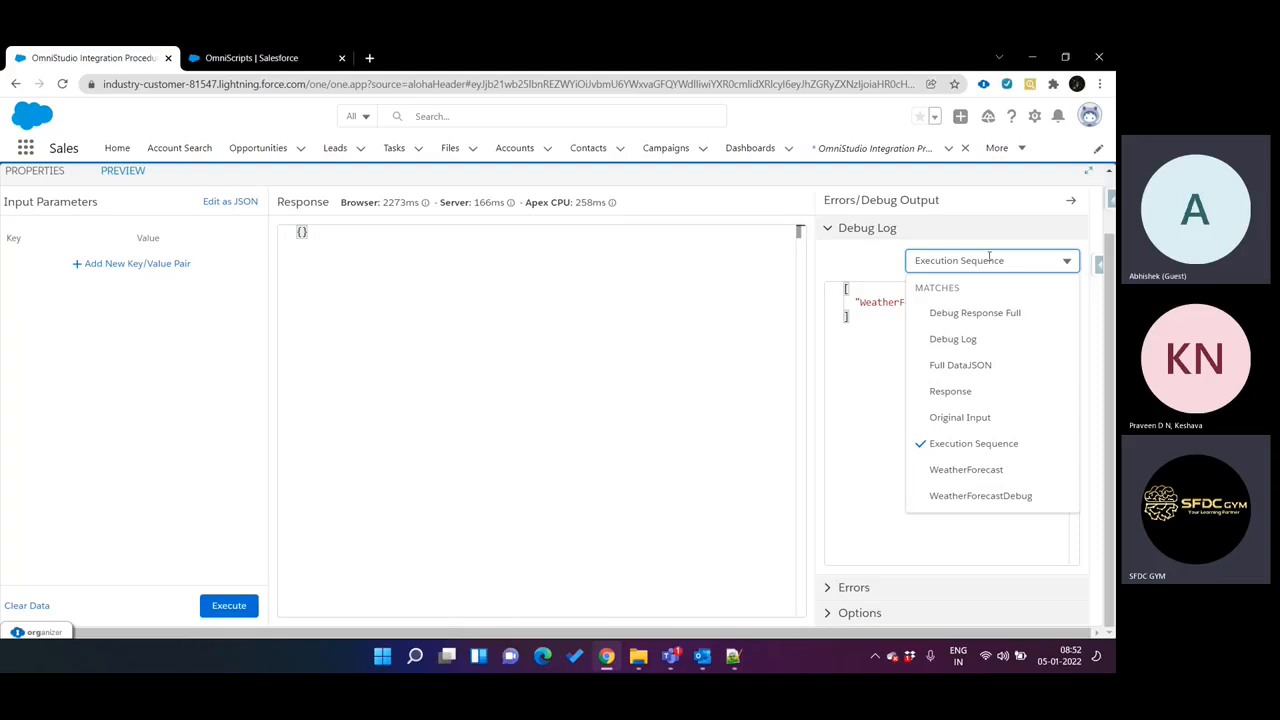
click(983, 469)
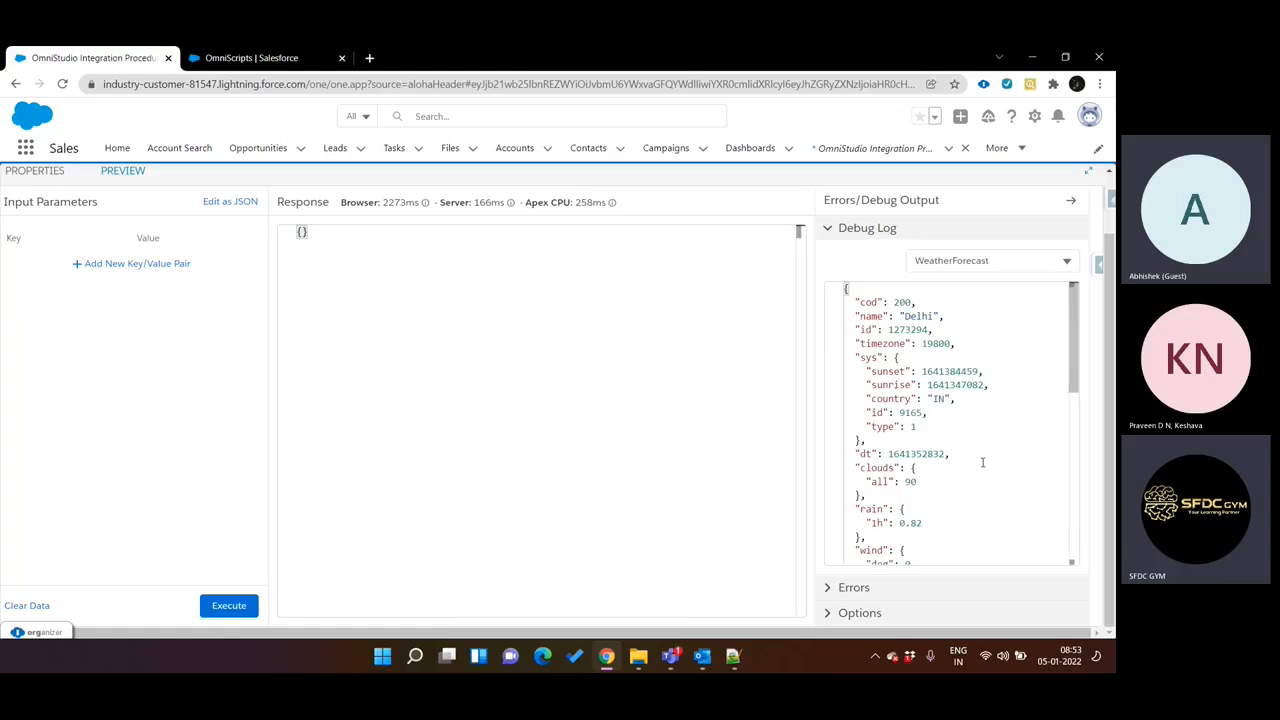
scroll(916, 310, down, 1)
scroll(918, 326, down, 2)
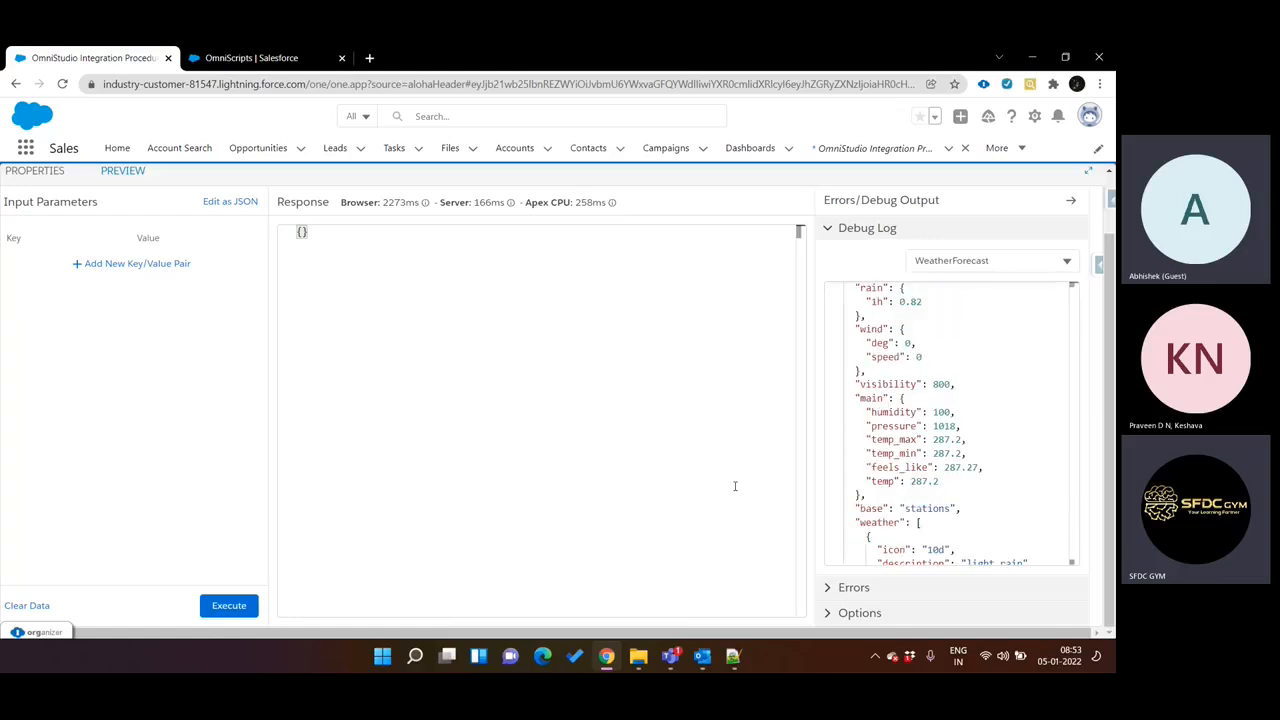
scroll(940, 432, down, 1)
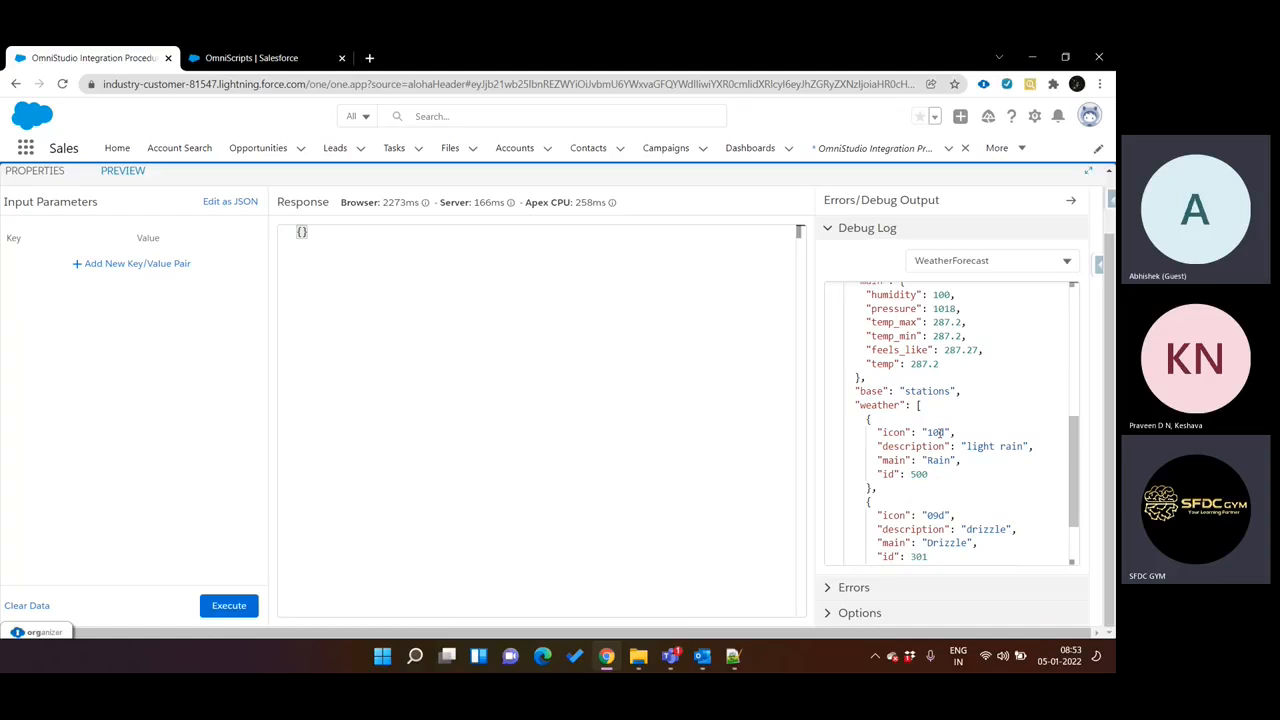
Find the Postman app on the computer and switch to it.
click(383, 655)
text(o)
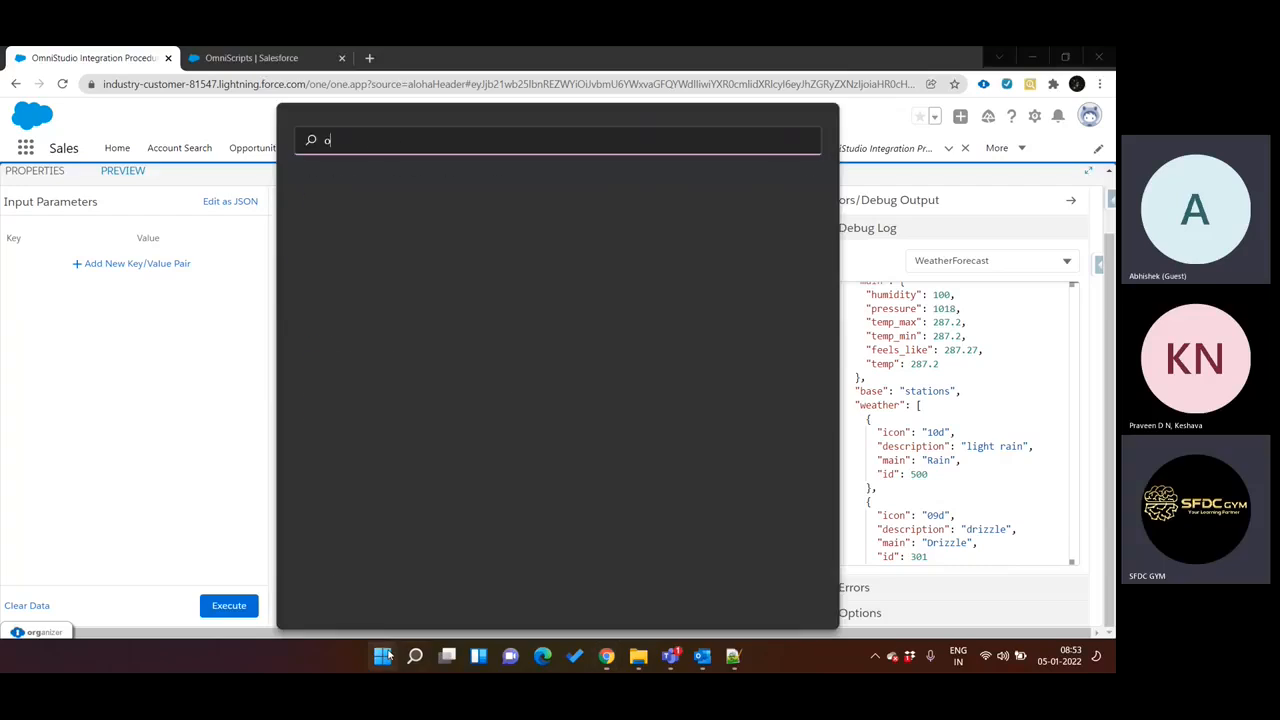
text(n)
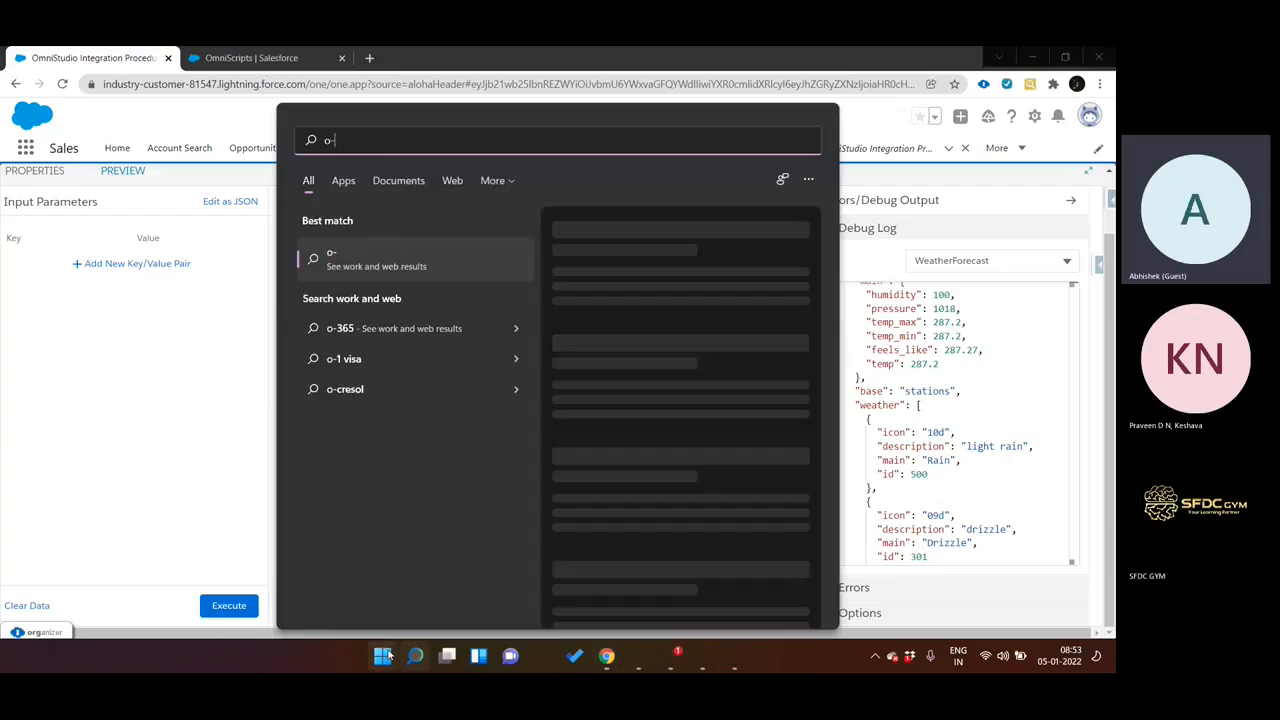
key(BackSpace)
key(BackSpace)
text(postman)
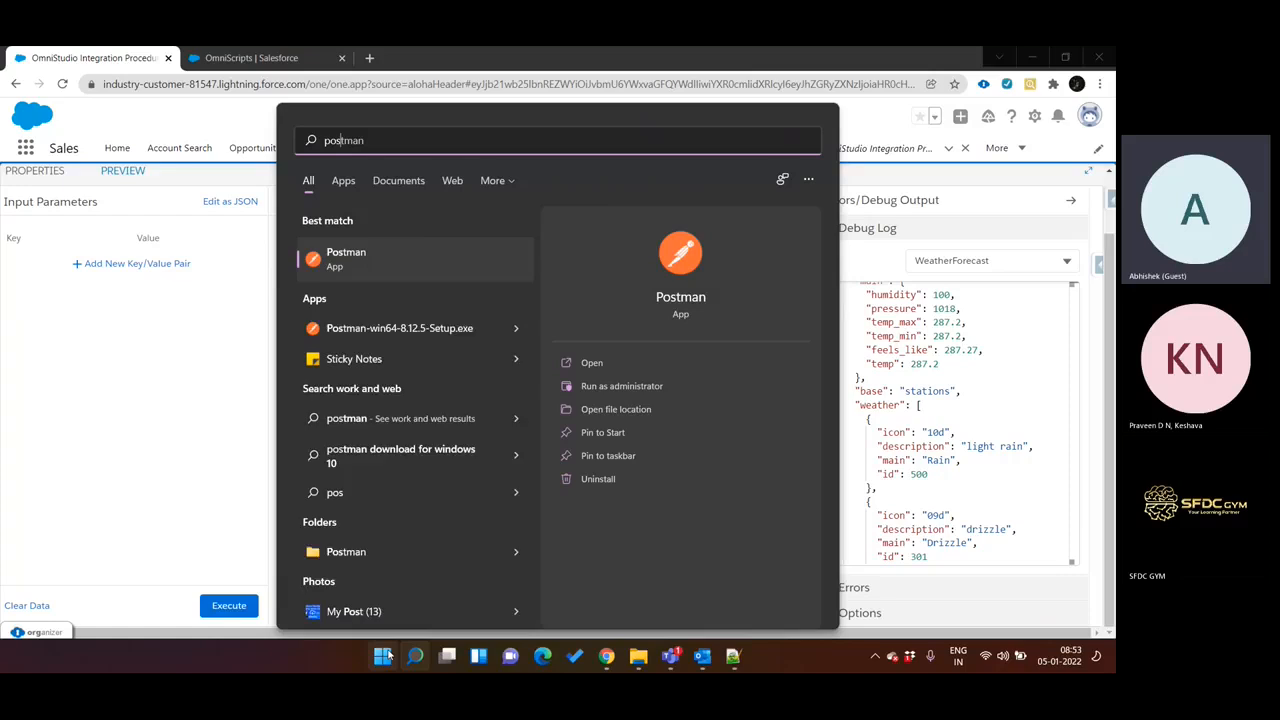
key(Escape)
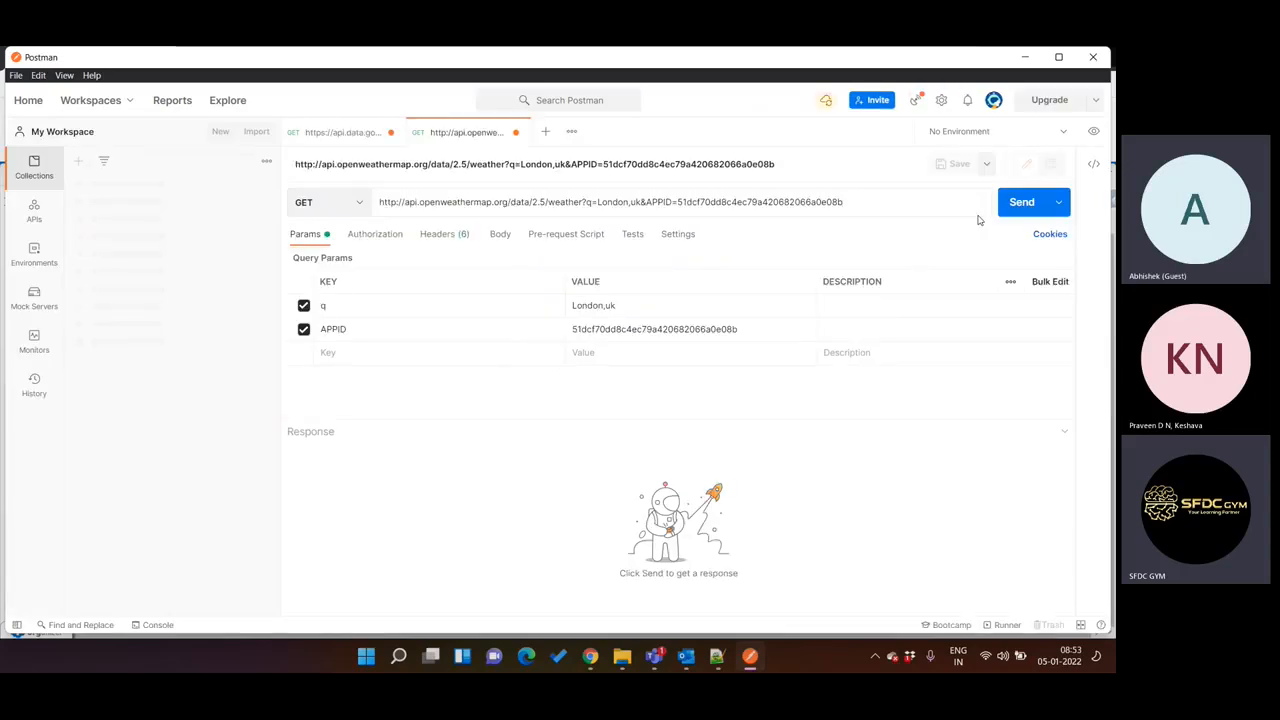
Send the OpenWeatherMap GET request for London,uk, look through its response body and return to Salesforce to compare the WeatherForecast output.
click(1005, 208)
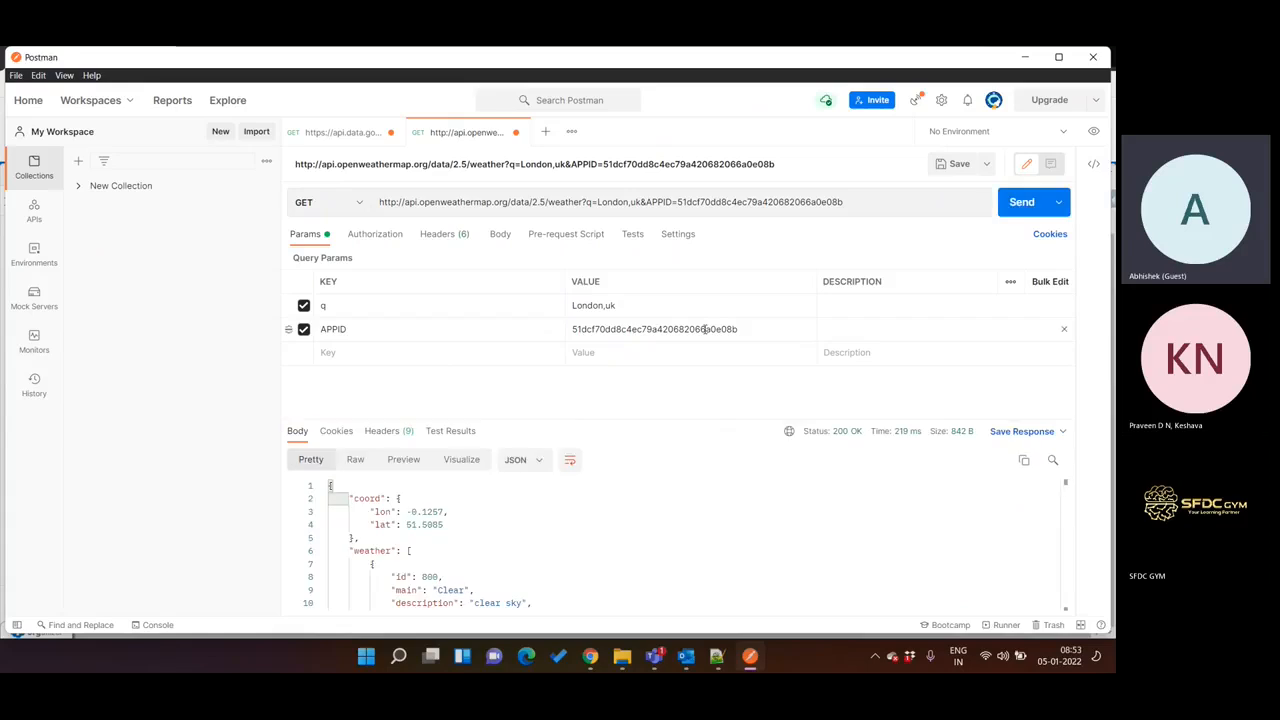
scroll(447, 501, down, 8)
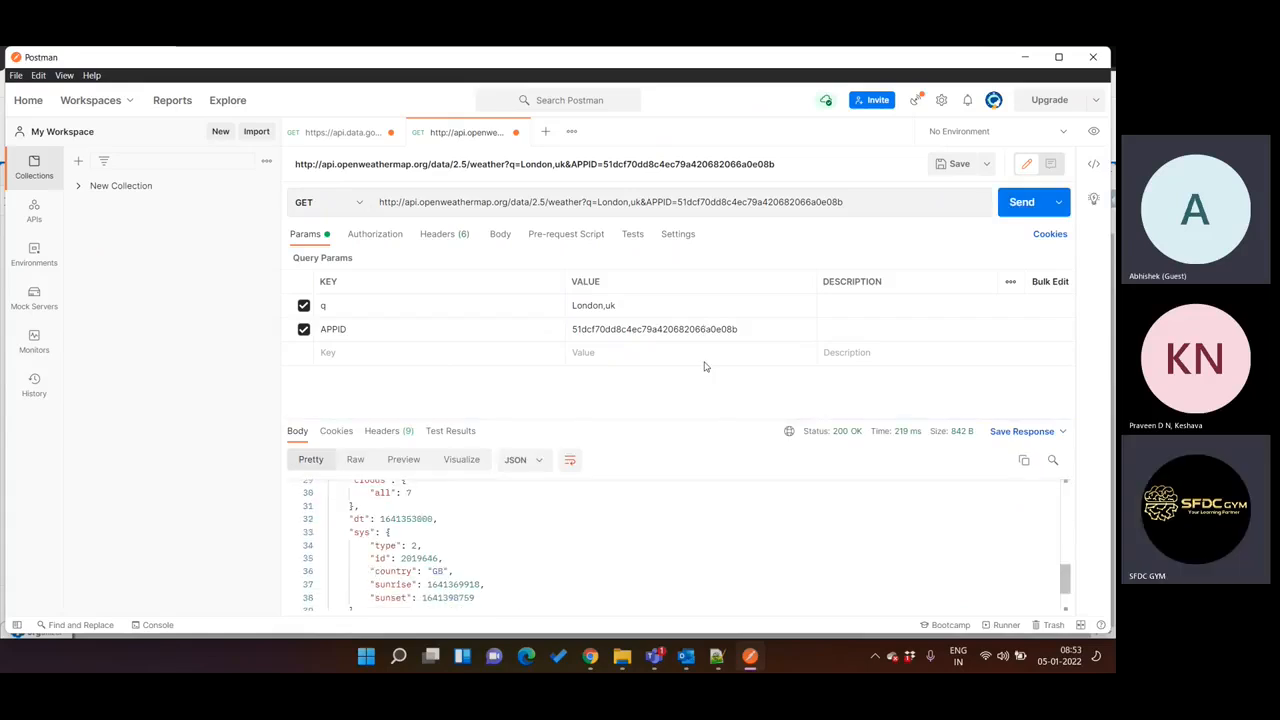
click(1024, 57)
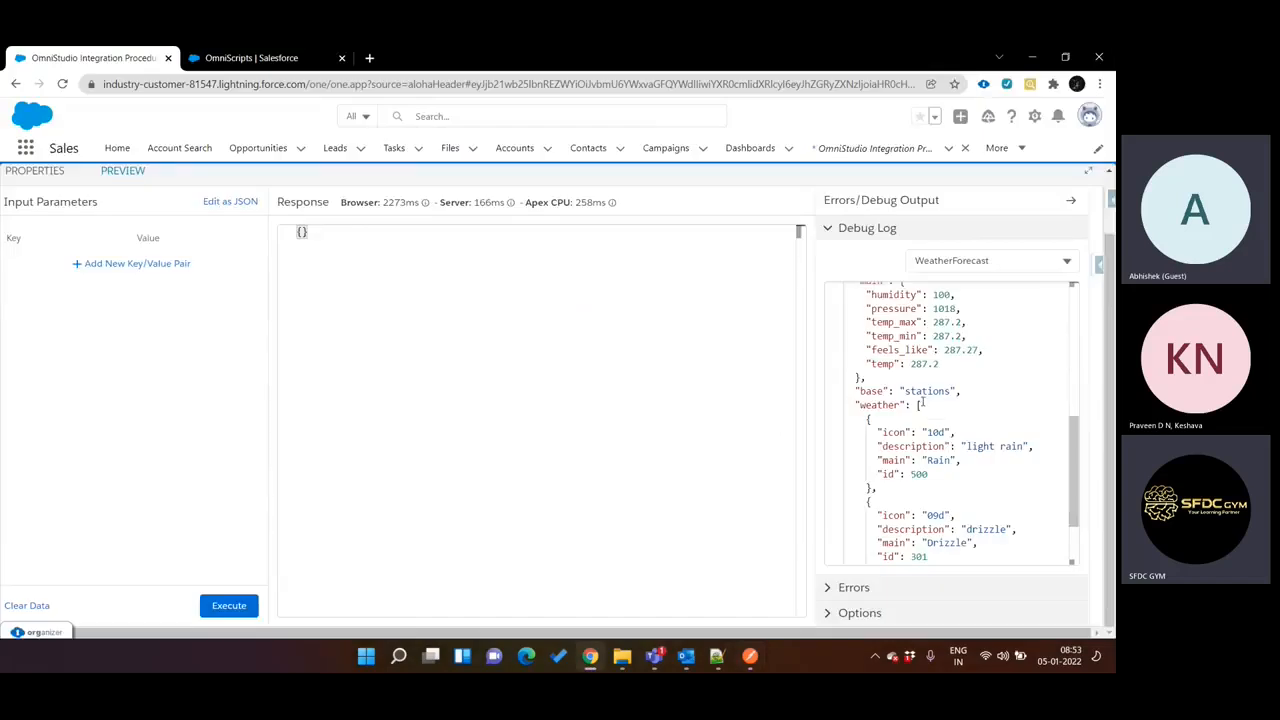
scroll(921, 400, up, 5)
scroll(921, 400, up, 3)
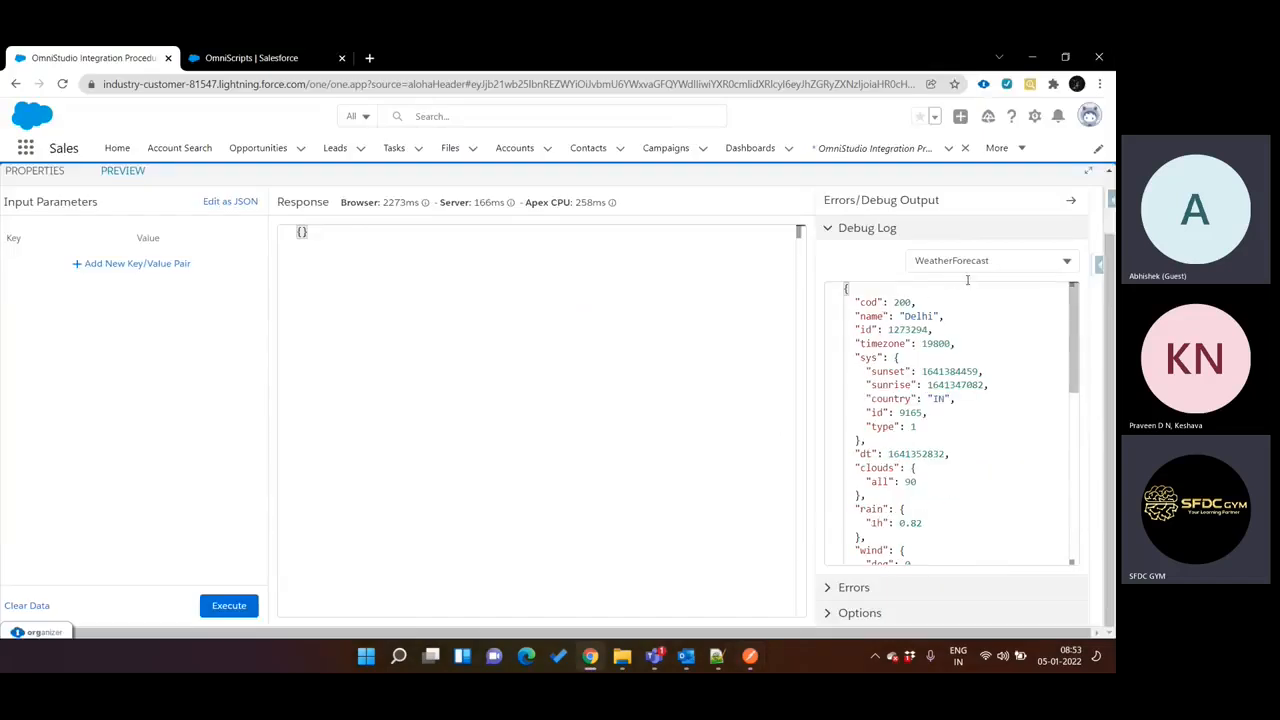
Show the WeatherForecastDebug output and examine its endpoint and headers.
click(957, 256)
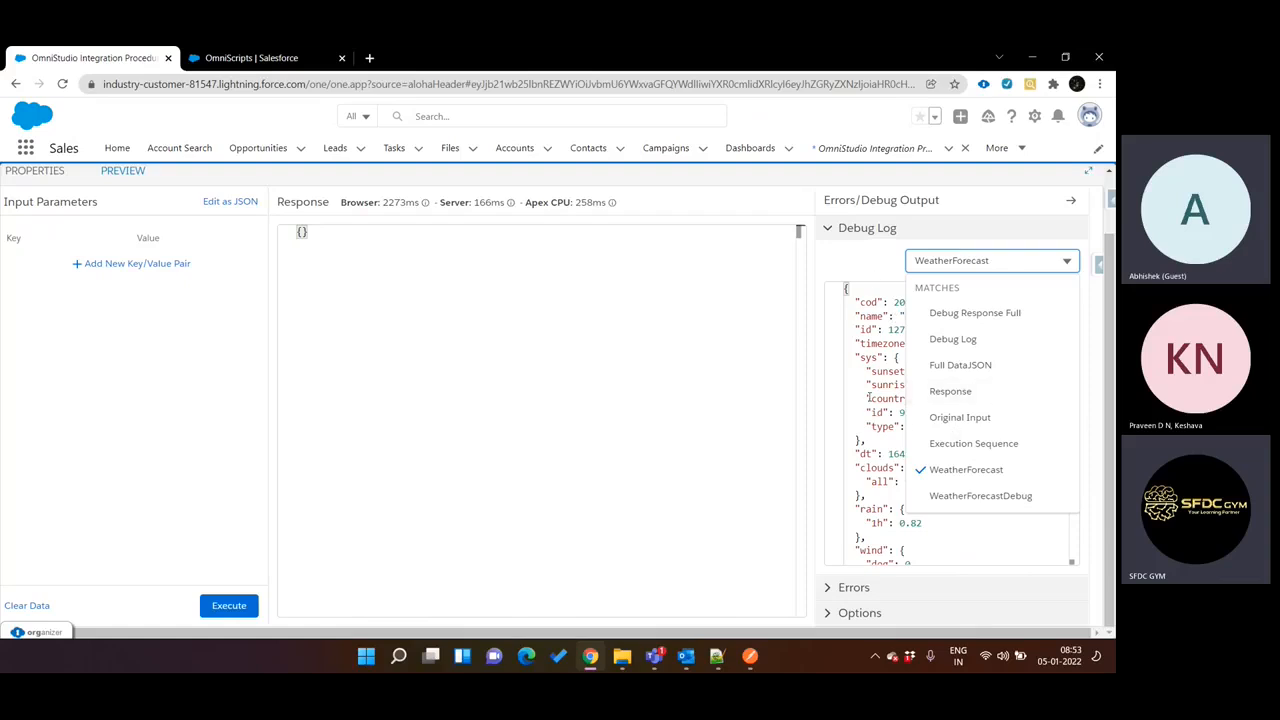
click(988, 495)
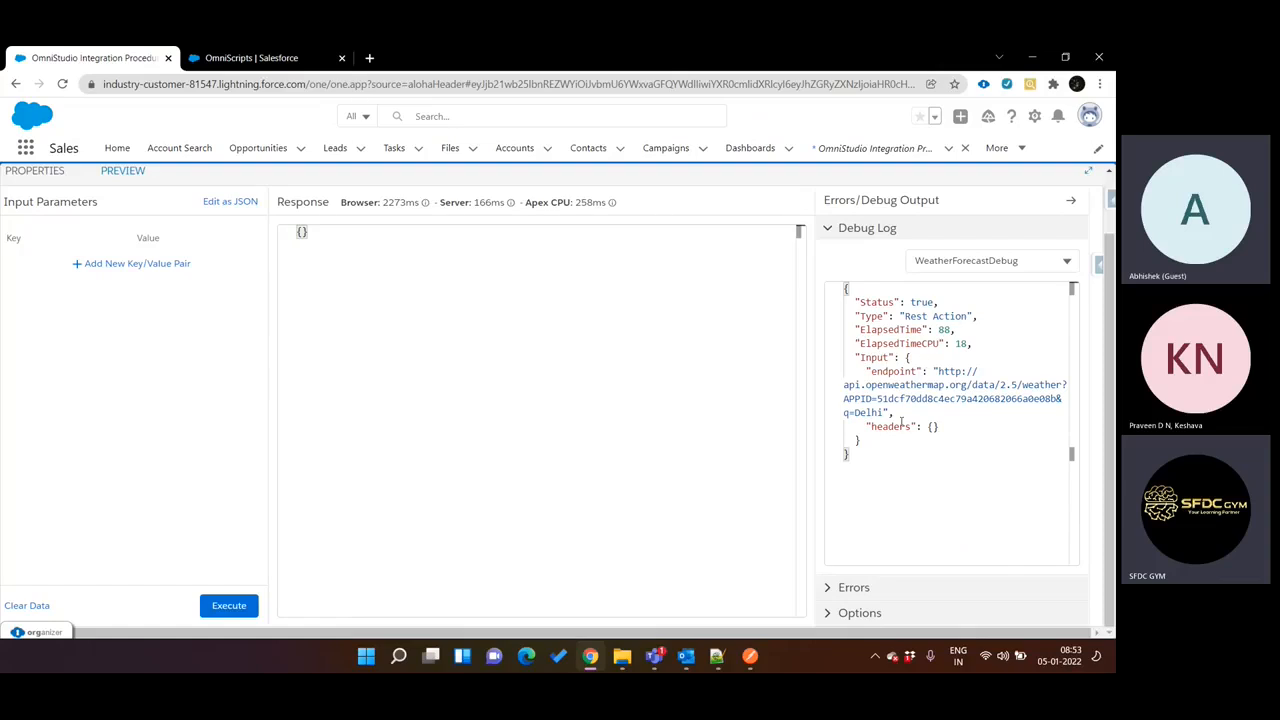
click(932, 426)
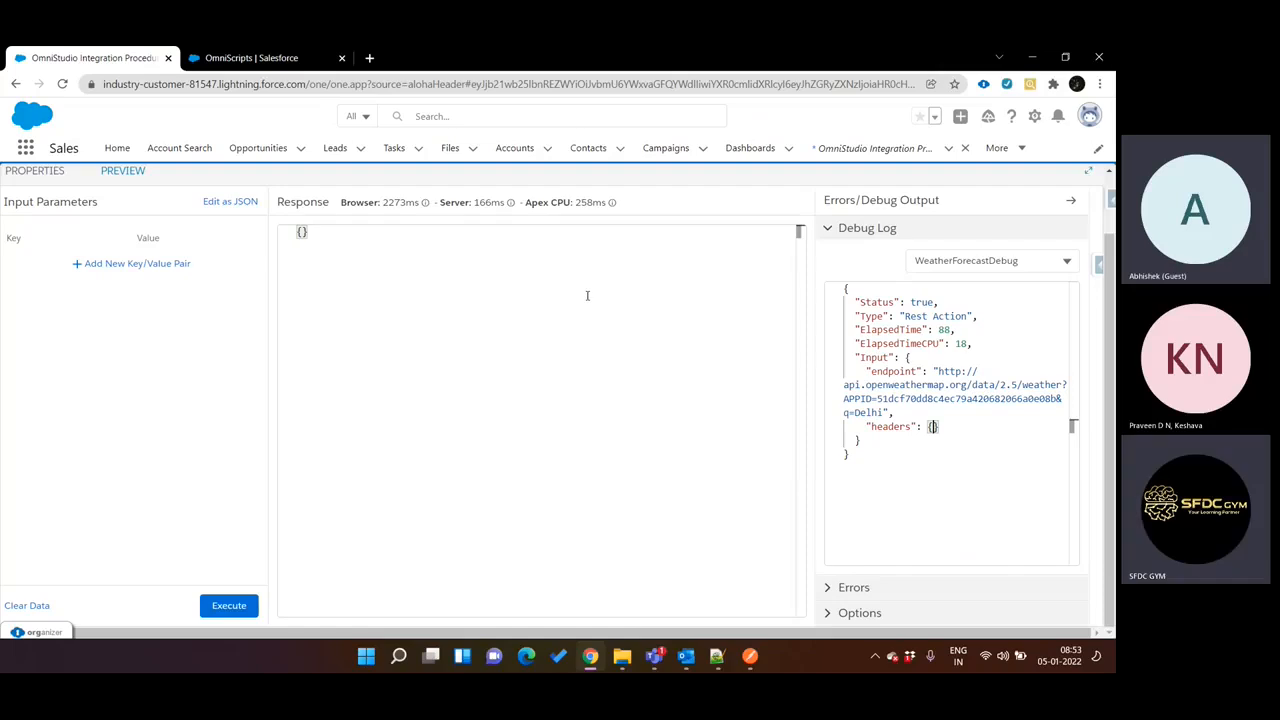
Check the Errors section of the preview output and return to the debug log.
click(937, 259)
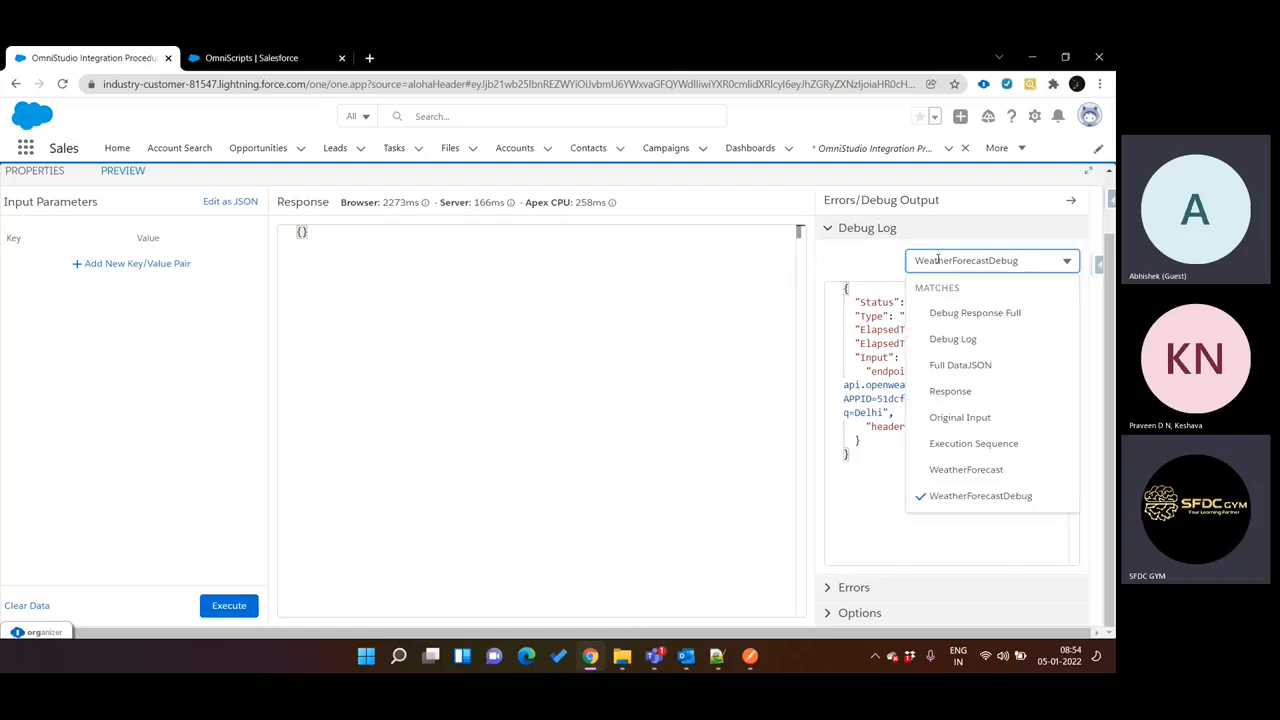
click(860, 587)
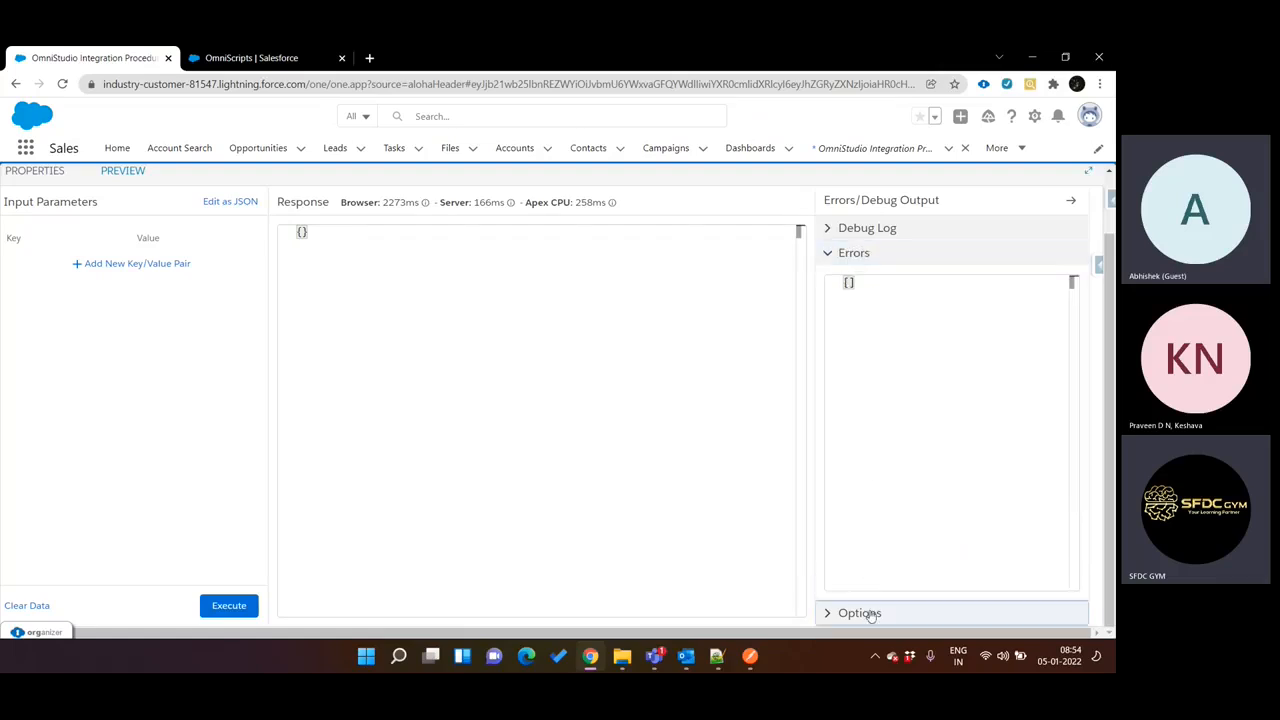
click(867, 228)
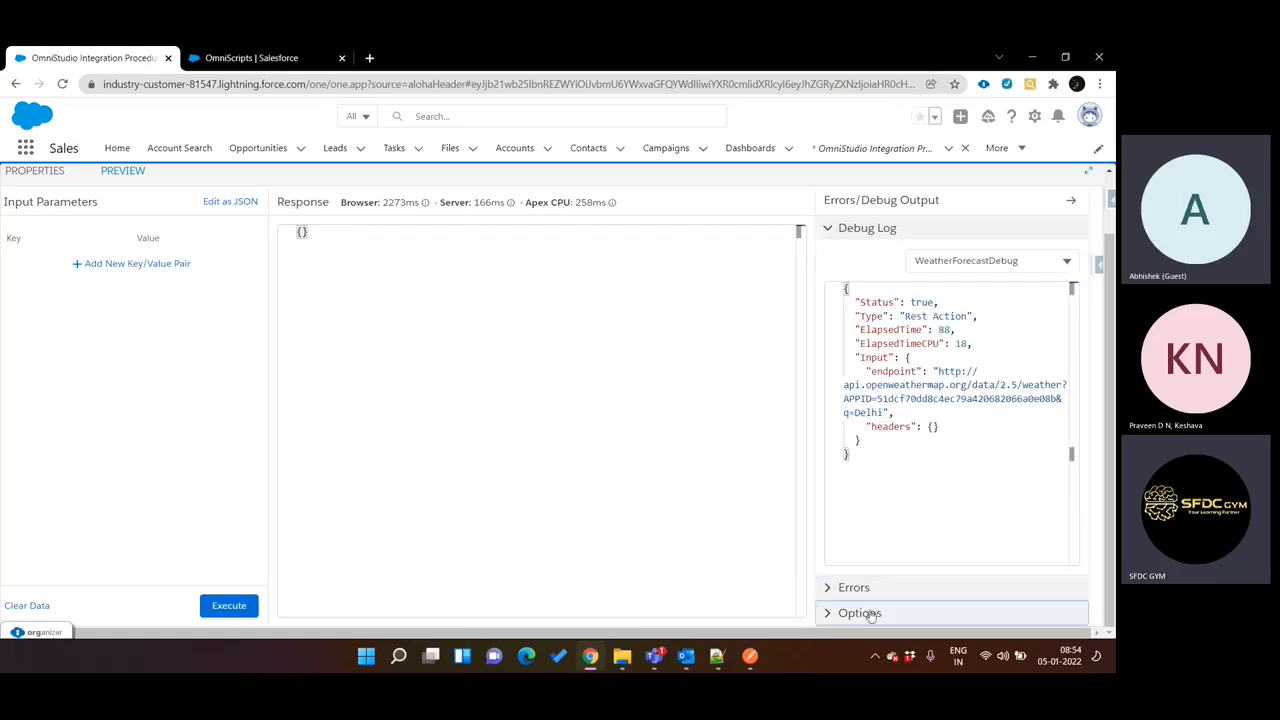
Show the Execution Sequence output in the debug log.
click(961, 261)
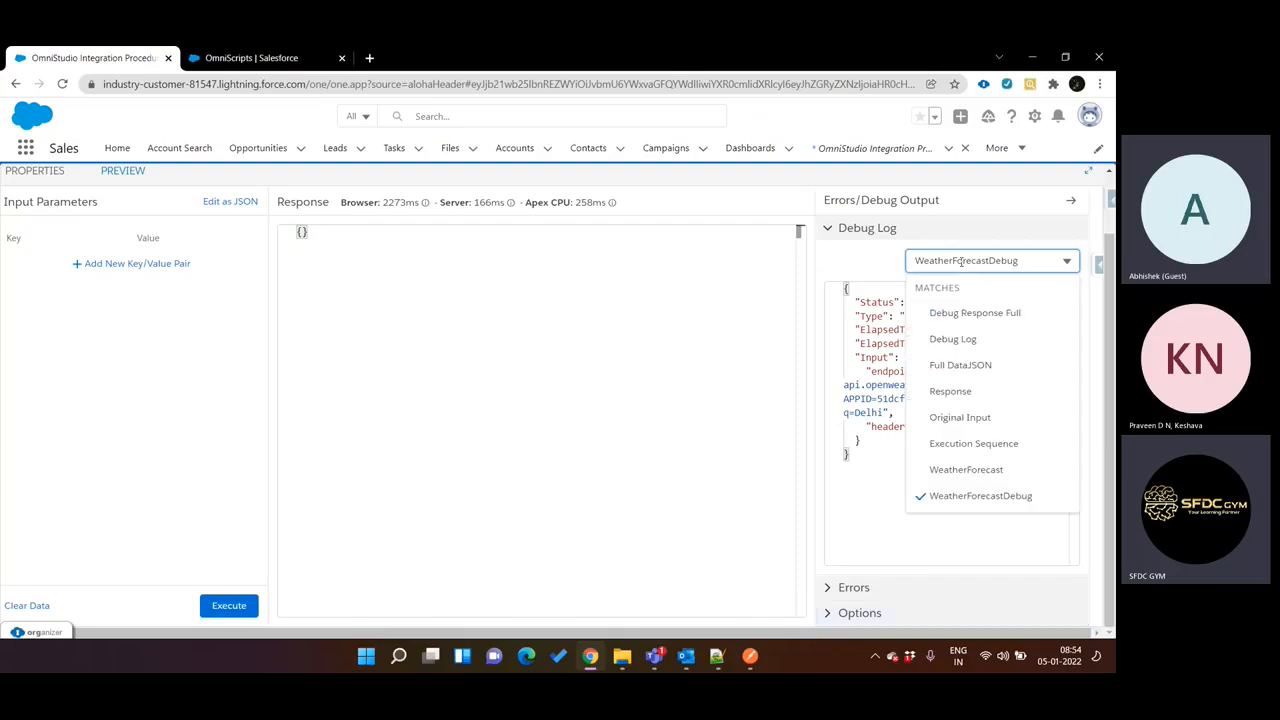
click(861, 427)
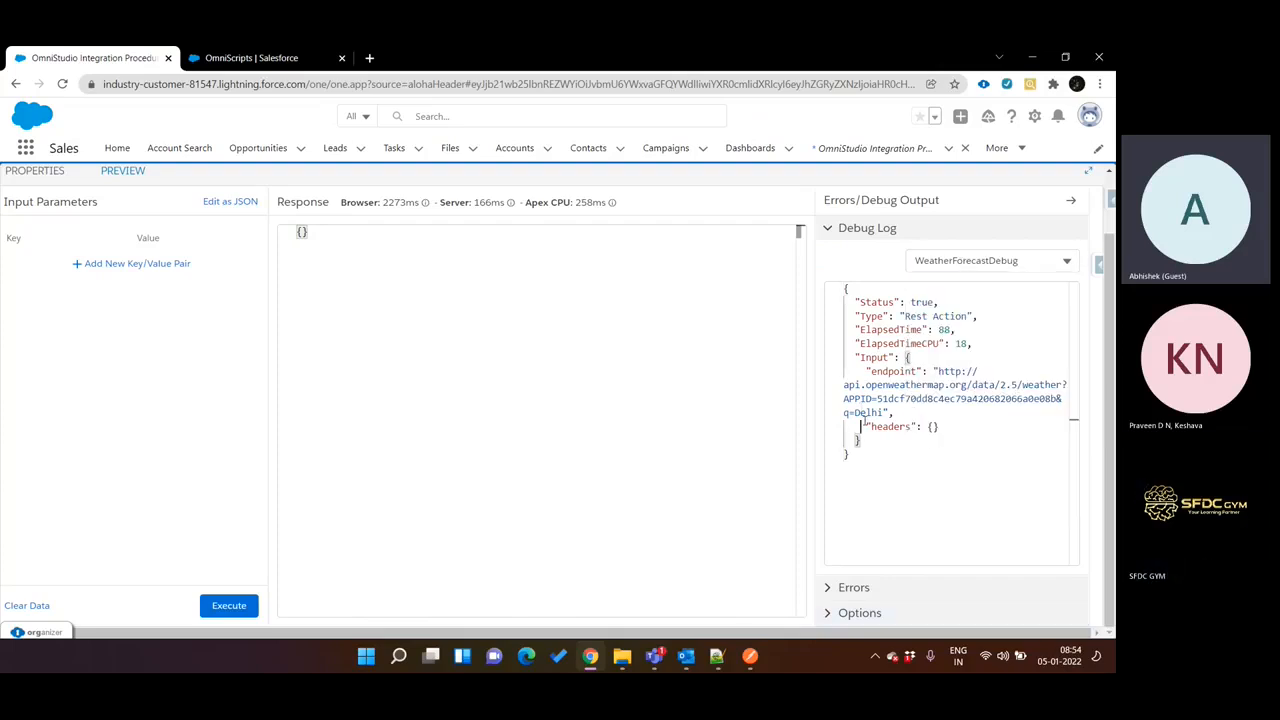
click(995, 256)
click(972, 446)
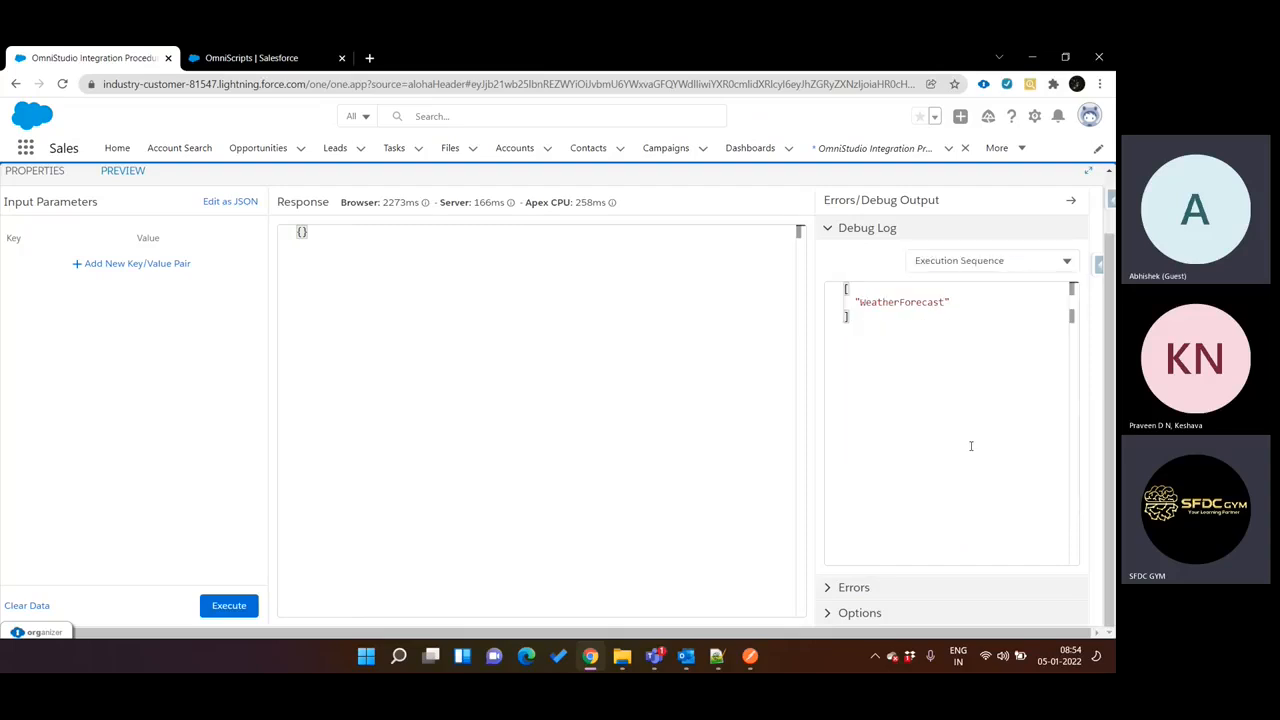
Show the WeatherForecast output in the debug log and read through its Delhi weather data.
click(1019, 260)
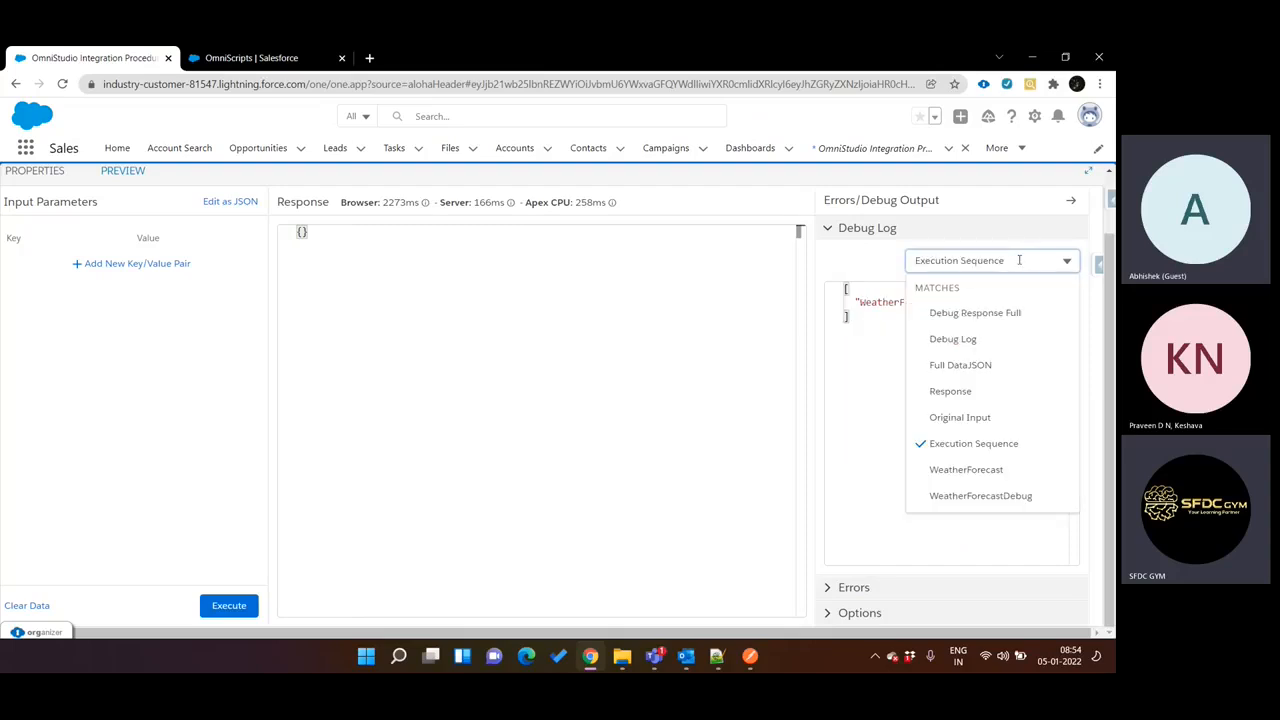
click(978, 470)
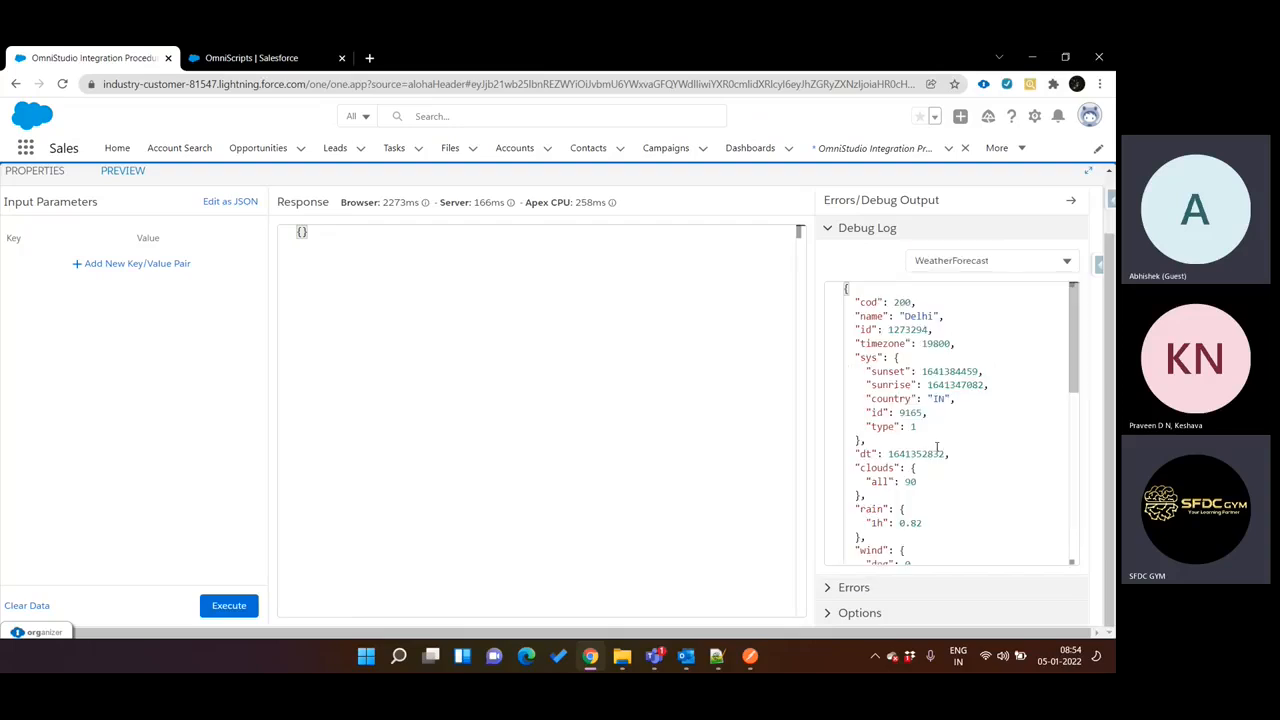
click(991, 259)
click(896, 397)
scroll(896, 397, down, 4)
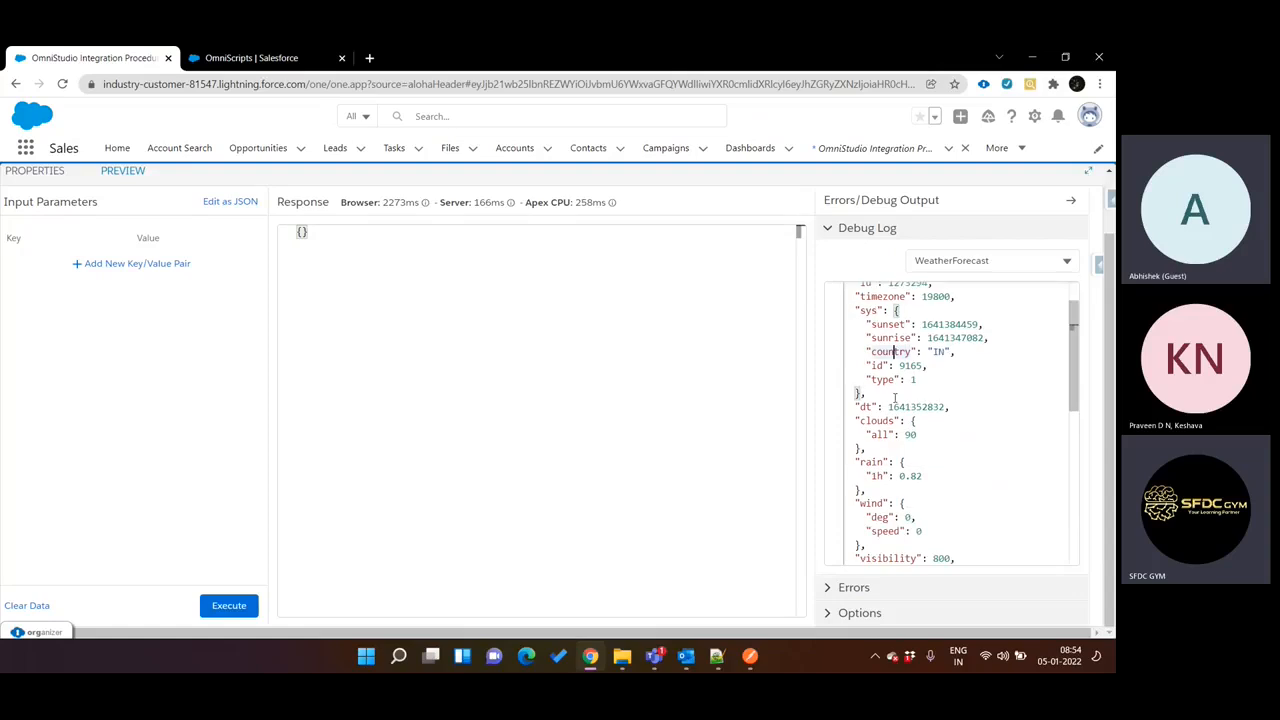
scroll(896, 397, down, 3)
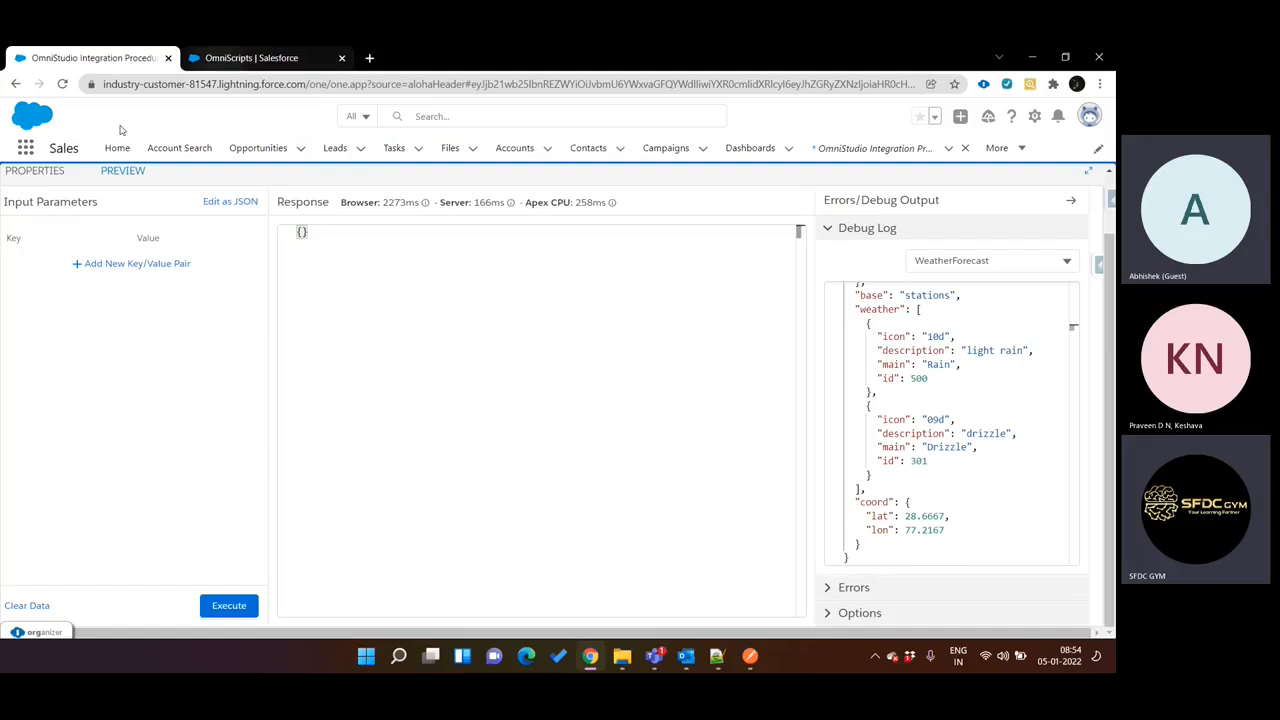
Duplicate the browser tab that holds the weather forecast integration procedure.
click(242, 56)
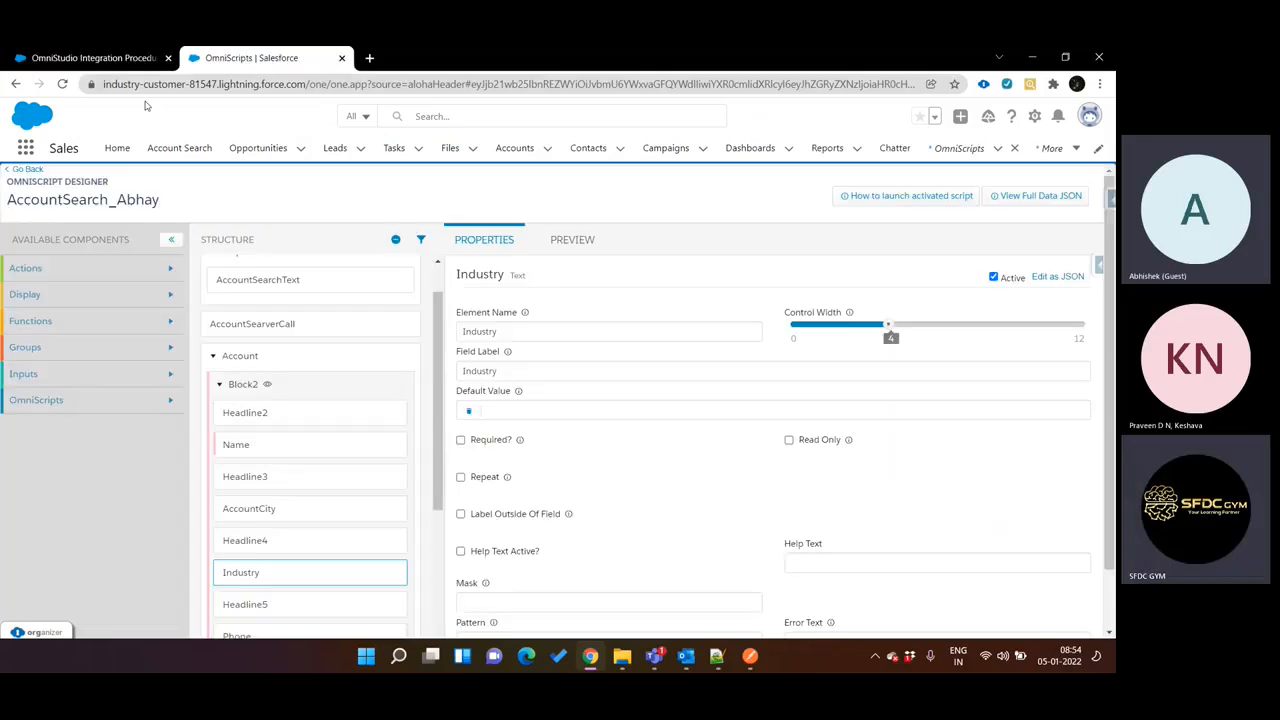
click(90, 58)
click(244, 58)
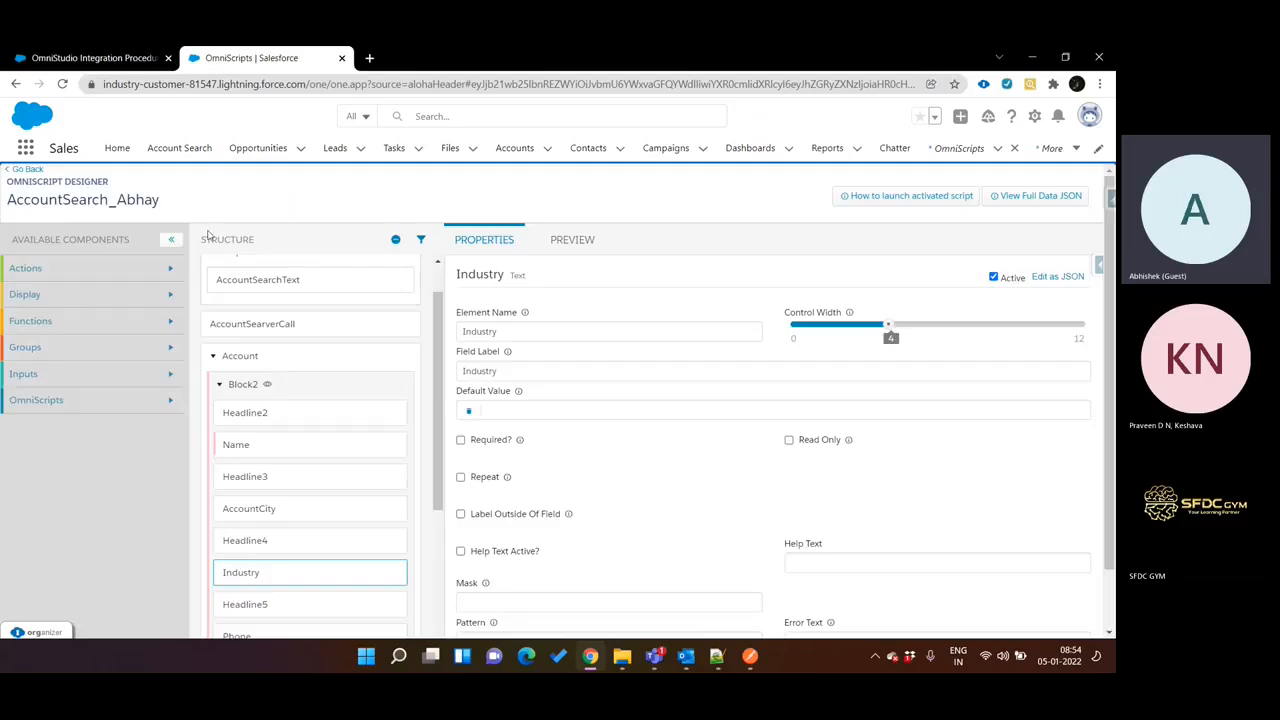
click(138, 60)
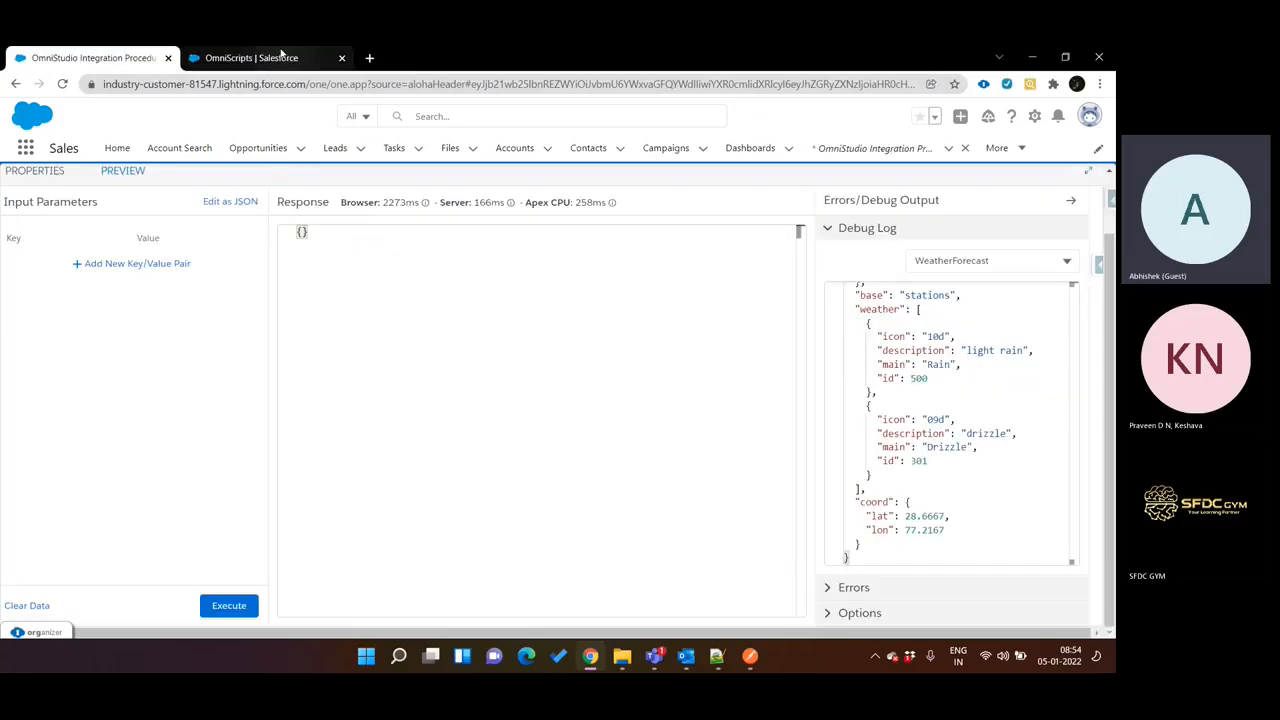
right_click(145, 53)
click(206, 156)
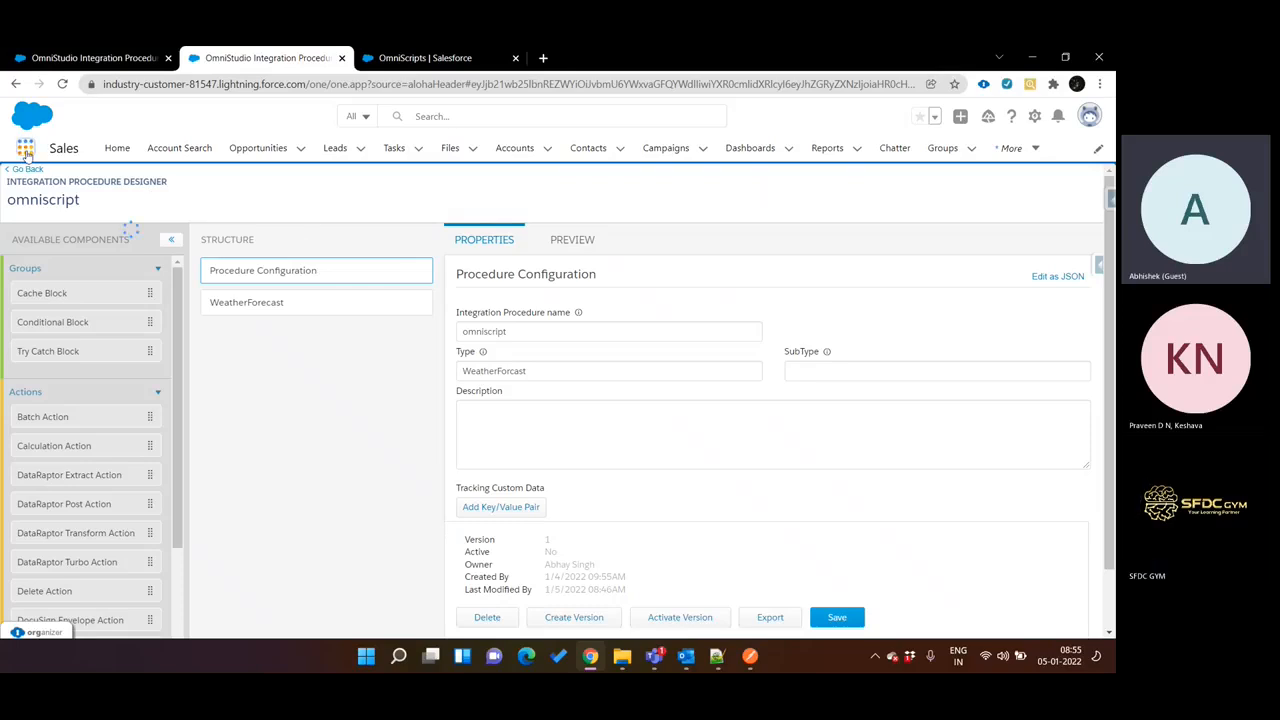
Search the available apps and items for "integr" and open OmniStudio Integration Procedures.
click(25, 150)
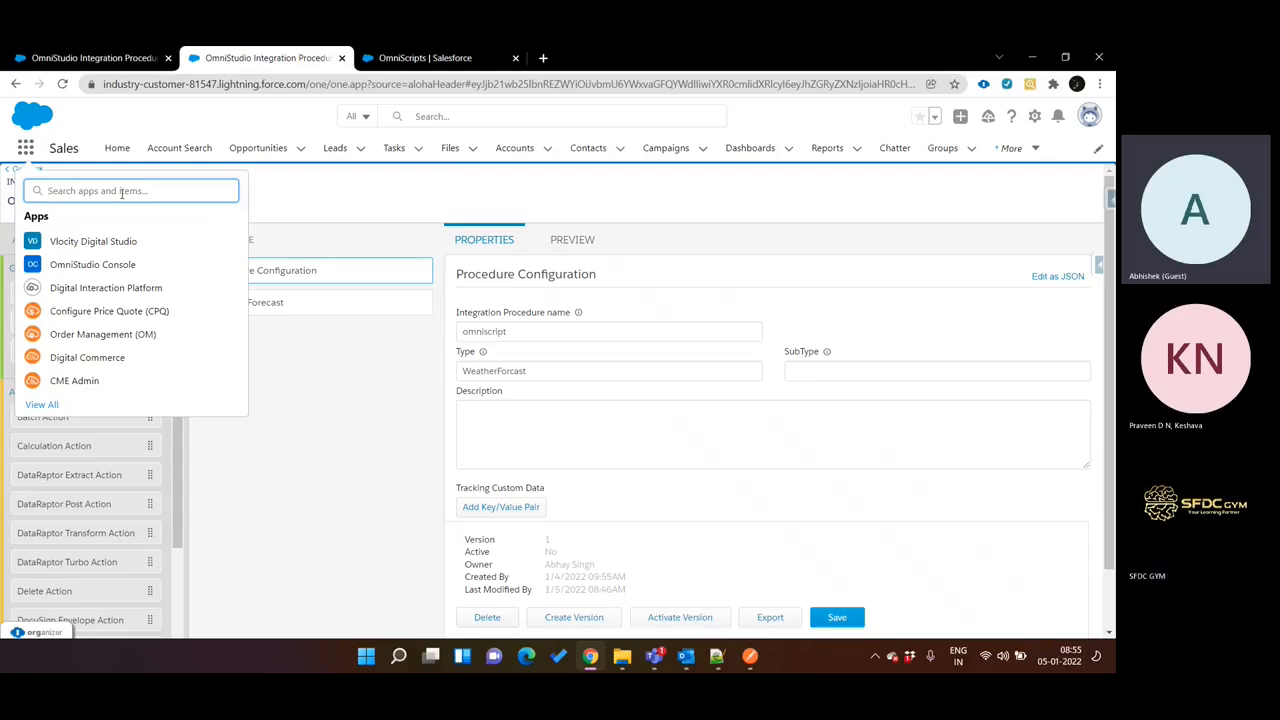
text(int)
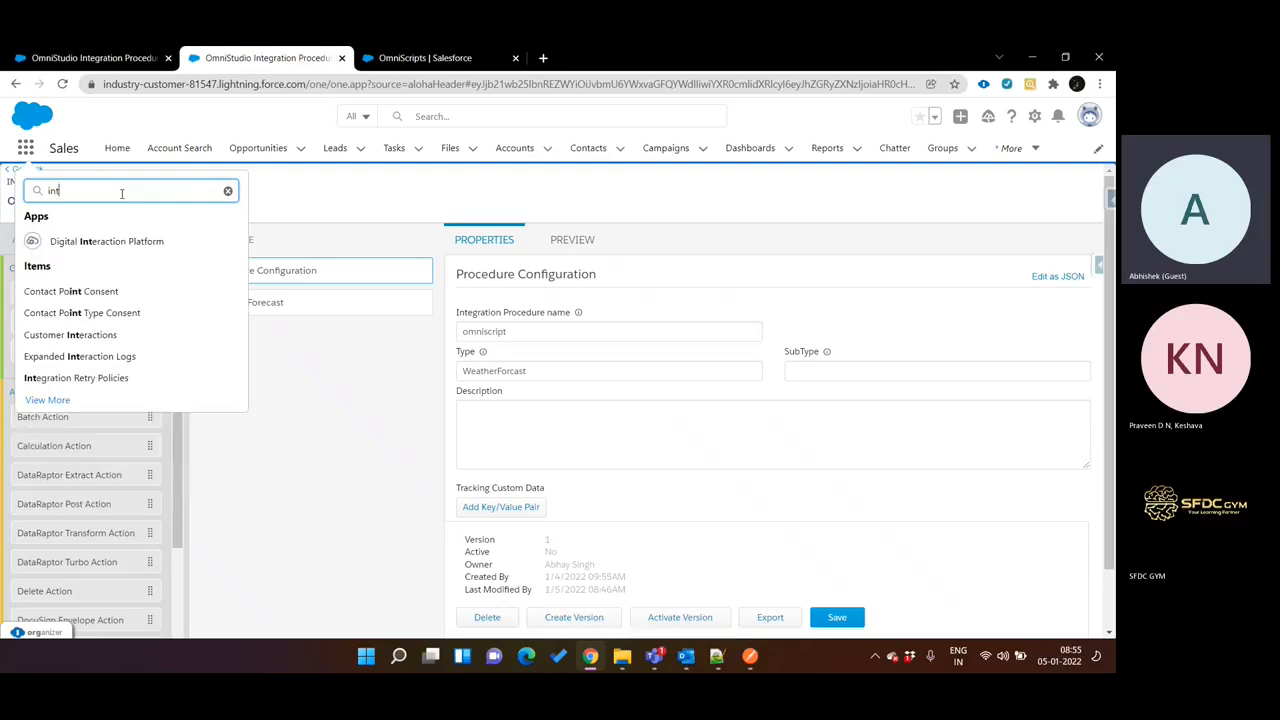
text(egr)
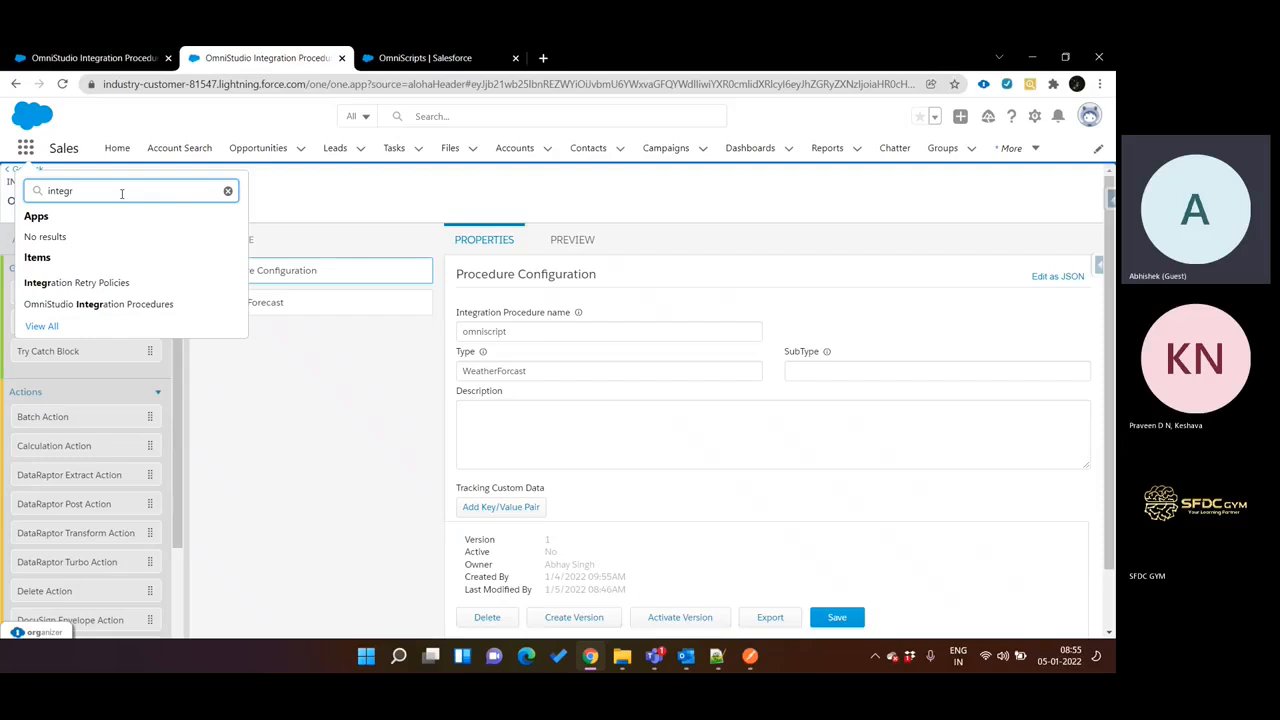
click(146, 311)
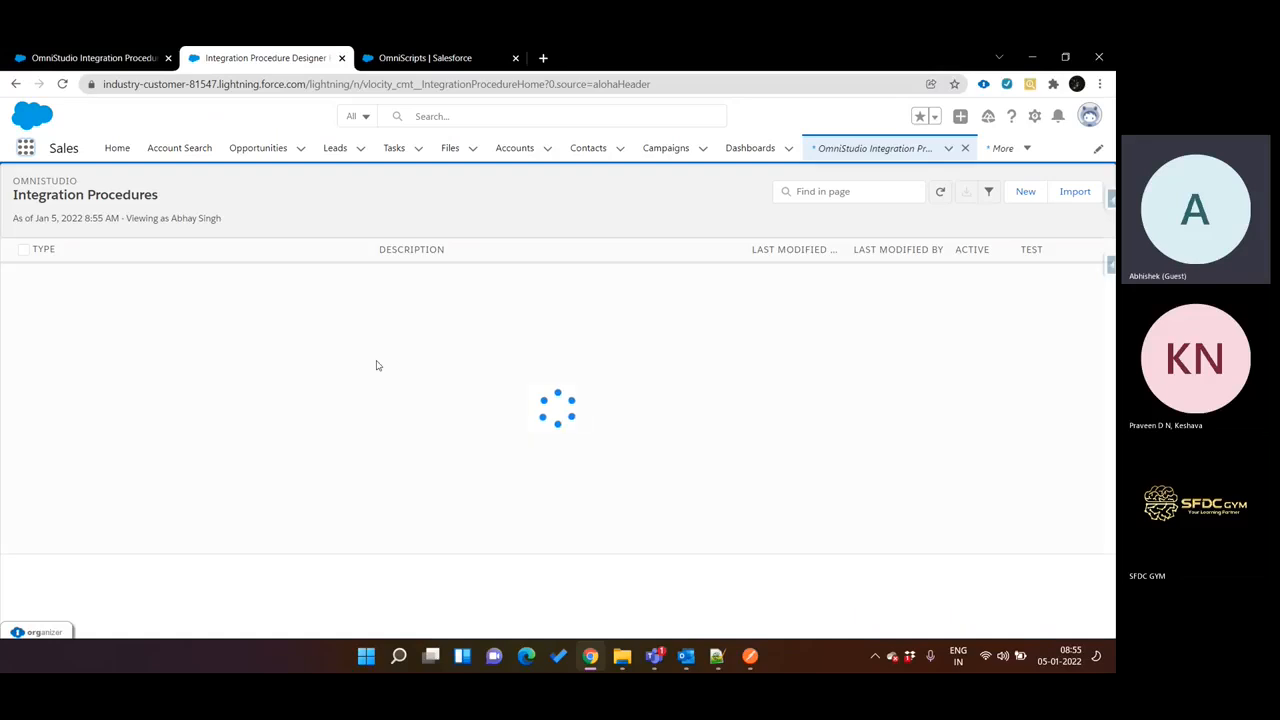
Create and save a new integration procedure, and name it "API Call".
click(1026, 191)
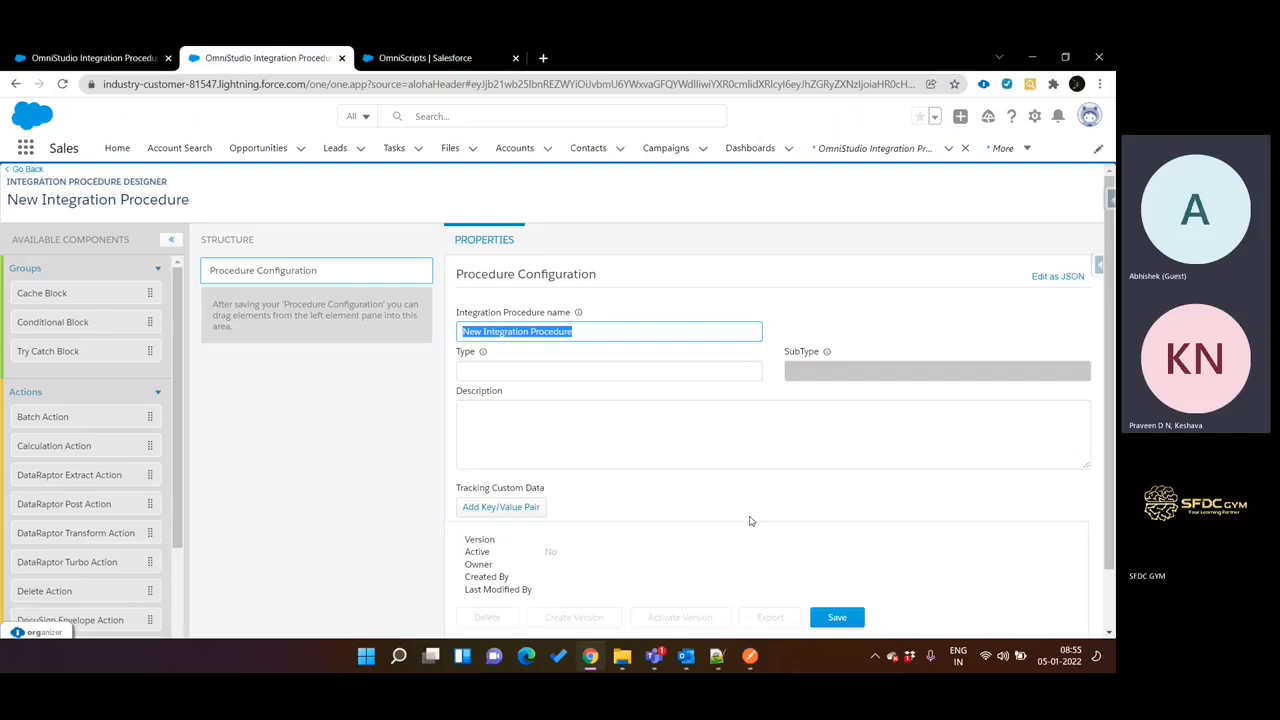
click(843, 616)
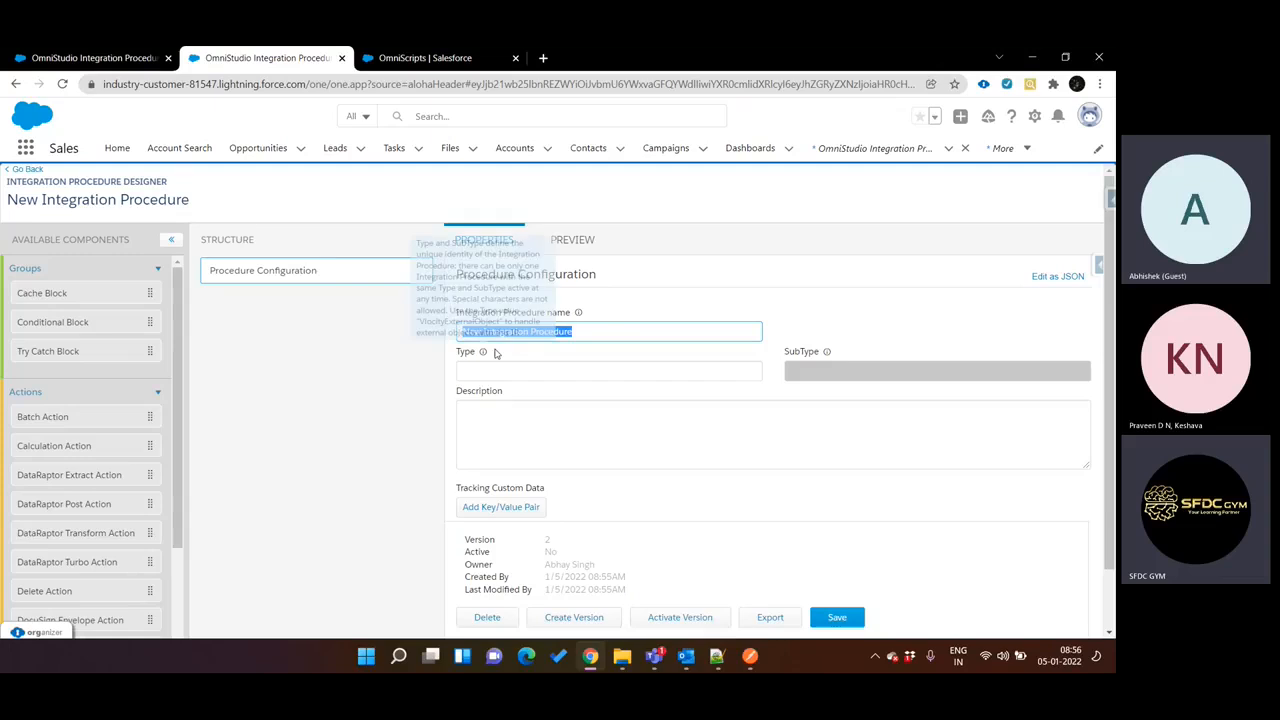
mouse_move(827, 352)
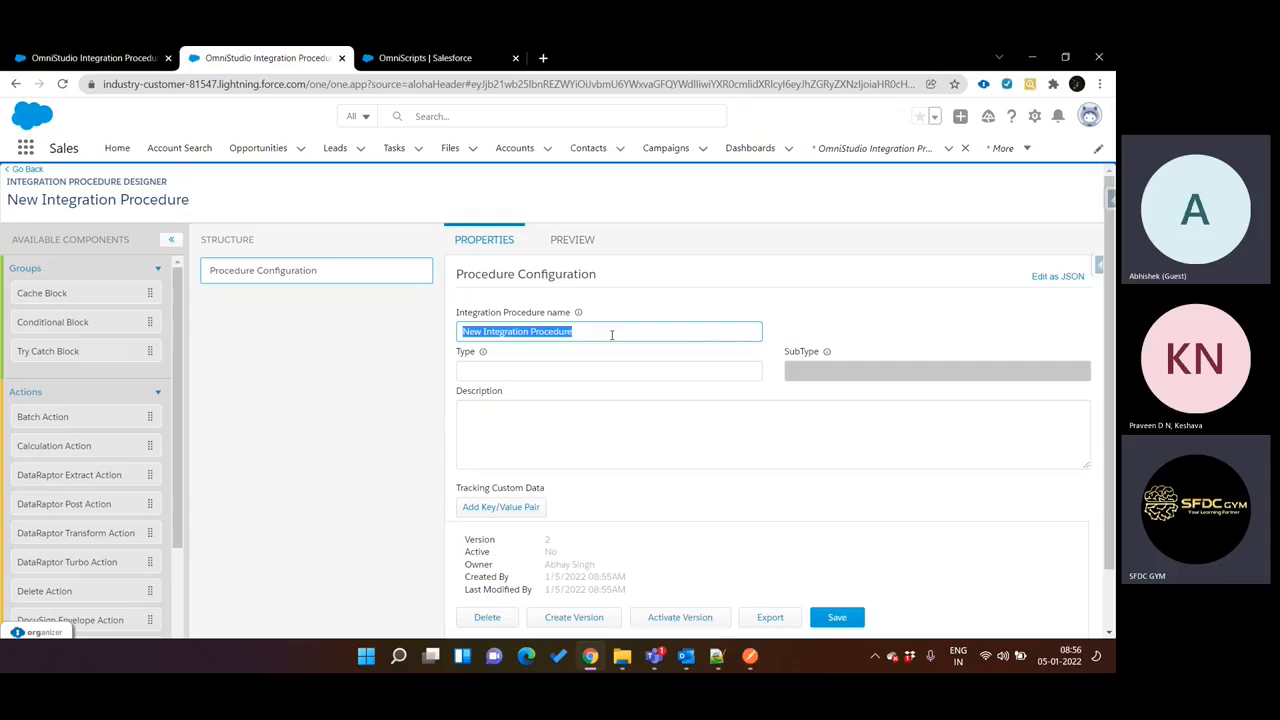
text(A)
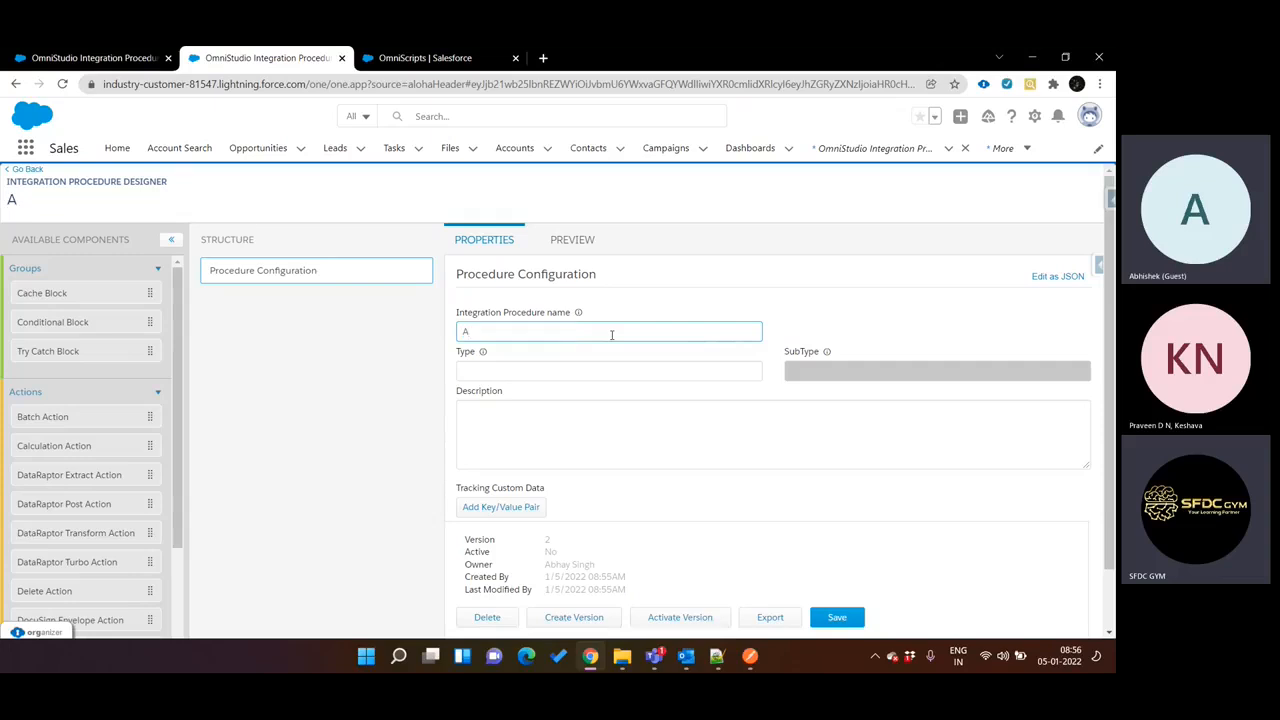
text(PI Ca)
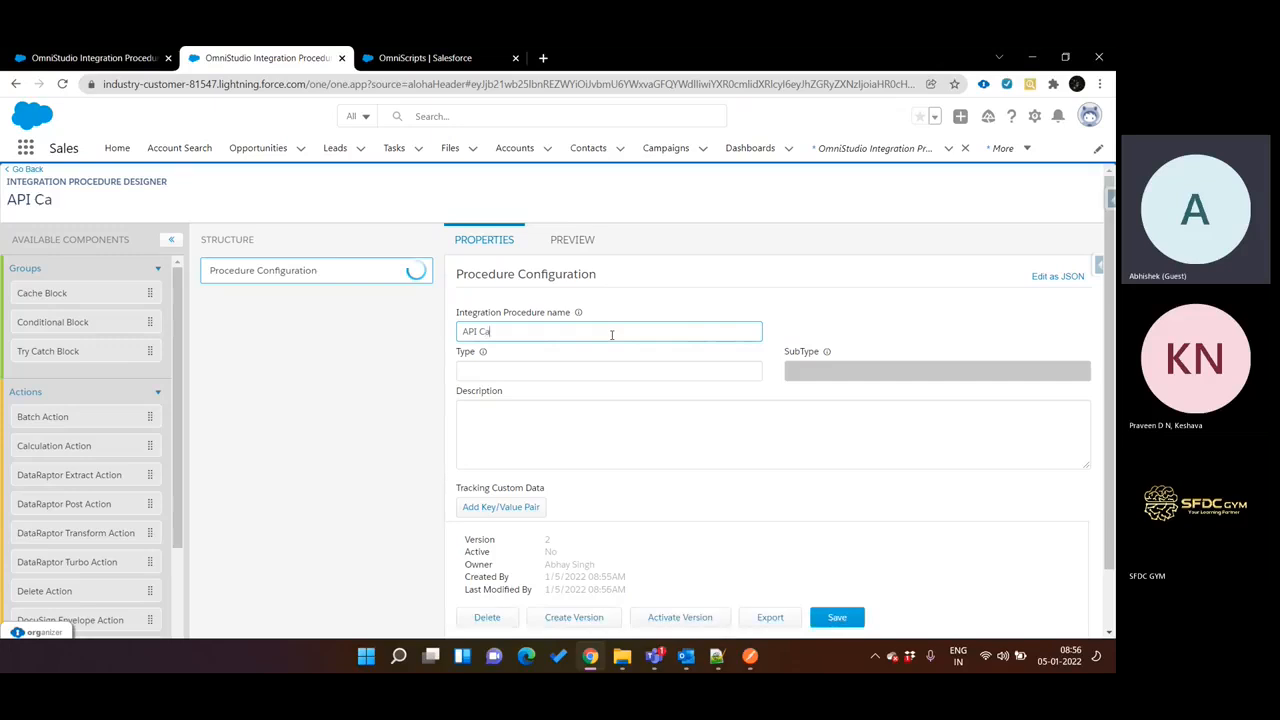
text(ll)
Set the procedure's type to "API" and its subtype to "Call", and save the configuration.
click(600, 368)
text(A)
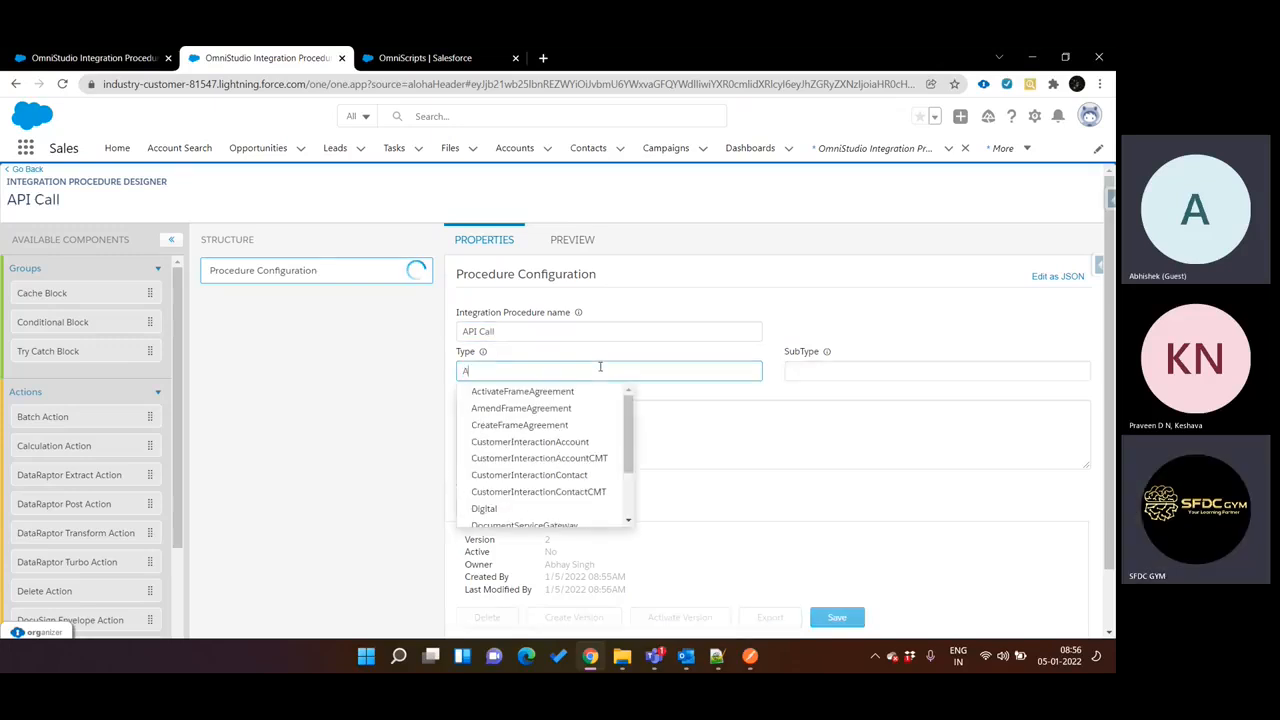
text(PI)
click(793, 366)
text(Call)
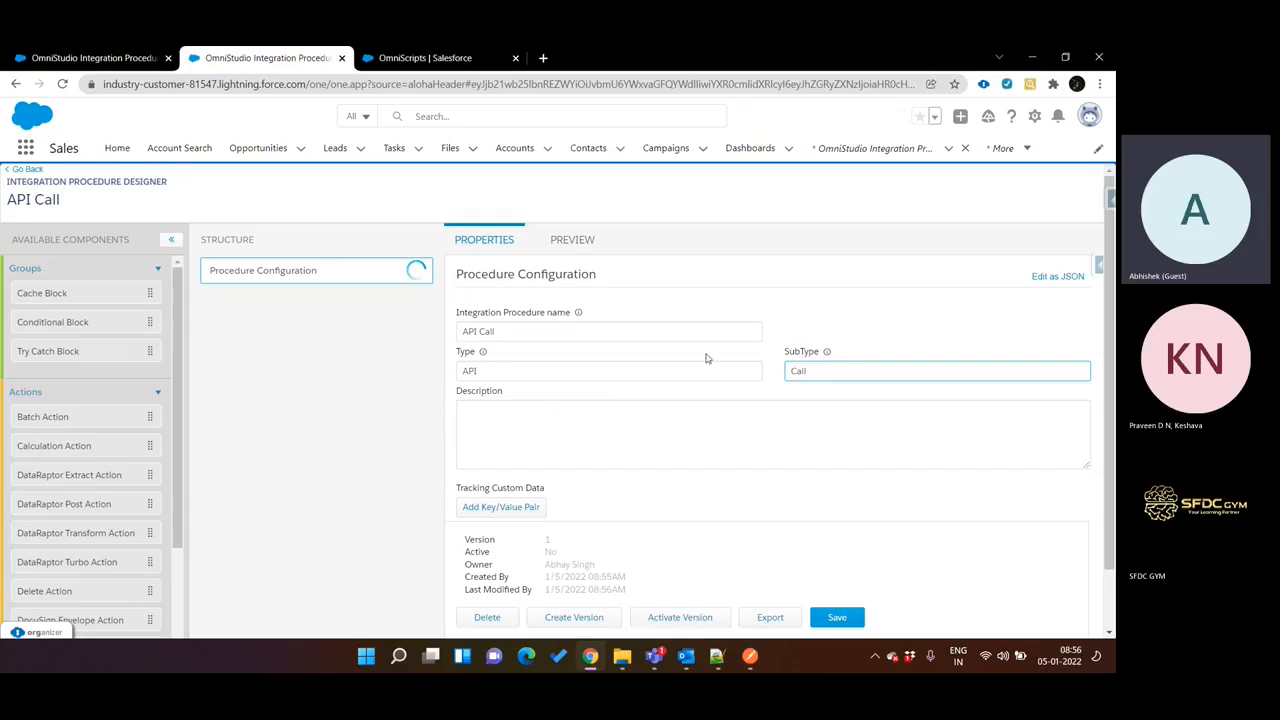
click(620, 371)
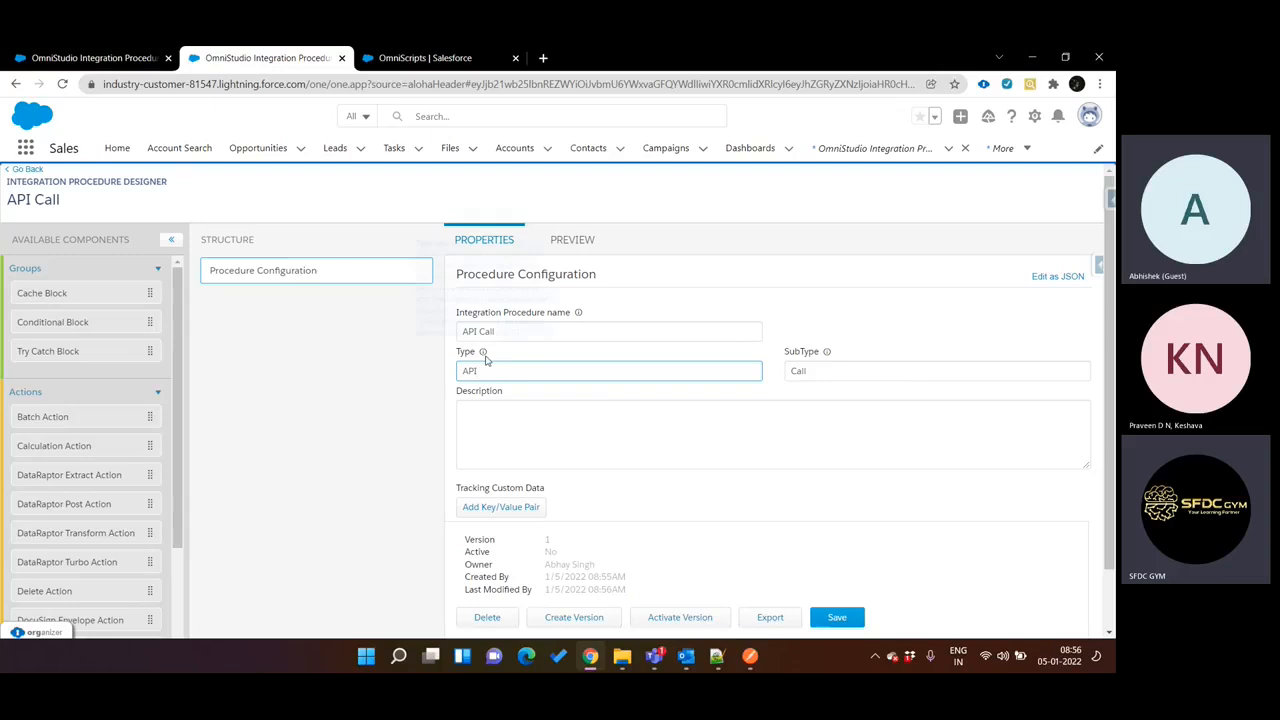
mouse_move(485, 358)
click(591, 432)
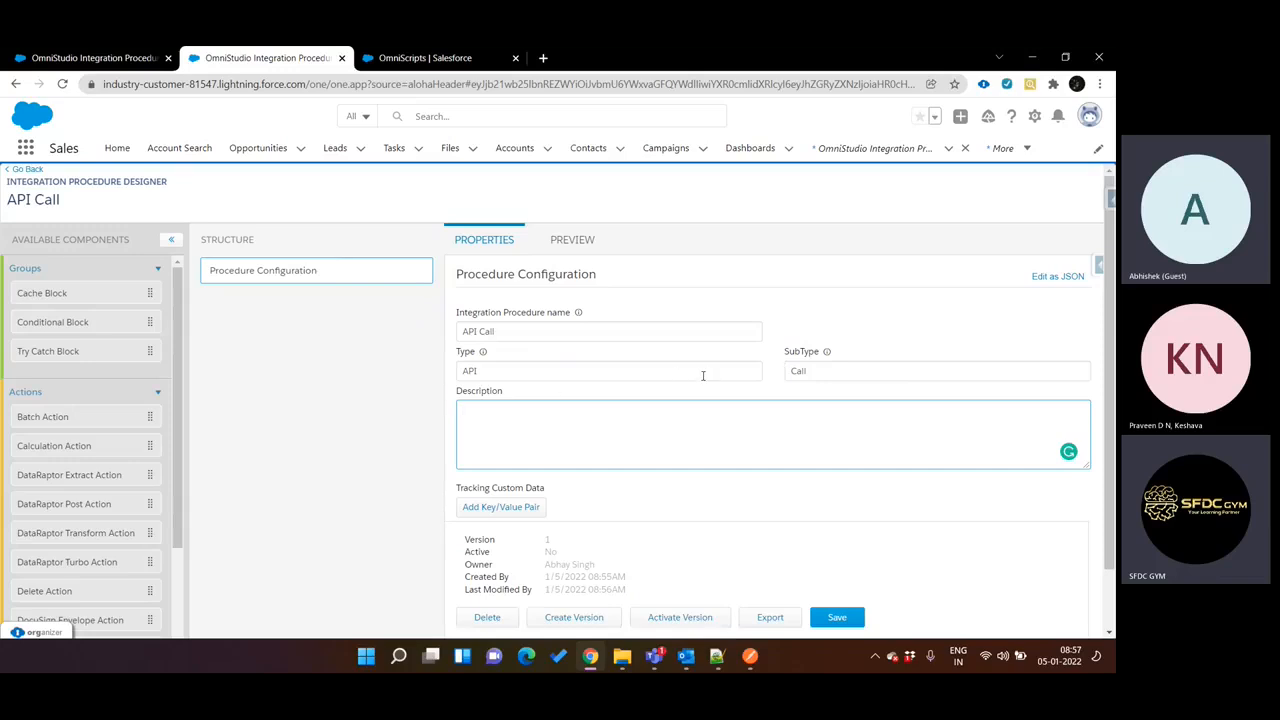
click(845, 617)
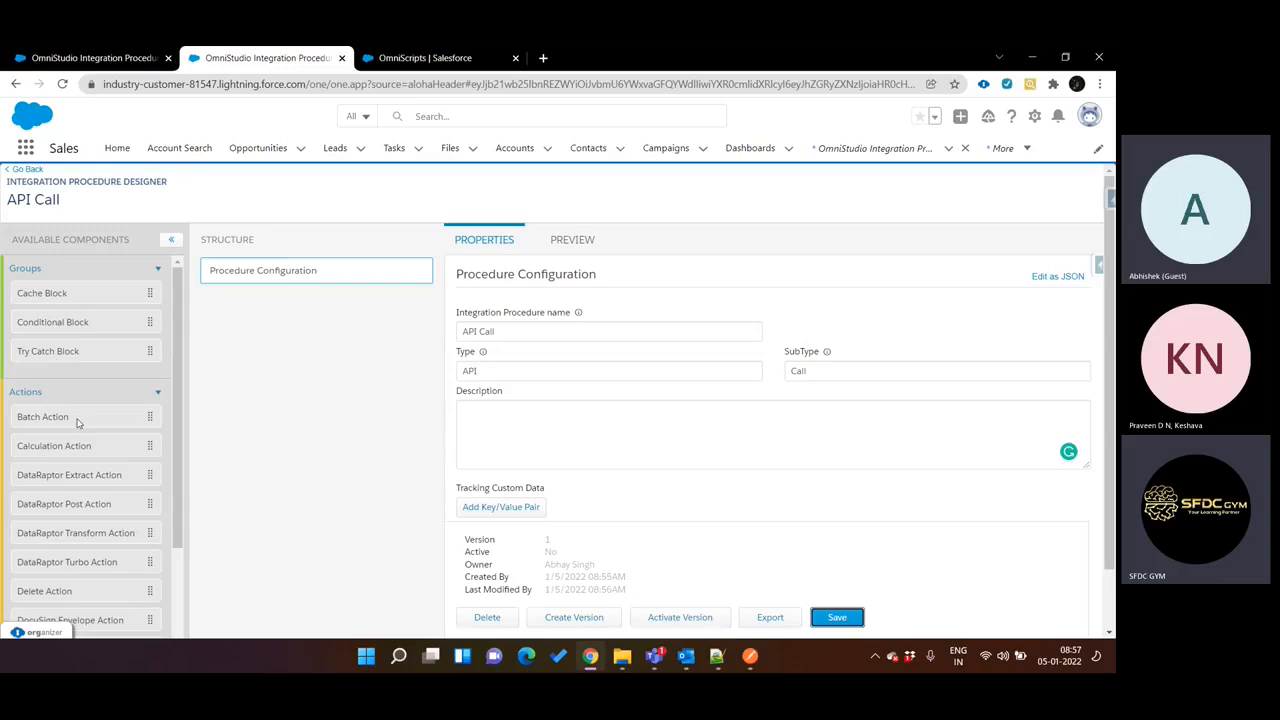
Find the Response Action among the available components and add it to the structure below Procedure Configuration.
scroll(81, 444, down, 3)
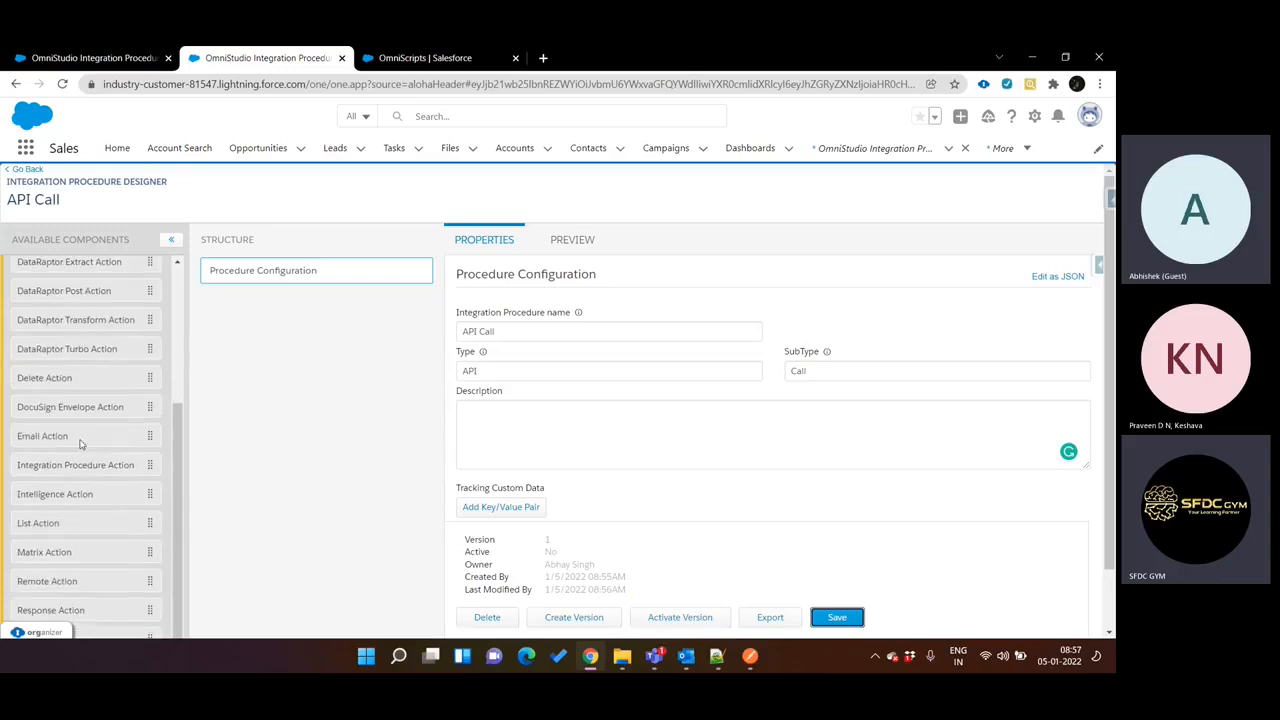
scroll(81, 444, down, 2)
scroll(81, 444, up, 5)
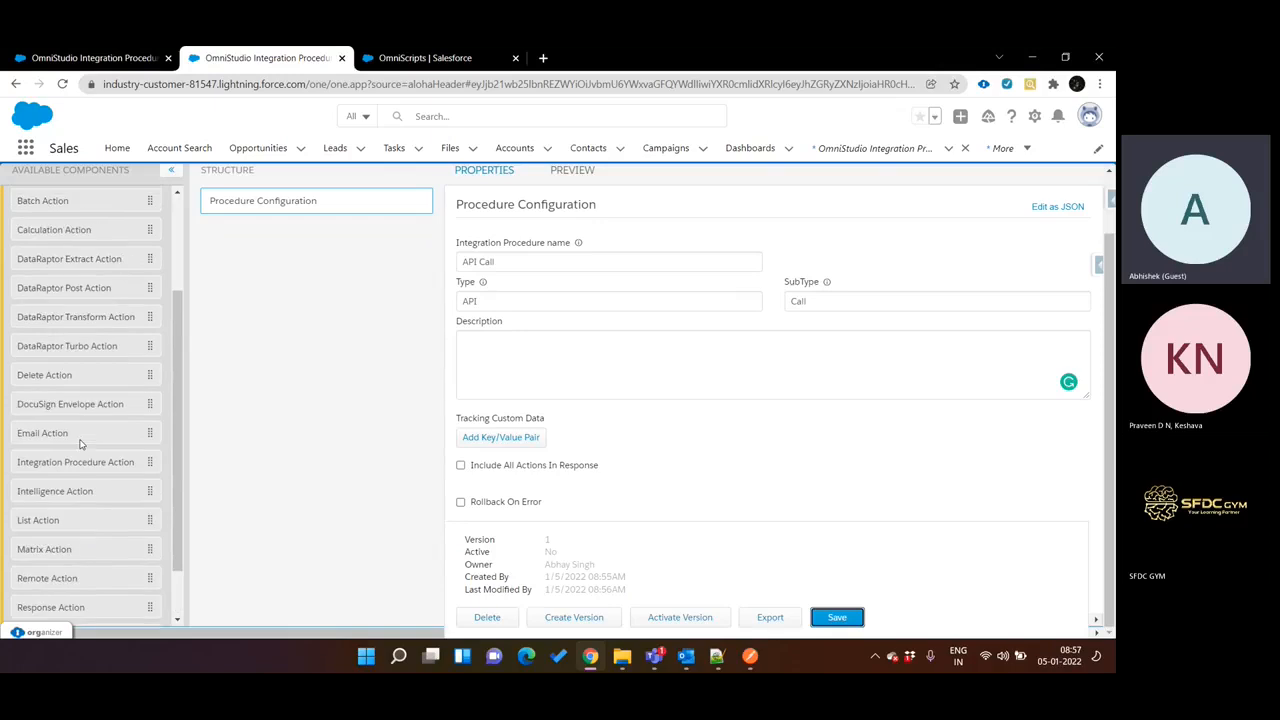
scroll(81, 444, up, 1)
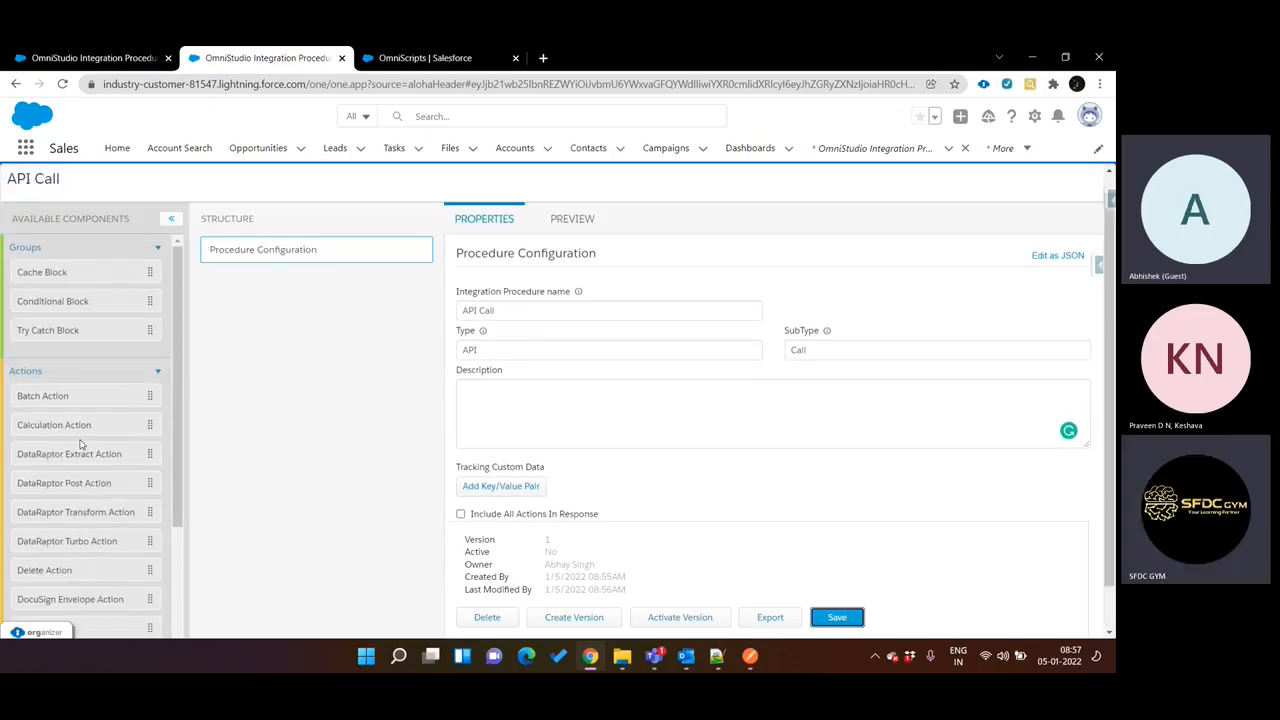
scroll(81, 444, down, 4)
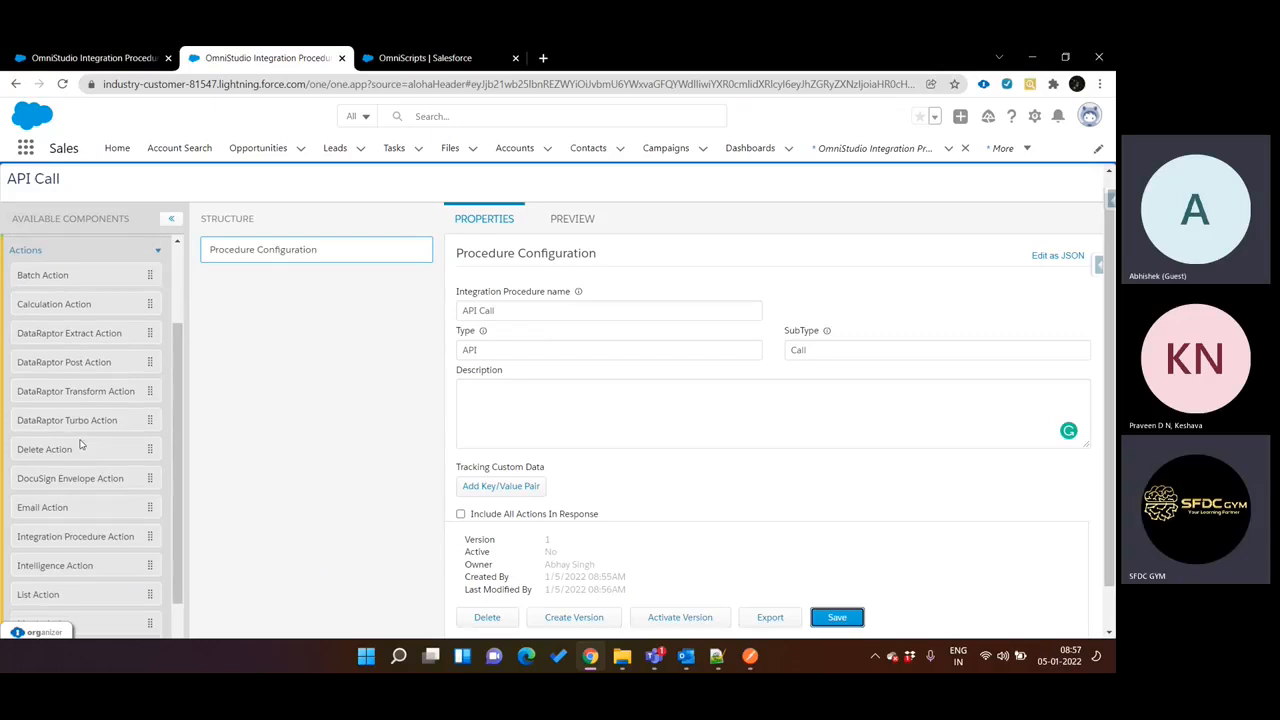
key(ctrl+f)
text(res)
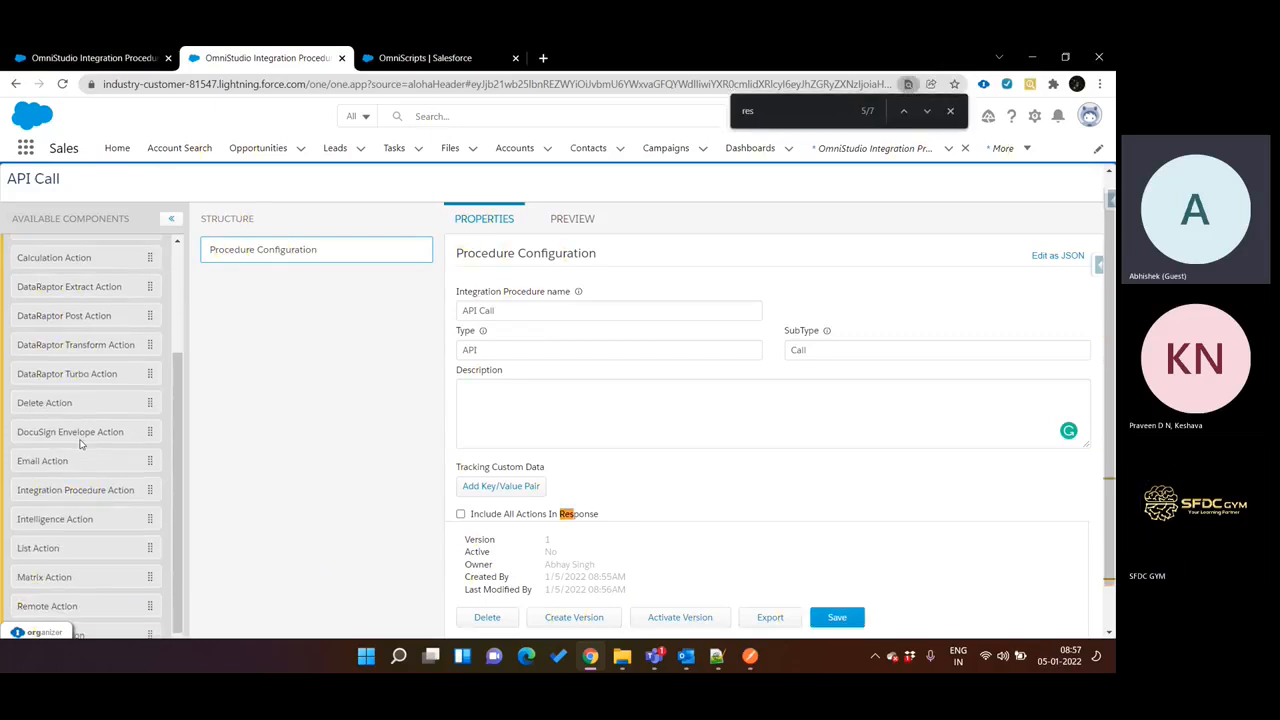
text(po)
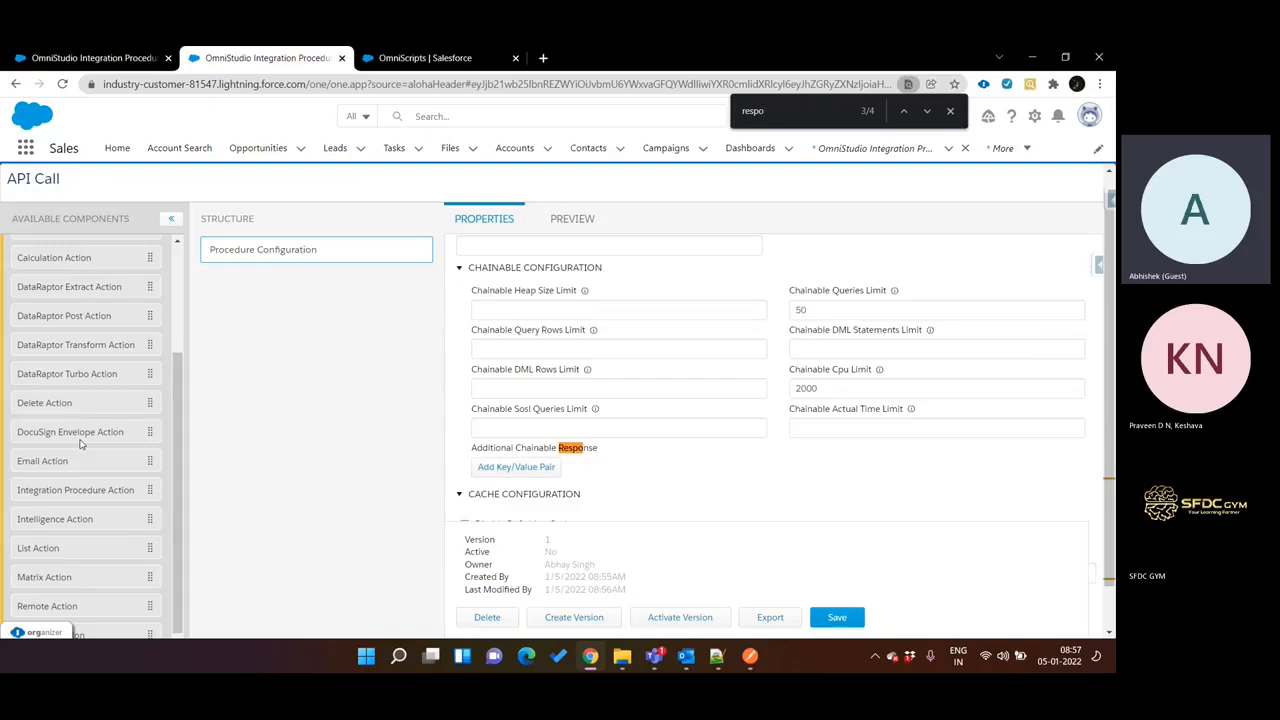
key(Return)
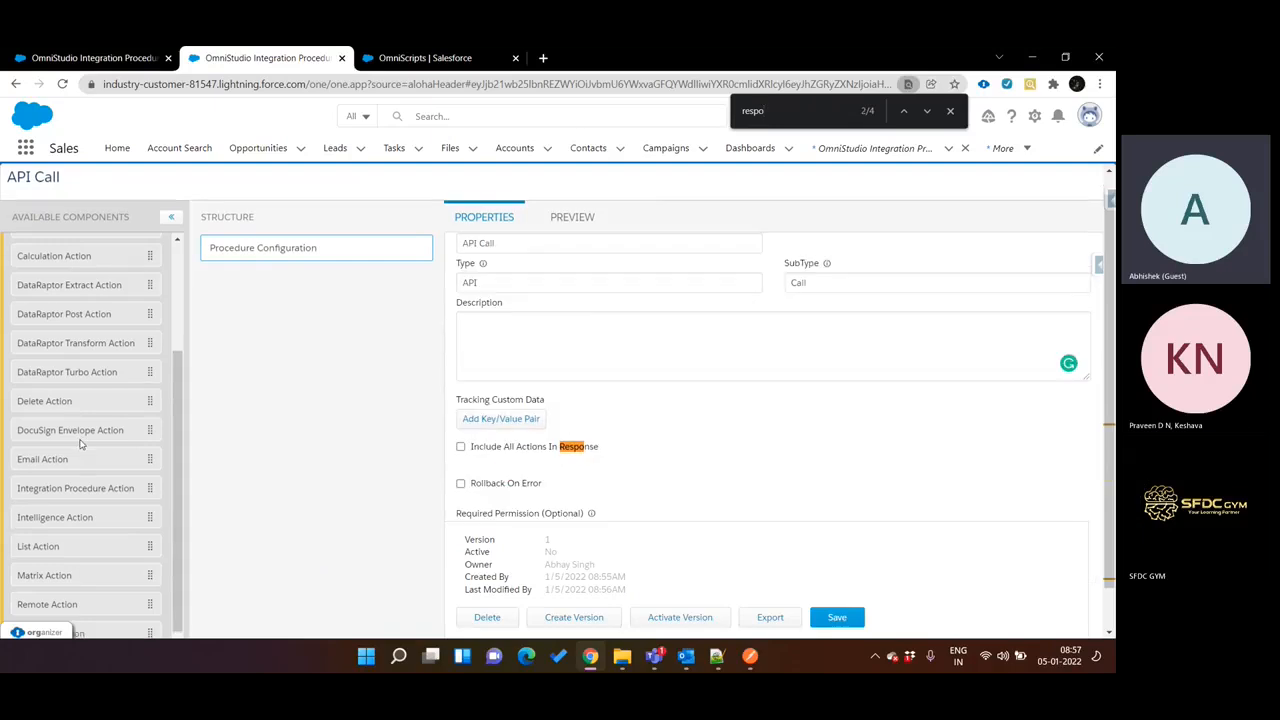
scroll(87, 452, down, 1)
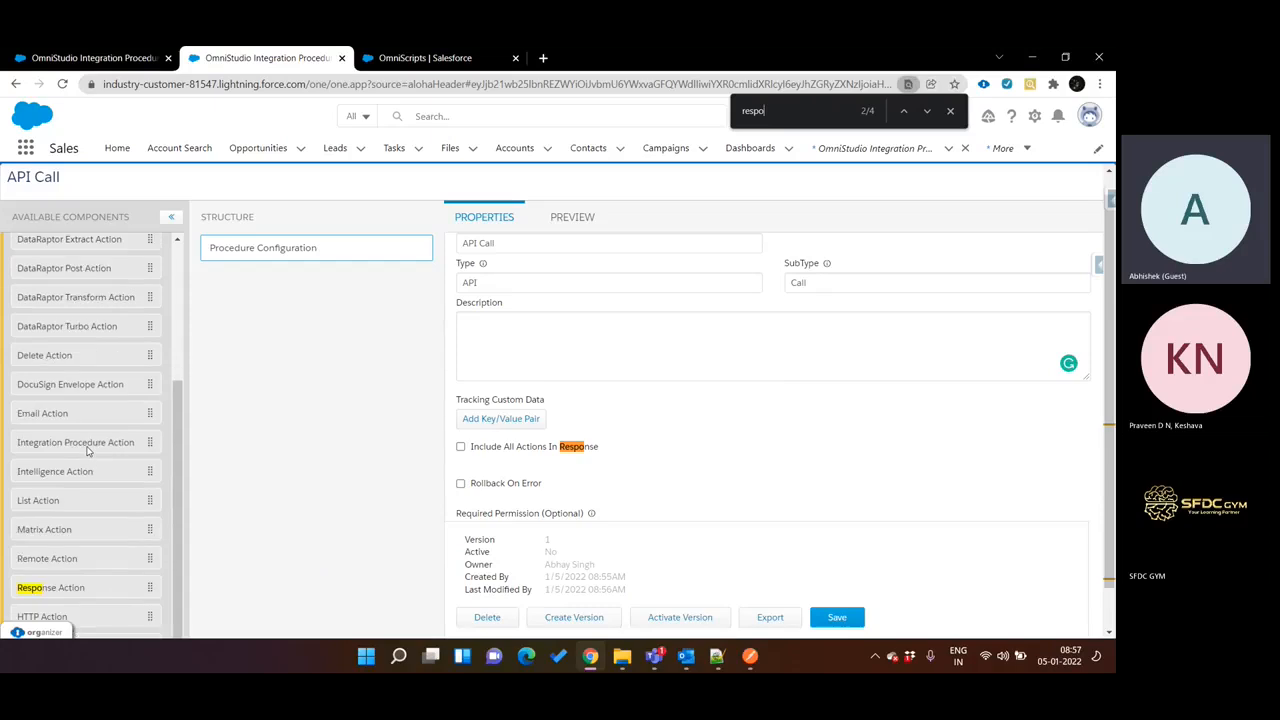
drag(90, 587, 306, 366)
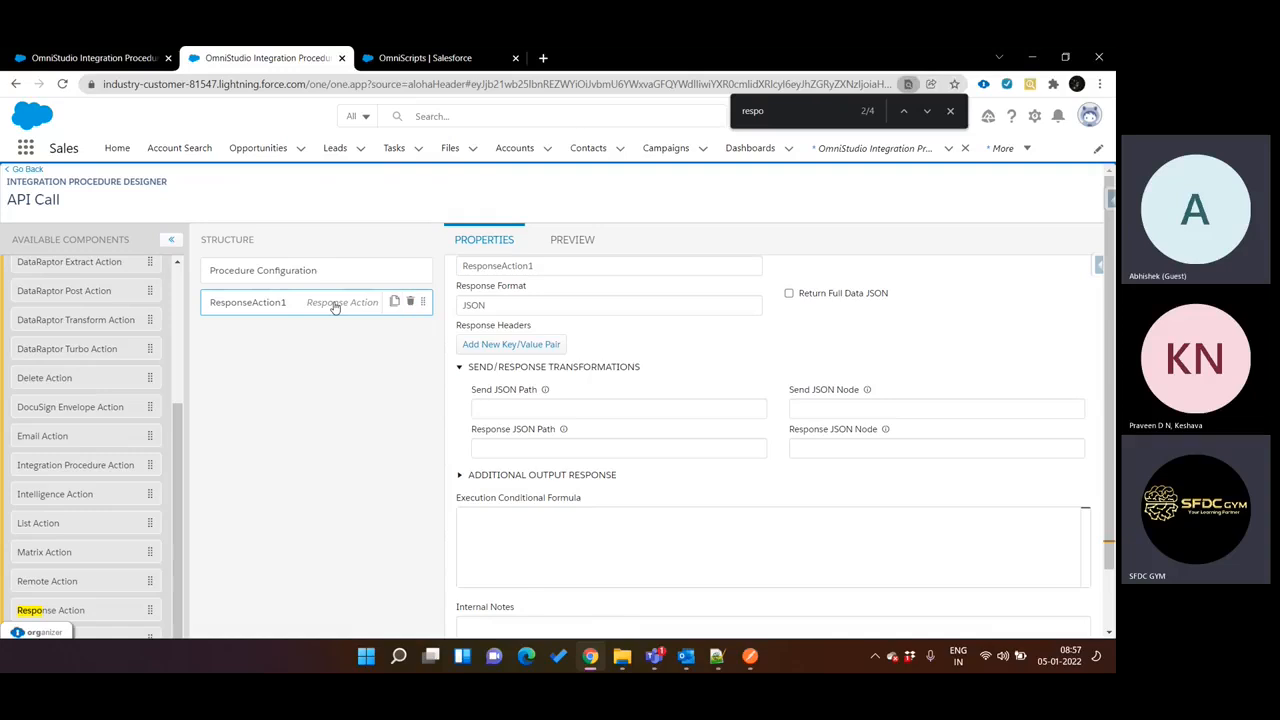
Review the WeatherForecast output in the first procedure's preview and return to the new Response Action's properties.
key(ctrl+shift+Tab)
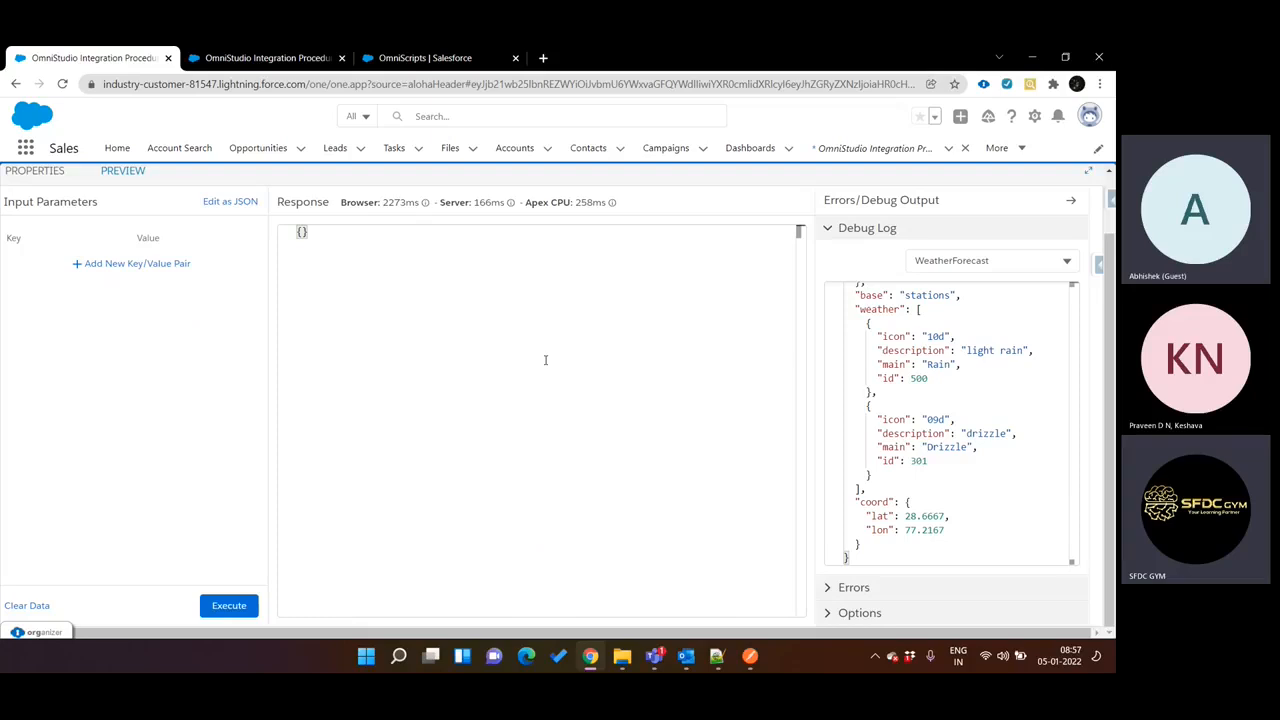
scroll(878, 380, up, 4)
scroll(877, 380, up, 1)
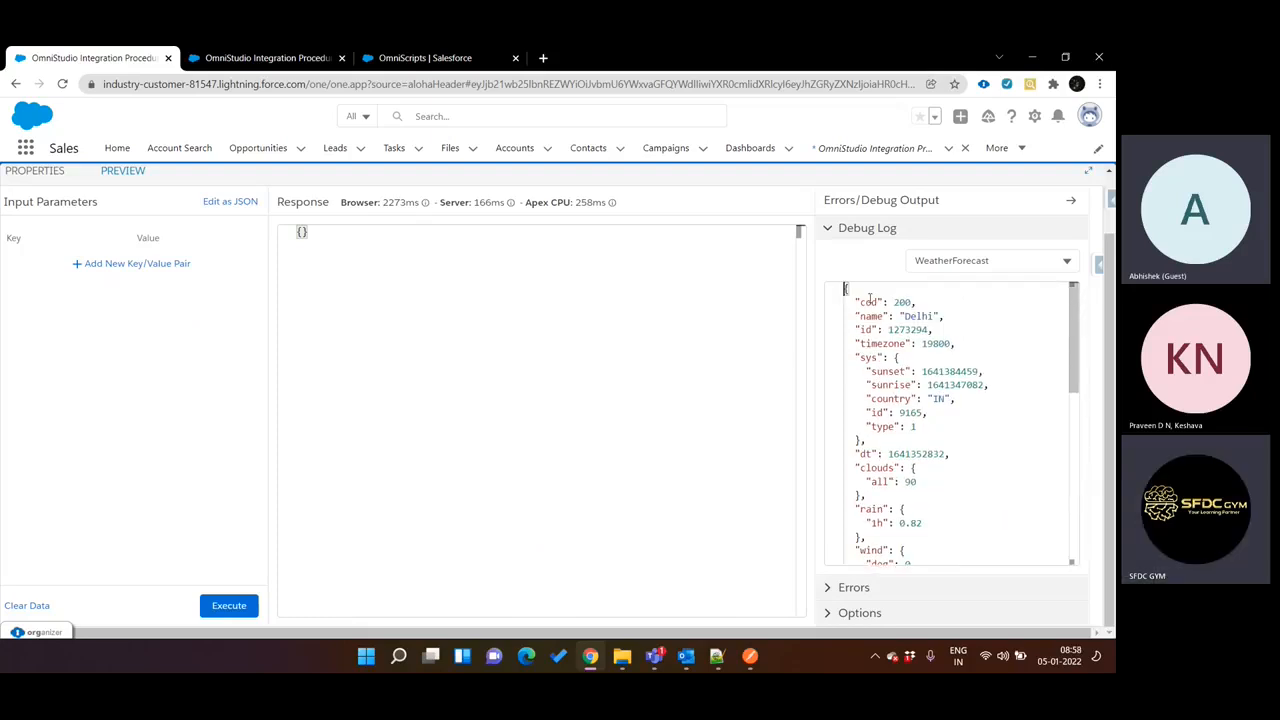
drag(857, 298, 932, 535)
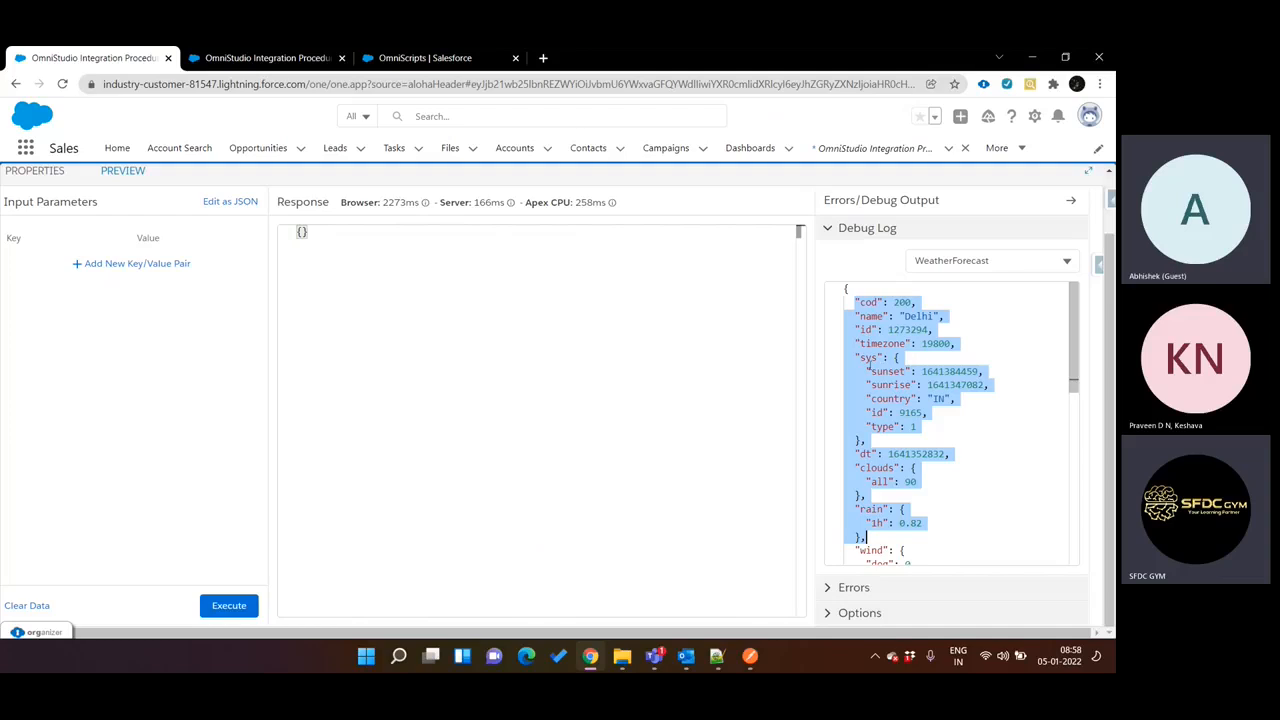
click(847, 289)
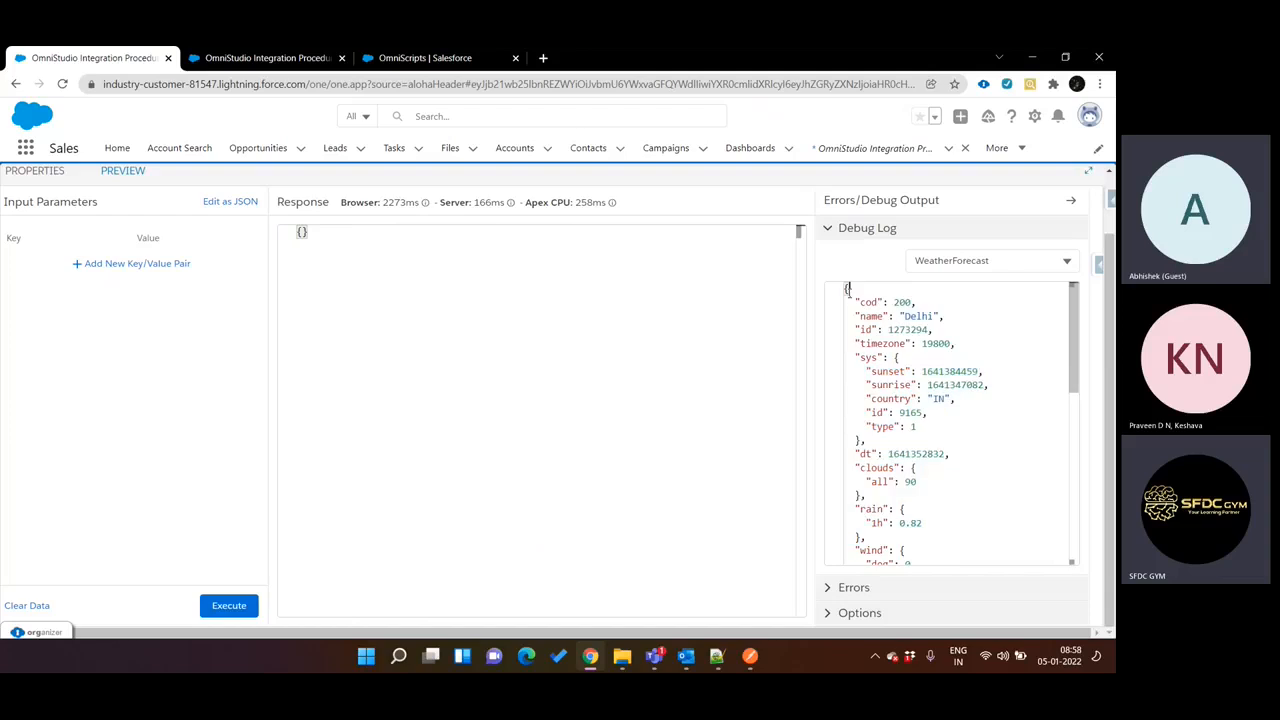
click(316, 57)
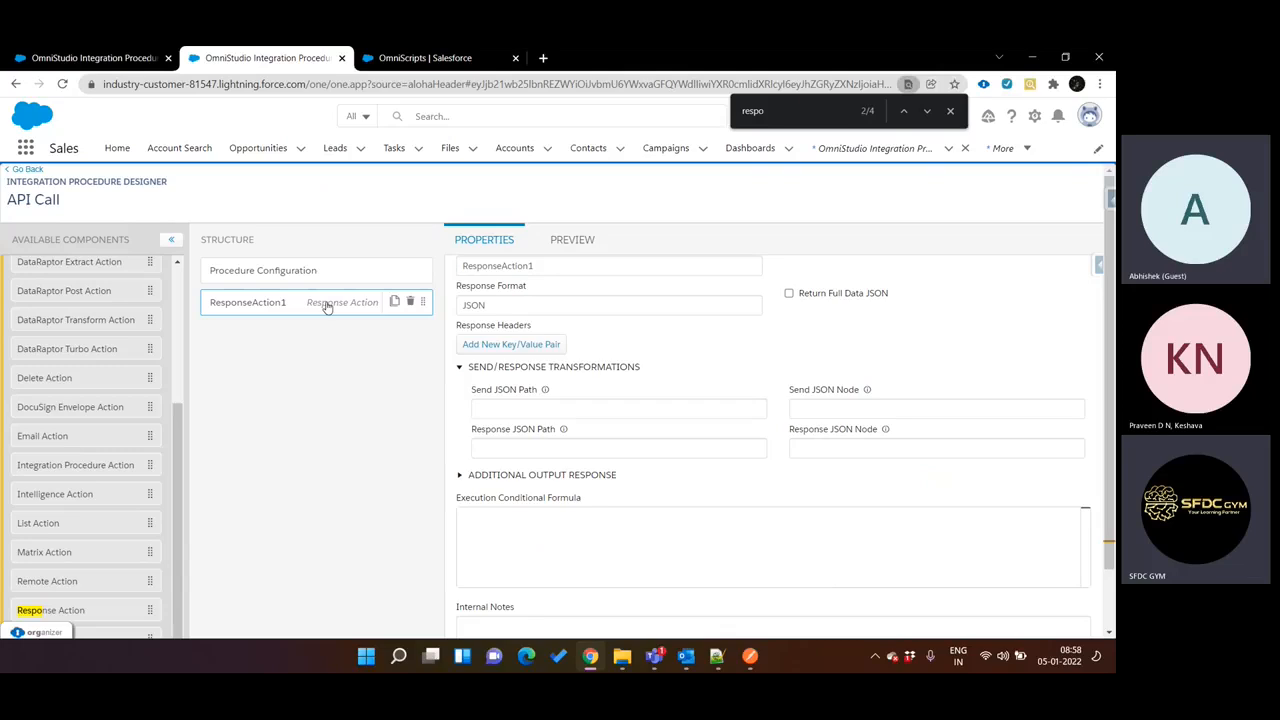
scroll(505, 345, up, 1)
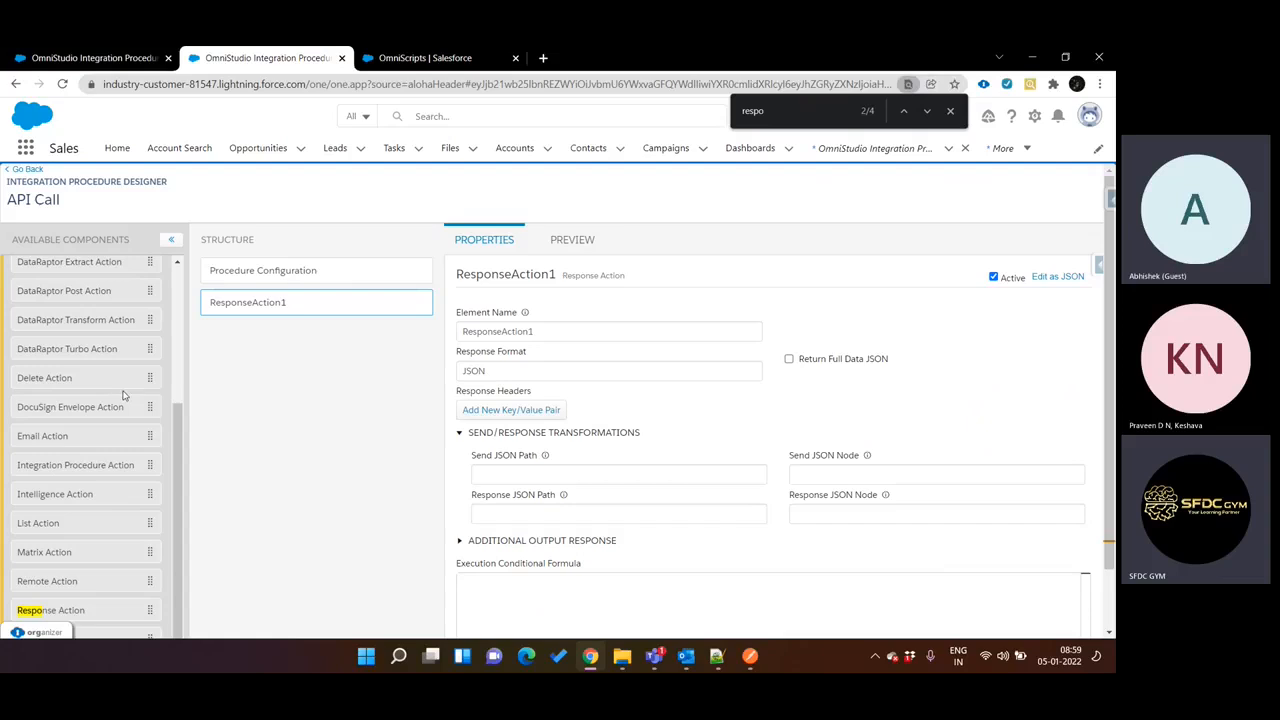
Review the WeatherForecast HTTP Action's properties in the first procedure and return to the API Call procedure.
scroll(123, 396, up, 2)
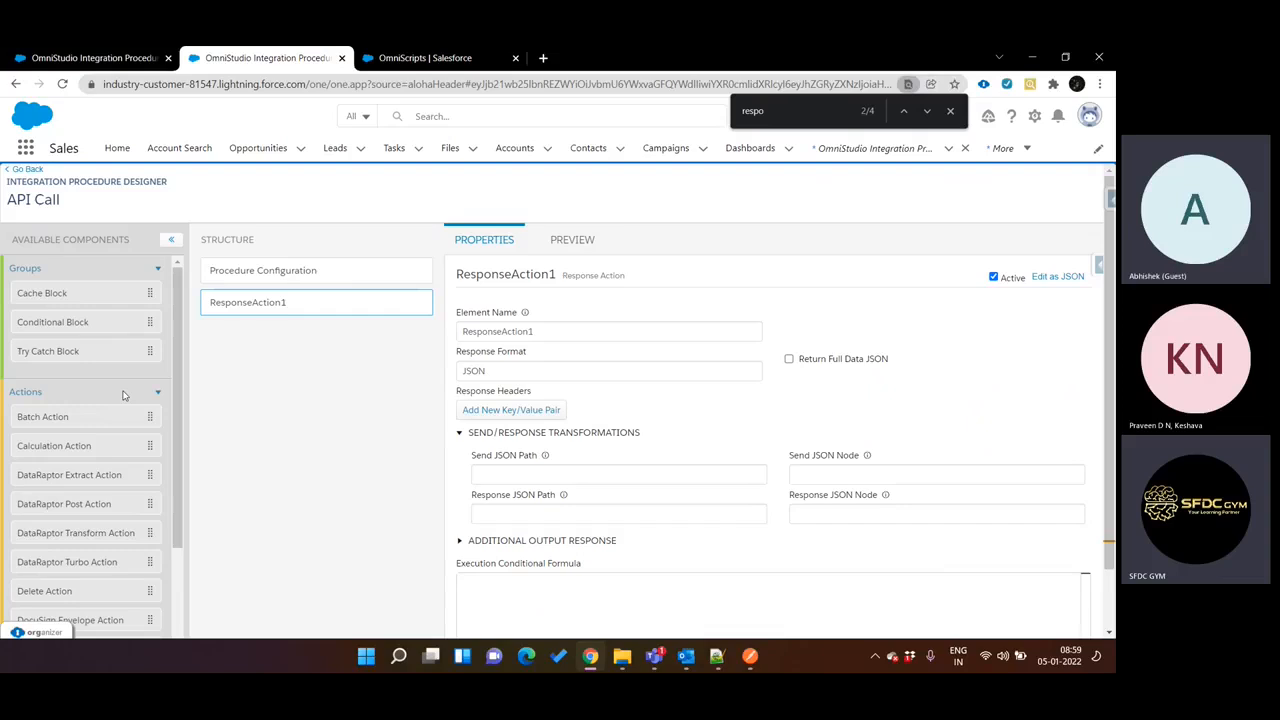
key(ctrl+shift+Tab)
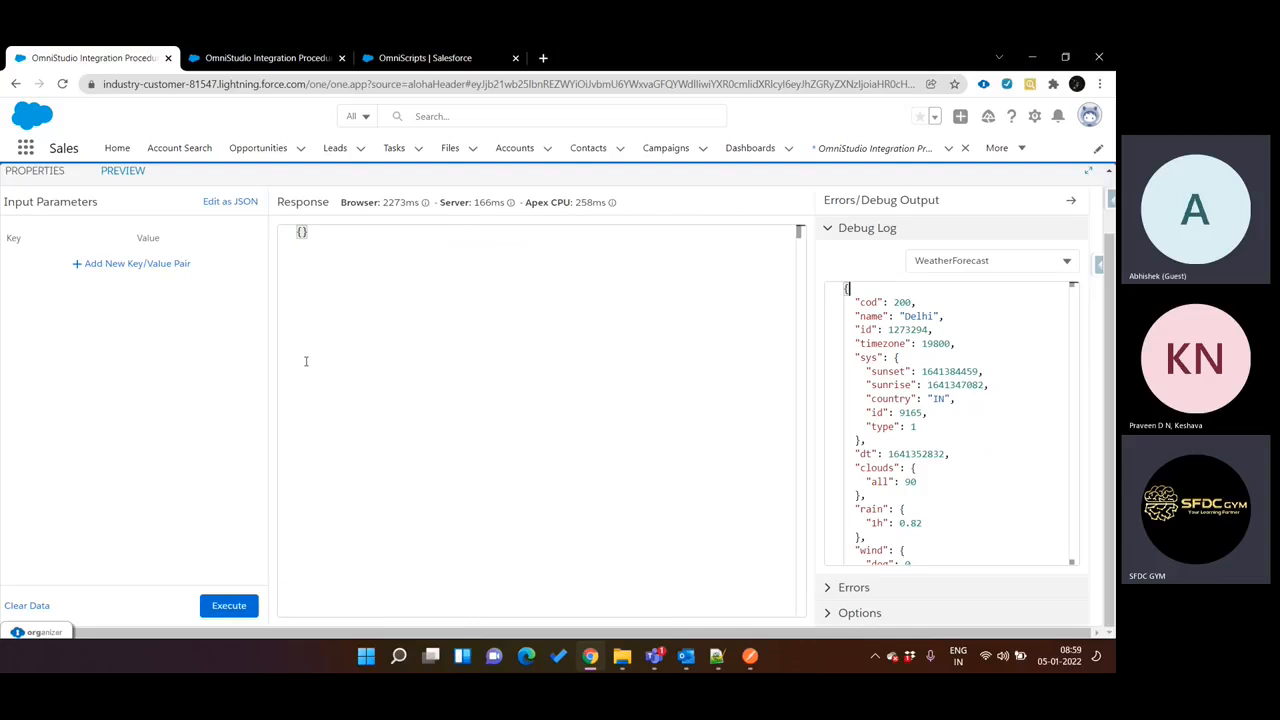
click(59, 184)
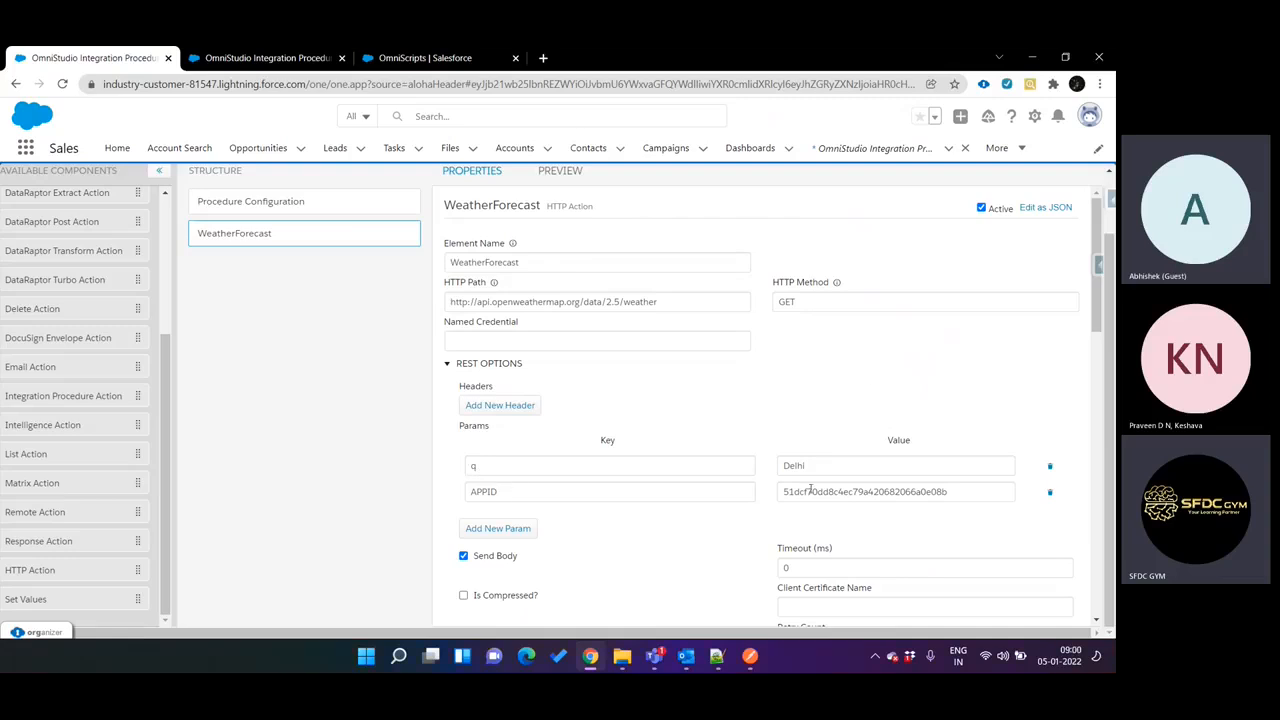
key(ctrl+Tab)
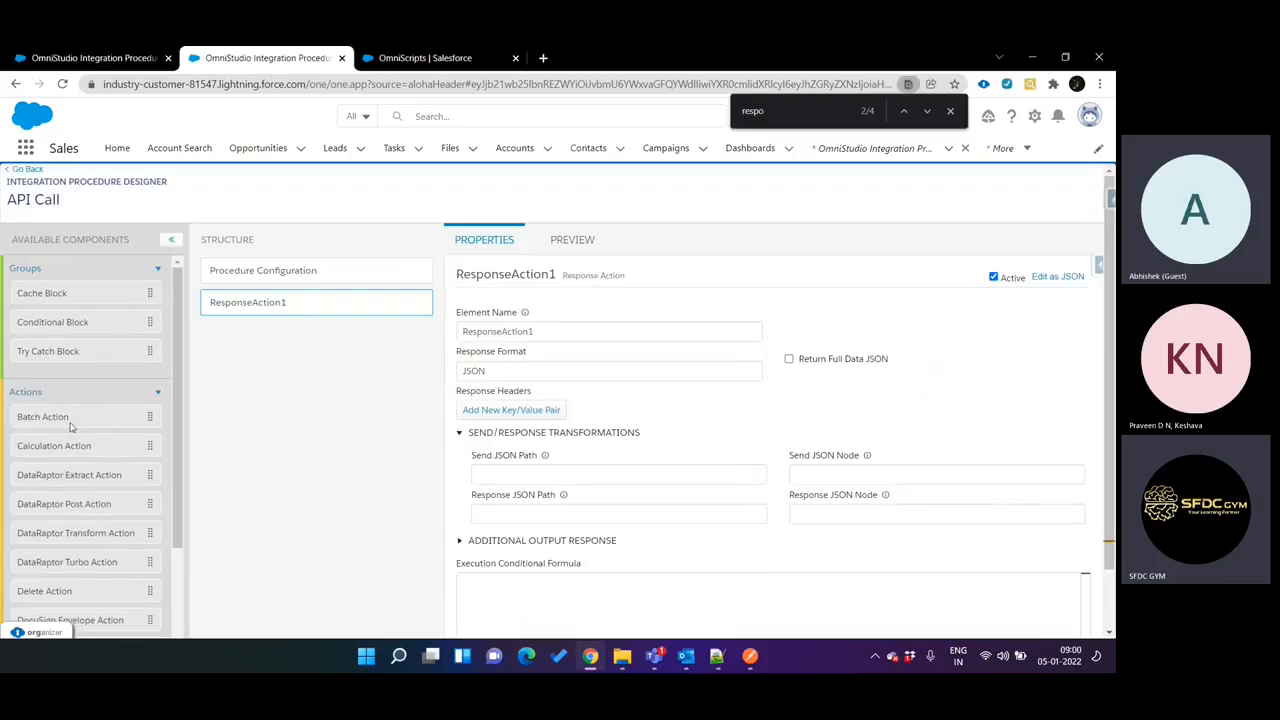
Find Set Values among the available components and add it to the structure directly below Procedure Configuration.
scroll(70, 426, down, 2)
scroll(70, 428, up, 2)
key(BackSpace)
key(BackSpace)
key(BackSpace)
key(BackSpace)
key(BackSpace)
text(setva)
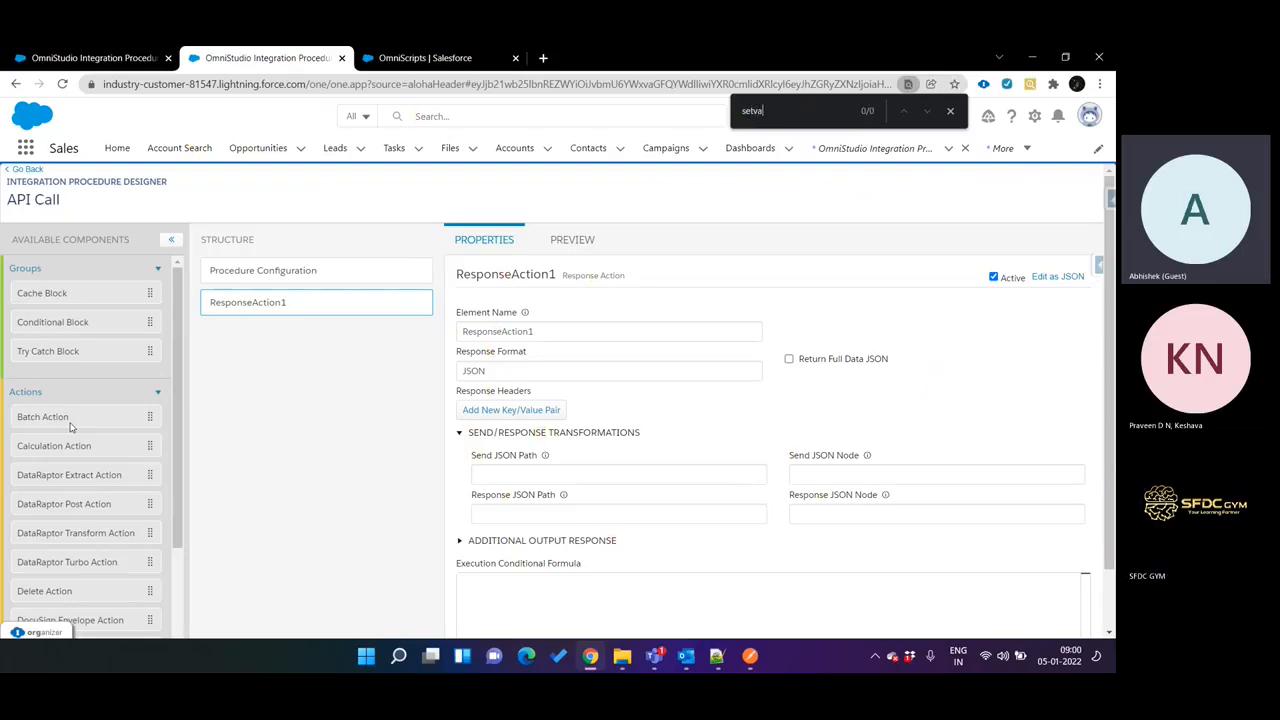
key(BackSpace)
key(BackSpace)
drag(40, 599, 271, 226)
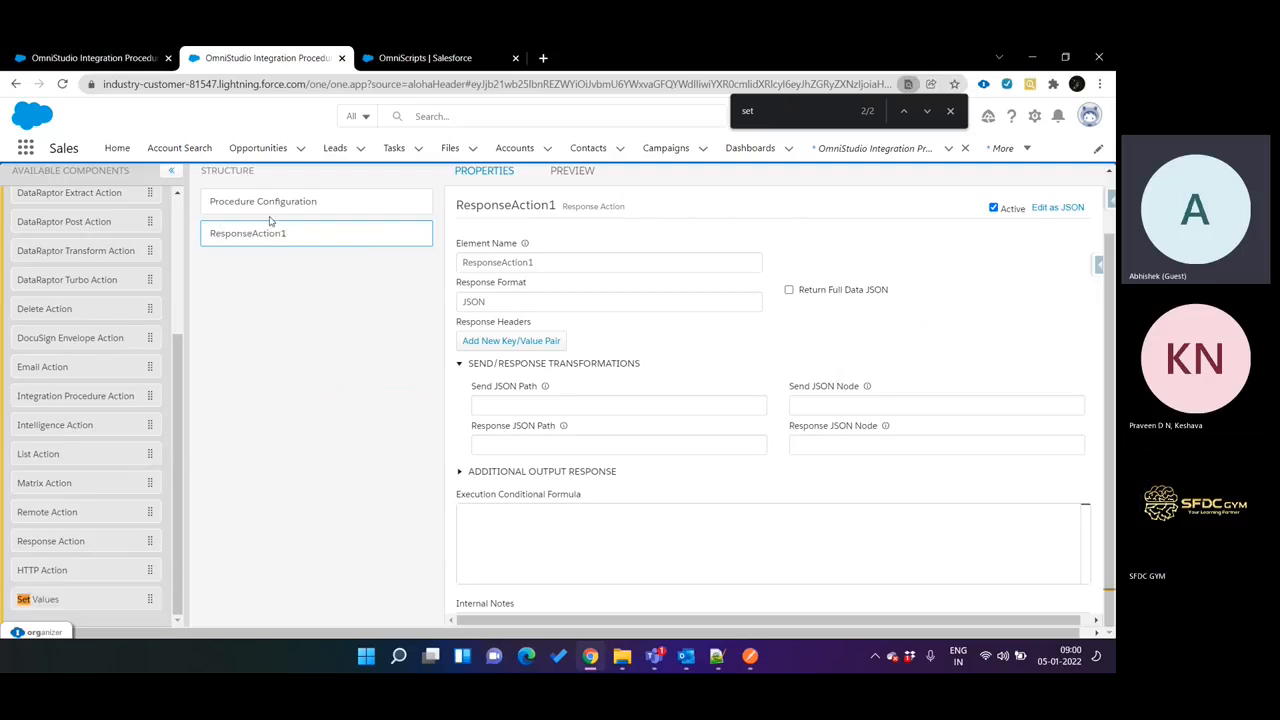
drag(117, 600, 329, 229)
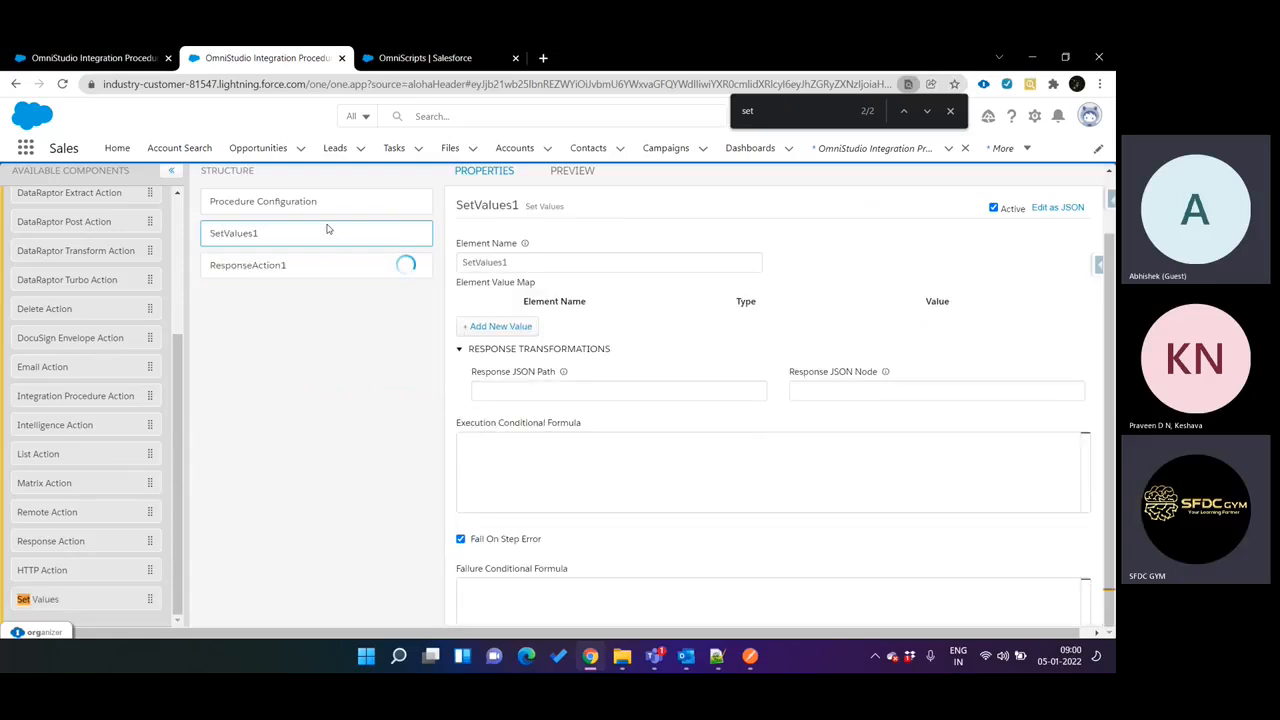
Delete the Response Action from the API Call structure and confirm the deletion.
click(390, 265)
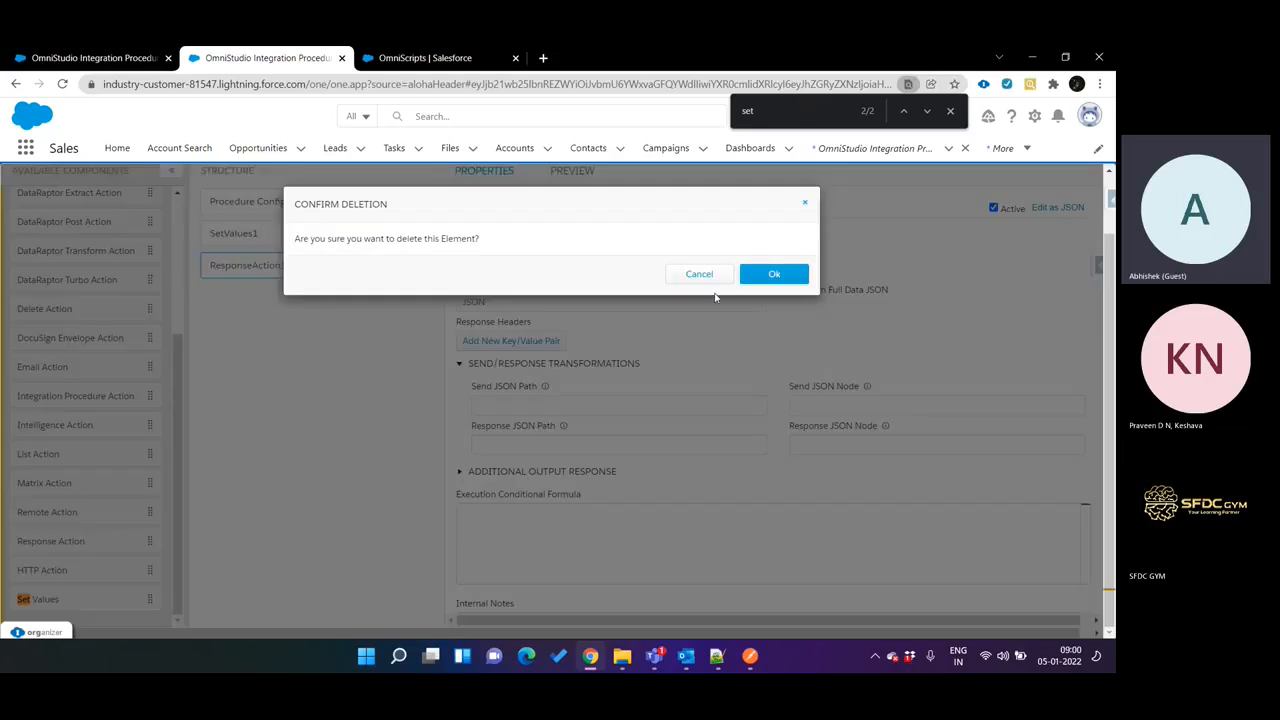
click(771, 272)
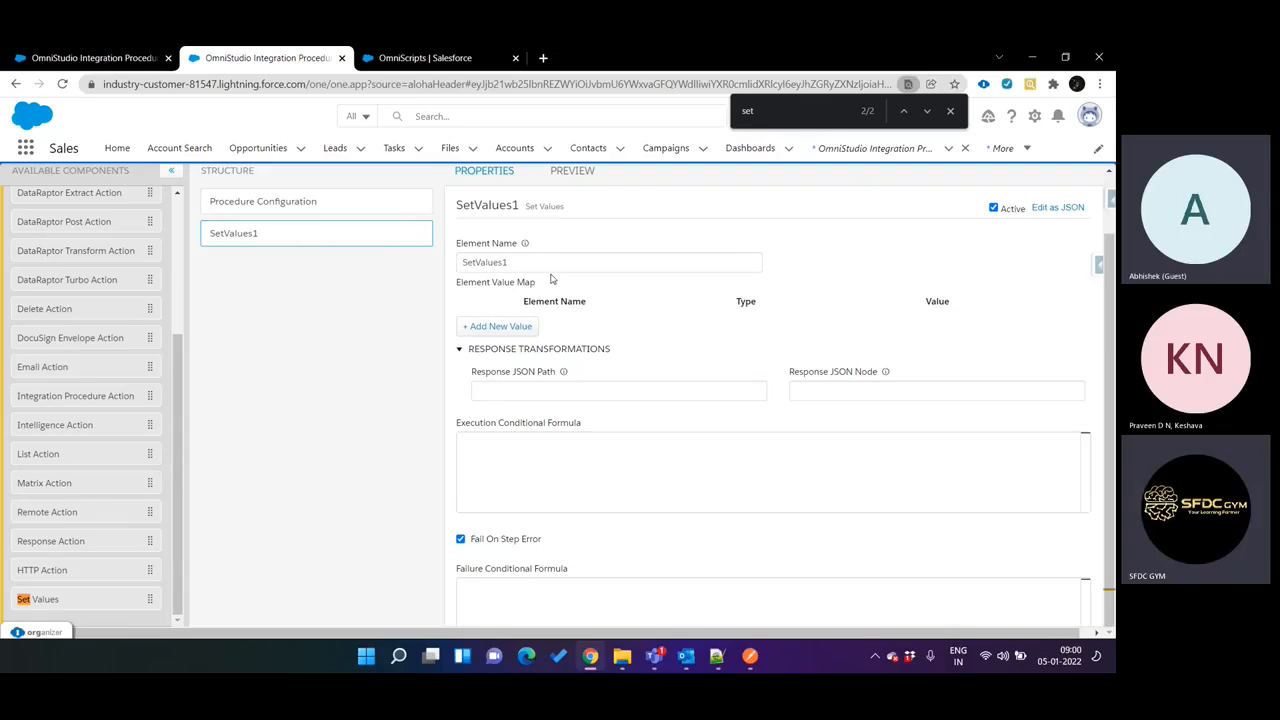
scroll(551, 277, up, 2)
scroll(551, 277, down, 3)
scroll(551, 277, up, 3)
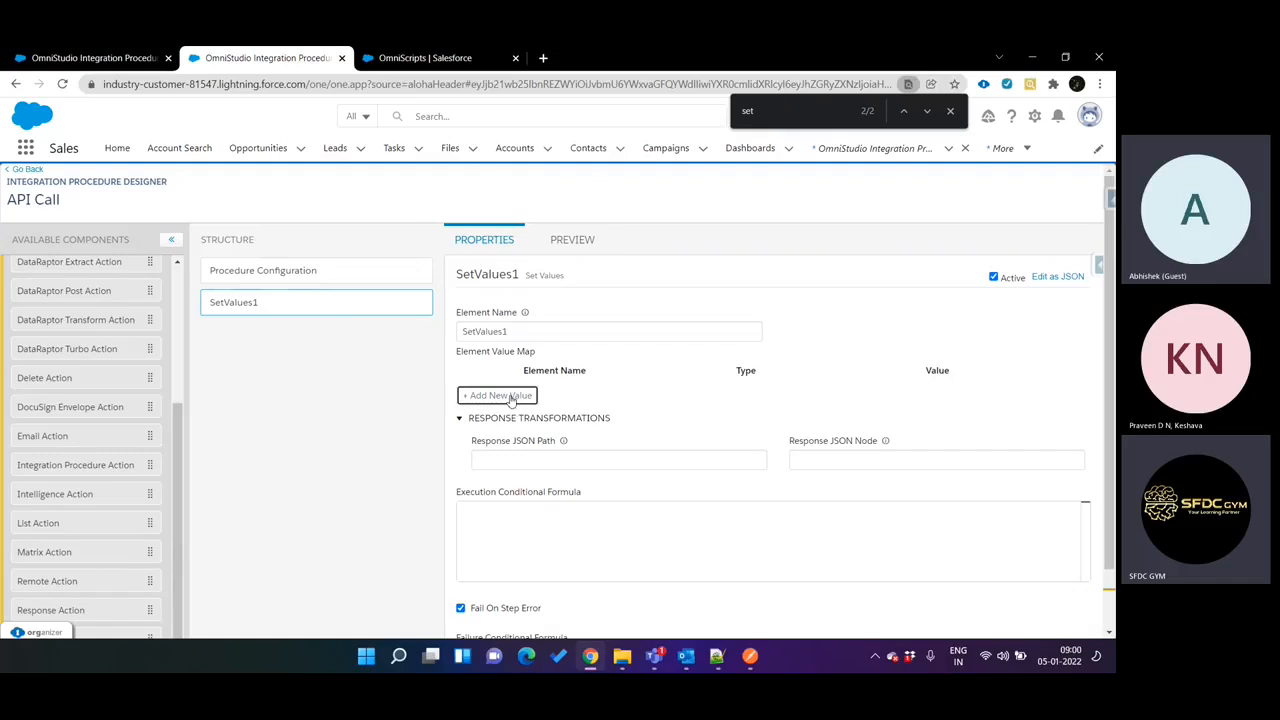
Add a value to the Set Values element named "accountName" with the value "%account%".
click(508, 395)
click(533, 396)
text(accountName)
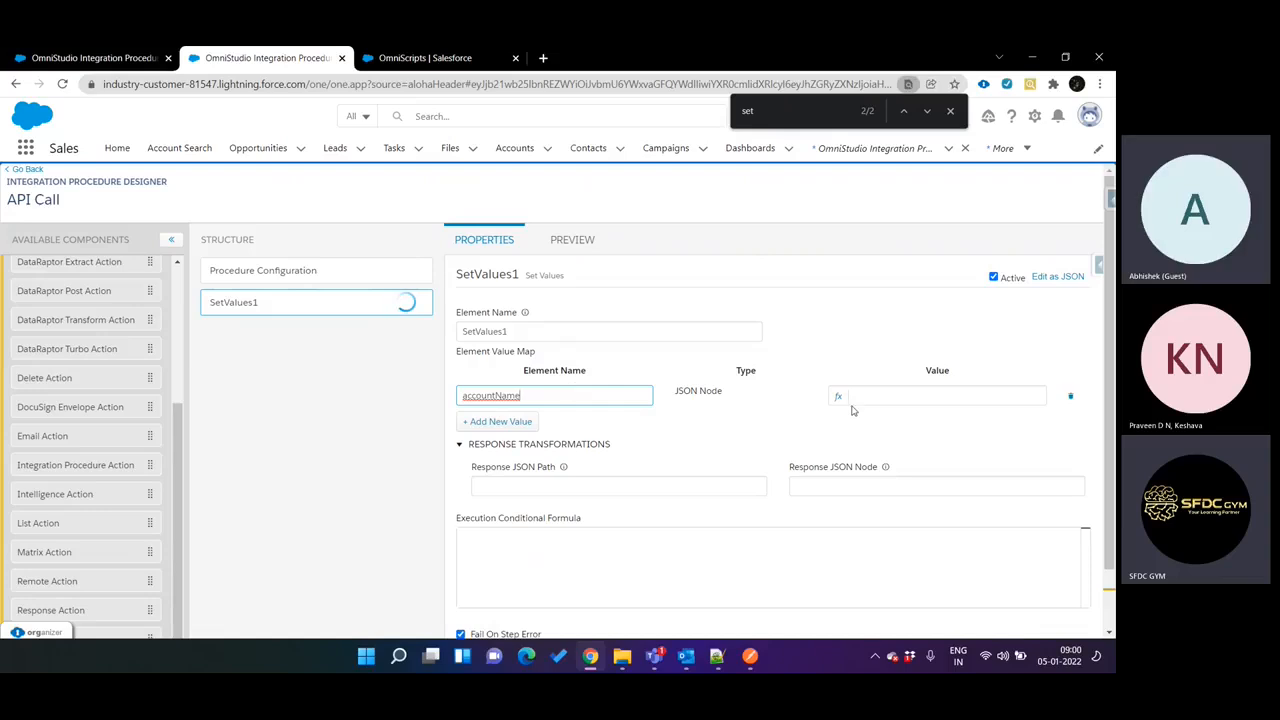
click(883, 403)
click(889, 396)
text(%%)
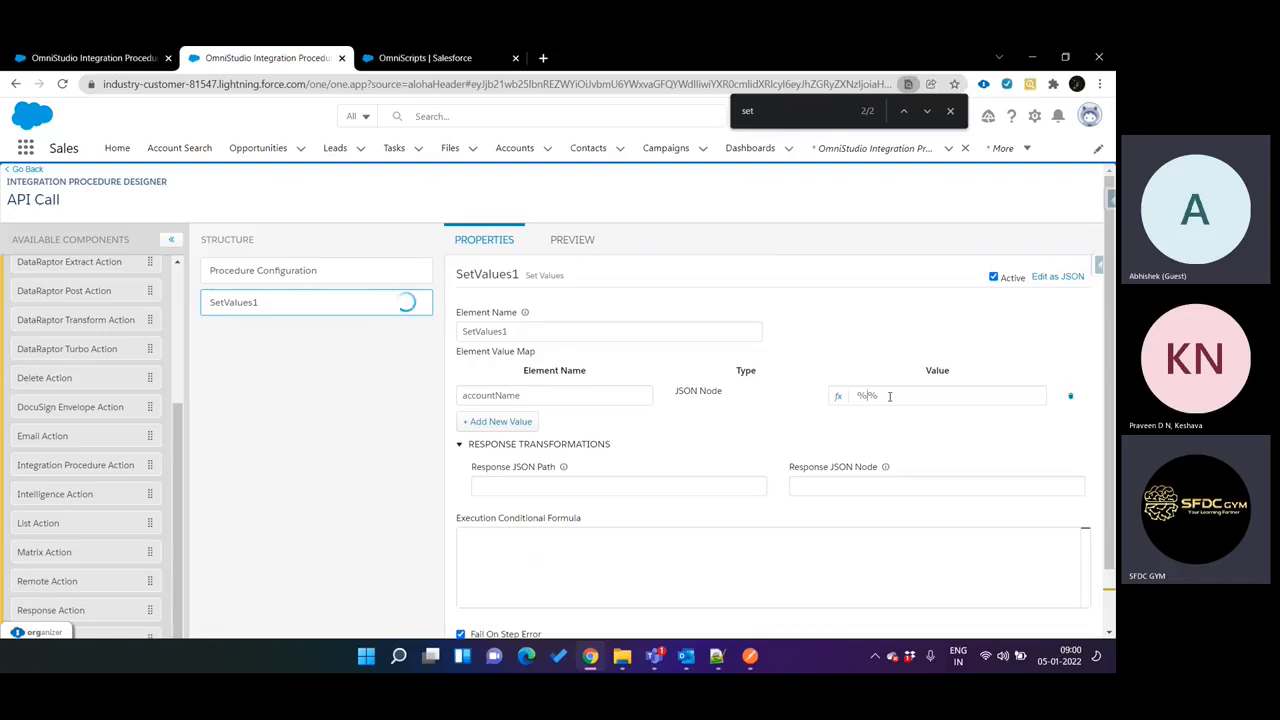
text(account)
Review the accountName mapping in Set Values, the WeatherForecast action in the first procedure and the API Call's Procedure Configuration.
double_click(501, 396)
click(120, 57)
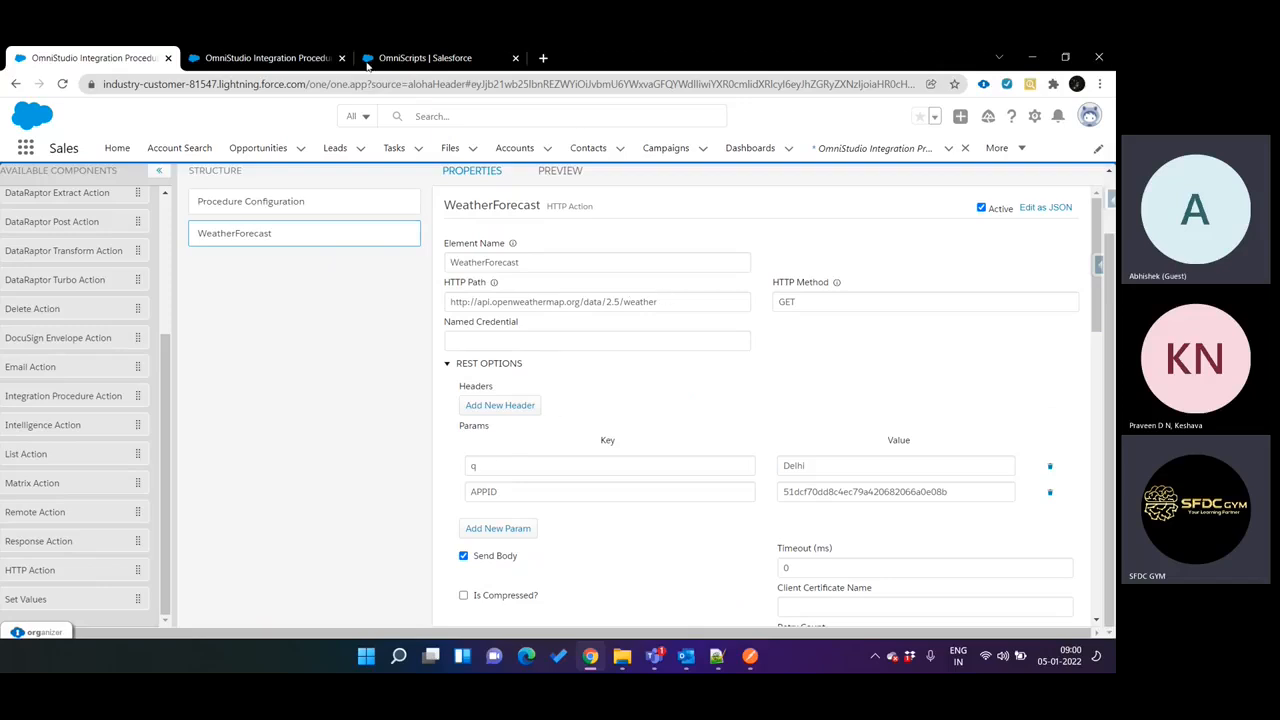
click(256, 57)
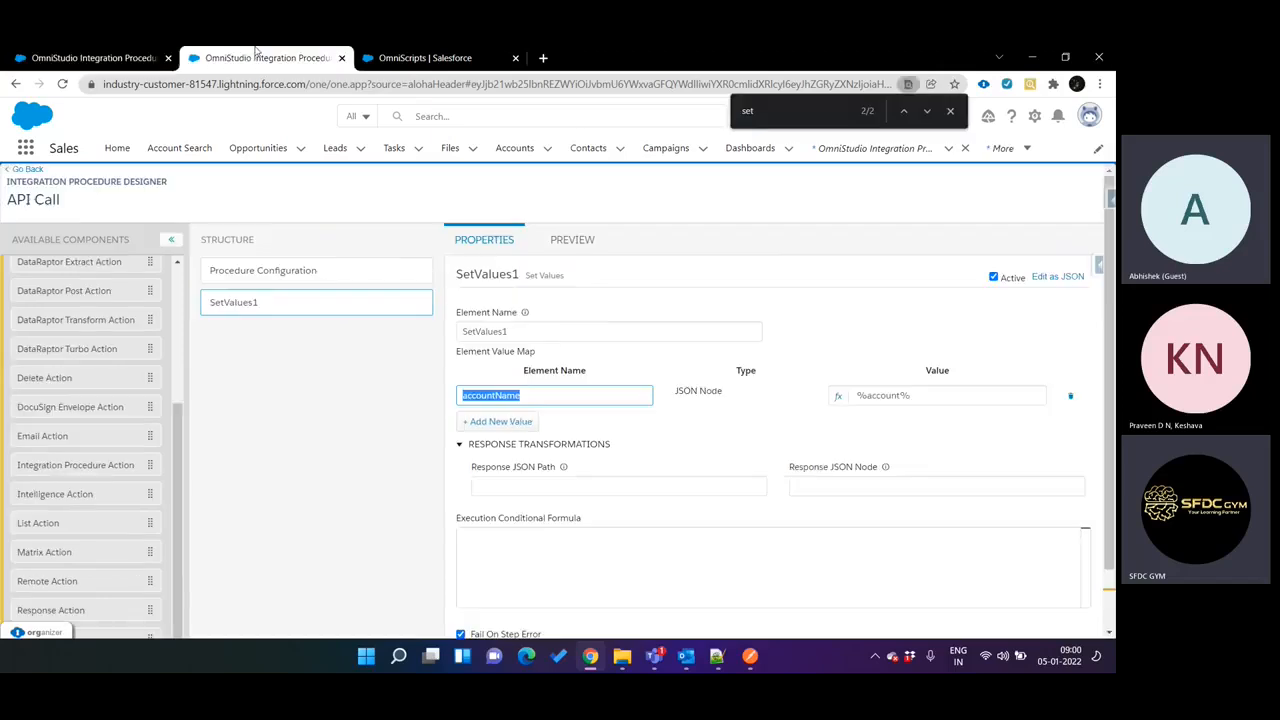
click(537, 395)
double_click(487, 398)
scroll(135, 417, up, 5)
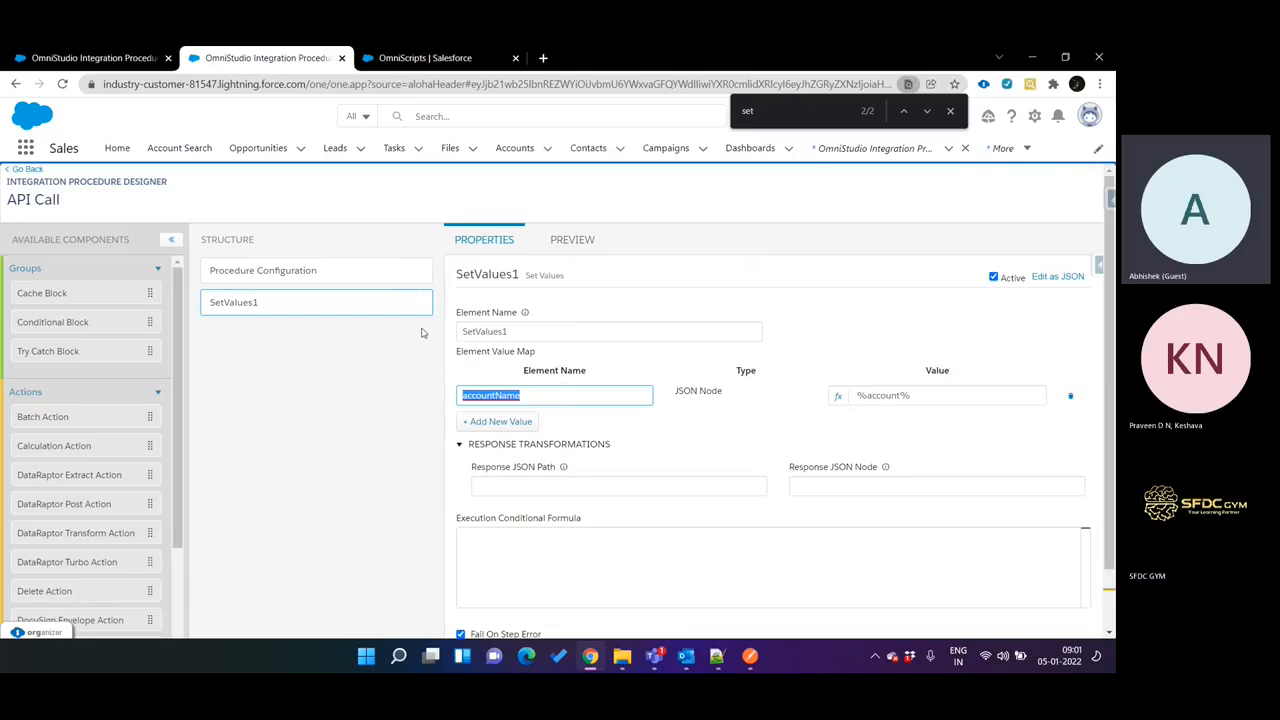
click(352, 268)
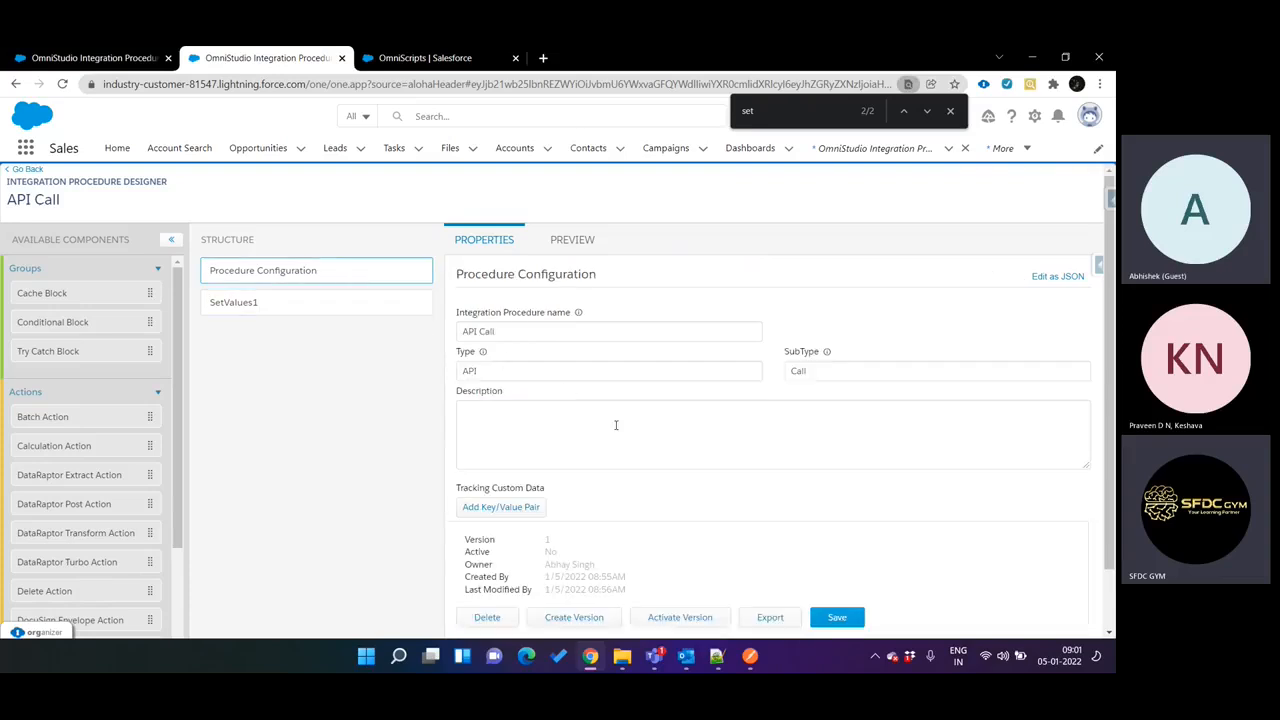
click(330, 311)
click(512, 395)
double_click(512, 395)
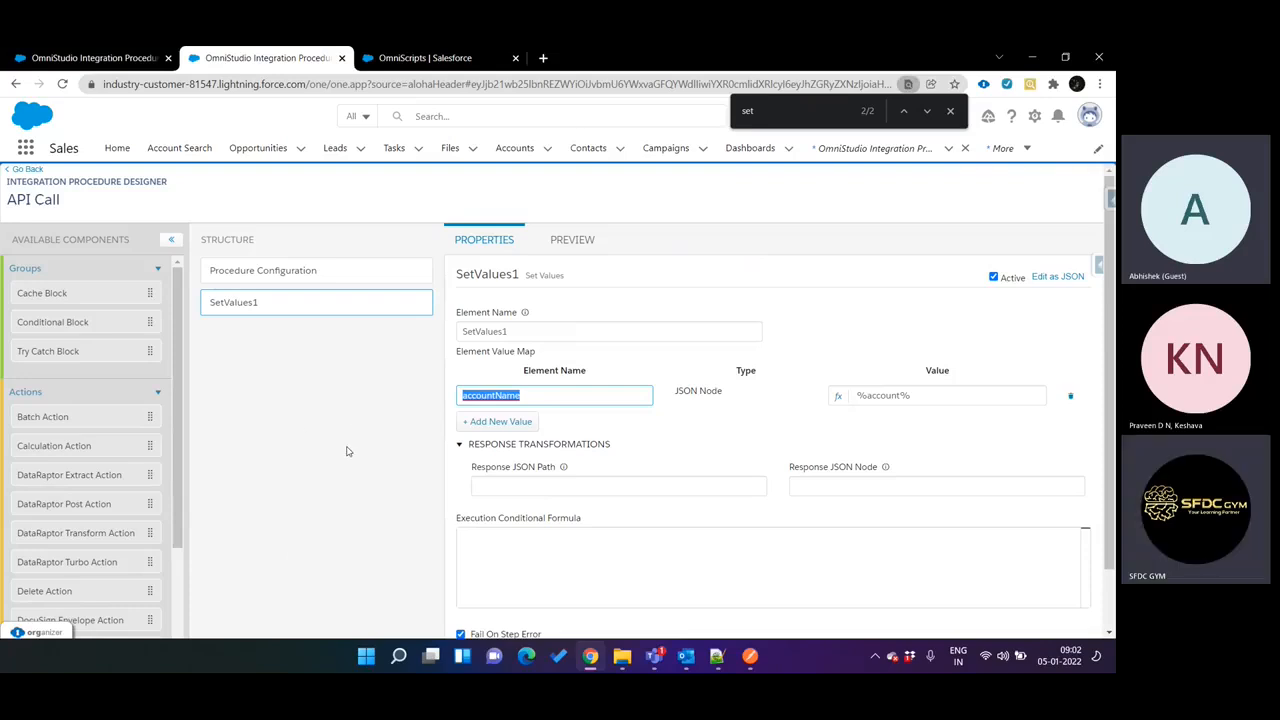
Add a Conditional Block below Set Values and insert the ISBLANK function in its execution conditional formula.
drag(90, 325, 269, 344)
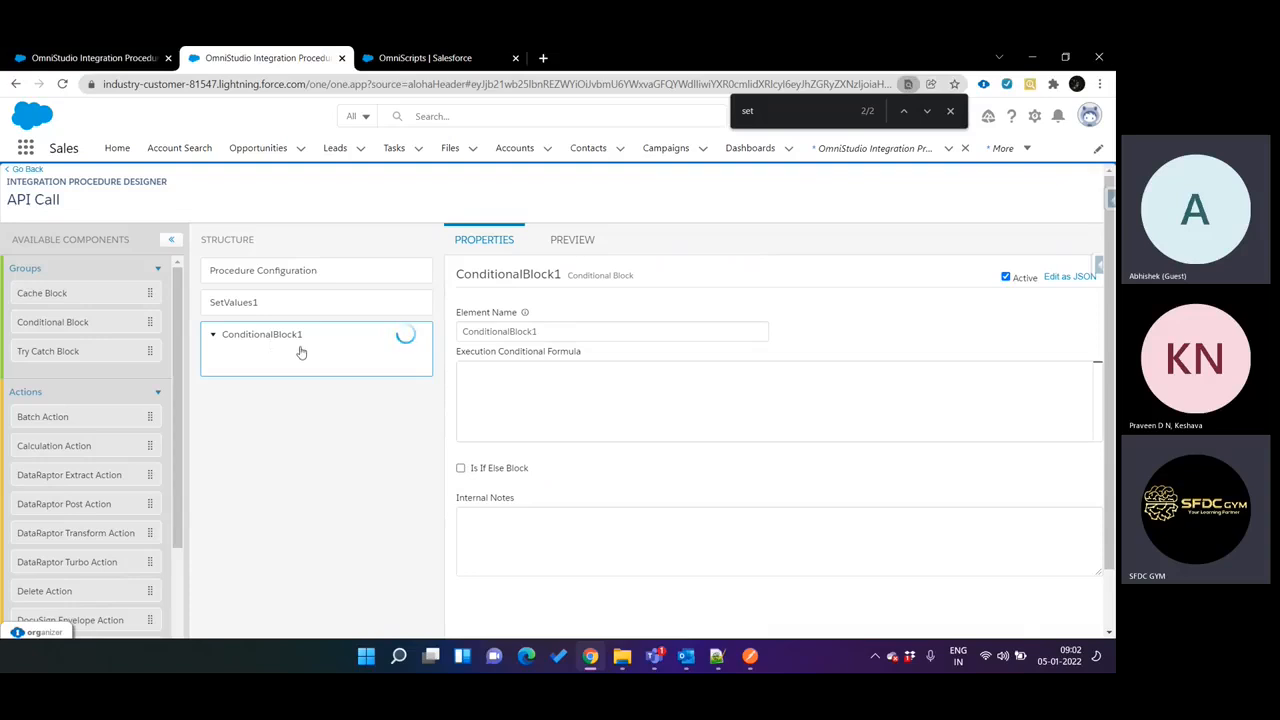
click(522, 371)
text(IS)
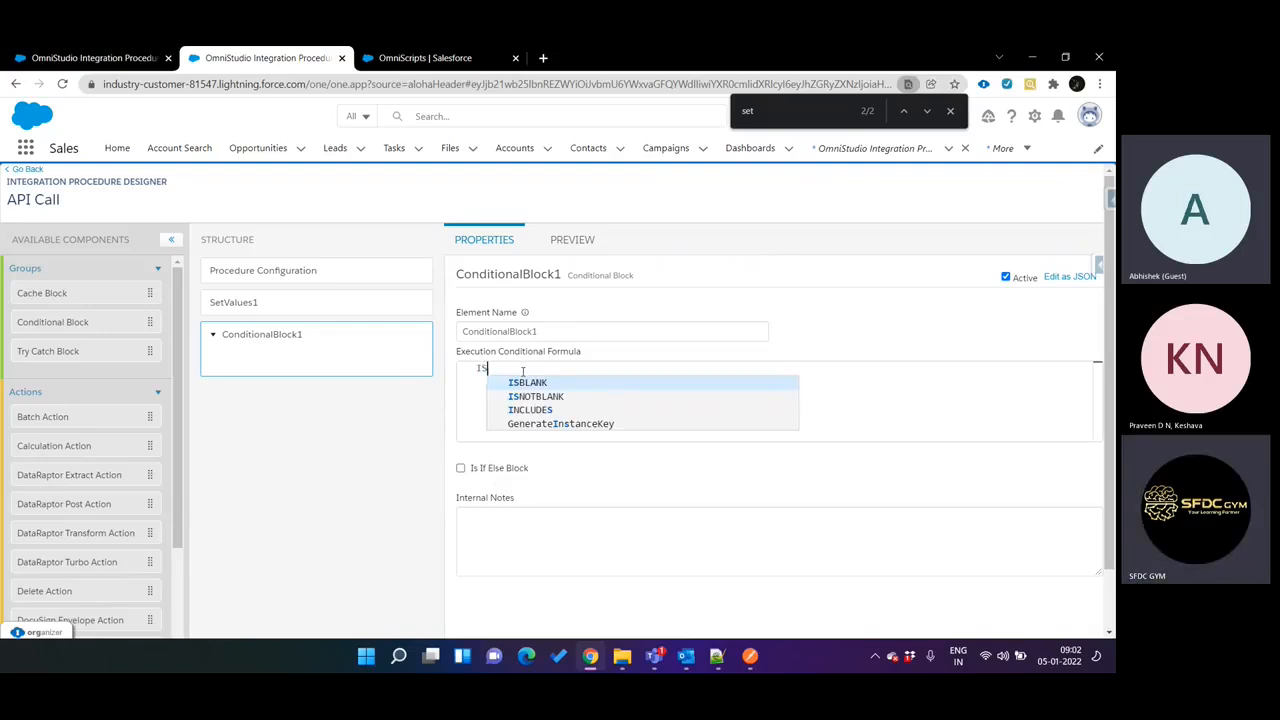
key(Return)
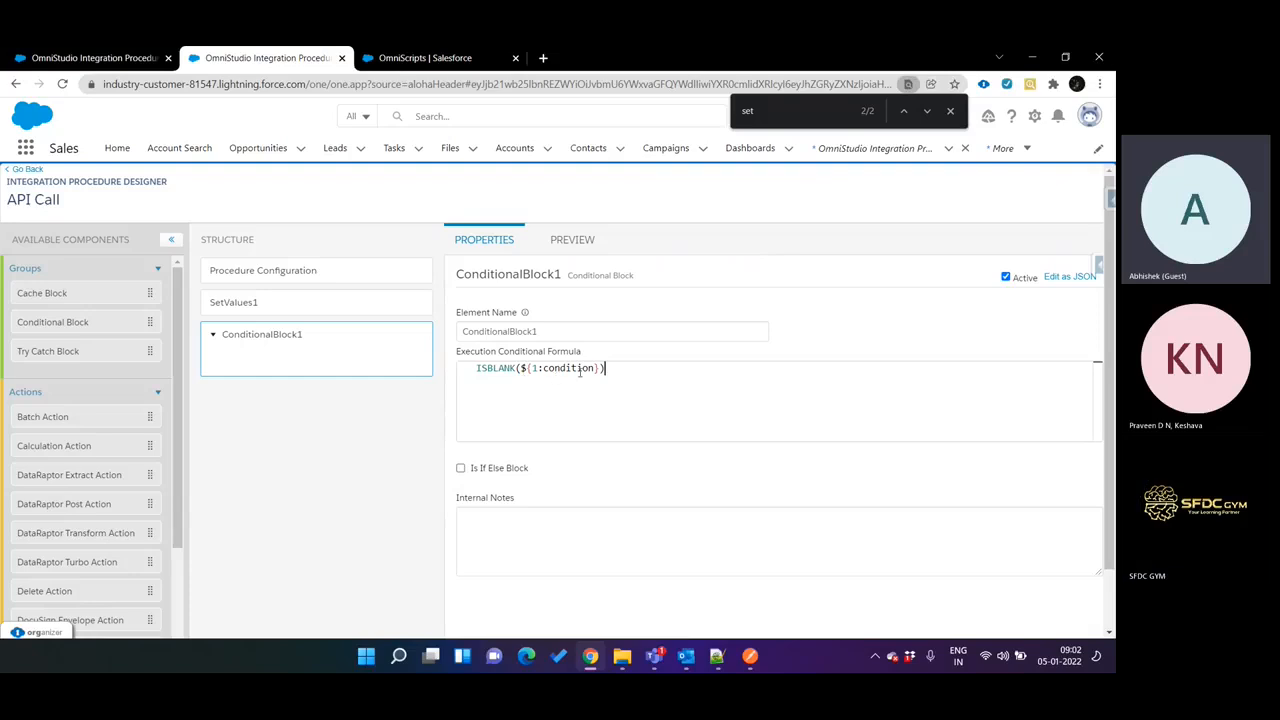
Complete the Conditional Block's formula as ISBLANK(%accountName%), checking the element name against the Set Values element.
click(314, 311)
double_click(505, 395)
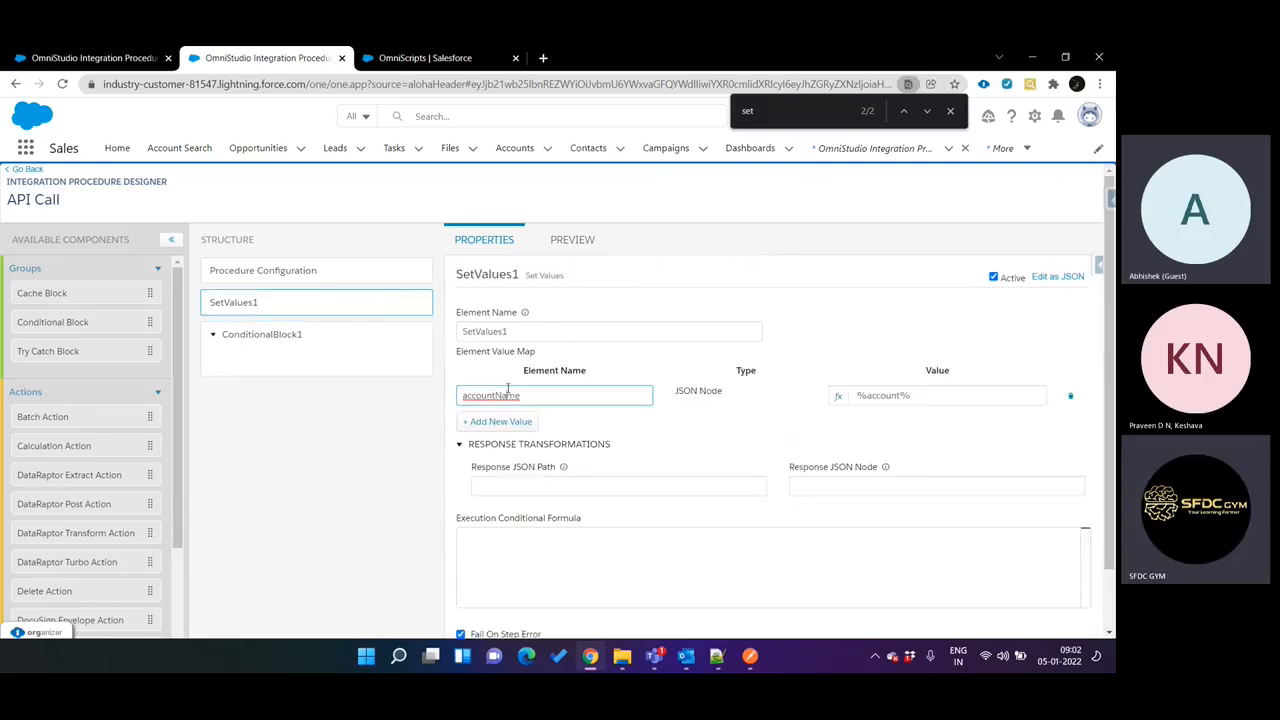
click(311, 360)
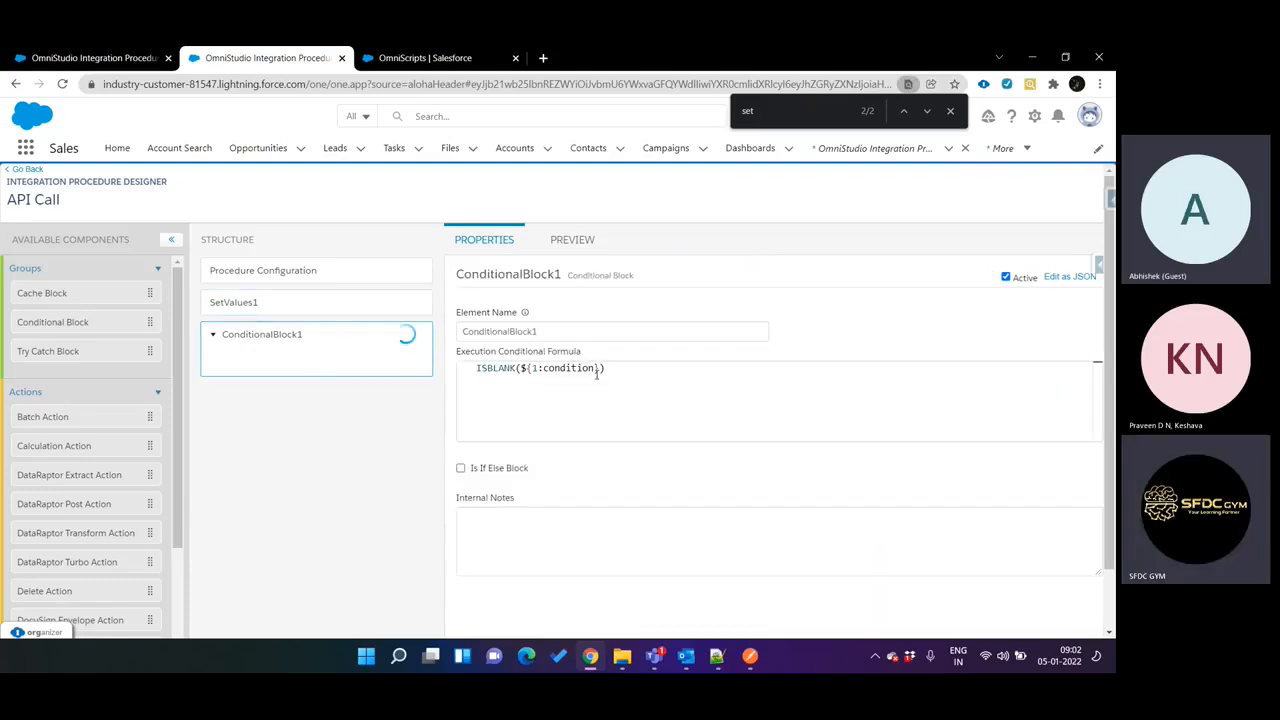
drag(522, 369, 600, 369)
key(BackSpace)
text(%%)
text(accountName%)
click(340, 300)
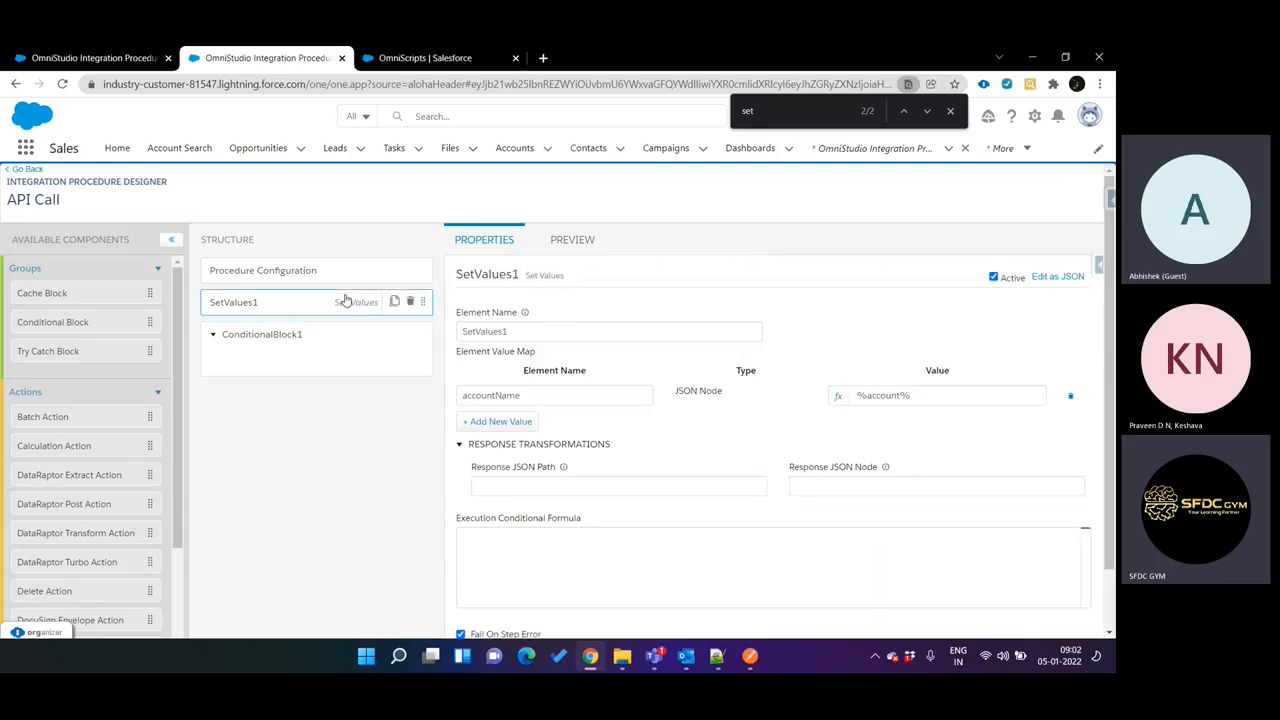
click(329, 340)
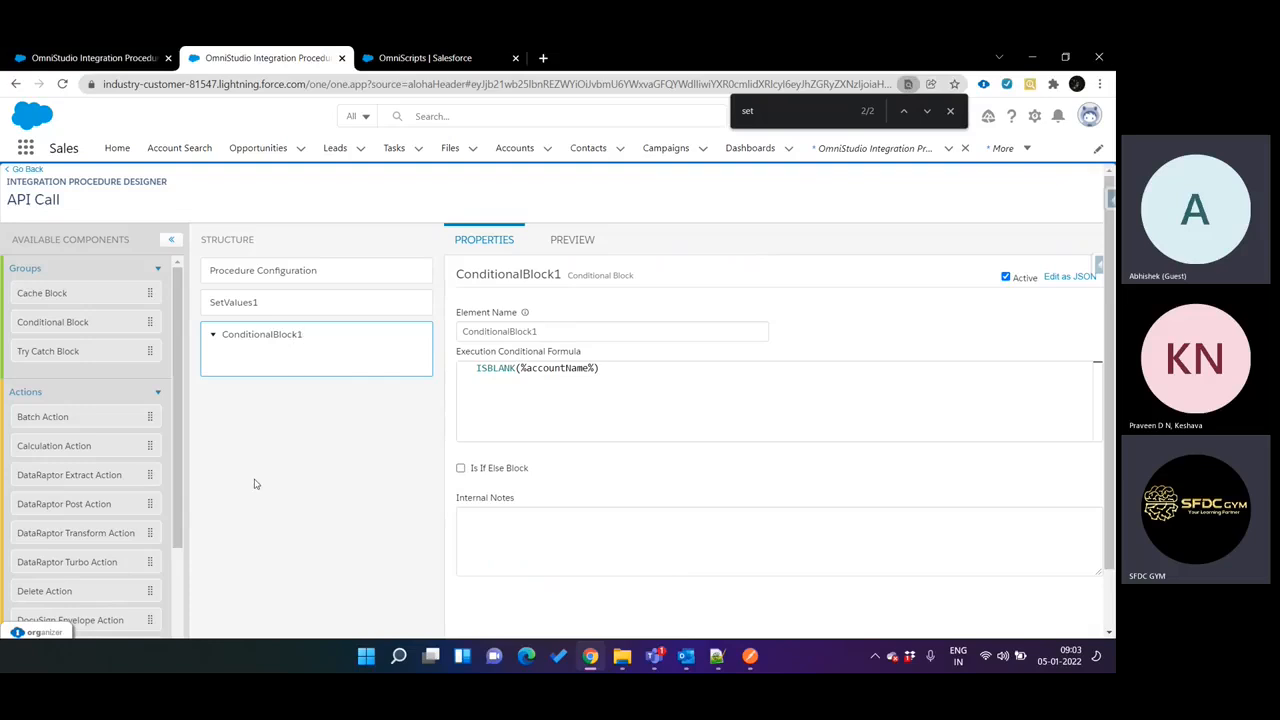
Add a Response Action inside the Conditional Block, leaving it without response headers.
scroll(108, 464, down, 5)
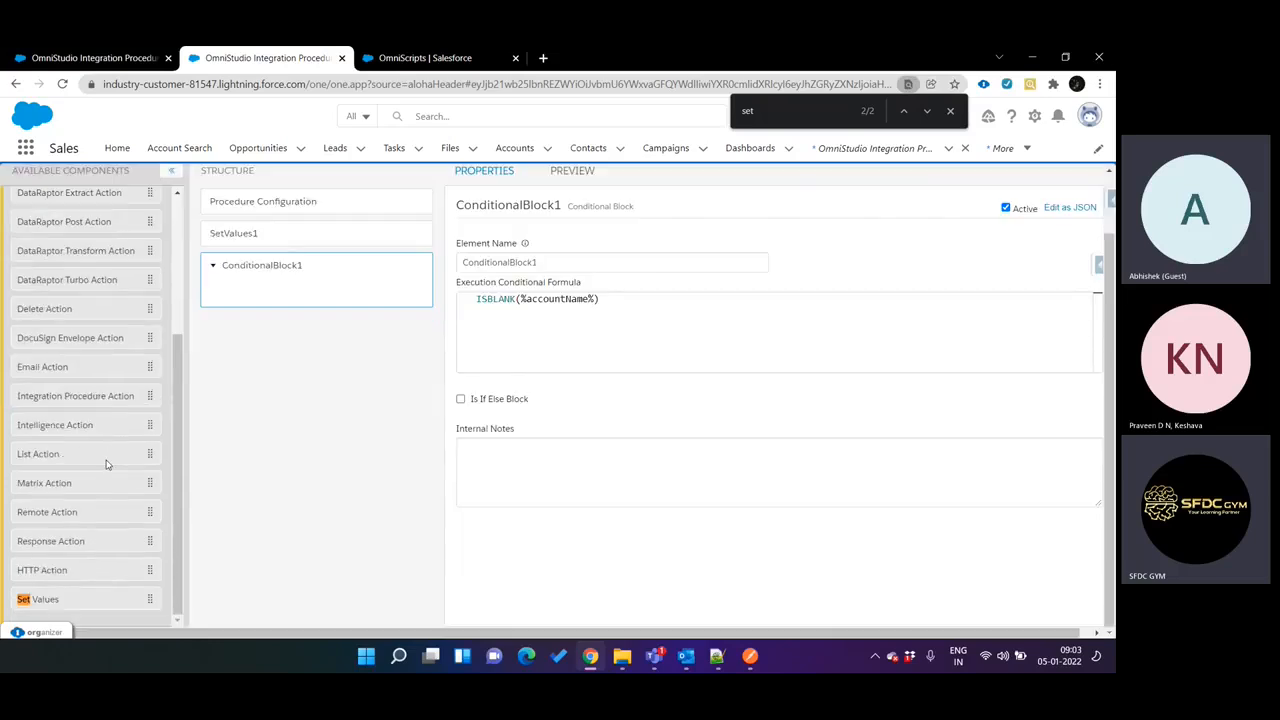
drag(60, 541, 304, 295)
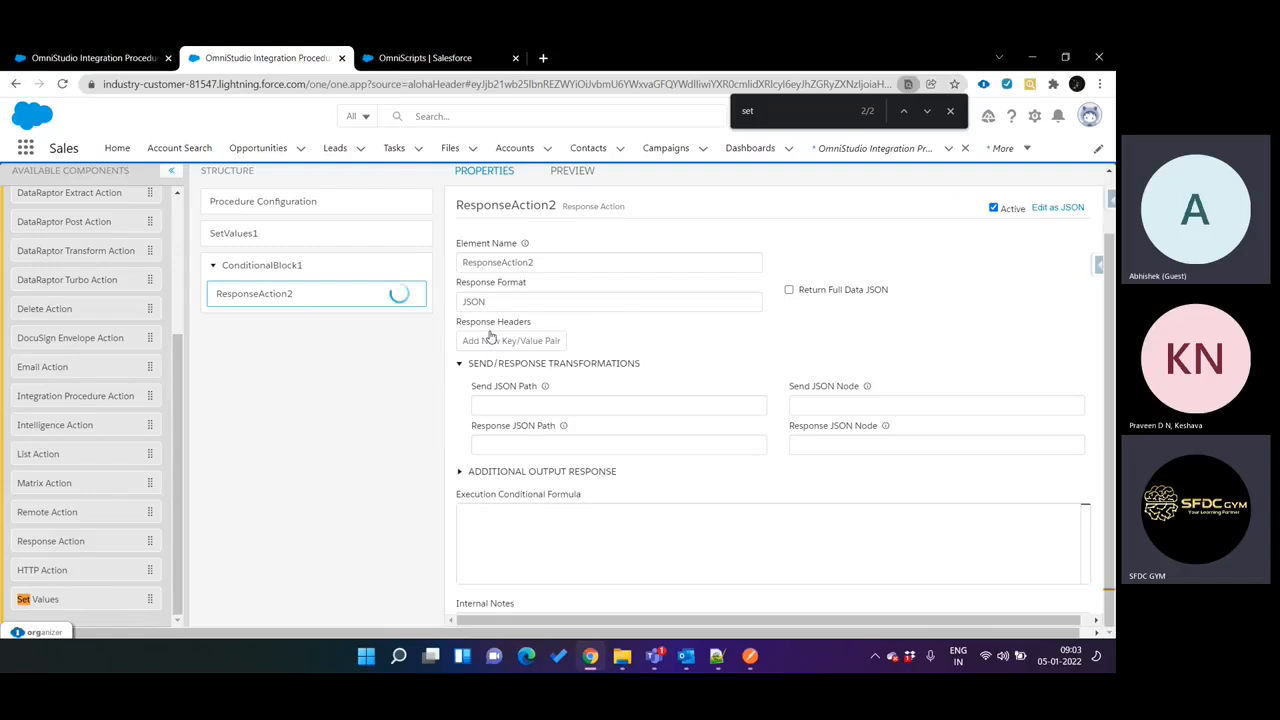
click(563, 341)
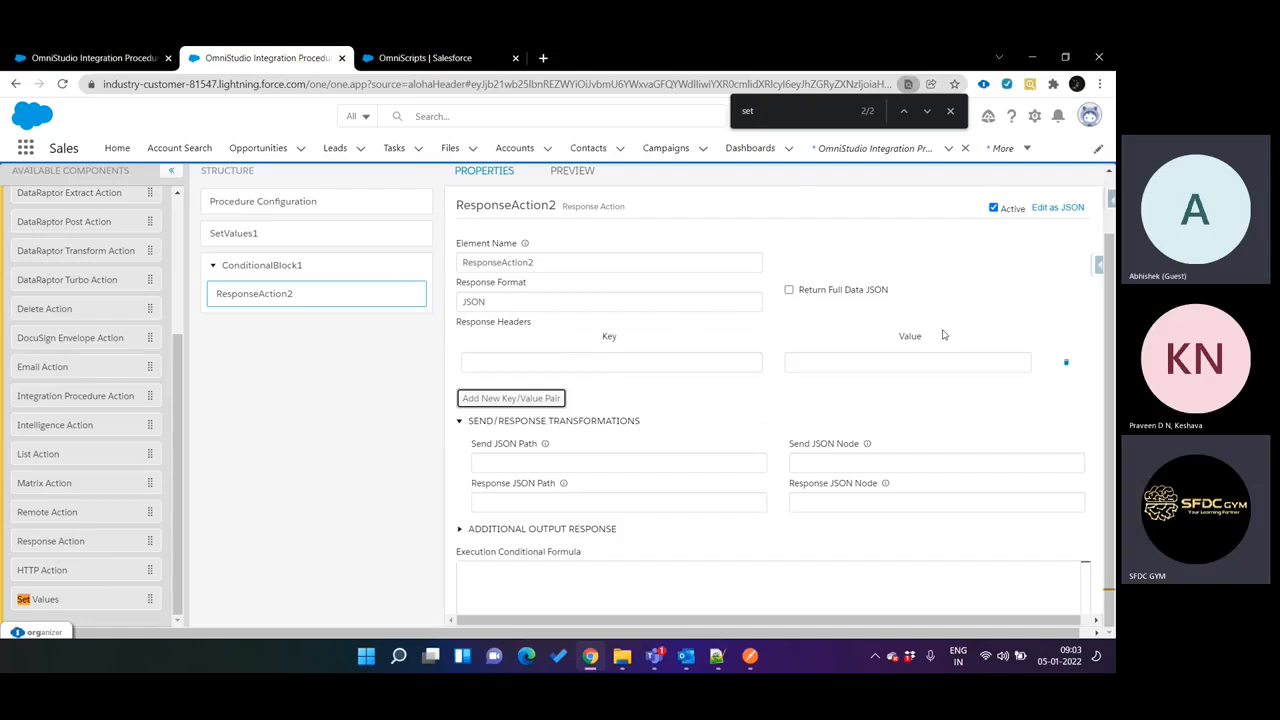
click(1066, 362)
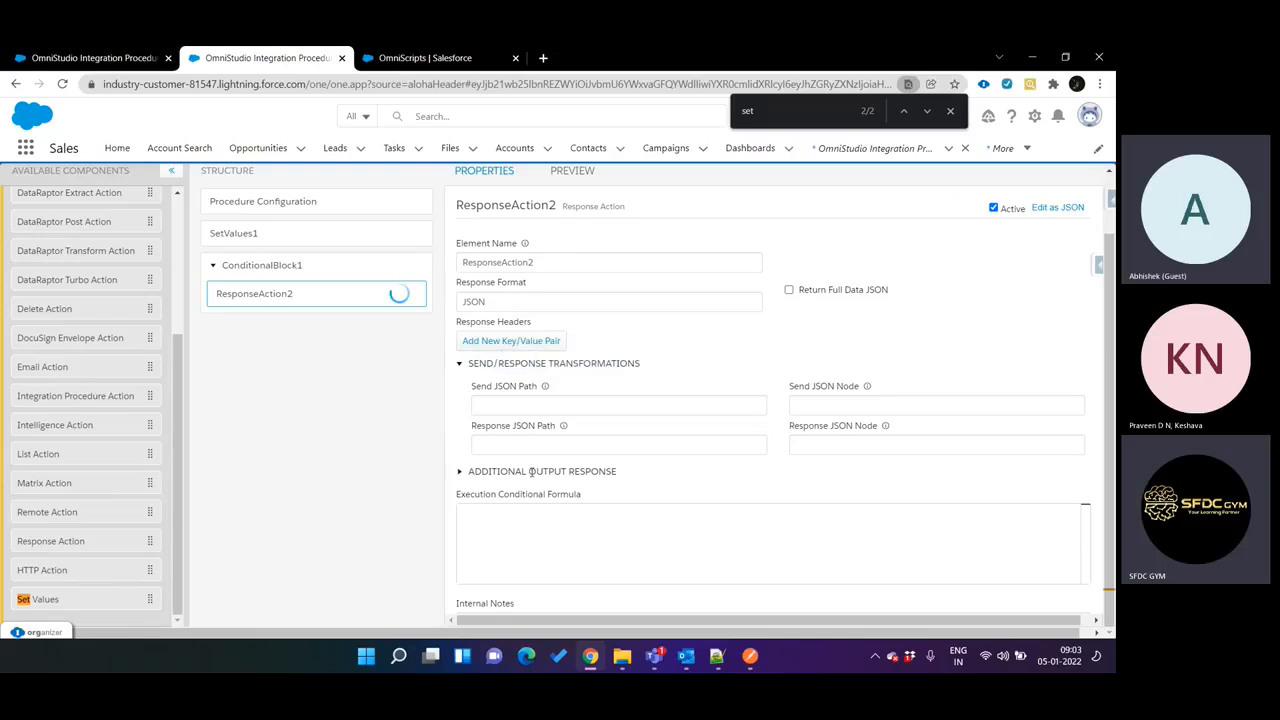
Expand the new Response Action's Additional Output Response settings and enable Return Only Additional Output.
scroll(524, 426, down, 2)
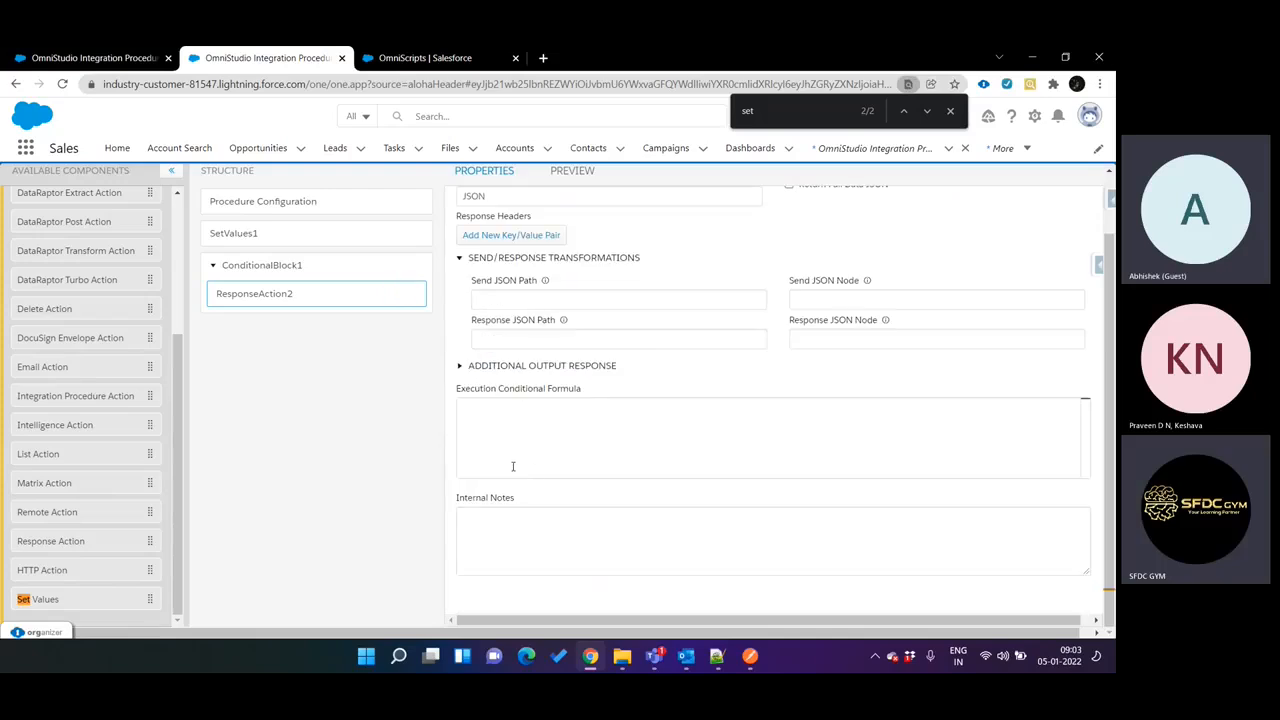
scroll(724, 346, up, 2)
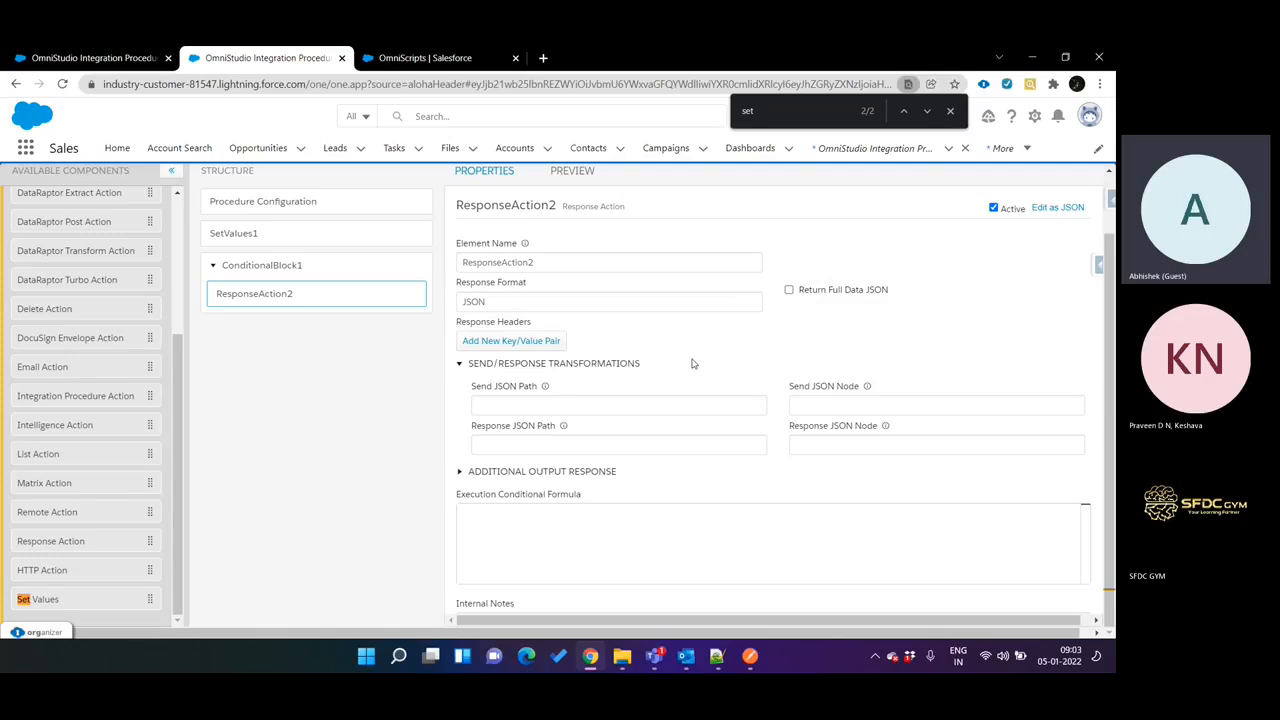
scroll(612, 383, down, 1)
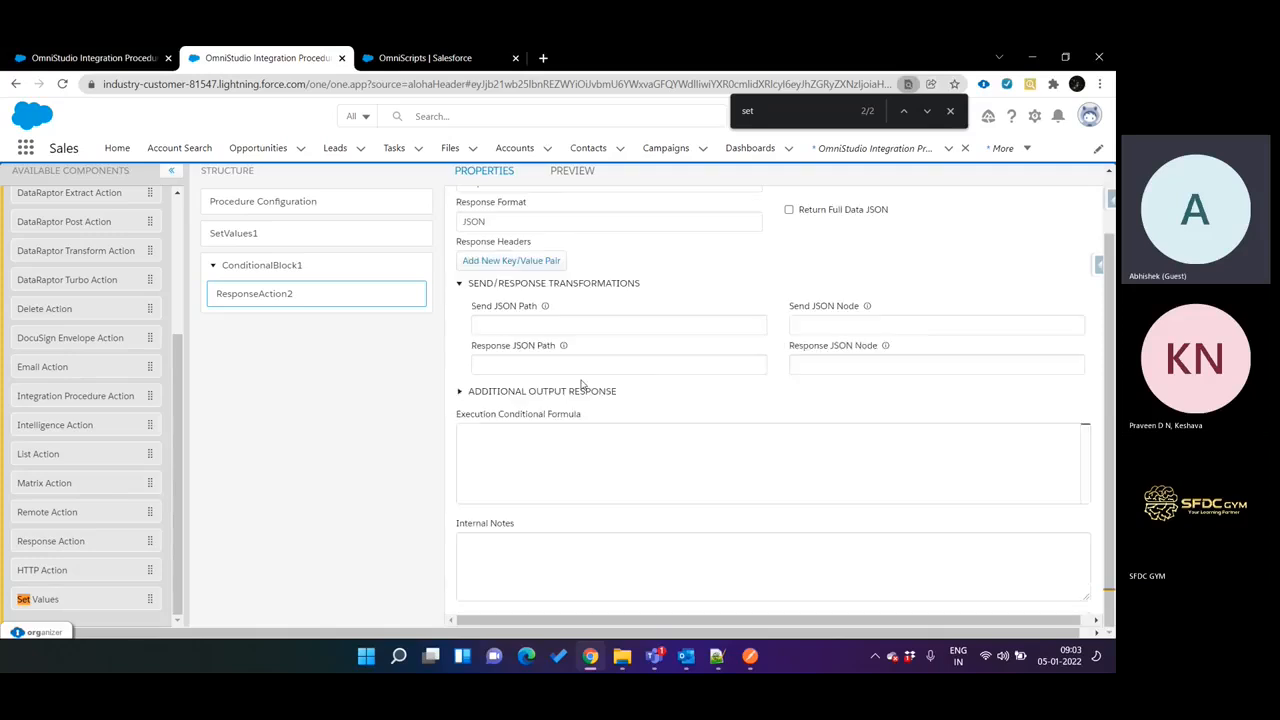
click(571, 393)
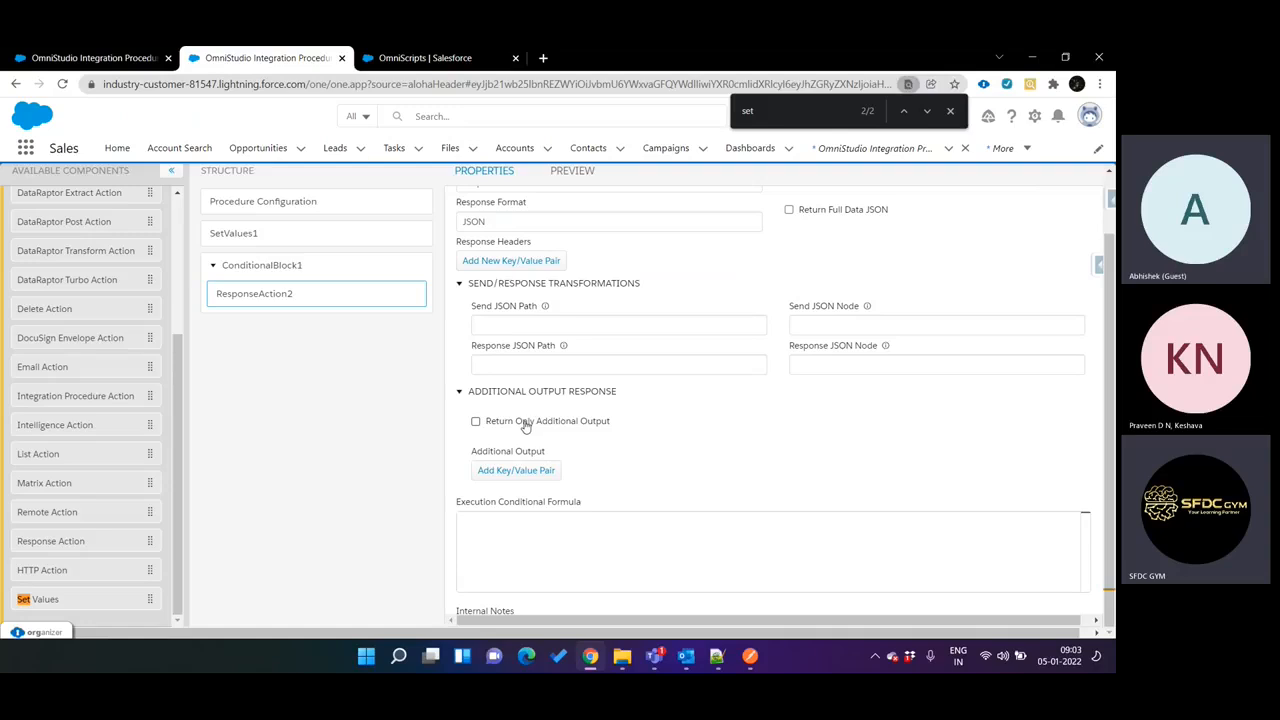
click(477, 422)
Add an Additional Output pair to the Response Action with the key status and the value 400.
click(525, 470)
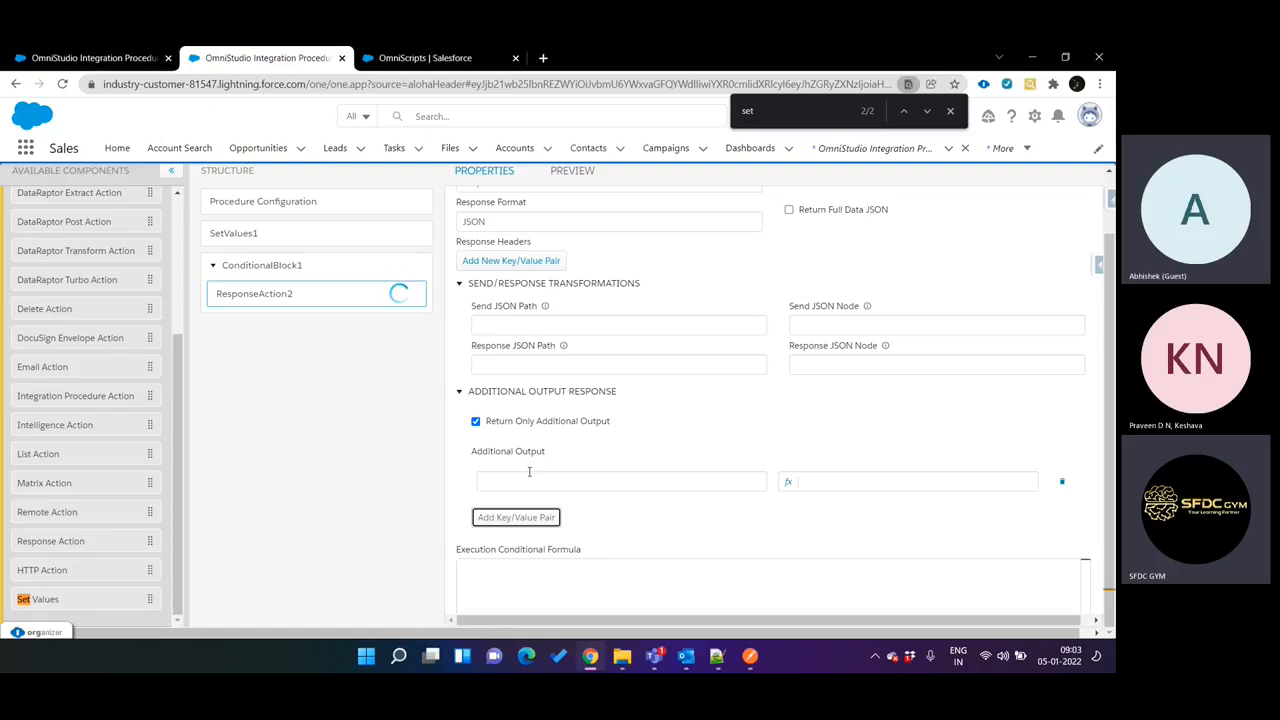
click(531, 473)
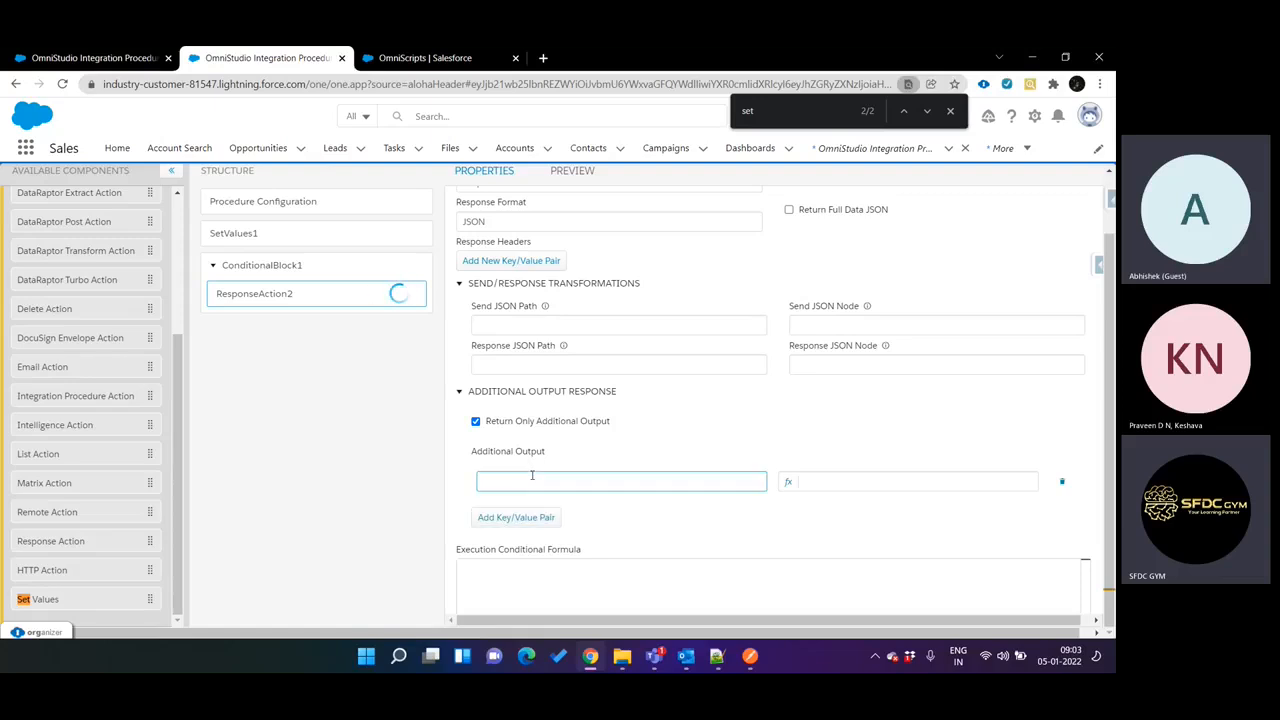
text(stats-)
key(BackSpace)
key(BackSpace)
key(BackSpace)
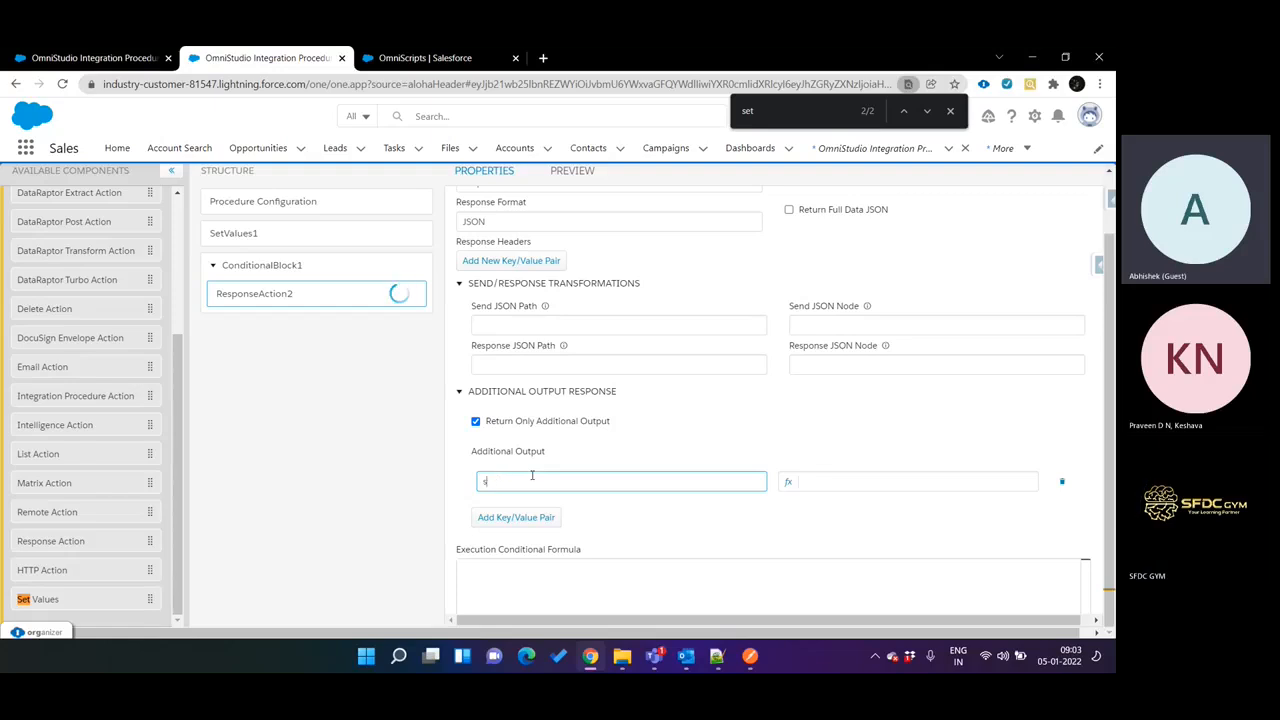
text(tatus)
click(812, 482)
text(400)
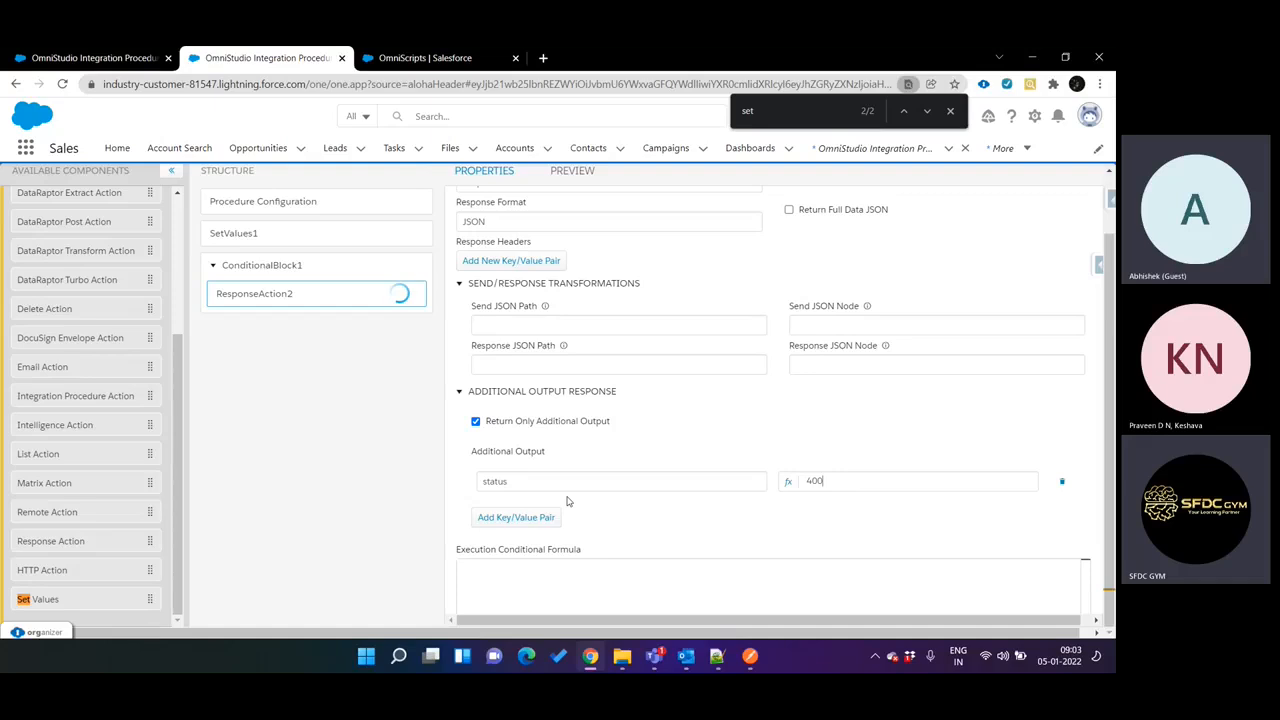
Add a second, empty Additional Output pair and rename the first pair's key as statuscode.
click(547, 516)
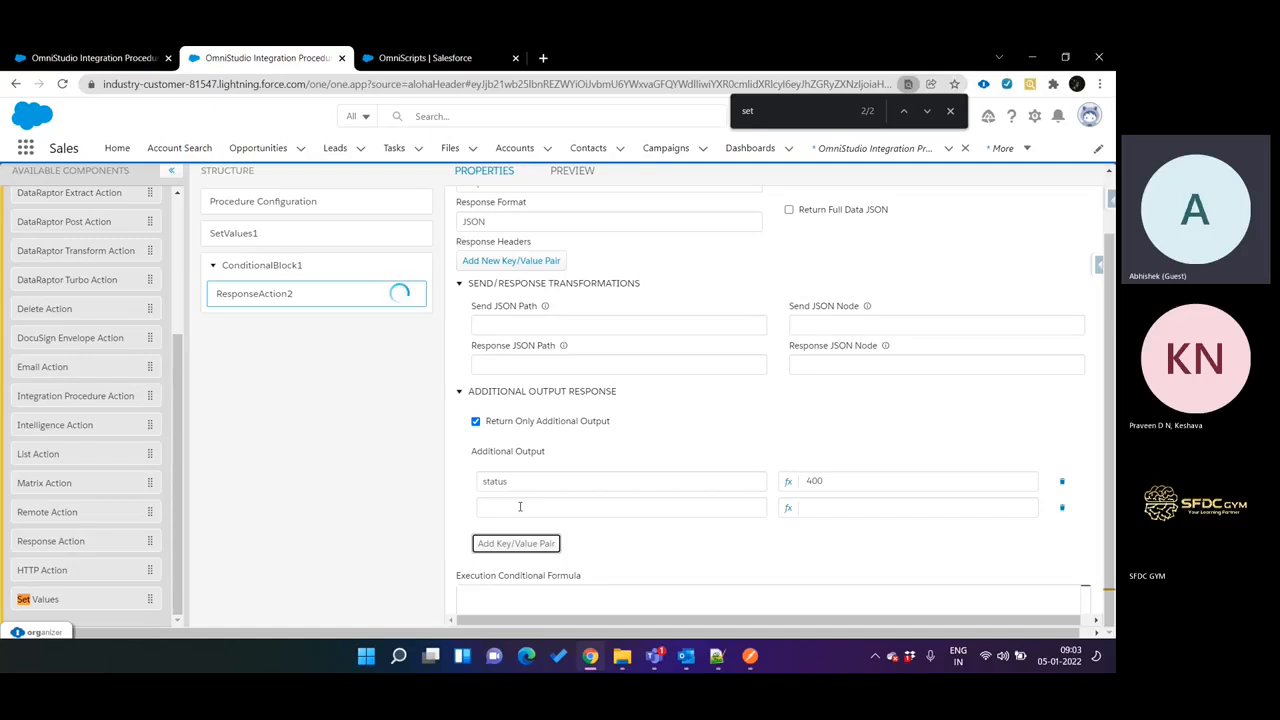
click(520, 507)
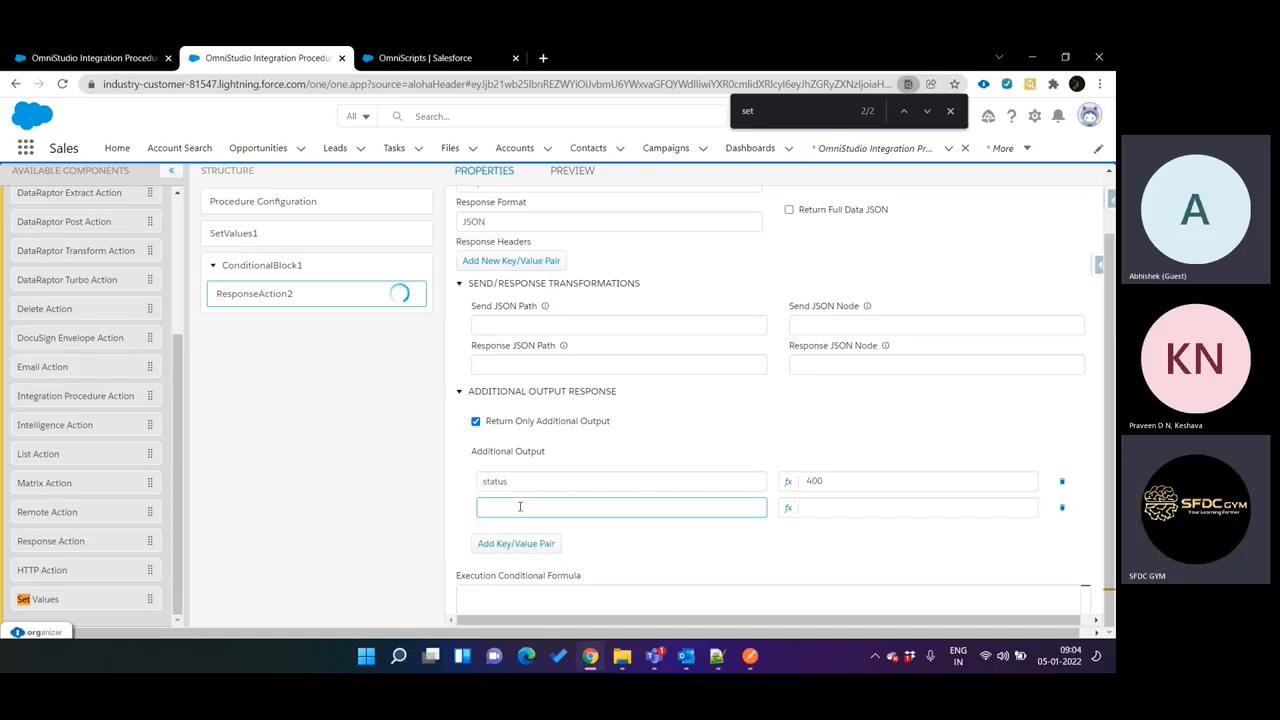
click(487, 481)
key(ctrl+a)
key(Right)
text(code)
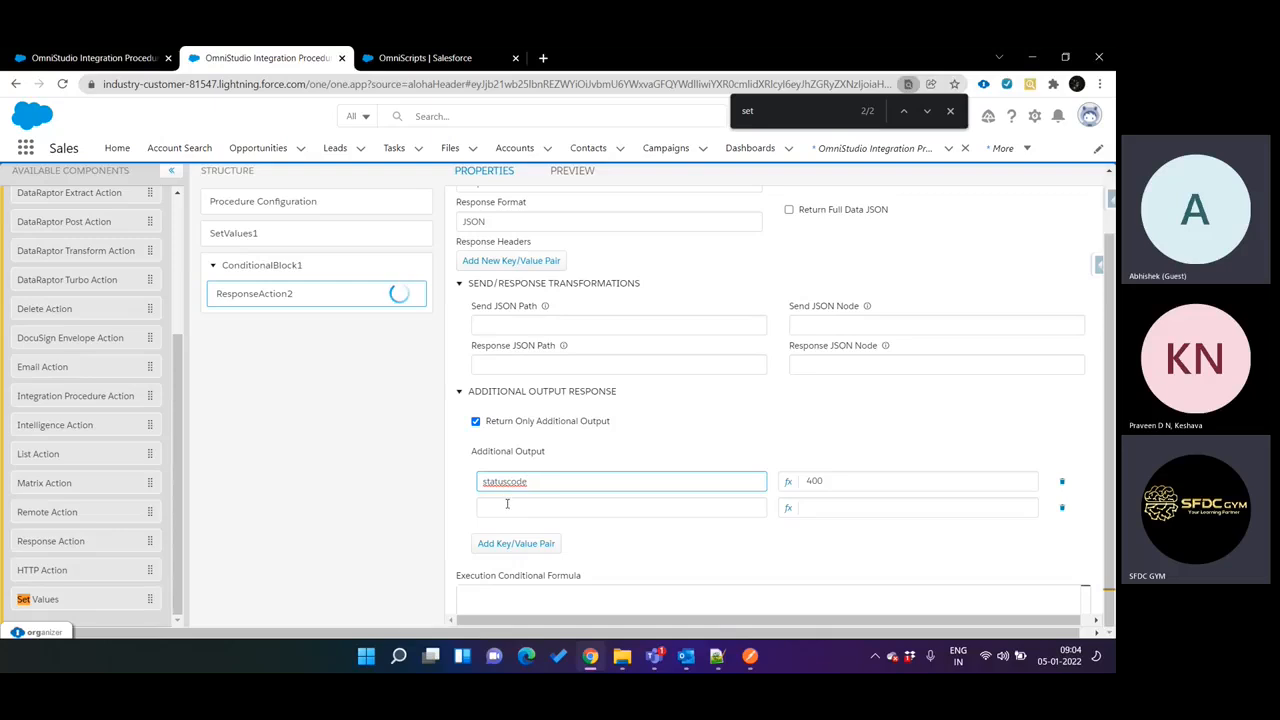
Fill in the second Additional Output pair with the key status and the value error.
click(508, 505)
text(status)
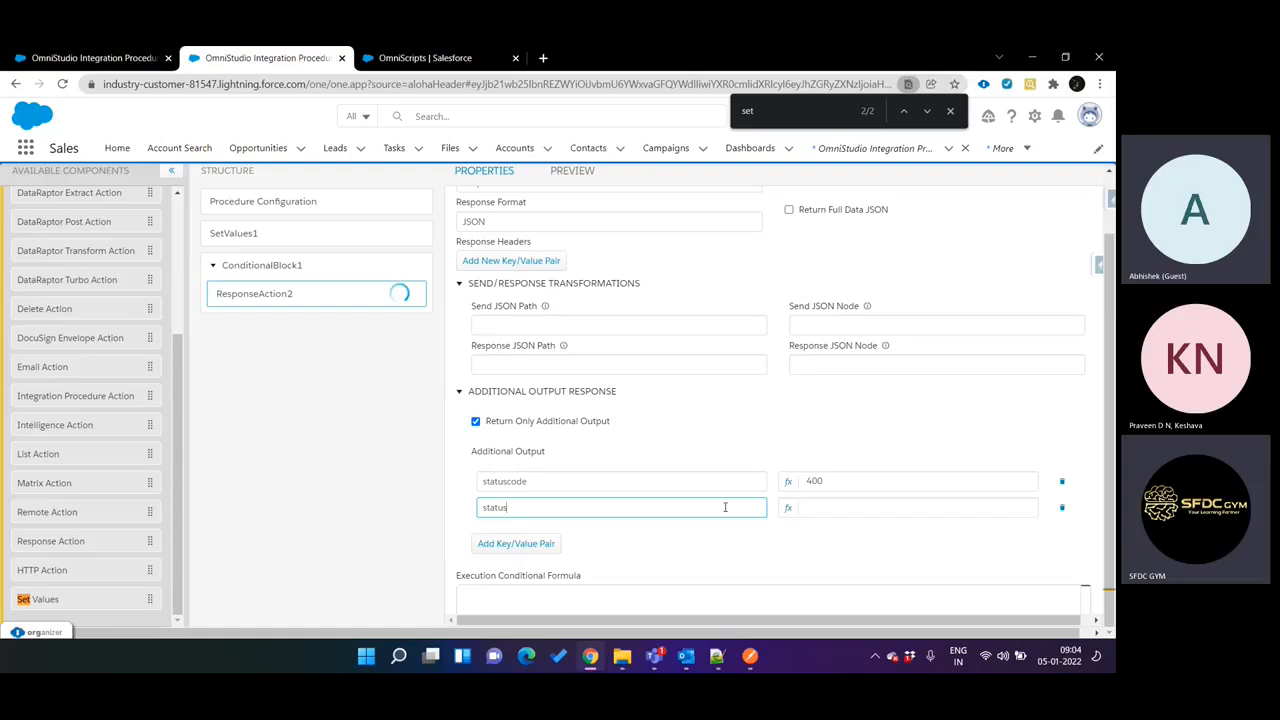
click(810, 509)
text(error)
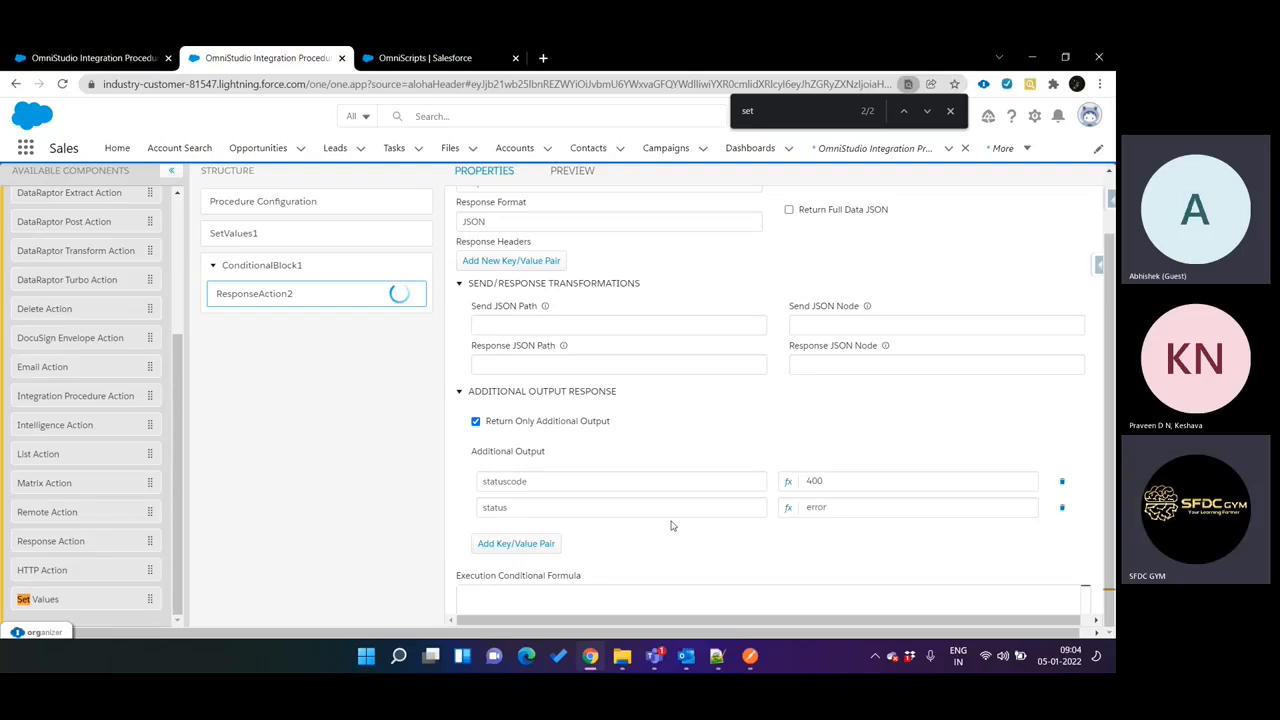
Add a third Additional Output pair with the key errormsg and the value "The input is null".
click(516, 543)
click(526, 531)
text(status)
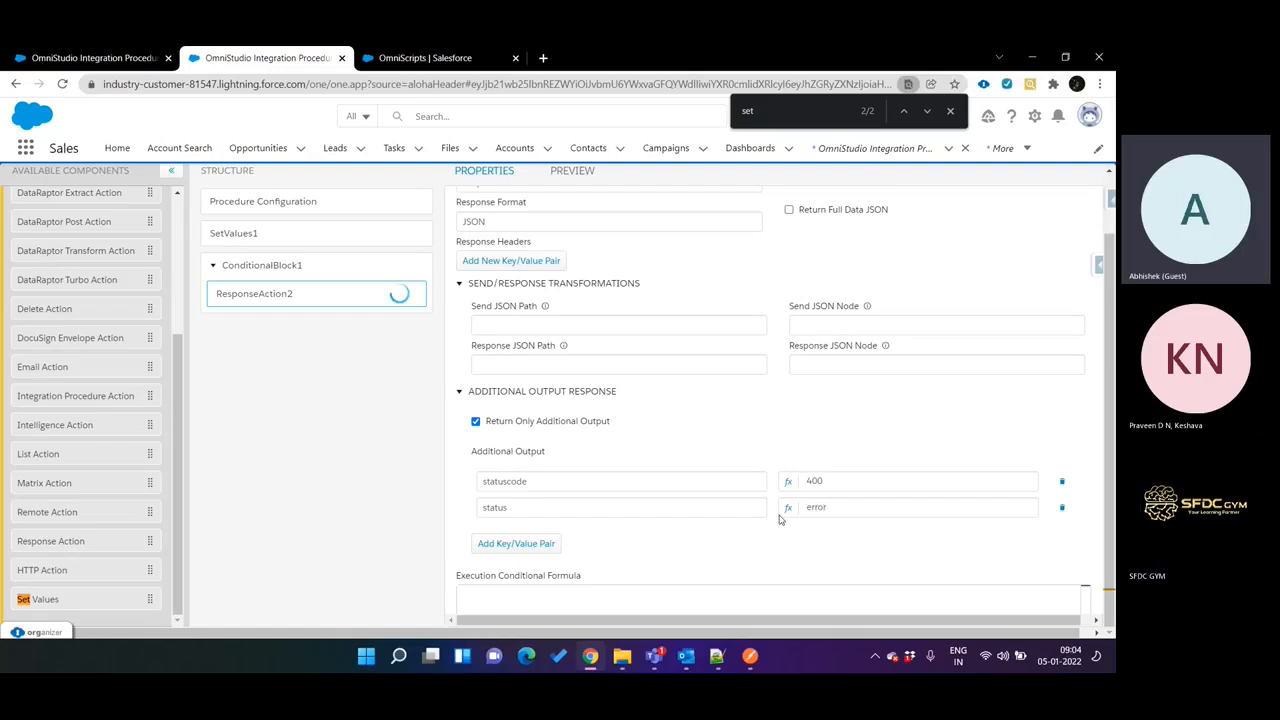
click(529, 549)
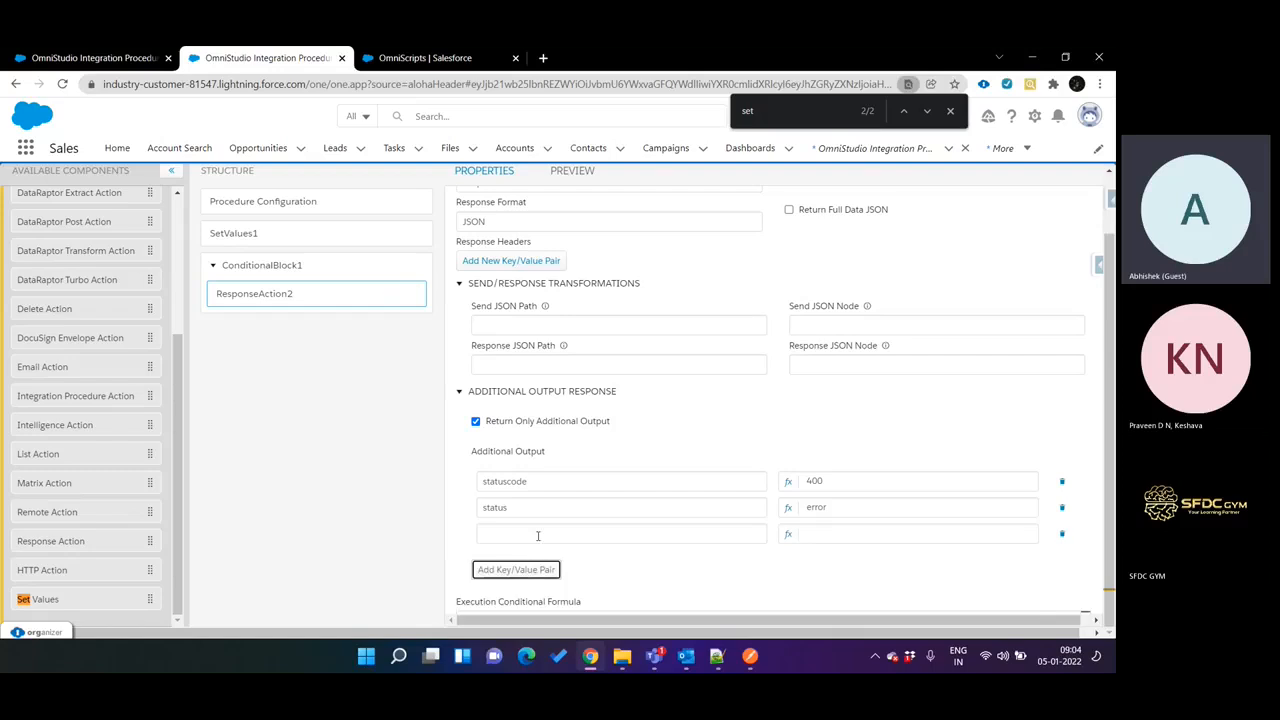
click(538, 536)
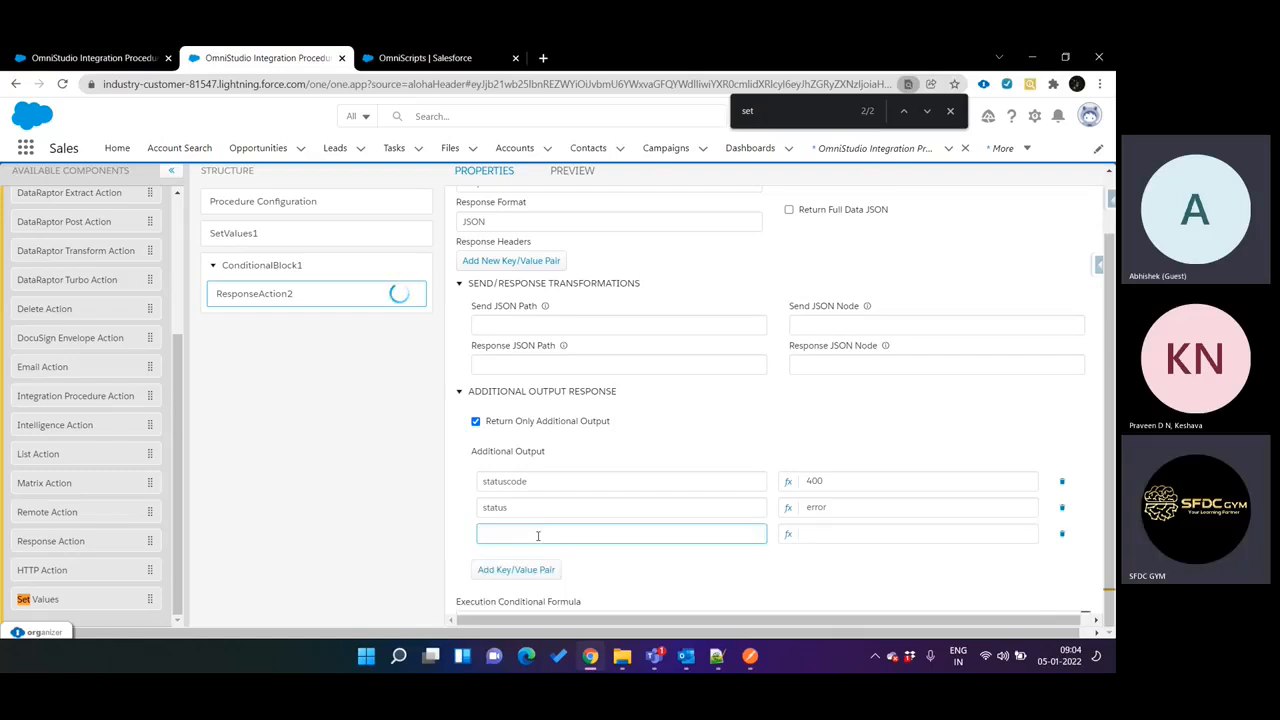
text(errormsg)
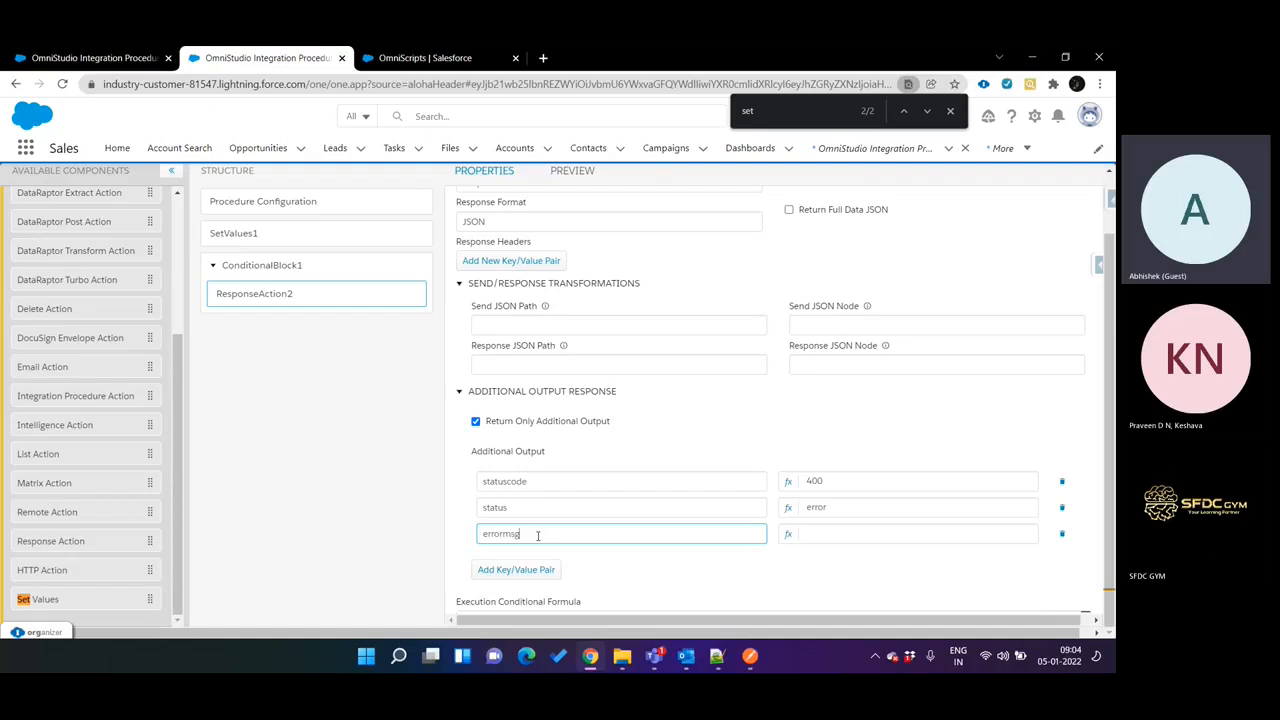
click(815, 528)
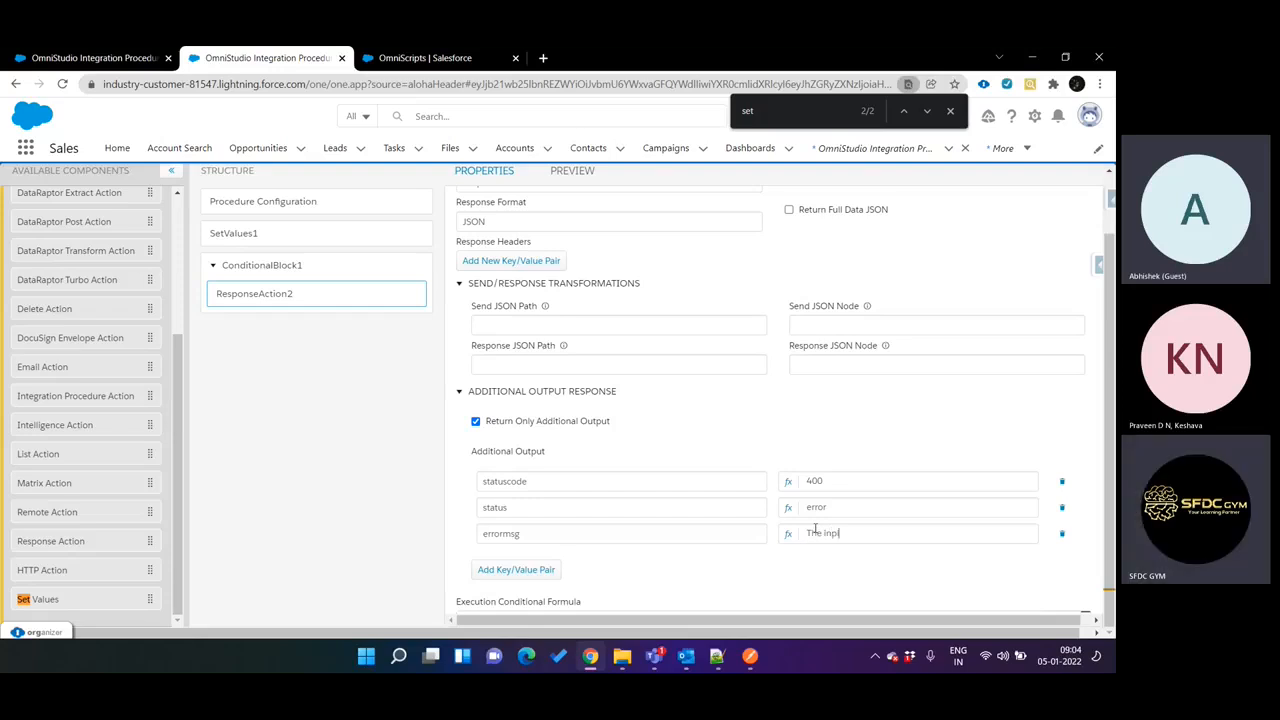
text(The input is null)
scroll(735, 521, down, 1)
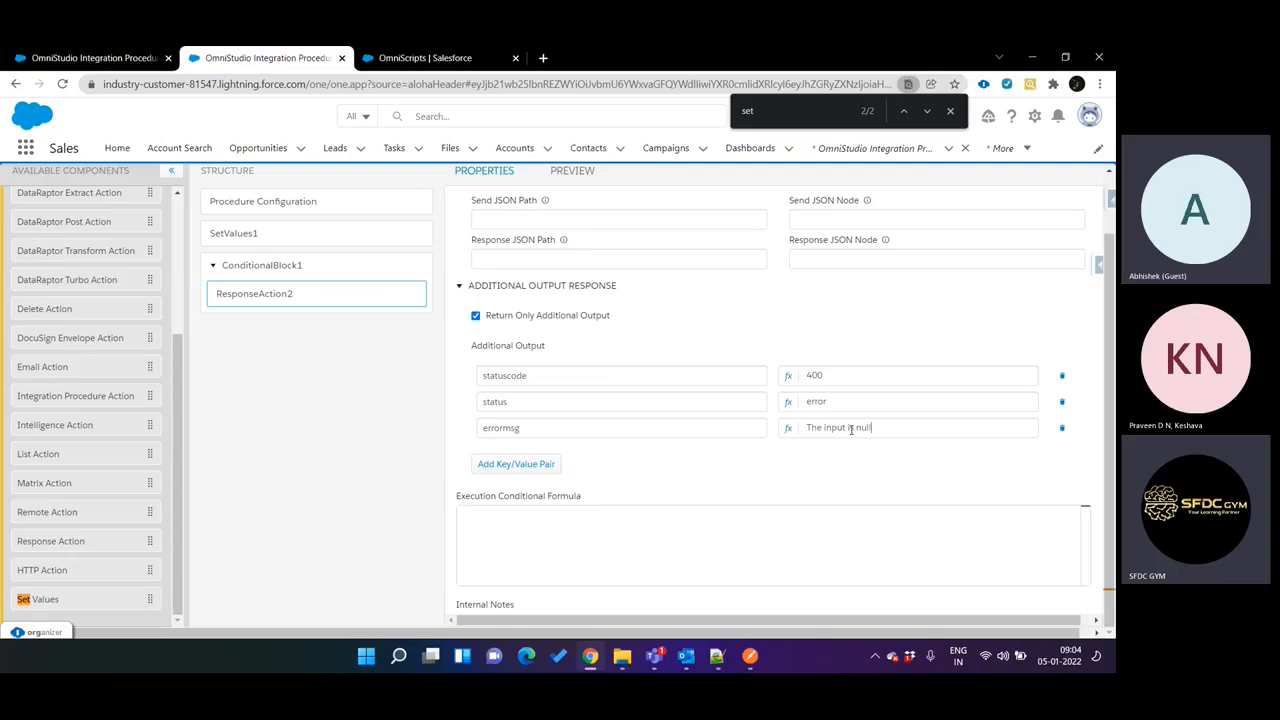
scroll(681, 370, up, 2)
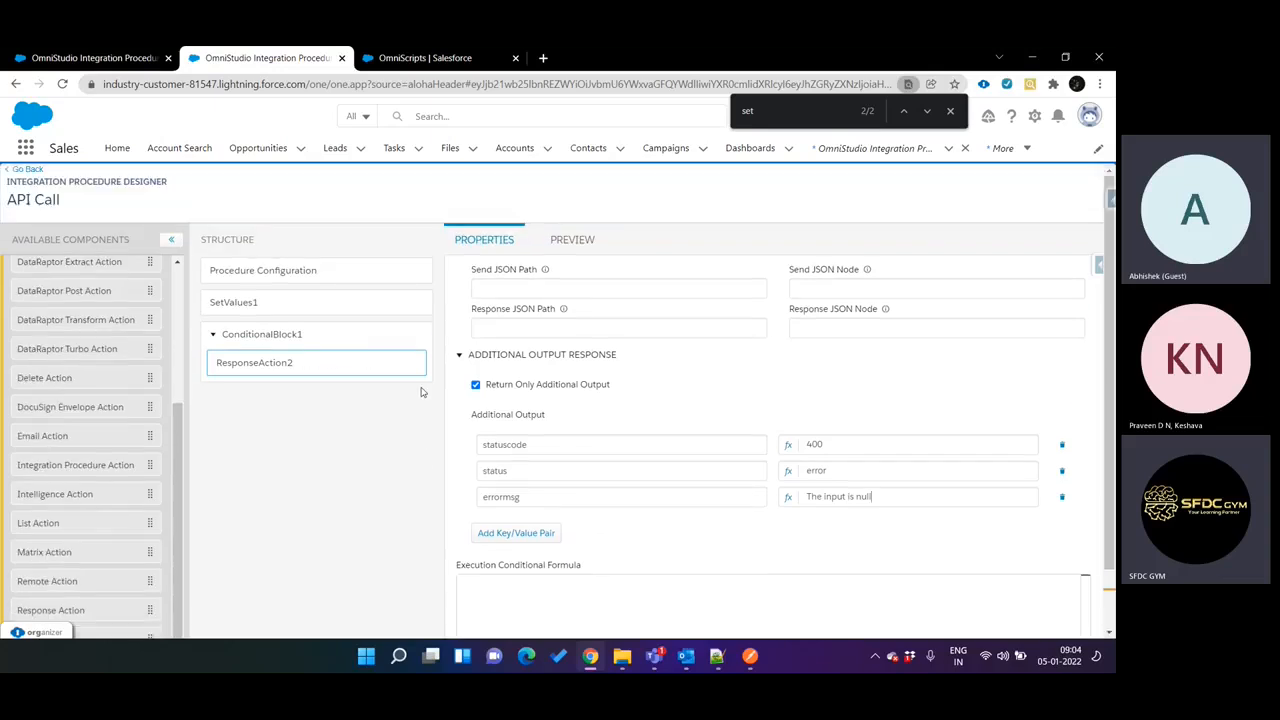
Review the Conditional Block's formula and the Response Action's additional output pairs, including the errormsg value in the Expression Editor.
click(325, 343)
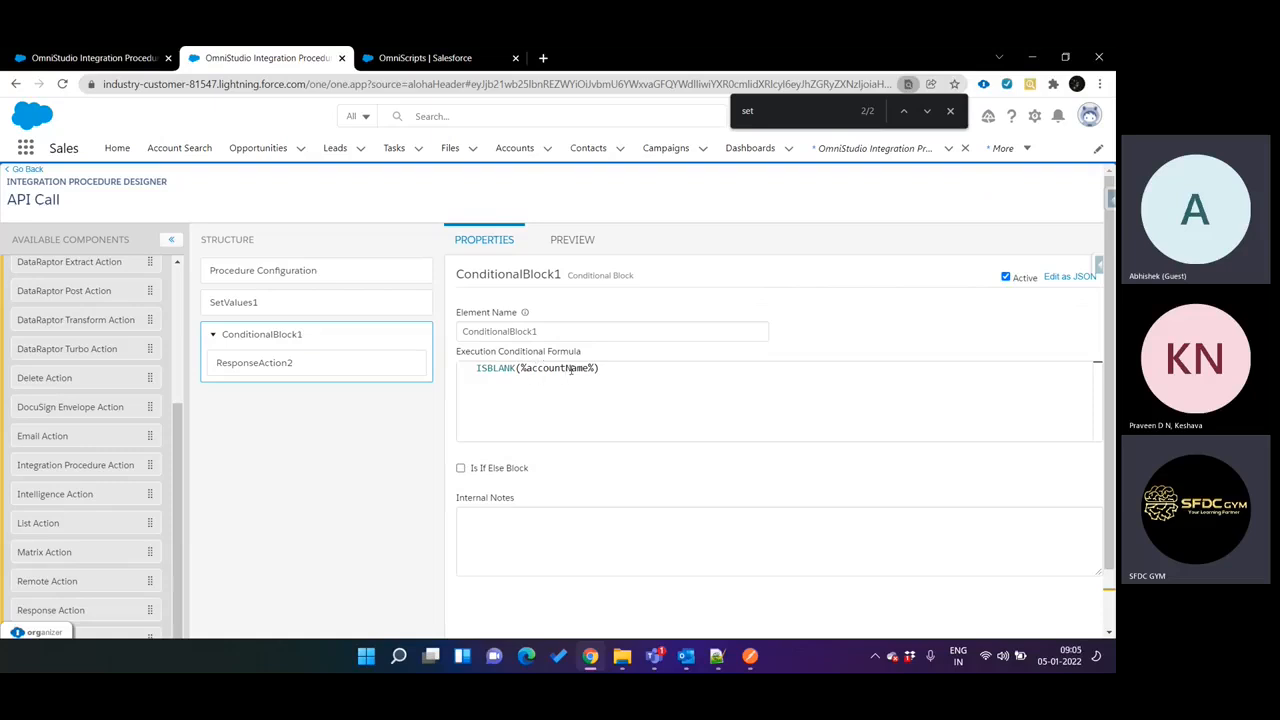
click(323, 366)
scroll(579, 465, down, 2)
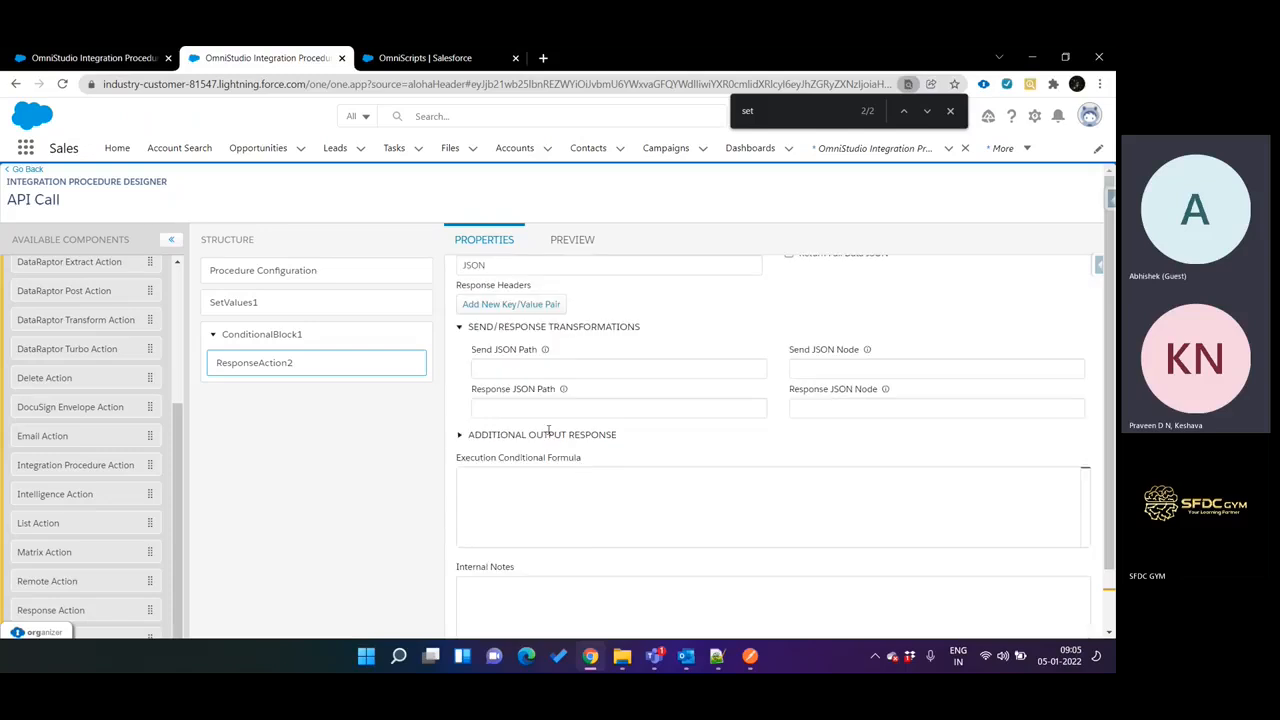
click(548, 434)
scroll(620, 456, down, 1)
scroll(621, 451, up, 1)
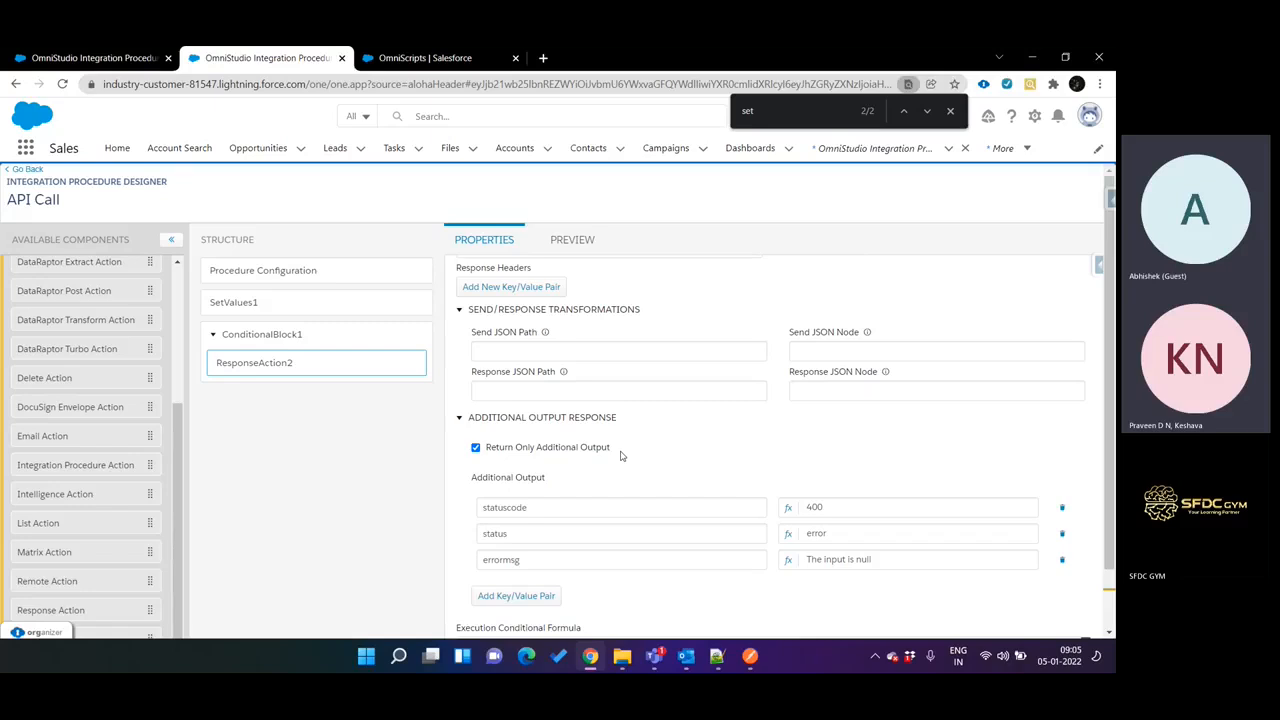
scroll(620, 456, up, 1)
scroll(620, 456, down, 2)
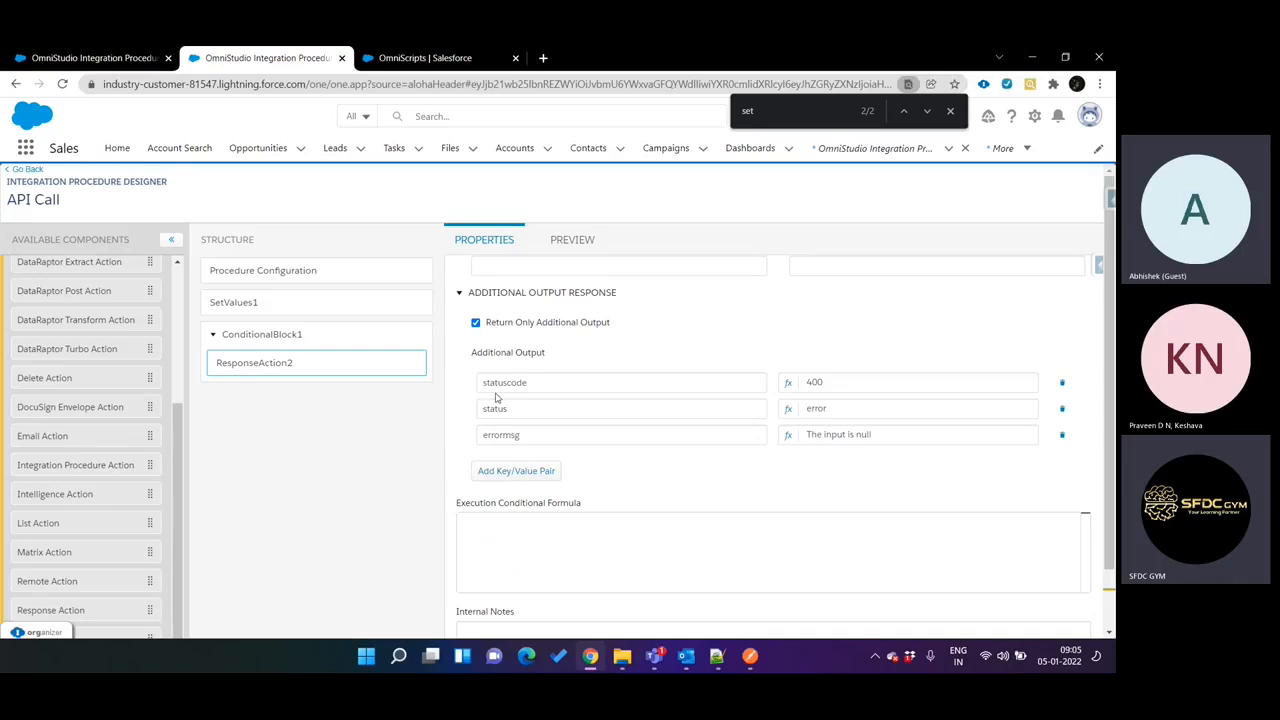
double_click(487, 381)
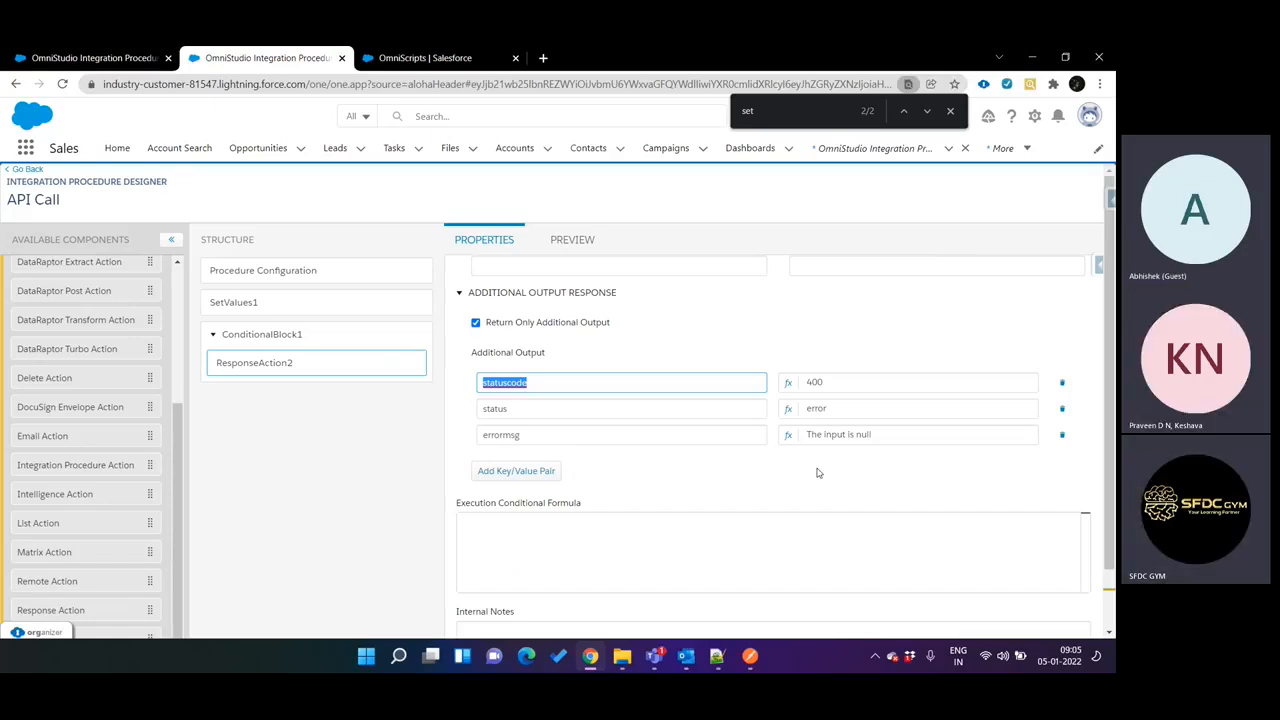
click(789, 436)
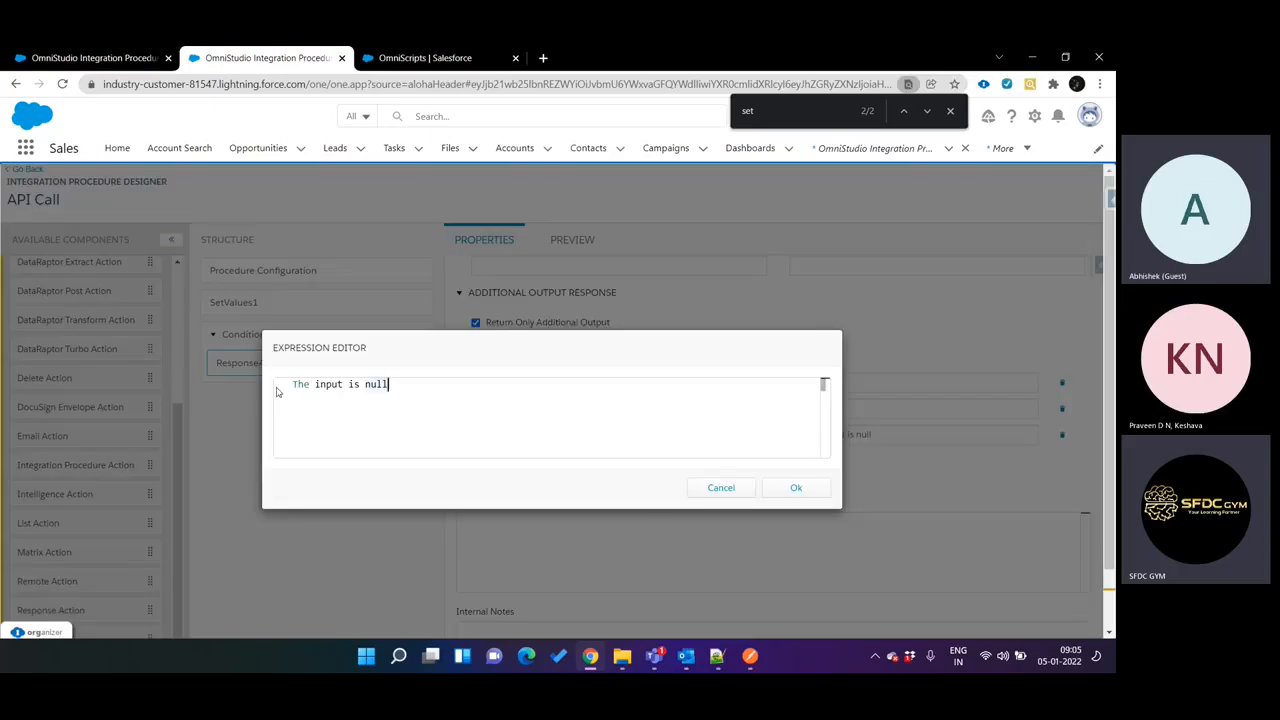
click(722, 487)
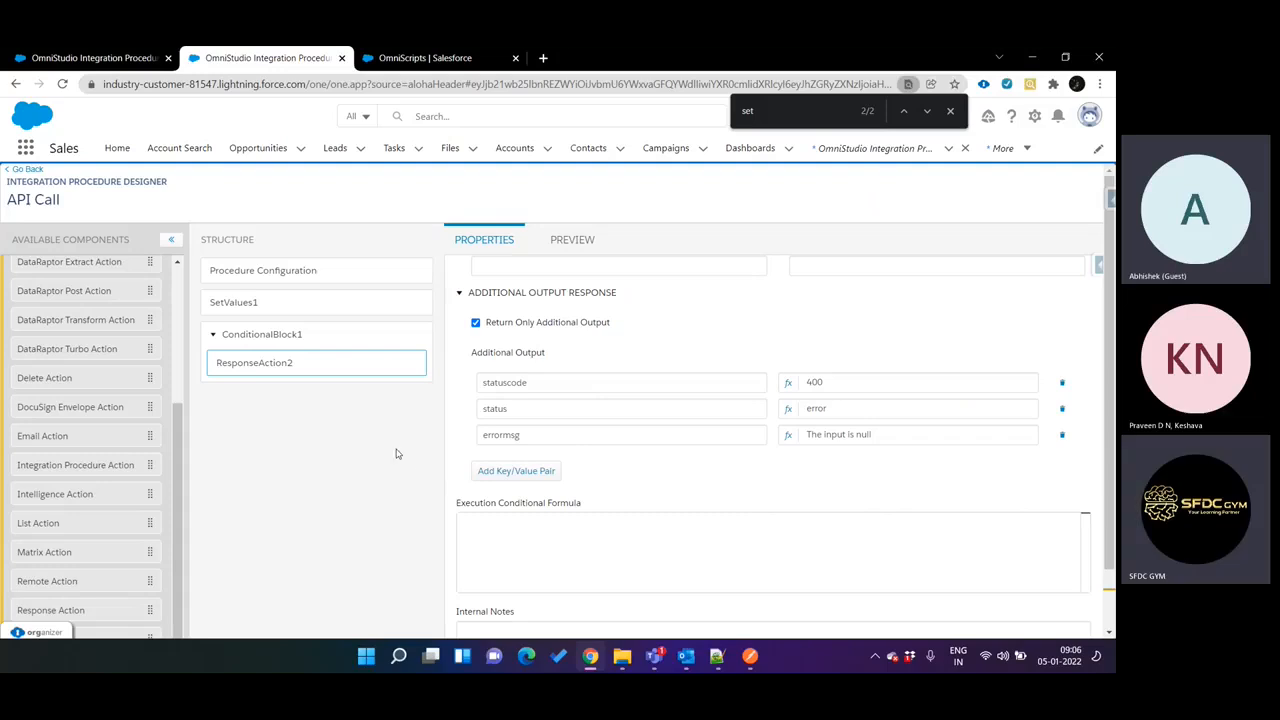
Show the Procedure Configuration, and open workbench.developerforce.com in a new browser tab placed before the OmniScripts tab.
click(343, 271)
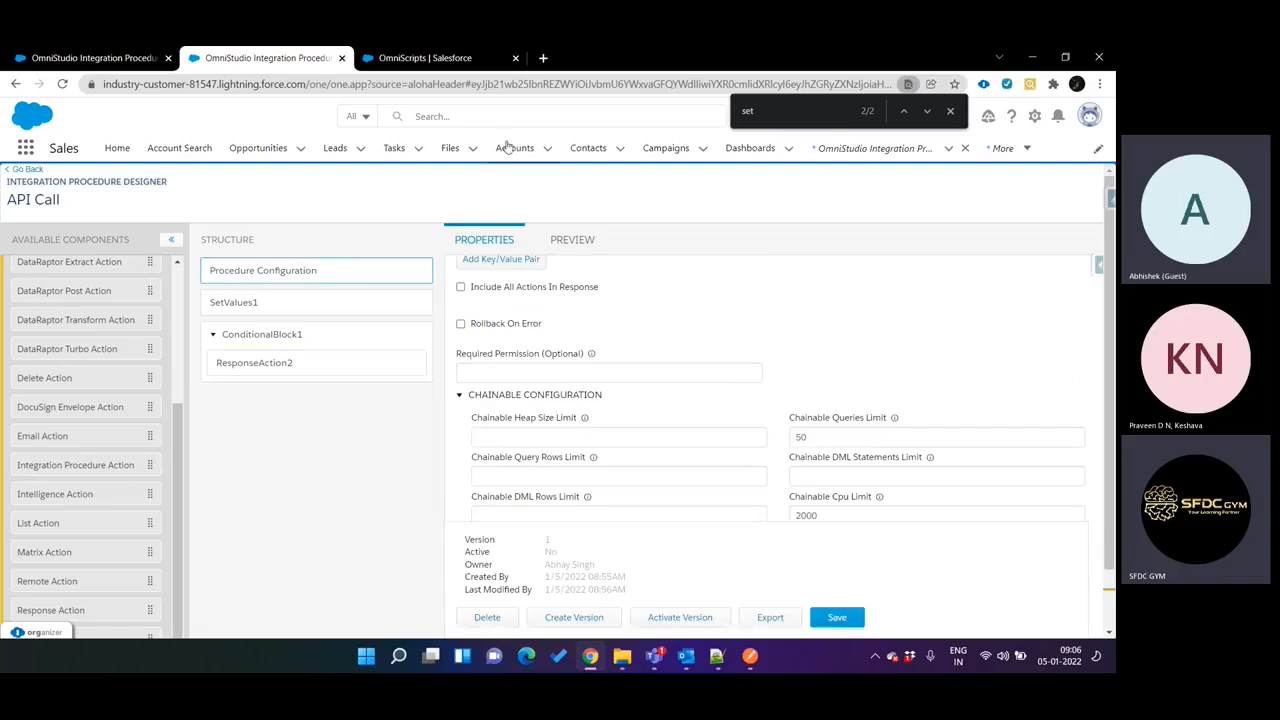
click(543, 57)
text(wor)
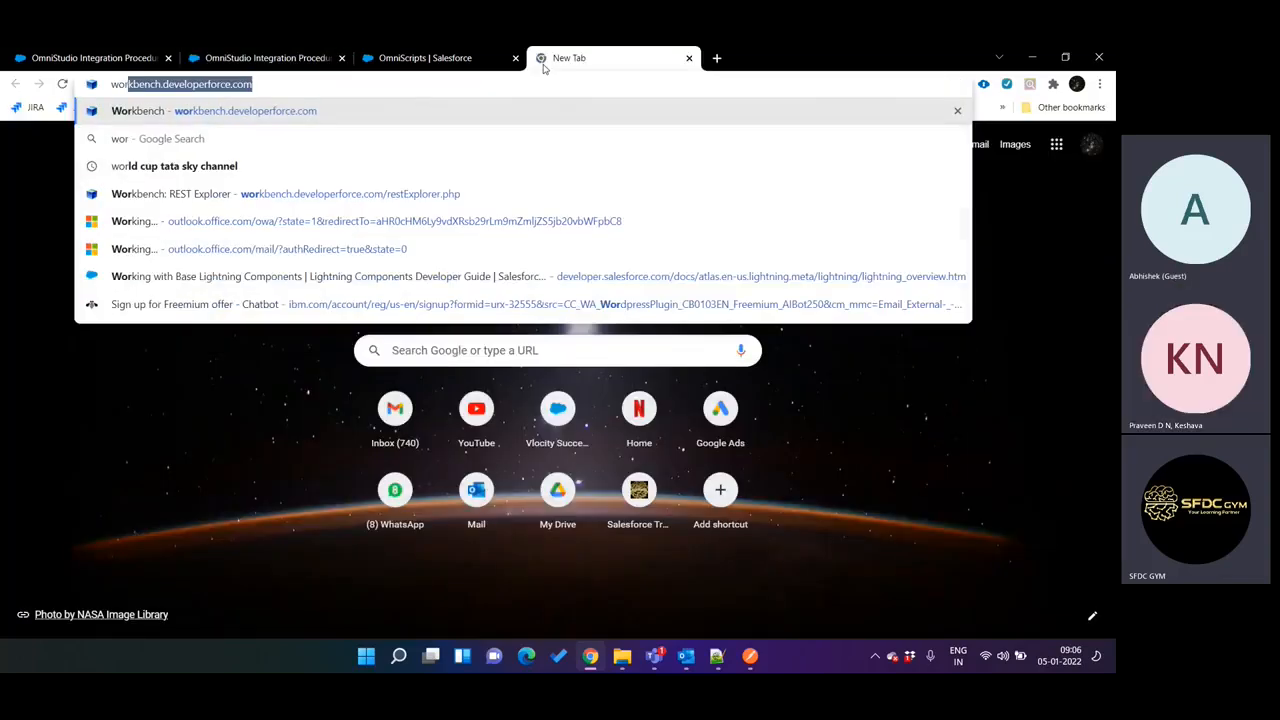
key(Return)
drag(545, 68, 420, 58)
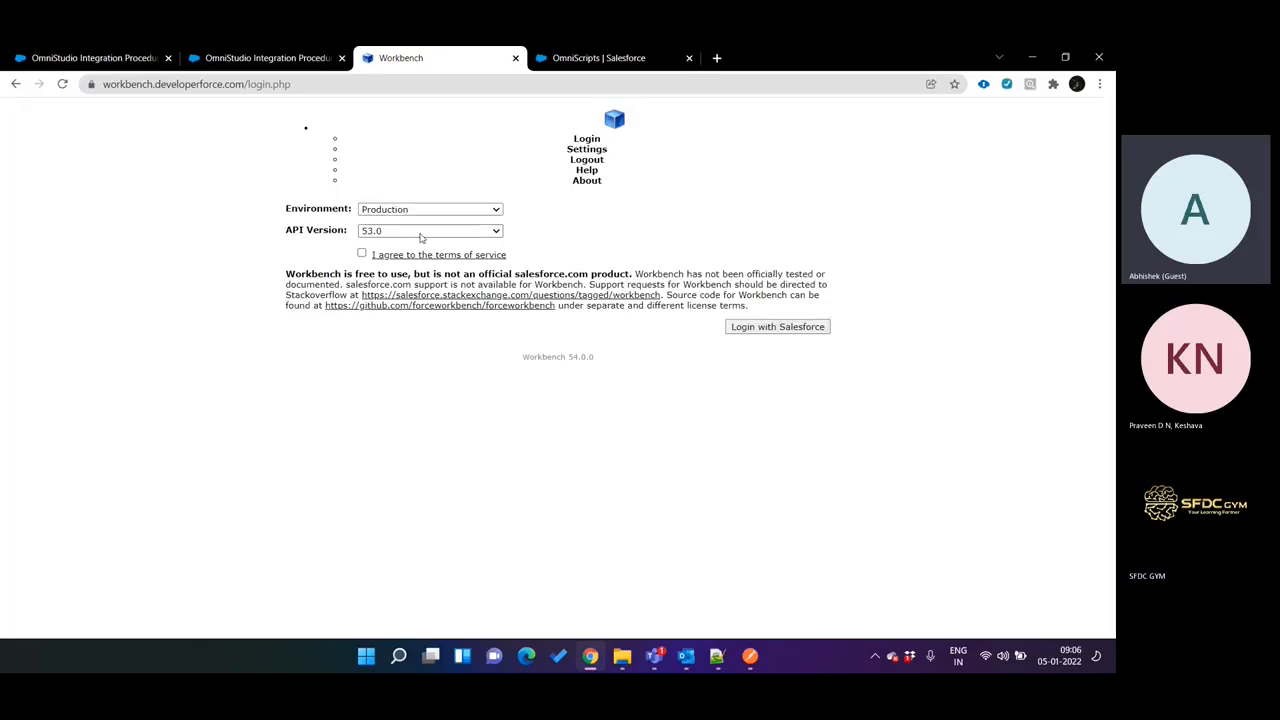
Reload the Workbench login page, accept the terms of service, log in with Salesforce and allow Workbench access.
click(361, 253)
key(F5)
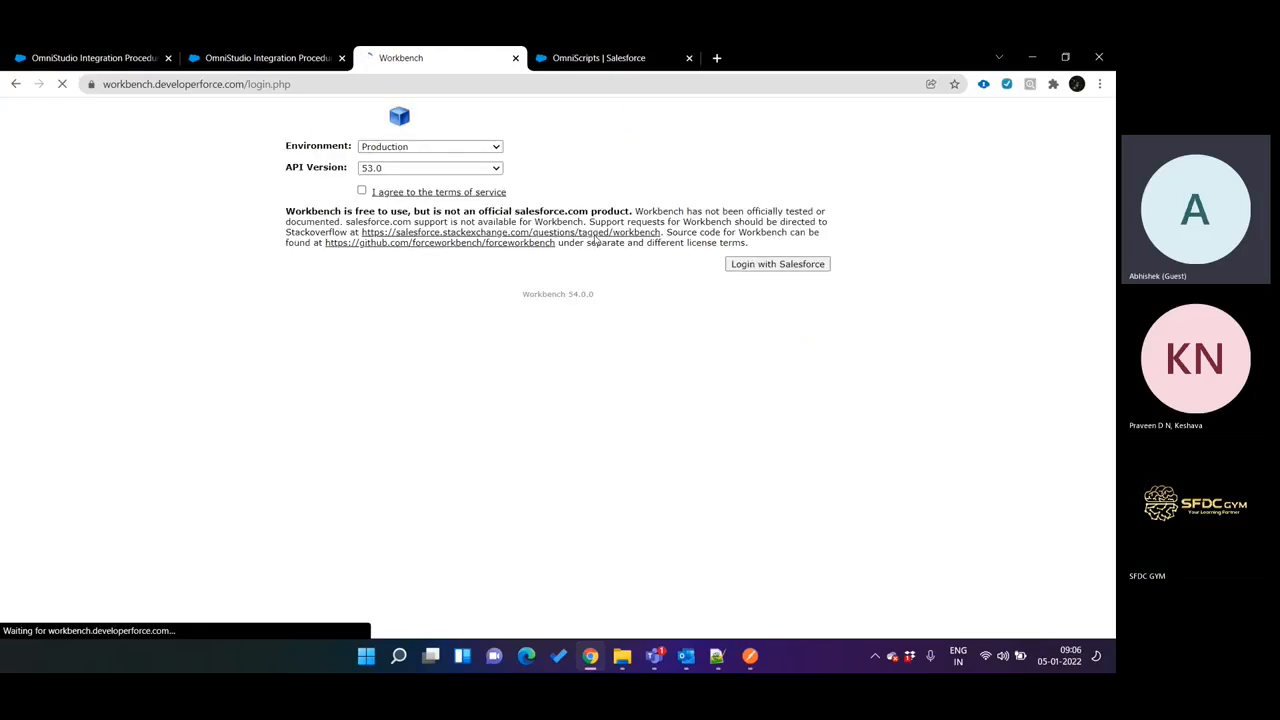
click(362, 191)
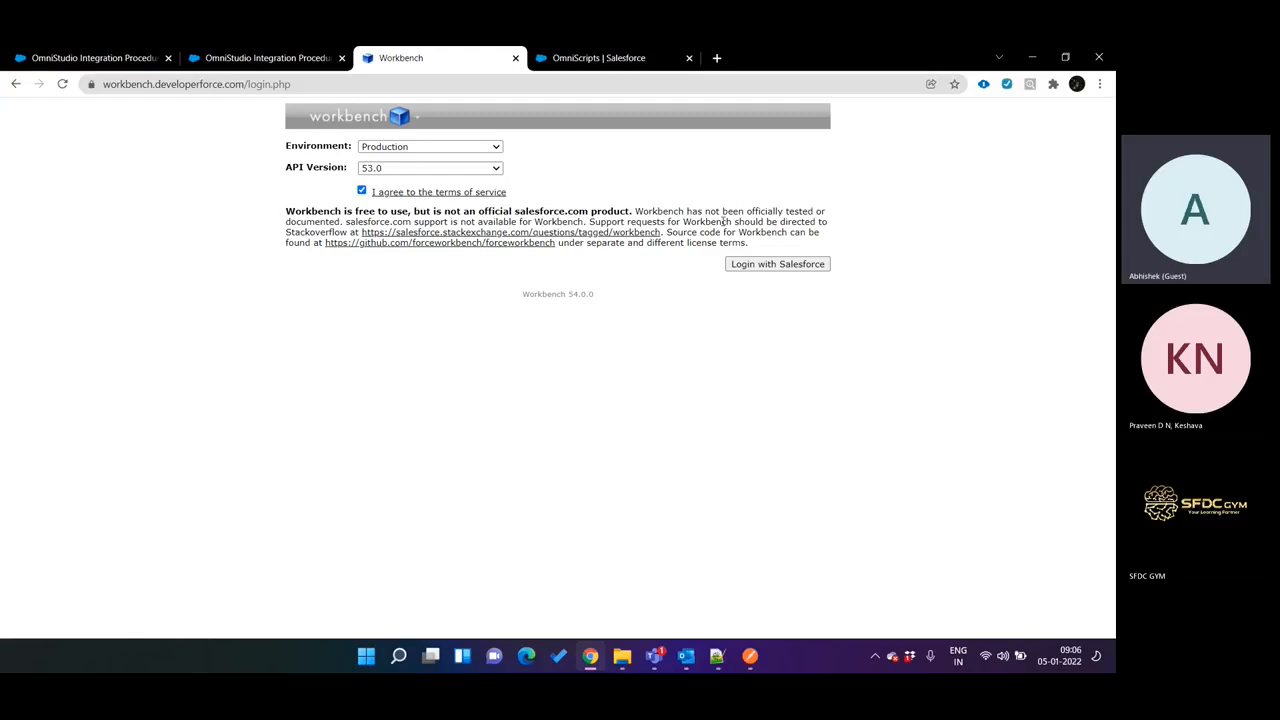
click(773, 265)
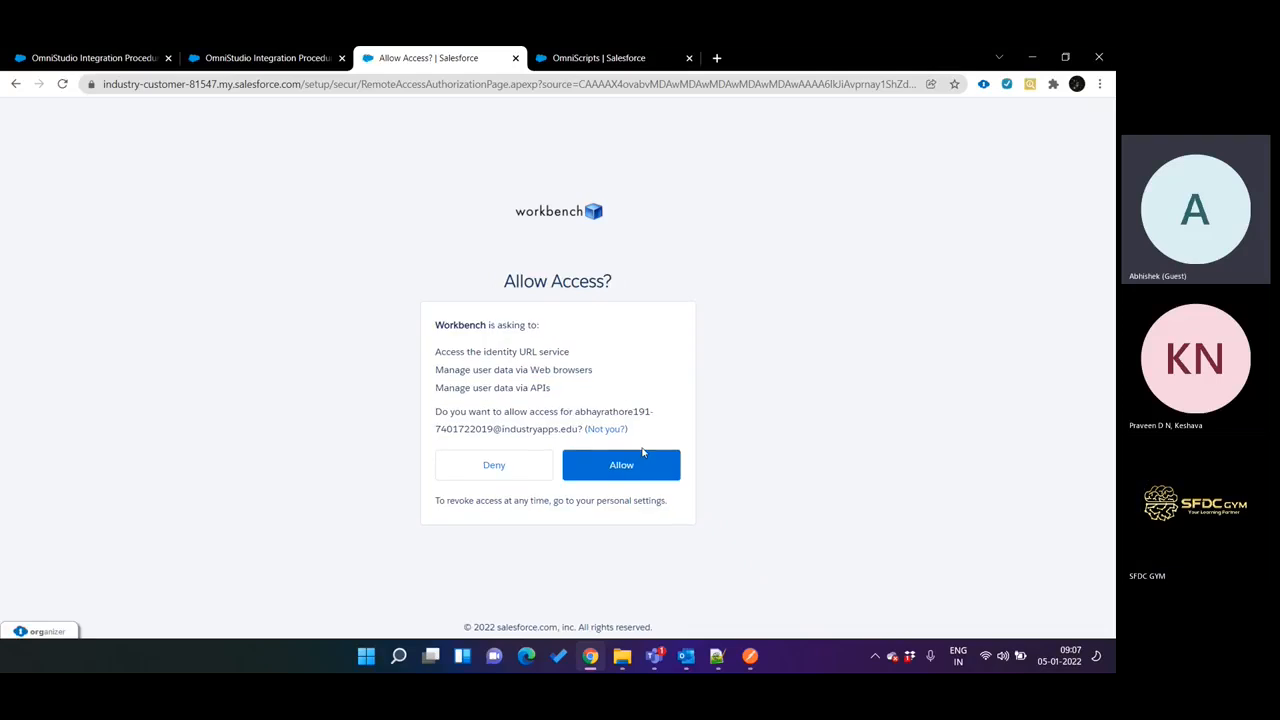
click(643, 462)
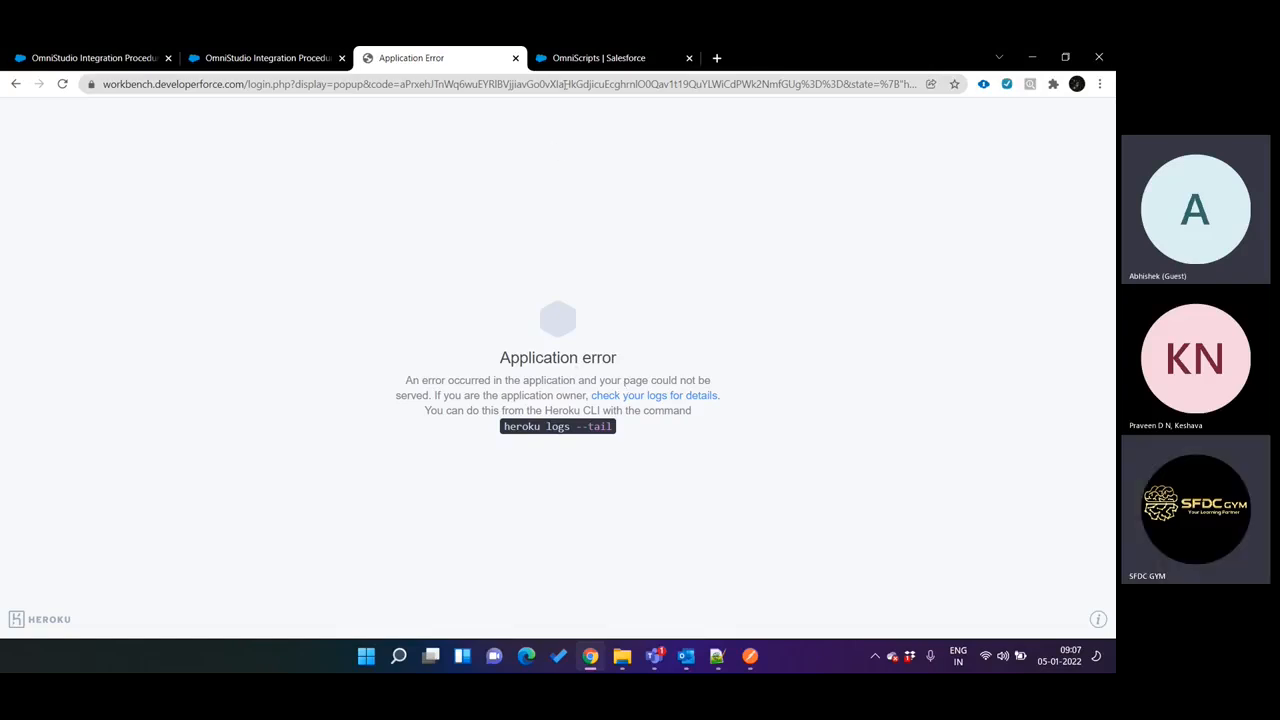
Try to load workbench.developerforce.com again and refresh the page.
click(565, 84)
text(wo)
key(Return)
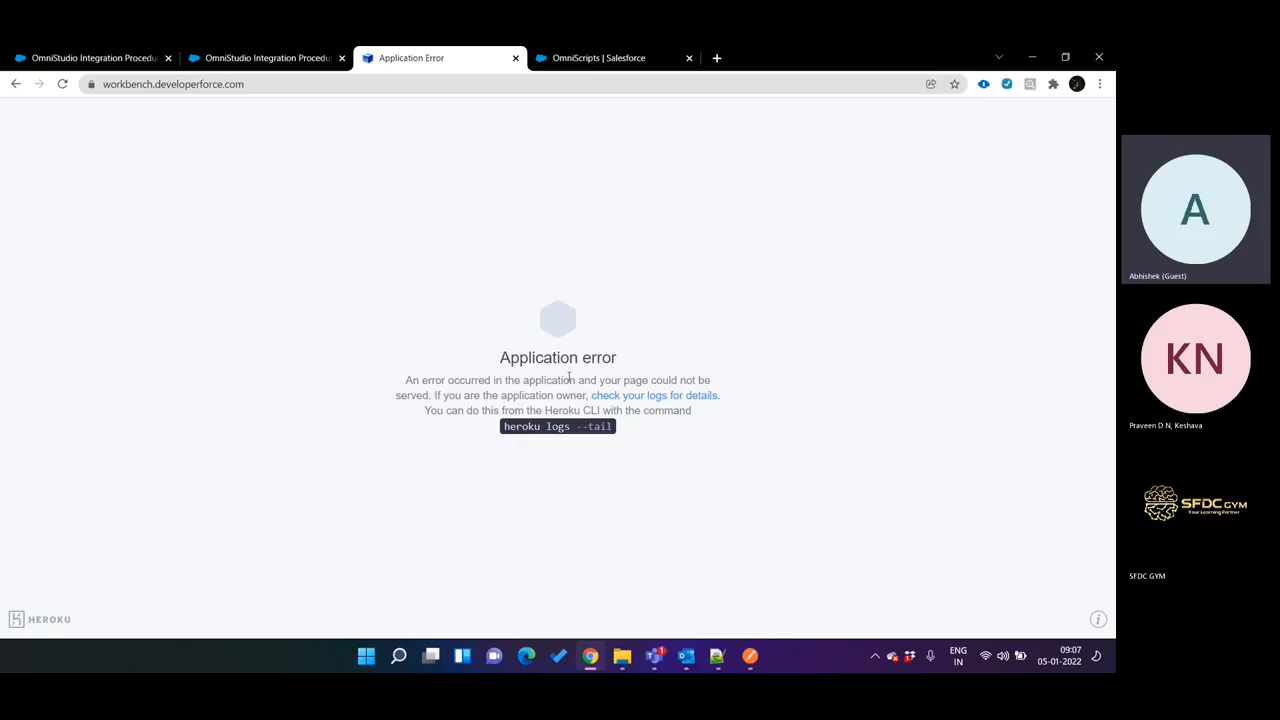
key(F5)
Open the error page's log details link and look through the Heroku Dev Center logging article.
click(645, 398)
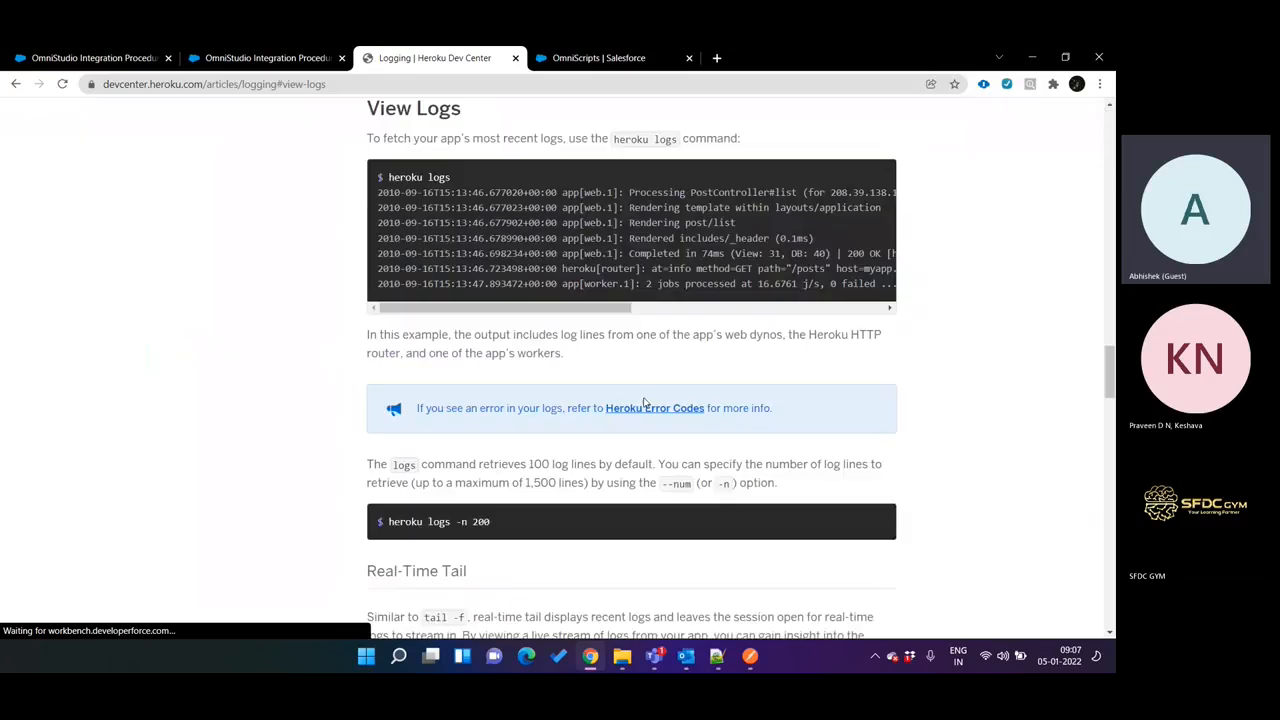
scroll(645, 403, down, 1)
scroll(645, 403, down, 15)
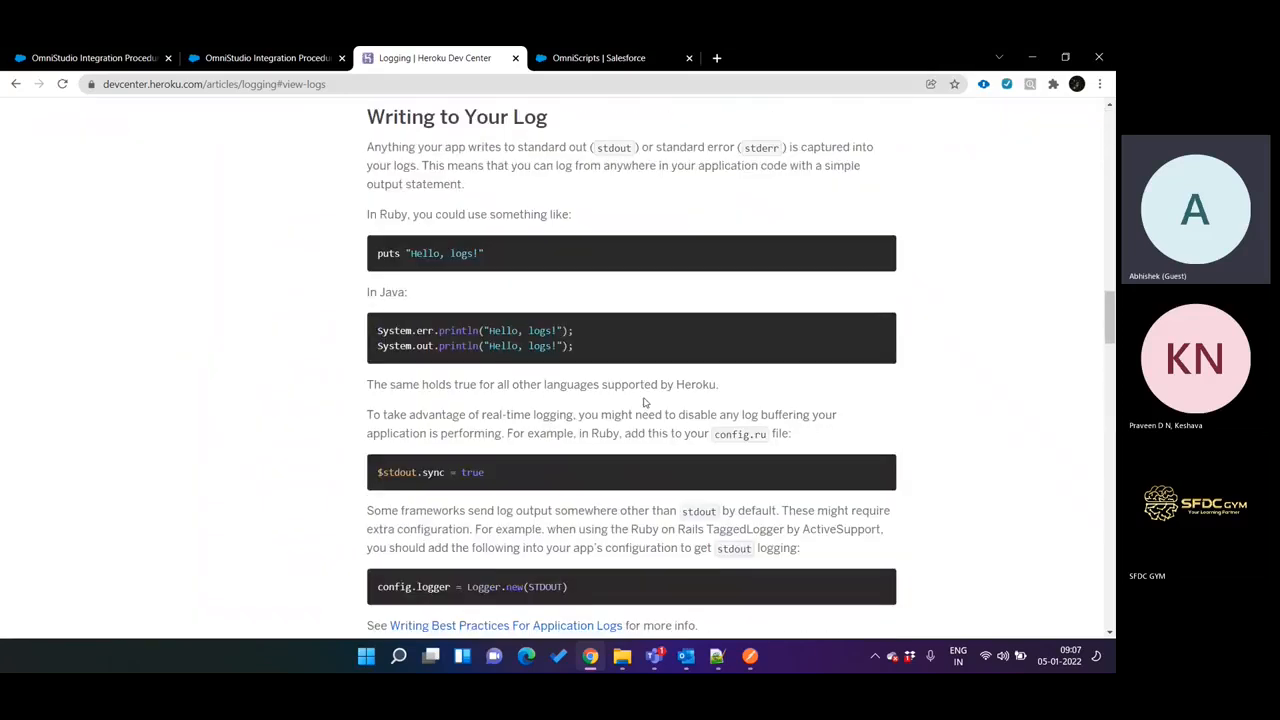
scroll(563, 400, up, 5)
Load workbench.developerforce.com/restExplorer.php in the tab showing the Heroku logging article.
click(428, 84)
text(wor)
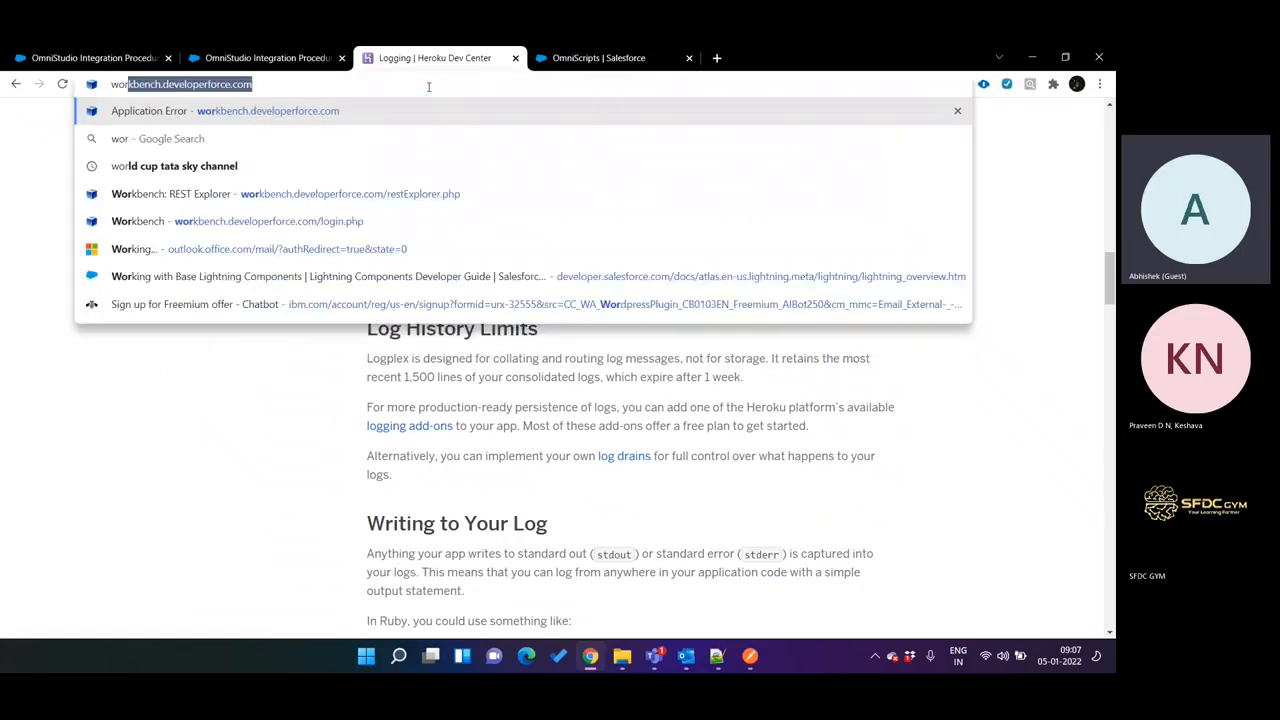
key(Down)
key(Down)
key(Down)
key(Down)
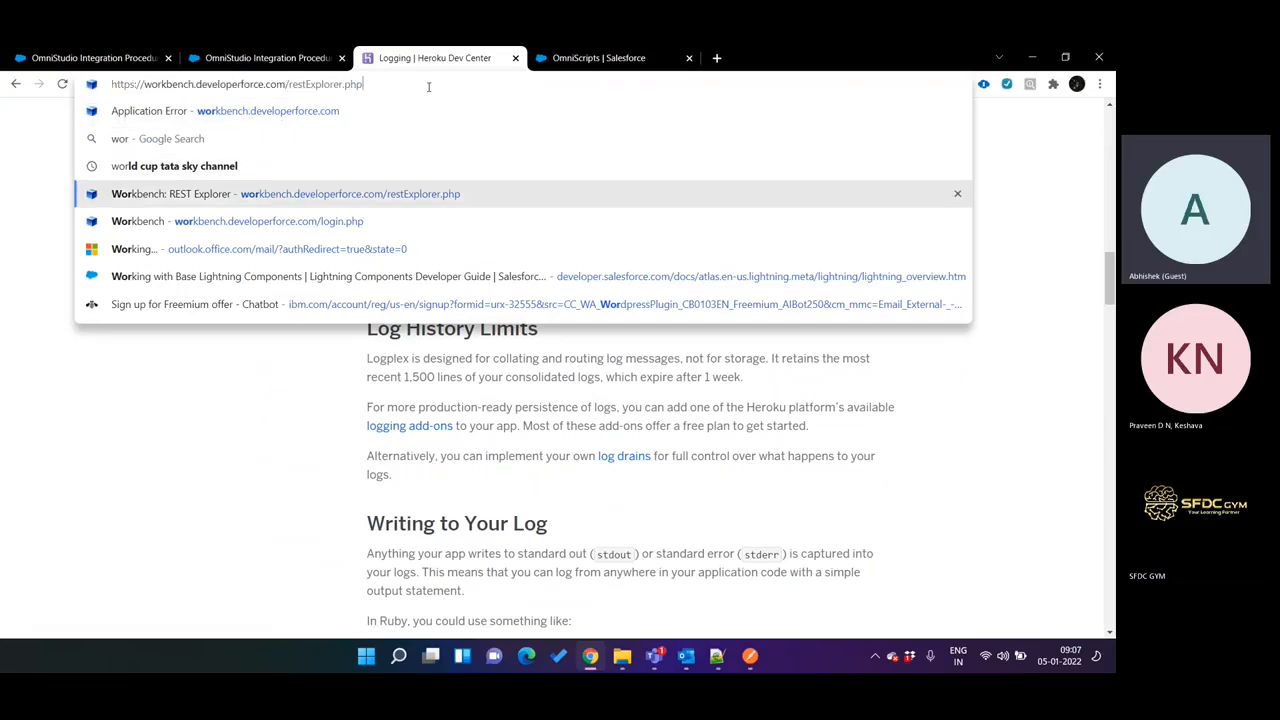
key(Return)
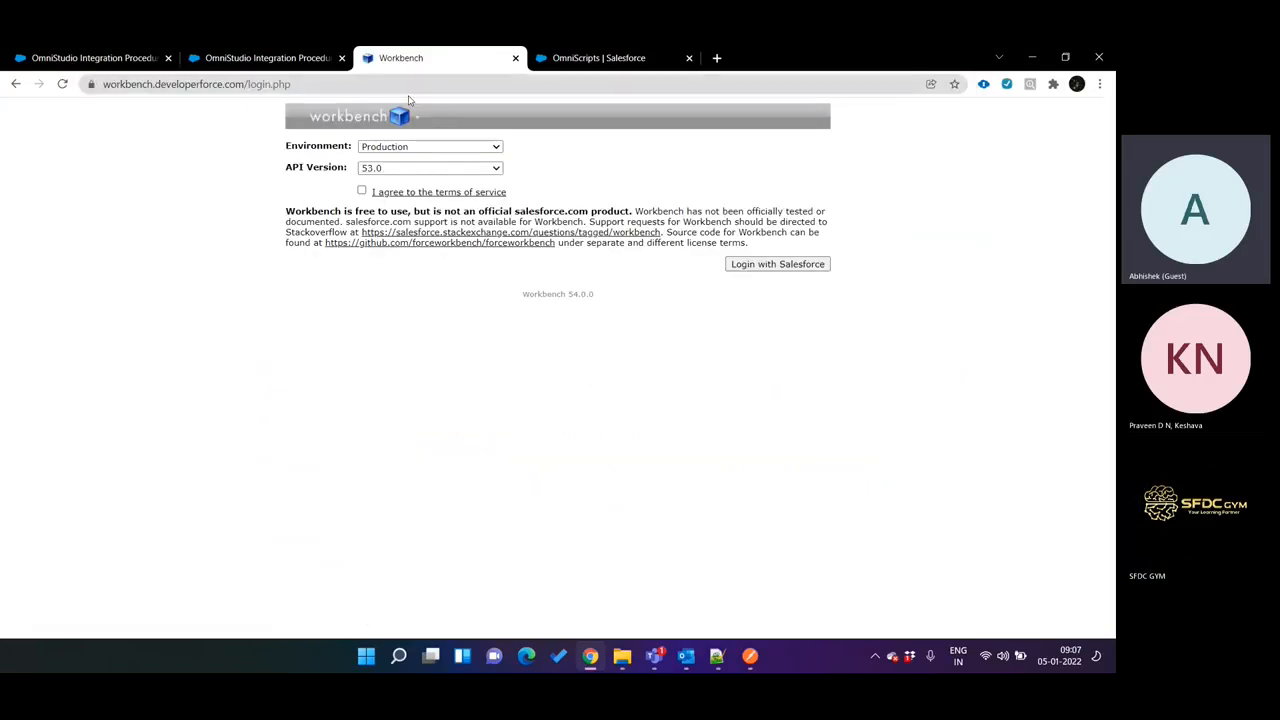
Accept the Workbench terms of service, log in with Salesforce and open the REST Explorer.
click(363, 191)
click(760, 269)
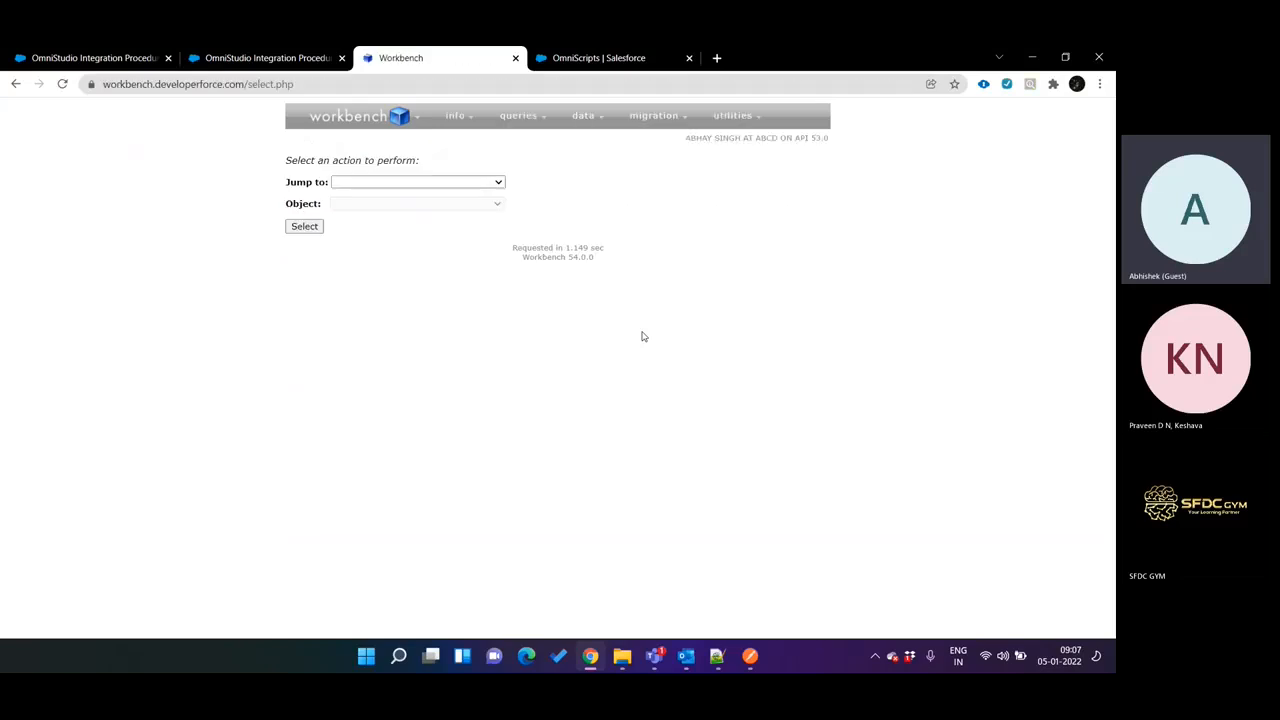
mouse_move(705, 115)
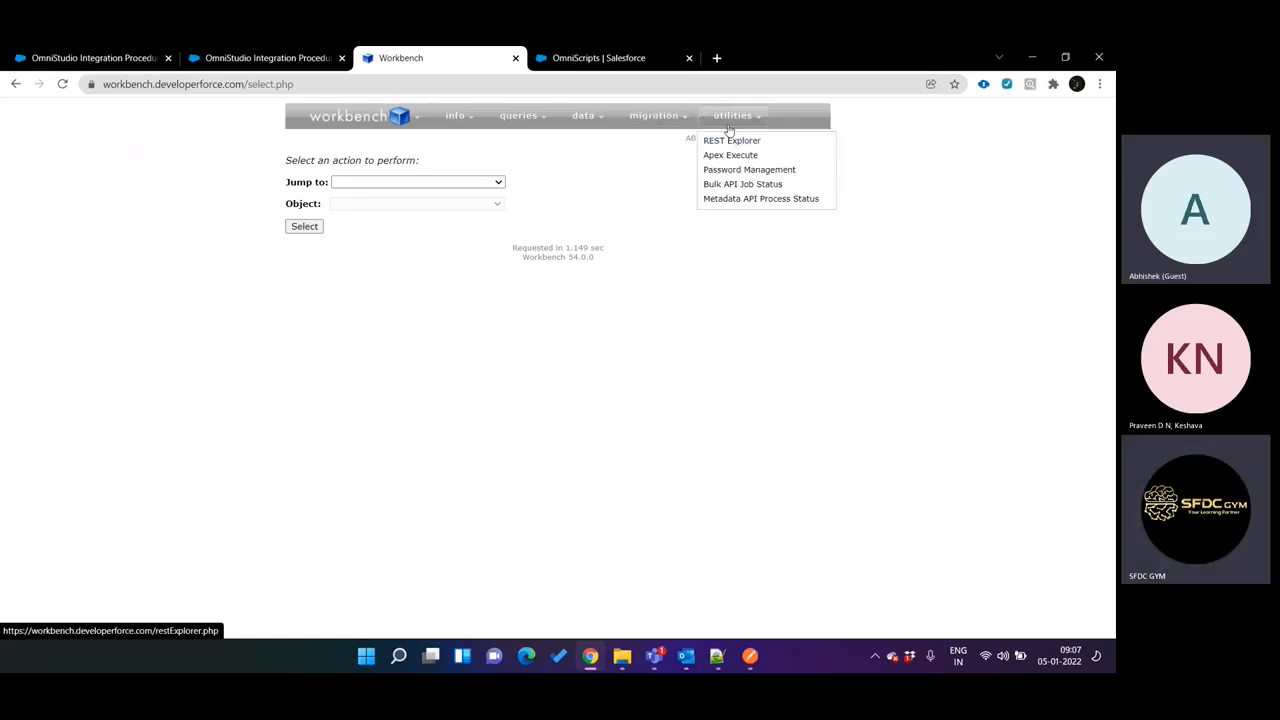
click(731, 143)
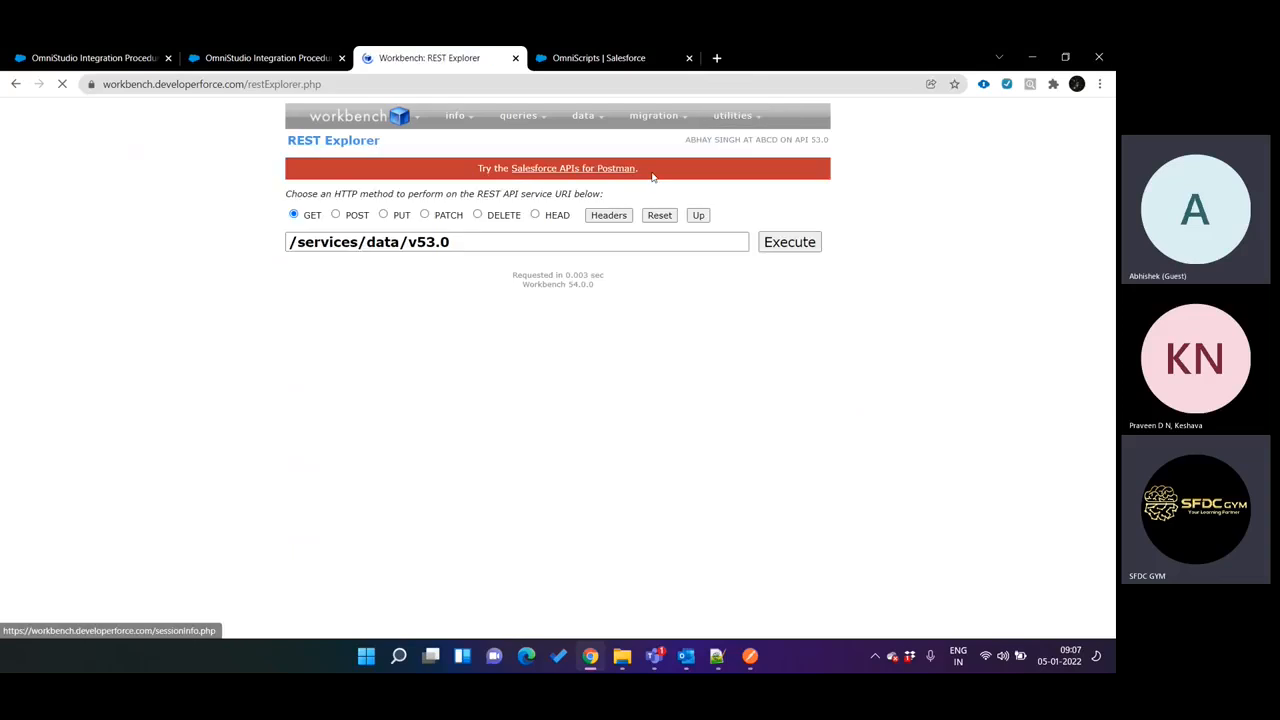
mouse_move(731, 115)
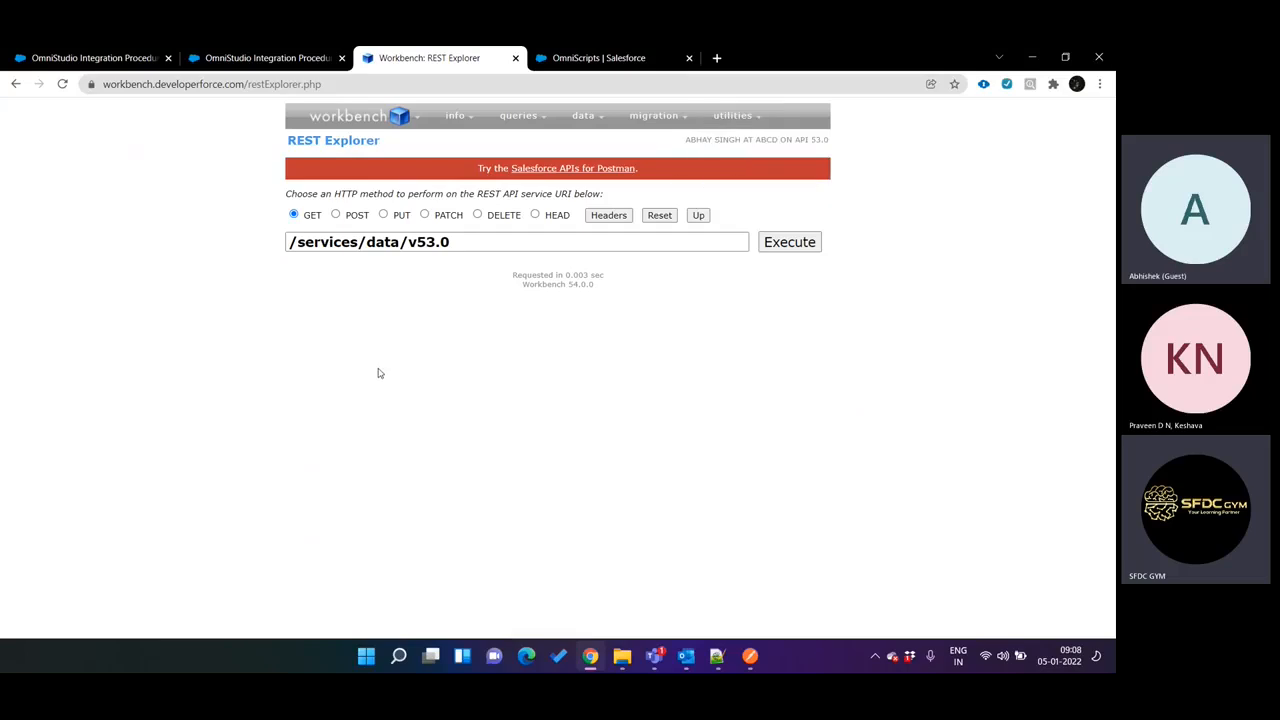
Switch to Notepad++ and highlight the parts of the integration procedure URI on line 15, from services through API_Call.
click(724, 654)
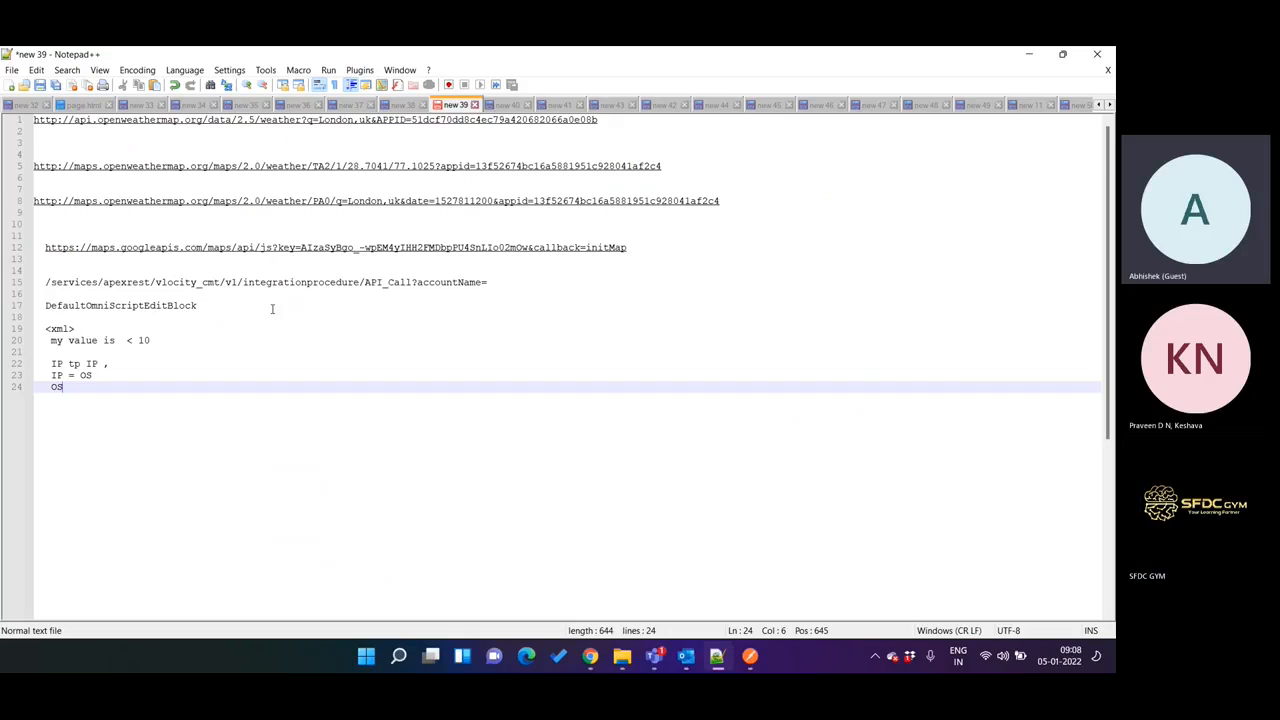
double_click(60, 283)
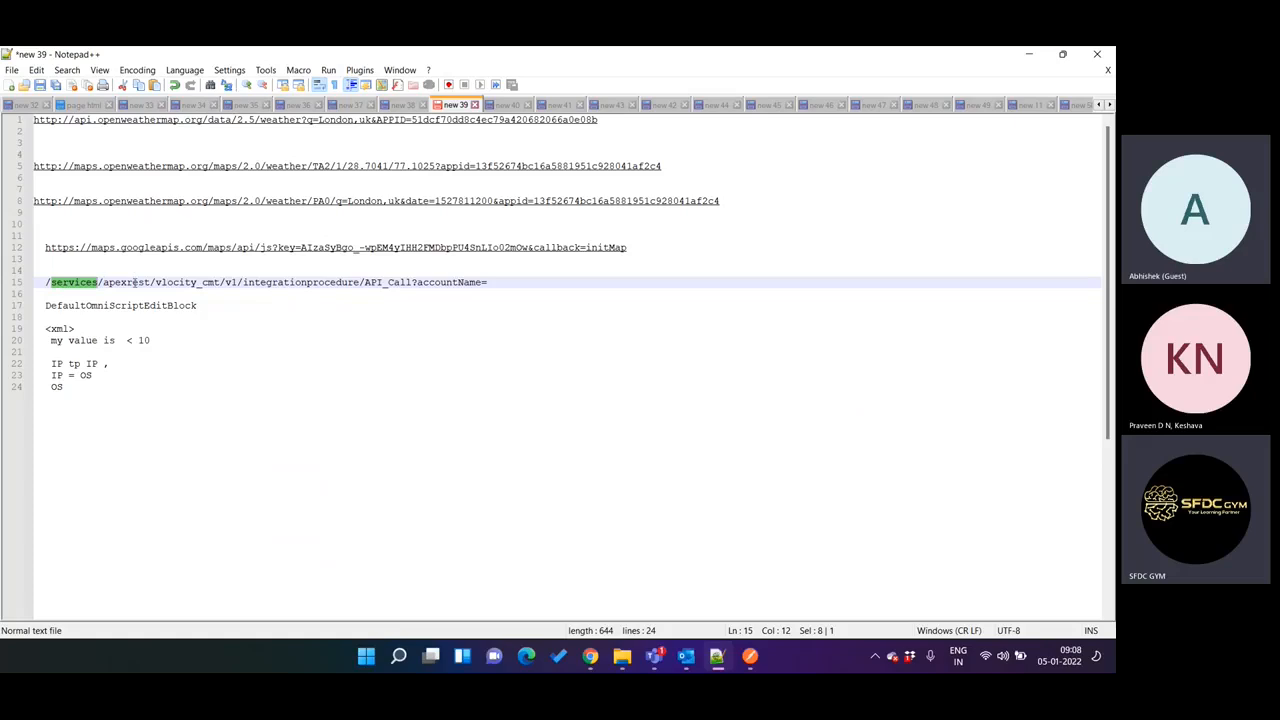
double_click(133, 283)
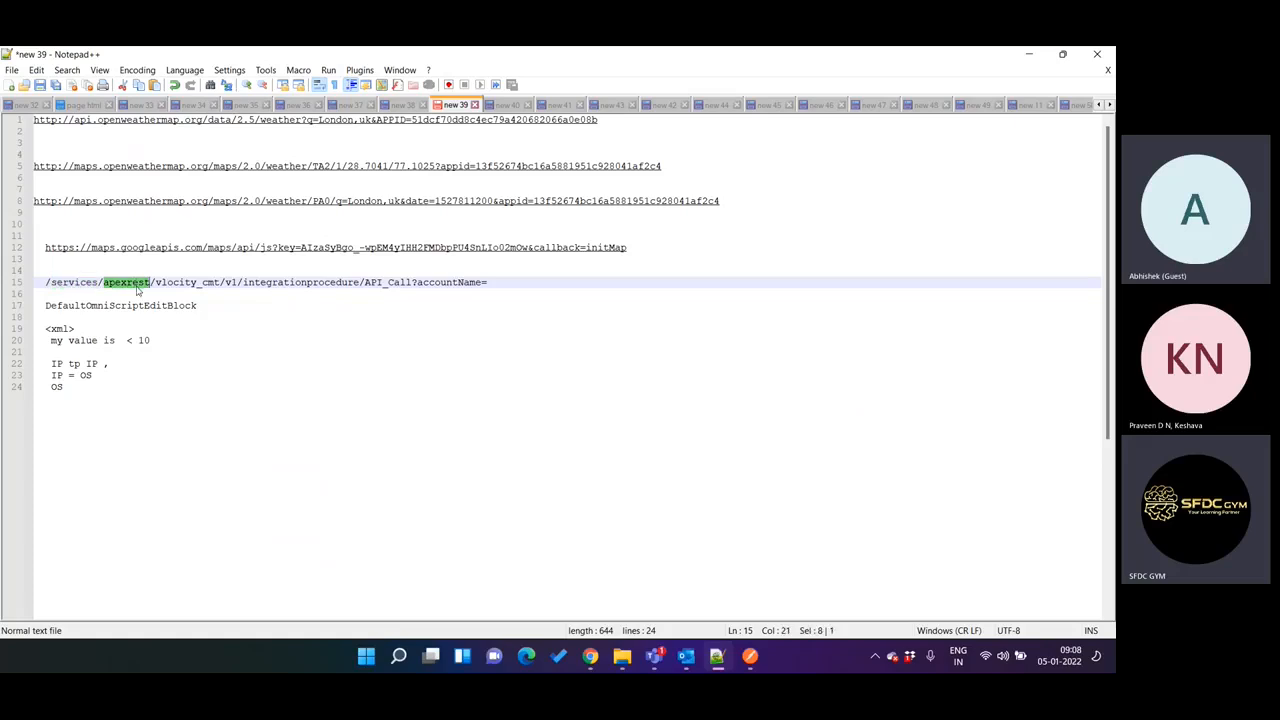
double_click(181, 284)
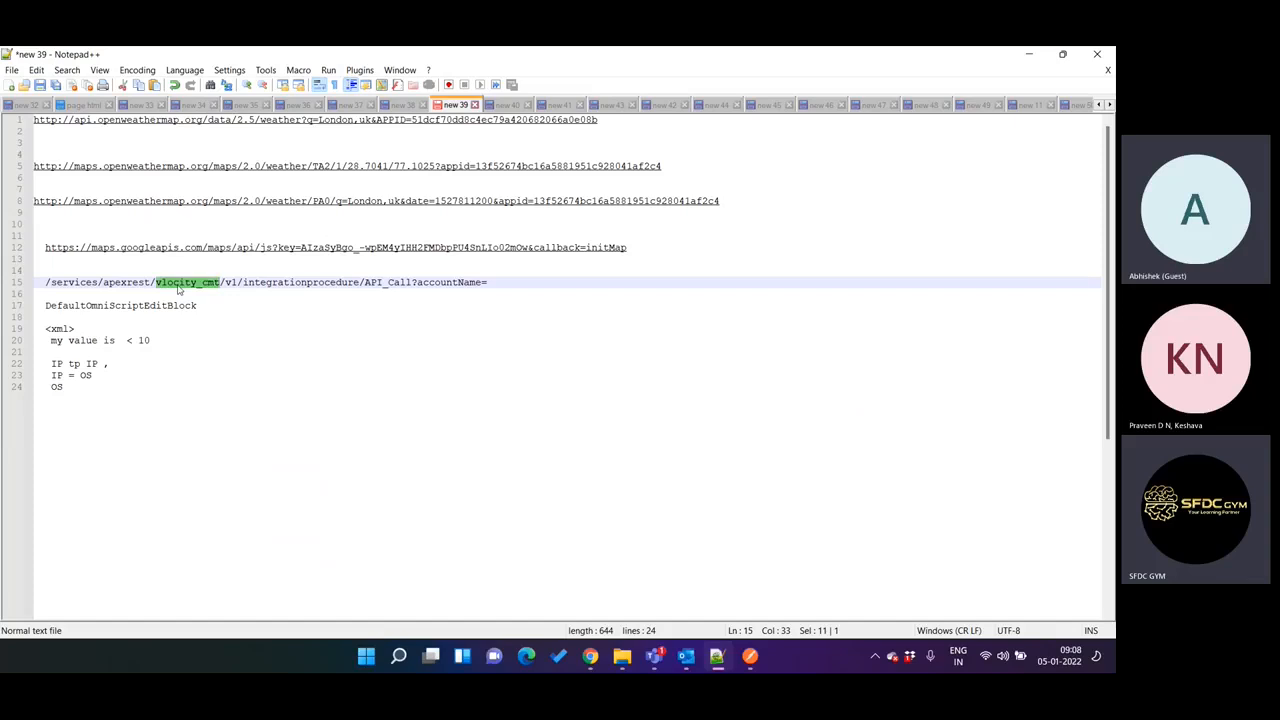
double_click(230, 282)
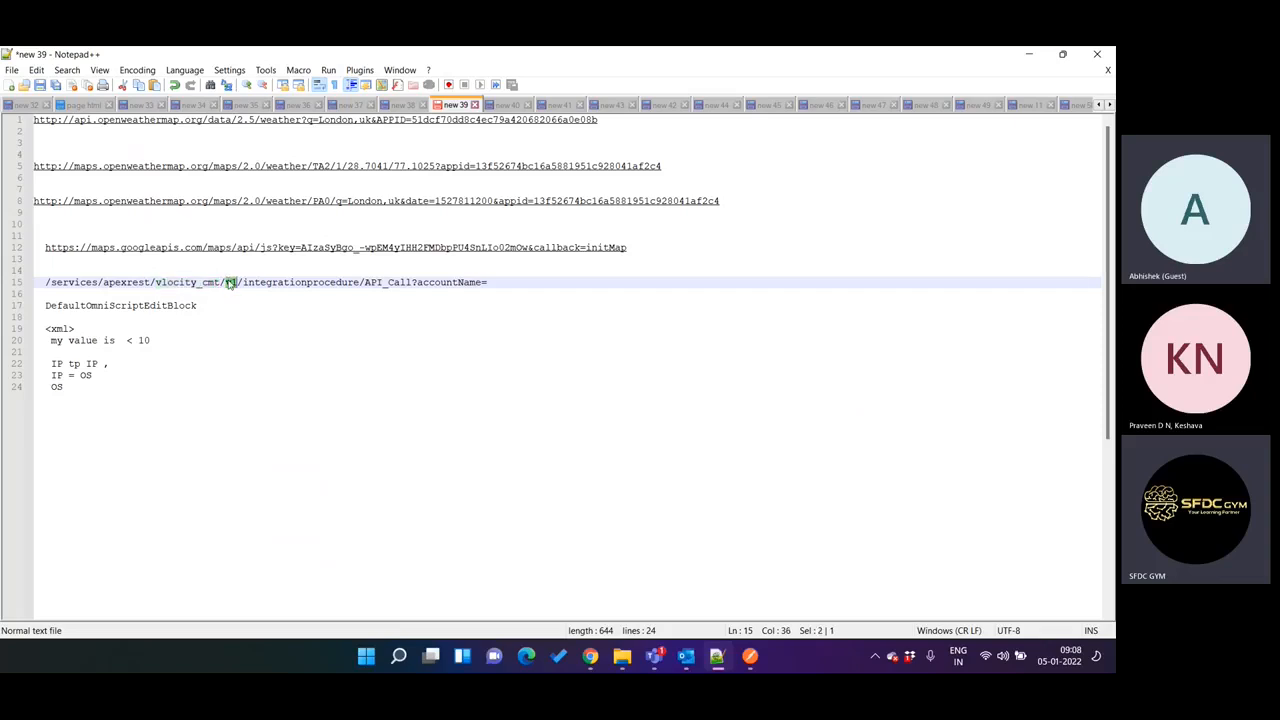
double_click(271, 282)
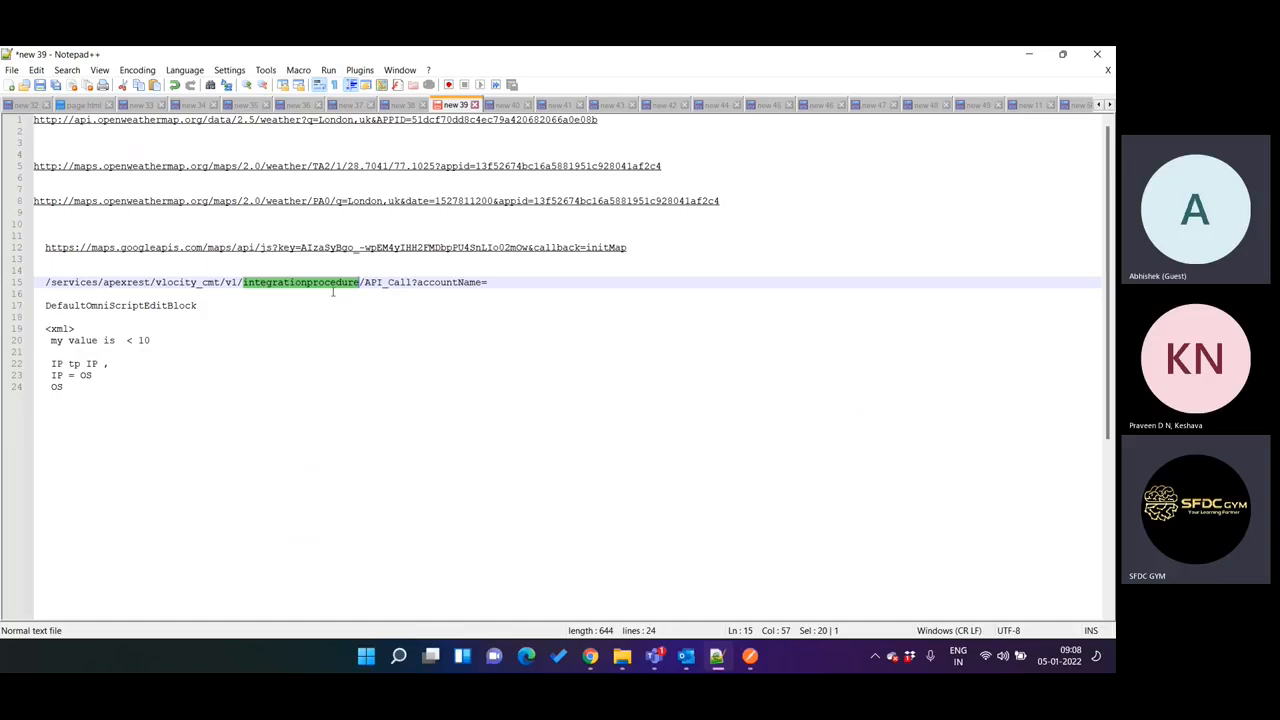
click(45, 282)
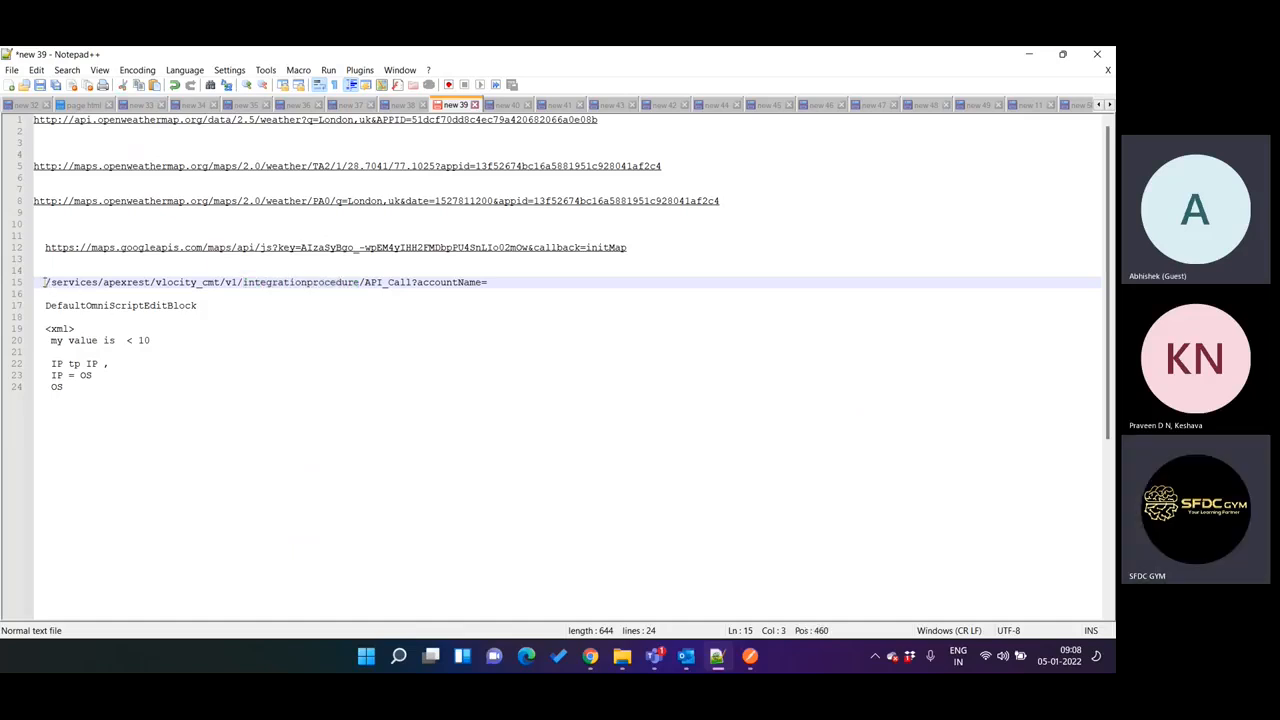
shift+click(365, 282)
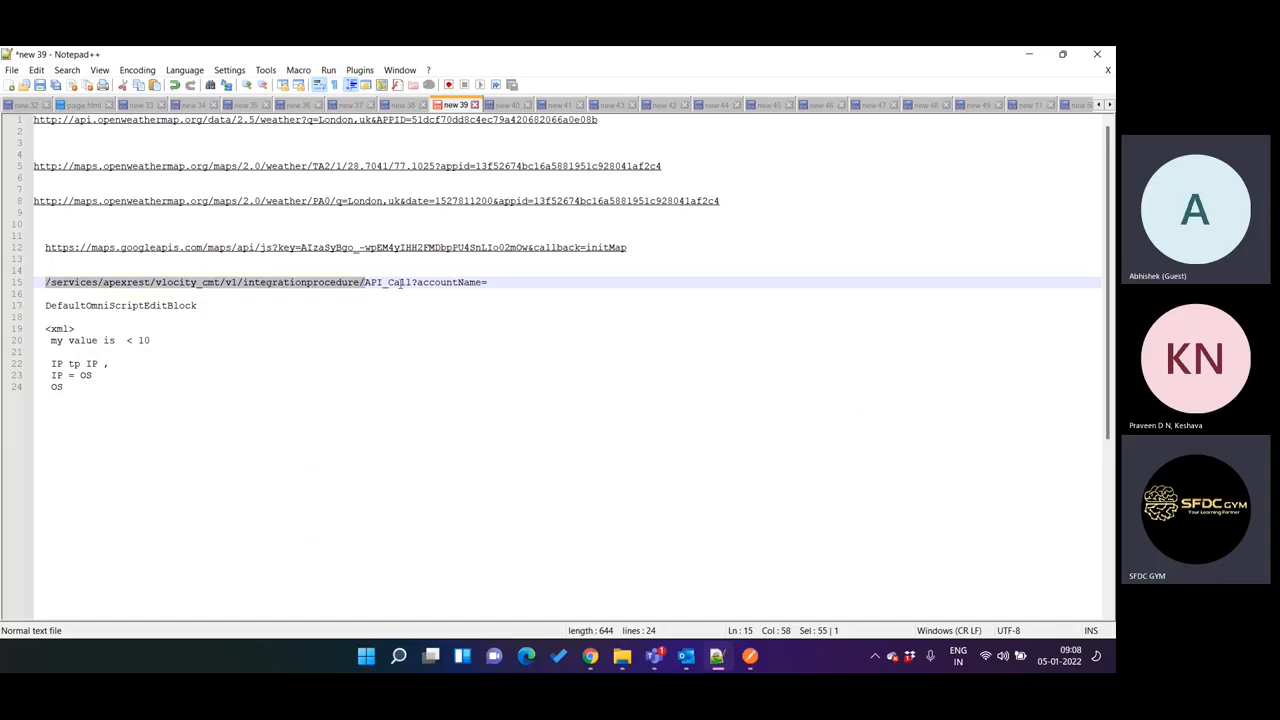
double_click(400, 284)
Compare API_Call in the Notepad++ URI with the Type, SubType and name in the API Call Procedure Configuration.
click(716, 660)
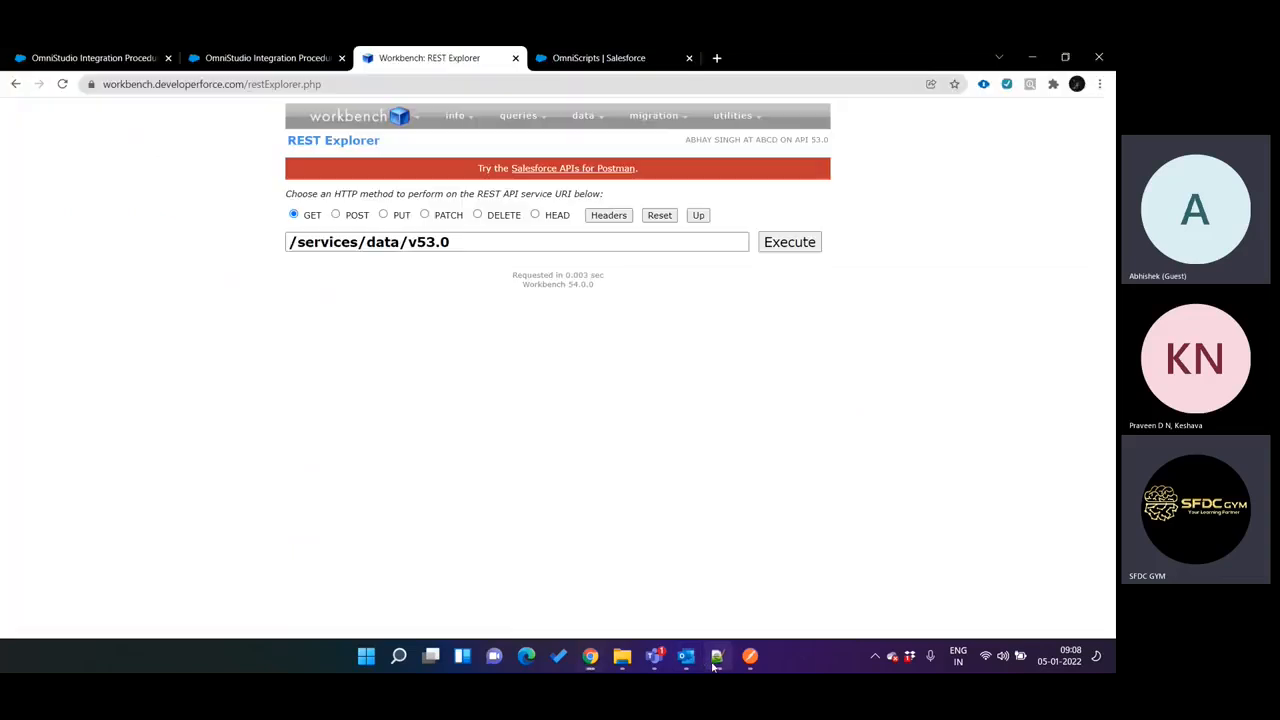
key(ctrl+shift+Tab)
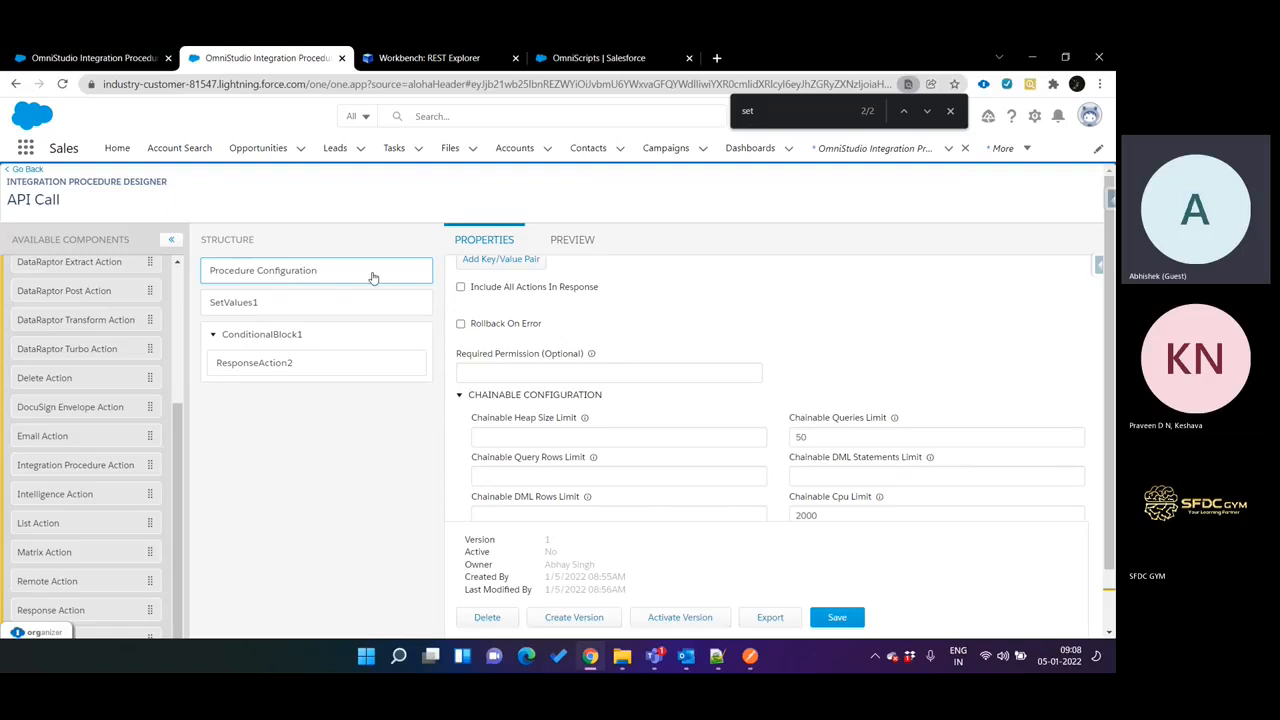
scroll(677, 333, up, 3)
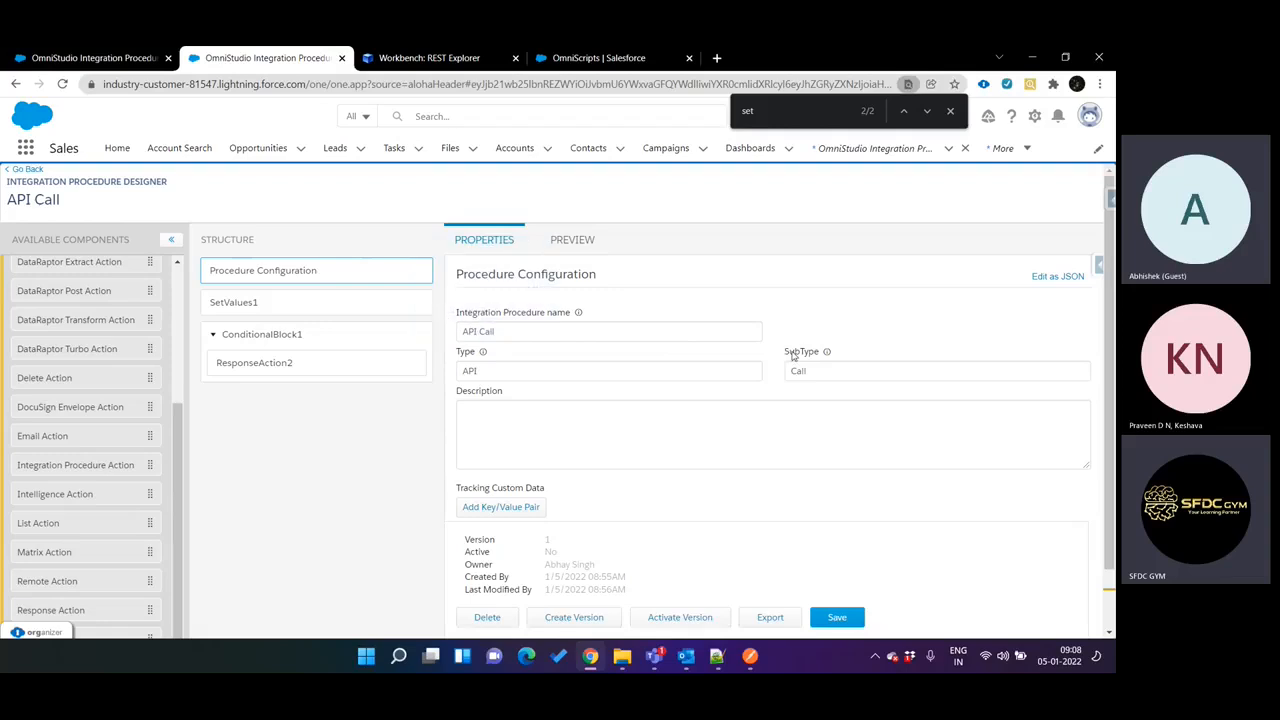
click(716, 656)
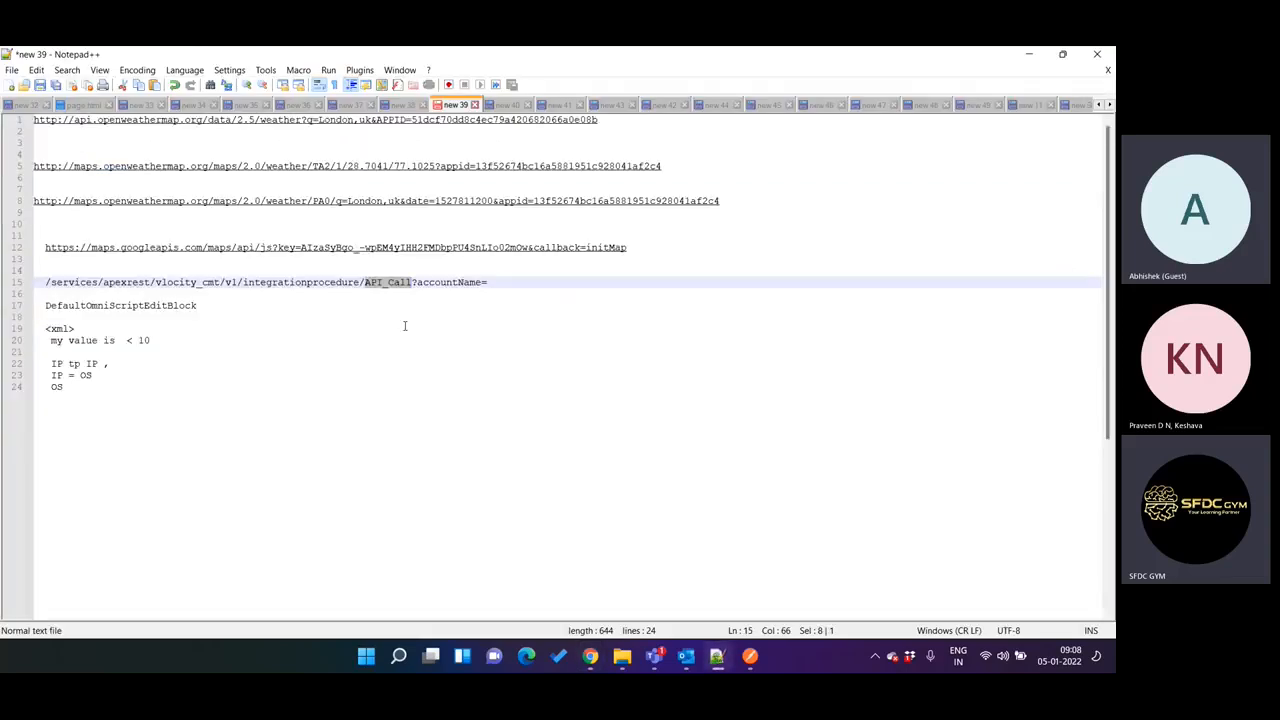
click(716, 656)
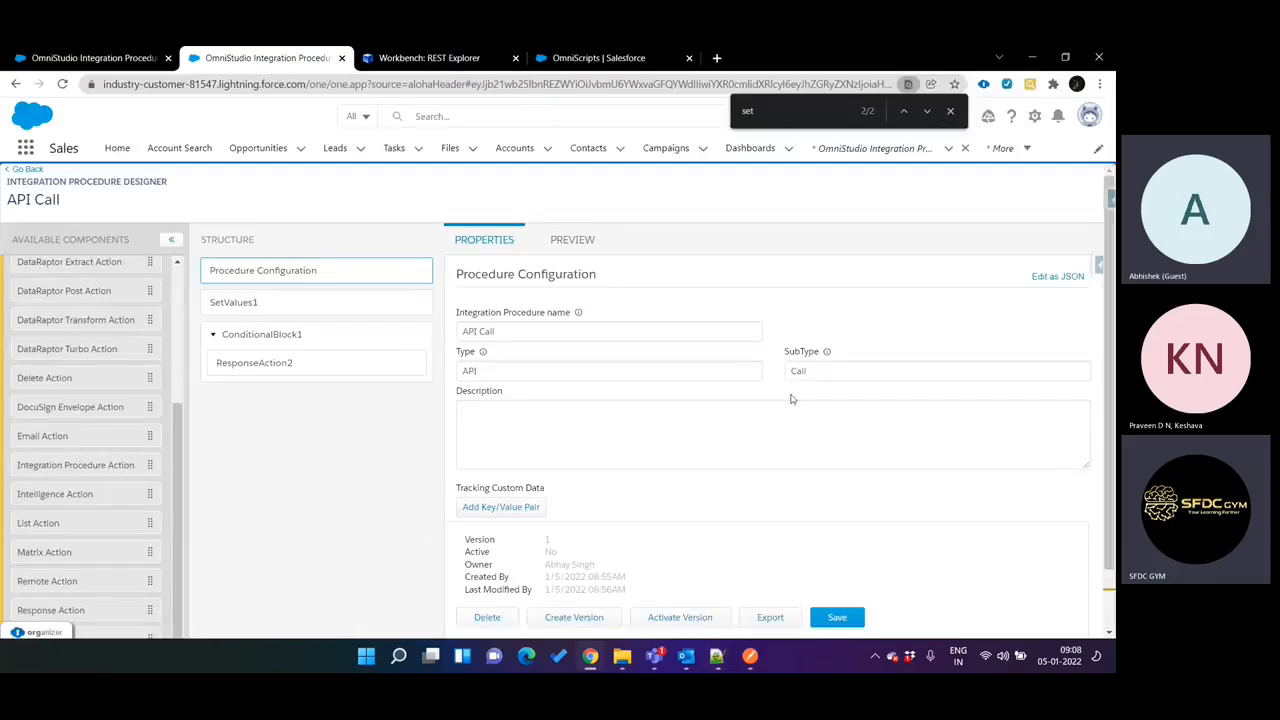
click(716, 656)
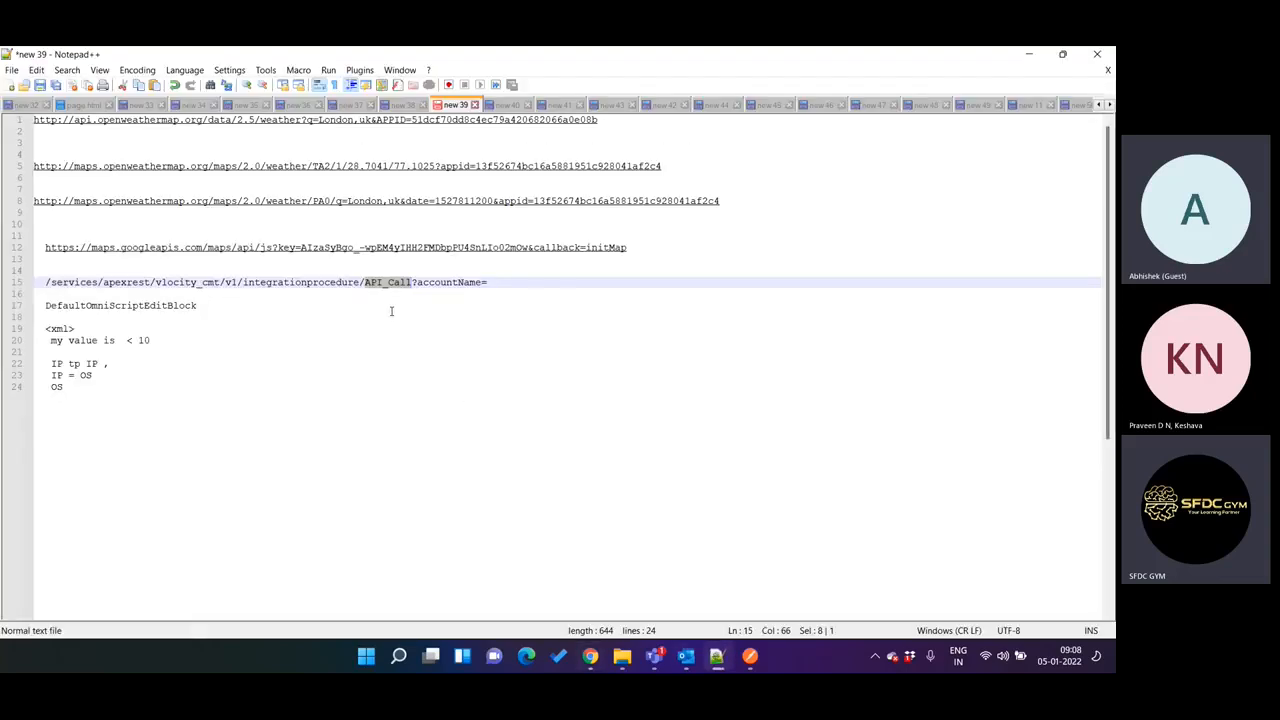
right_click(716, 656)
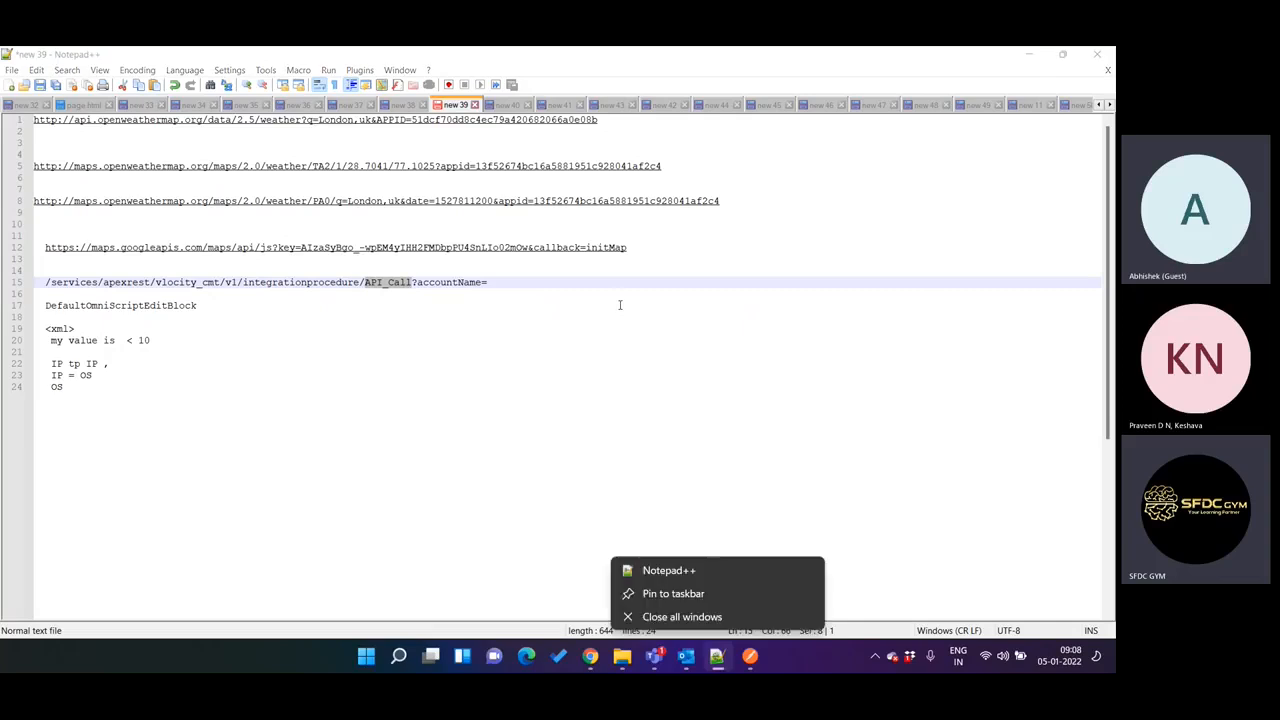
click(381, 283)
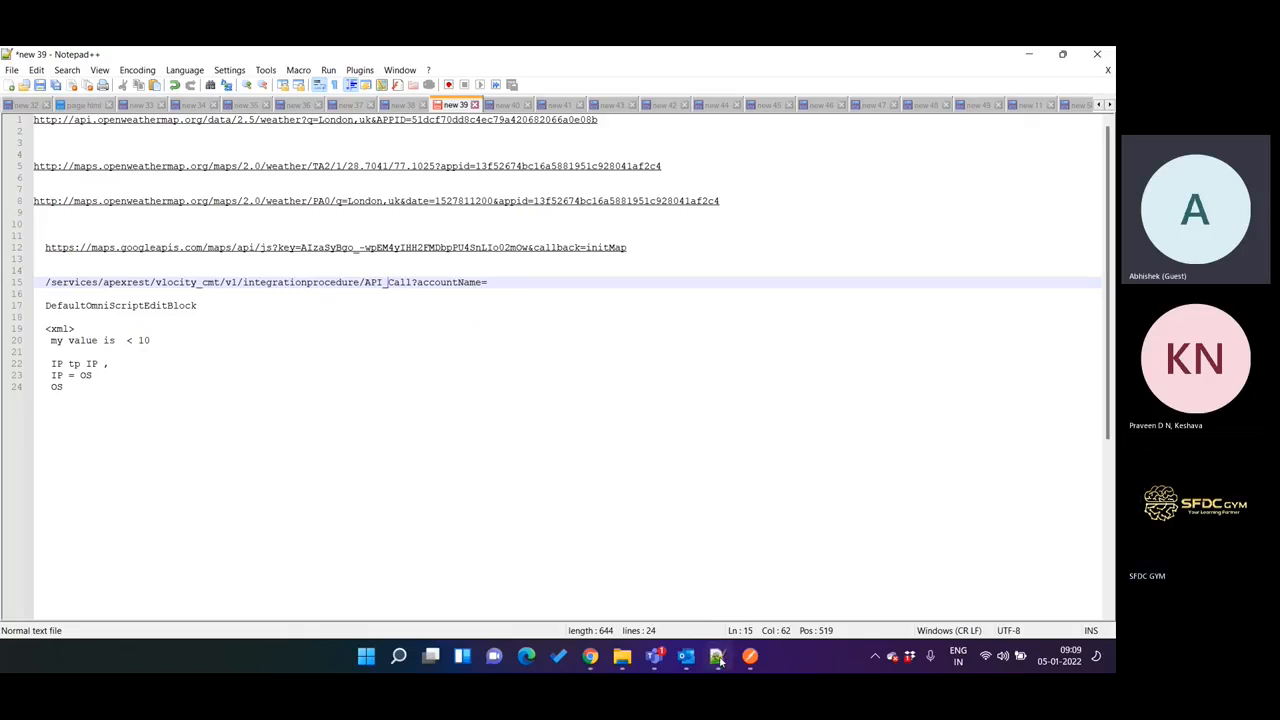
click(591, 656)
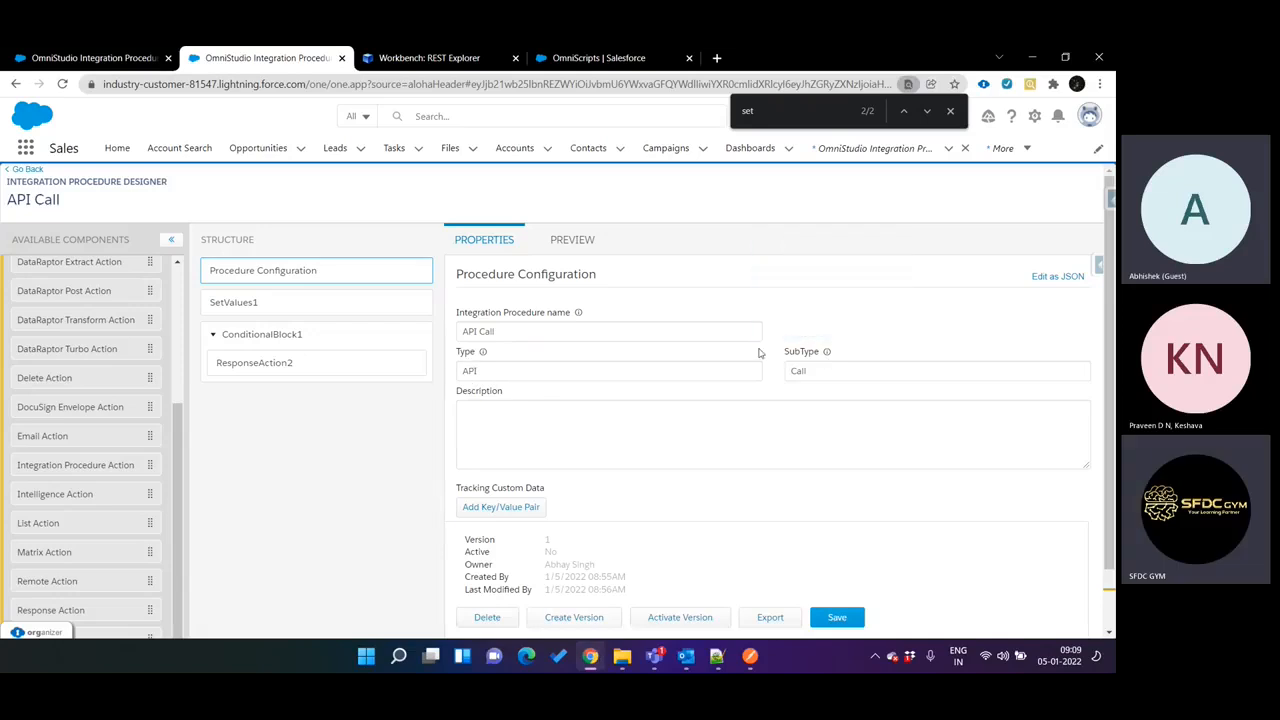
drag(459, 328, 517, 328)
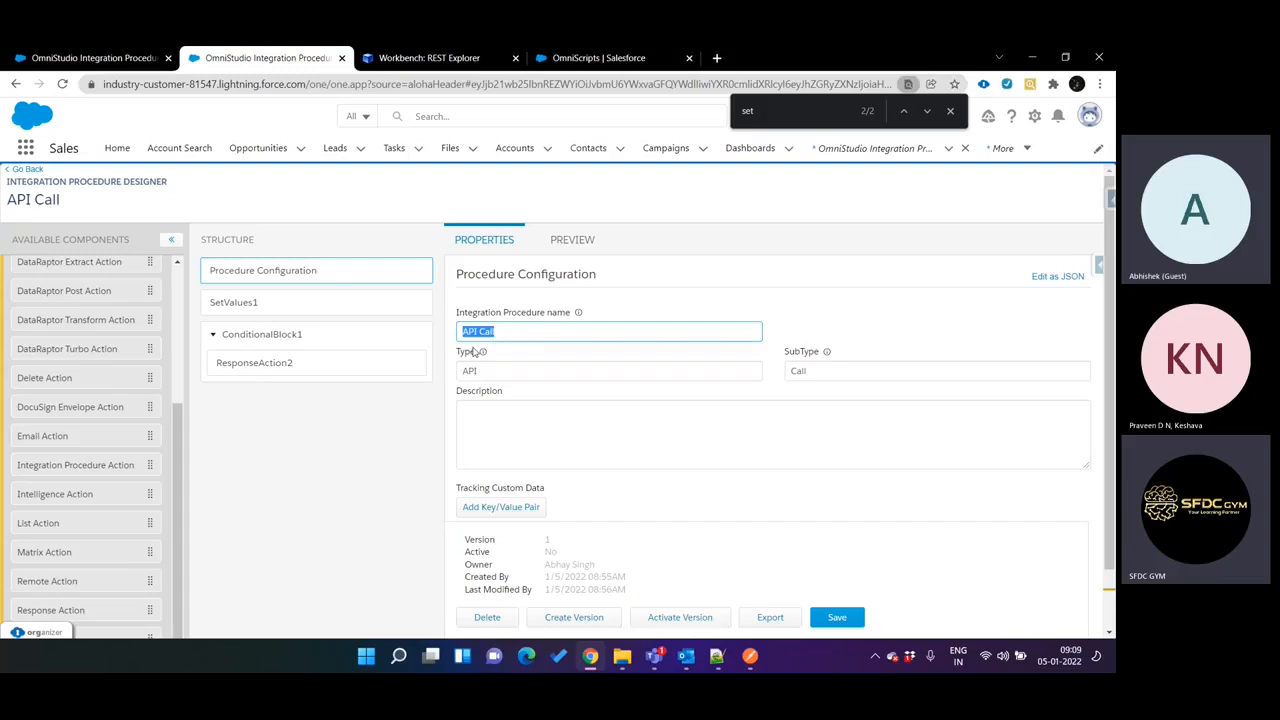
Compare the URI's accountName parameter in Notepad++ with the accountName element in the integration procedure's SetValues1.
click(717, 656)
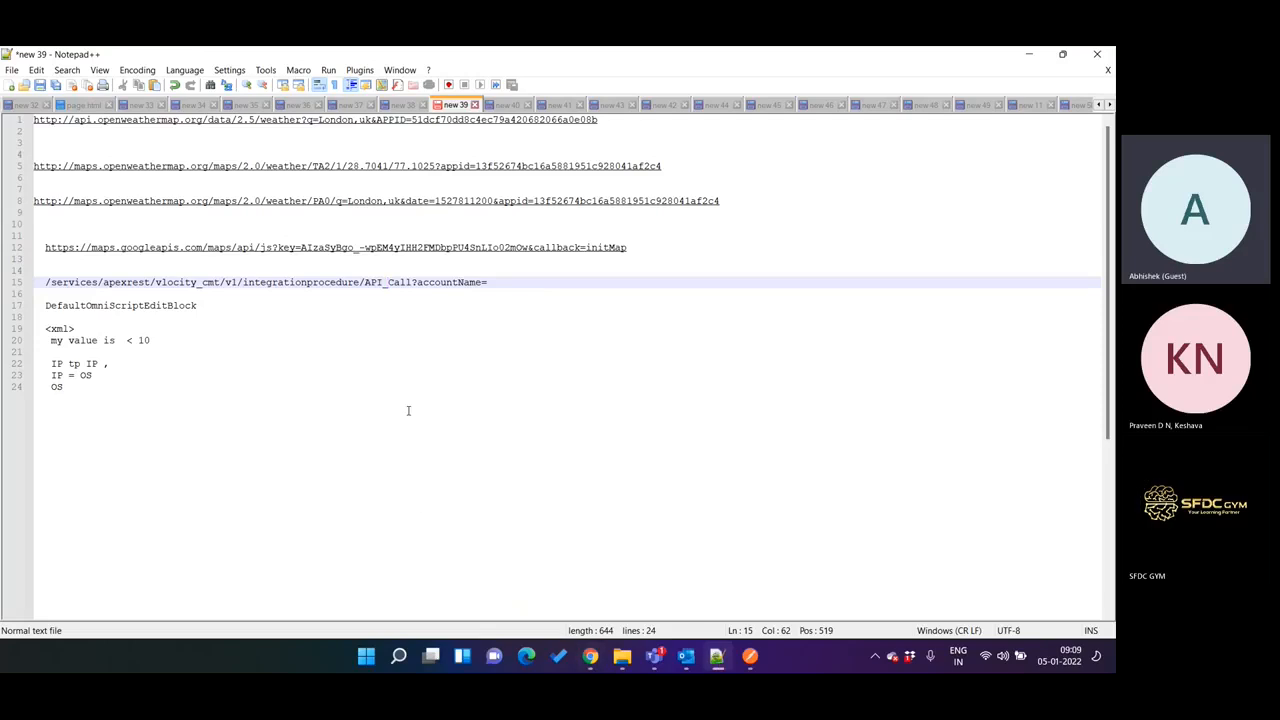
double_click(424, 283)
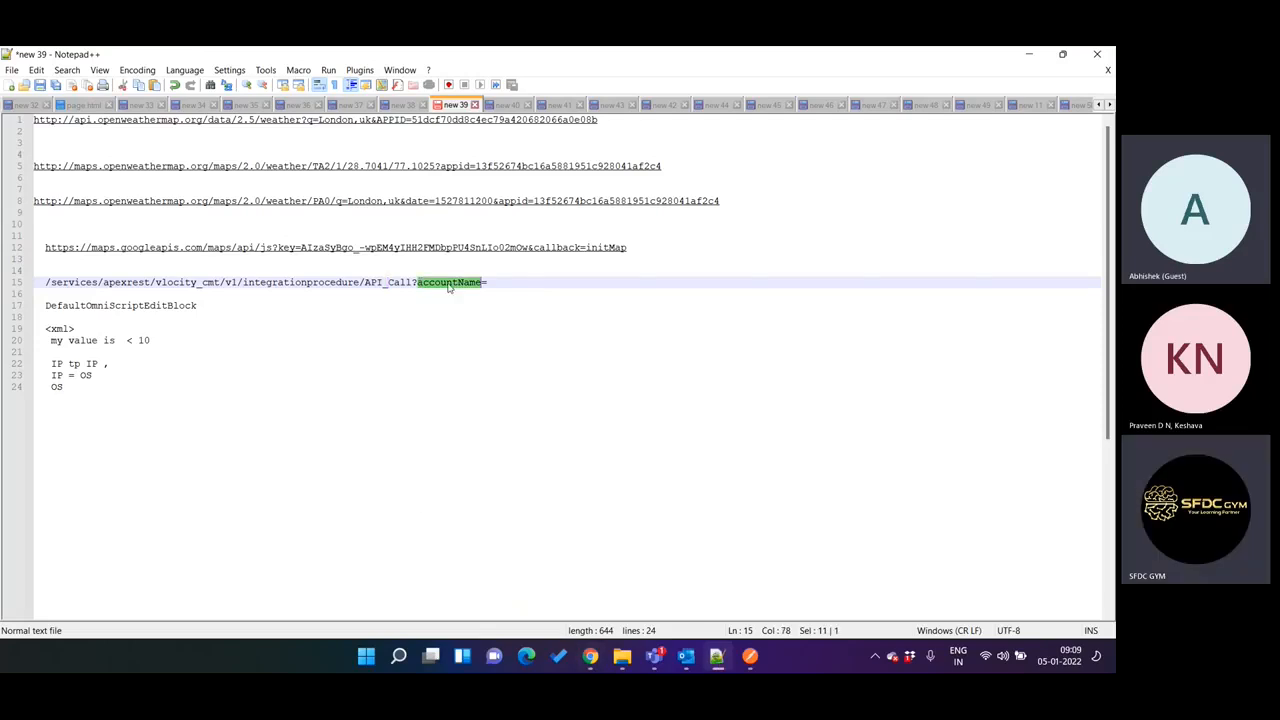
click(719, 656)
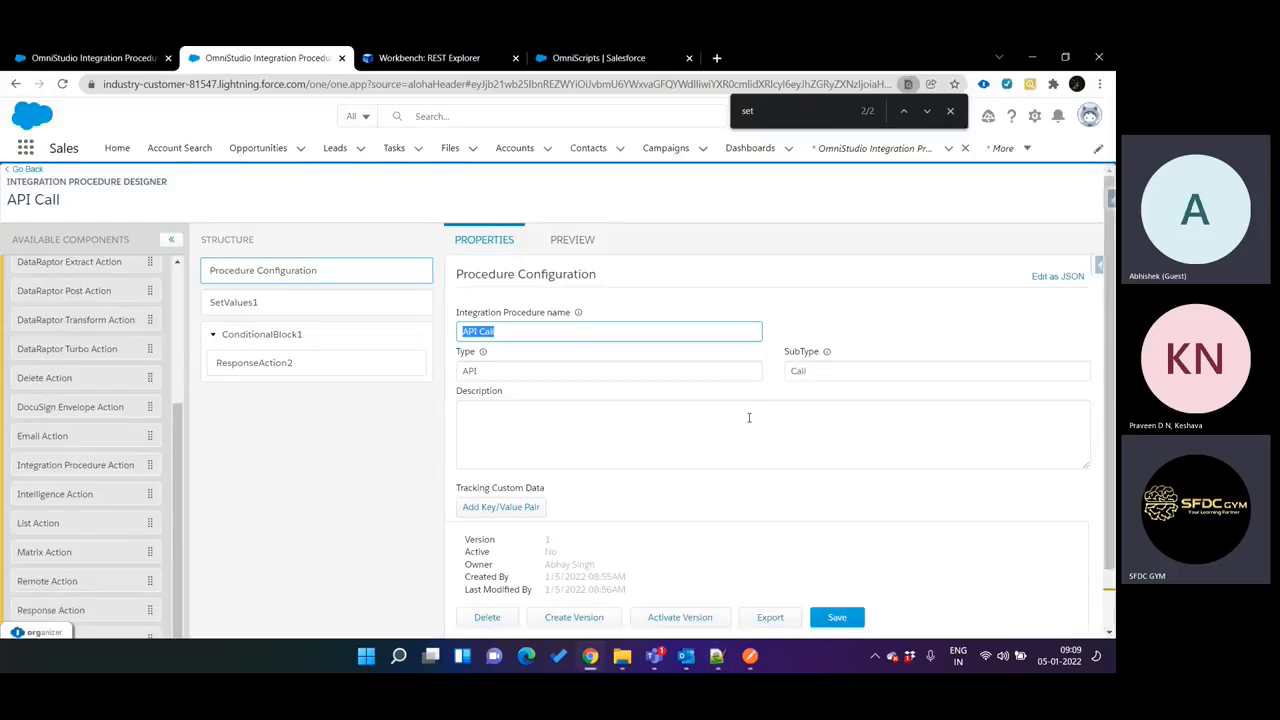
click(305, 303)
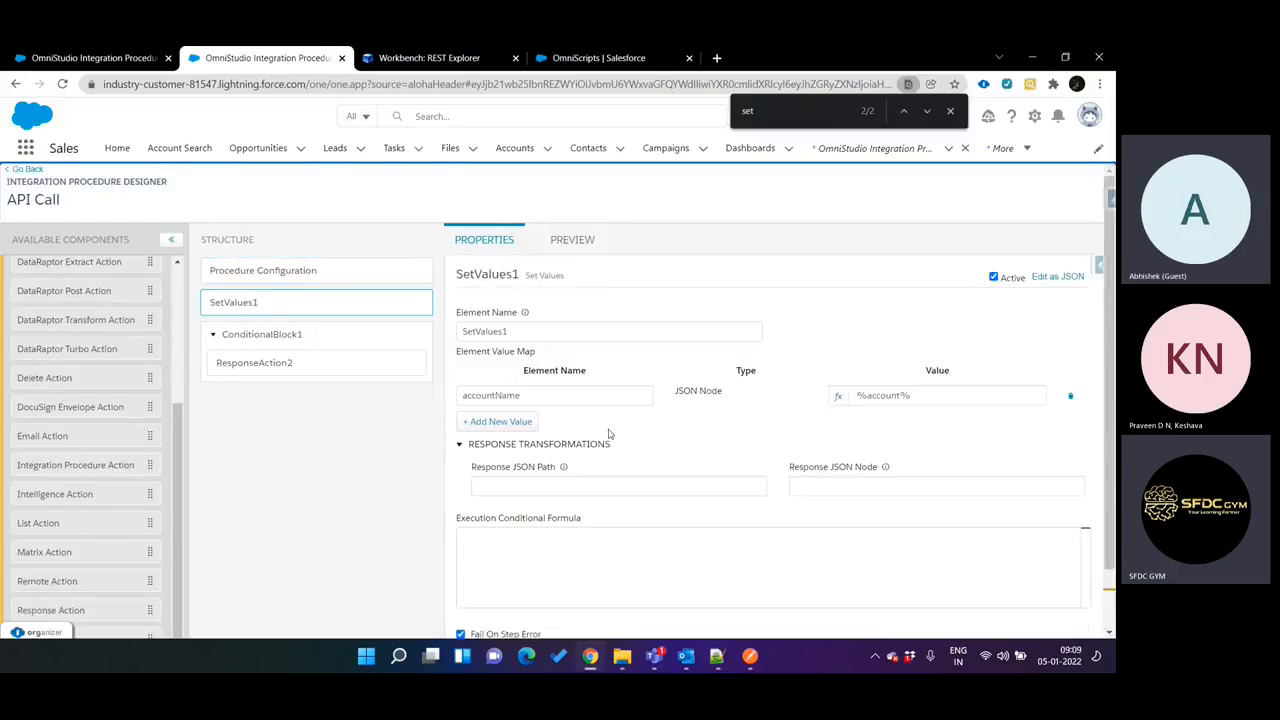
double_click(536, 394)
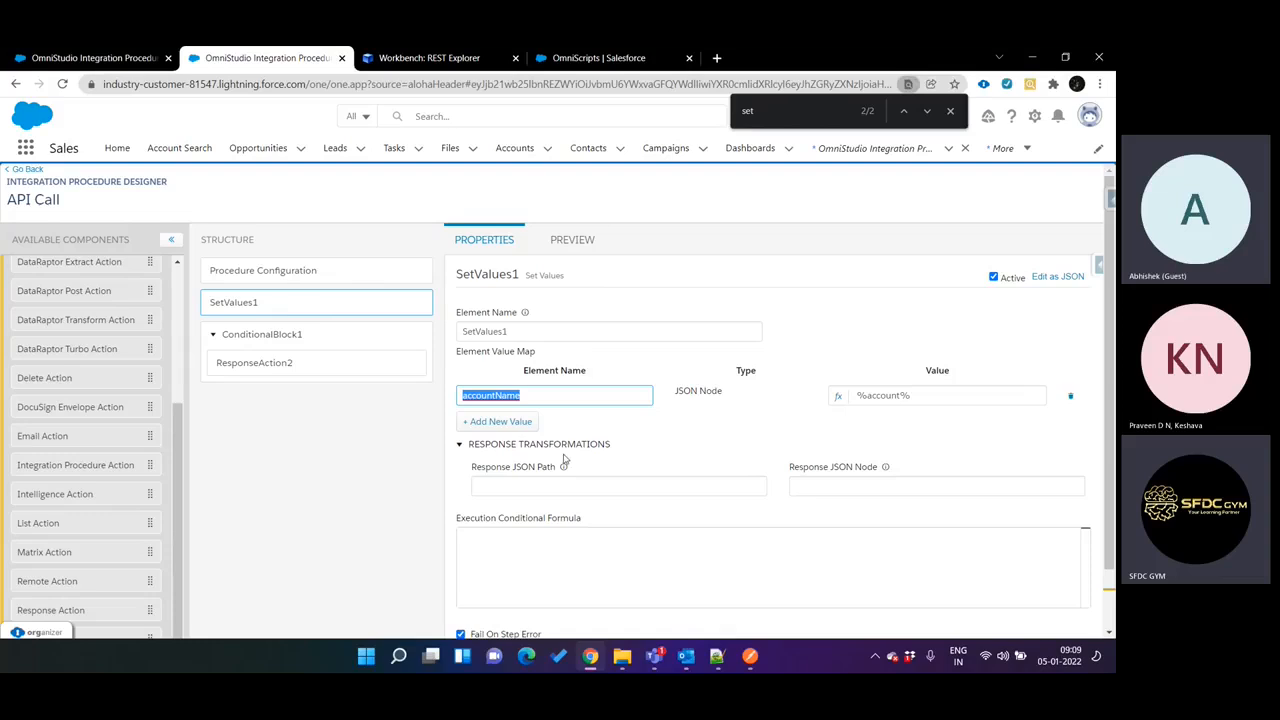
Copy /services/apexrest/vlocity_cmt/v1/integrationprocedure/API_Call?accountName= from Notepad++ and replace the URI in Workbench's REST Explorer with it.
click(716, 656)
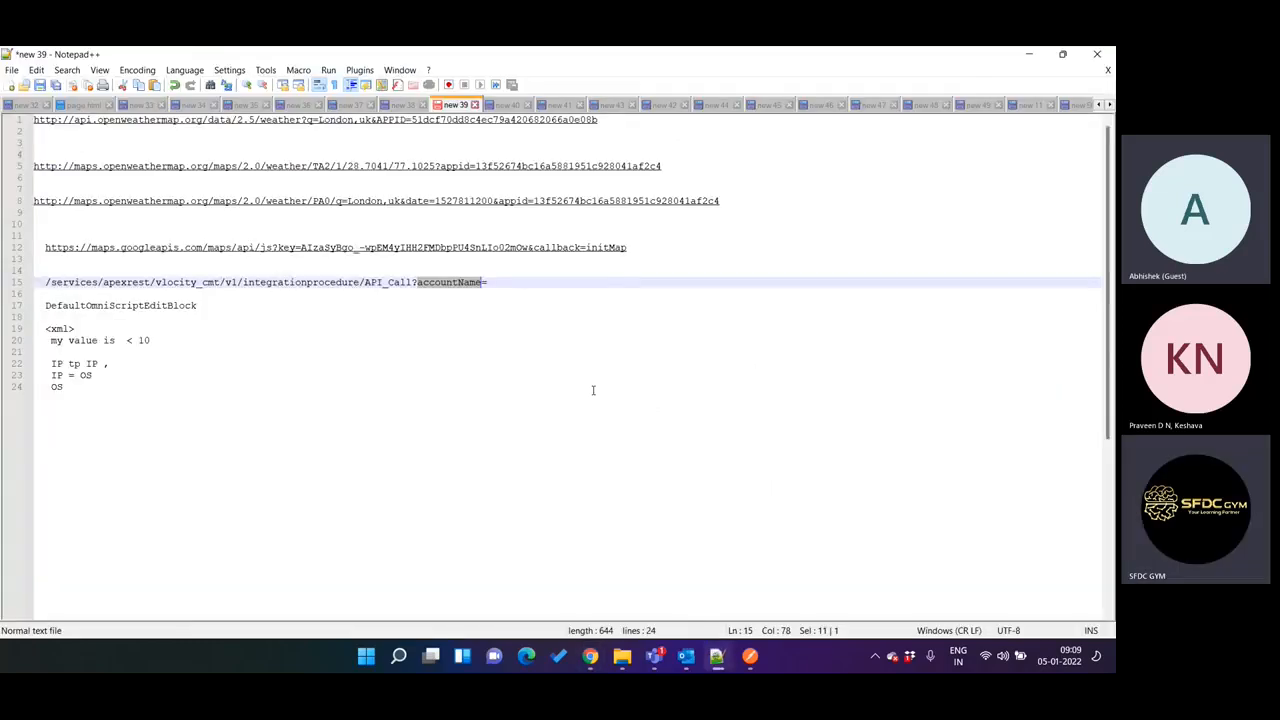
click(513, 285)
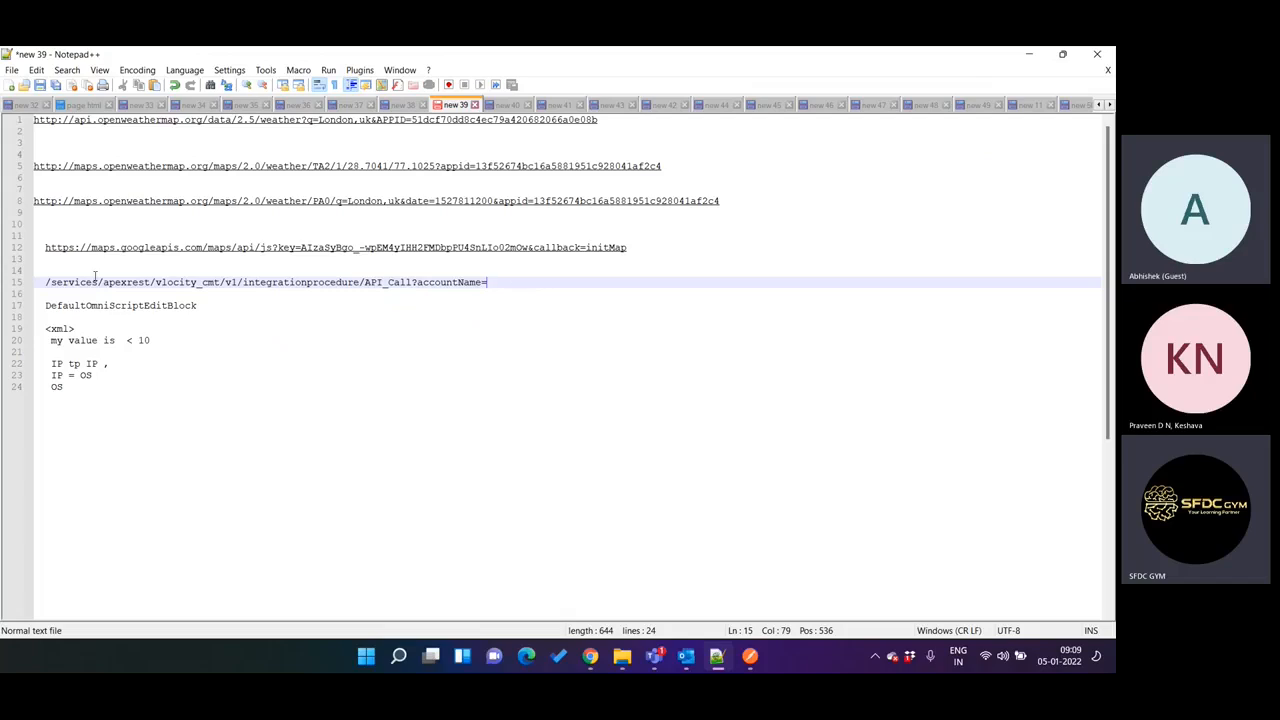
shift+click(46, 283)
key(ctrl+c)
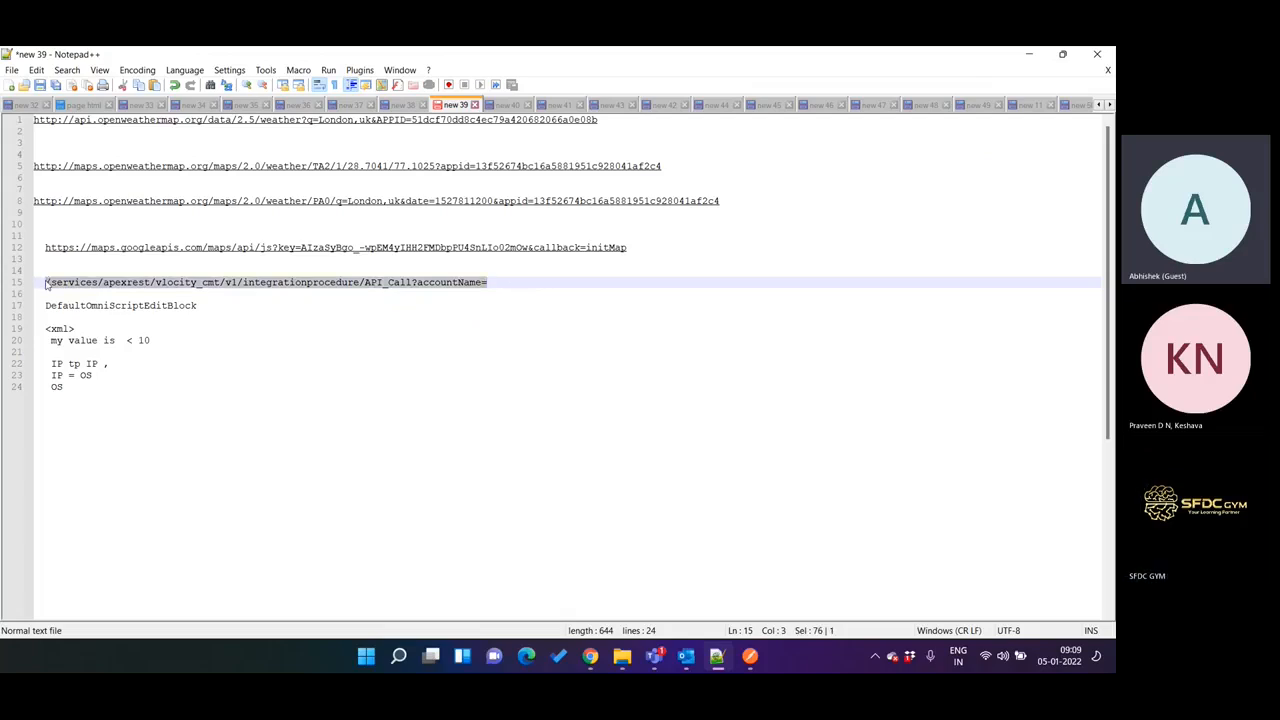
click(716, 656)
key(ctrl+Tab)
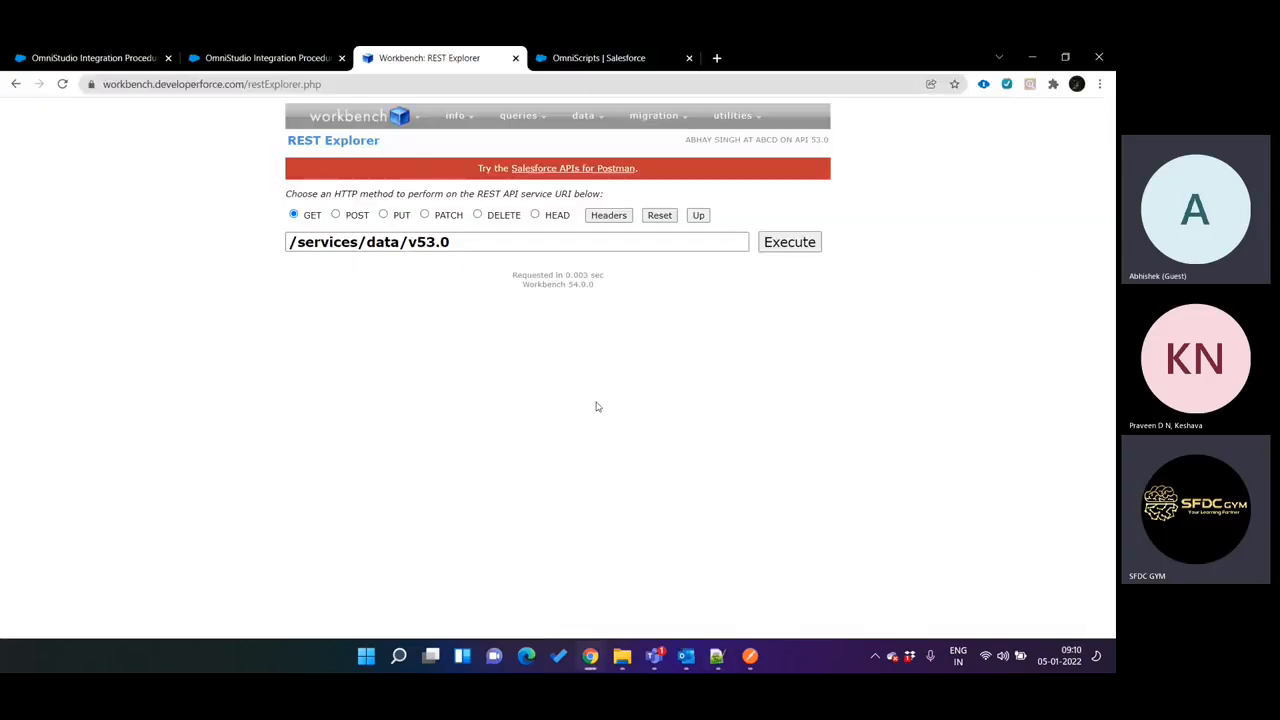
triple_click(481, 250)
key(ctrl+v)
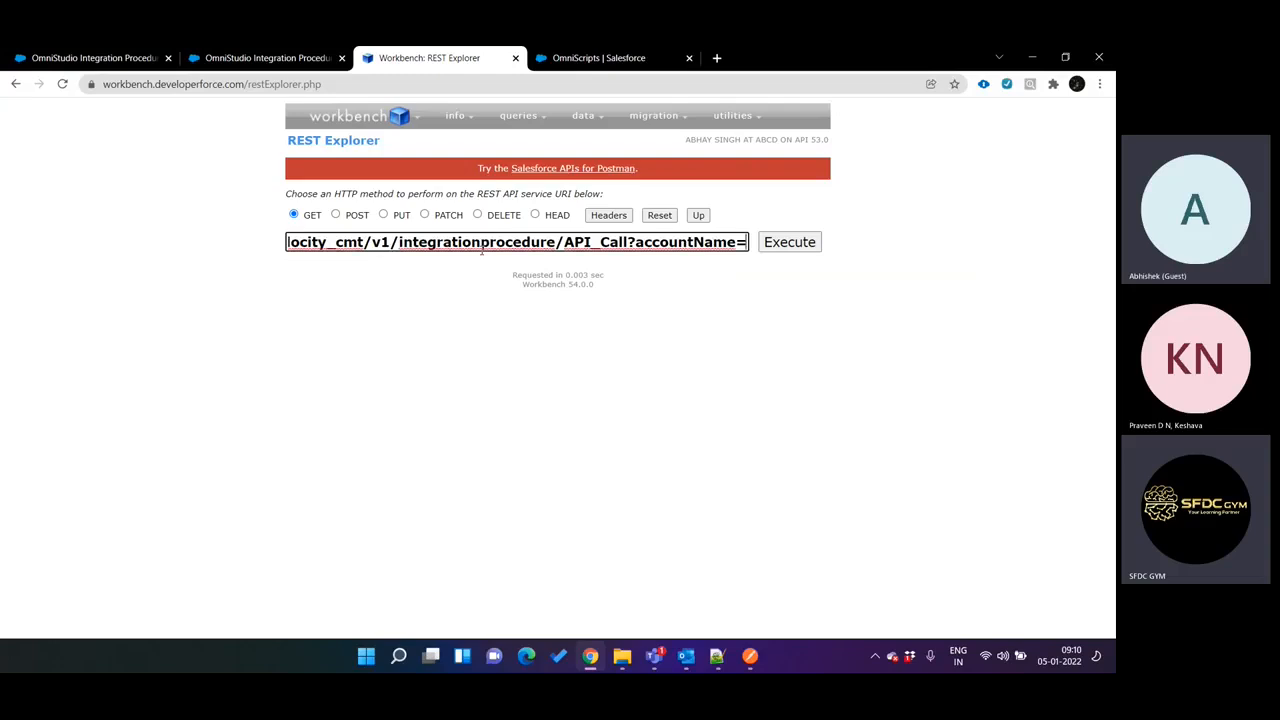
Try to execute the API_Call GET request, and reload Workbench from its base address workbench.developerforce.com.
click(799, 241)
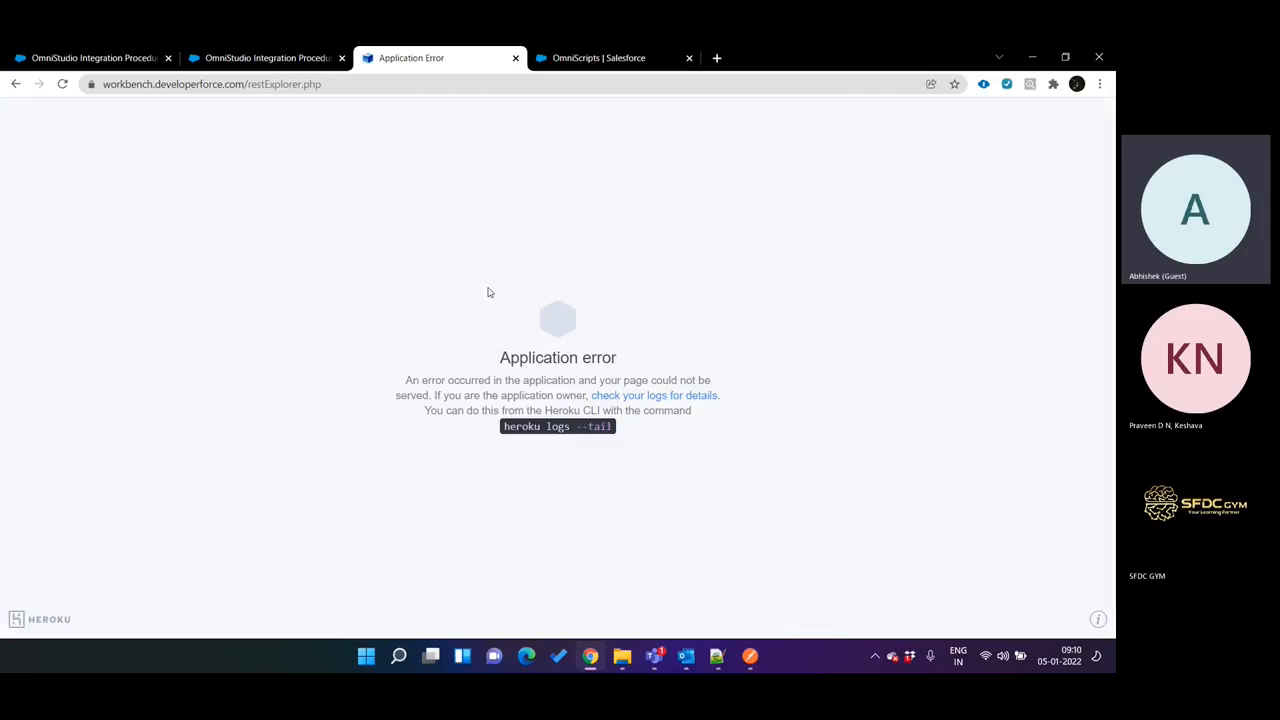
drag(248, 84, 568, 151)
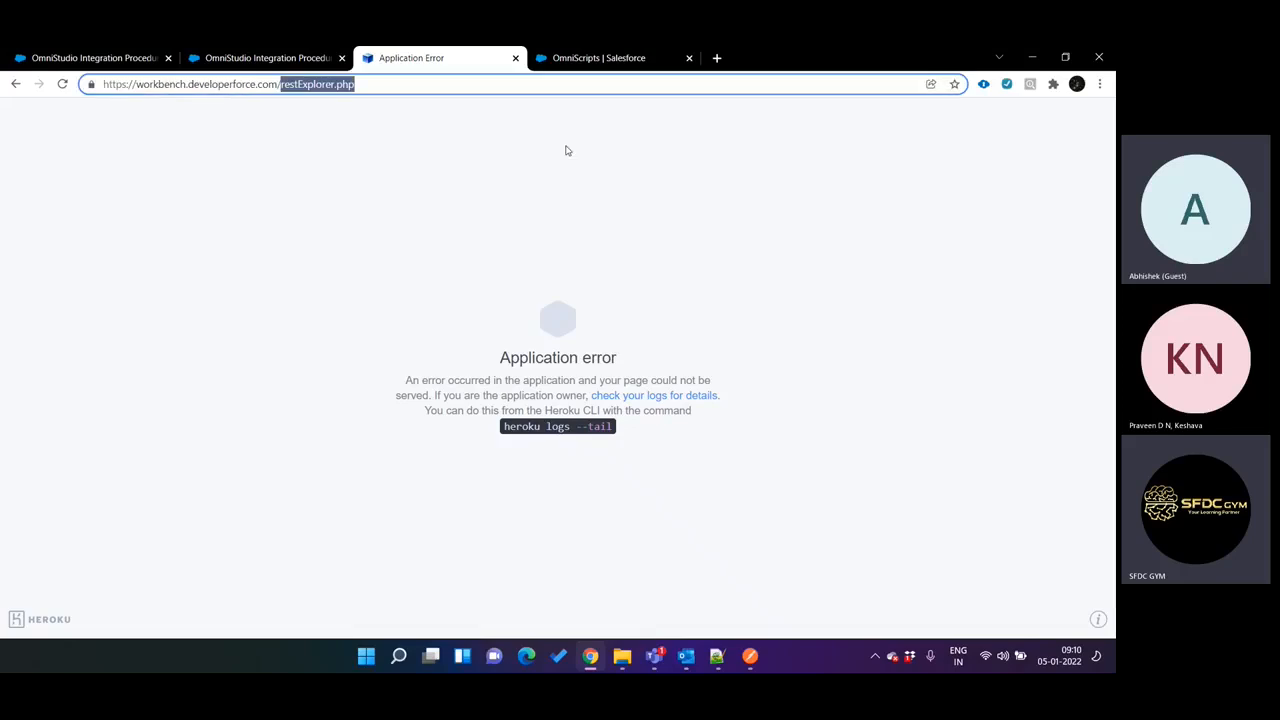
key(BackSpace)
key(Return)
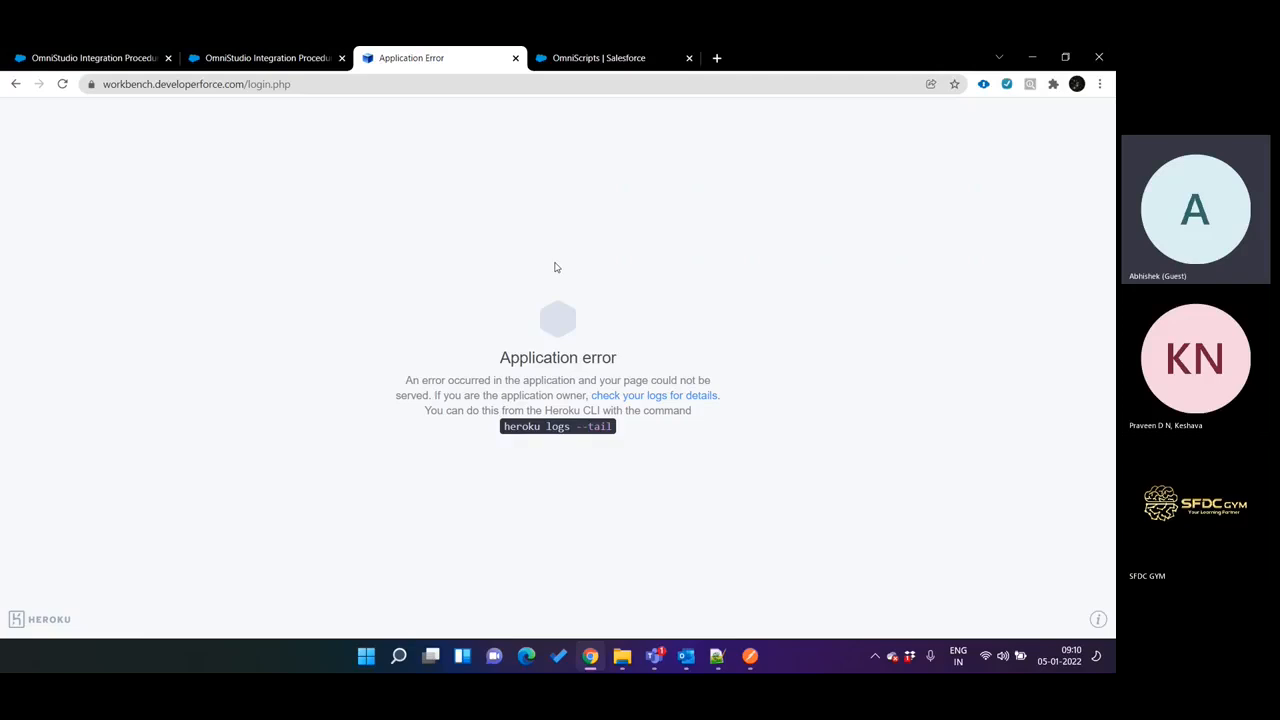
click(321, 86)
key(Return)
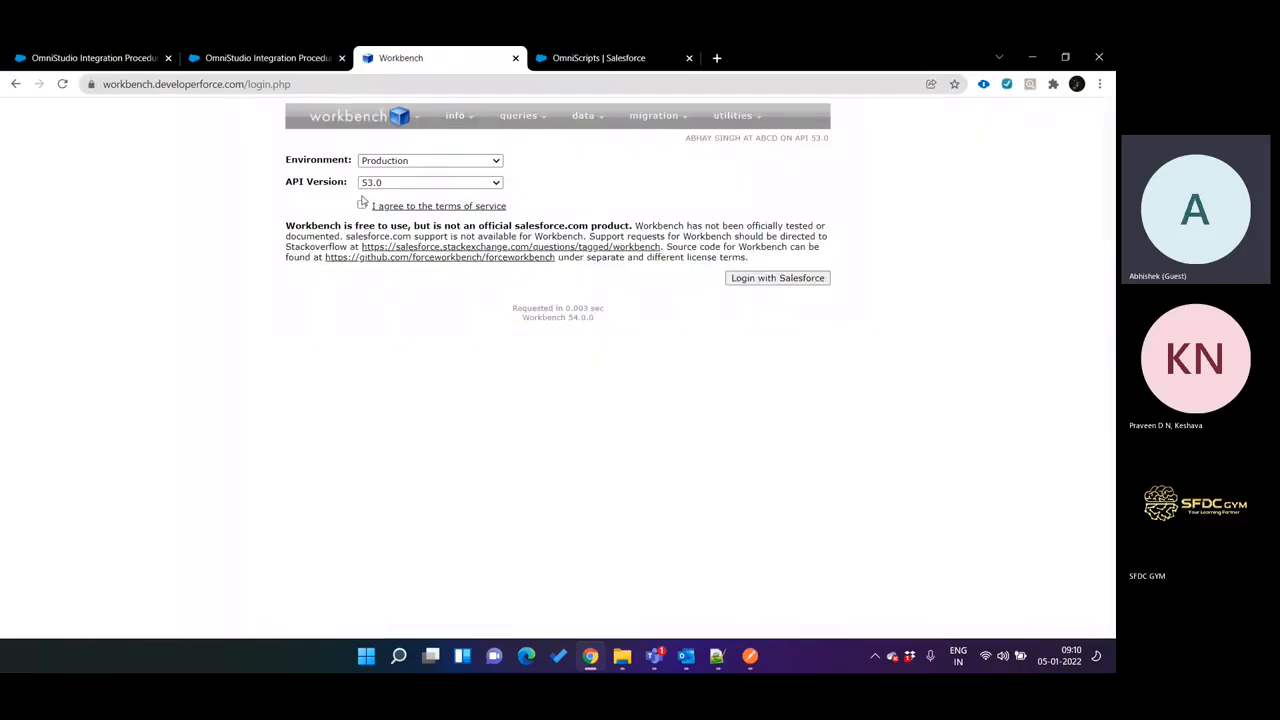
Agree to Workbench's terms of service, log in with Salesforce and open the REST Explorer.
click(363, 205)
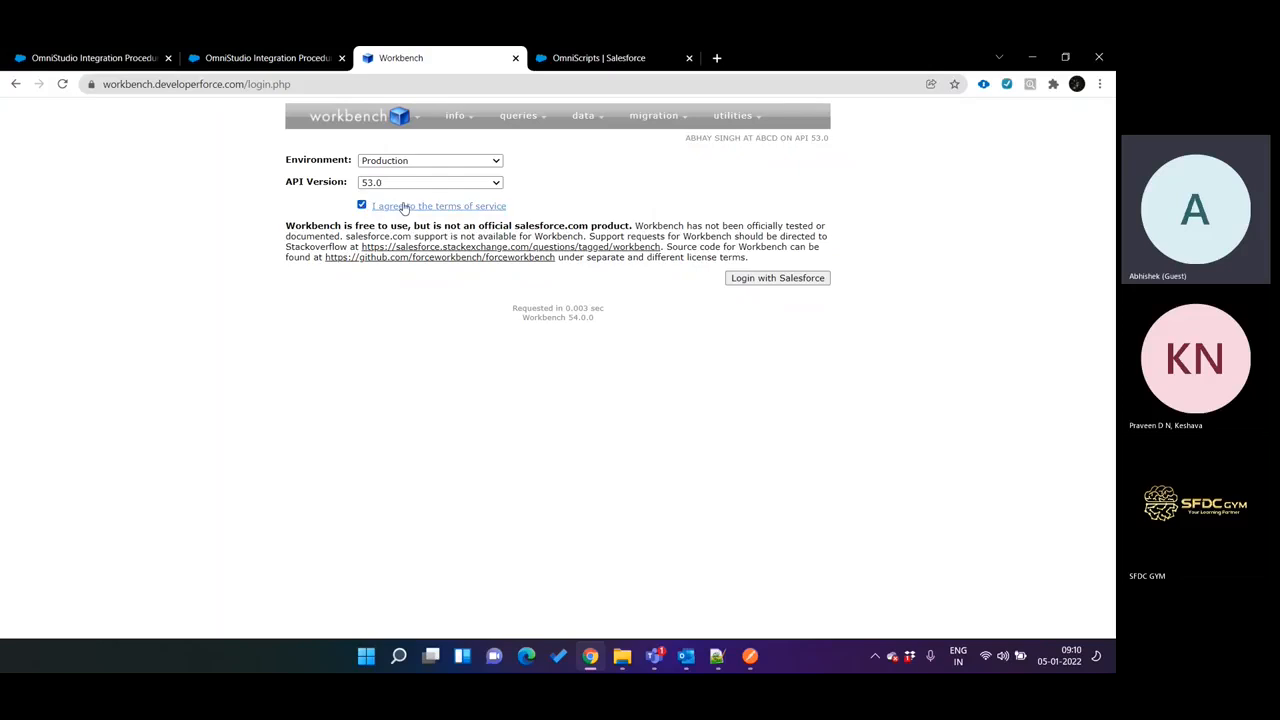
click(756, 279)
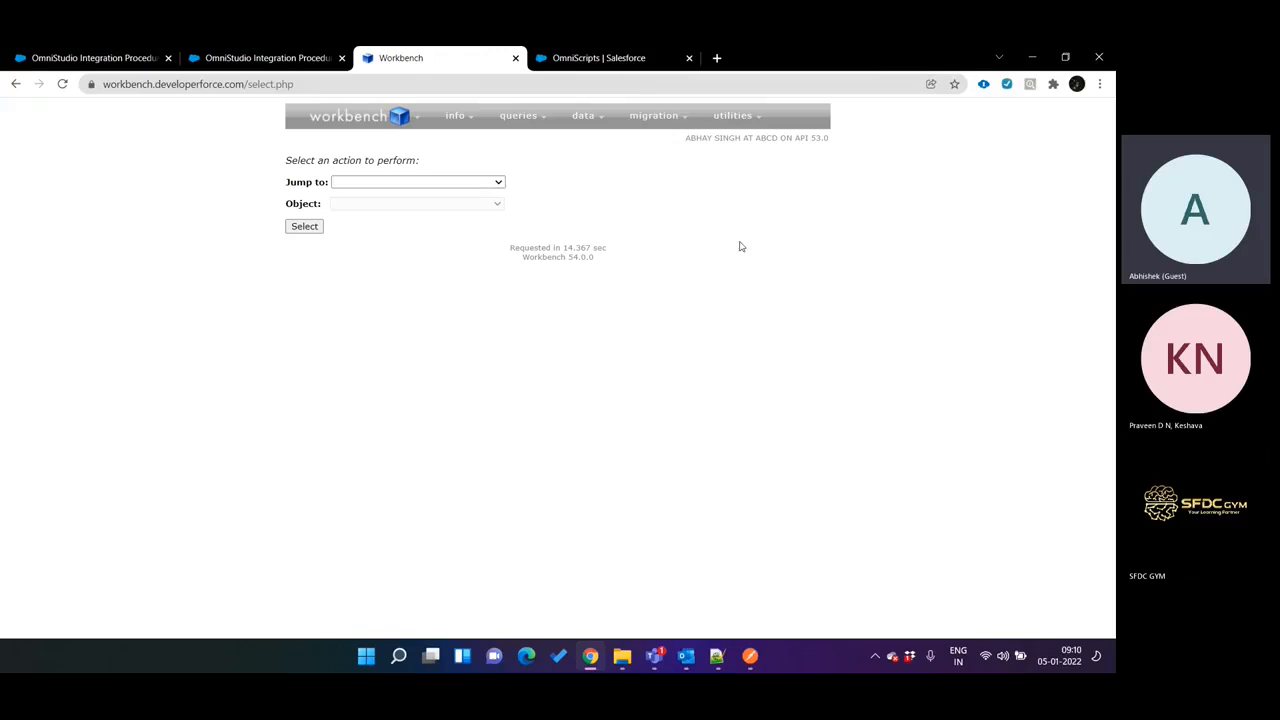
mouse_move(735, 116)
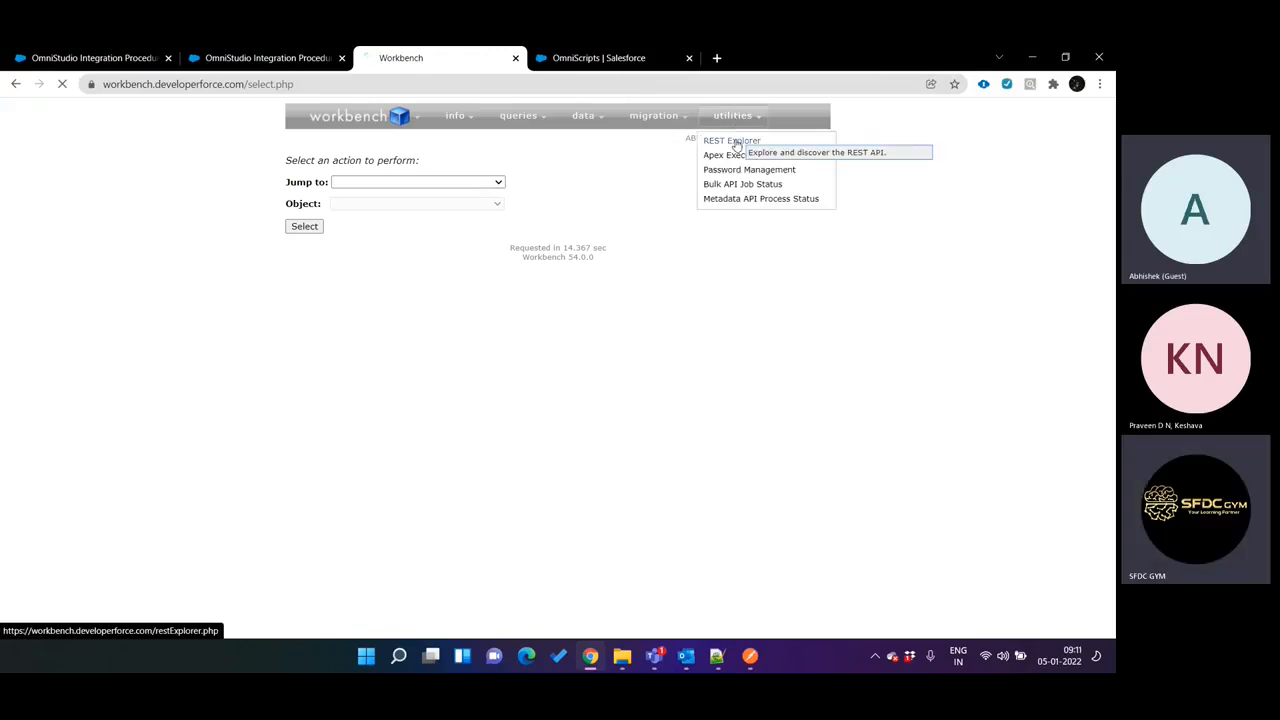
click(735, 139)
Replace the REST Explorer URI with /services/apexrest/vlocity_cmt/v1/integrationprocedure/API_Call?accountName= and execute it as a GET request.
click(512, 239)
key(ctrl+a)
key(ctrl+v)
click(786, 245)
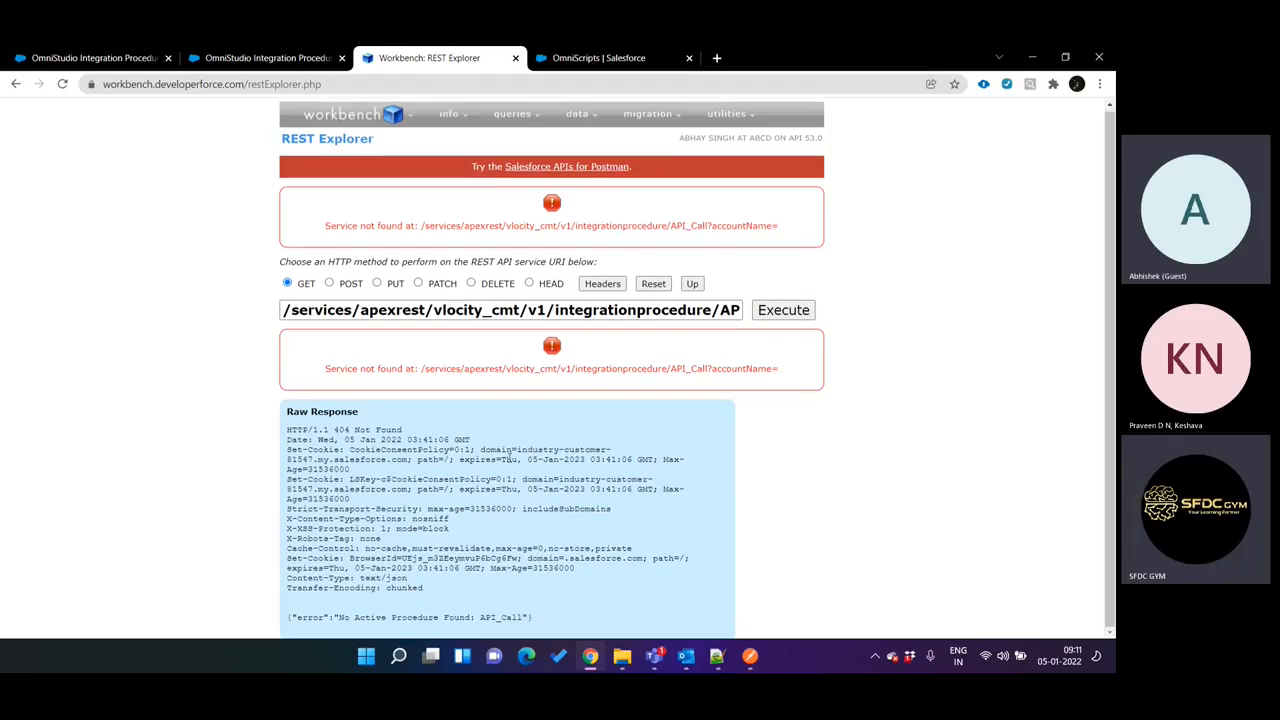
Activate version 1 of the API Call integration procedure from its Procedure Configuration.
key(ctrl+shift+Tab)
key(ctrl+Tab)
key(ctrl+shift+Tab)
click(309, 271)
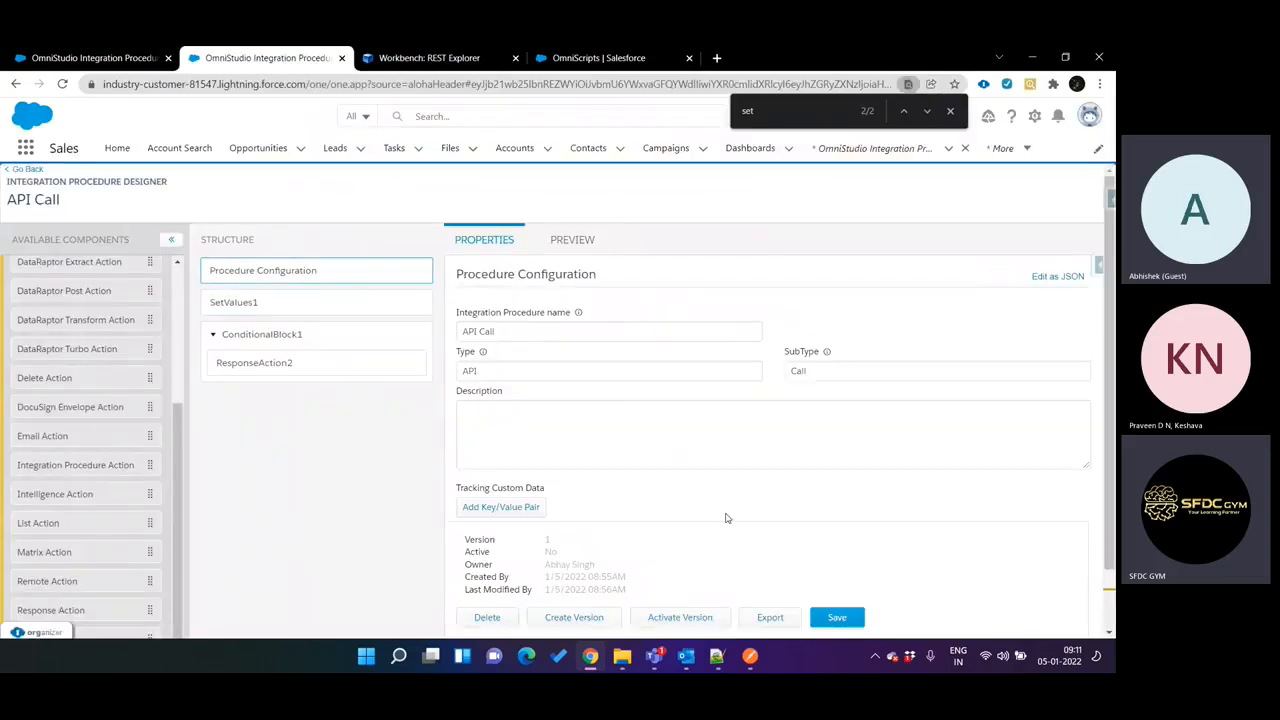
click(697, 621)
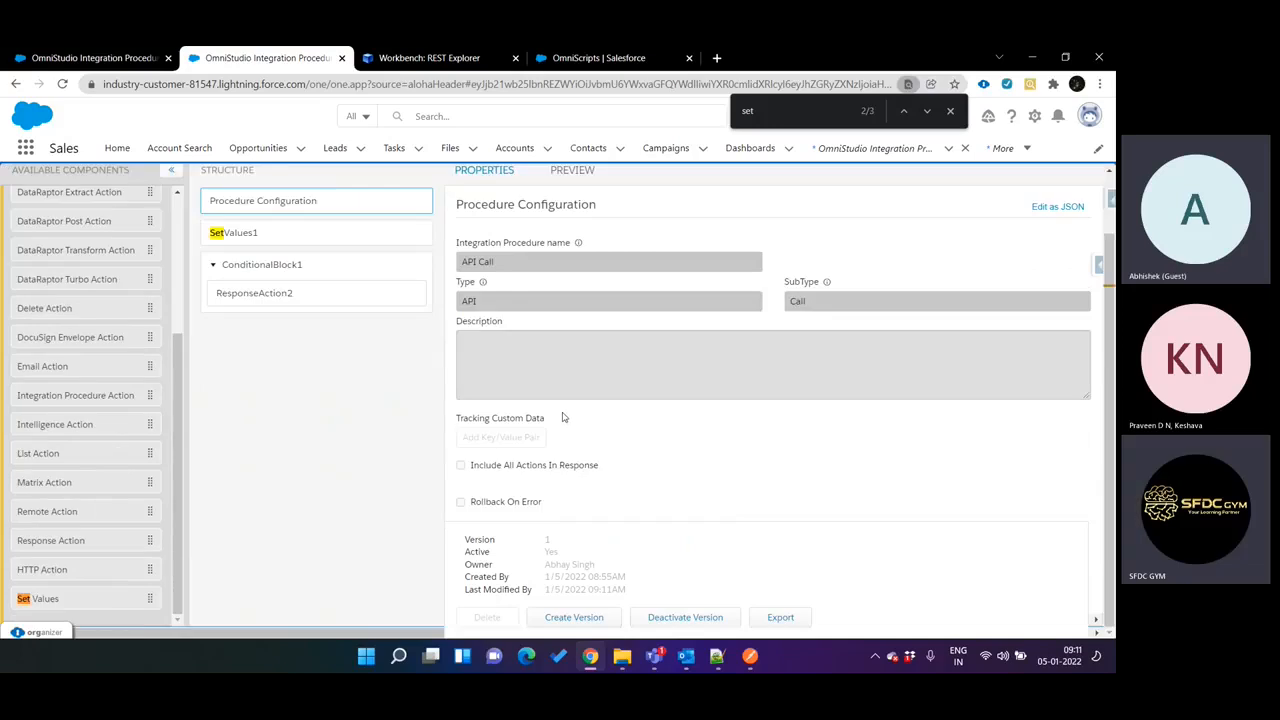
Return to Workbench's REST Explorer and execute the API_Call GET request again with accountName left blank.
key(ctrl+Tab)
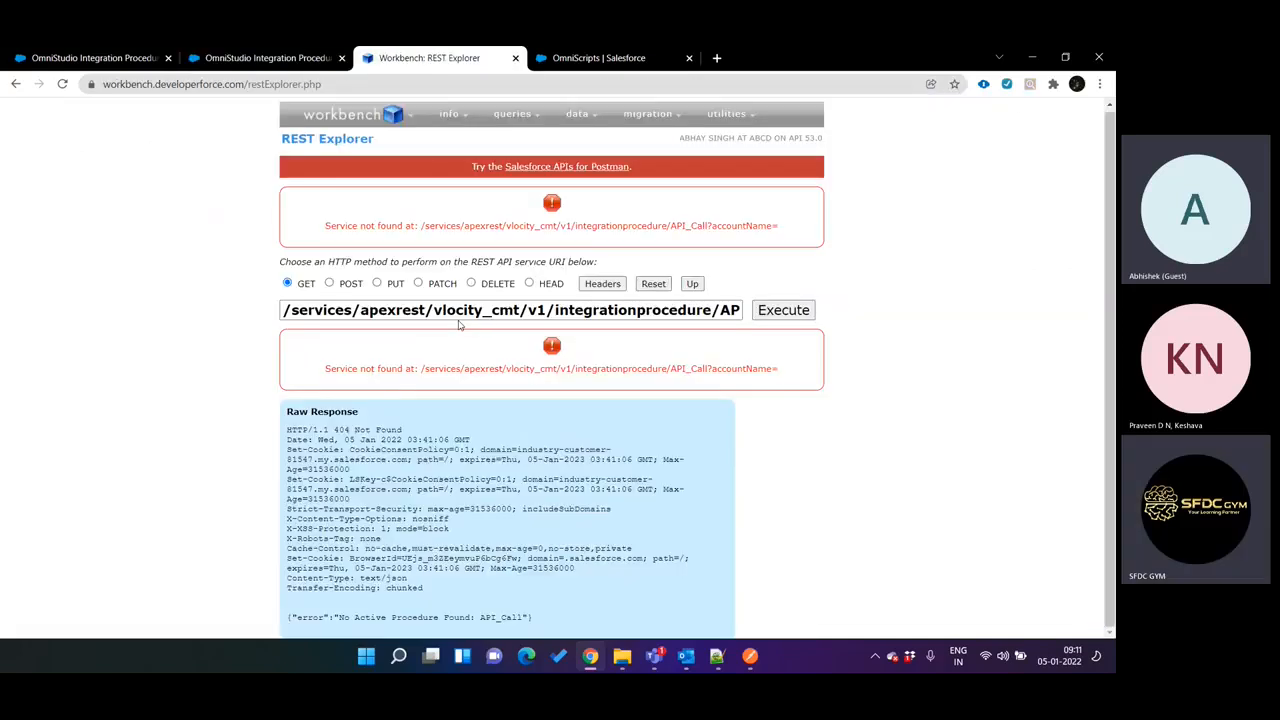
key(ctrl+shift+Tab)
key(ctrl+Tab)
click(792, 317)
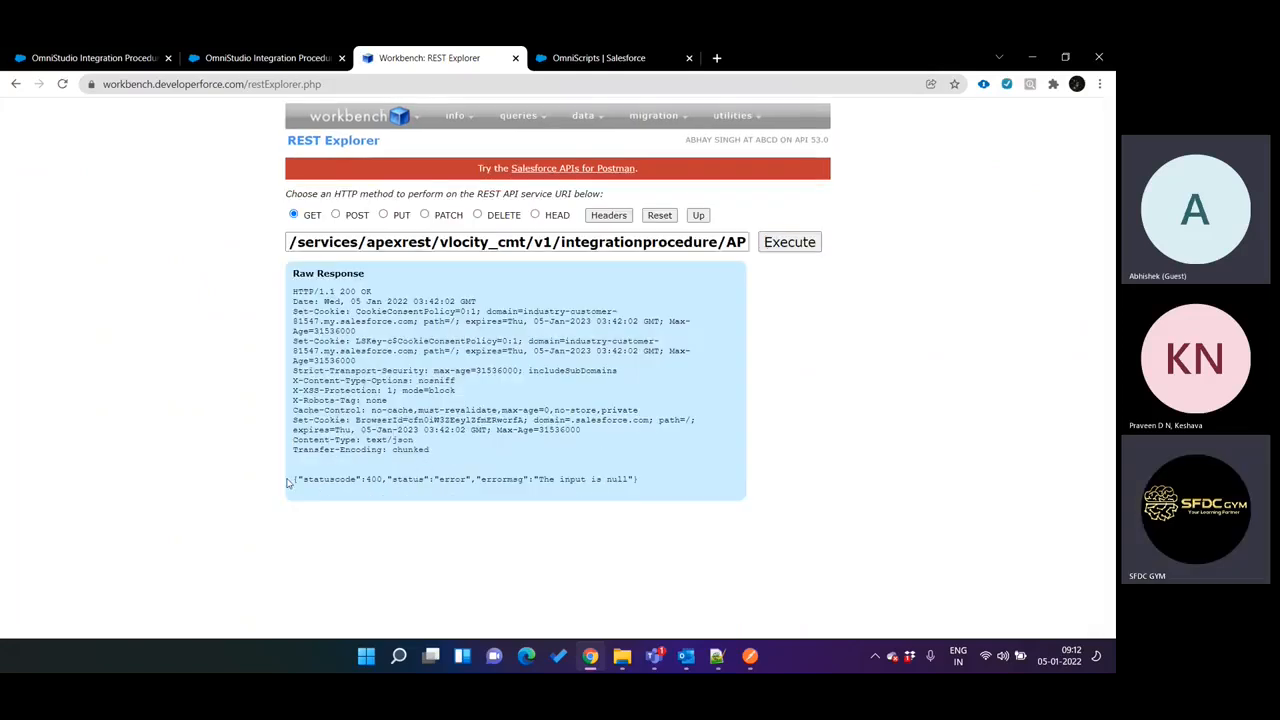
Examine the JSON body at the end of the raw response, highlighting the whole line and a word of its error message.
drag(296, 479, 633, 477)
click(633, 477)
double_click(575, 479)
key(ctrl+shift+Tab)
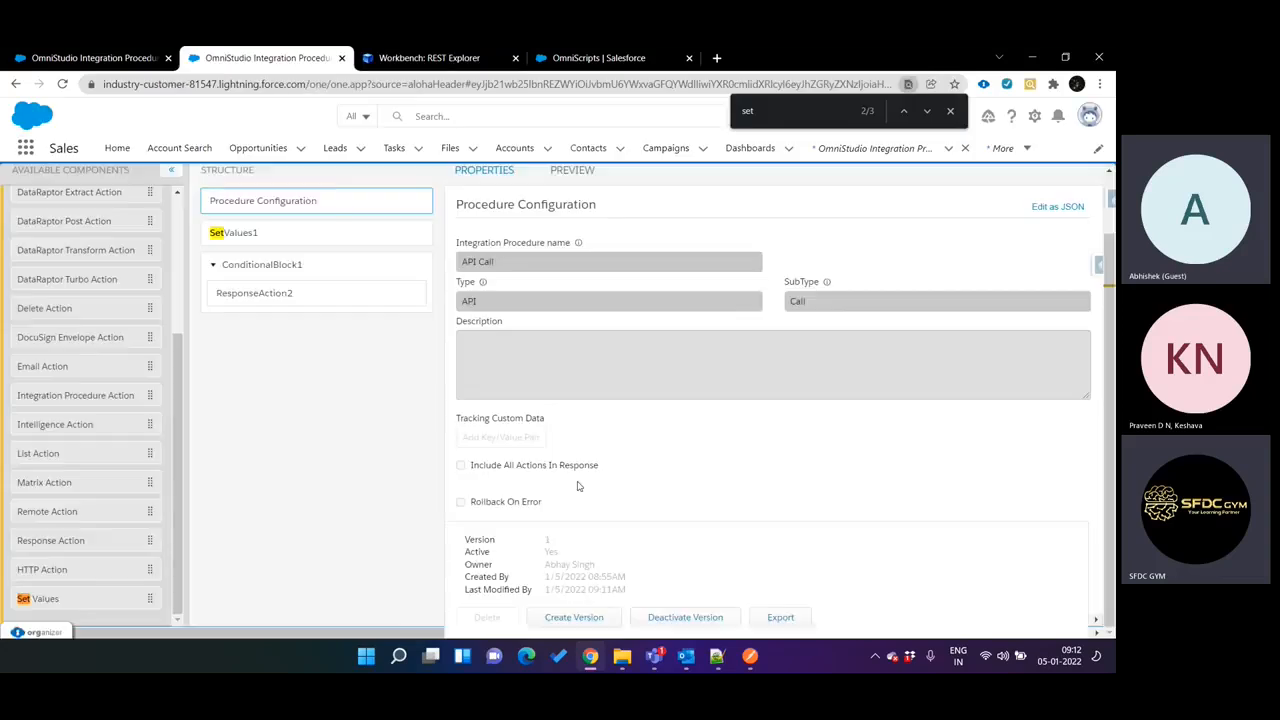
key(ctrl+Tab)
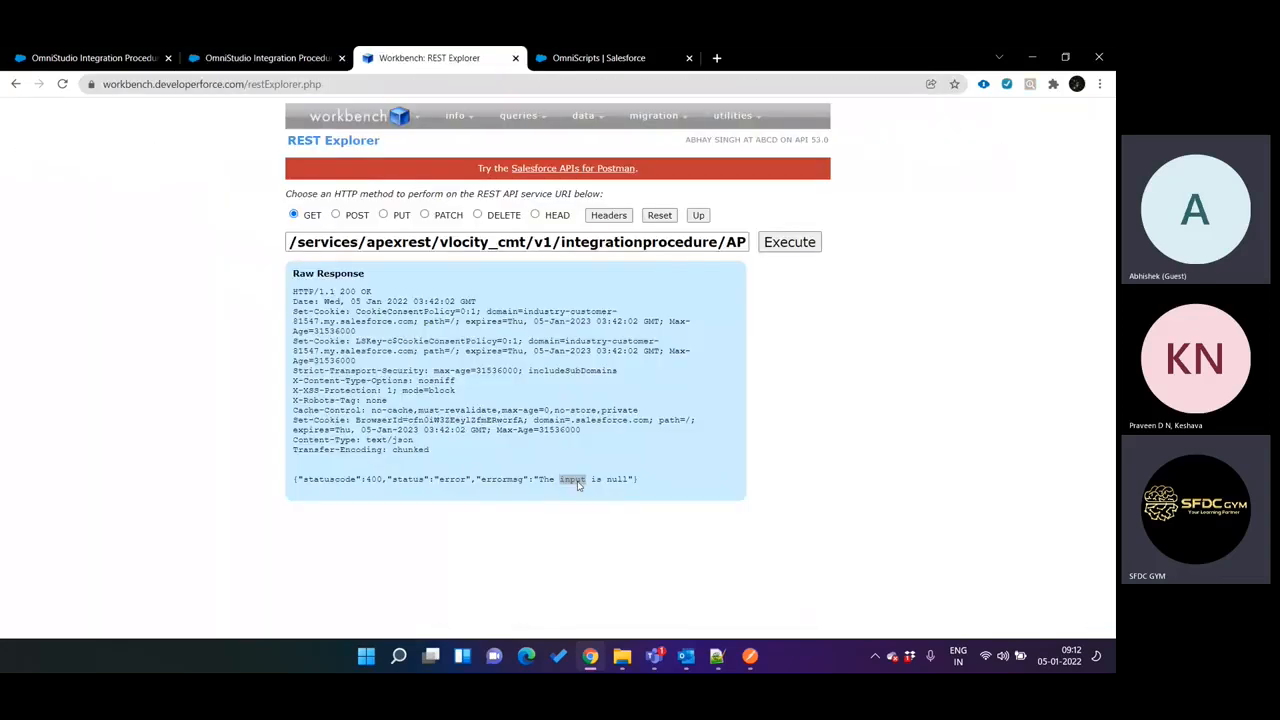
Compare ConditionalBlock1's execution conditional formula with the additional output response defined in ResponseAction2 of the API Call procedure.
key(ctrl+shift+Tab)
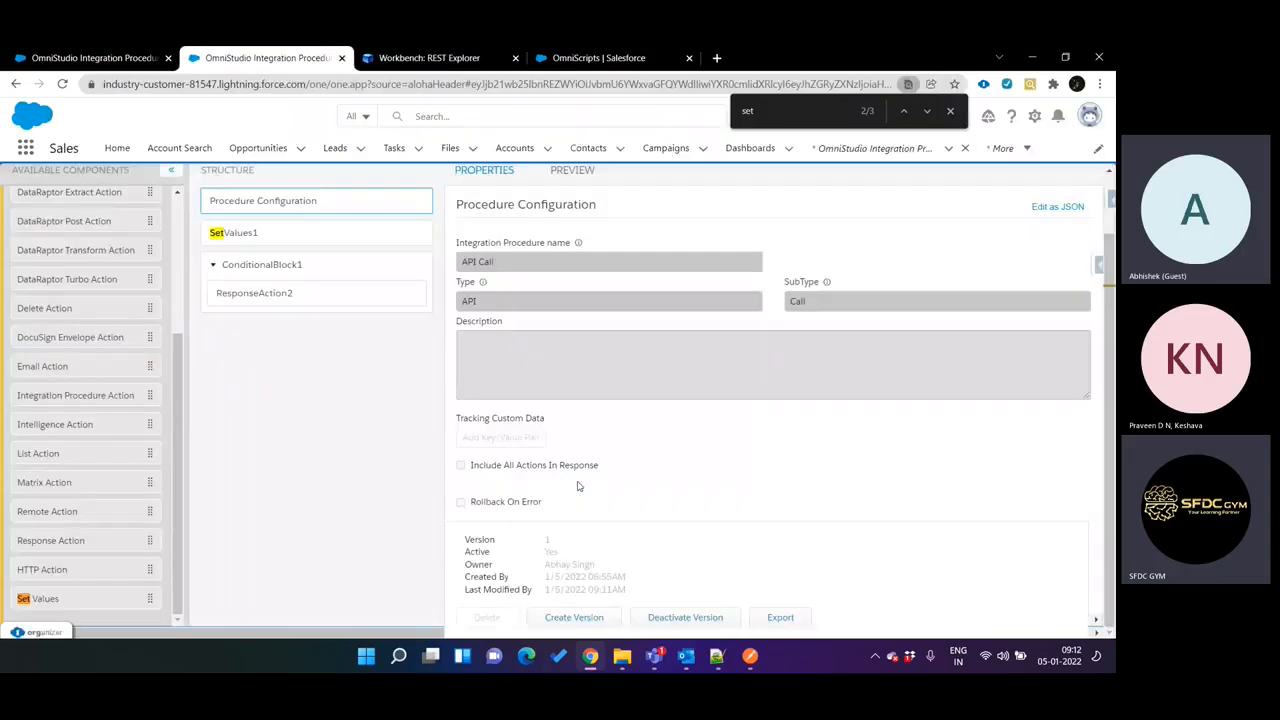
click(329, 275)
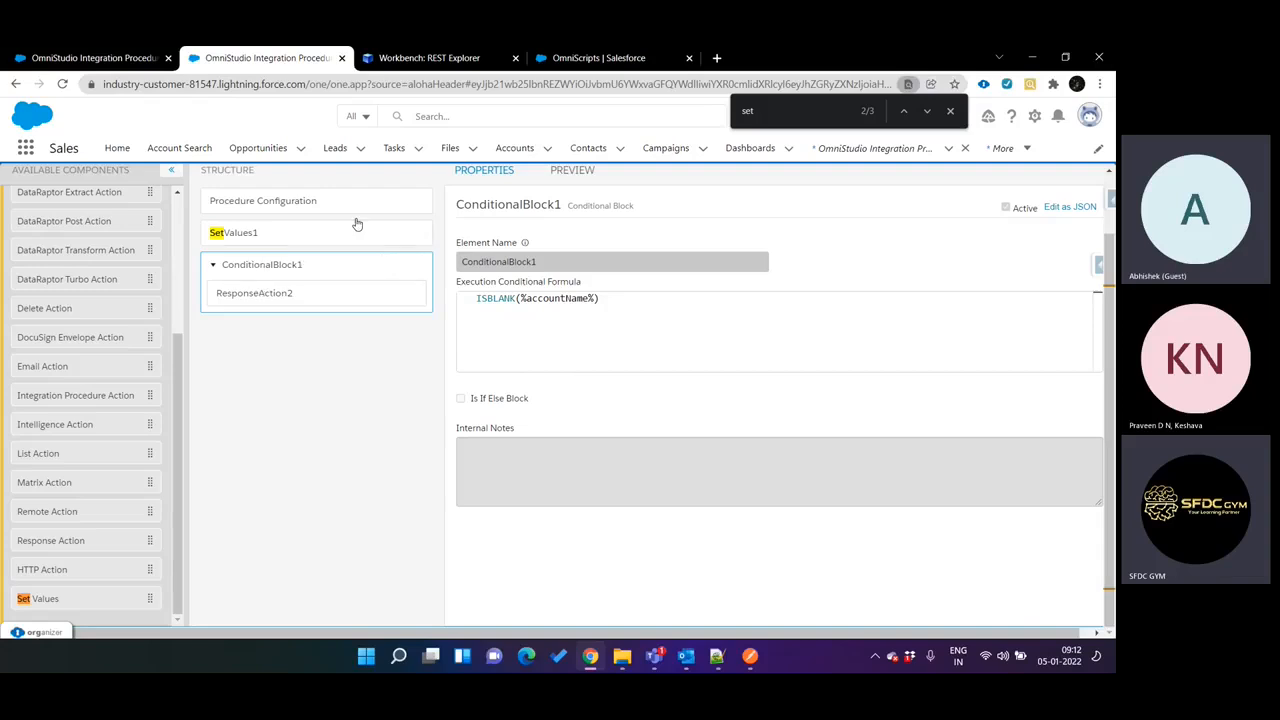
click(292, 297)
scroll(712, 438, down, 1)
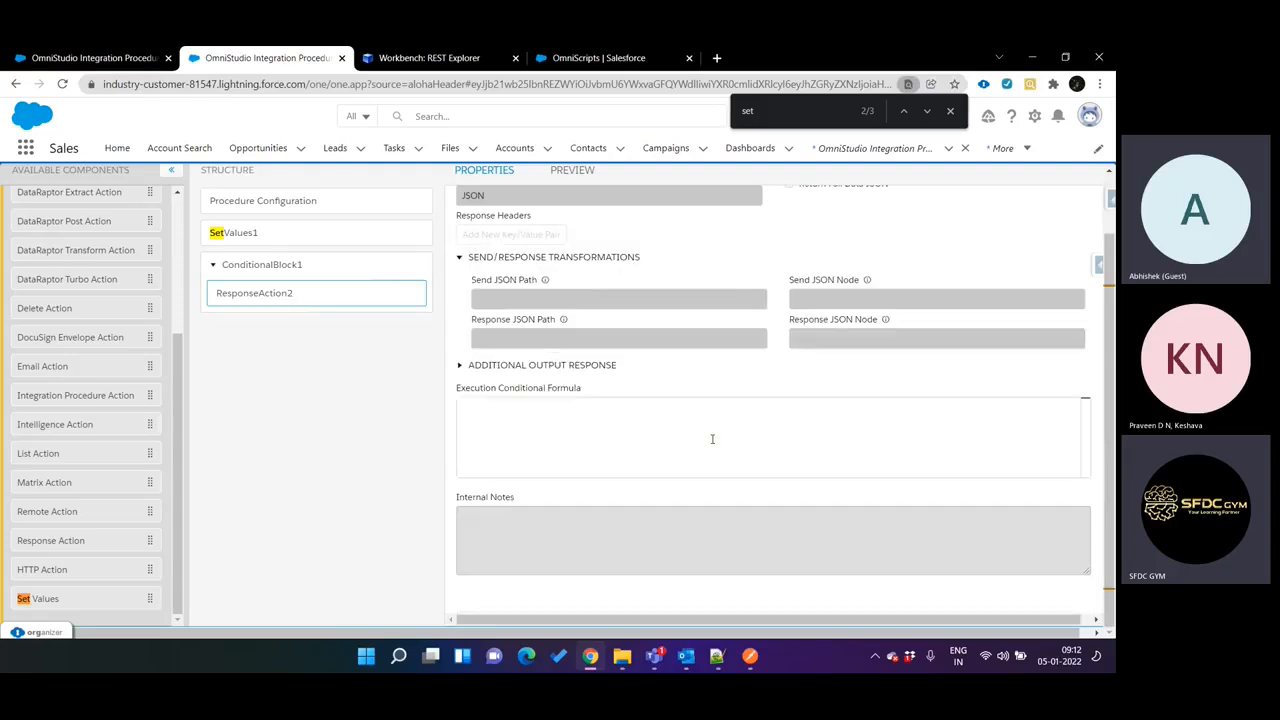
click(537, 366)
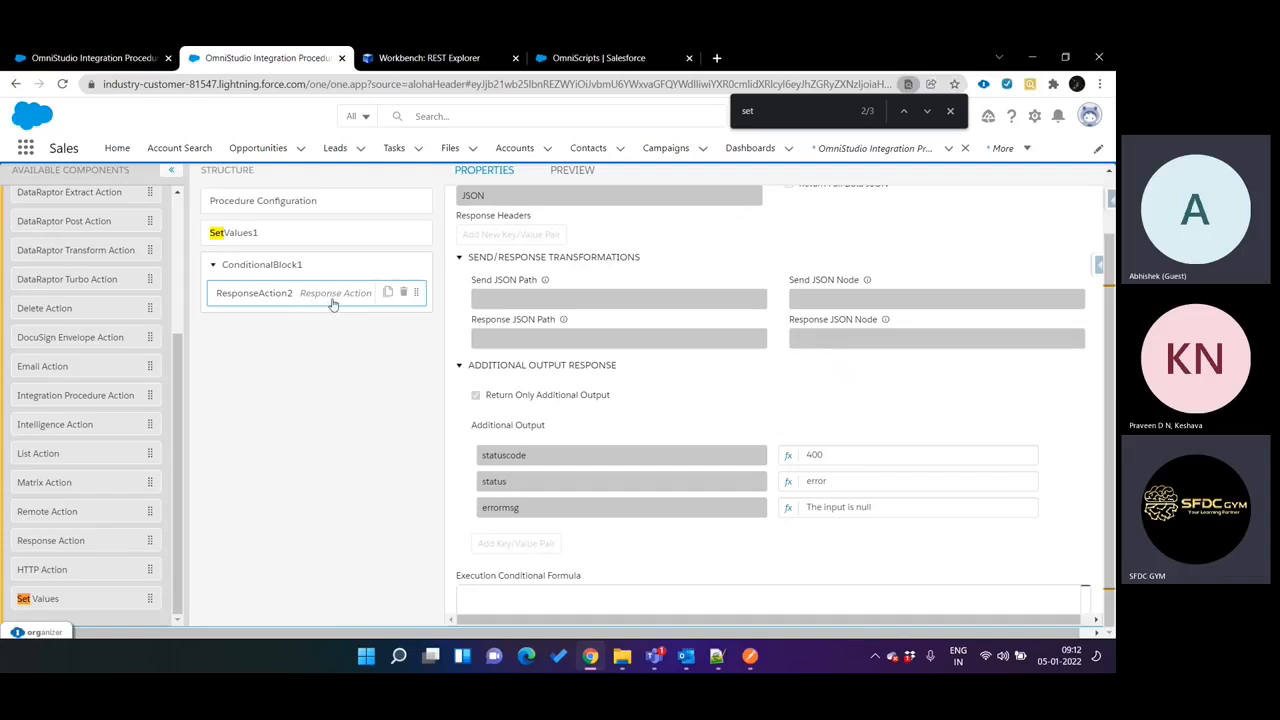
drag(333, 304, 328, 308)
click(288, 272)
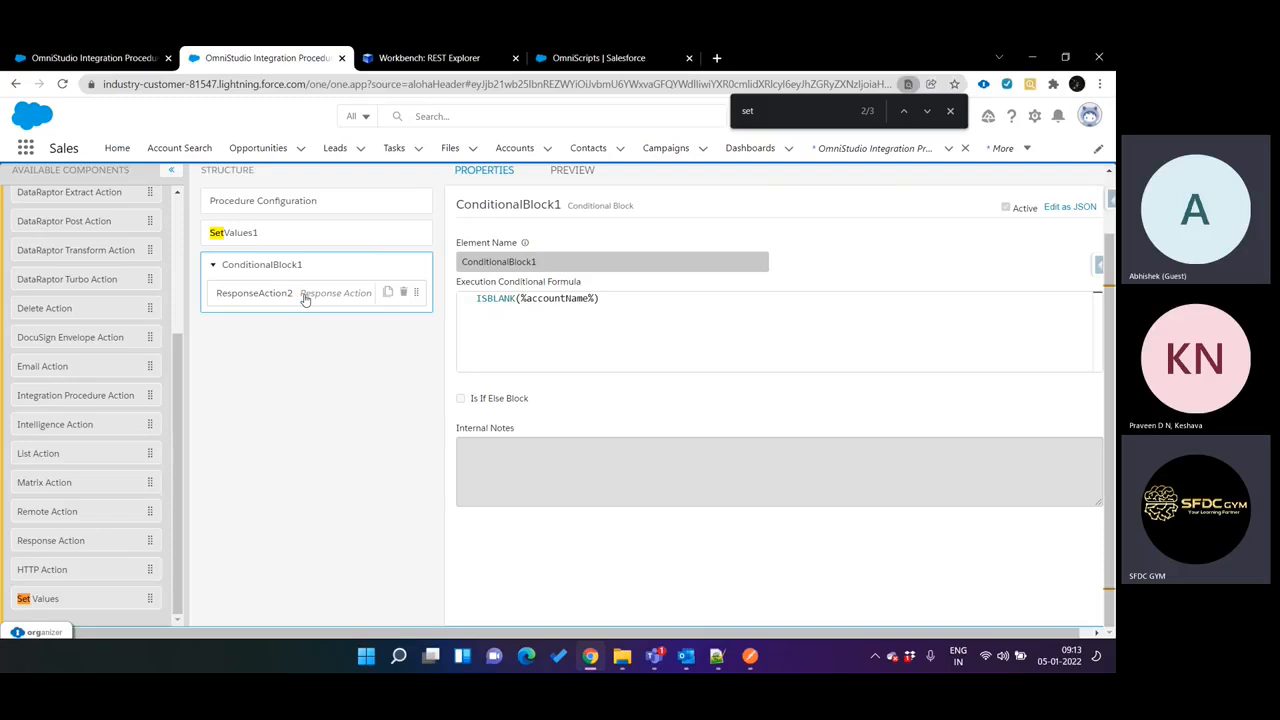
click(305, 296)
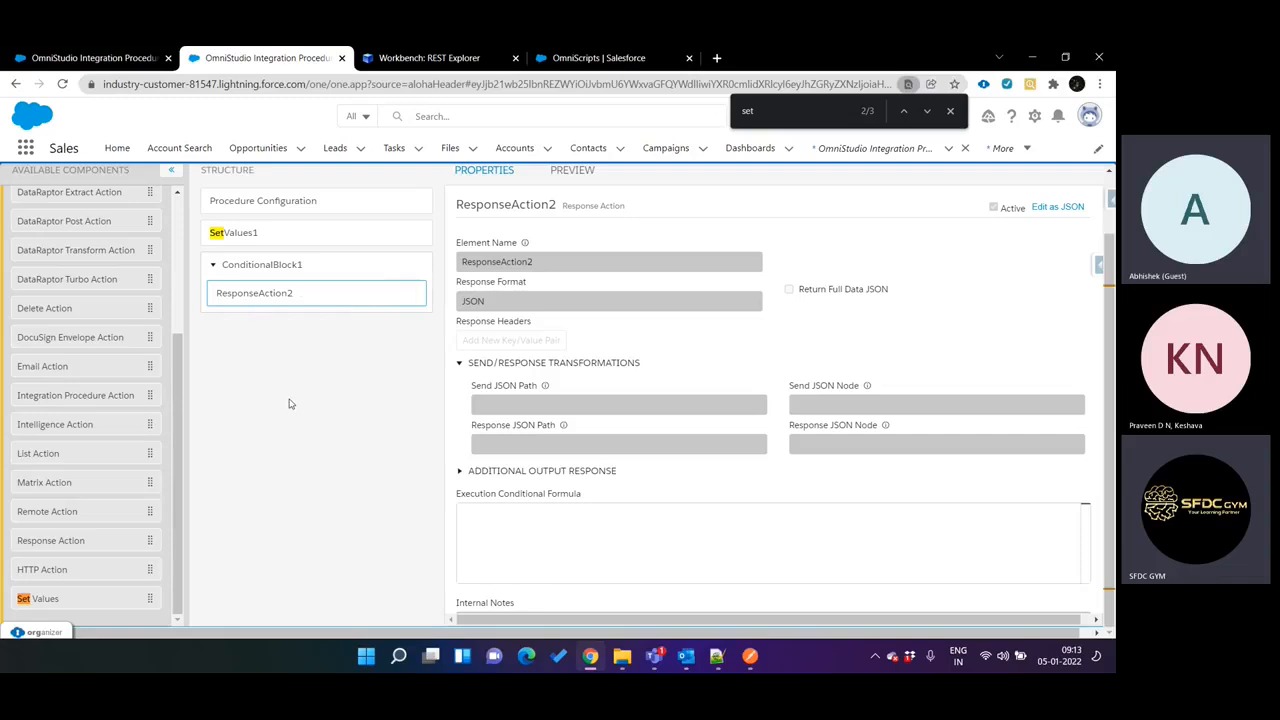
click(316, 273)
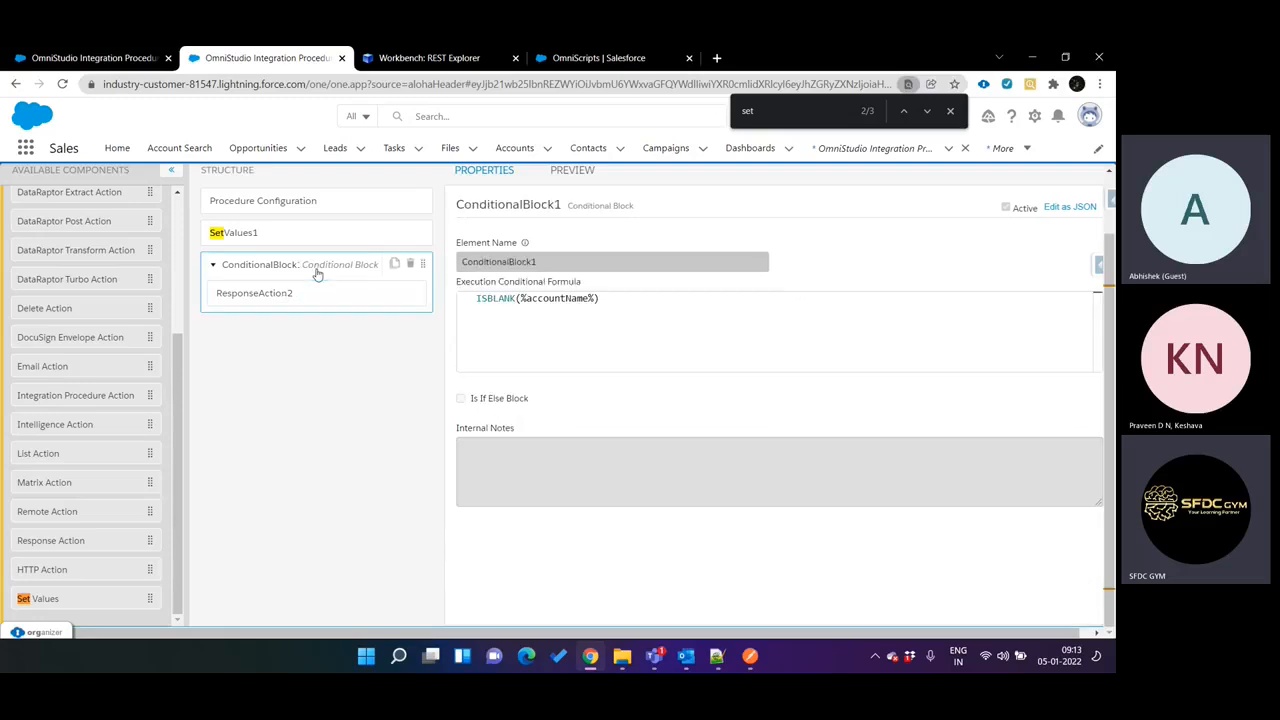
click(331, 290)
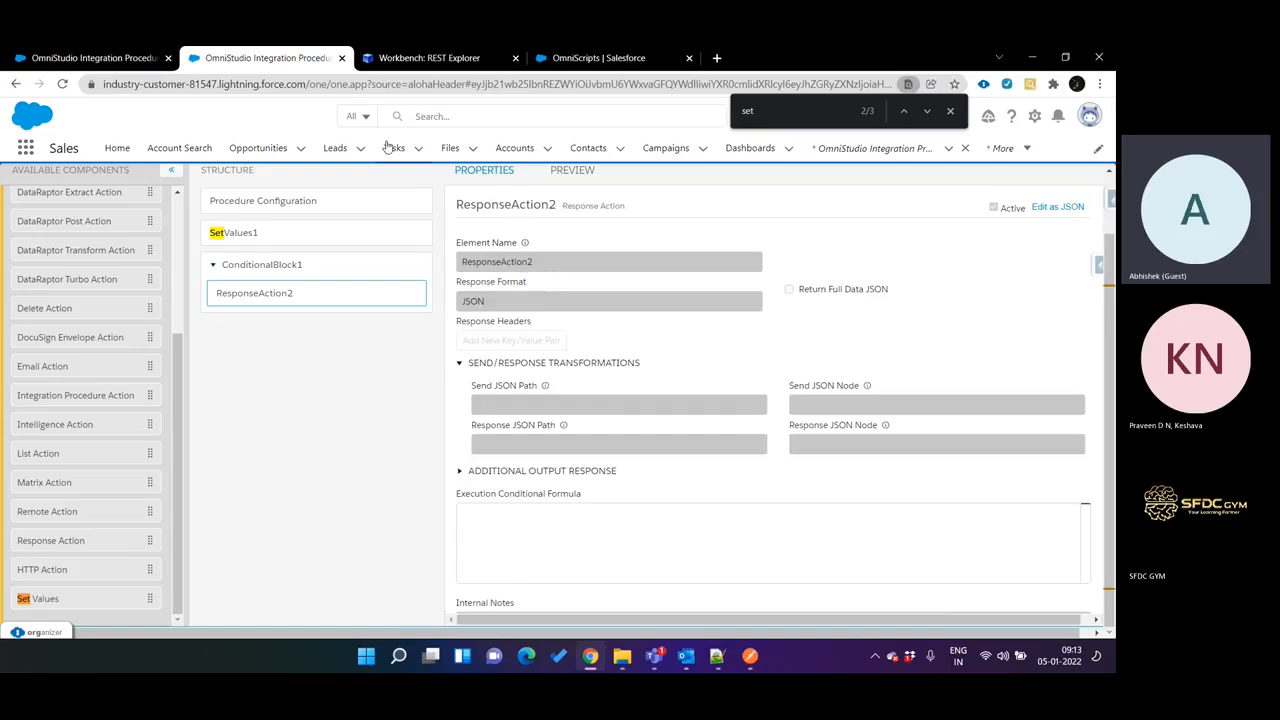
Set the URI's accountName parameter to delhi in the REST Explorer, execute the GET request and highlight the response body.
click(446, 60)
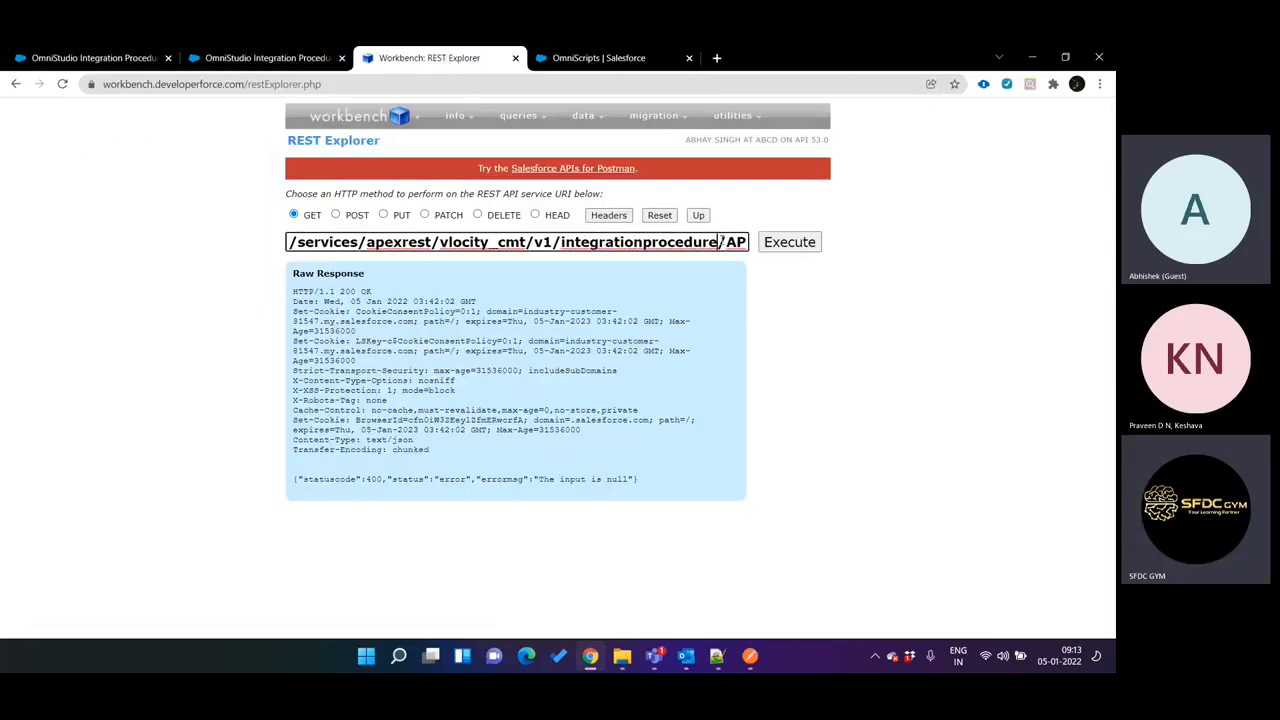
text(I_Call?accountName=)
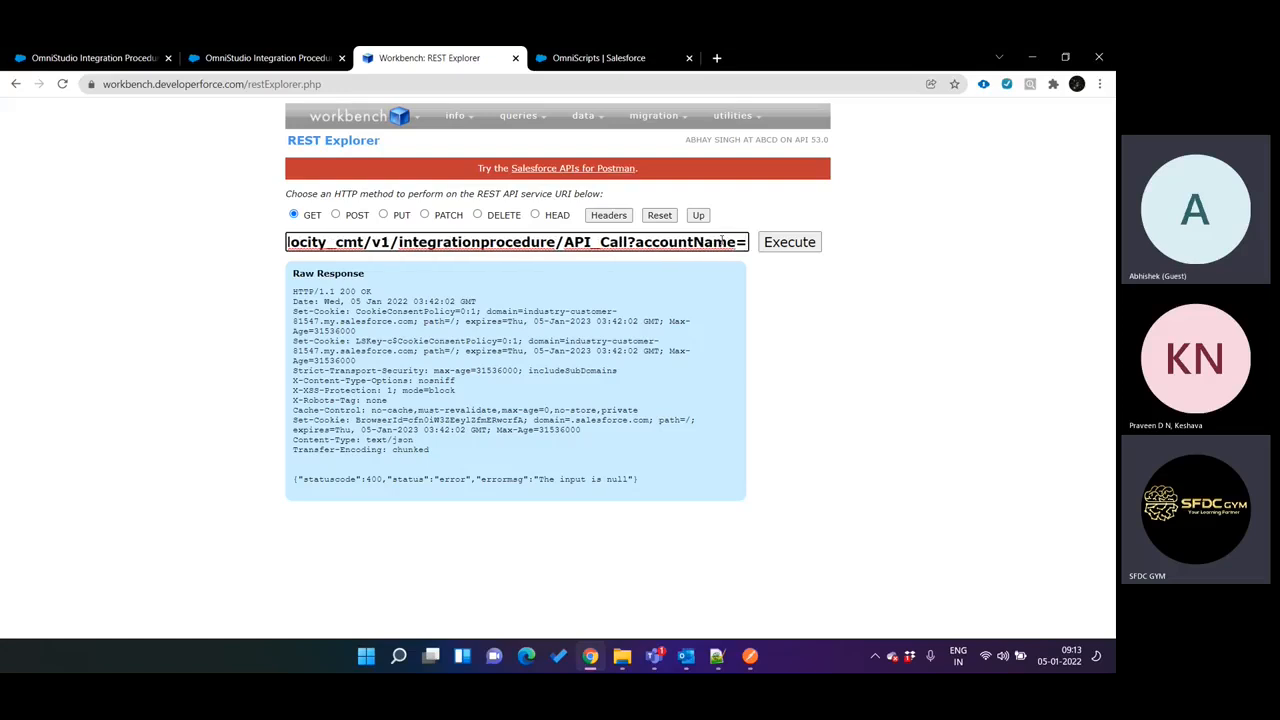
text(delshi)
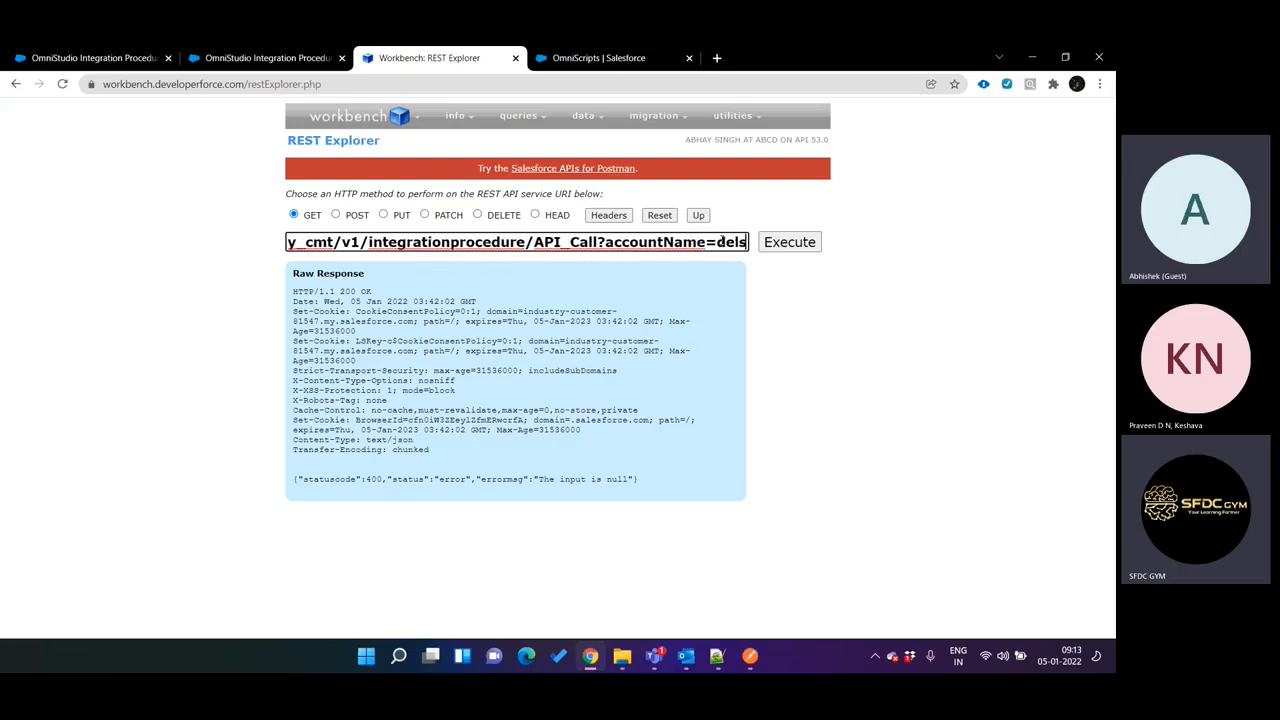
key(BackSpace)
key(BackSpace)
key(BackSpace)
key(BackSpace)
key(BackSpace)
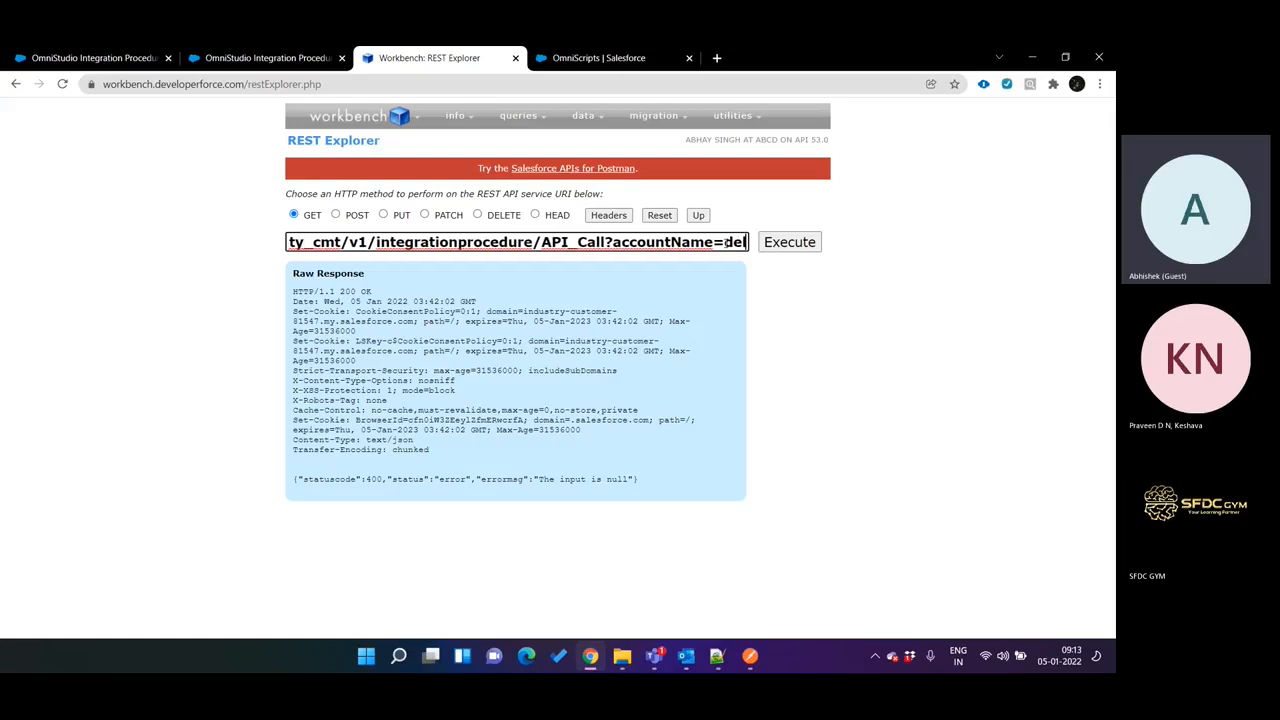
text(elhi)
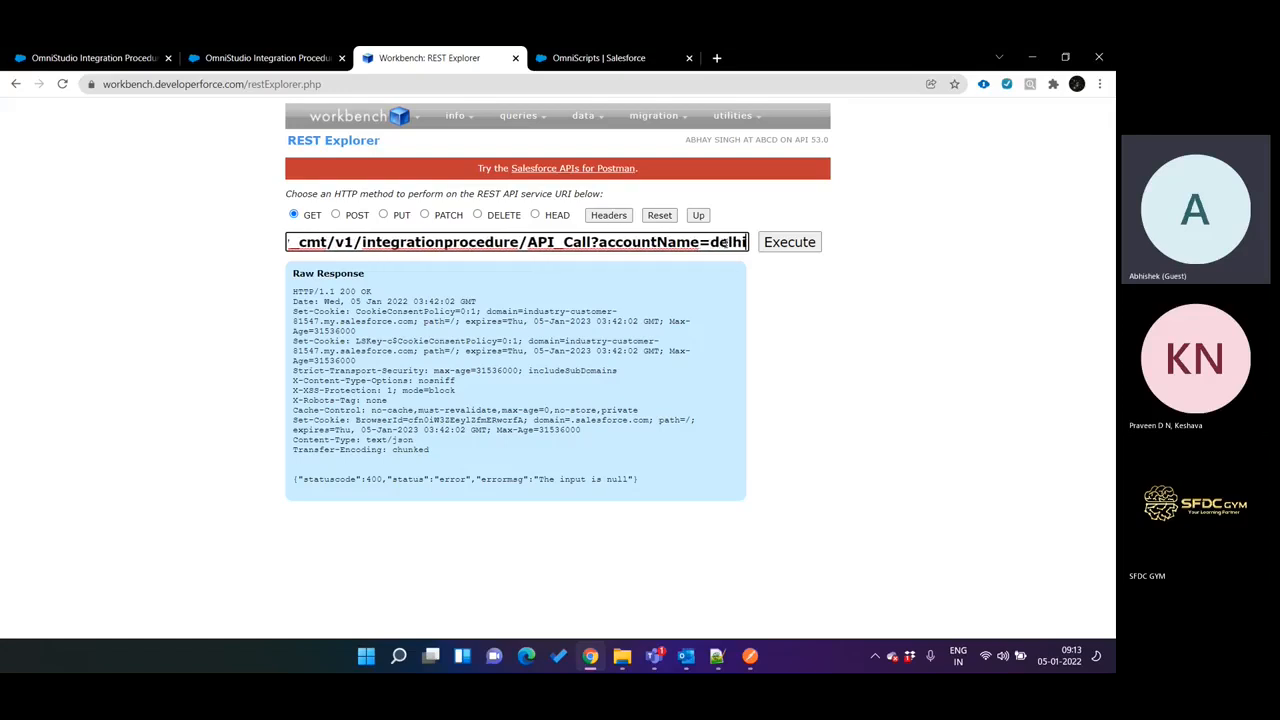
click(779, 245)
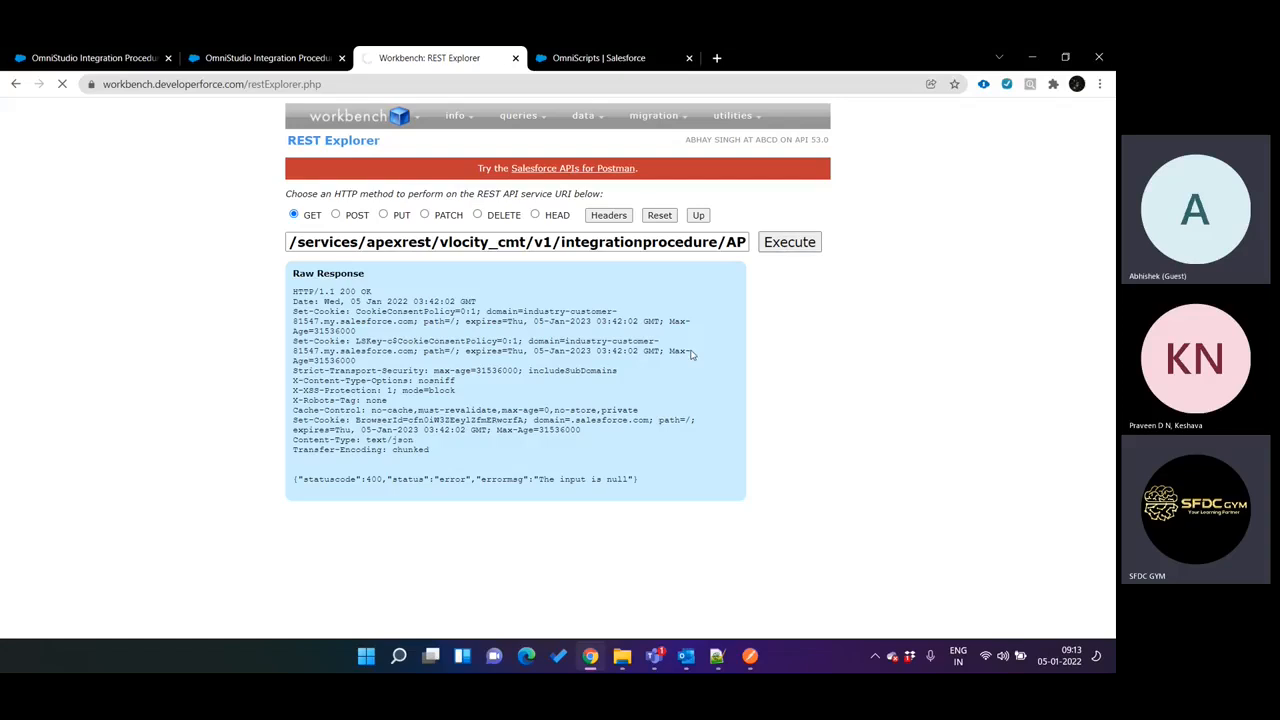
drag(295, 480, 316, 485)
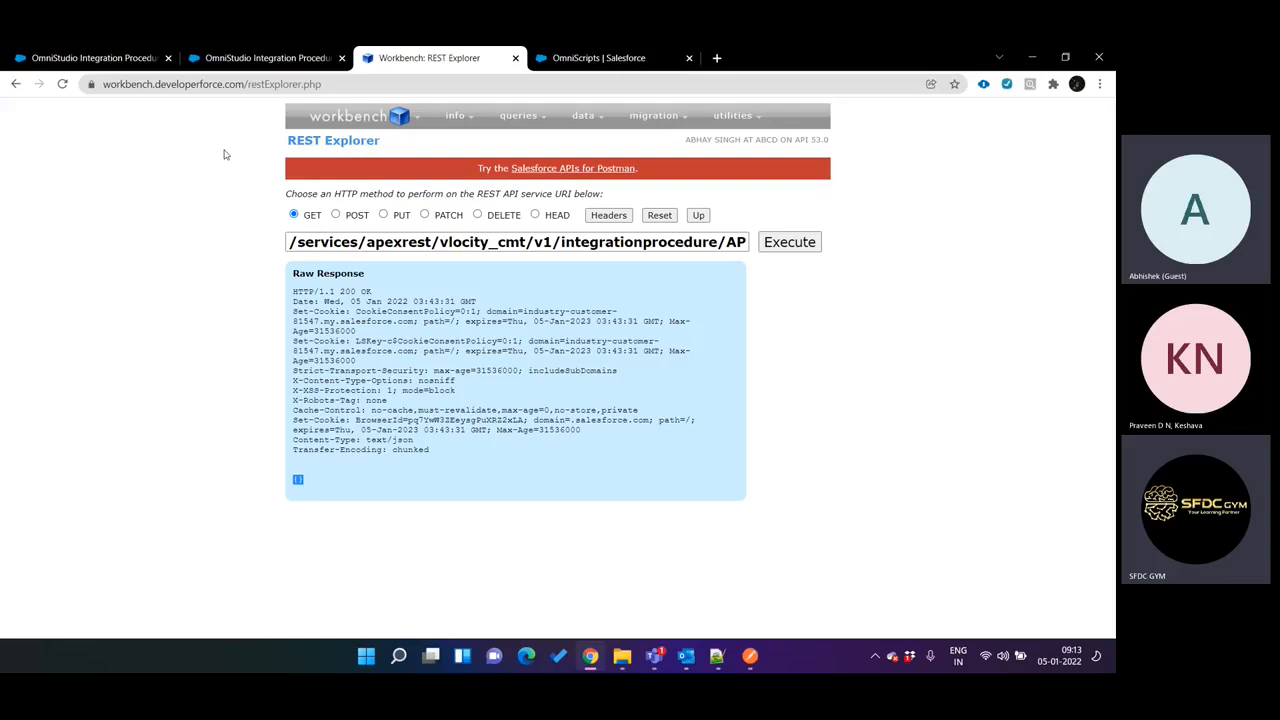
Deactivate version 1 of the API Call integration procedure and open its SetValues1 element.
click(270, 57)
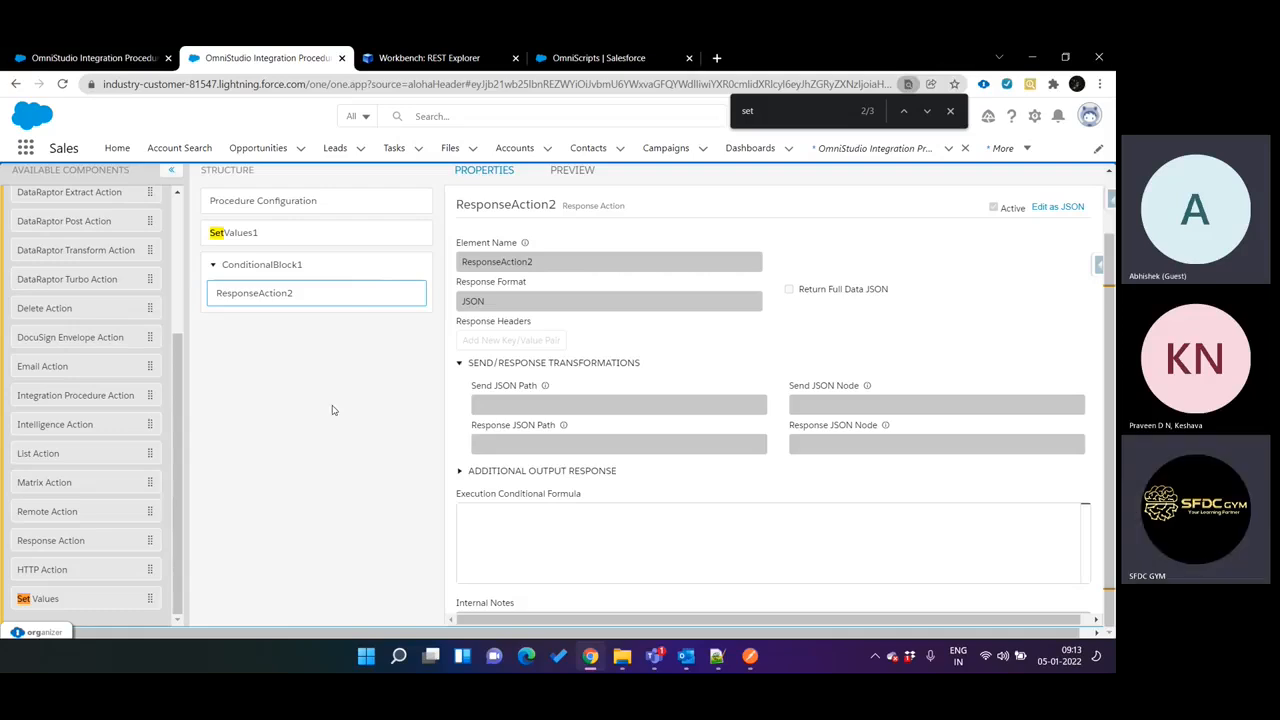
scroll(333, 410, up, 1)
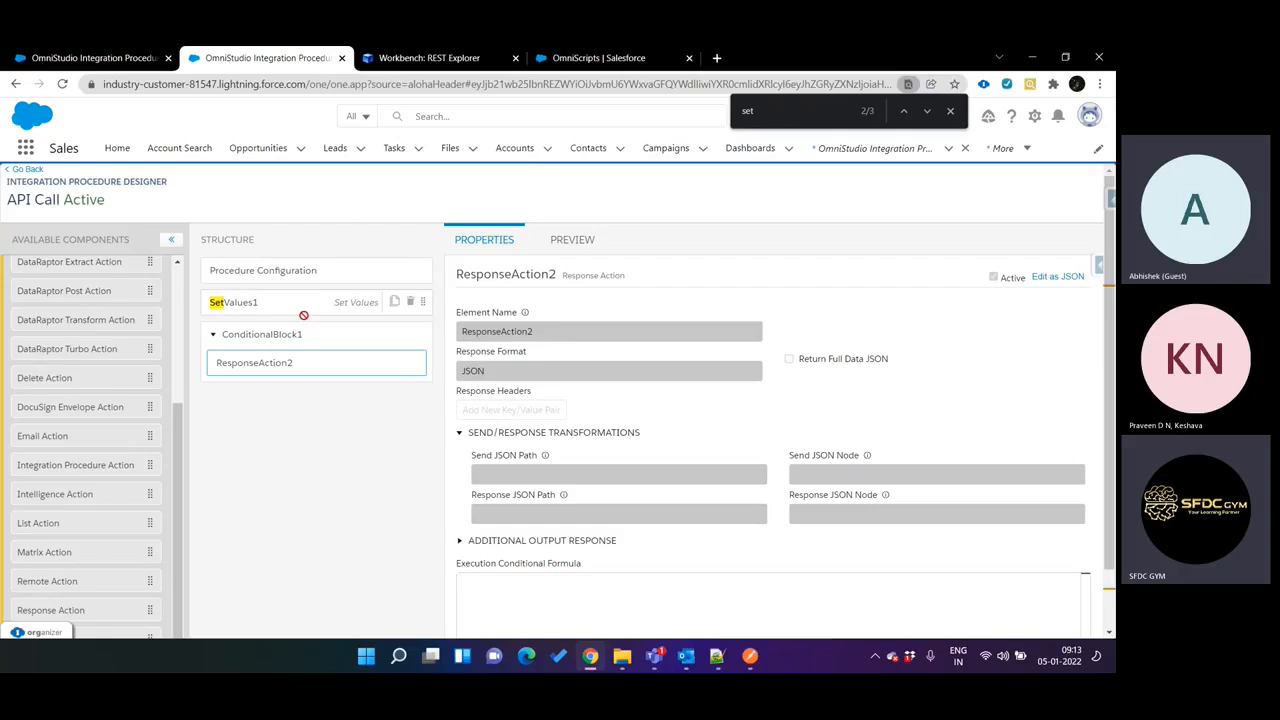
click(279, 337)
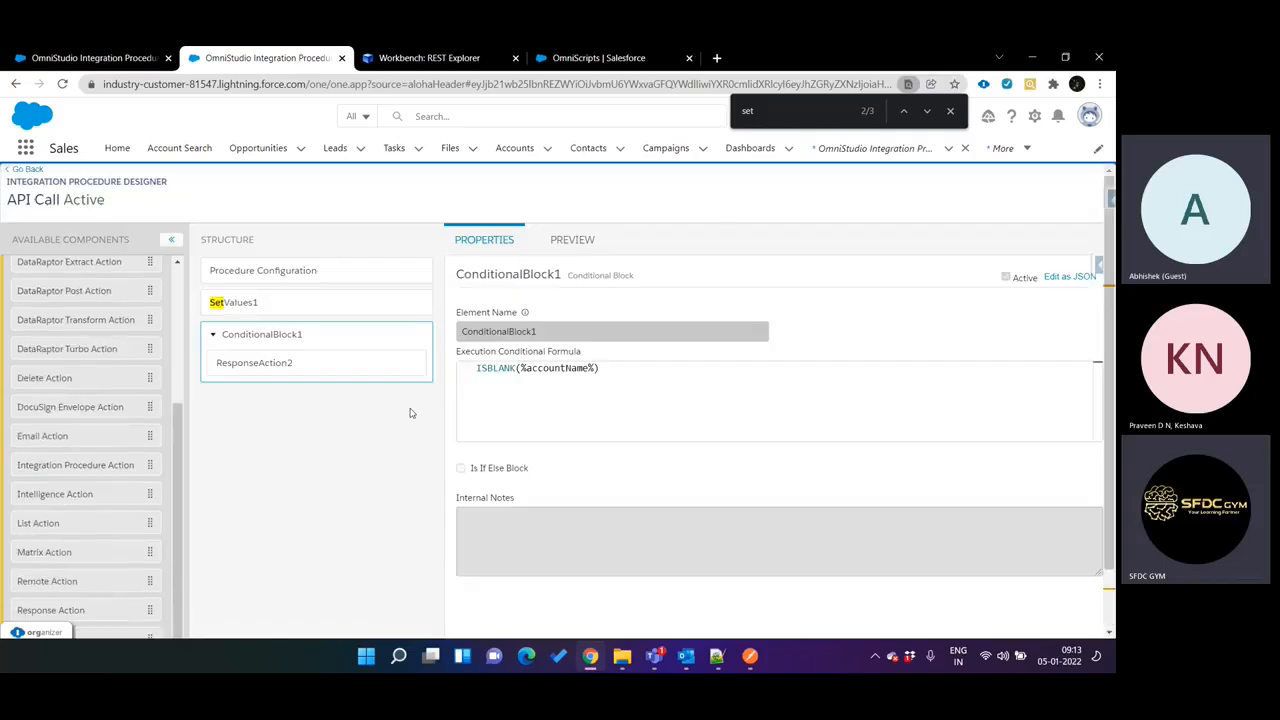
click(340, 268)
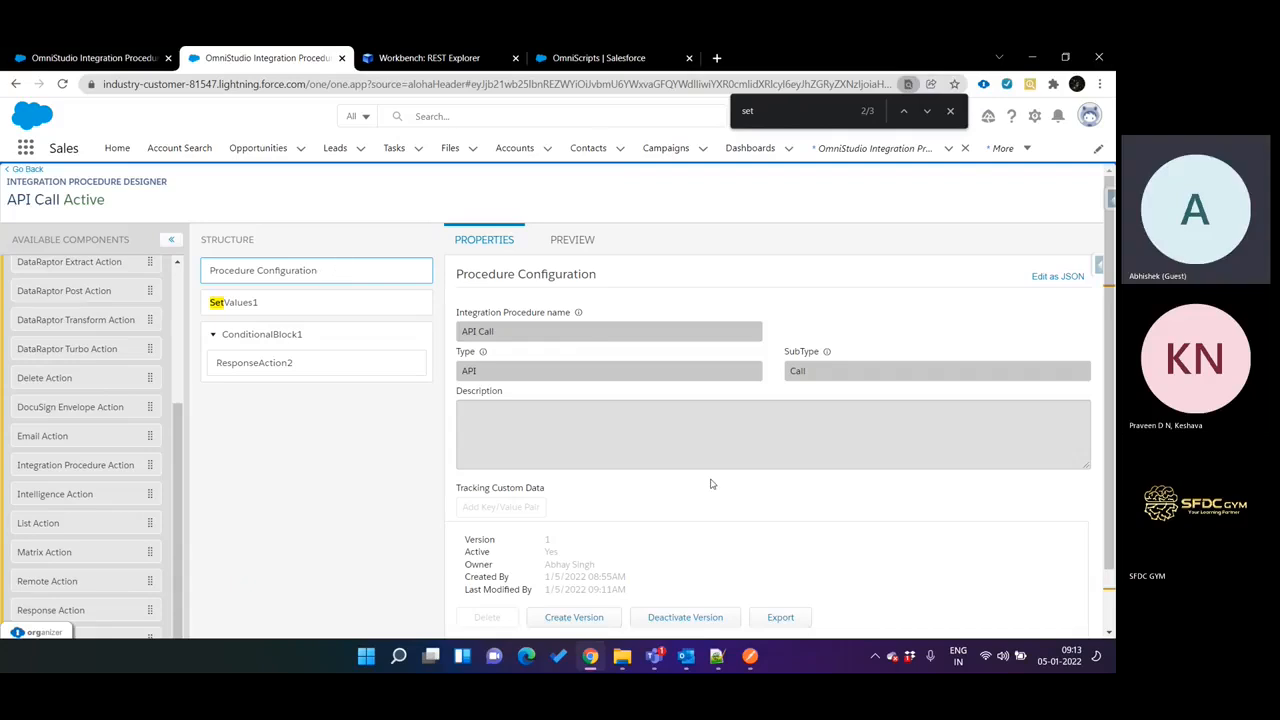
click(689, 615)
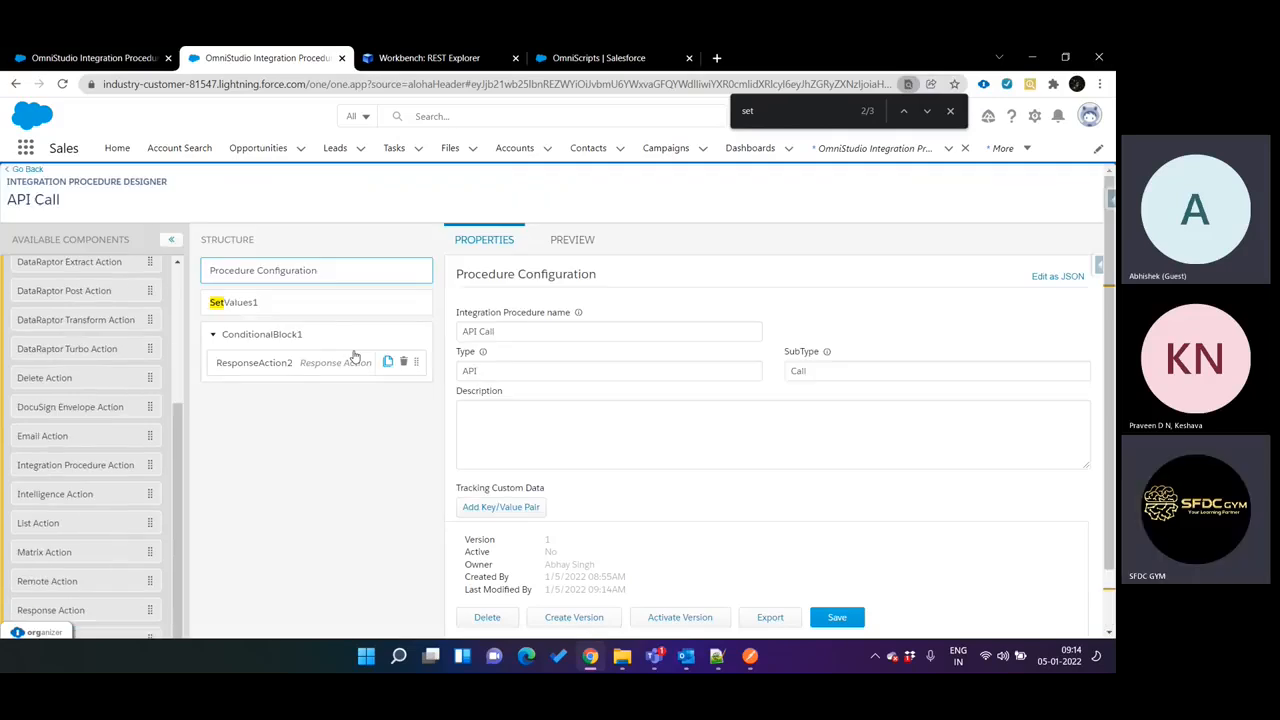
click(322, 310)
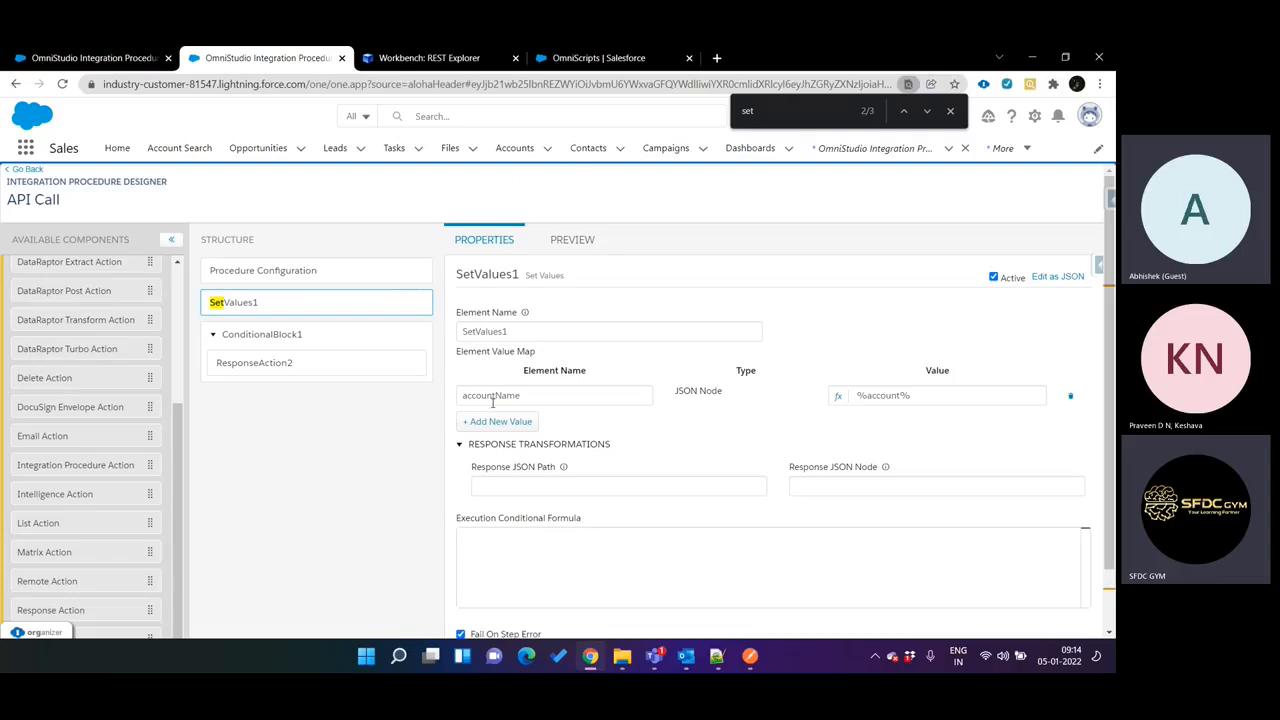
Highlight the accountName element in SetValues1 and add a DataRaptor Extract Action below ConditionalBlock1 in the procedure structure.
double_click(489, 395)
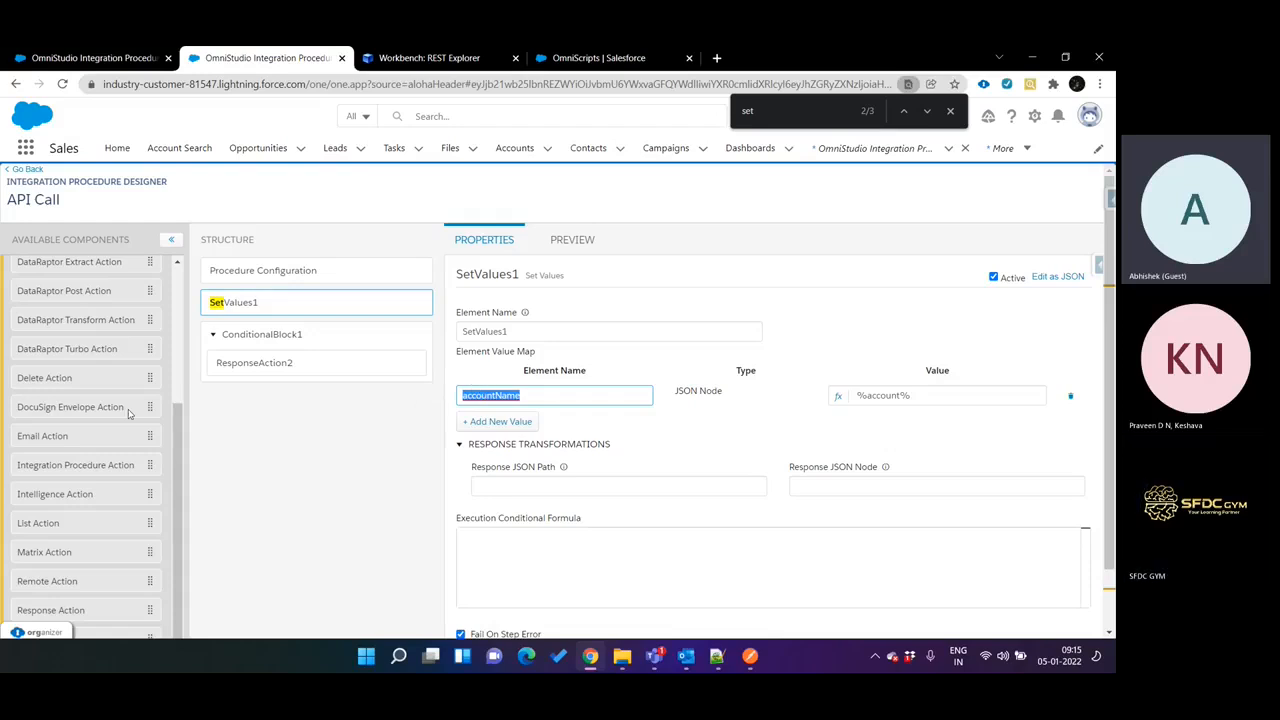
scroll(128, 414, up, 3)
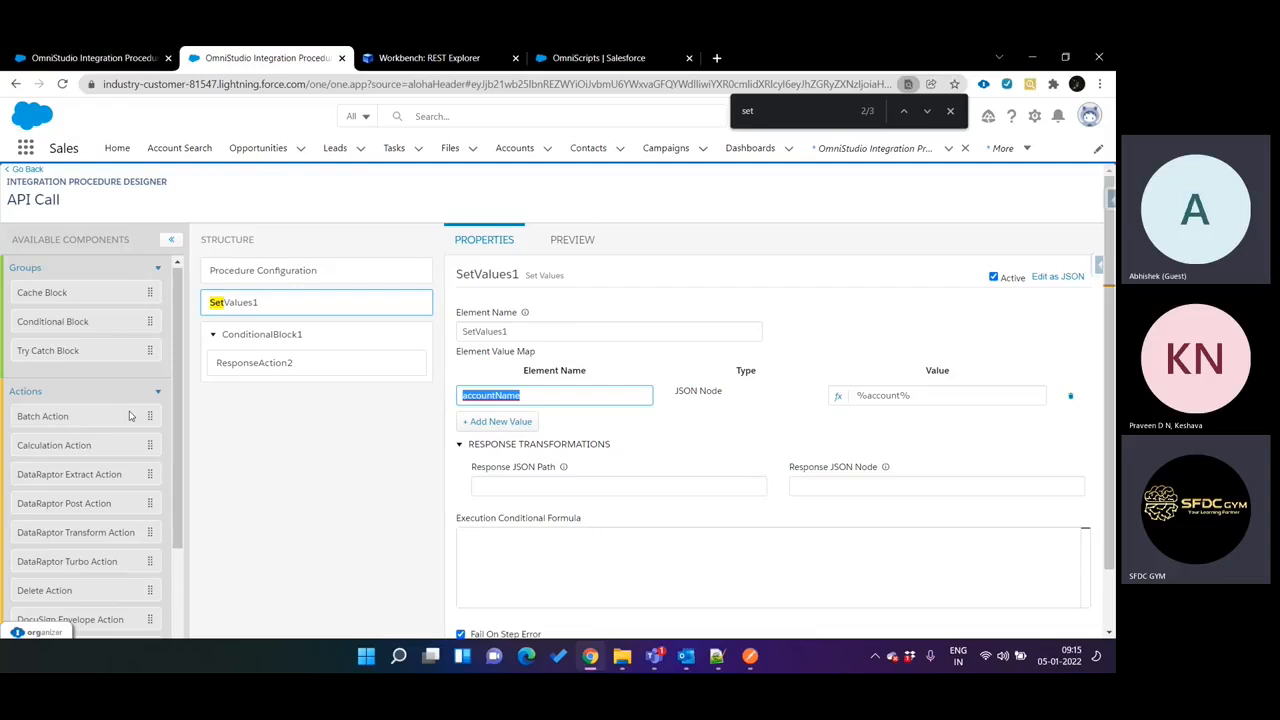
scroll(129, 415, down, 1)
drag(84, 372, 310, 403)
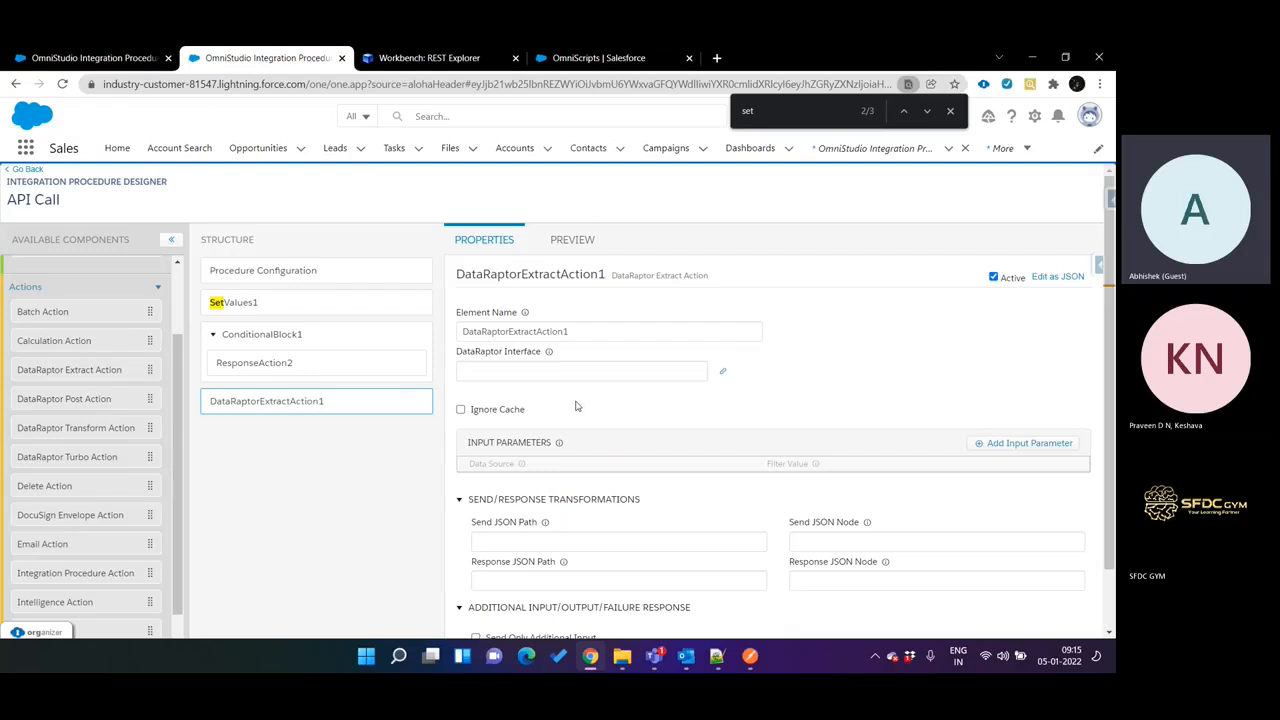
Set the DataRaptor Interface of DataRaptorExtractAction1 to AccountSearch.
click(727, 375)
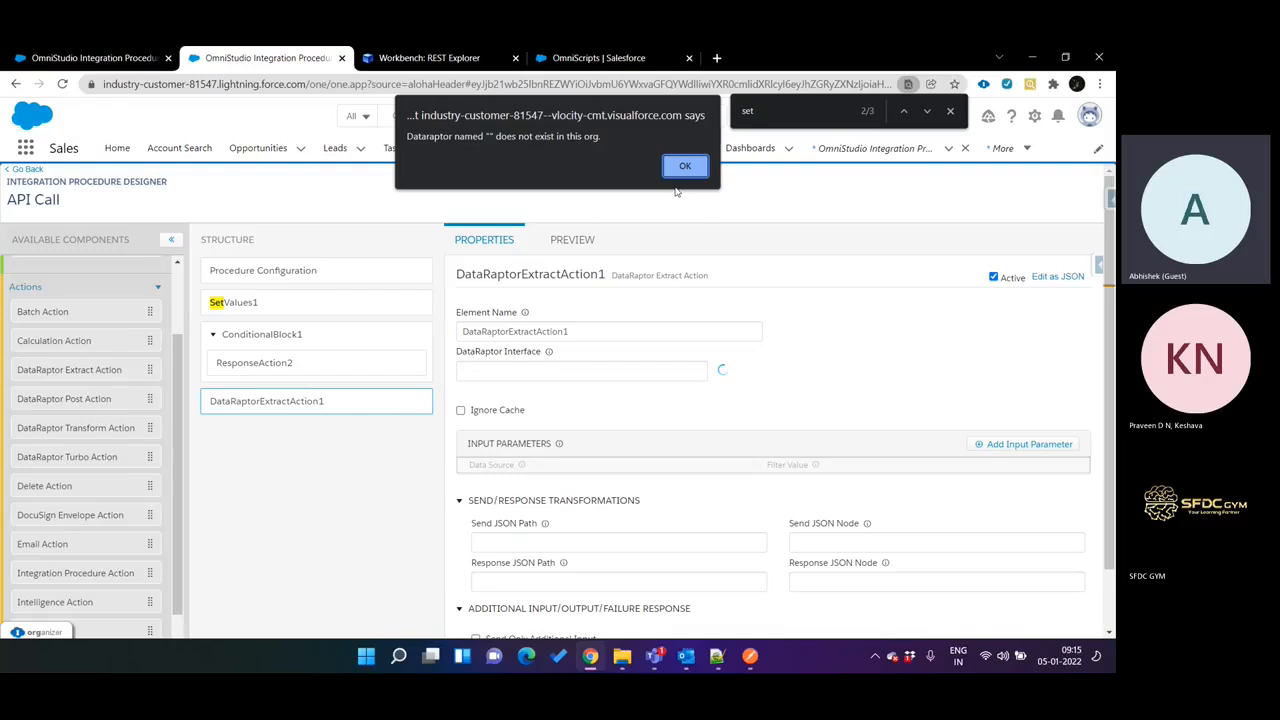
click(685, 166)
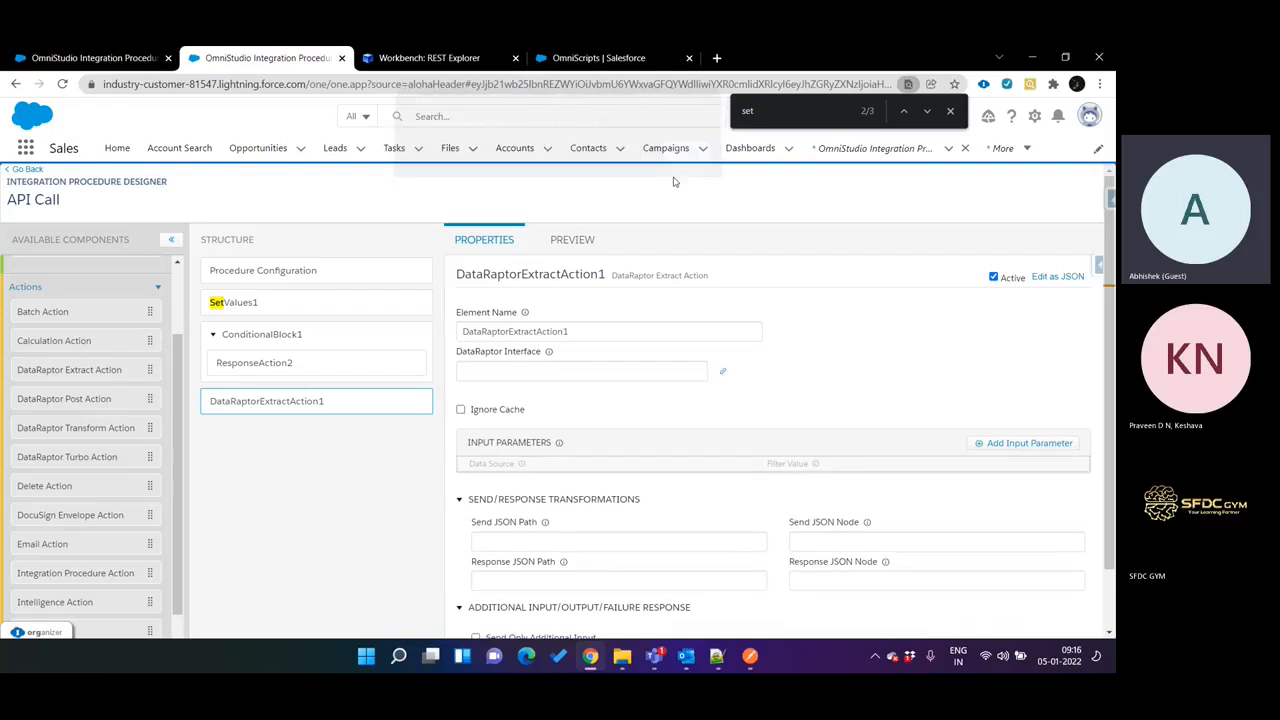
click(594, 367)
text(AccountS)
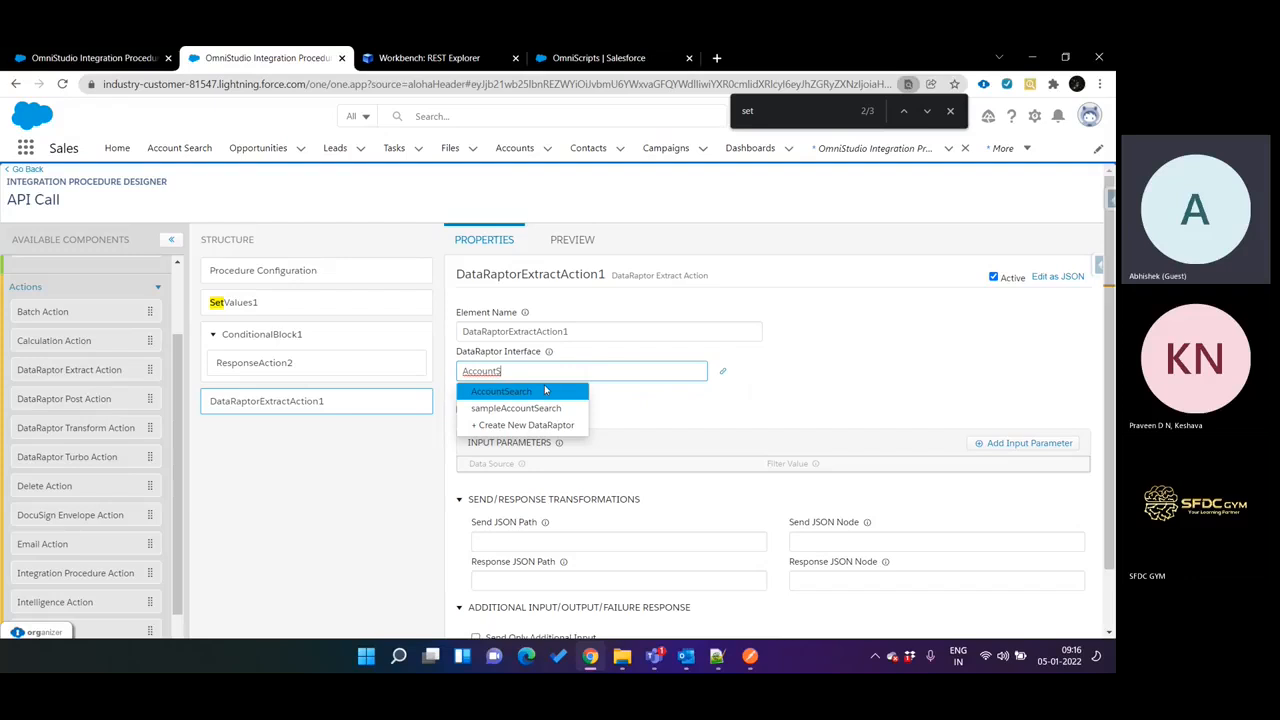
click(534, 392)
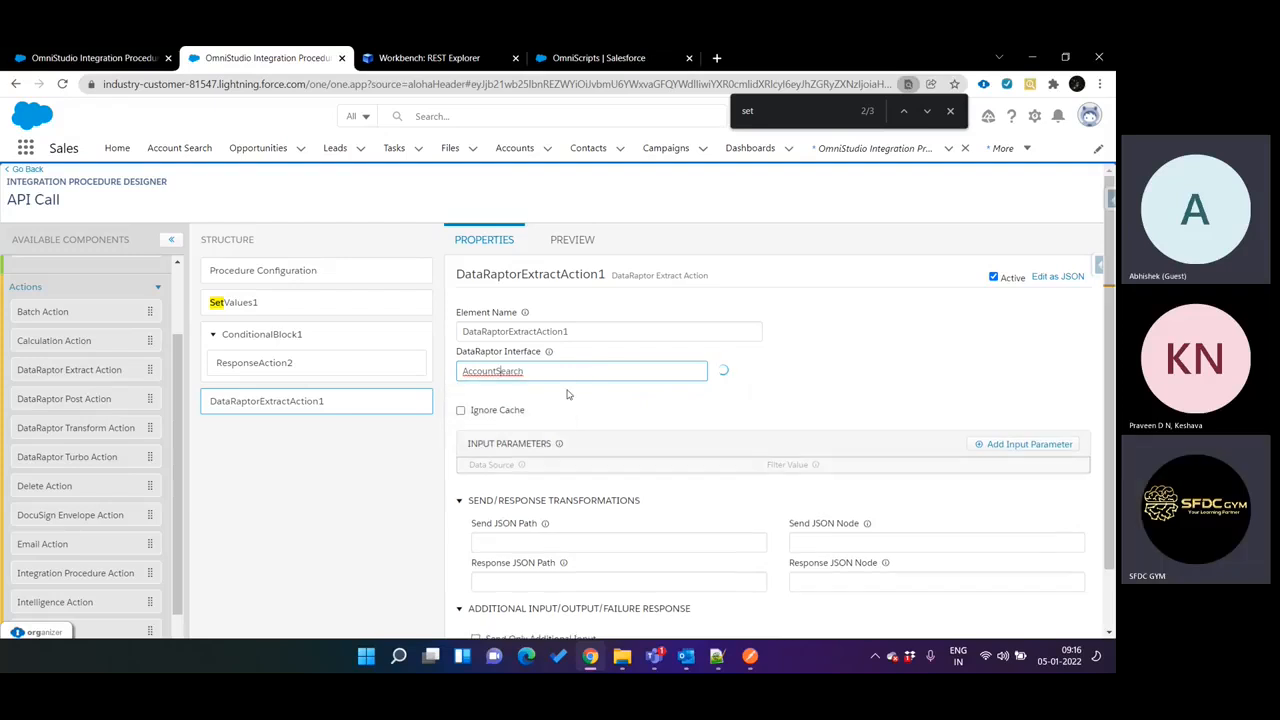
Open the linked AccountSearch DataRaptor and compare its Account extract step and page address with the API Call procedure's extract action.
click(724, 374)
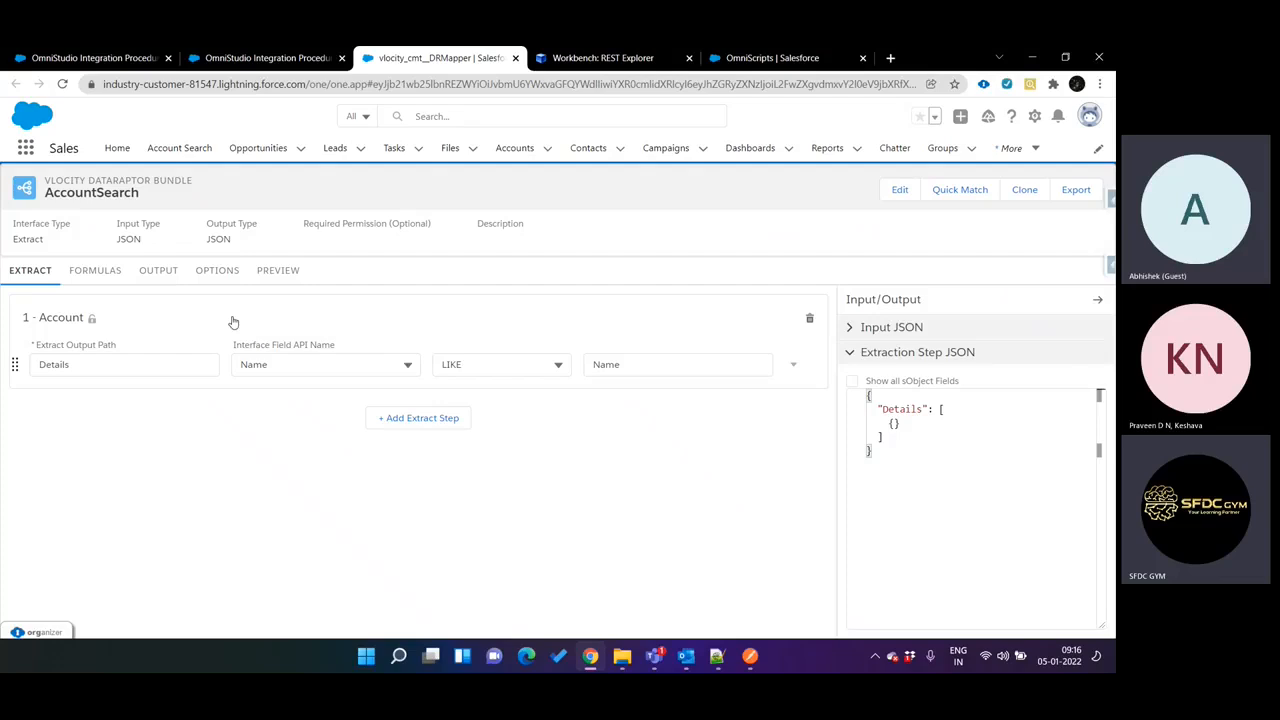
key(ctrl+shift+Tab)
key(ctrl+Tab)
key(ctrl+Tab)
key(ctrl+shift+Tab)
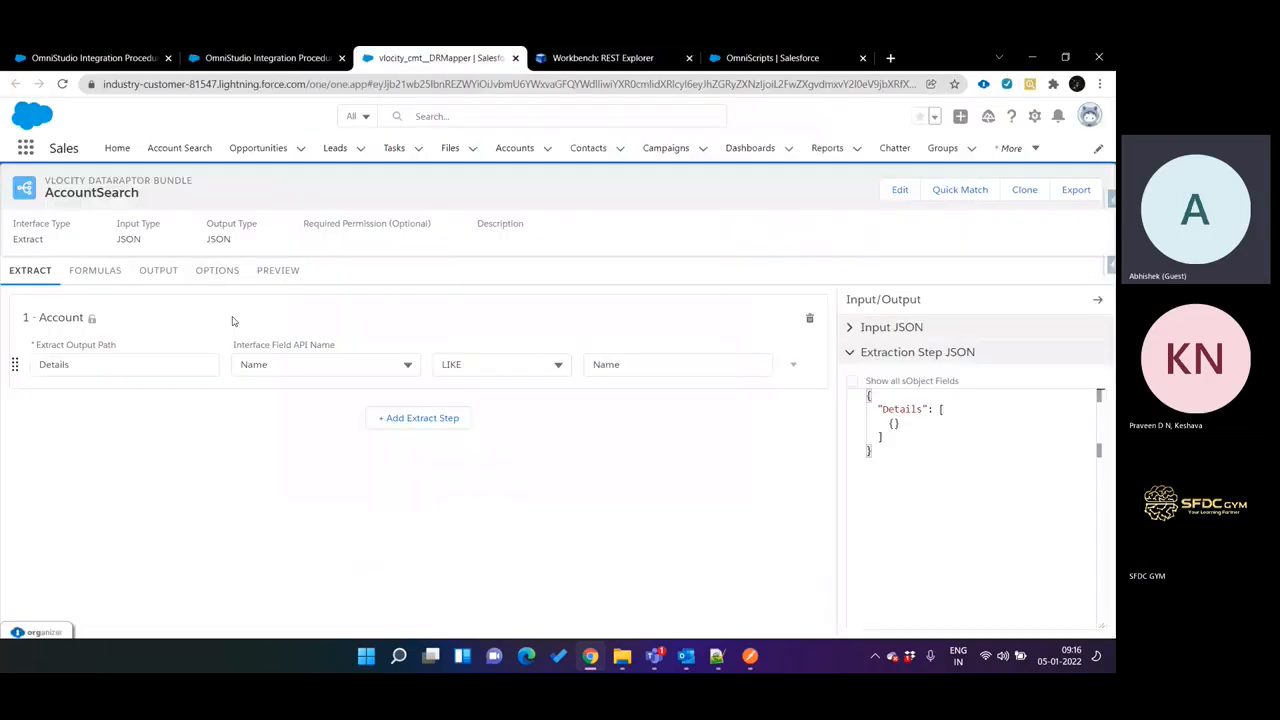
key(ctrl+shift+Tab)
key(ctrl+shift+Tab)
key(ctrl+Tab)
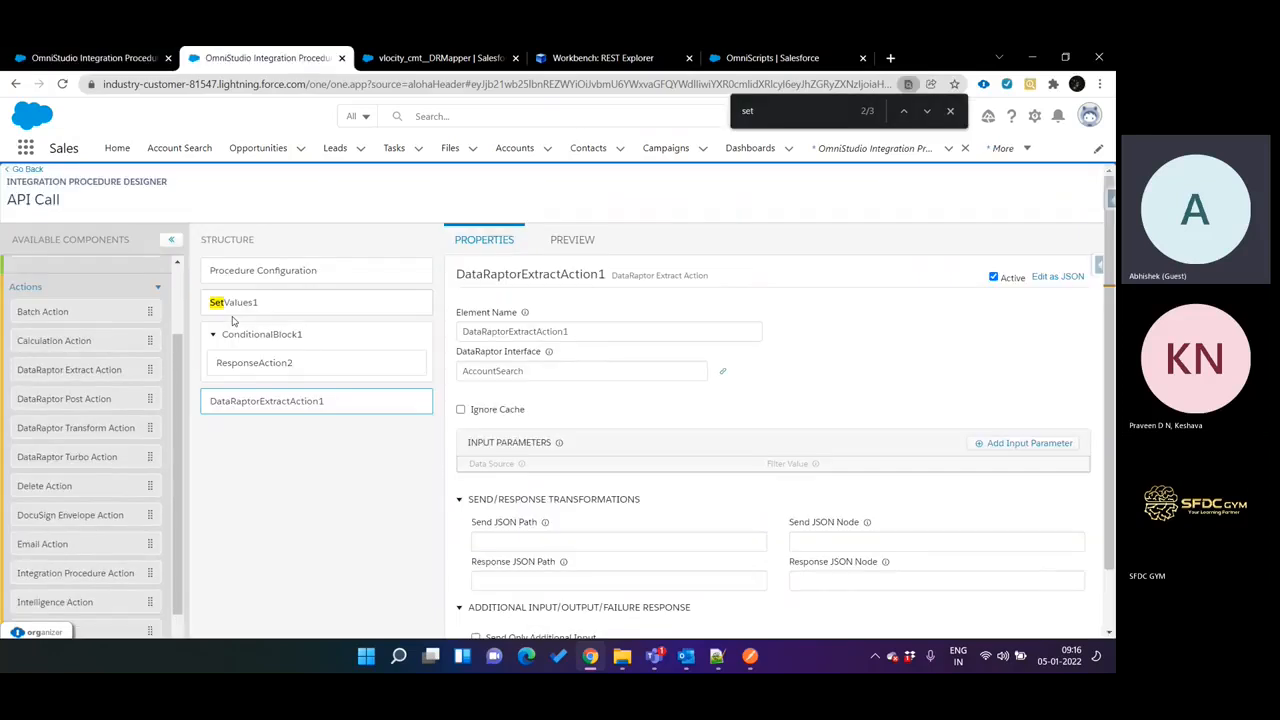
key(ctrl+Tab)
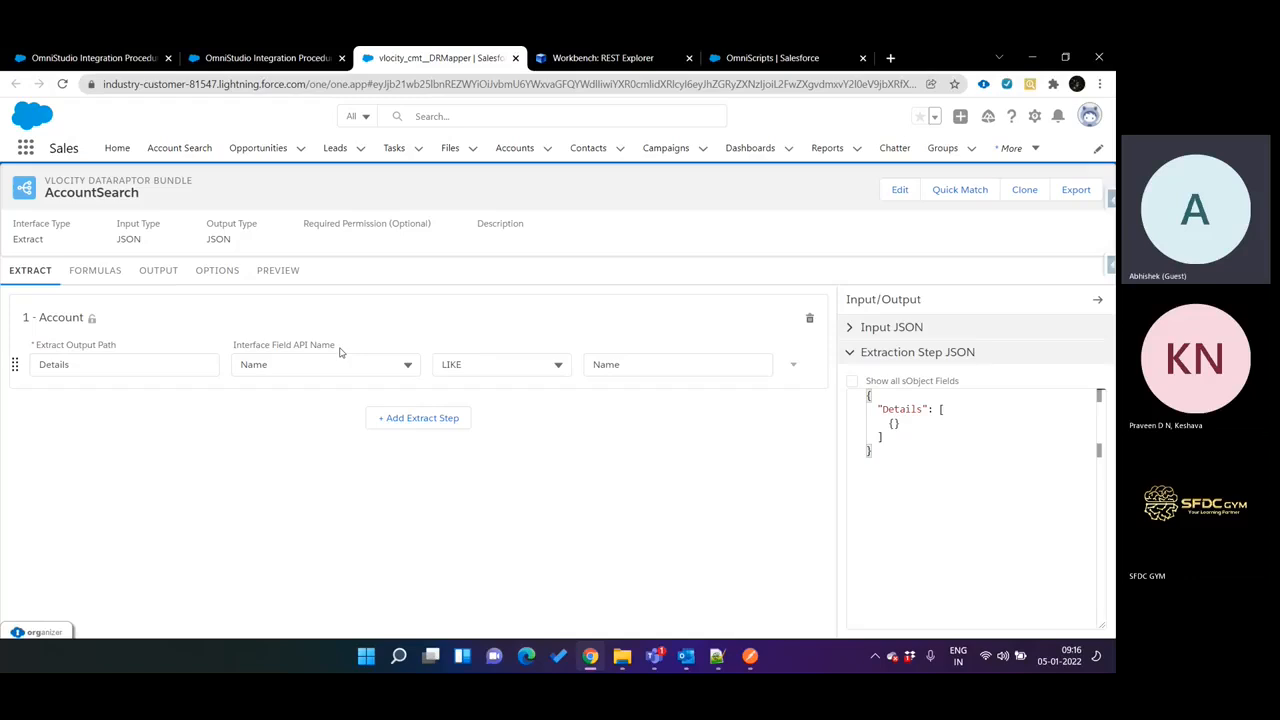
key(ctrl+shift+Tab)
key(ctrl+Tab)
key(ctrl+shift+Tab)
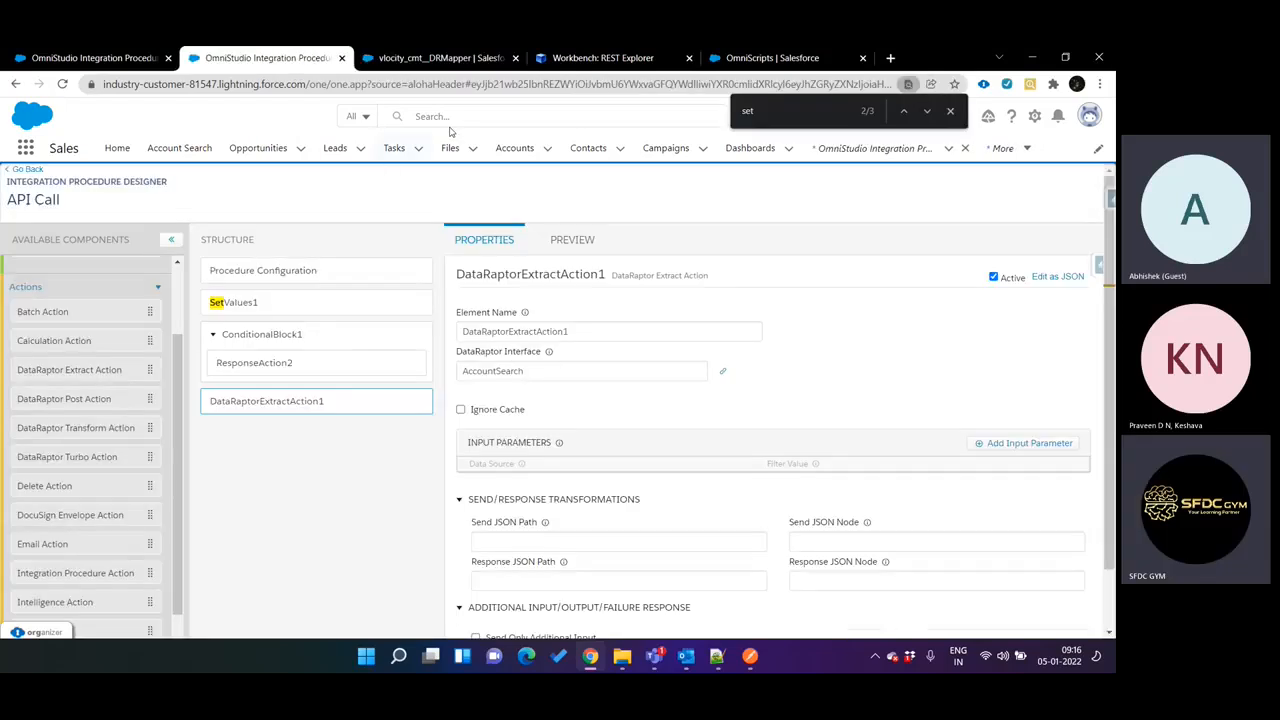
key(ctrl+Tab)
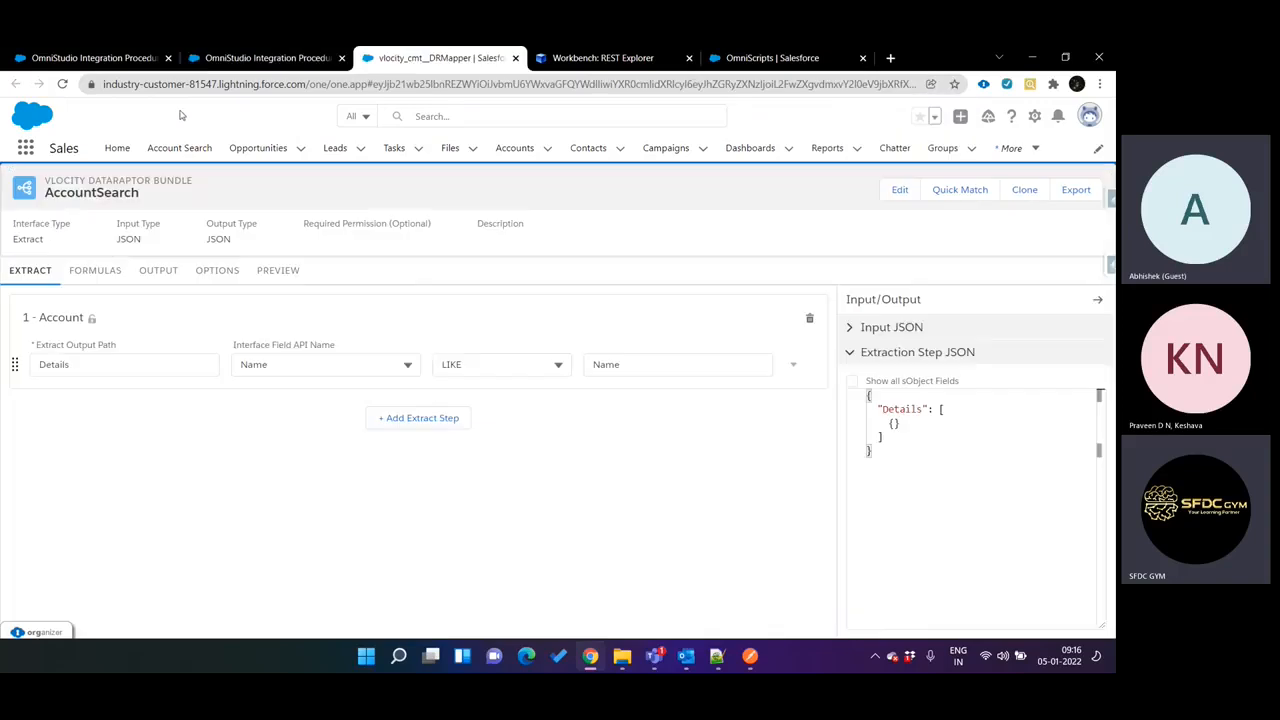
key(ctrl+shift+Tab)
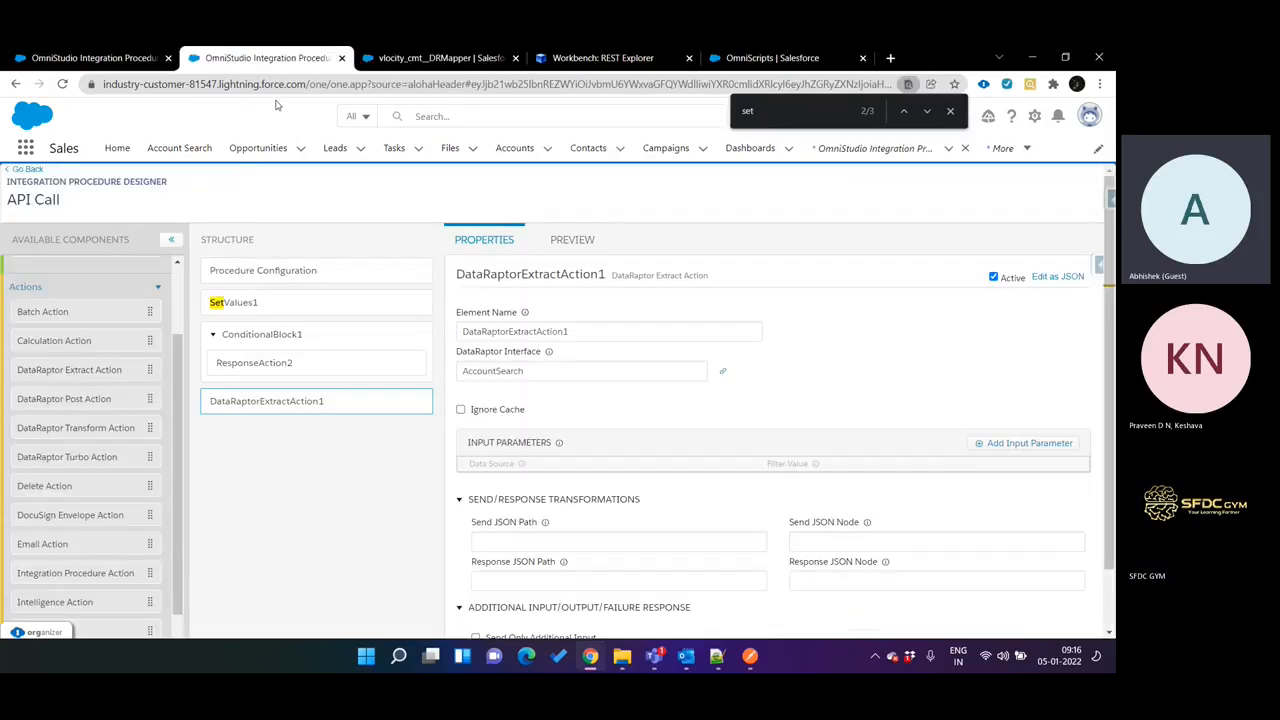
key(ctrl+Tab)
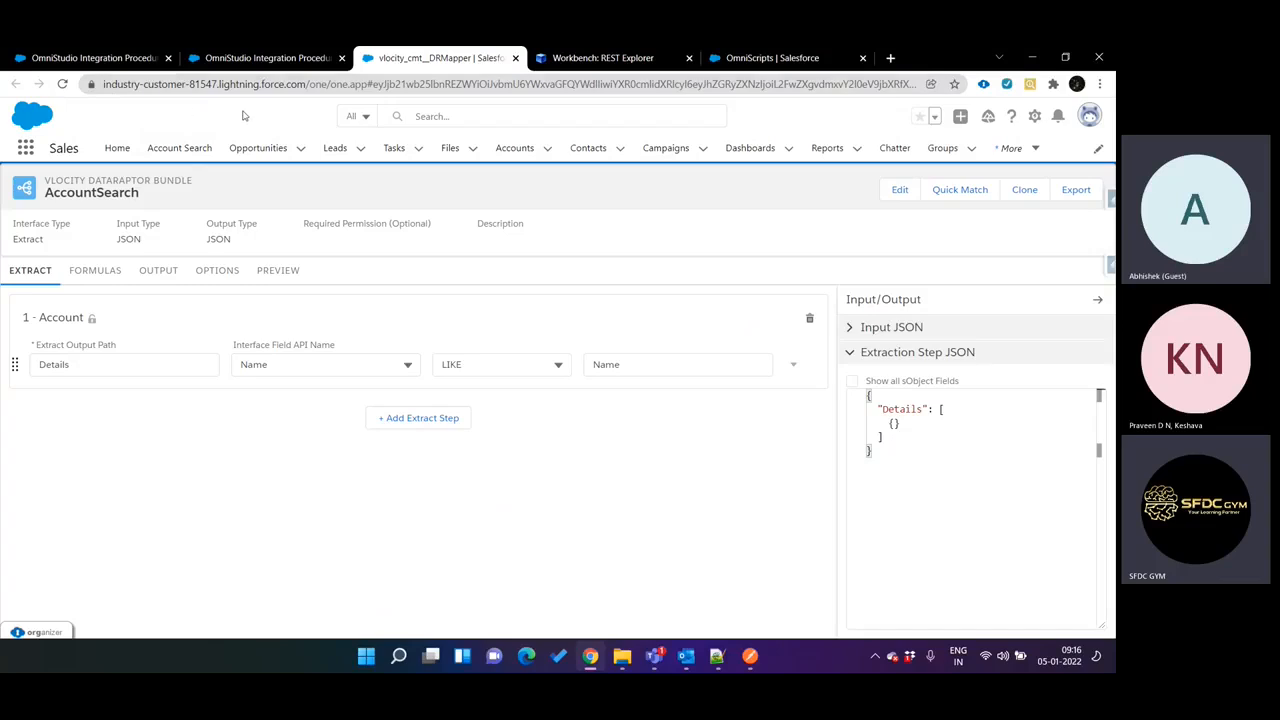
drag(300, 84, 42, 90)
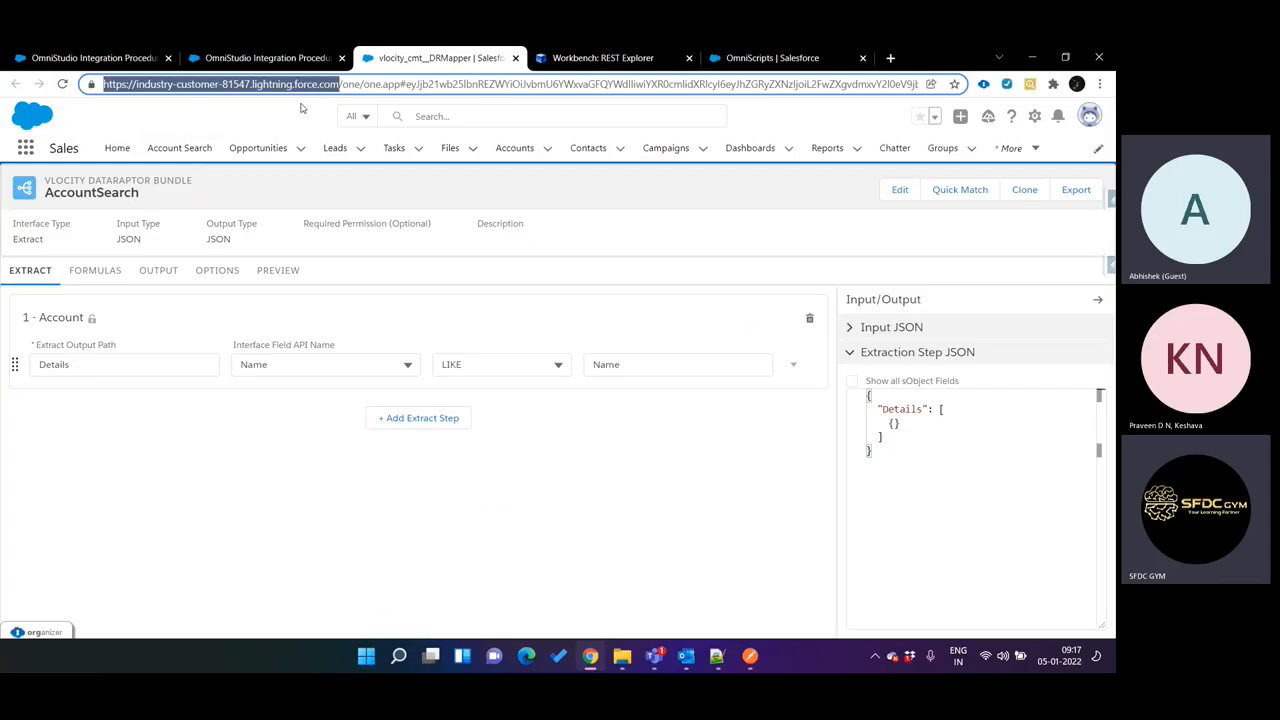
click(304, 108)
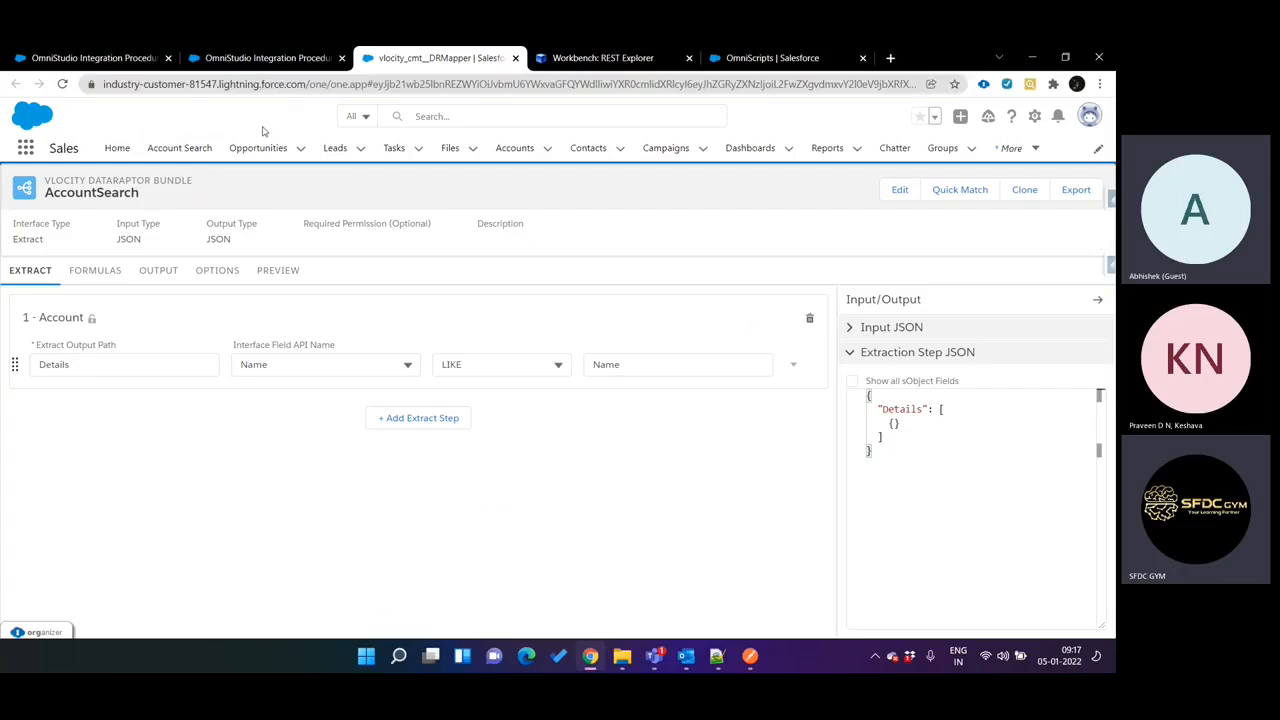
key(ctrl+shift+Tab)
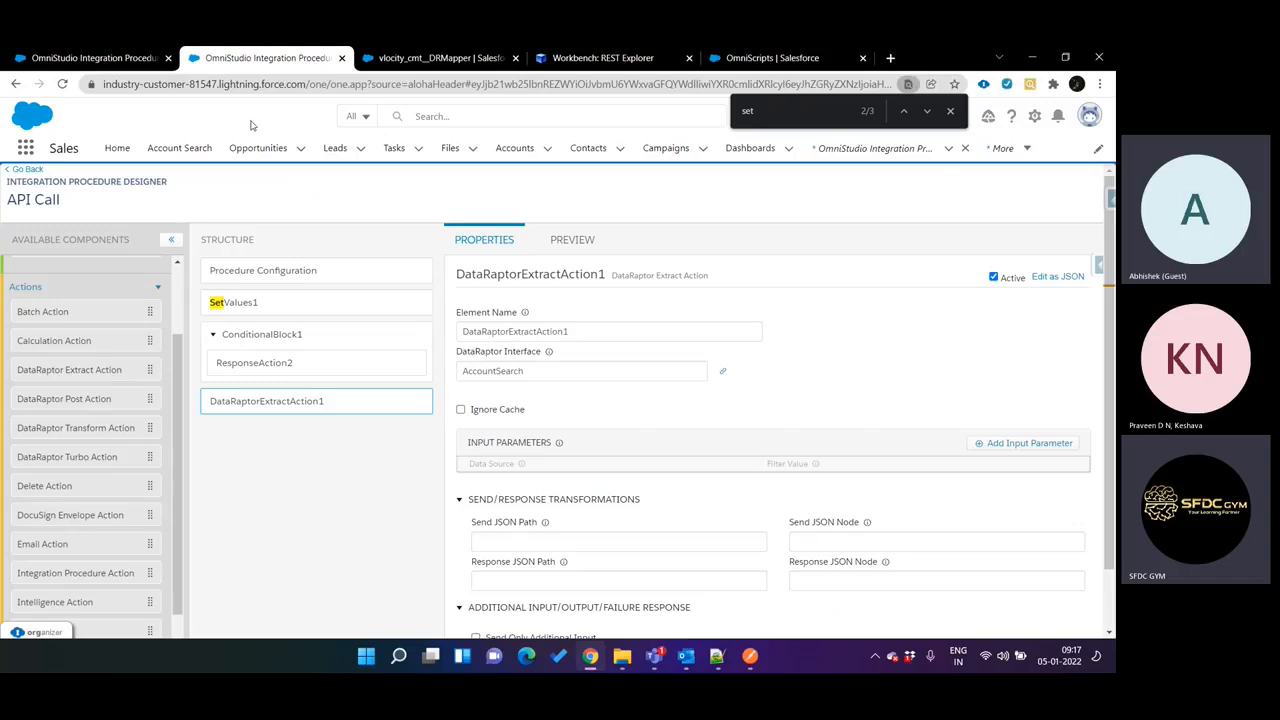
key(ctrl+Tab)
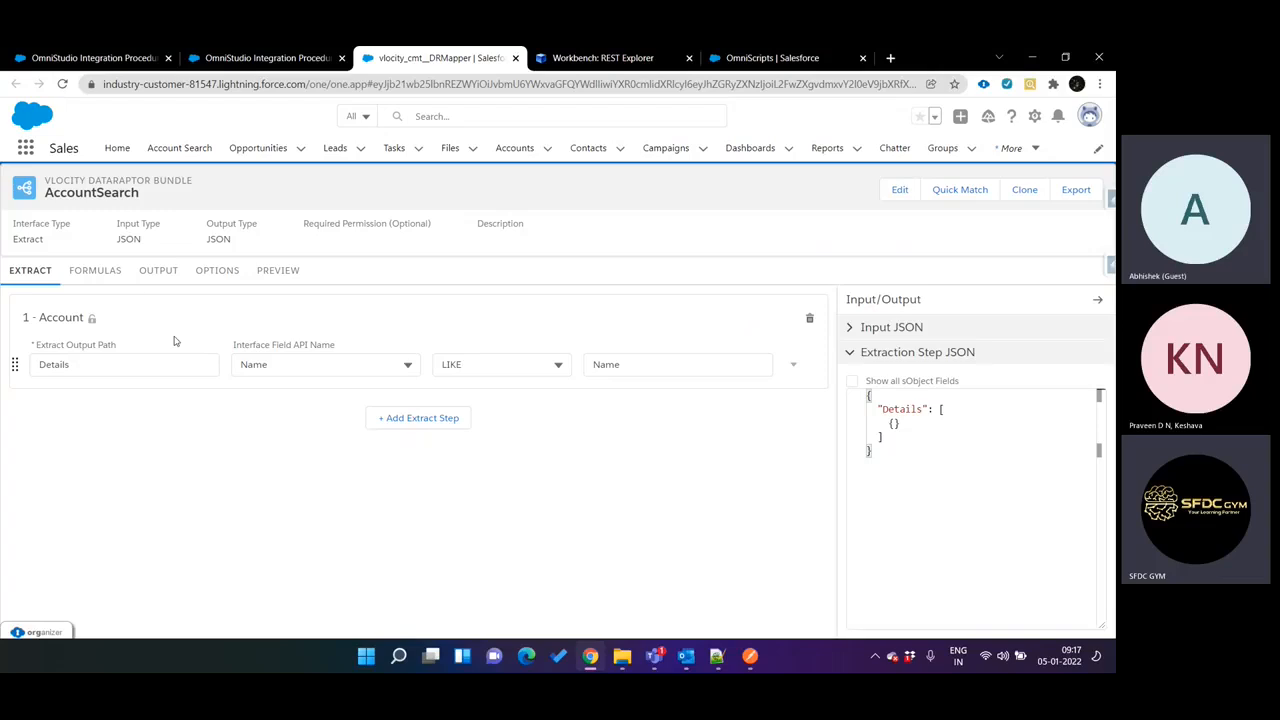
Examine AccountSearch's output mappings and the Name filter of its Account extract step against the extract action's input parameters.
click(176, 273)
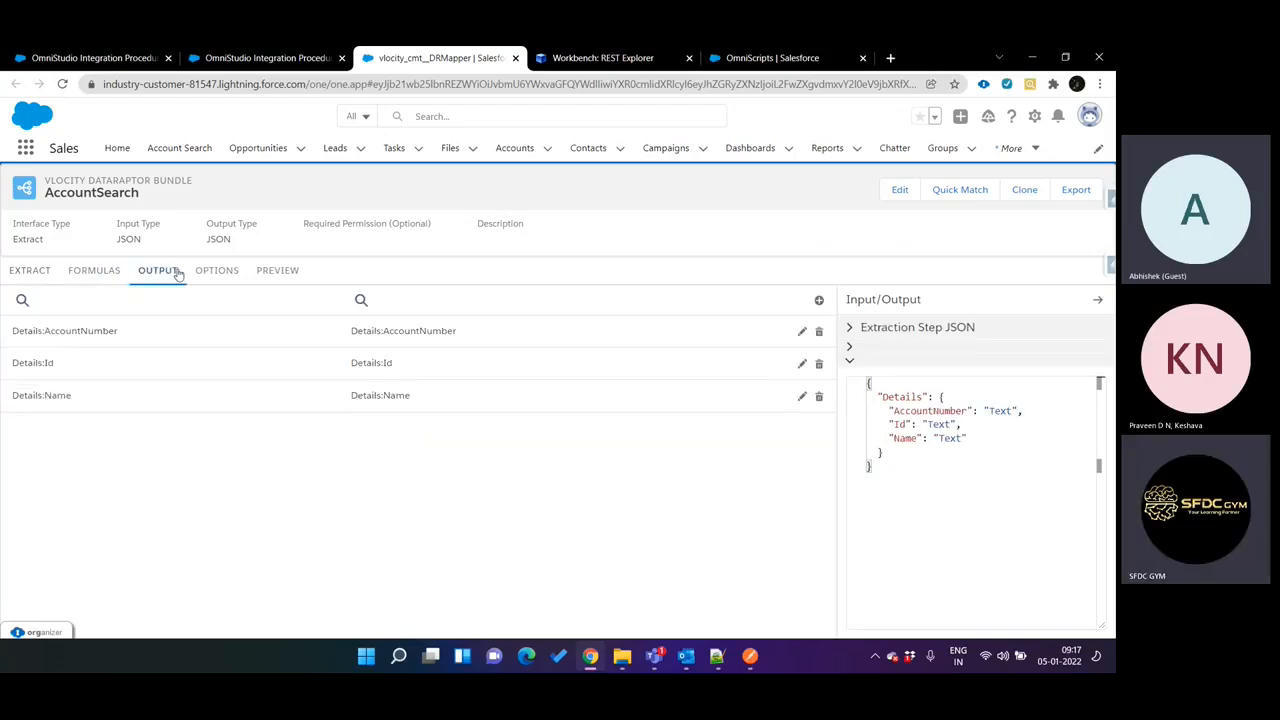
click(45, 271)
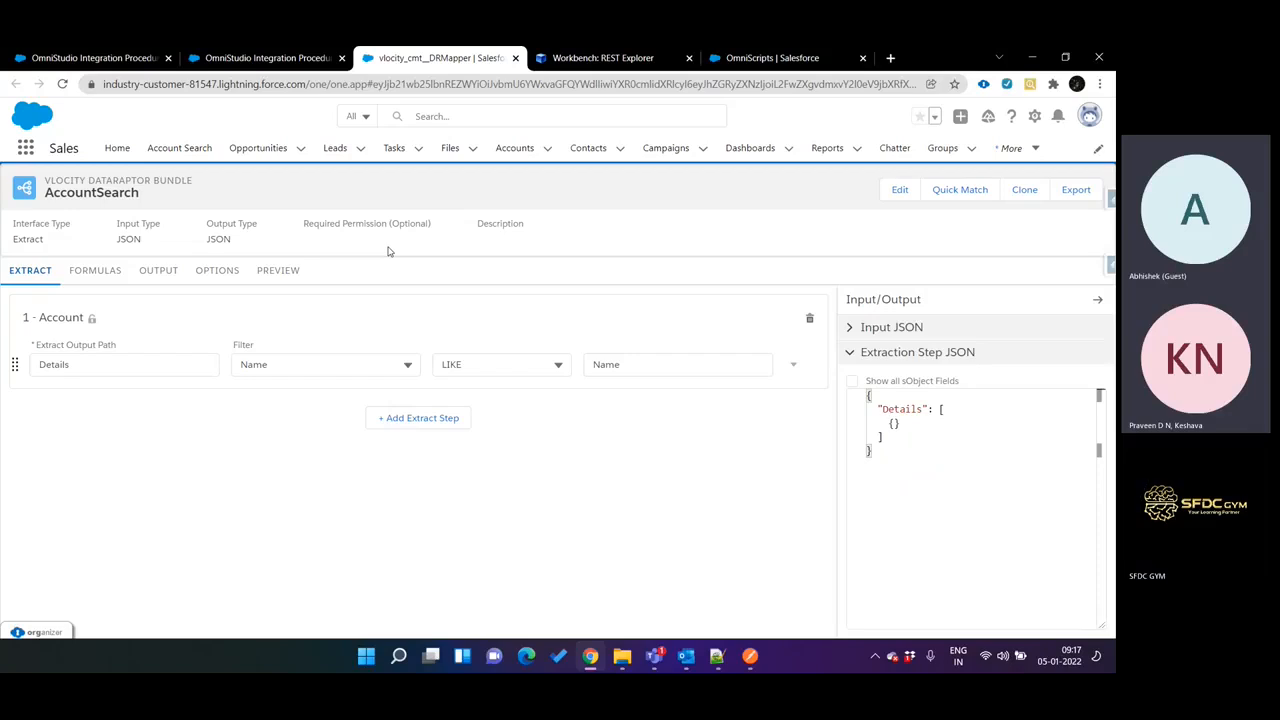
key(ctrl+shift+Tab)
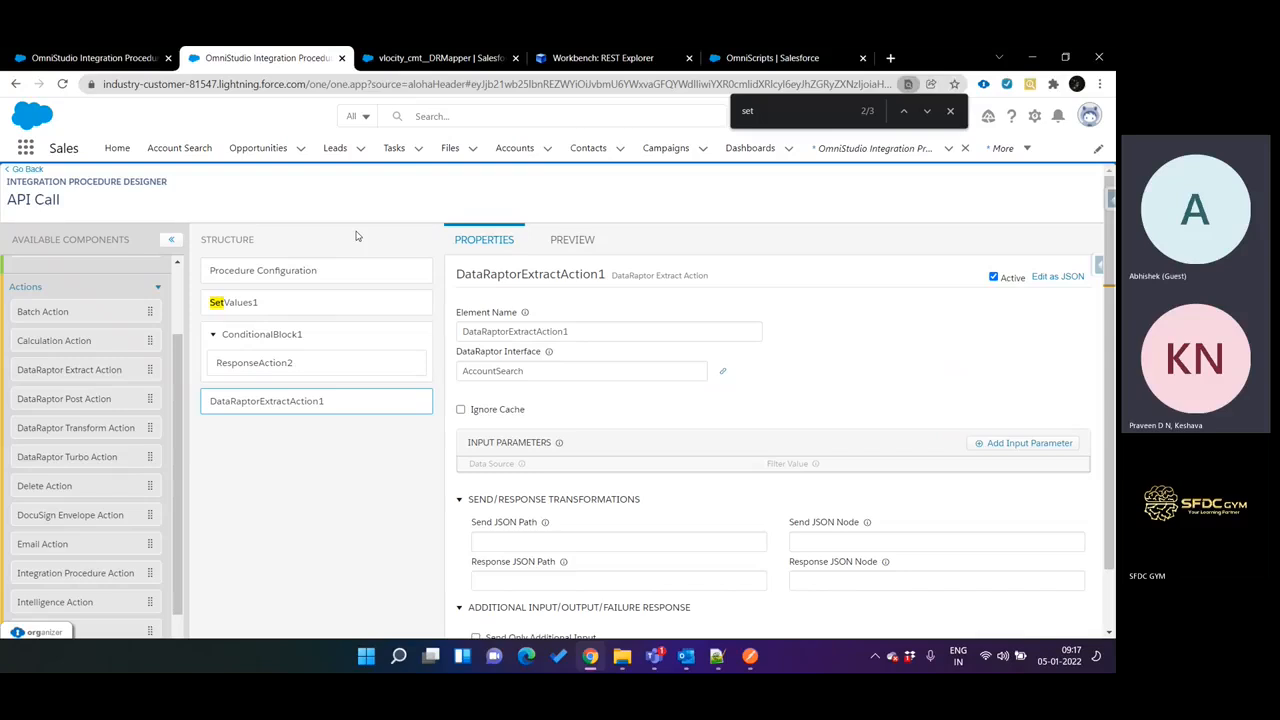
key(ctrl+Tab)
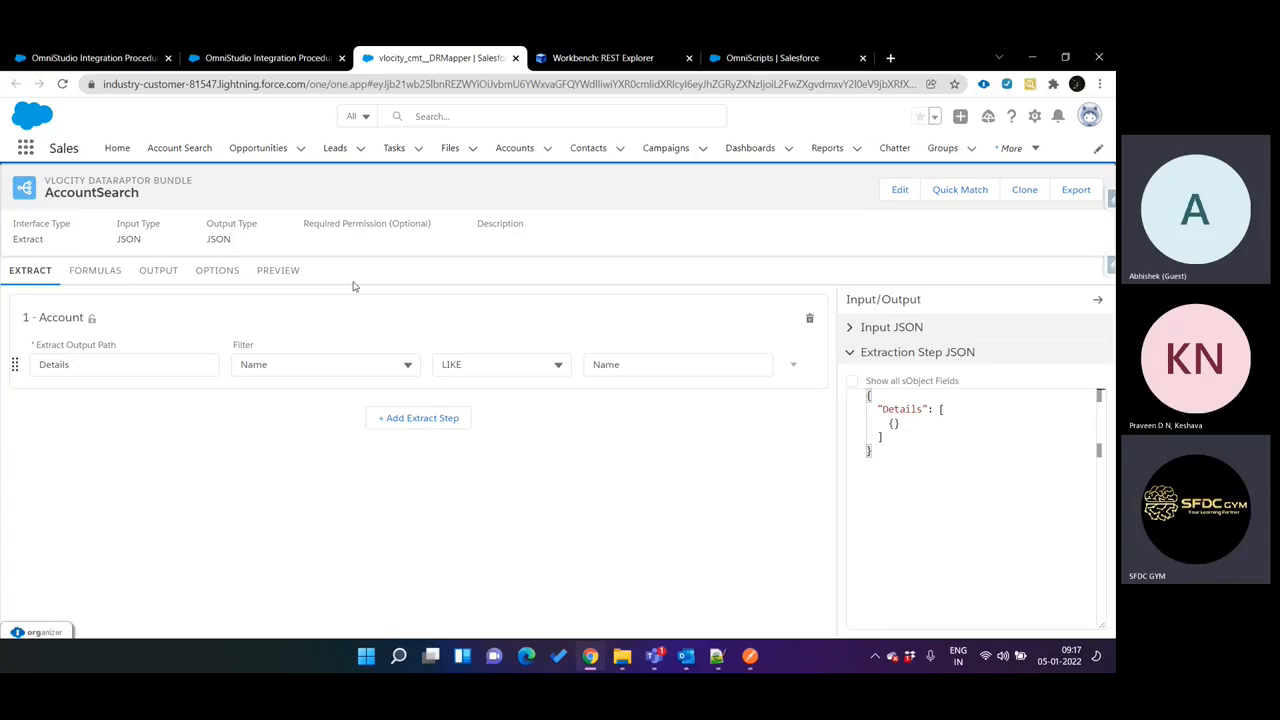
key(ctrl+shift+Tab)
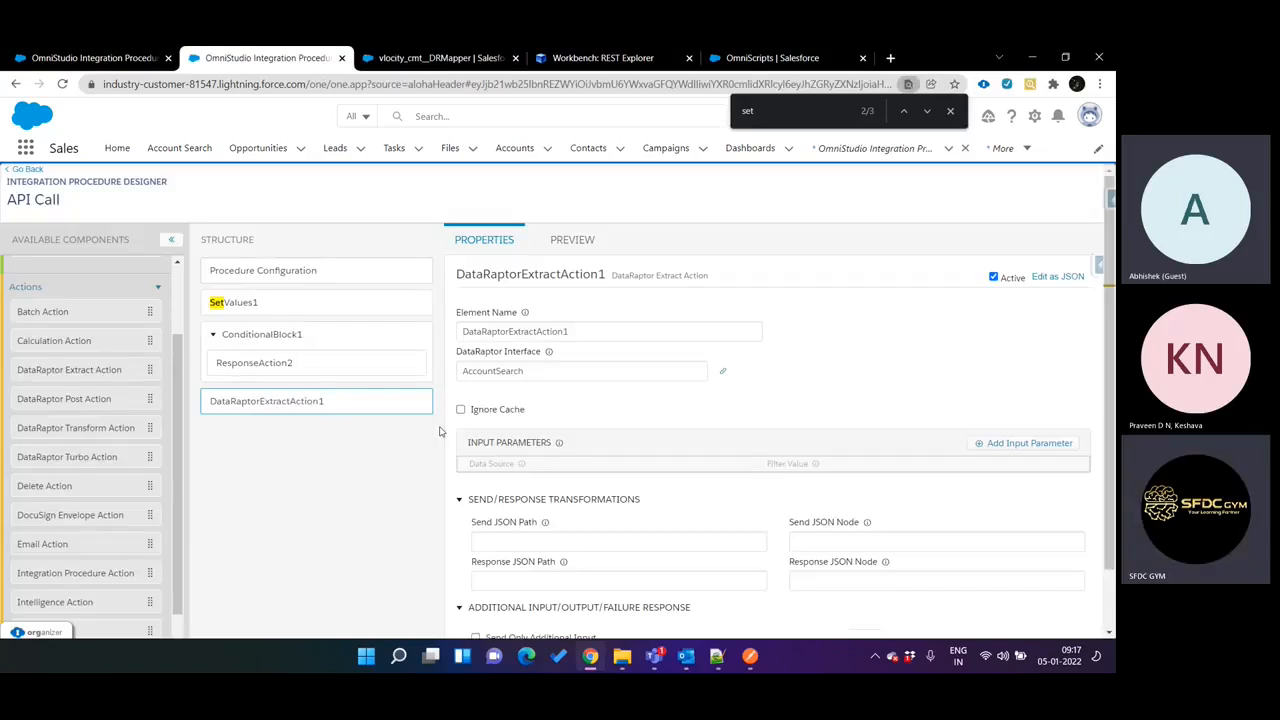
key(ctrl+Tab)
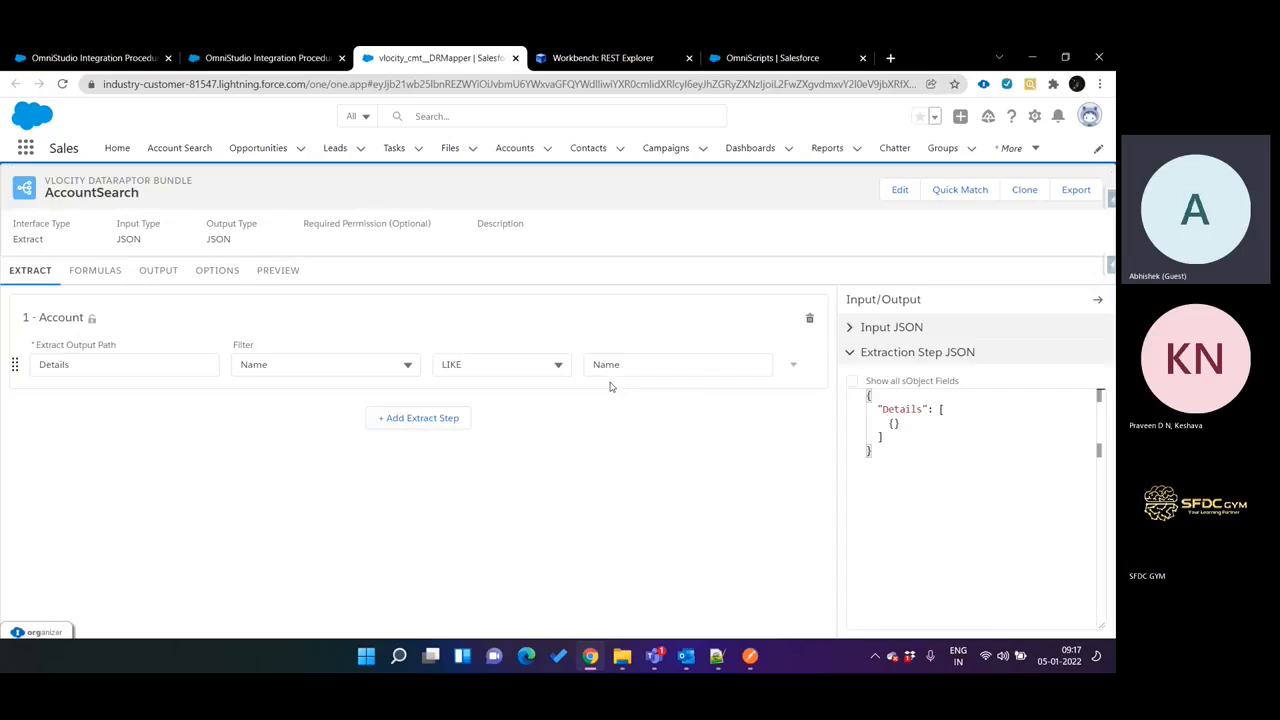
key(ctrl+shift+Tab)
key(ctrl+Tab)
double_click(612, 364)
key(ctrl+c)
key(ctrl+shift+Tab)
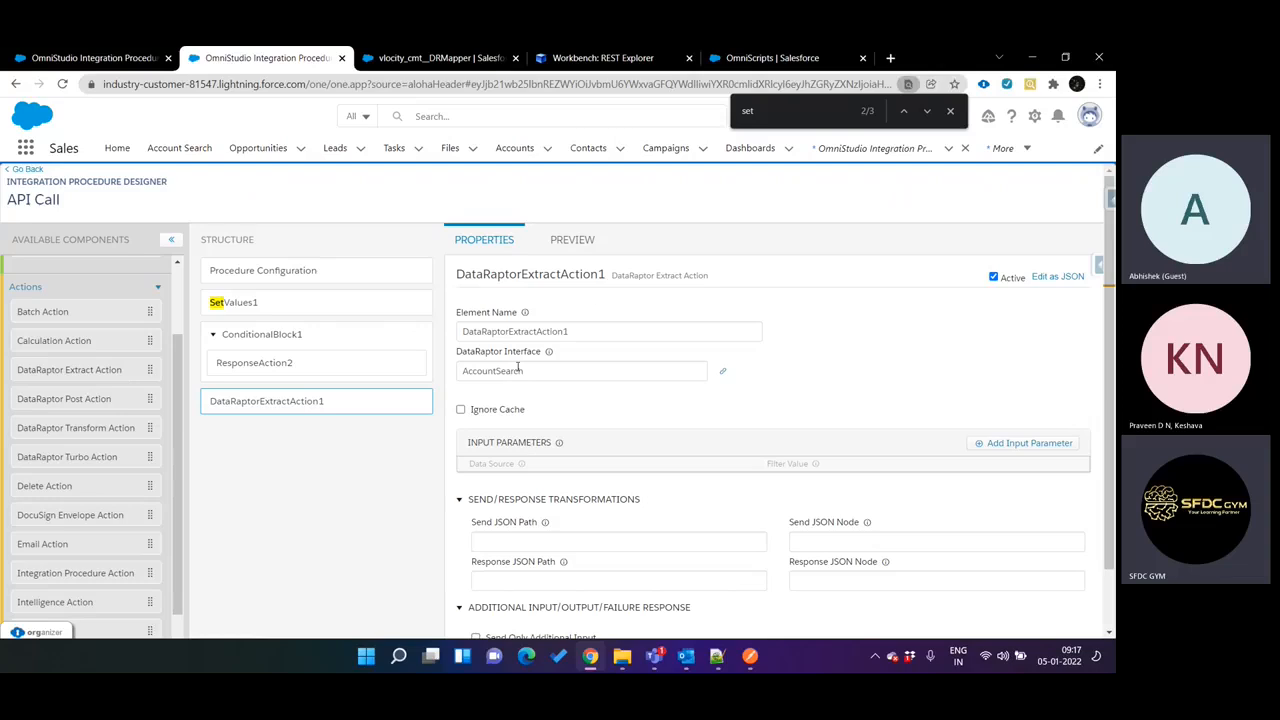
Add an input parameter to DataRaptorExtractAction1 with accountName from SetValues1 as its data source.
click(1018, 447)
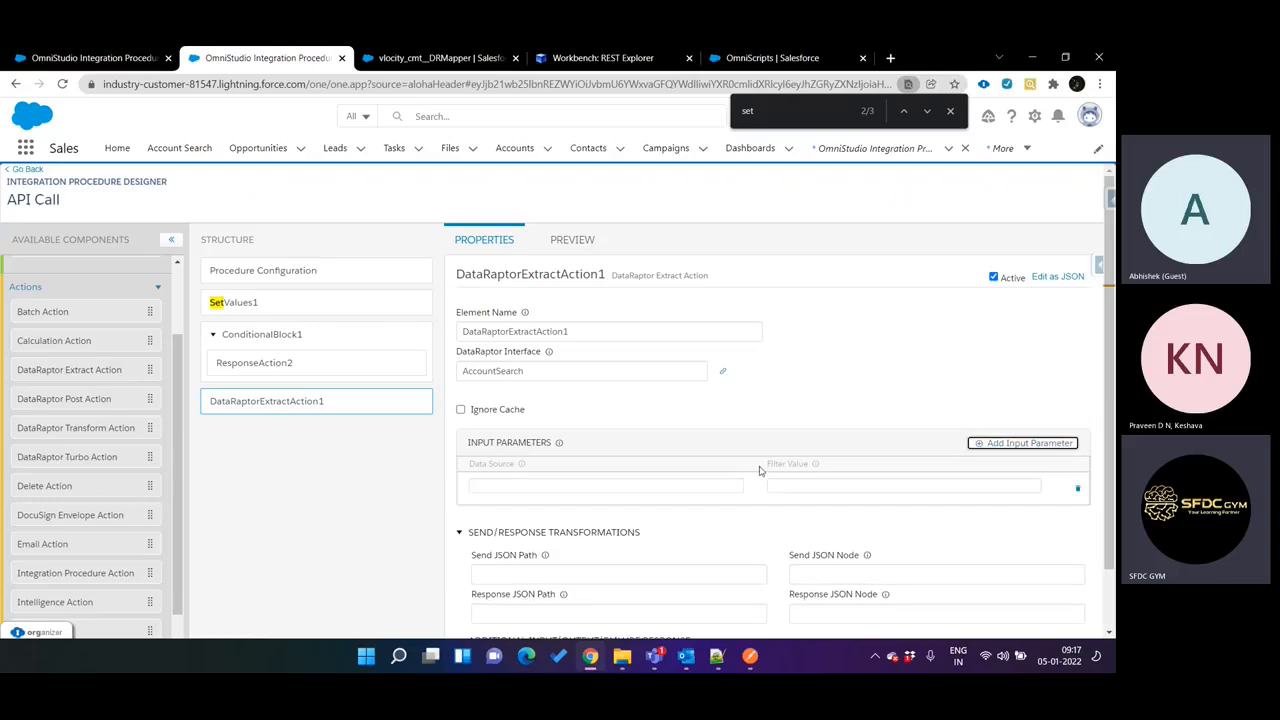
click(663, 488)
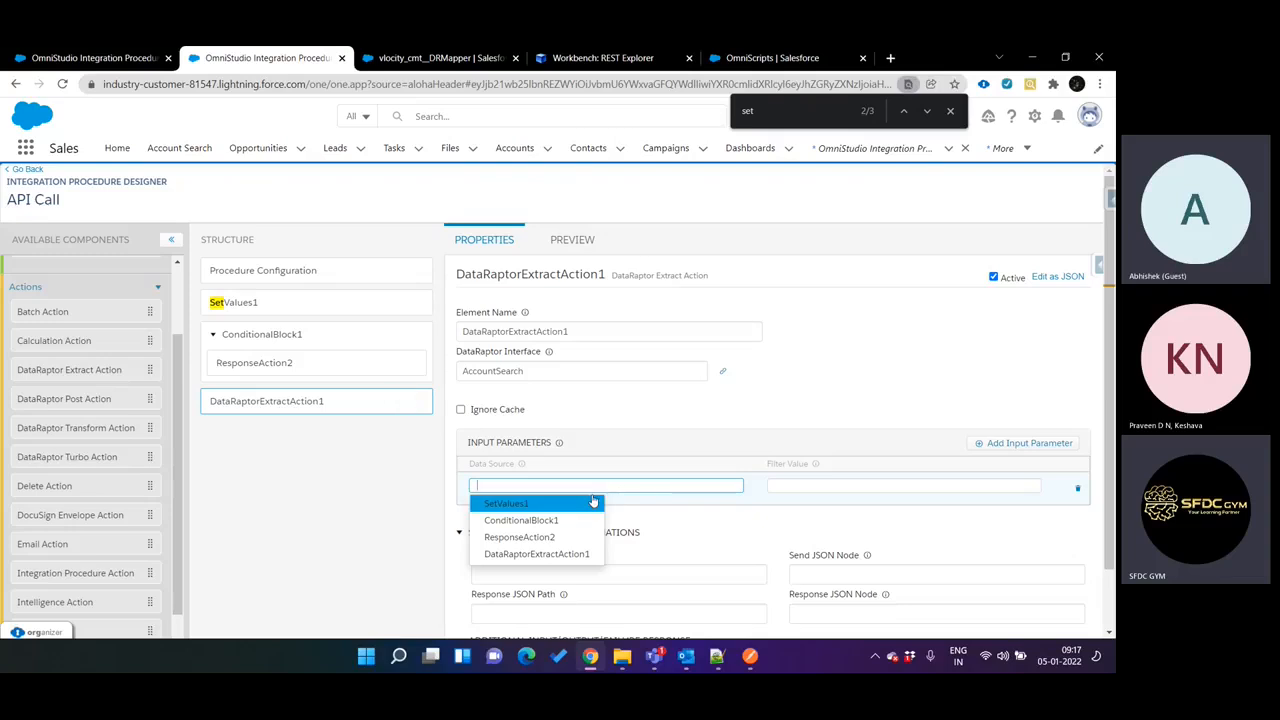
click(322, 302)
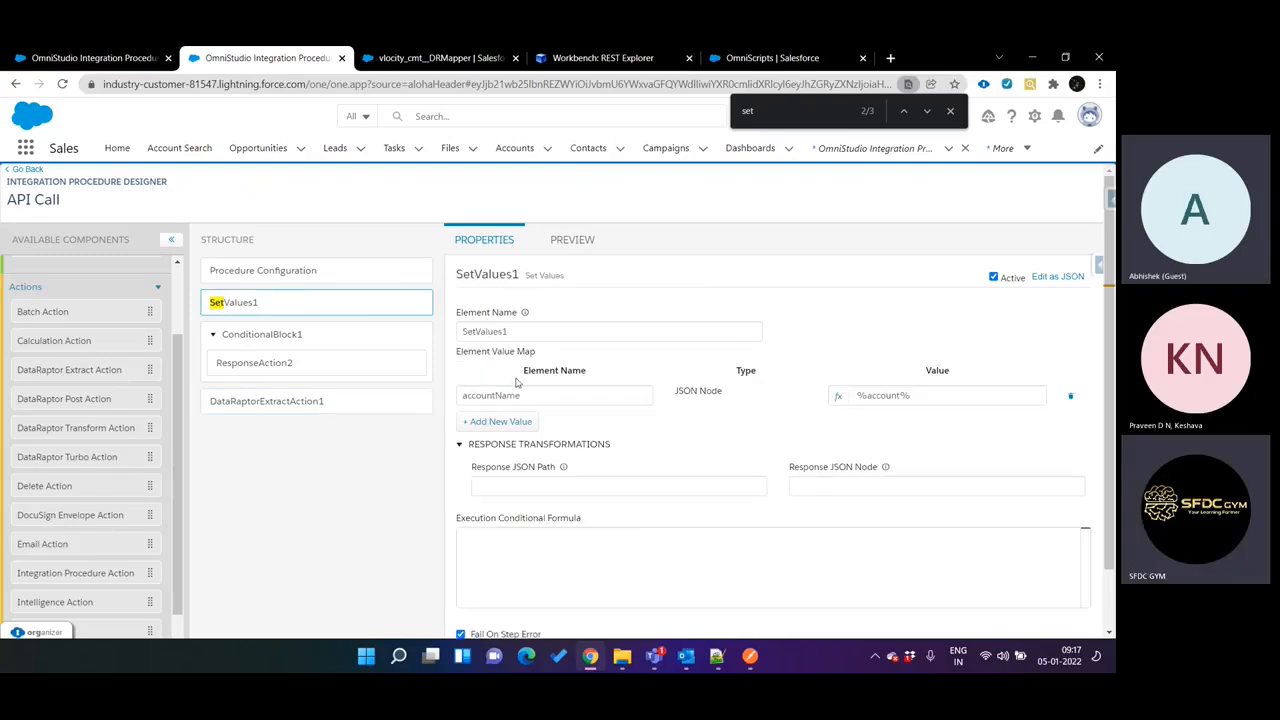
click(306, 406)
click(543, 486)
text(ac)
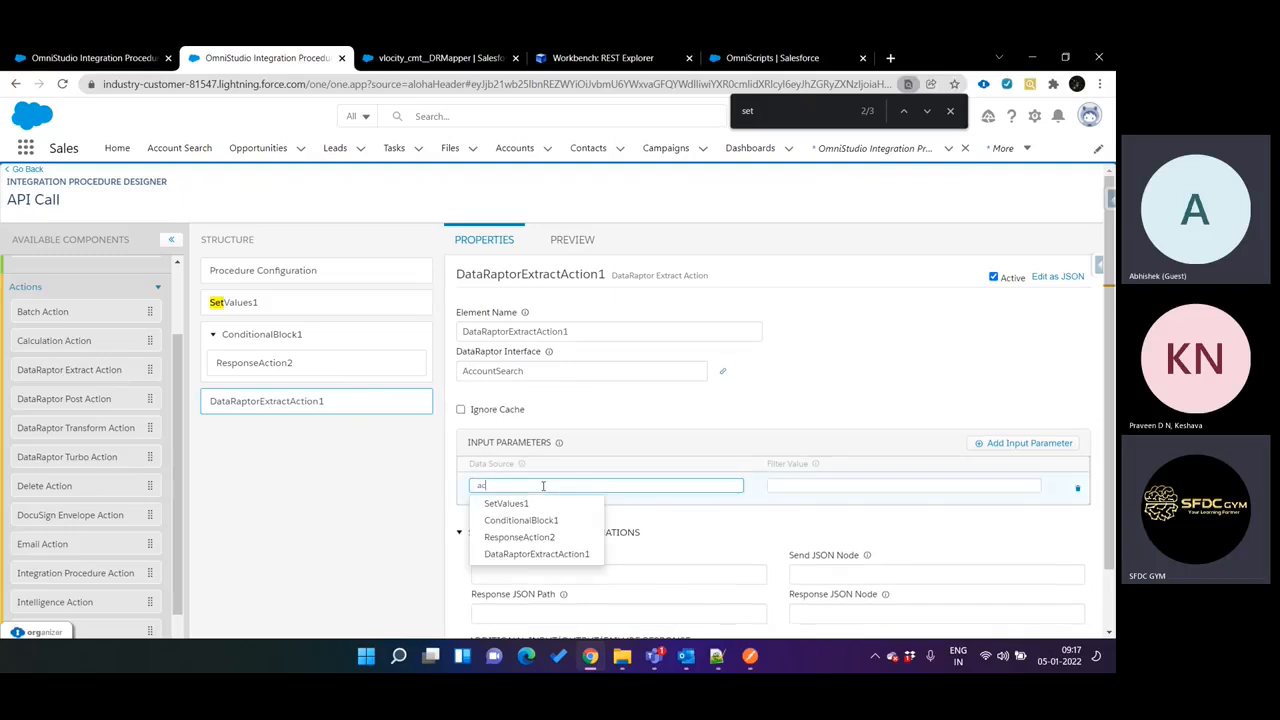
text(countN)
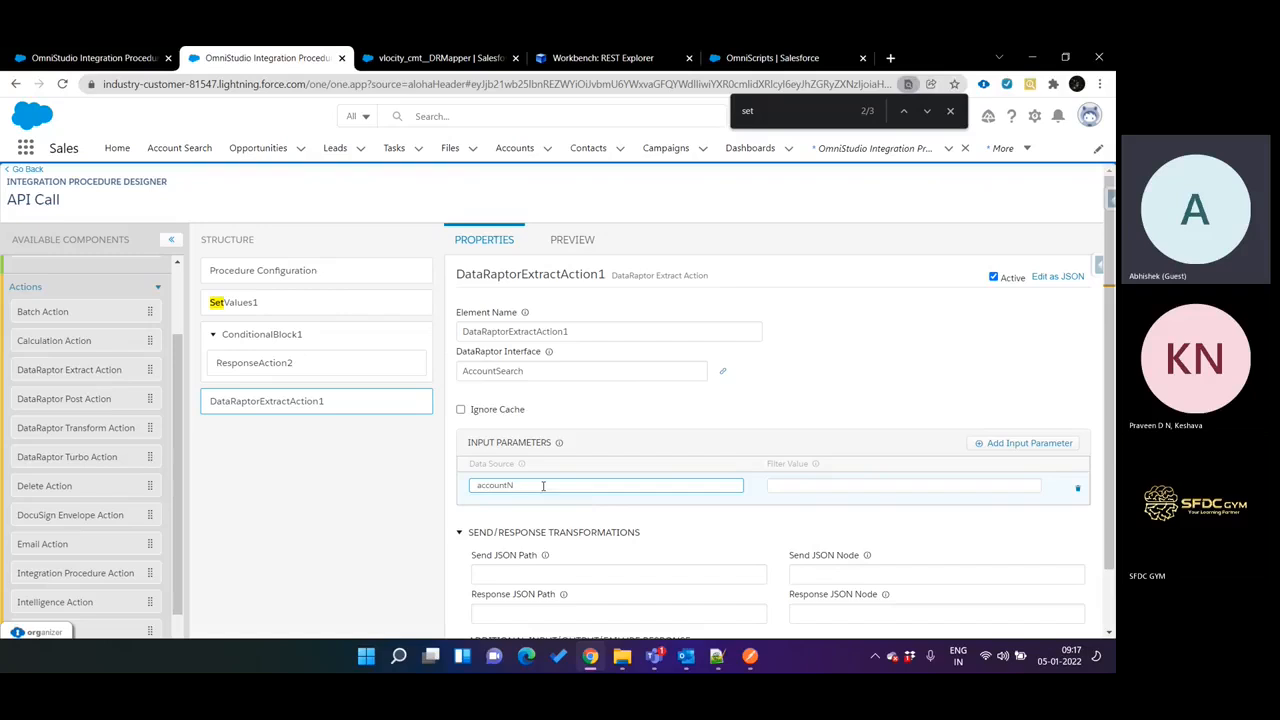
text(ame)
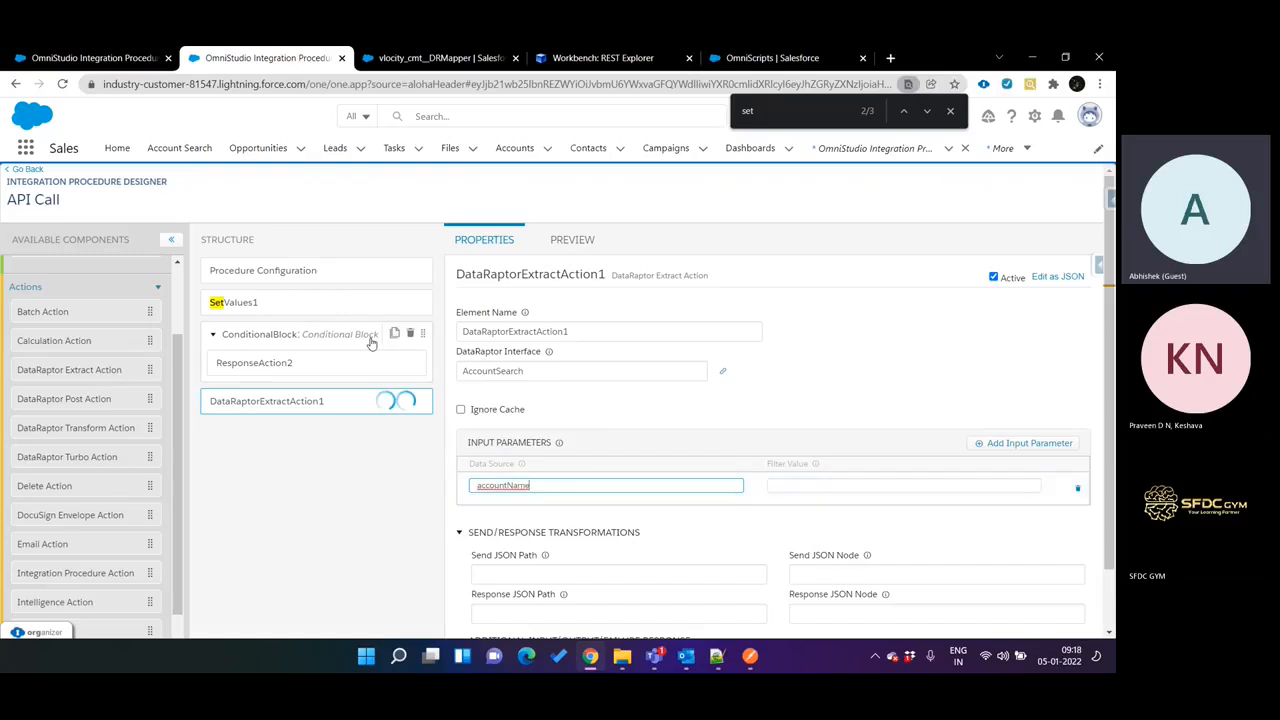
Set the accountName input parameter's Filter Value on DataRaptorExtractAction1 to Name, matching the AccountSearch DataRaptor's filter.
click(310, 304)
double_click(526, 390)
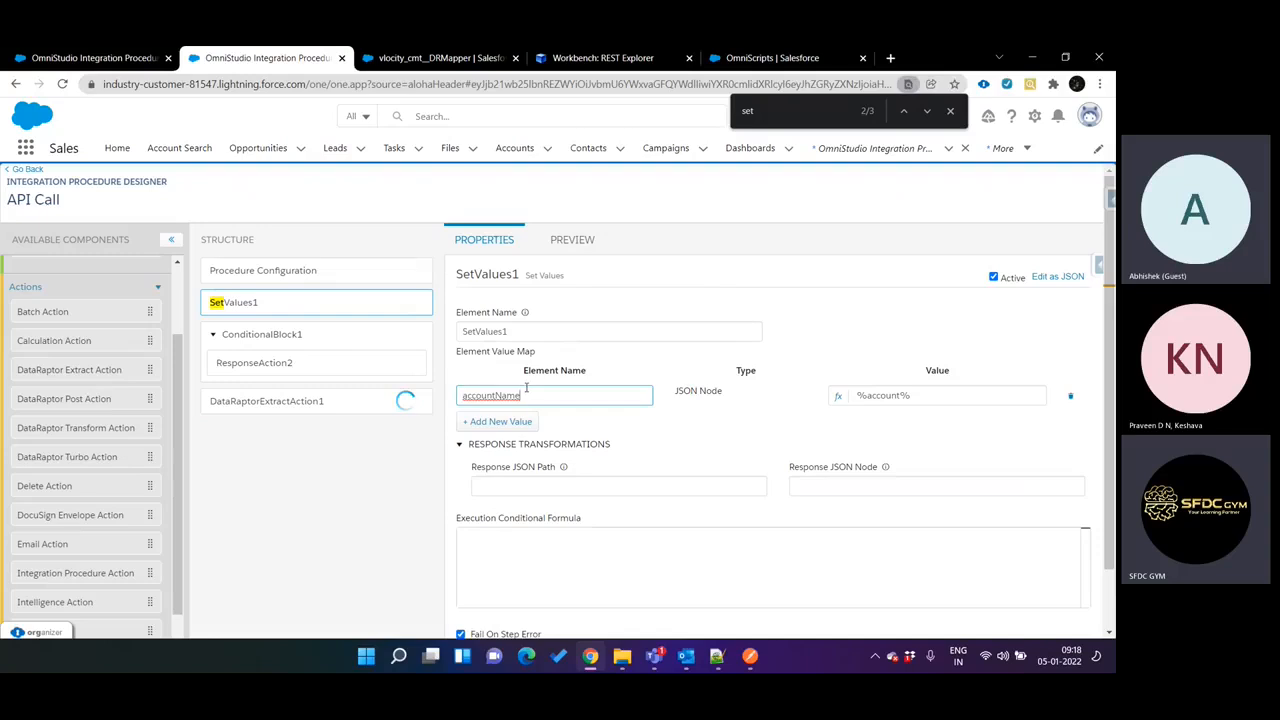
click(409, 402)
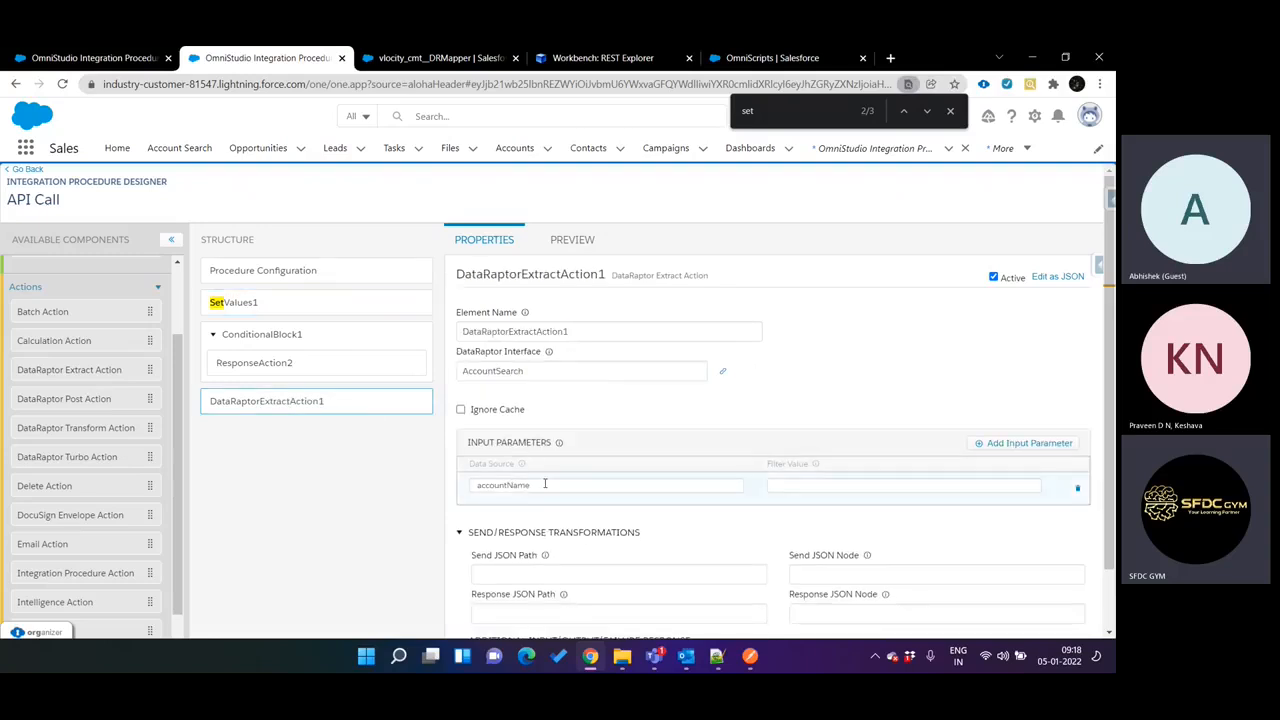
click(545, 484)
click(788, 487)
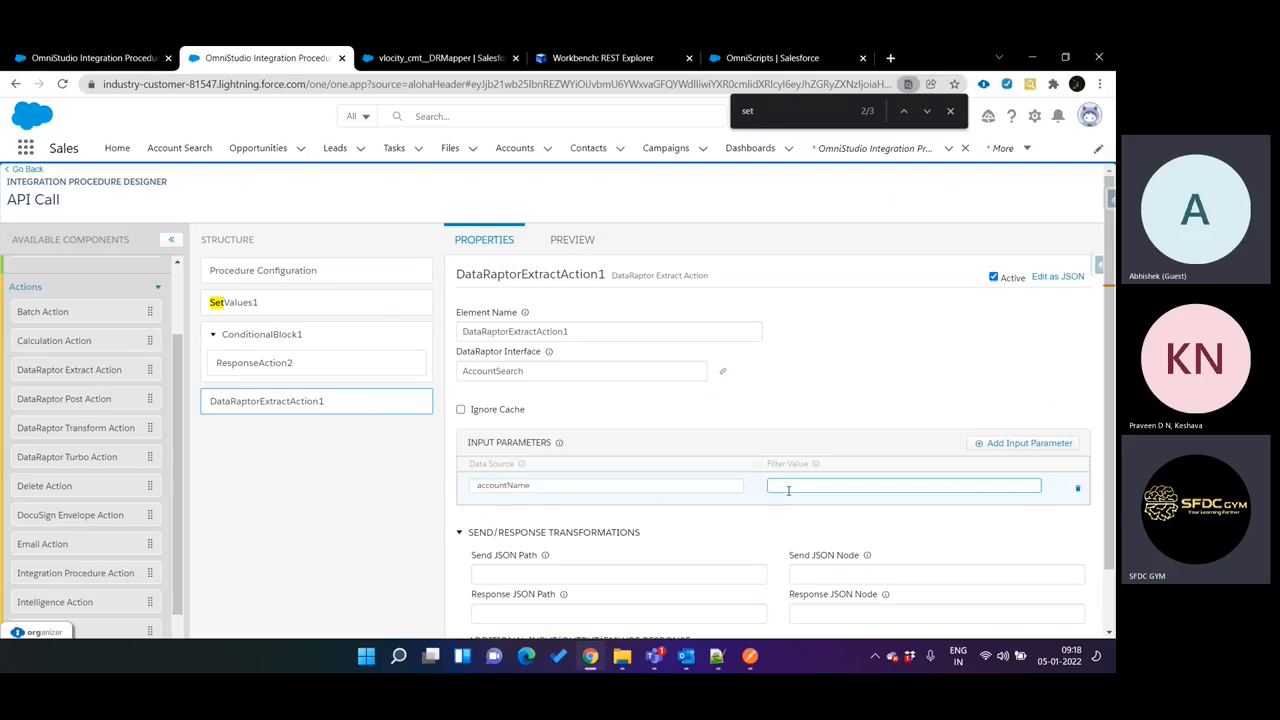
key(ctrl+Tab)
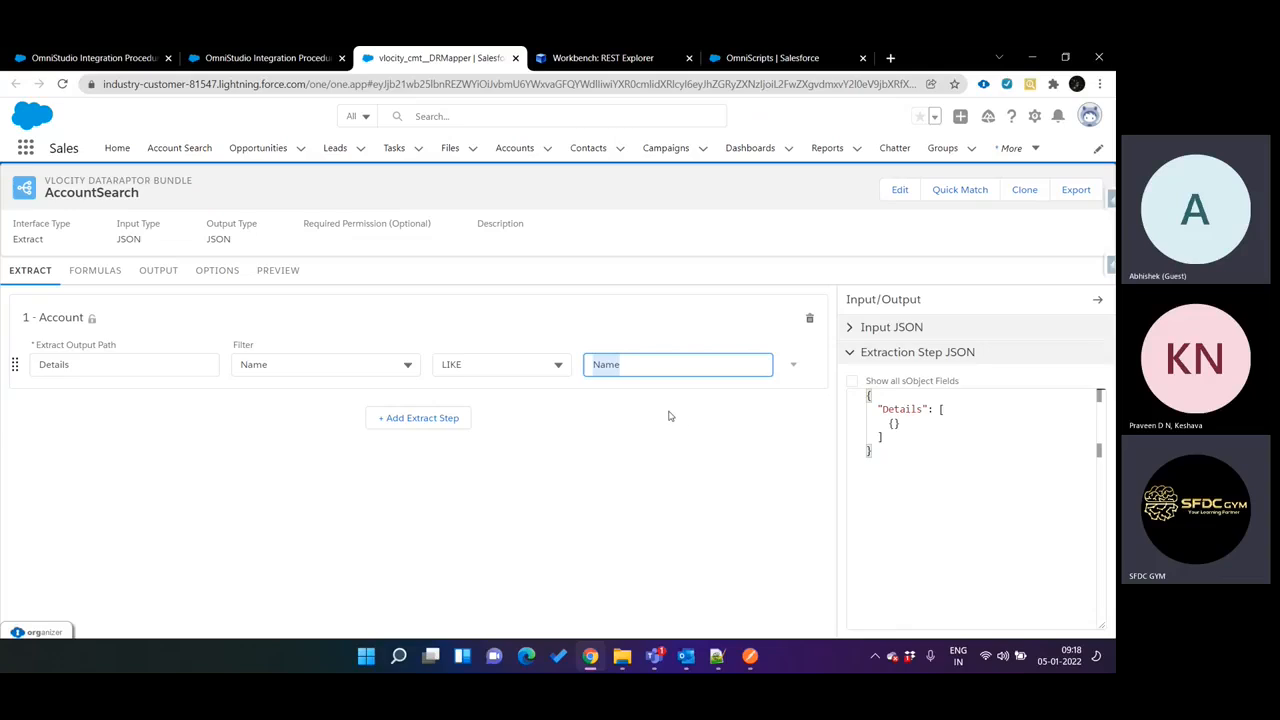
key(ctrl+shift+Tab)
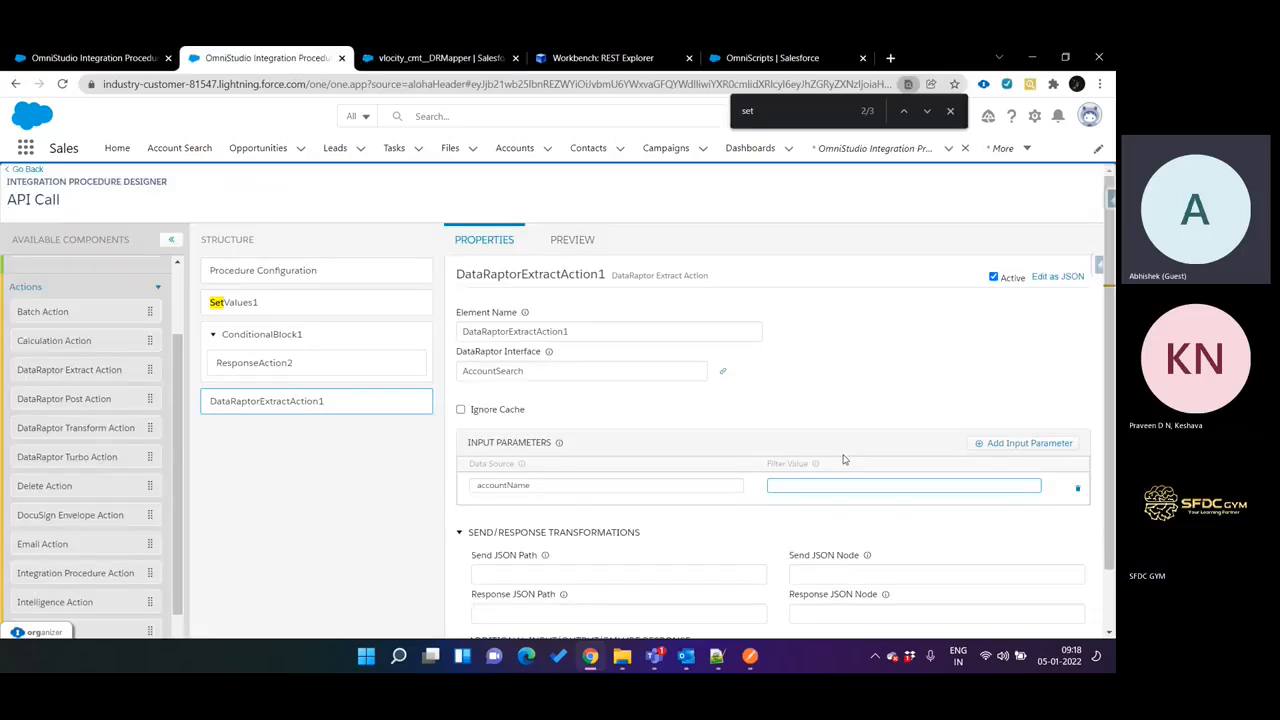
key(ctrl+v)
key(ctrl+Tab)
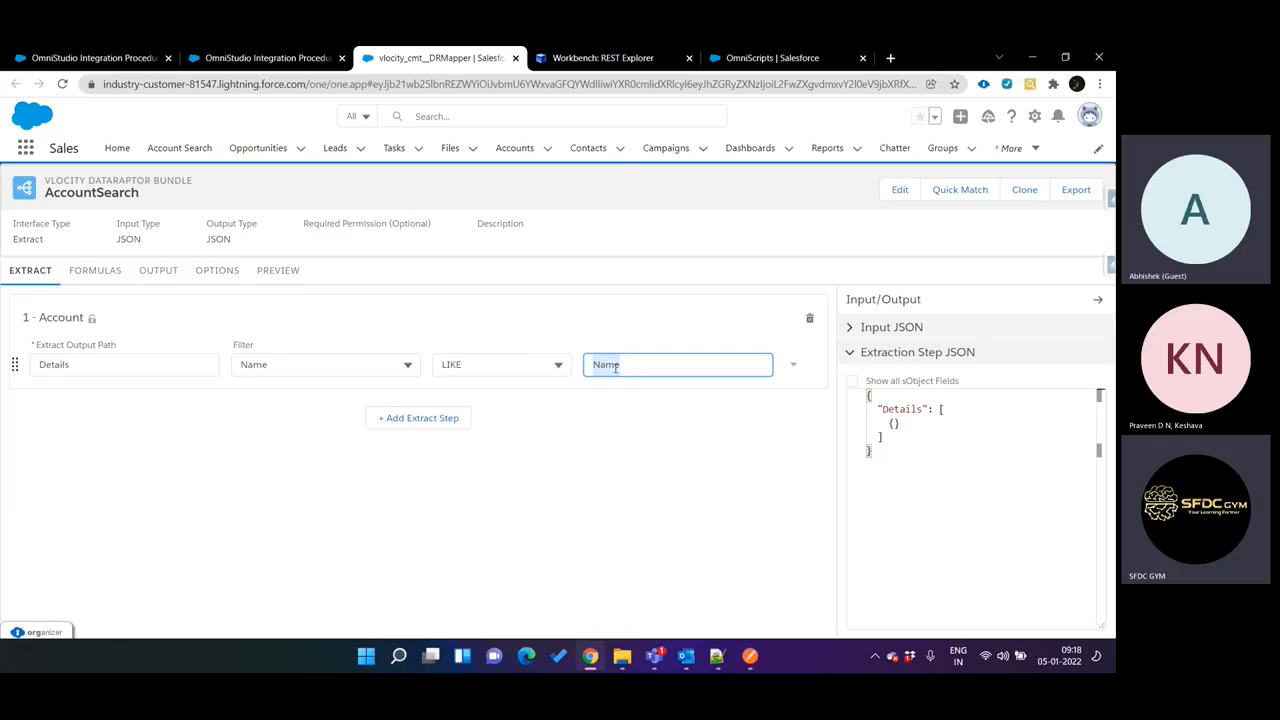
key(ctrl+shift+Tab)
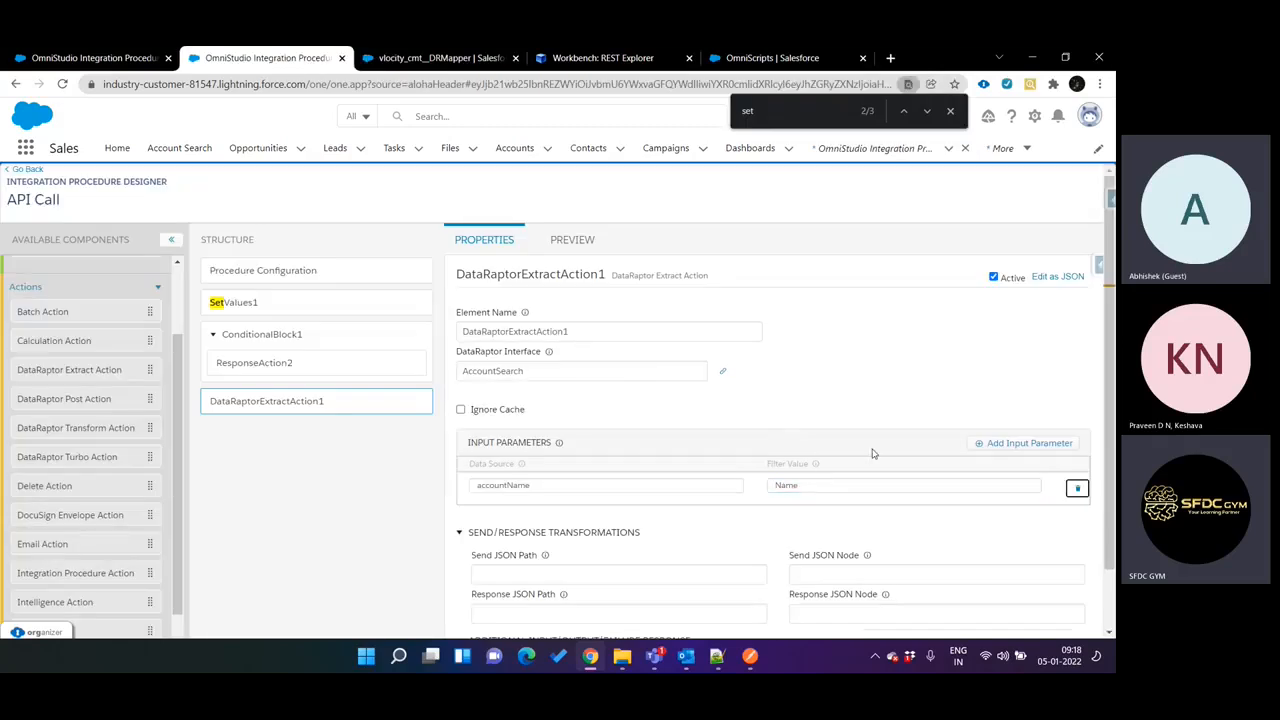
key(ctrl+Tab)
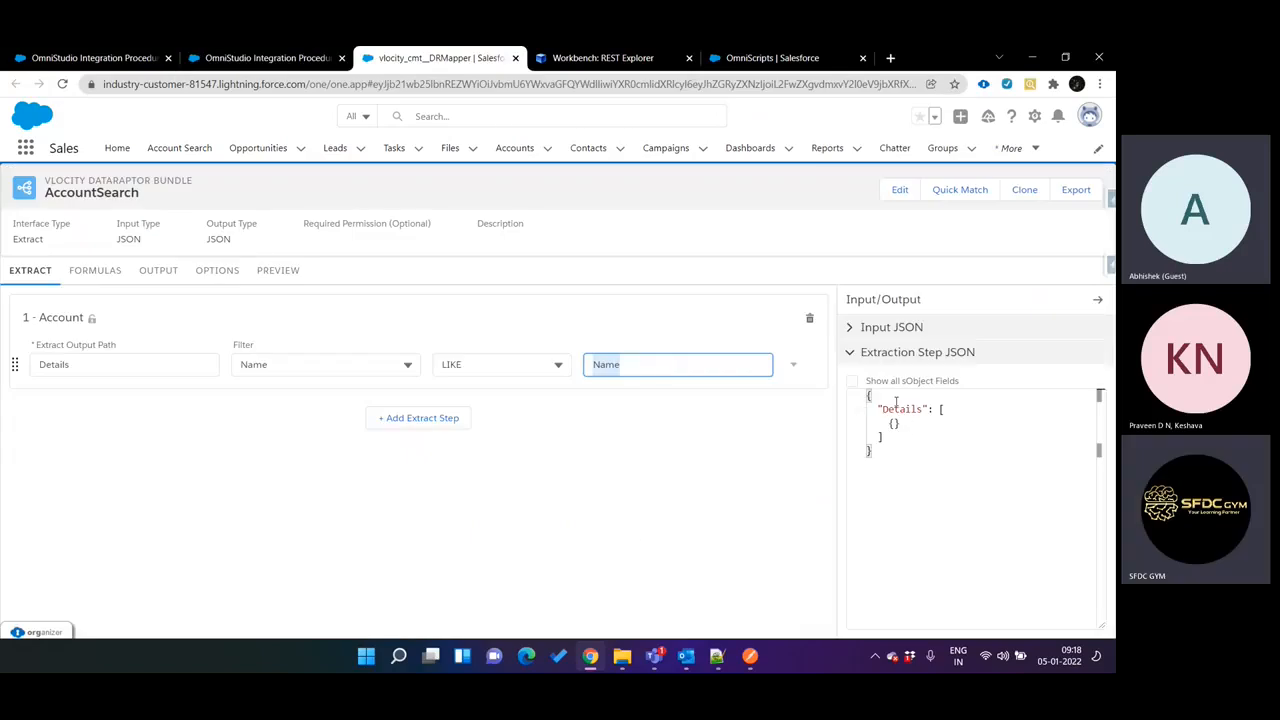
key(ctrl+shift+Tab)
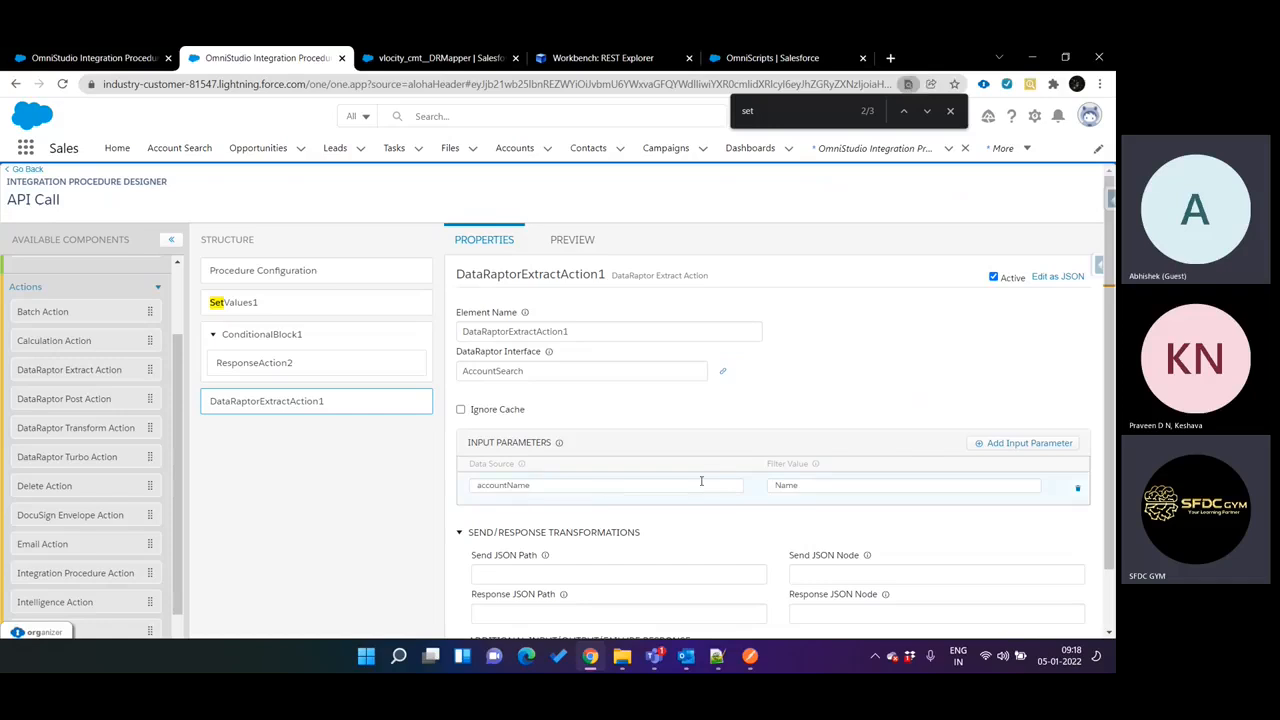
Open the Accounts list in a duplicate of the API Call procedure's browser tab and sort it by Account Name.
key(ctrl+shift+Tab)
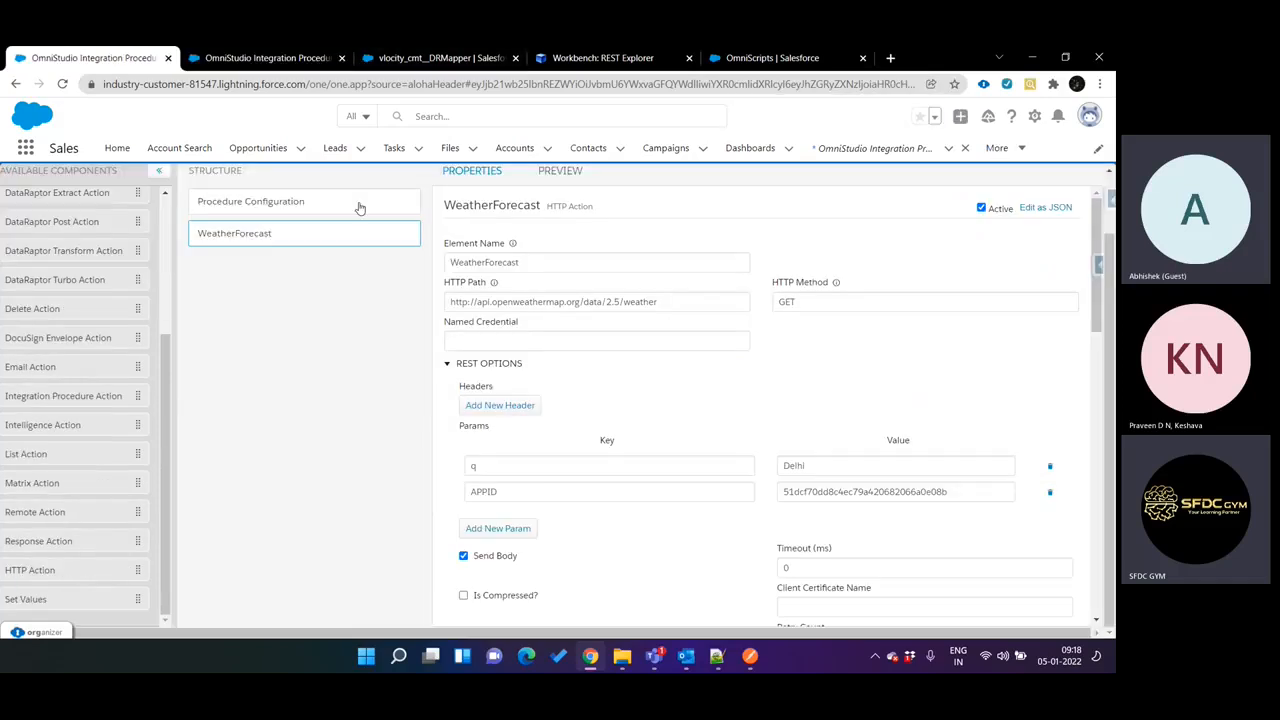
key(ctrl+Tab)
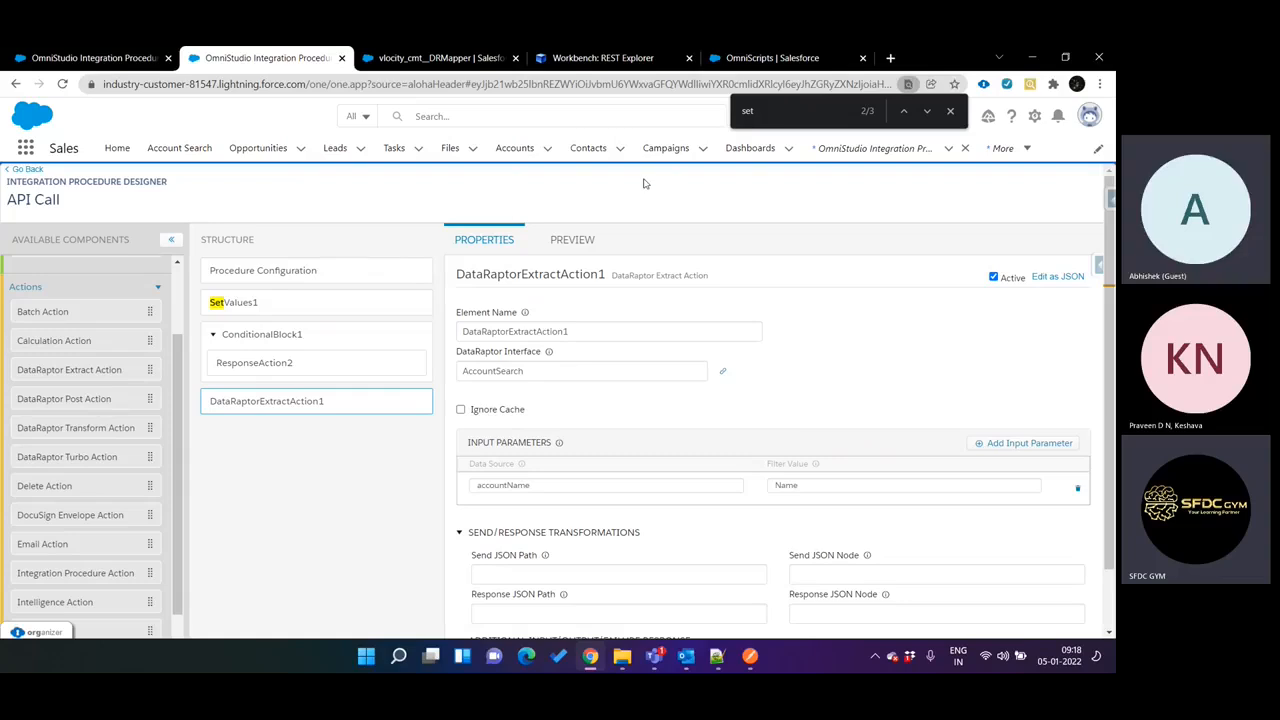
right_click(292, 57)
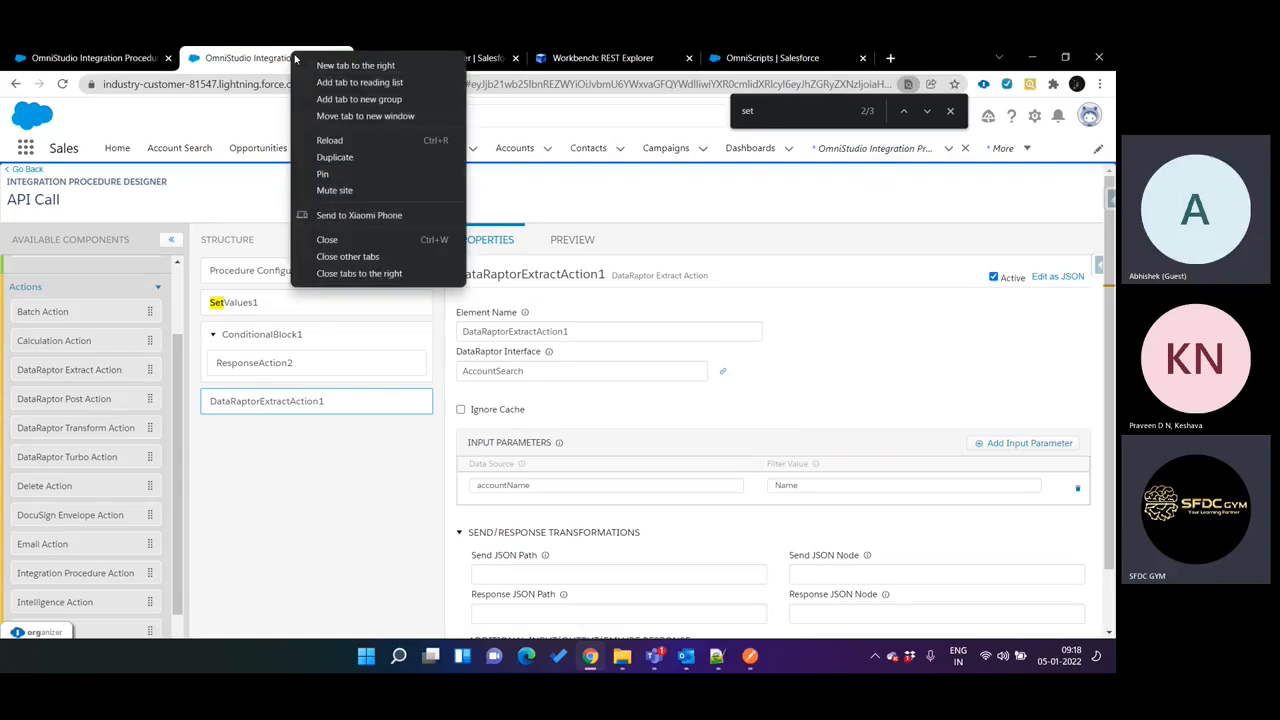
click(356, 158)
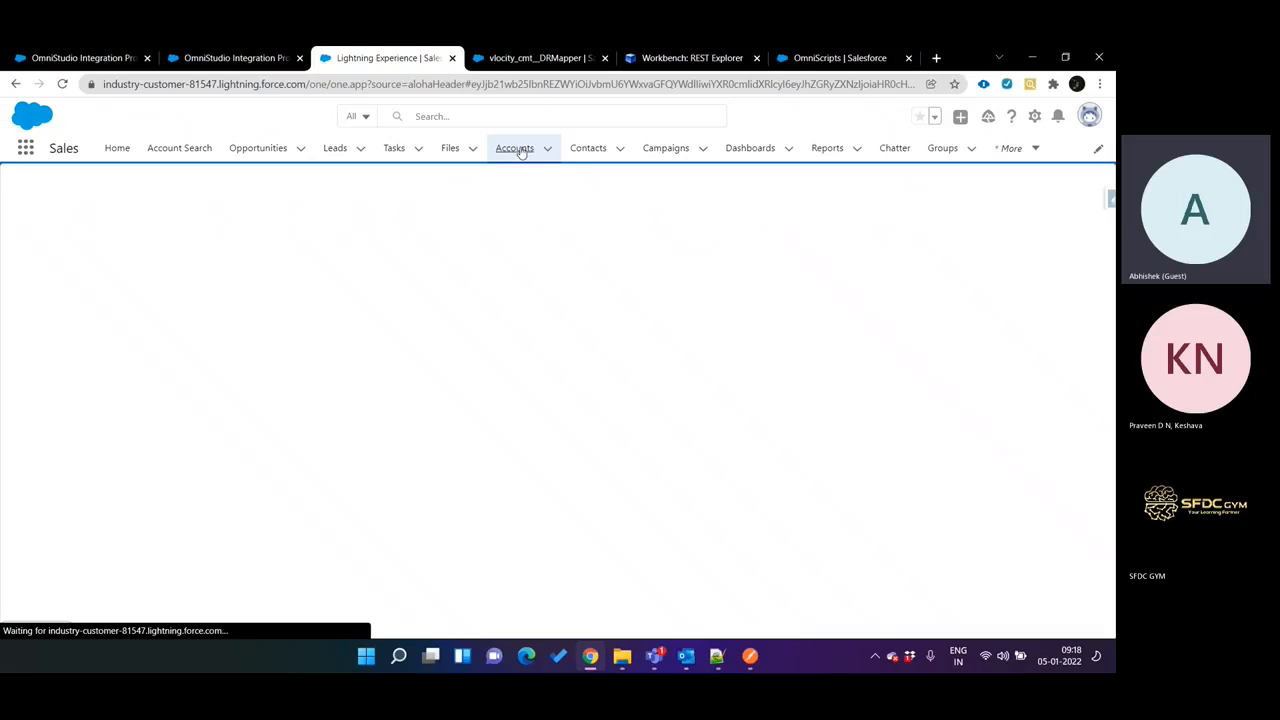
click(519, 150)
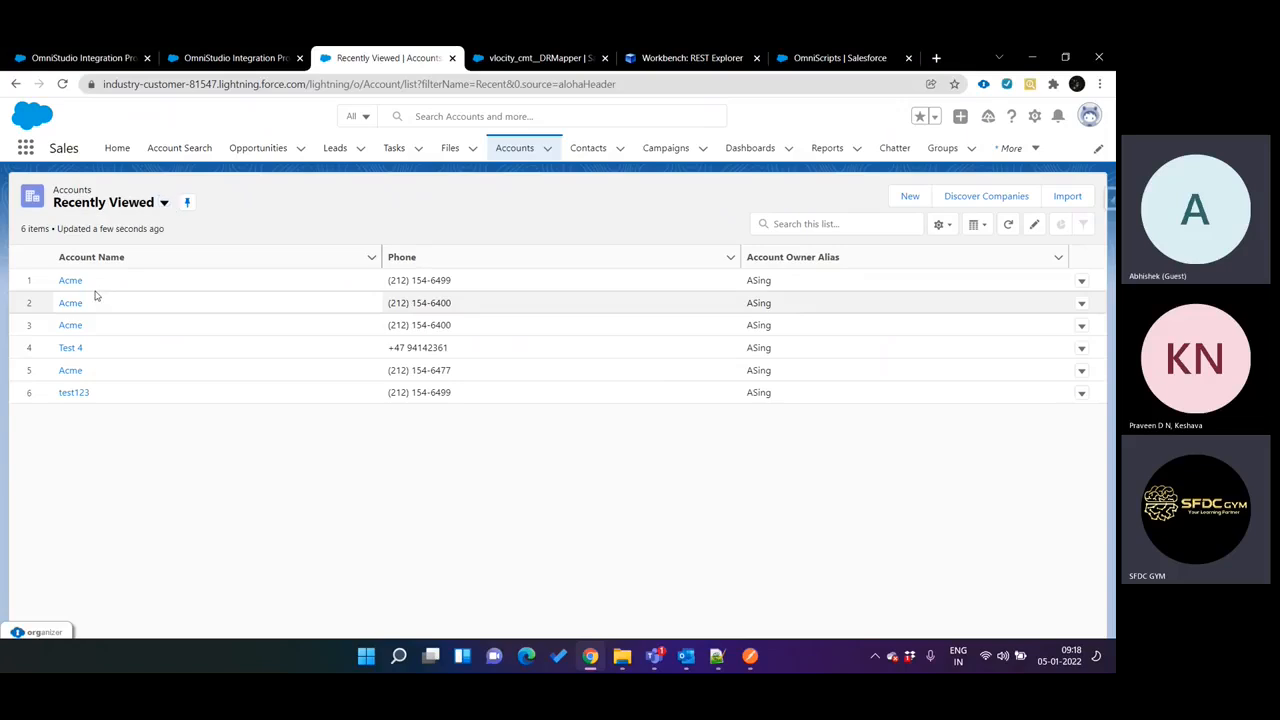
click(136, 258)
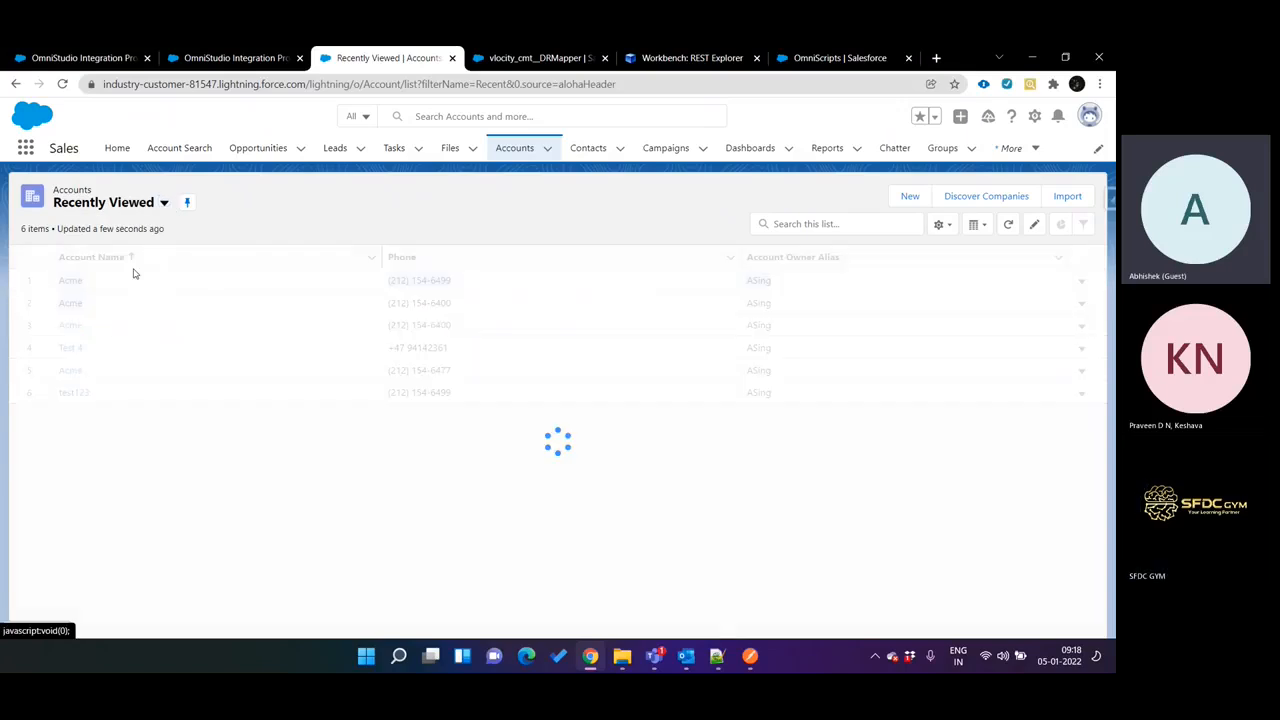
click(60, 281)
Compare the API Call extract action's input parameter with the Account extract step of the AccountSearch DataRaptor.
key(ctrl+Tab)
key(ctrl+Tab)
key(ctrl+shift+Tab)
key(ctrl+shift+Tab)
key(ctrl+shift+Tab)
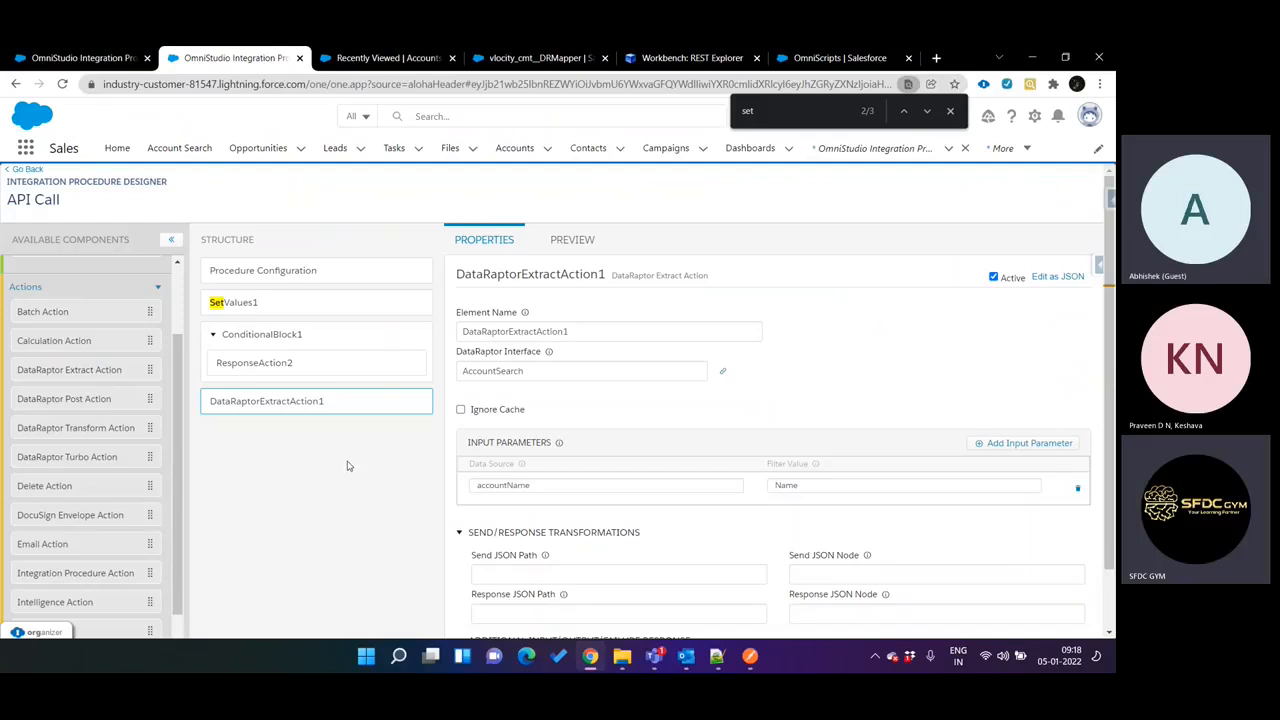
mouse_move(295, 410)
key(ctrl+Tab)
key(ctrl+Tab)
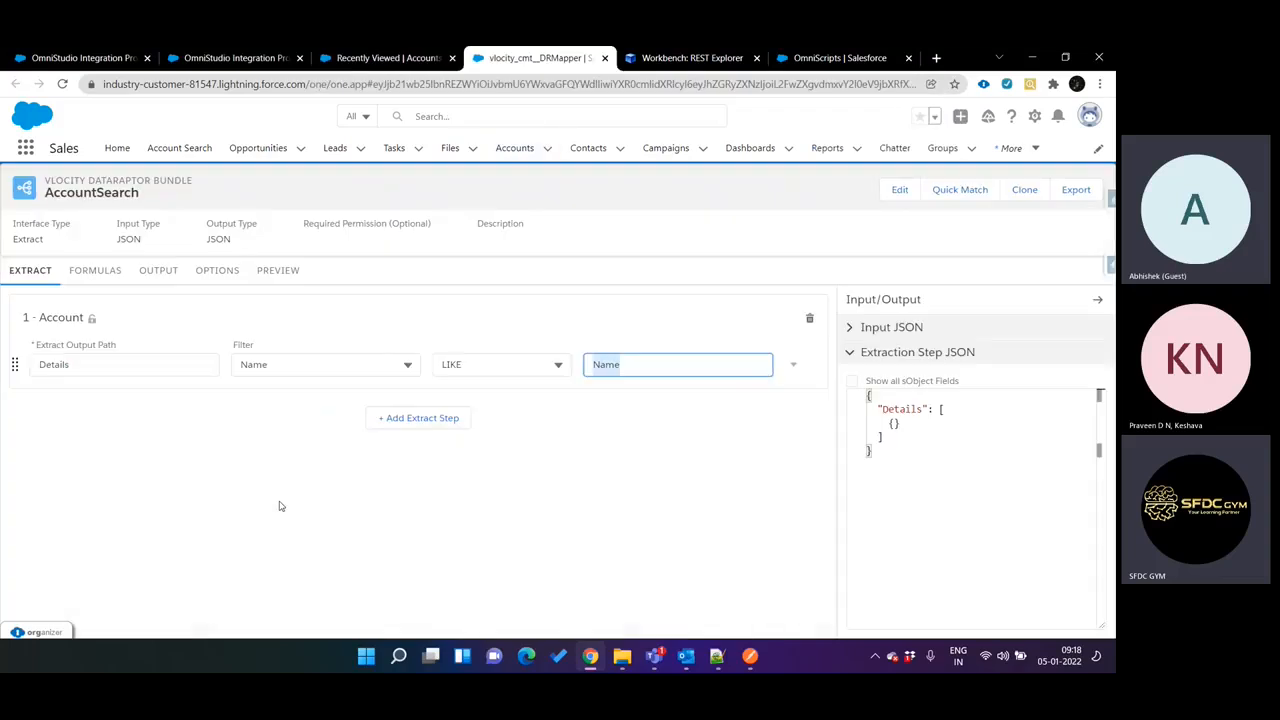
key(ctrl+Tab)
key(ctrl+shift+Tab)
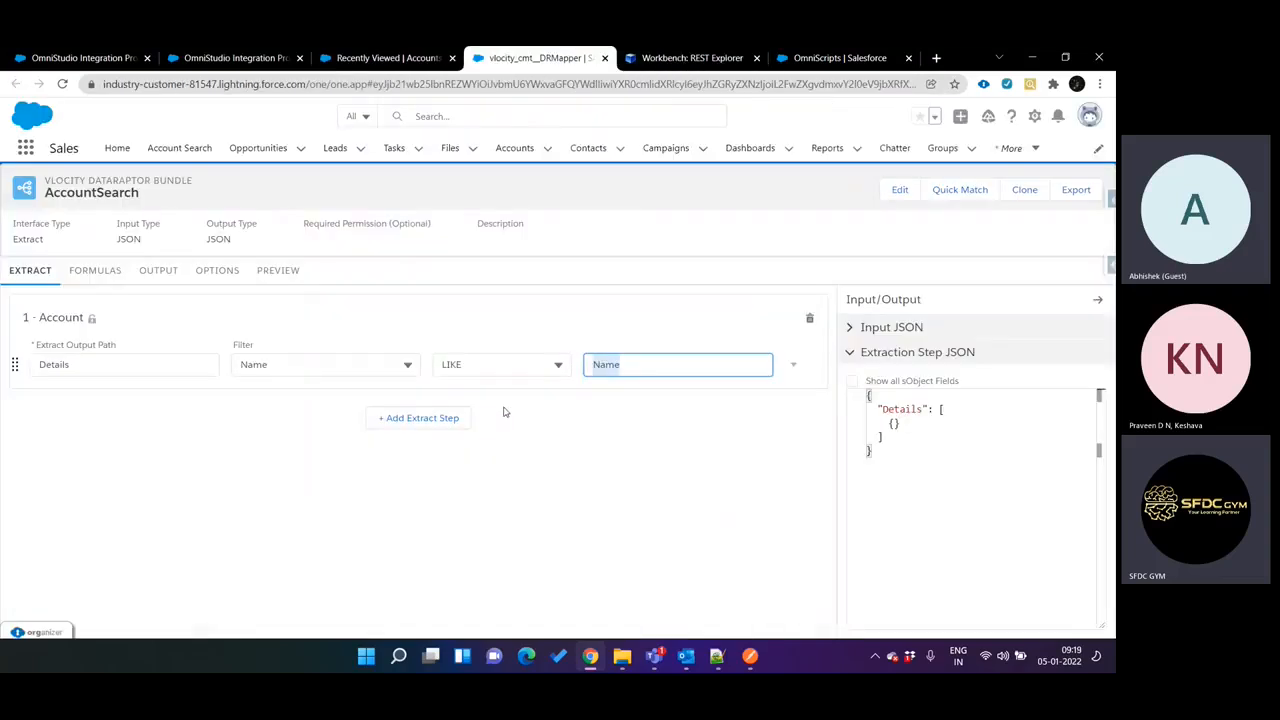
key(ctrl+shift+Tab)
key(ctrl+shift+Tab)
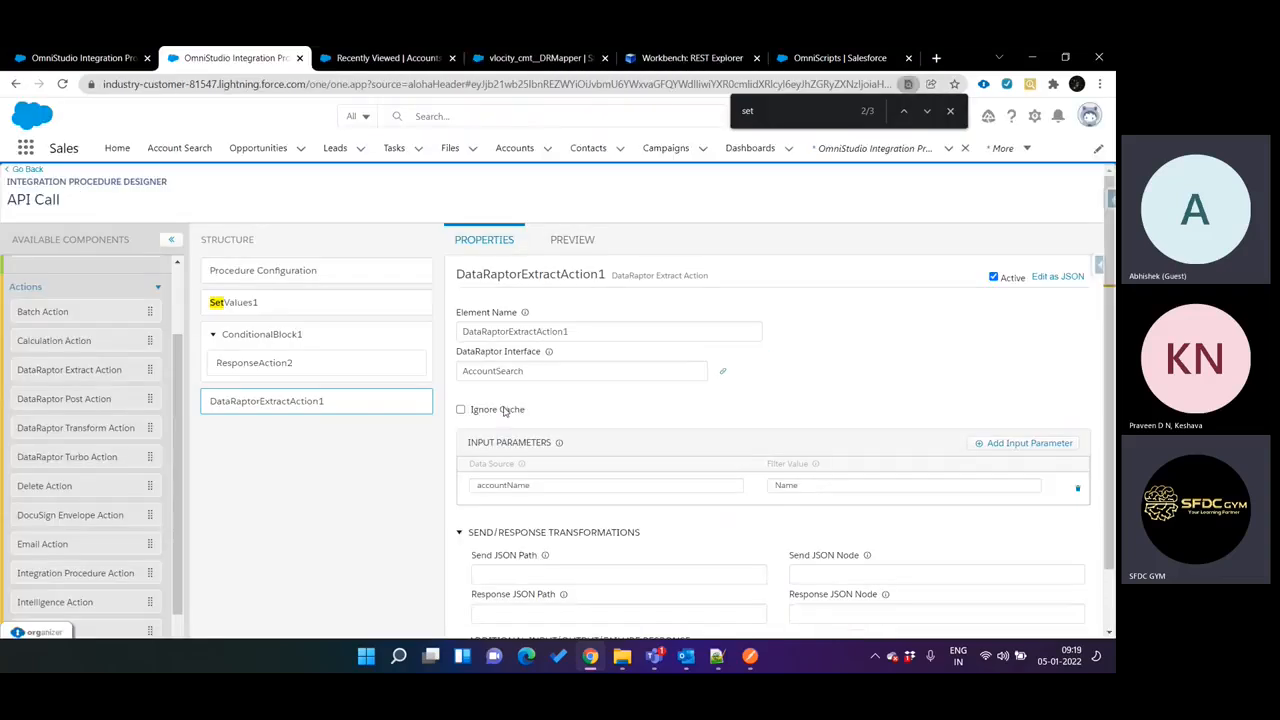
Review the API Call procedure's preview, the extract action's response settings and the value map of SetValues1.
click(574, 240)
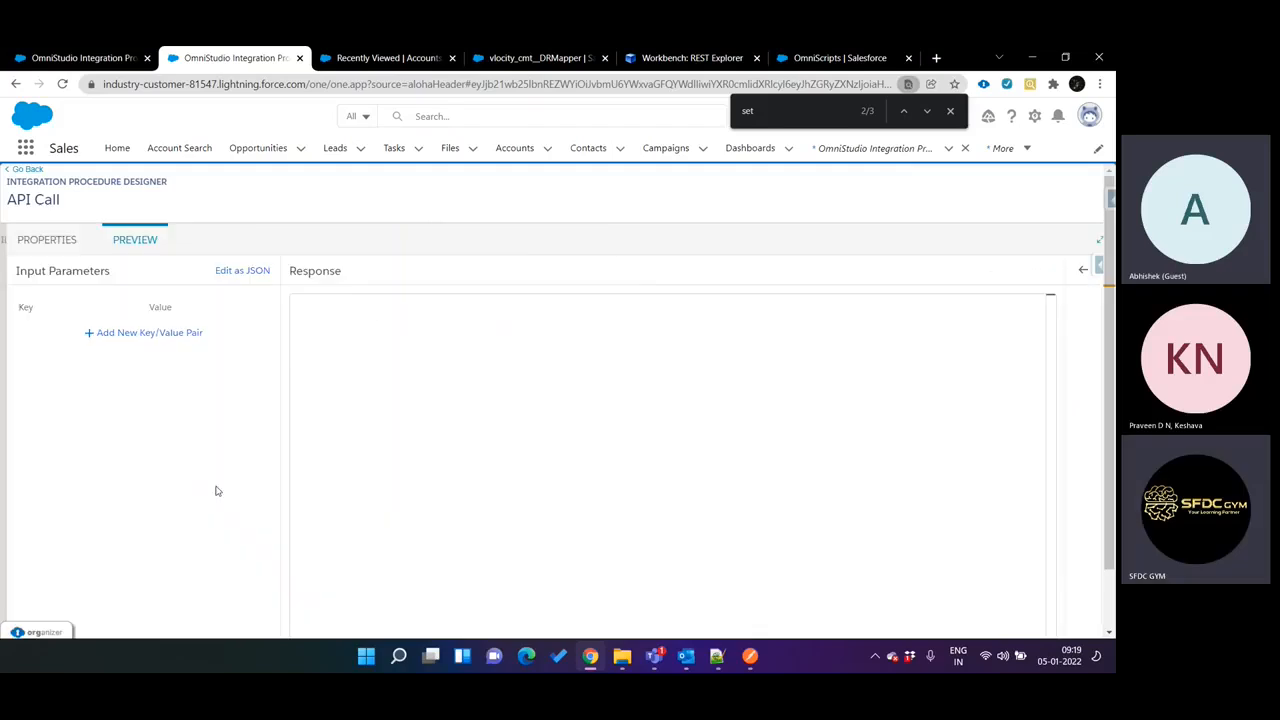
scroll(218, 491, down, 2)
scroll(124, 244, up, 2)
click(63, 240)
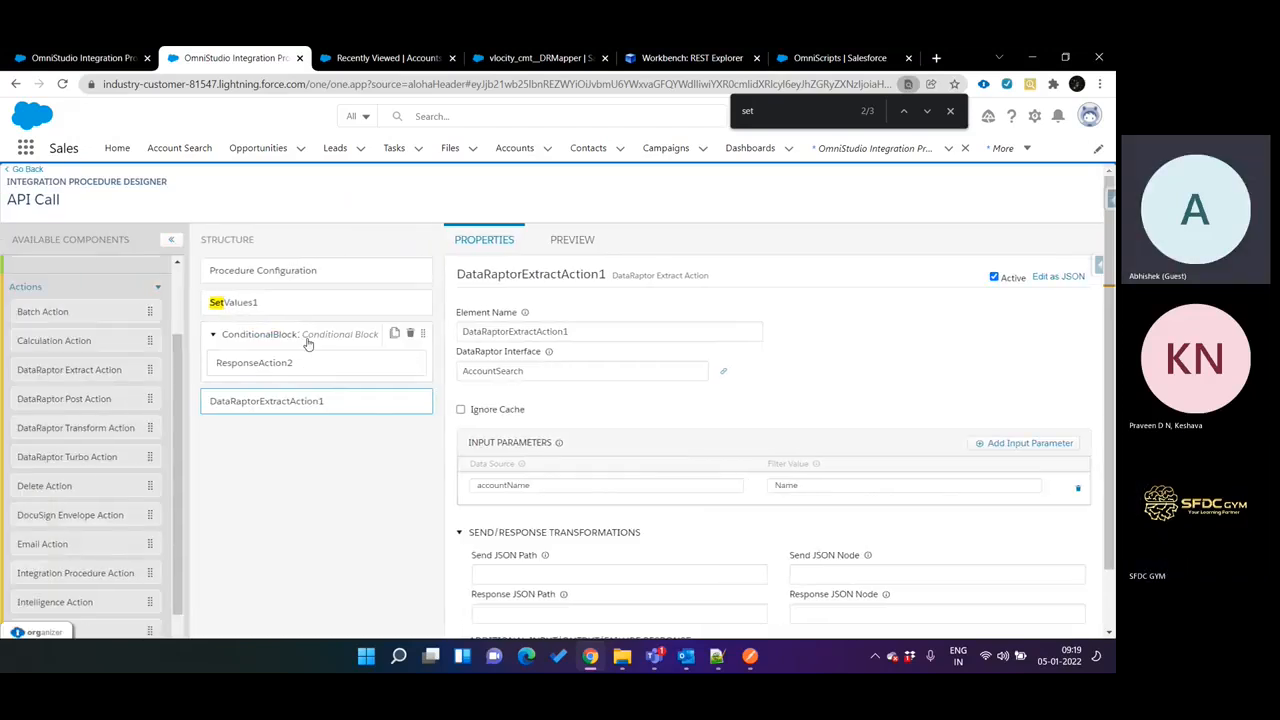
scroll(480, 620, down, 3)
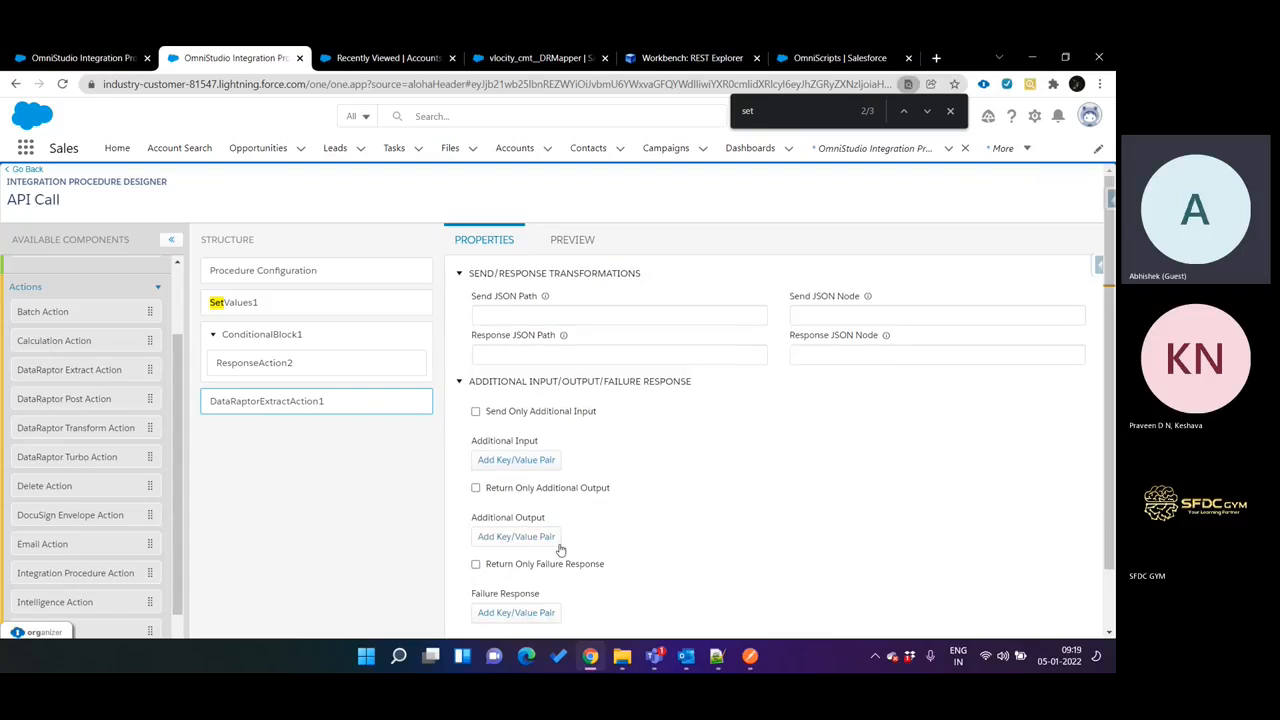
scroll(560, 550, up, 5)
scroll(560, 550, down, 3)
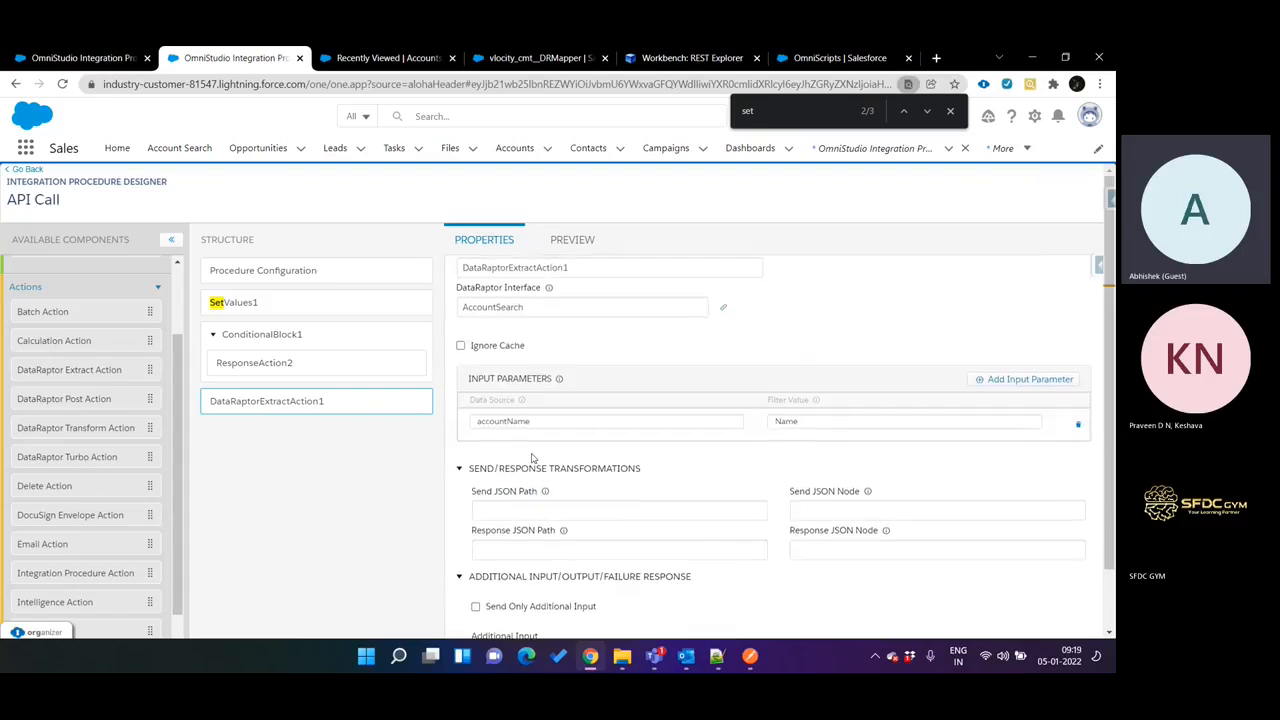
click(327, 304)
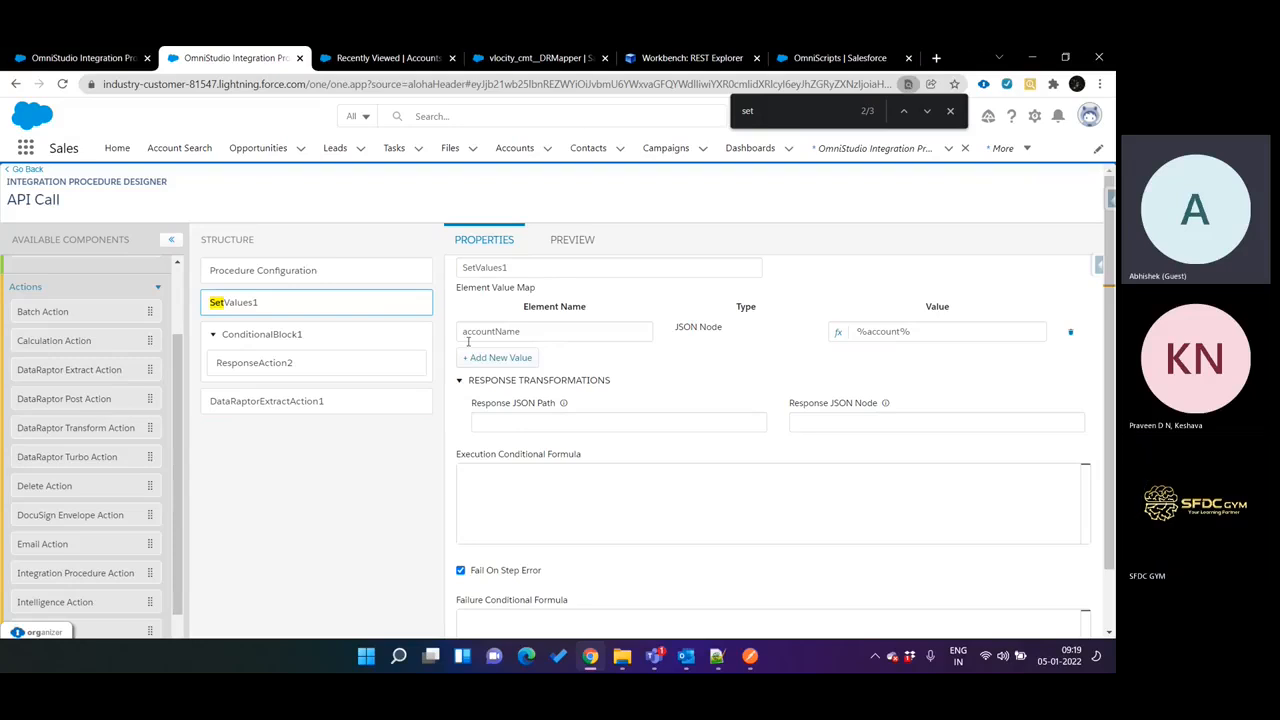
Change the accountName value in the API_Call request URI to Acme in Workbench's REST Explorer and execute the GET request.
key(ctrl+Tab)
key(ctrl+Tab)
key(ctrl+Tab)
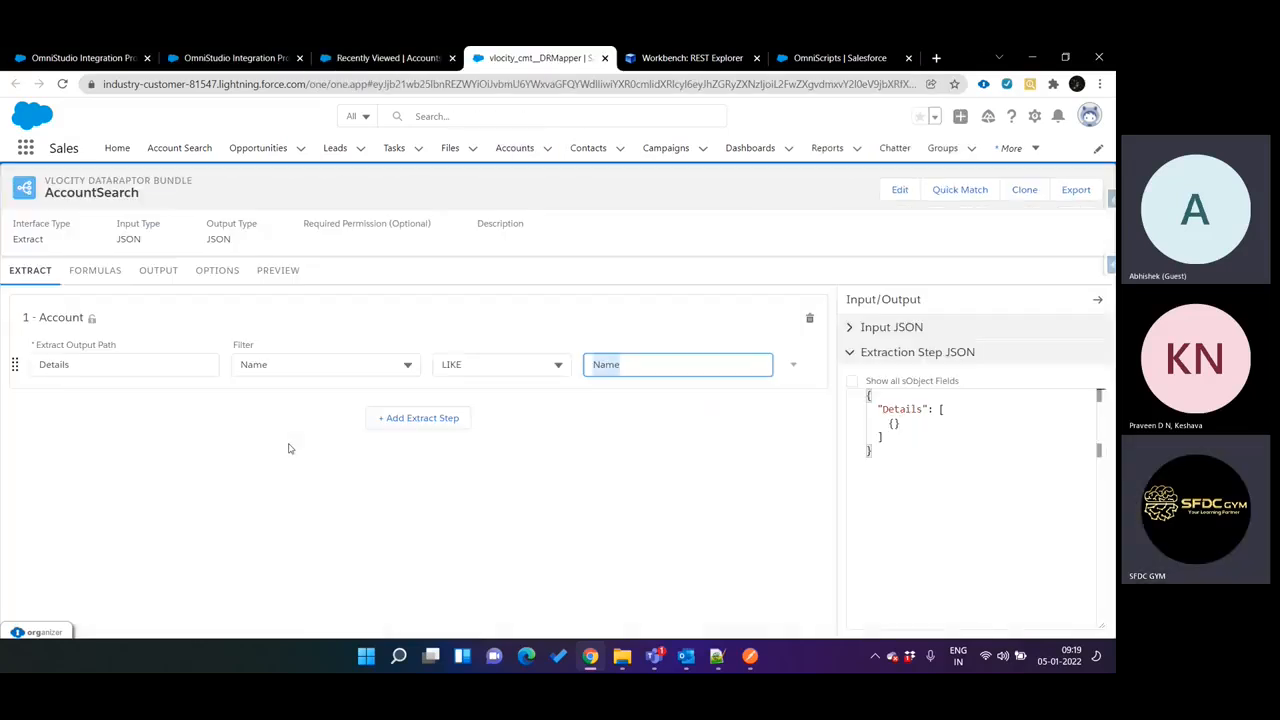
drag(740, 244, 810, 272)
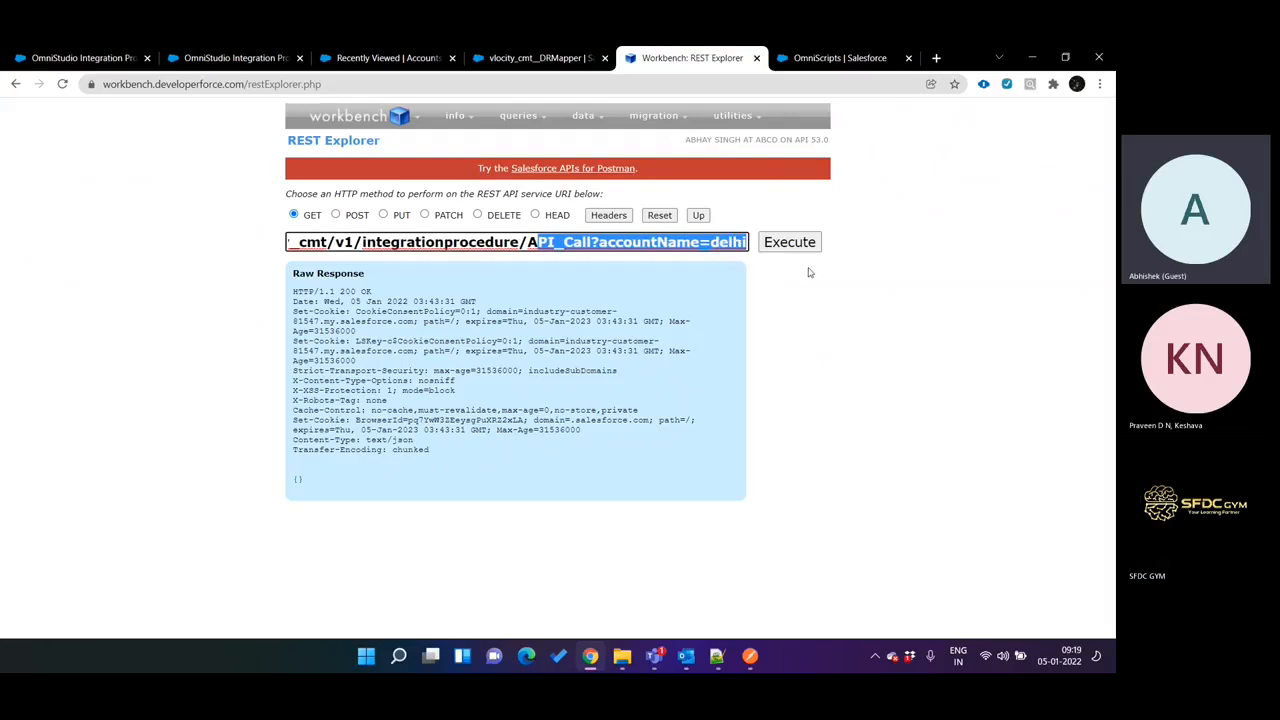
key(Right)
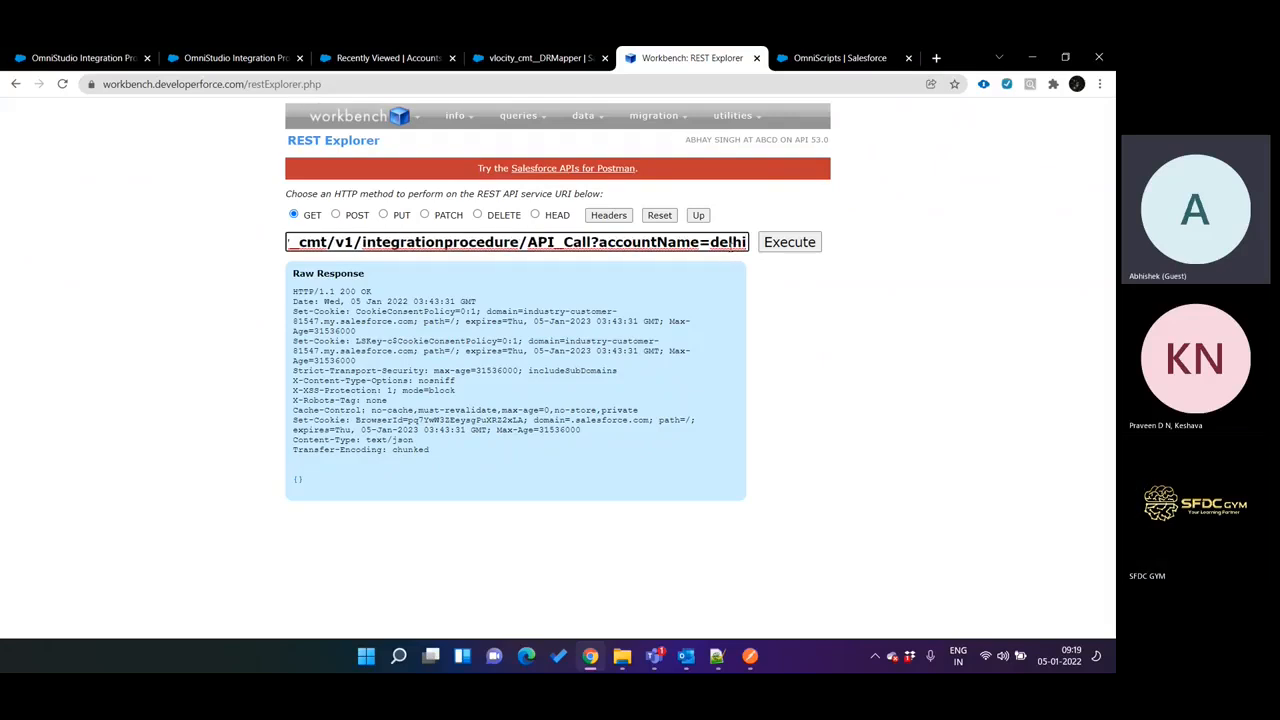
drag(715, 242, 747, 243)
key(BackSpace)
key(BackSpace)
text(Acme)
click(788, 245)
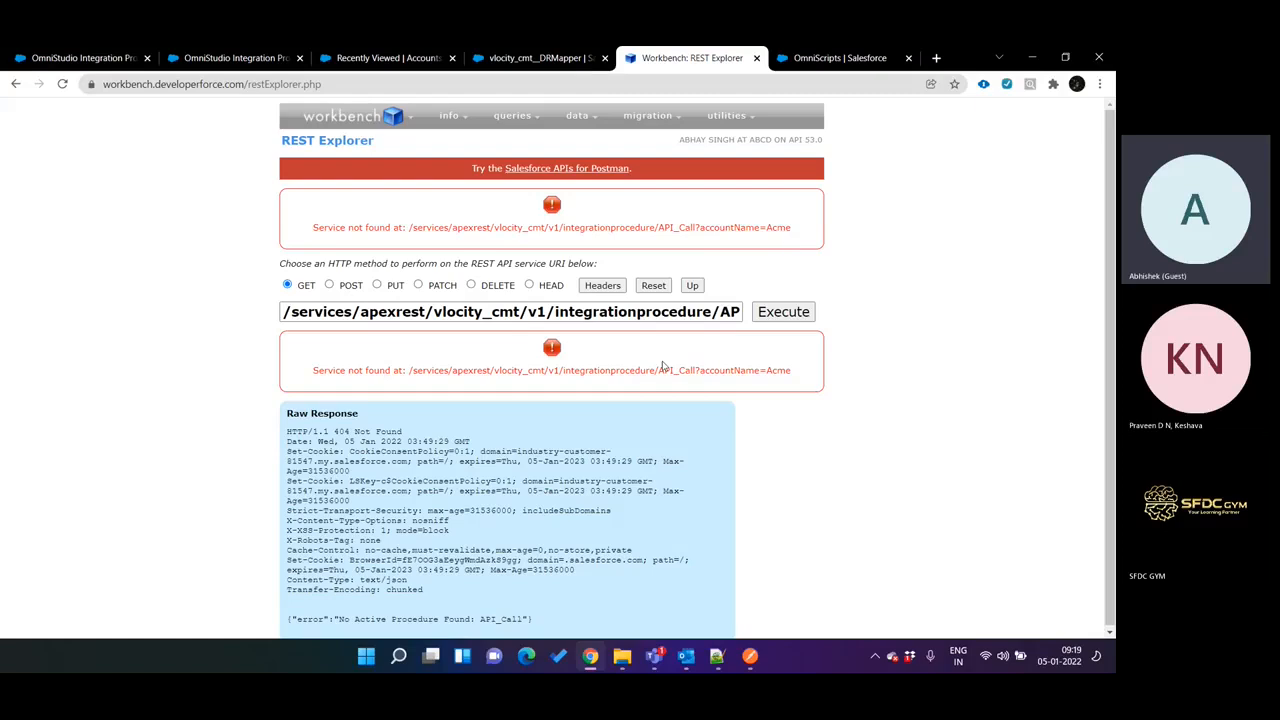
Add a Conditional Block below DataRaptorExtractAction1 in the API Call integration procedure.
key(ctrl+shift+Tab)
key(ctrl+shift+Tab)
key(ctrl+shift+Tab)
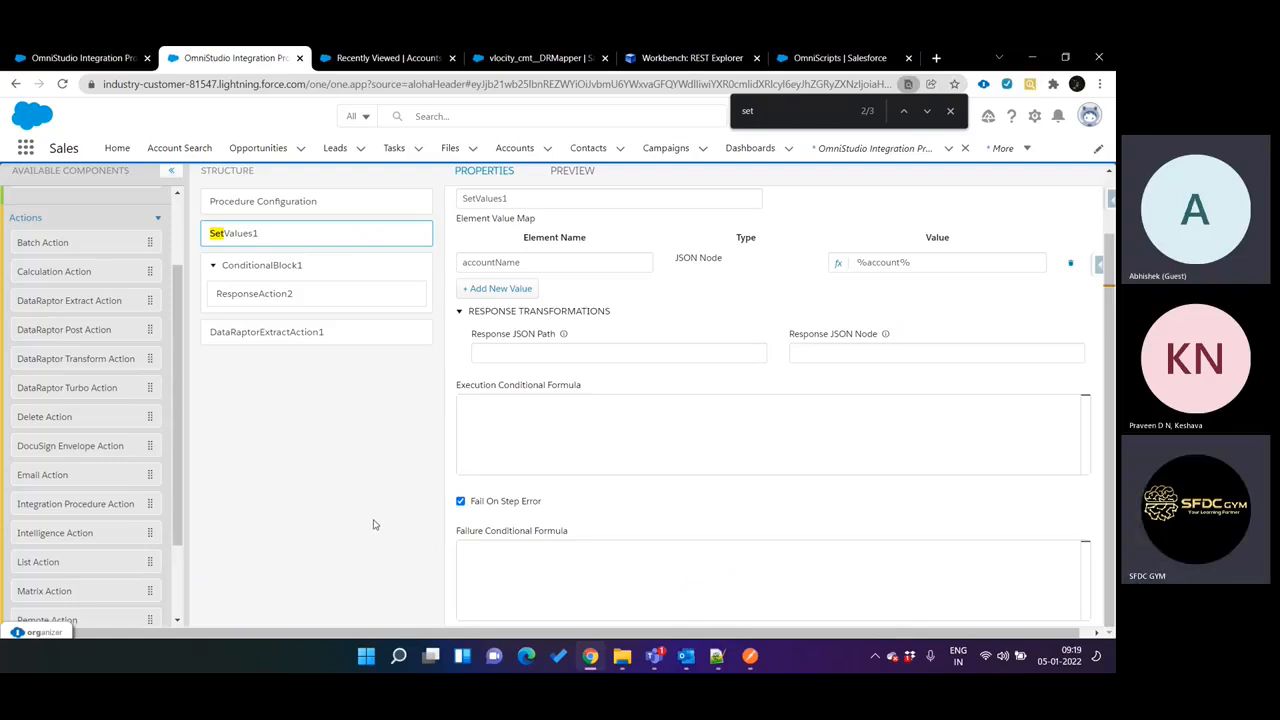
scroll(104, 357, up, 2)
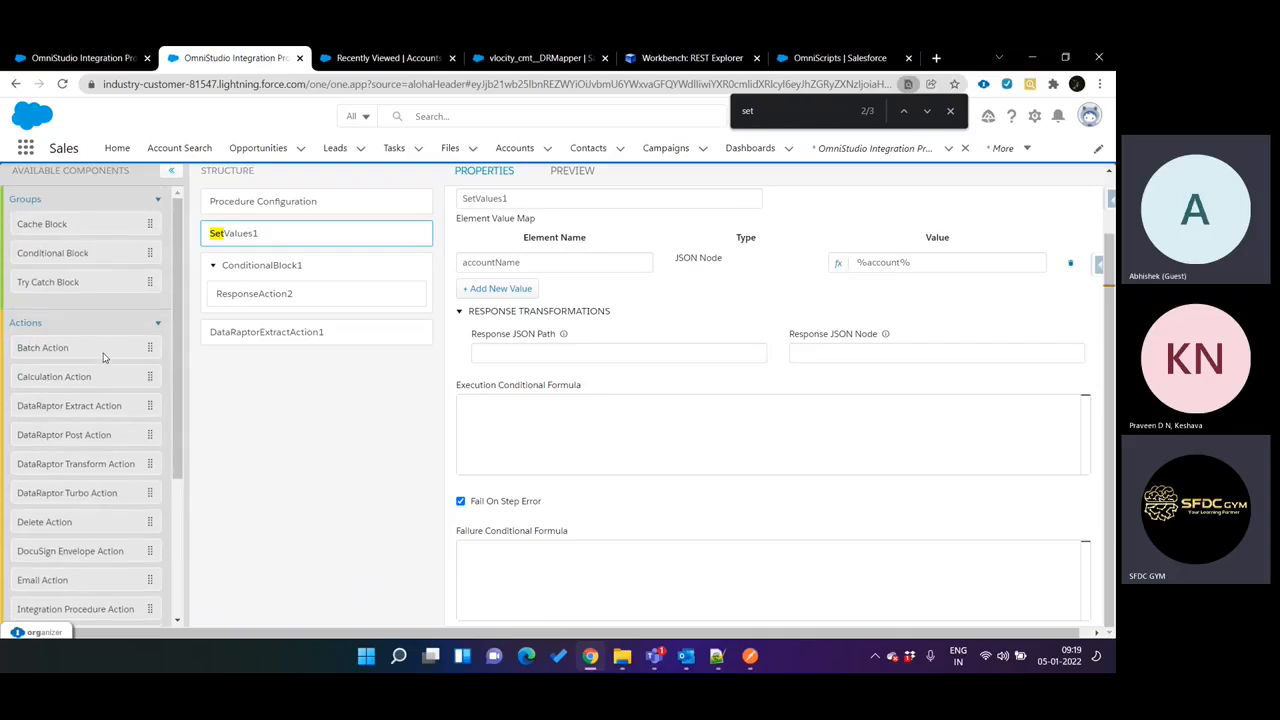
scroll(103, 357, up, 2)
drag(66, 325, 345, 415)
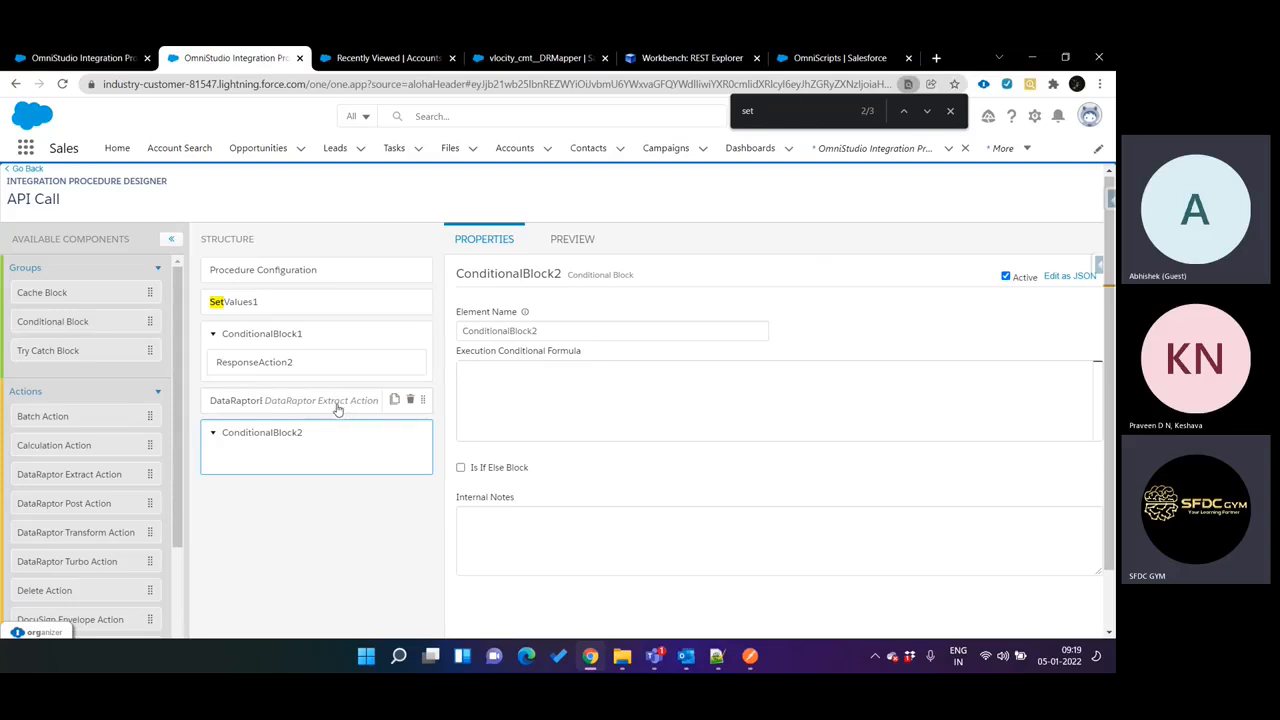
Examine AccountSearch's output mappings, place its browser tab beside the API Call procedure's tab, and return to the extract action's properties.
click(338, 408)
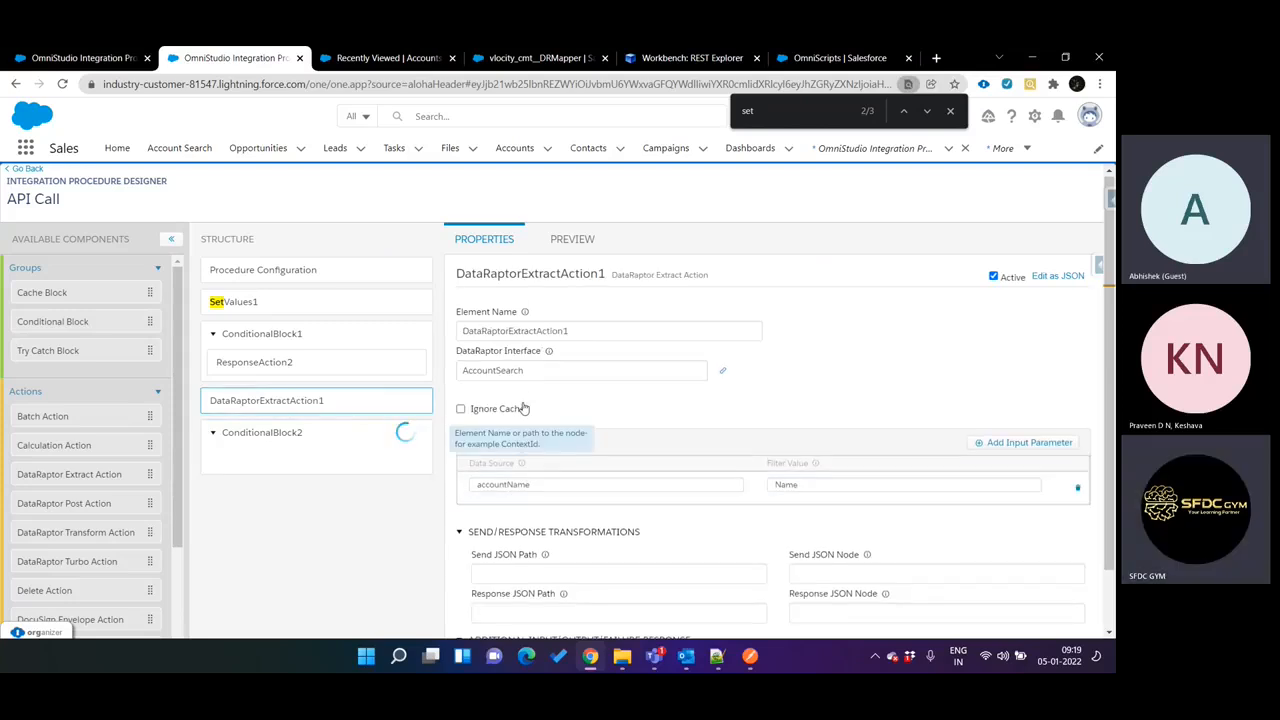
key(ctrl+Tab)
key(ctrl+Tab)
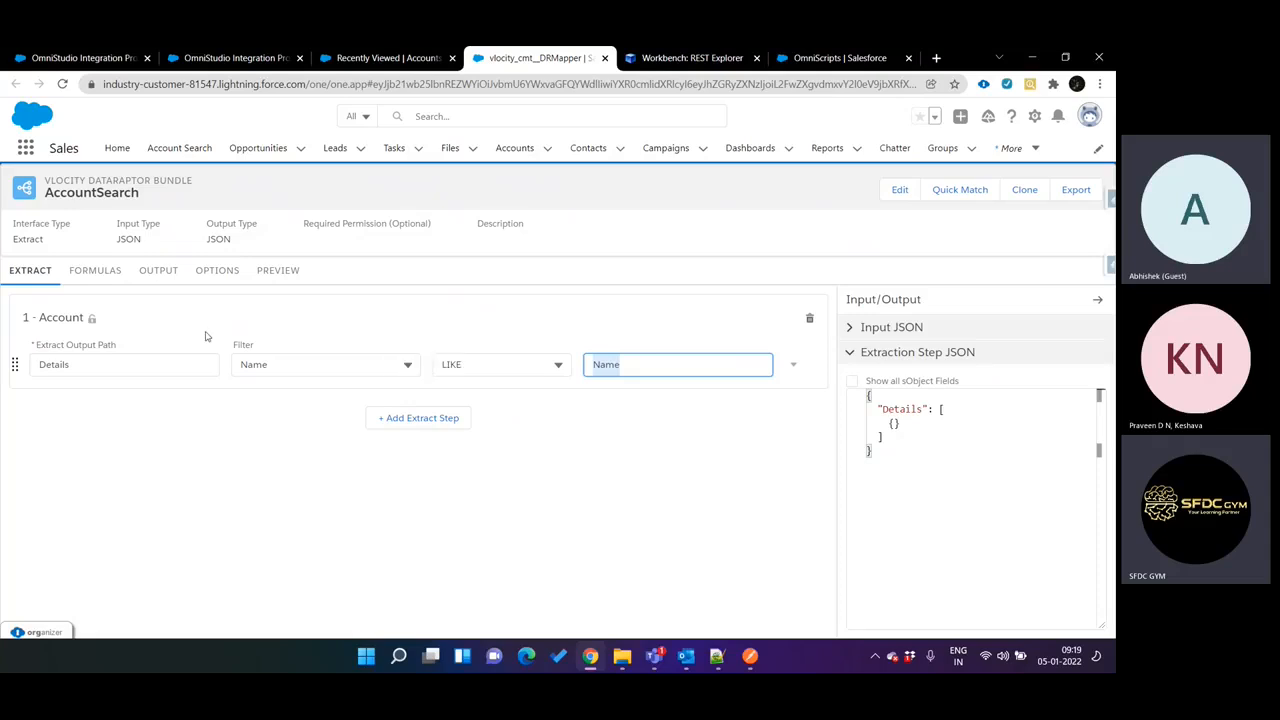
click(152, 273)
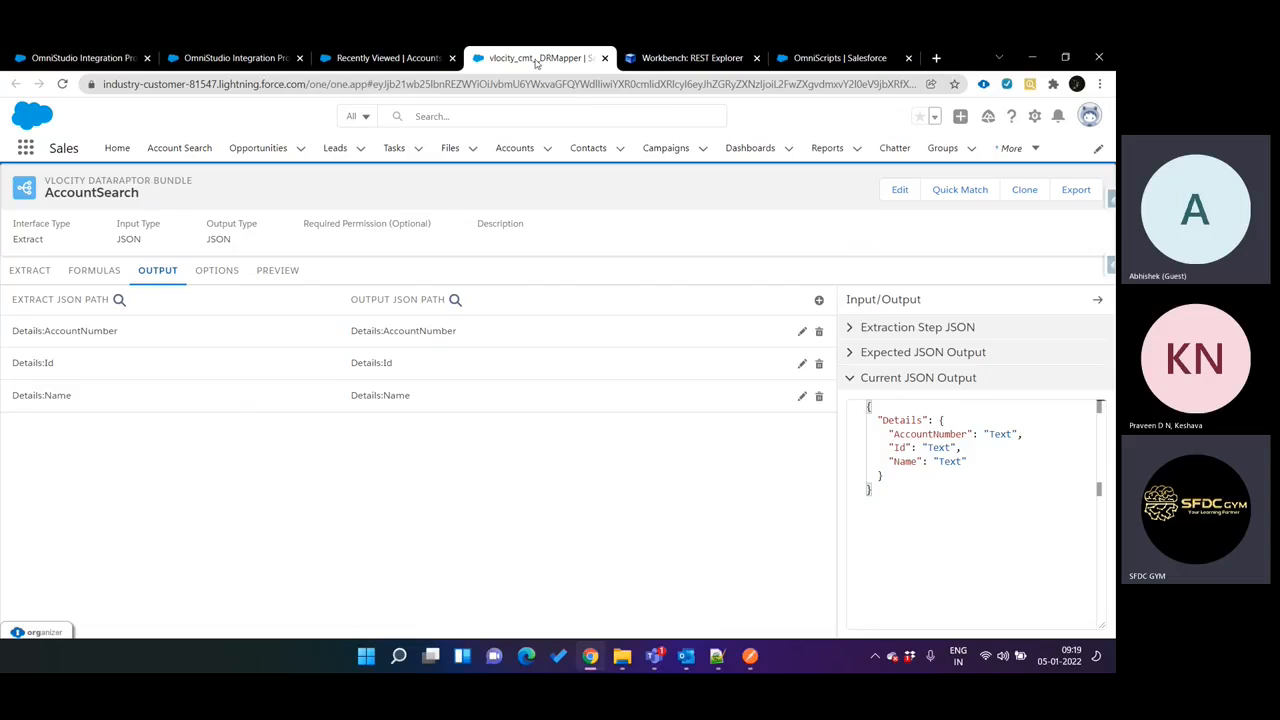
key(ctrl+shift+Tab)
key(ctrl+shift+Tab)
drag(533, 63, 396, 63)
key(ctrl+shift+Tab)
click(299, 456)
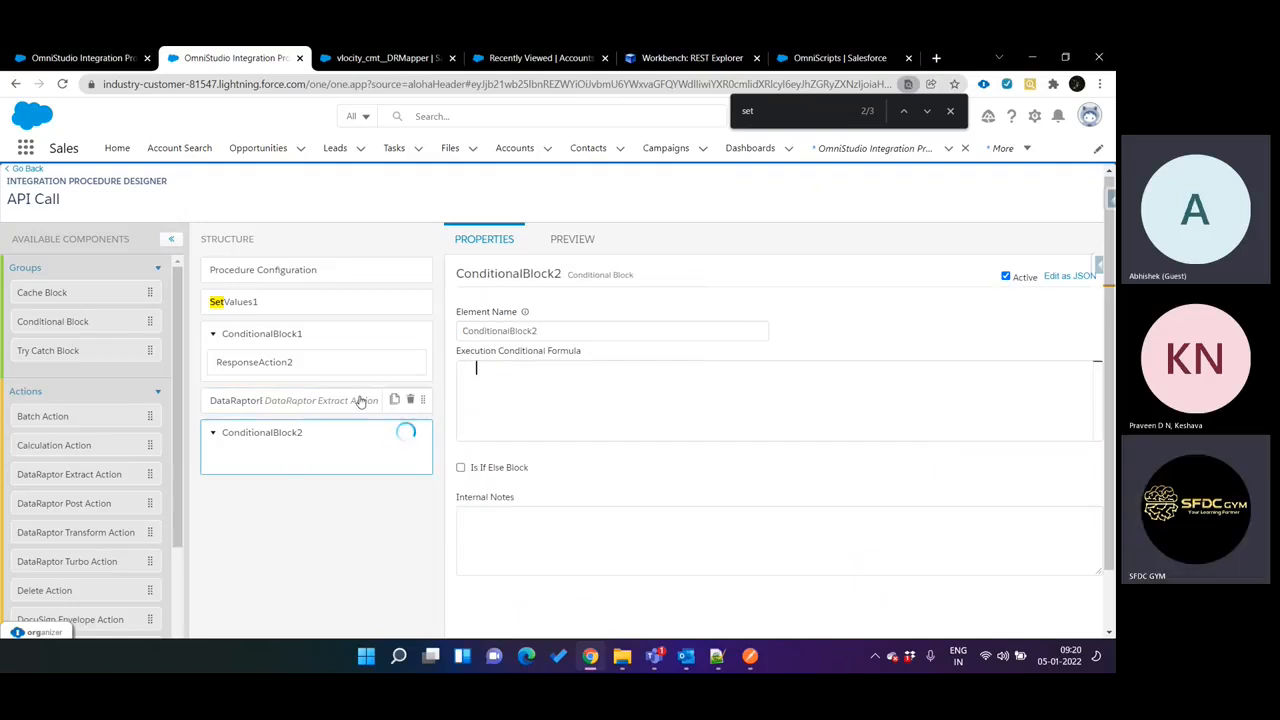
click(307, 403)
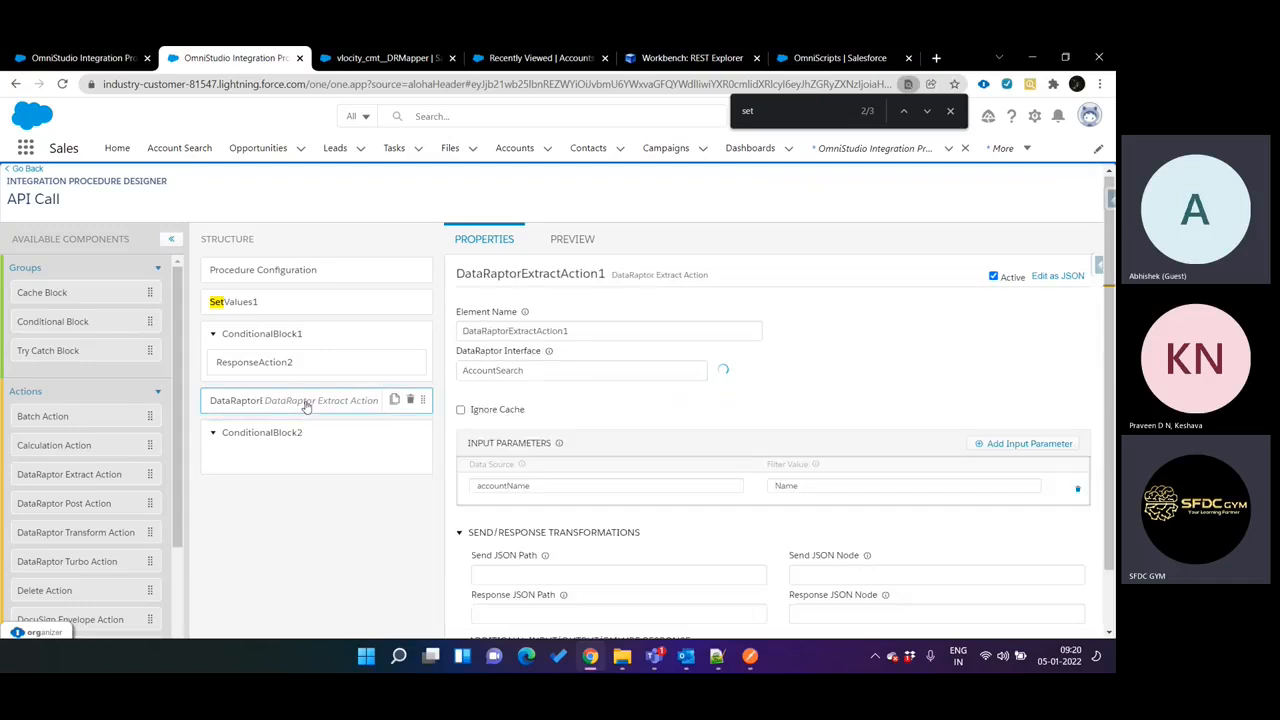
Copy the element name of the DataRaptor extract action in the API Call procedure.
click(320, 451)
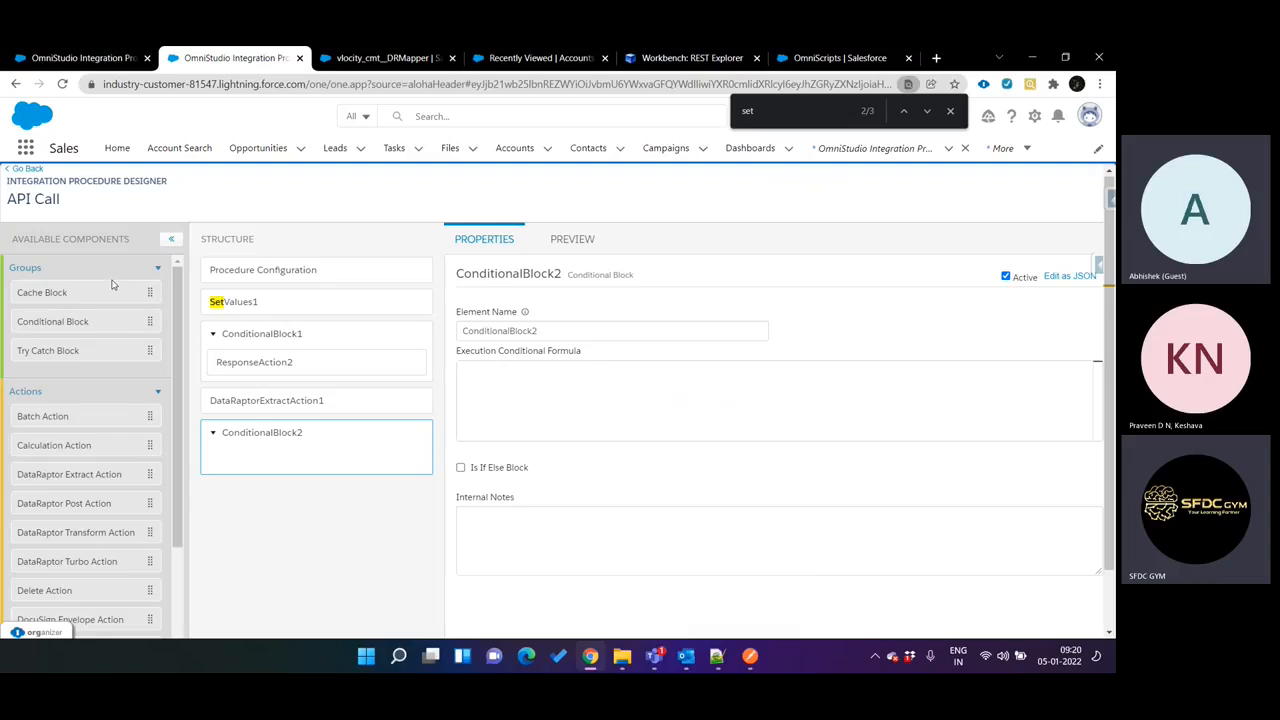
click(244, 405)
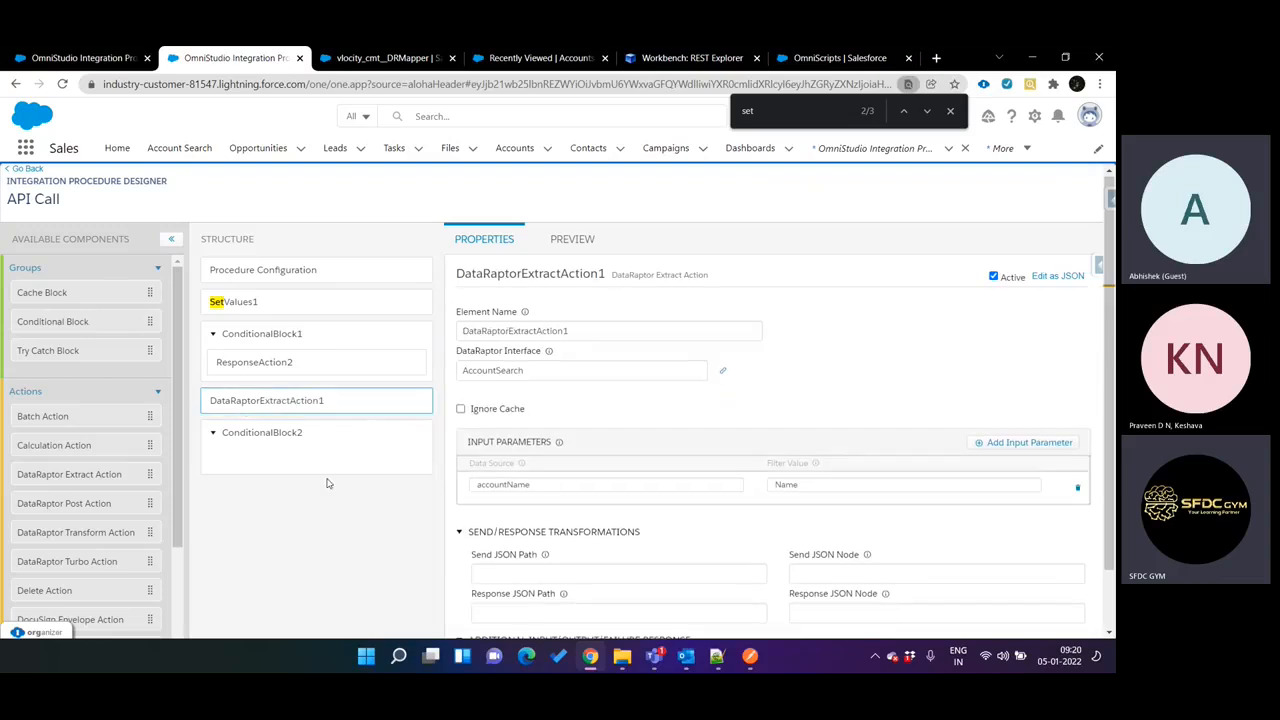
double_click(577, 331)
key(ctrl+c)
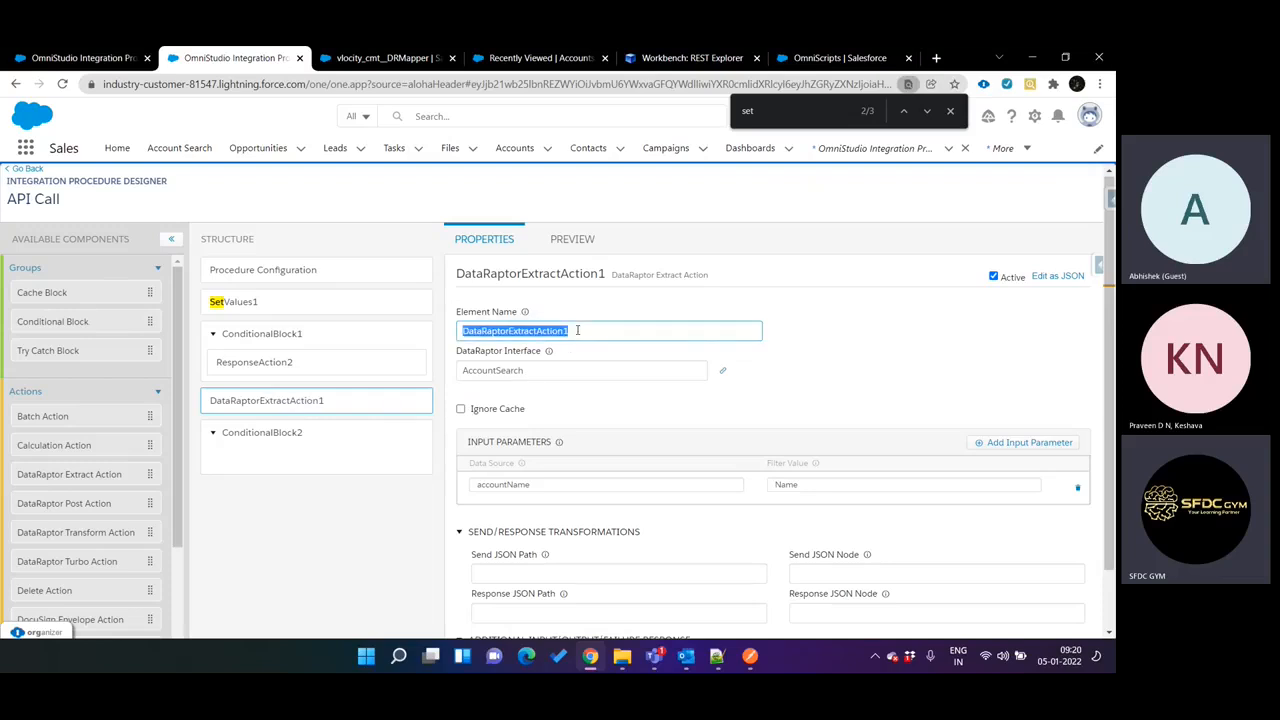
Set ConditionalBlock2's execution conditional formula to !ISBLANK(%DataRaptorExtractAction1%), using the copied element name.
click(317, 453)
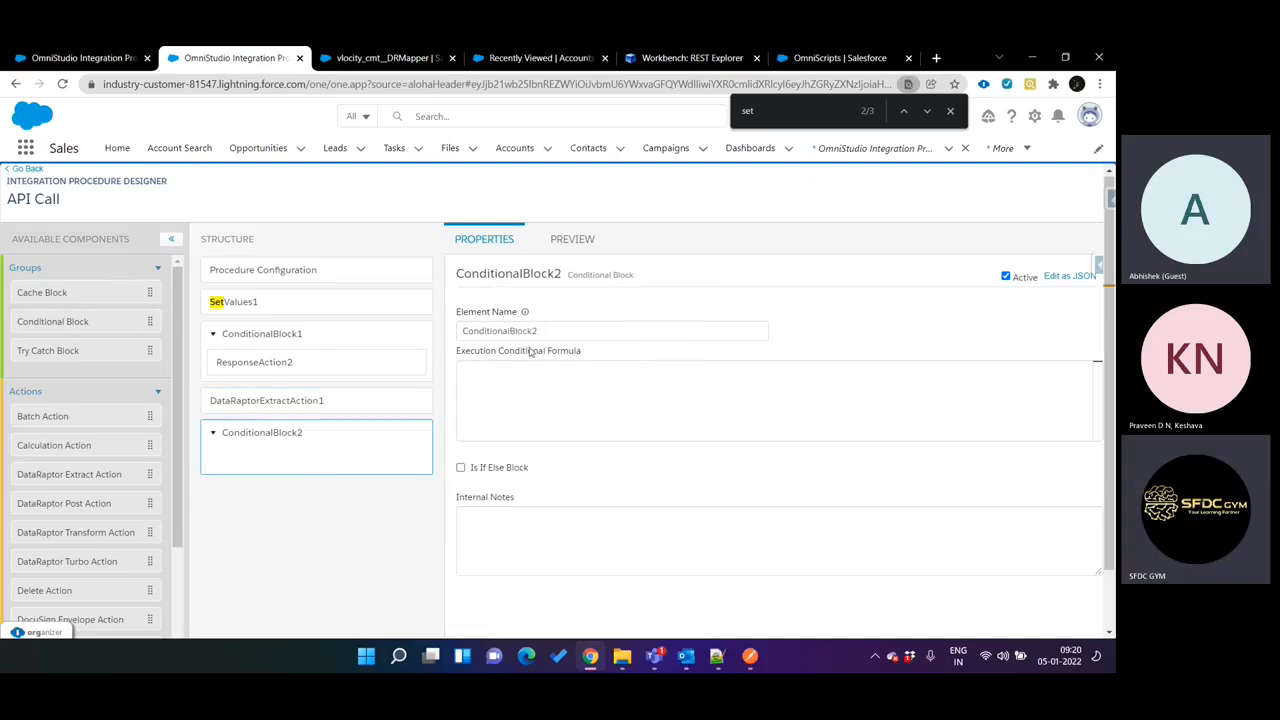
text(!ISBLANK(${1:condition}))
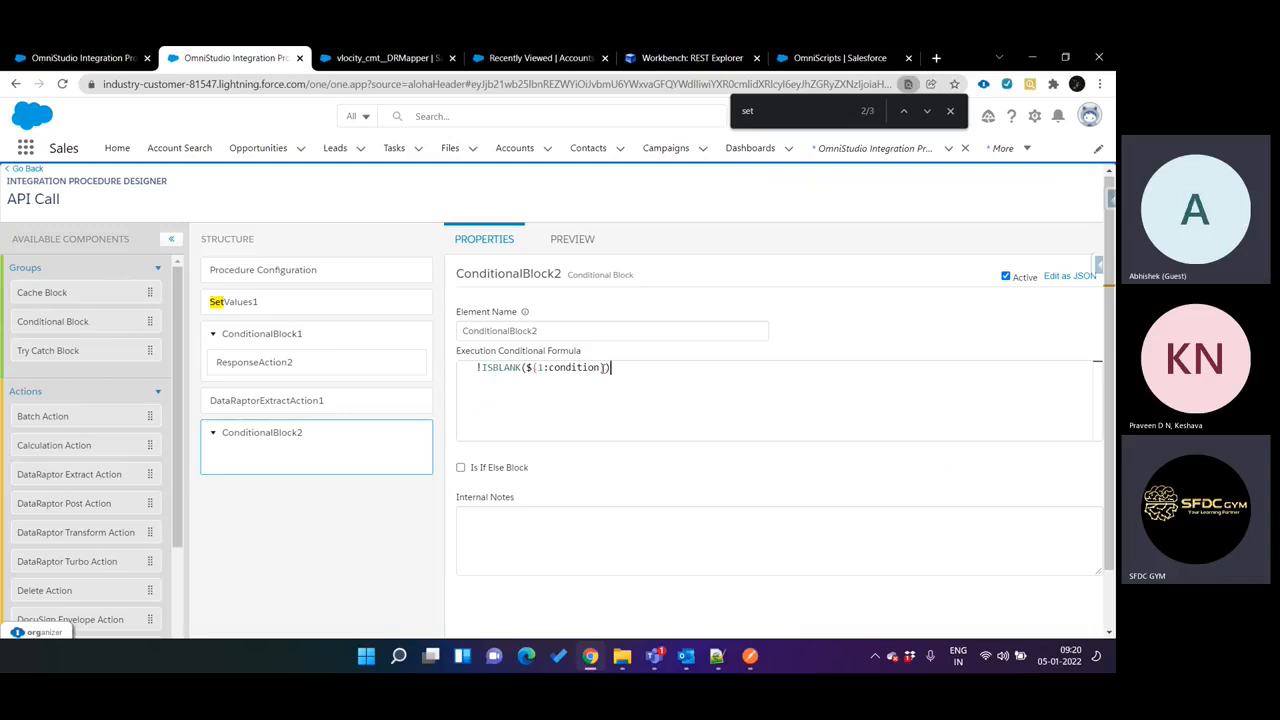
key(BackSpace)
key(BackSpace)
key(BackSpace)
key(BackSpace)
key(BackSpace)
key(BackSpace)
key(BackSpace)
key(BackSpace)
key(BackSpace)
key(BackSpace)
key(BackSpace)
key(BackSpace)
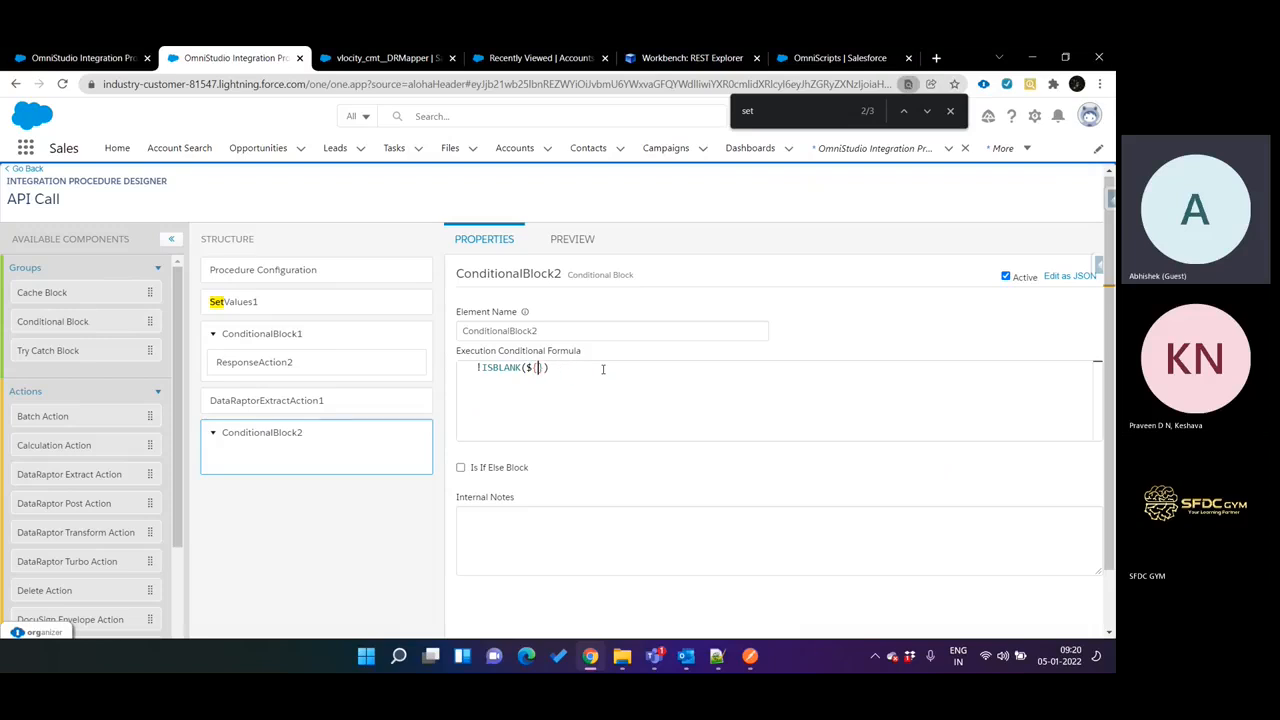
key(BackSpace)
text(%%)
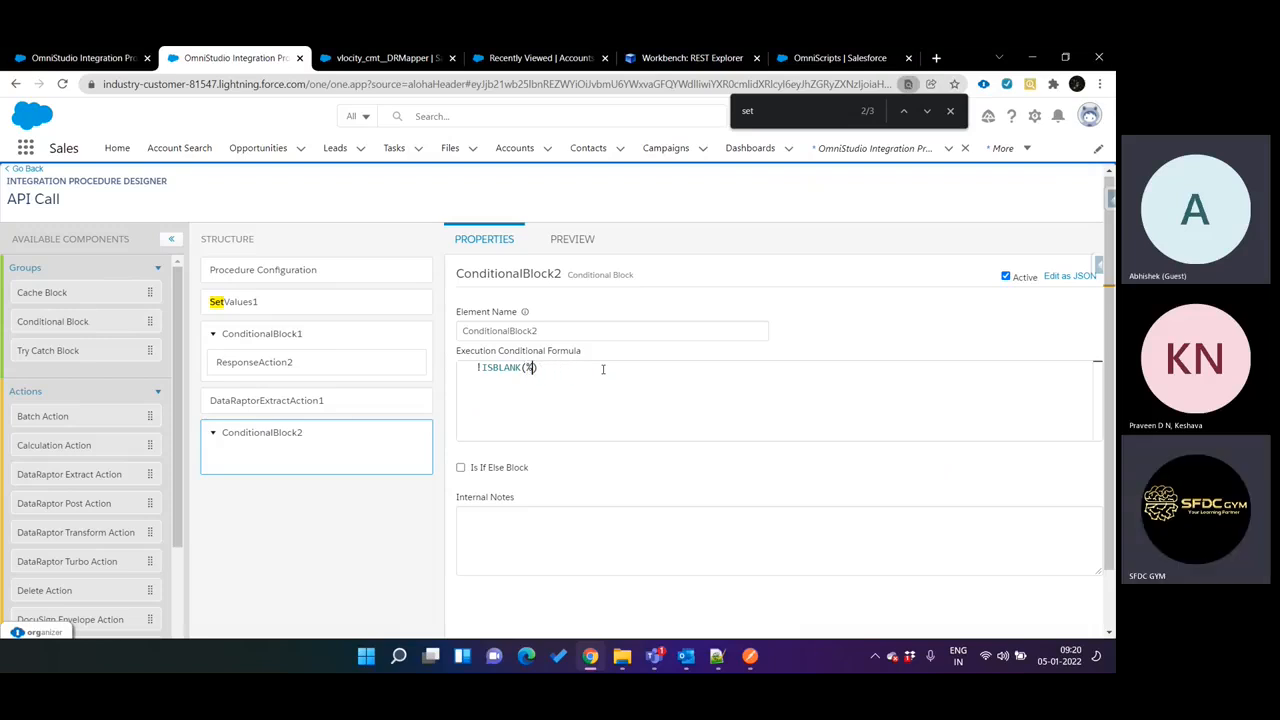
key(Left)
key(ctrl+v)
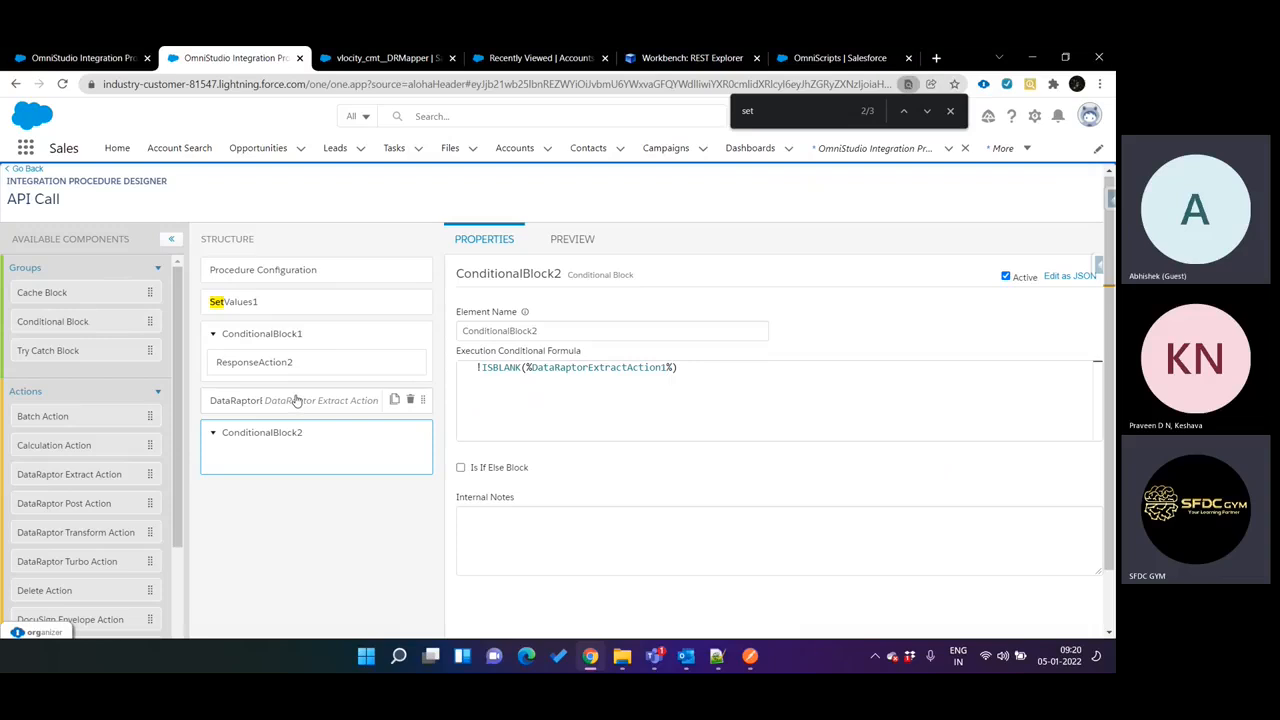
Copy the Details node name from AccountSearch's current JSON output and append it as :Details: after DataRaptorExtractAction1 in ConditionalBlock2's formula.
key(ctrl+Tab)
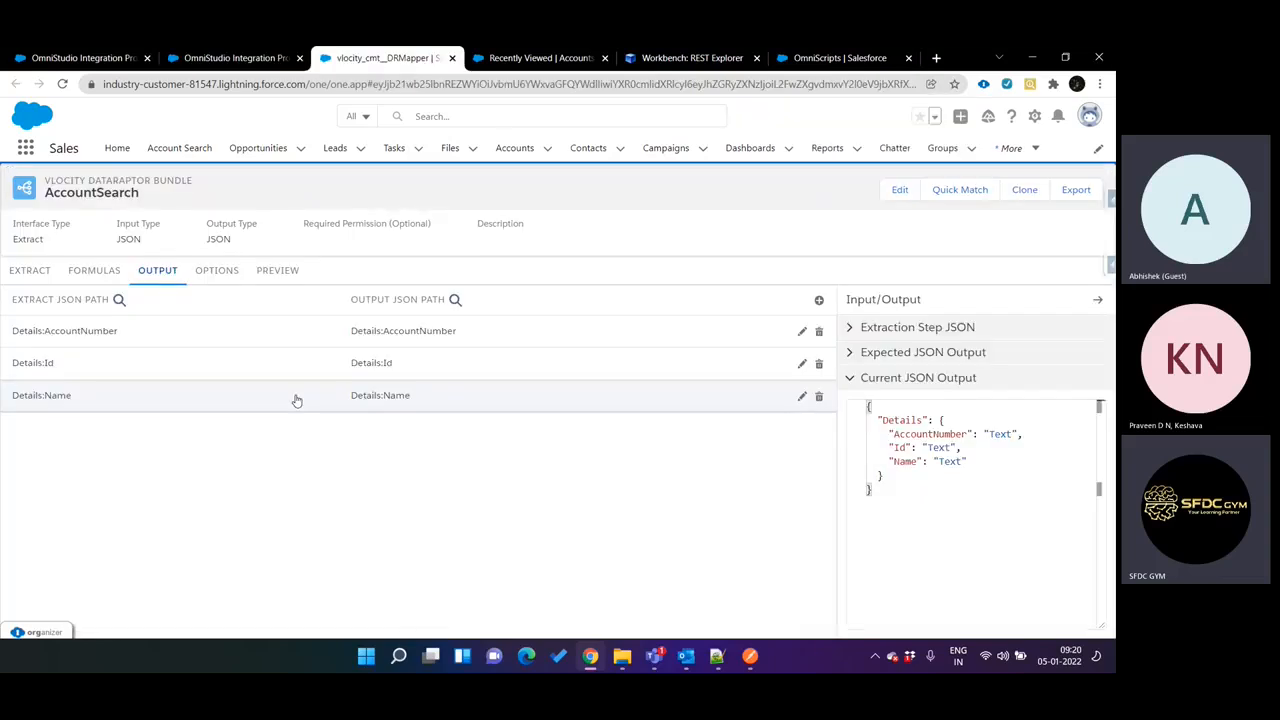
double_click(900, 420)
key(ctrl+c)
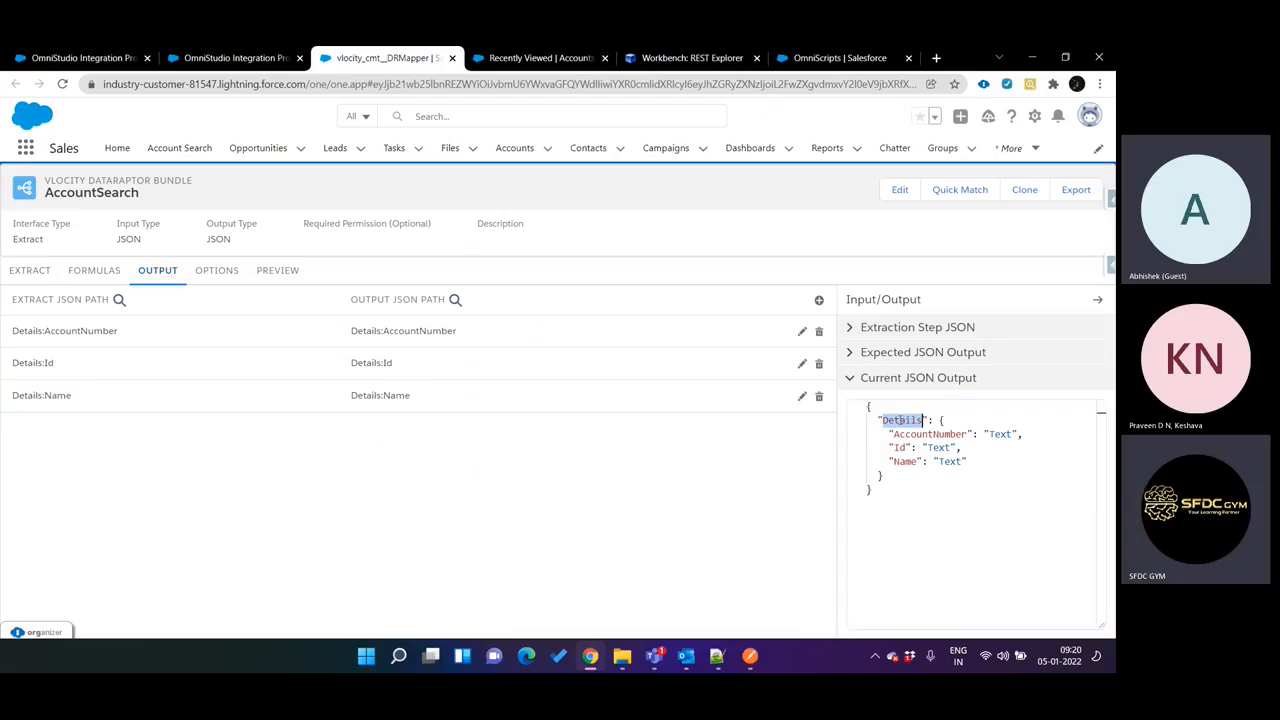
key(ctrl+shift+Tab)
click(672, 367)
key(ctrl+v)
Copy the Id key from AccountSearch's JSON output and complete ConditionalBlock2's formula as !ISBLANK(%DataRaptorExtractAction1:Details:Id%).
key(ctrl+Tab)
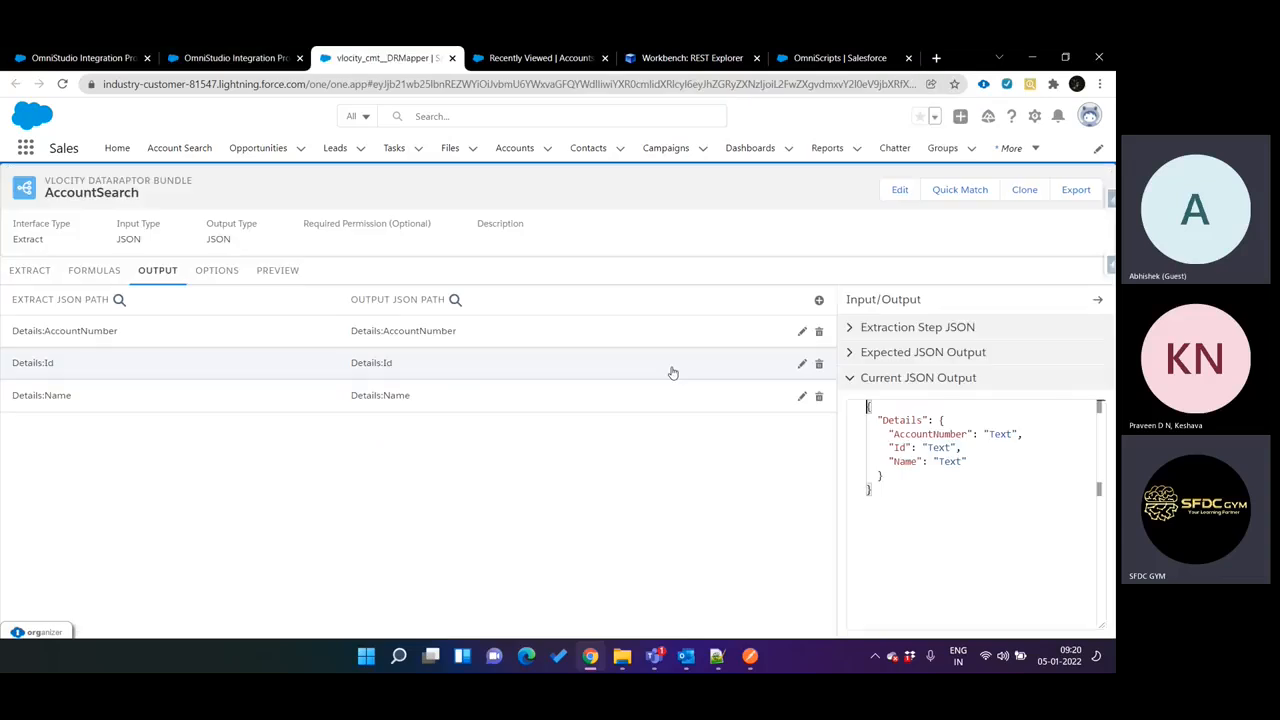
double_click(900, 447)
key(ctrl+c)
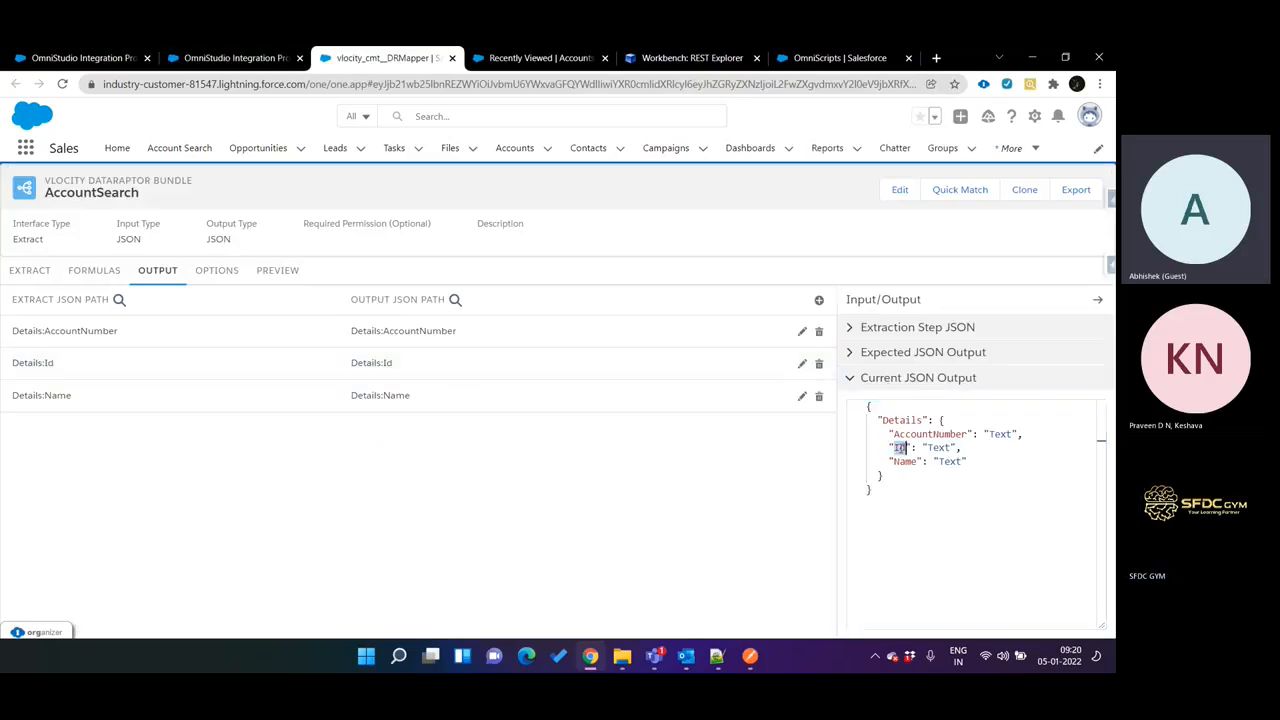
key(ctrl+shift+Tab)
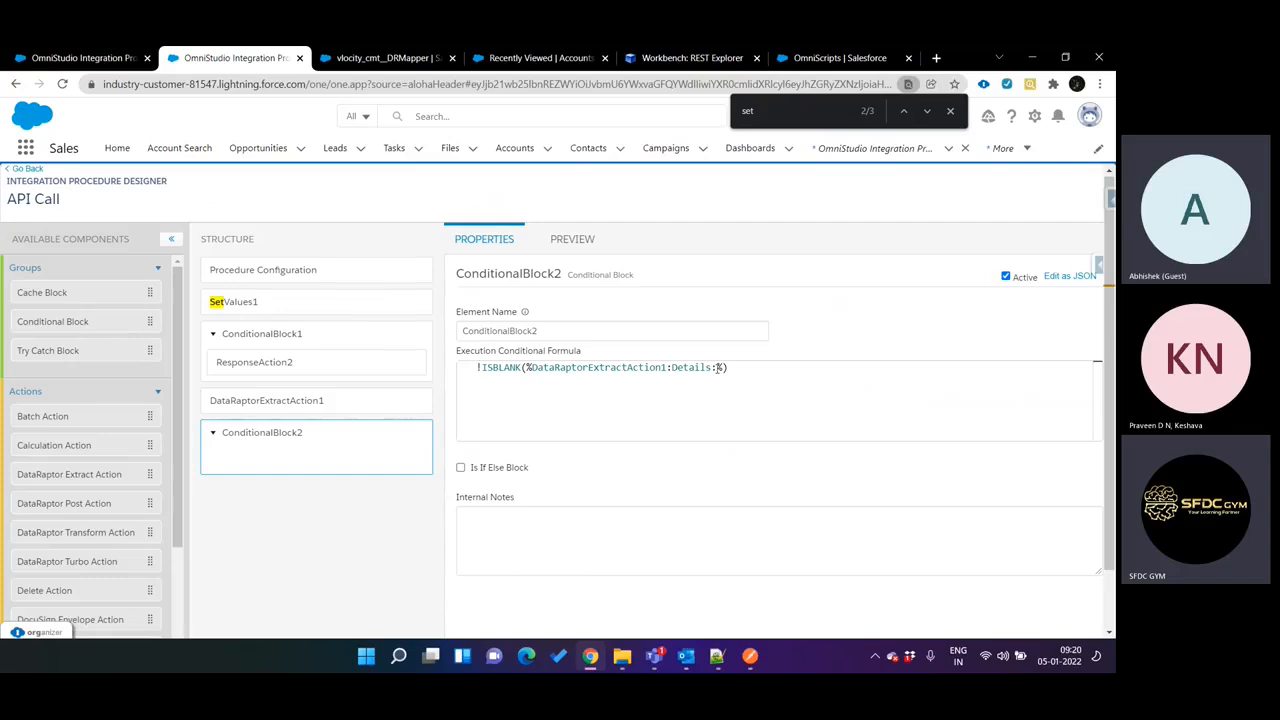
click(717, 367)
key(ctrl+v)
double_click(603, 367)
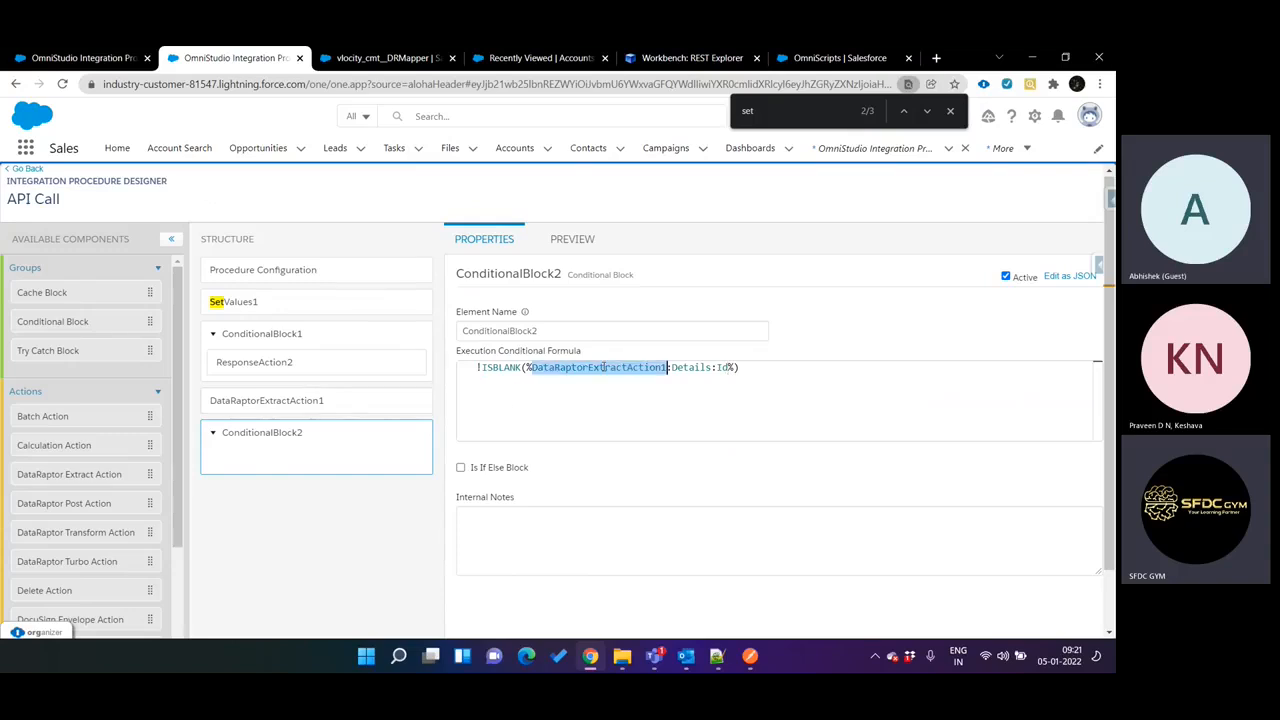
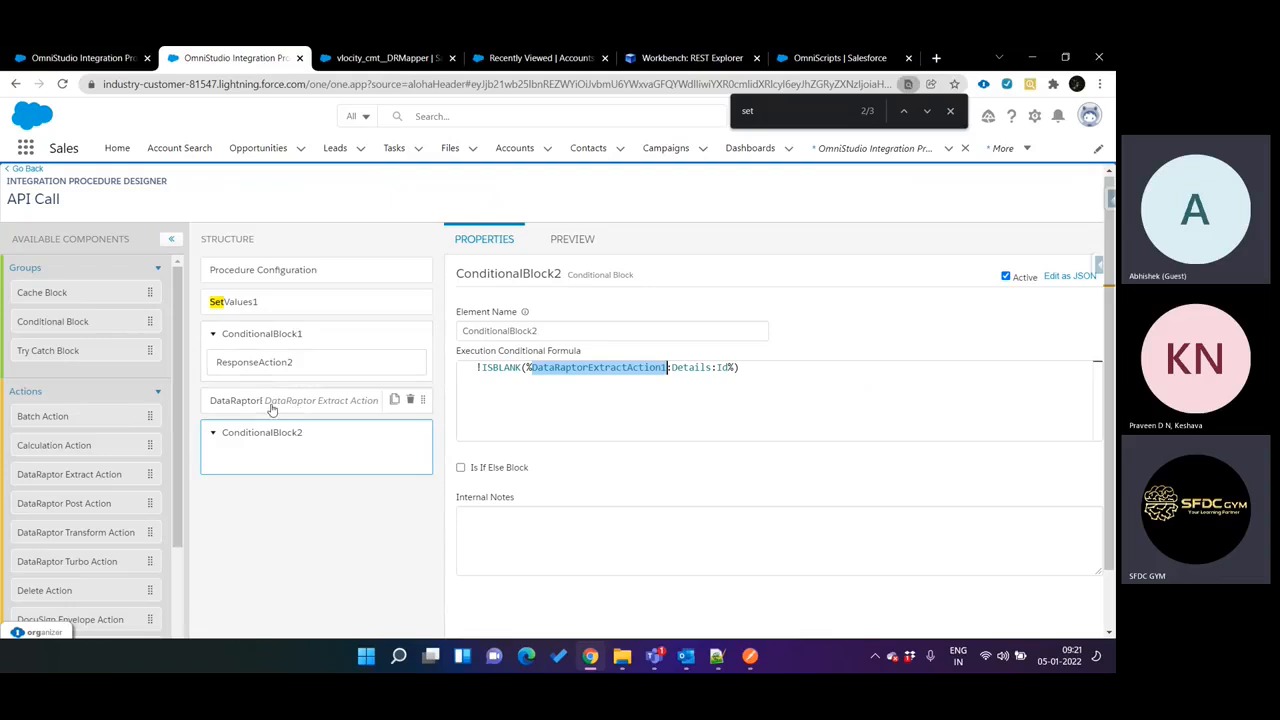
Add a Response Action inside ConditionalBlock2 of the API Call procedure.
click(311, 402)
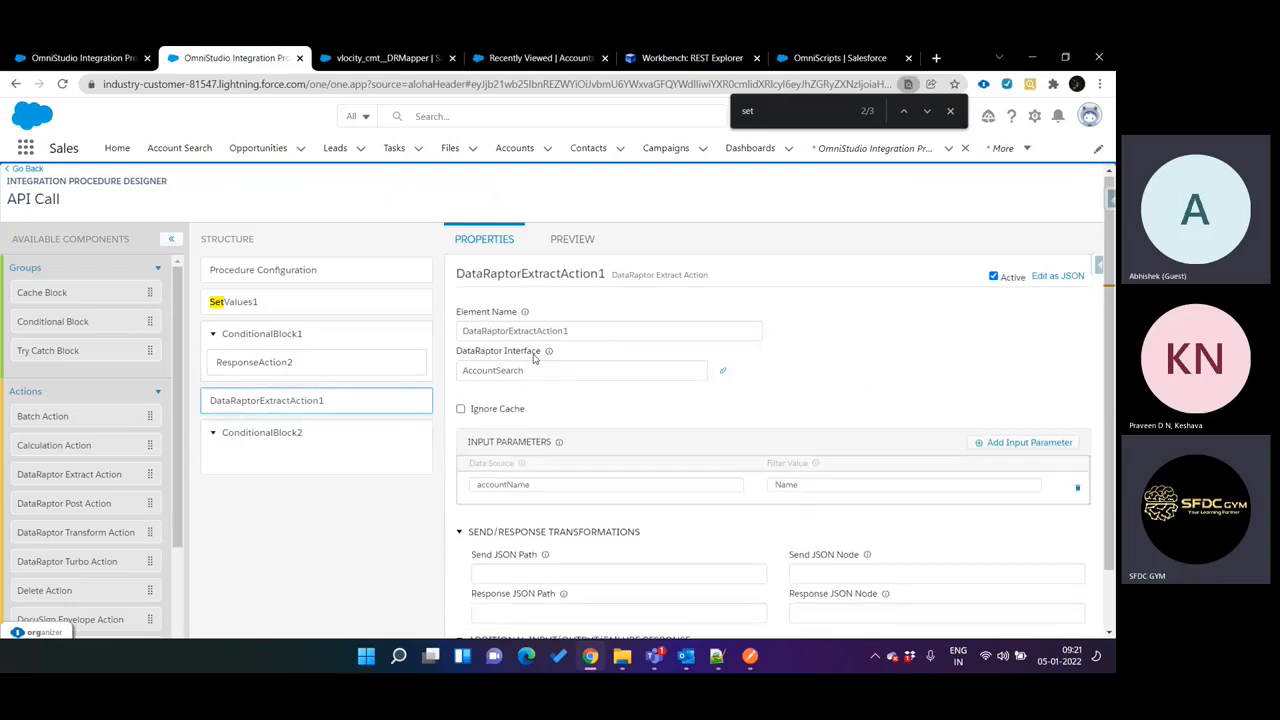
click(345, 452)
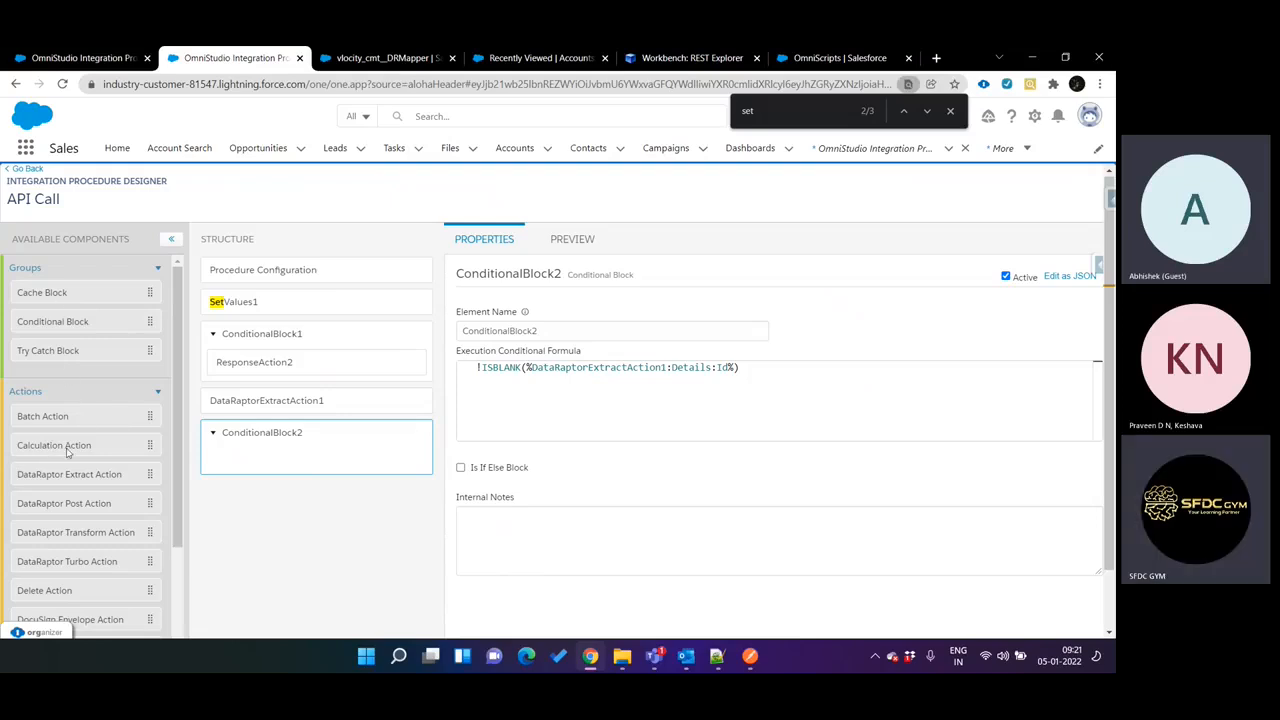
scroll(70, 455, down, 3)
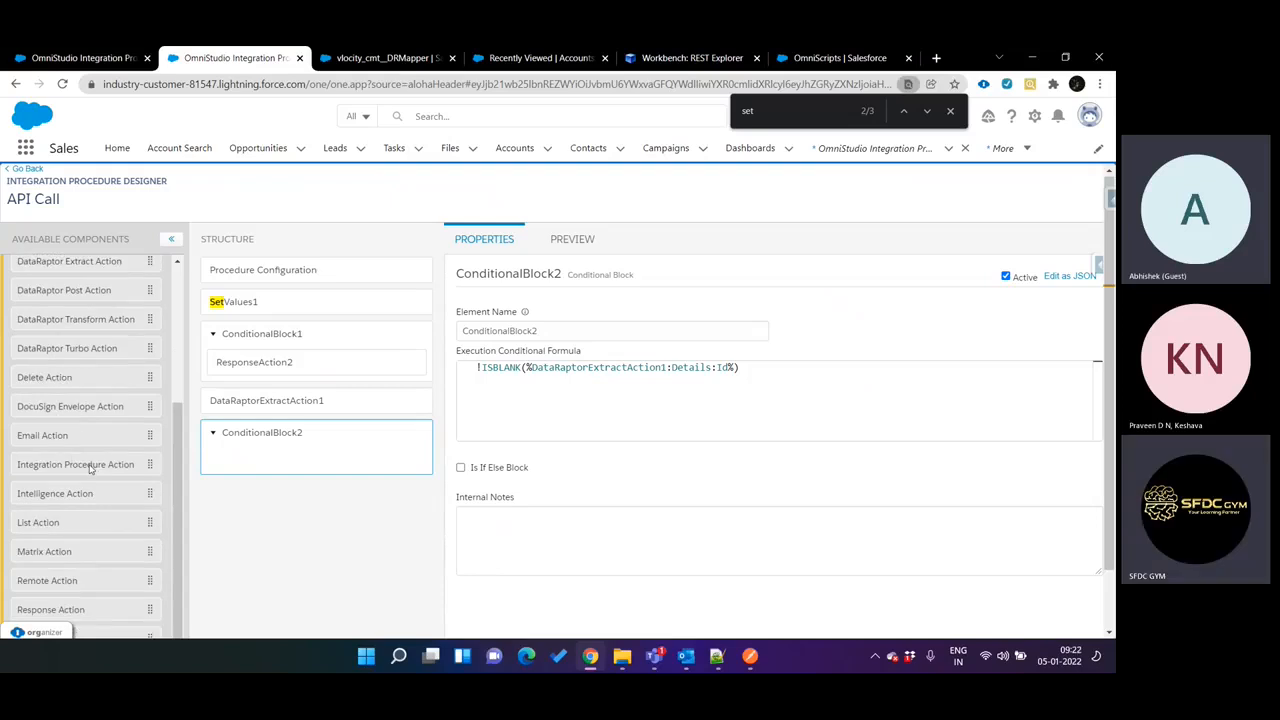
scroll(90, 468, down, 1)
drag(85, 540, 297, 389)
click(297, 391)
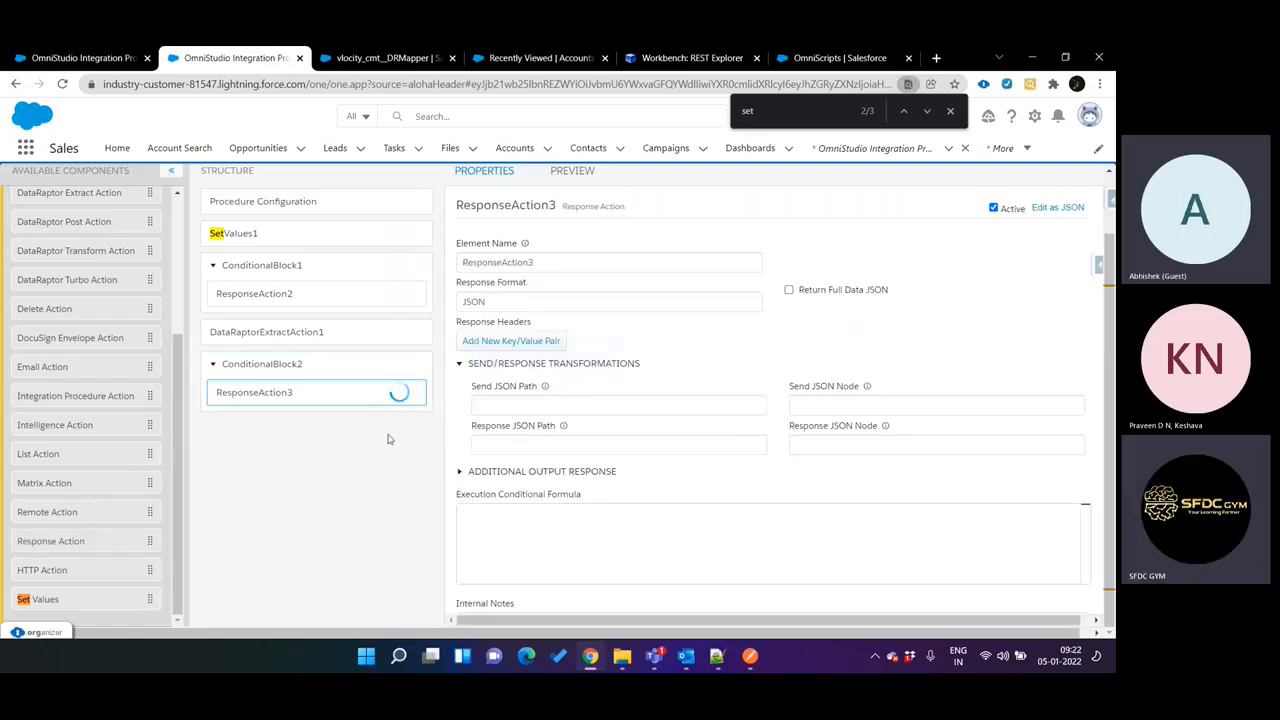
Make ResponseAction3 return only additional output and add the output pair status with the value success.
click(514, 470)
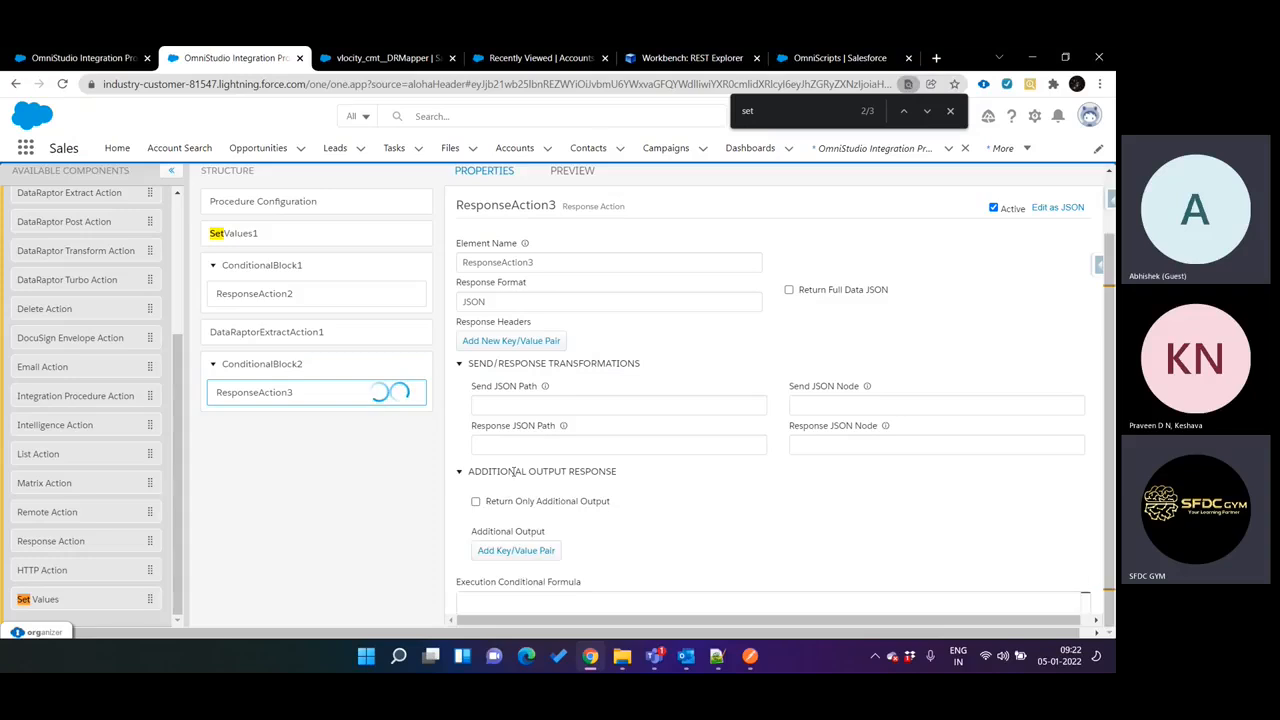
click(513, 504)
click(516, 551)
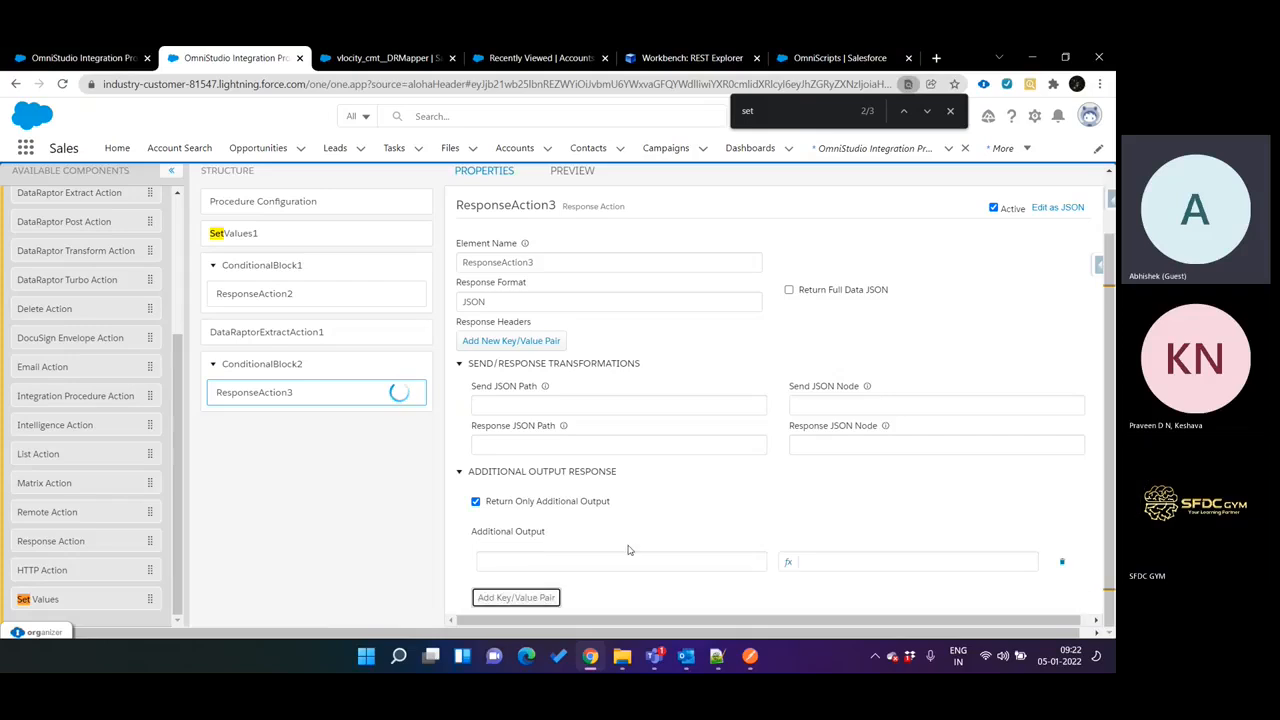
scroll(629, 549, down, 1)
click(568, 477)
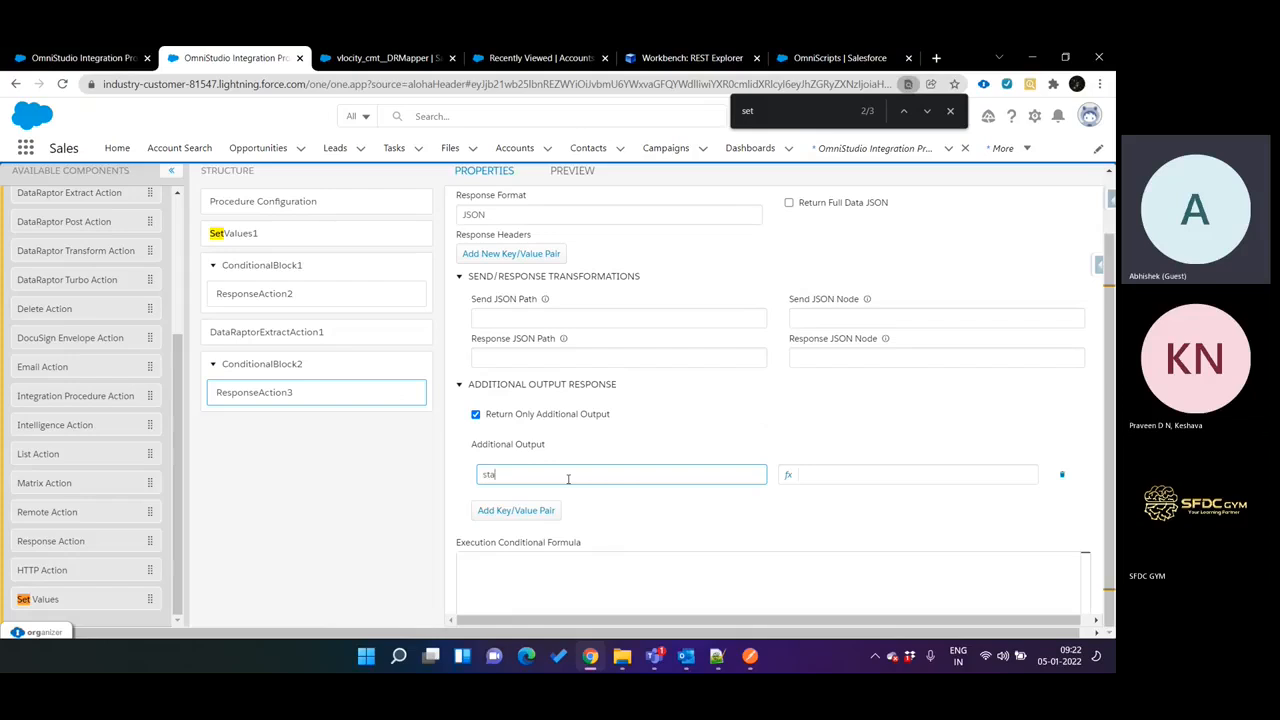
text(statu)
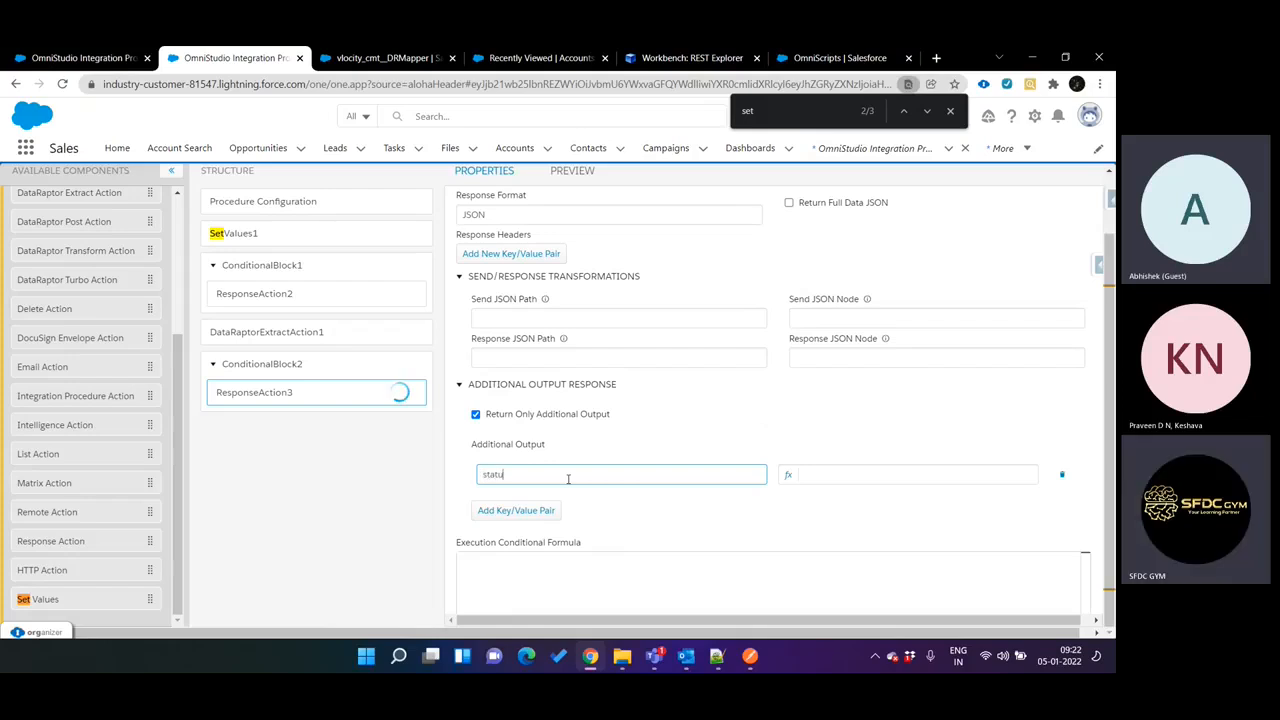
text(s)
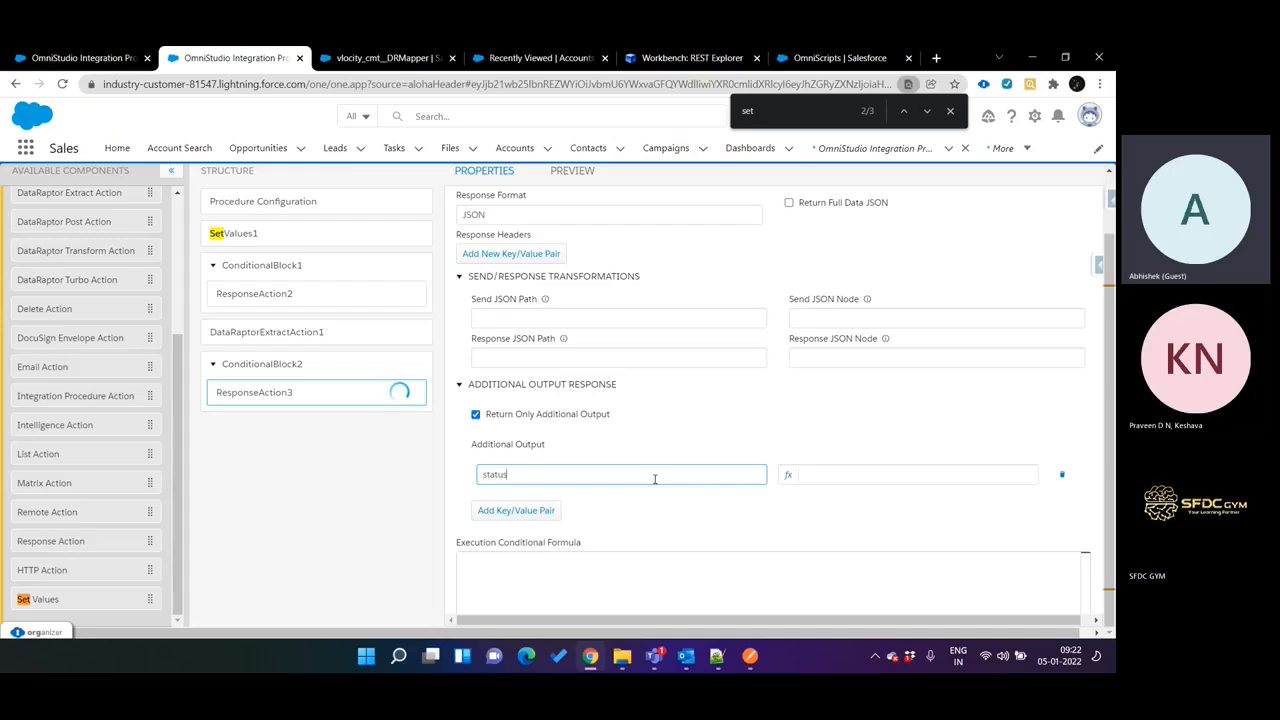
click(828, 473)
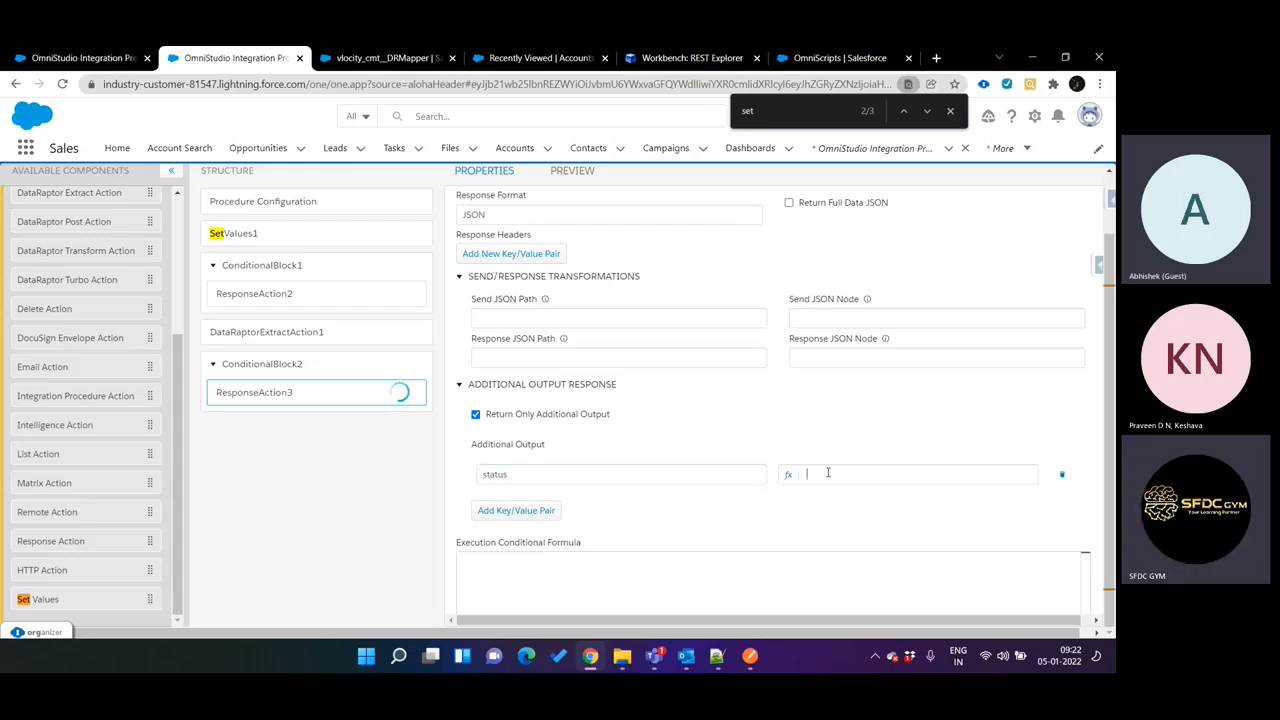
text(success)
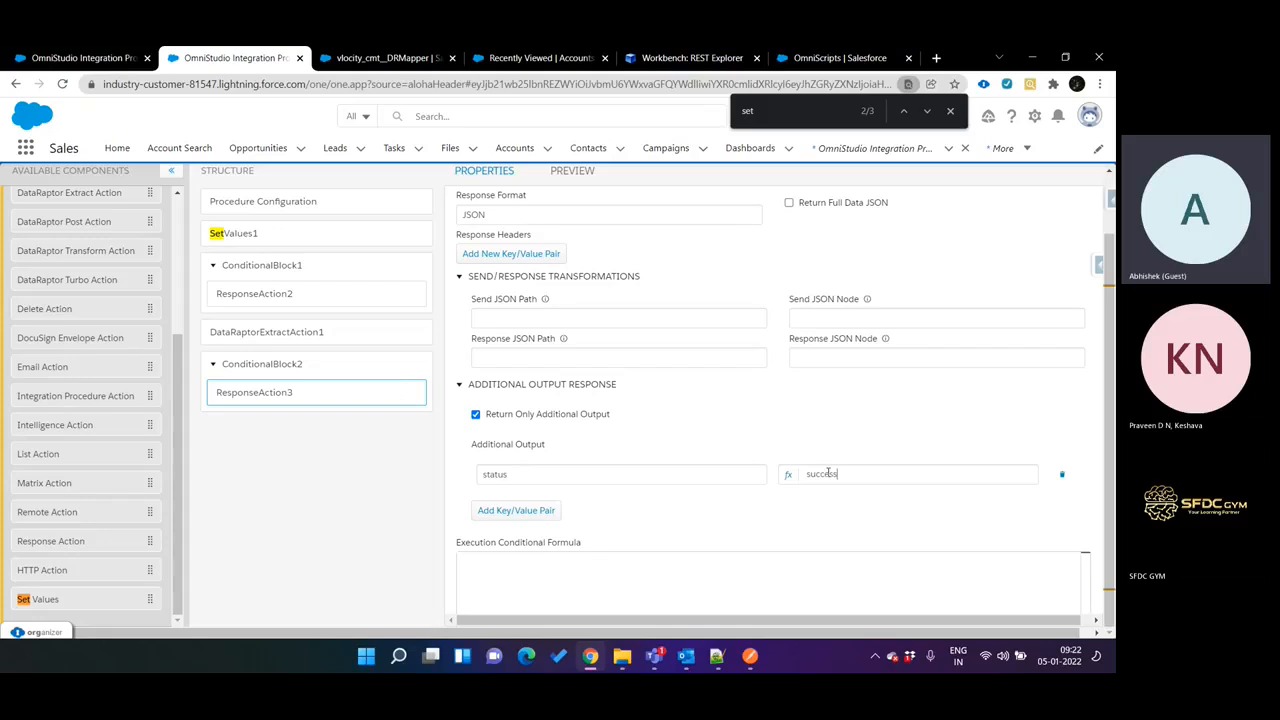
Try to add a second additional output pair keyed status to ResponseAction3, and re-enter success as the first pair's value.
click(515, 510)
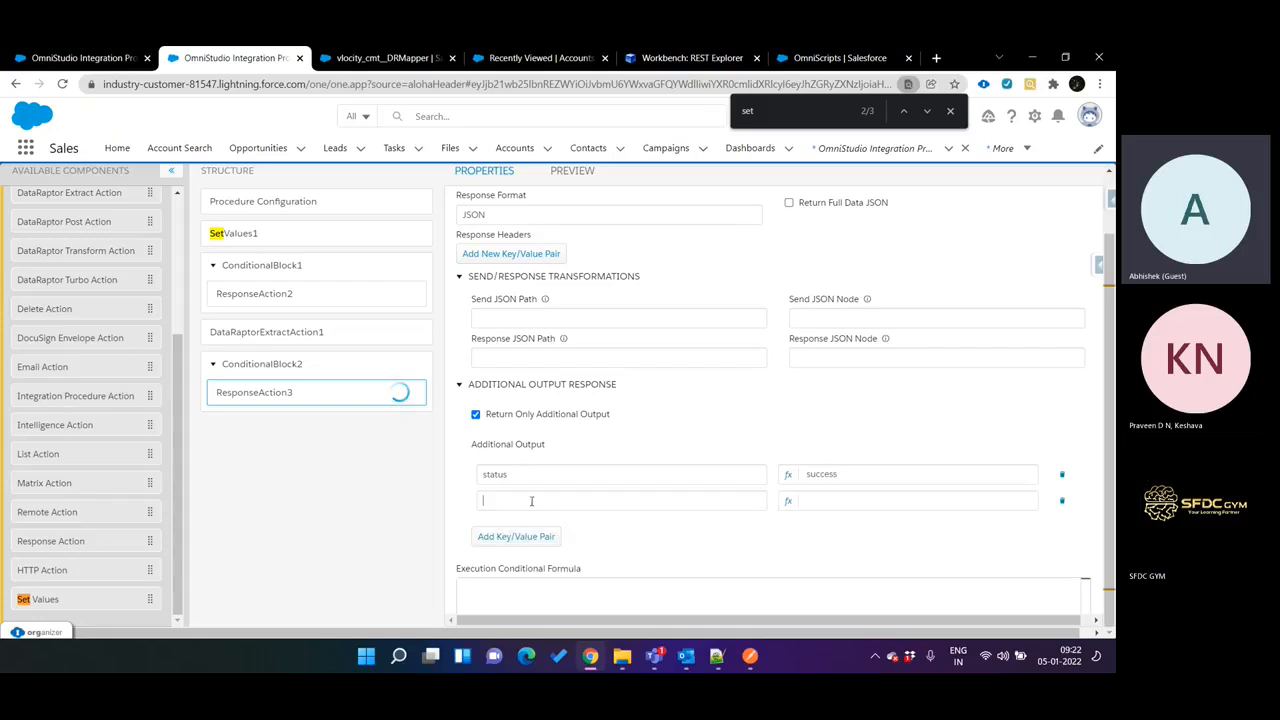
click(531, 501)
text(statu)
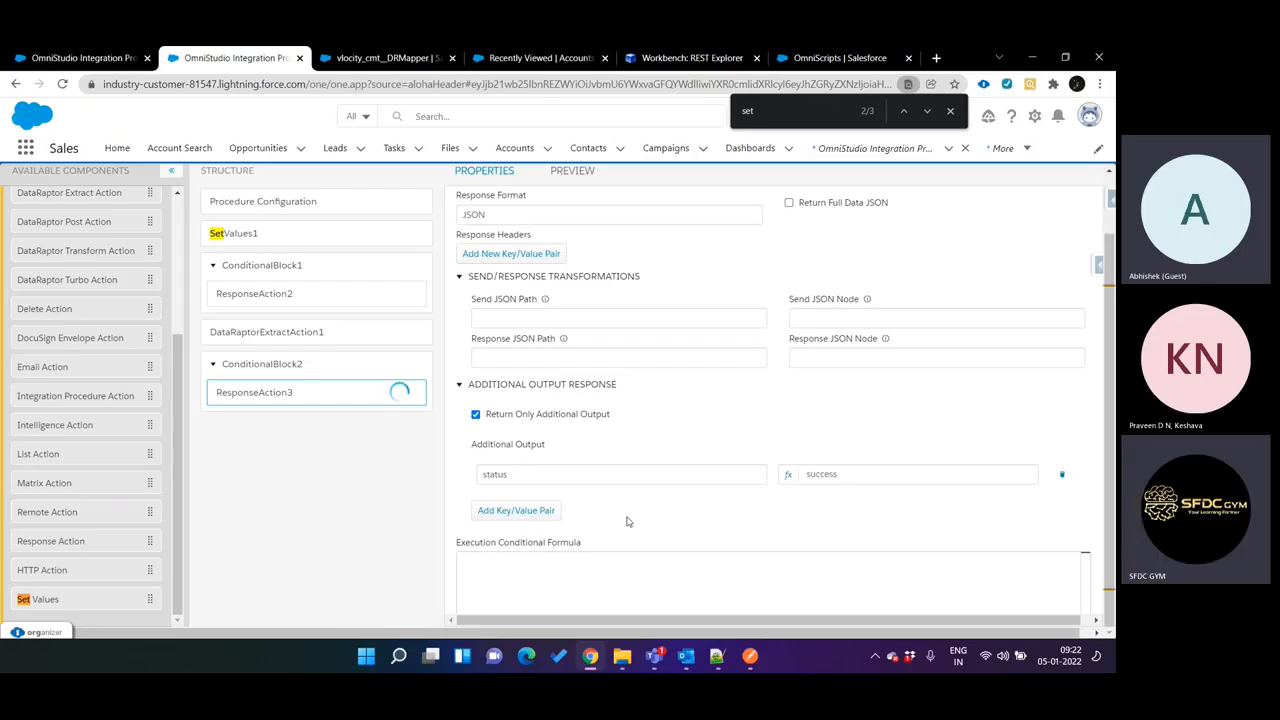
click(520, 510)
click(527, 501)
text(status)
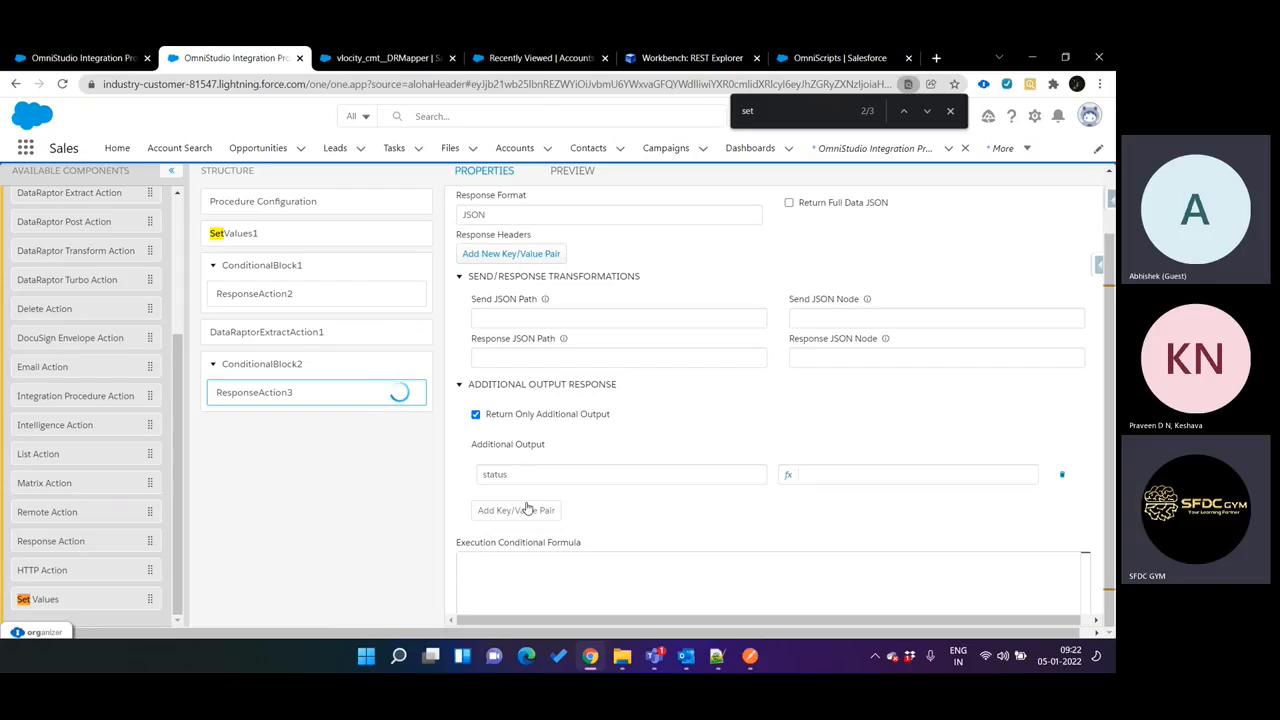
click(821, 476)
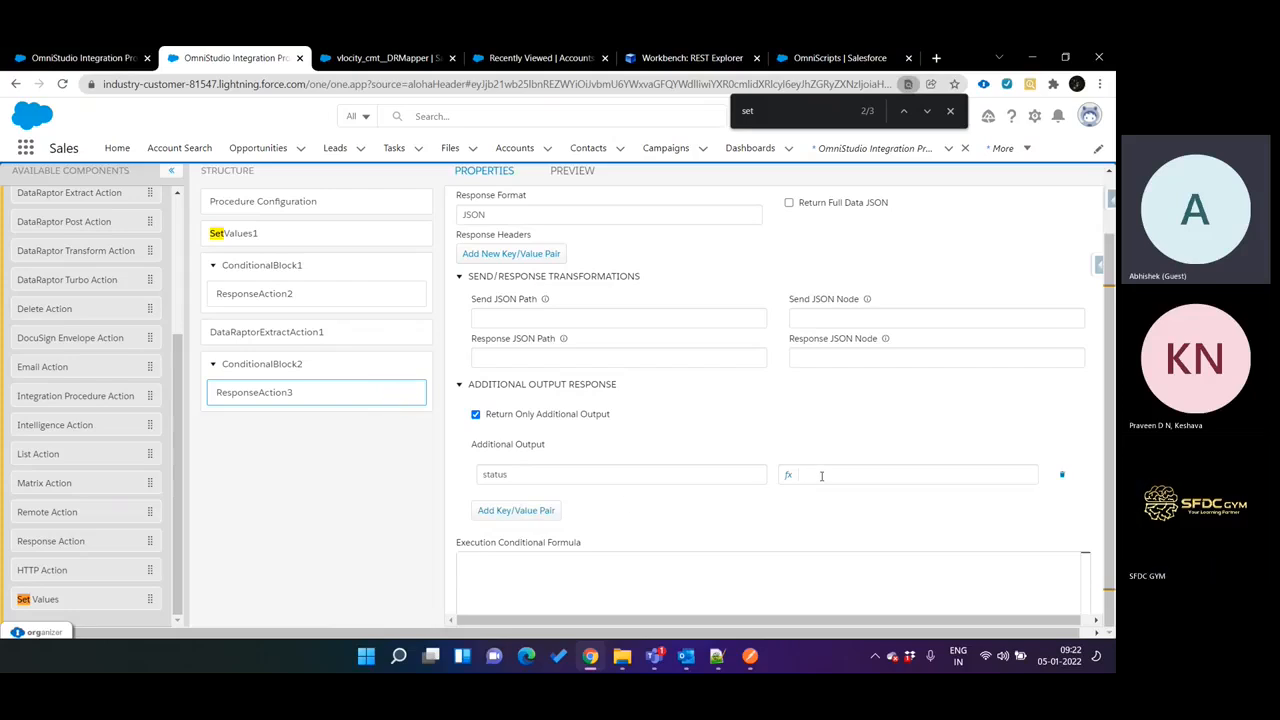
text(success)
Retry adding a second additional output pair to ResponseAction3 and restore the status value to success.
click(550, 511)
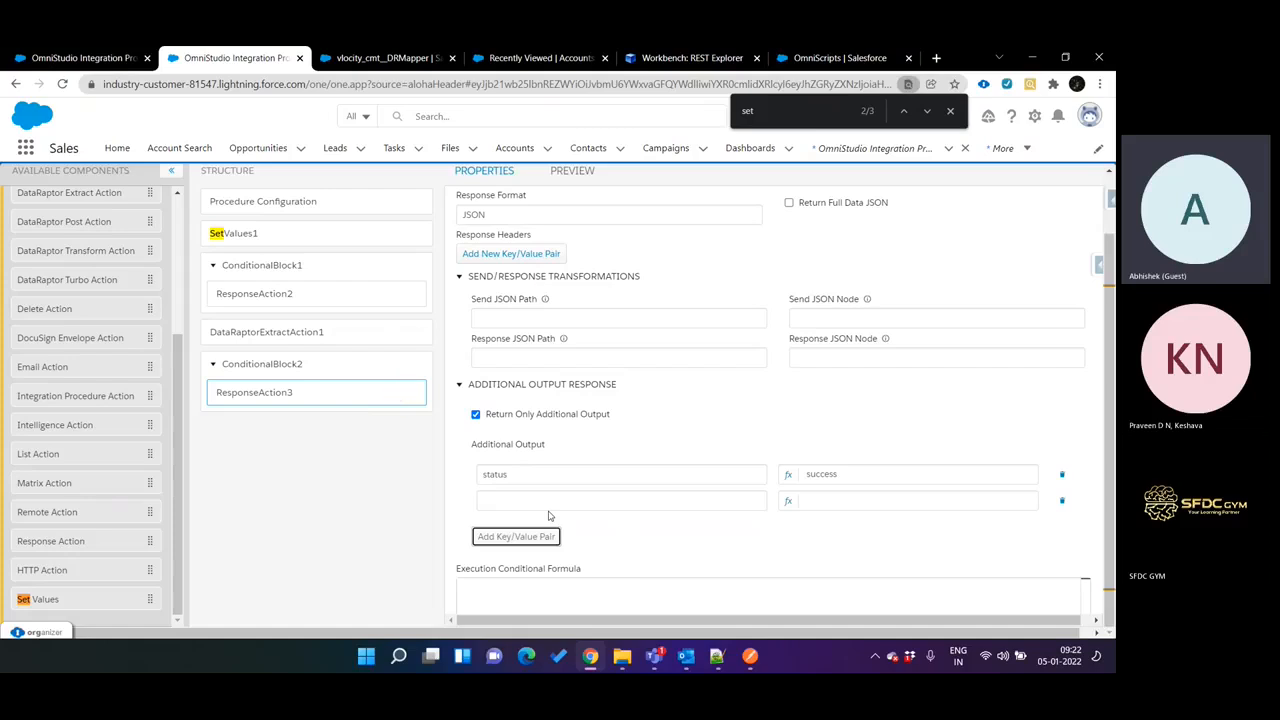
click(571, 503)
text(status)
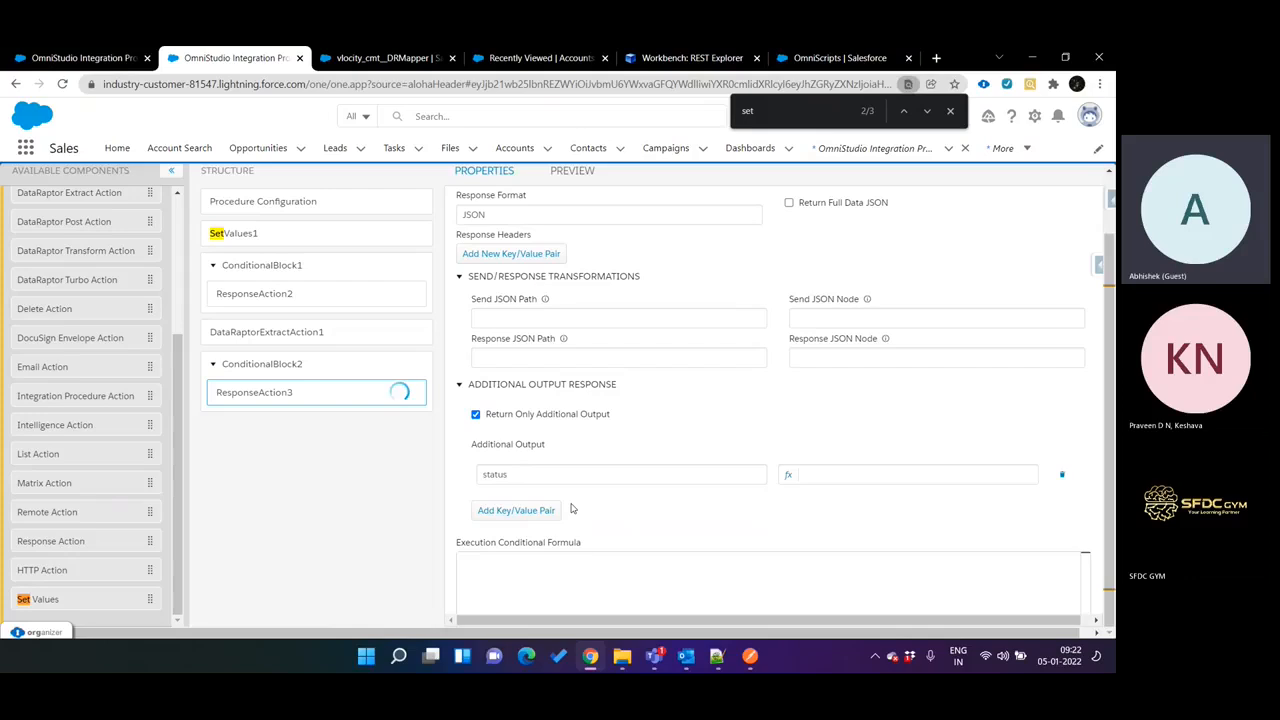
click(817, 477)
text(success)
Edit ResponseAction3 as JSON and duplicate the "status": "success" line twice inside additionalOutput, keeping the commas valid.
scroll(1010, 267, up, 2)
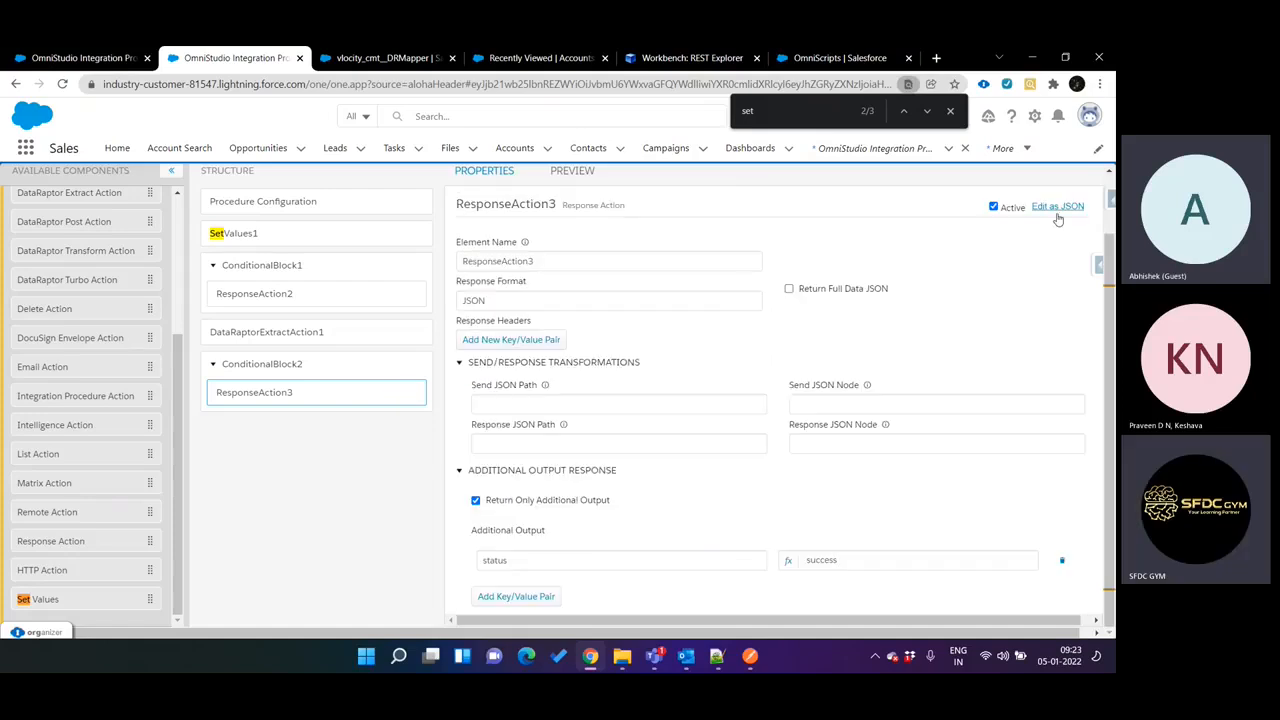
click(1058, 208)
scroll(762, 390, down, 1)
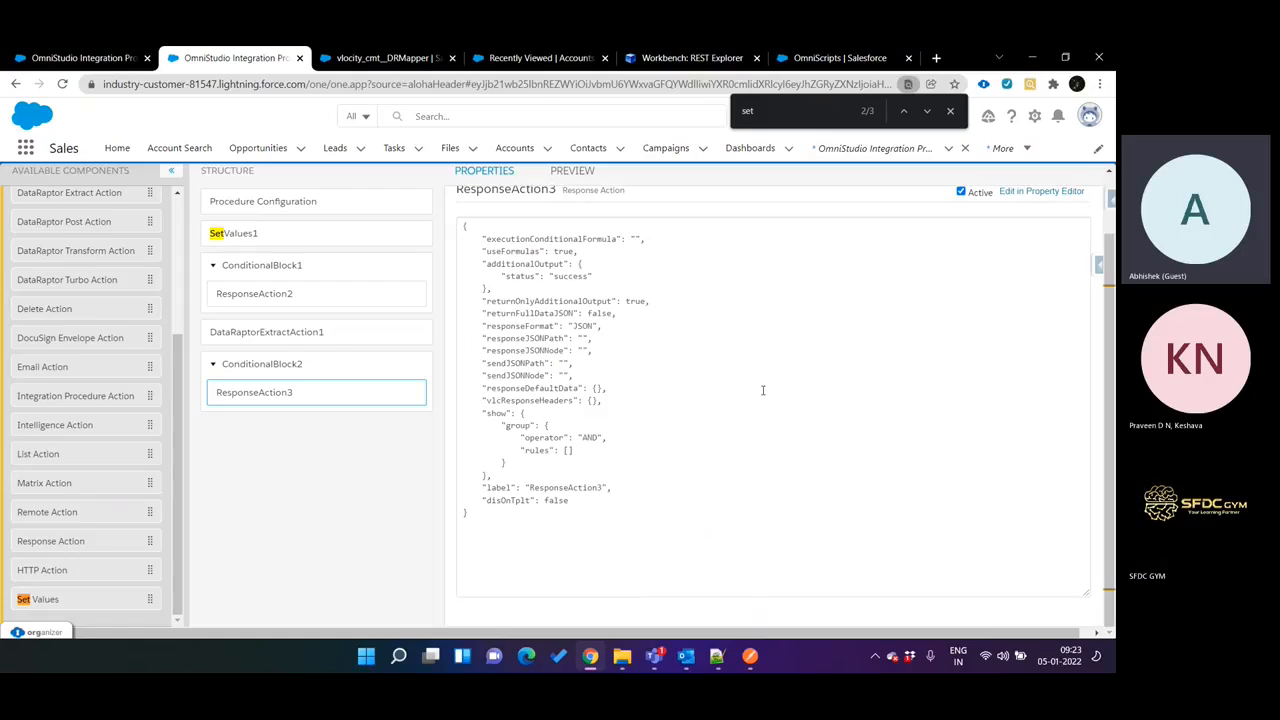
scroll(762, 390, up, 1)
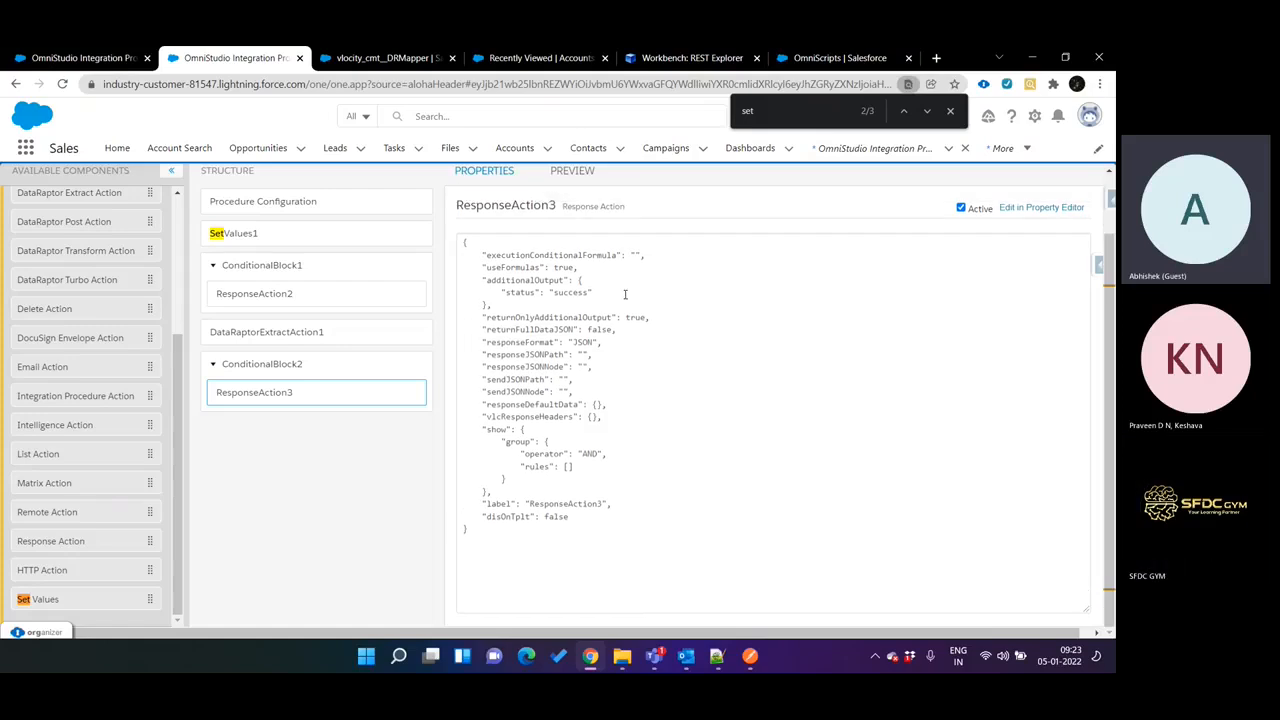
click(603, 289)
text(,)
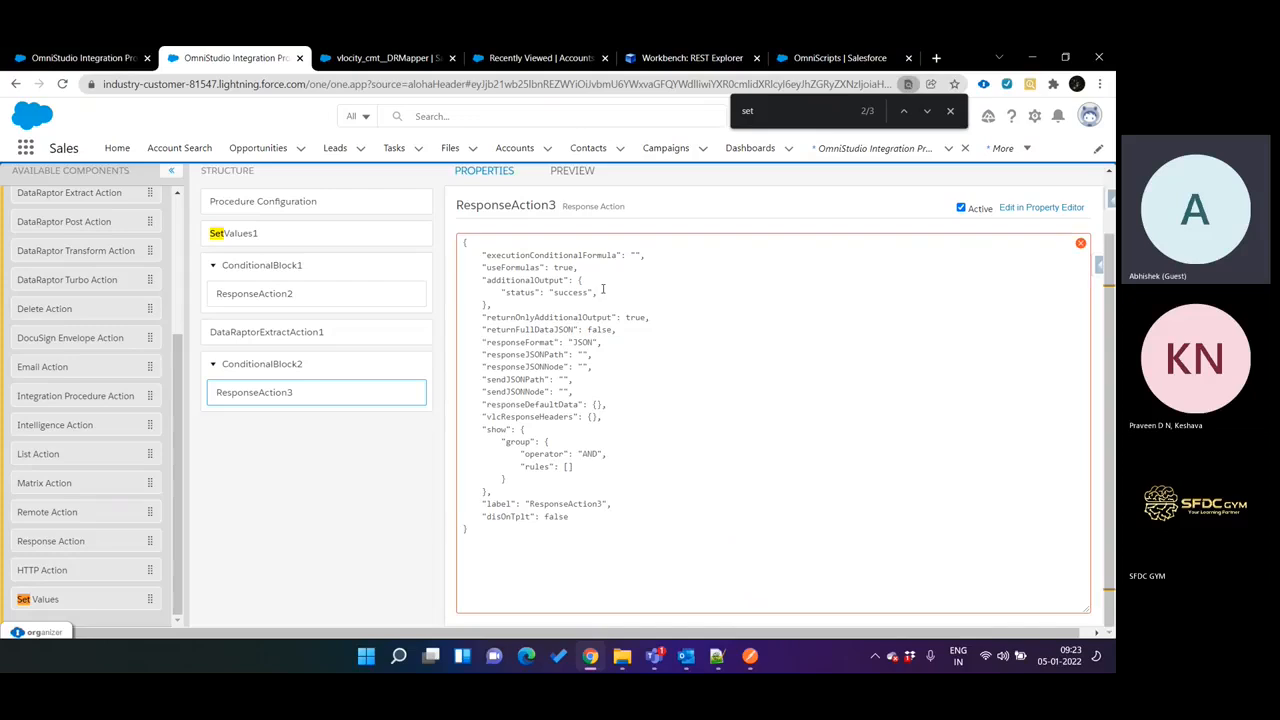
drag(499, 291, 598, 292)
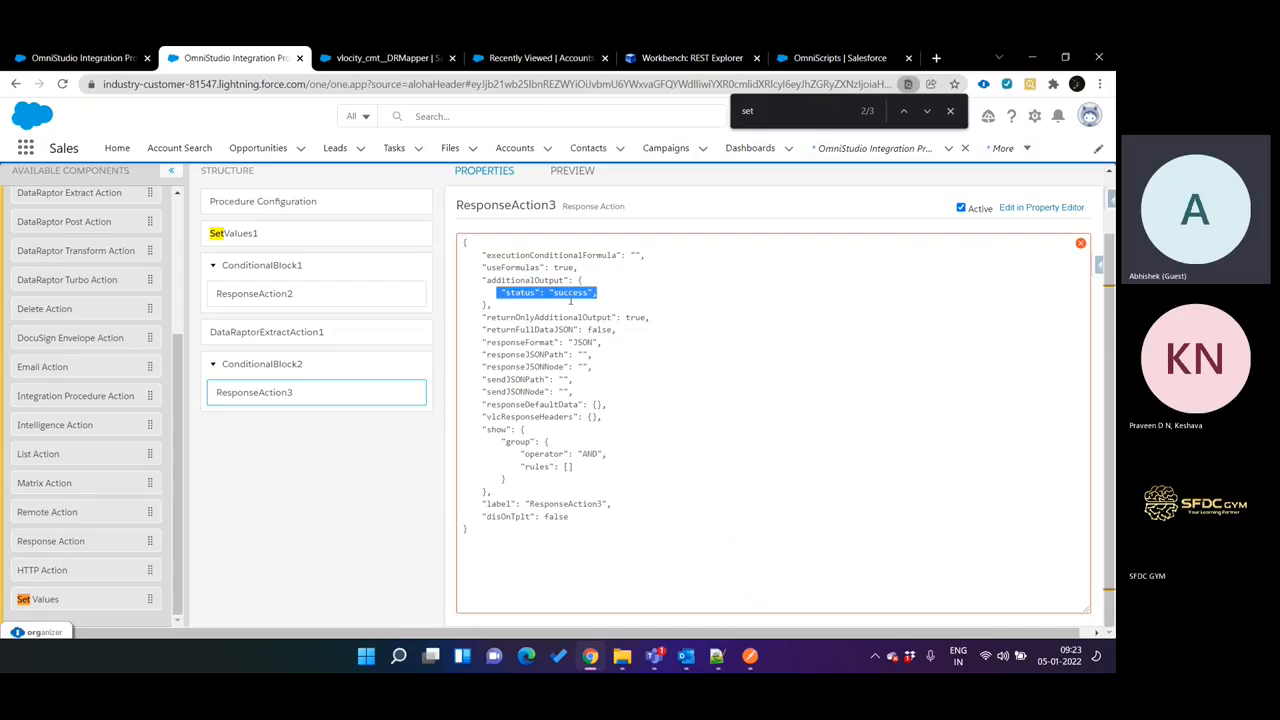
key(ctrl+c)
click(624, 298)
key(Return)
key(ctrl+v)
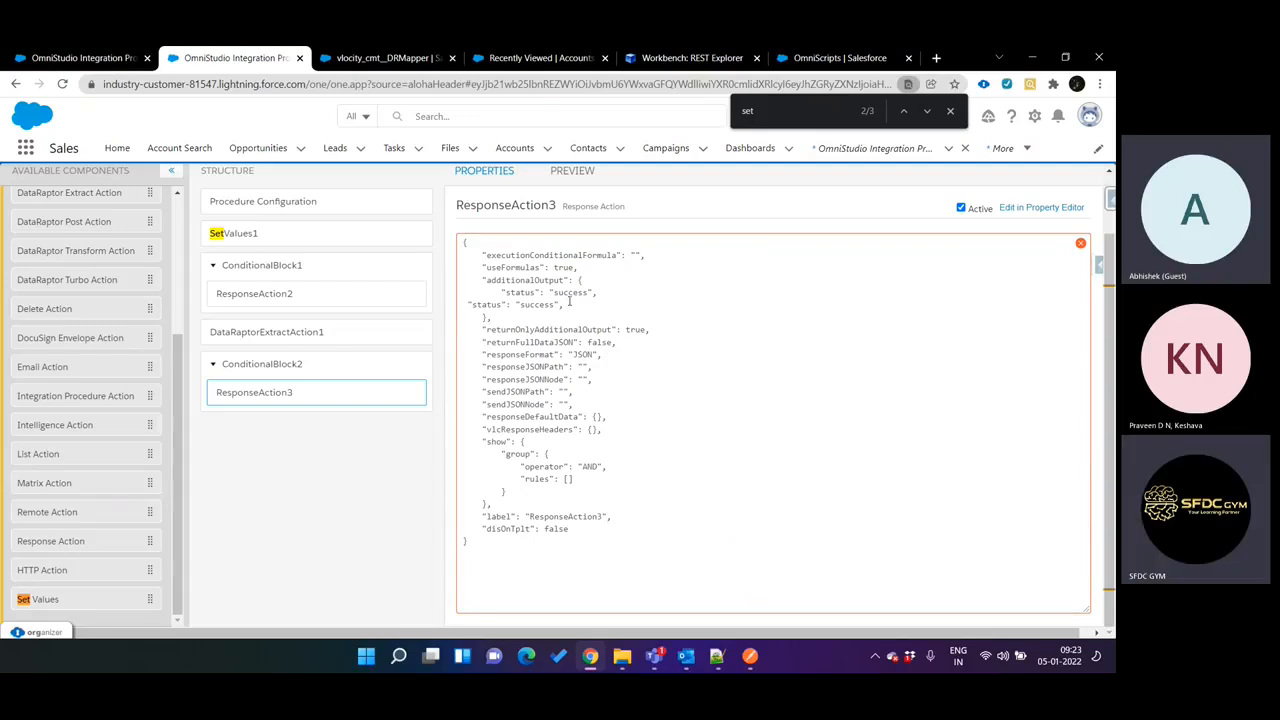
key(Return)
key(ctrl+v)
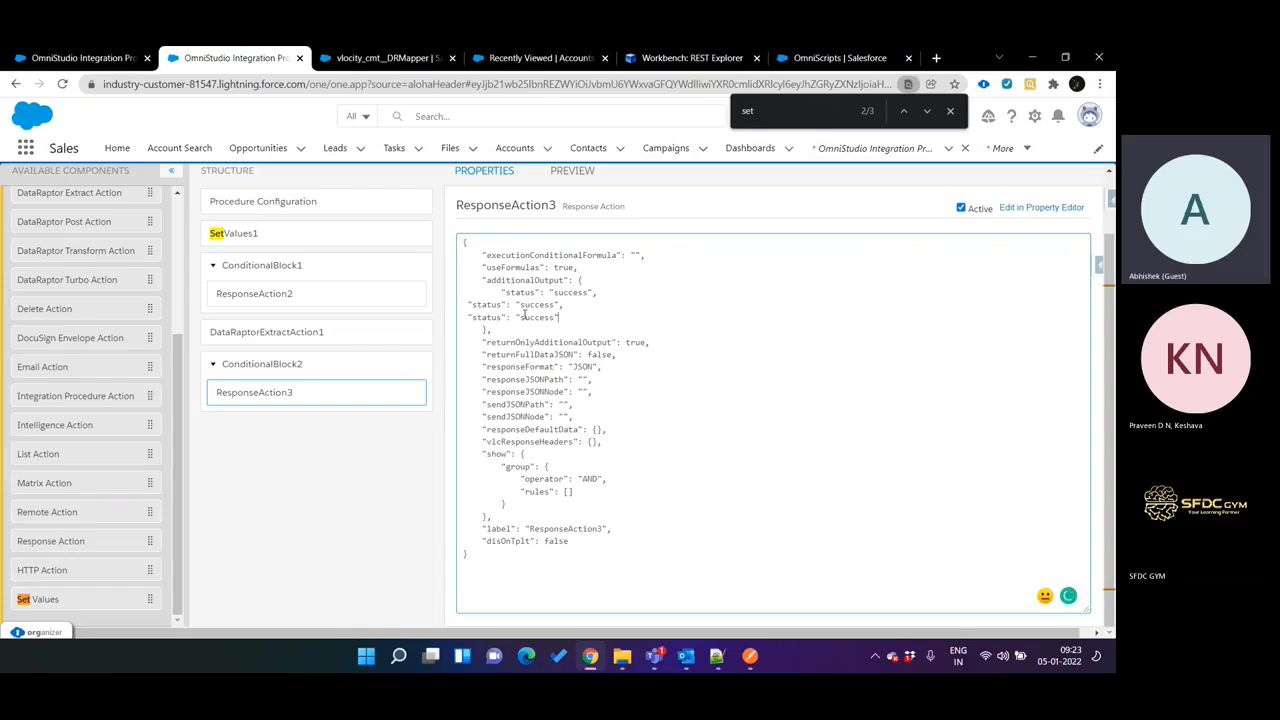
Change the first duplicated line in additionalOutput to "statuscode": "200".
click(503, 305)
text(code)
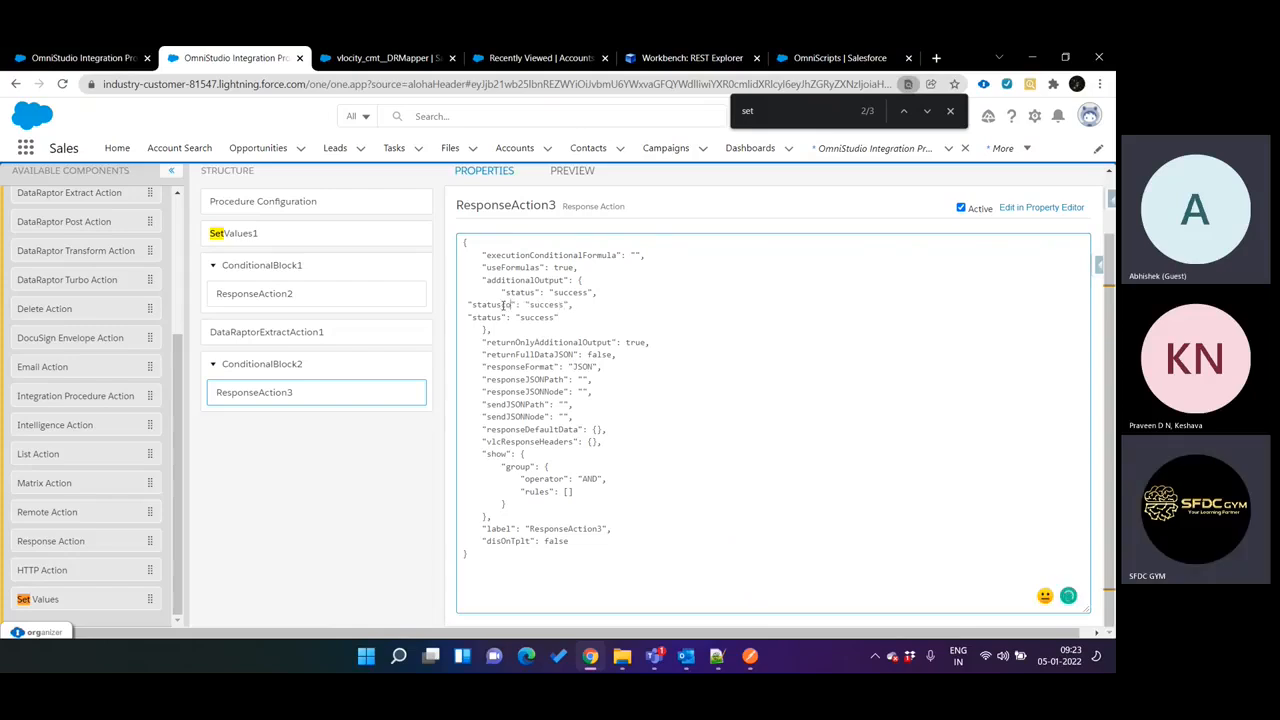
double_click(555, 305)
text(200)
Change the last duplicated line in additionalOutput to "errormsg": "ok".
double_click(487, 317)
text(error)
text(r)
text(msg)
double_click(548, 317)
text(ok)
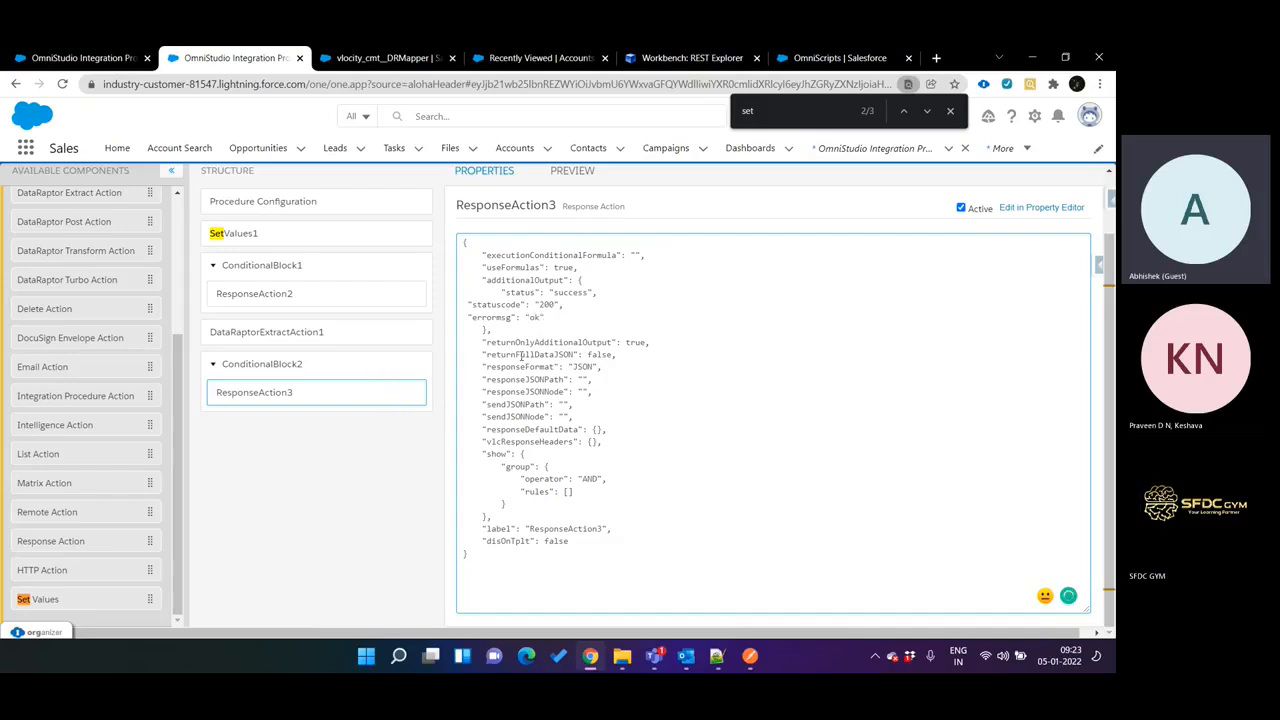
Return ResponseAction3 to the property editor and check its additional output pairs and the DataRaptor extract action's settings.
click(1042, 208)
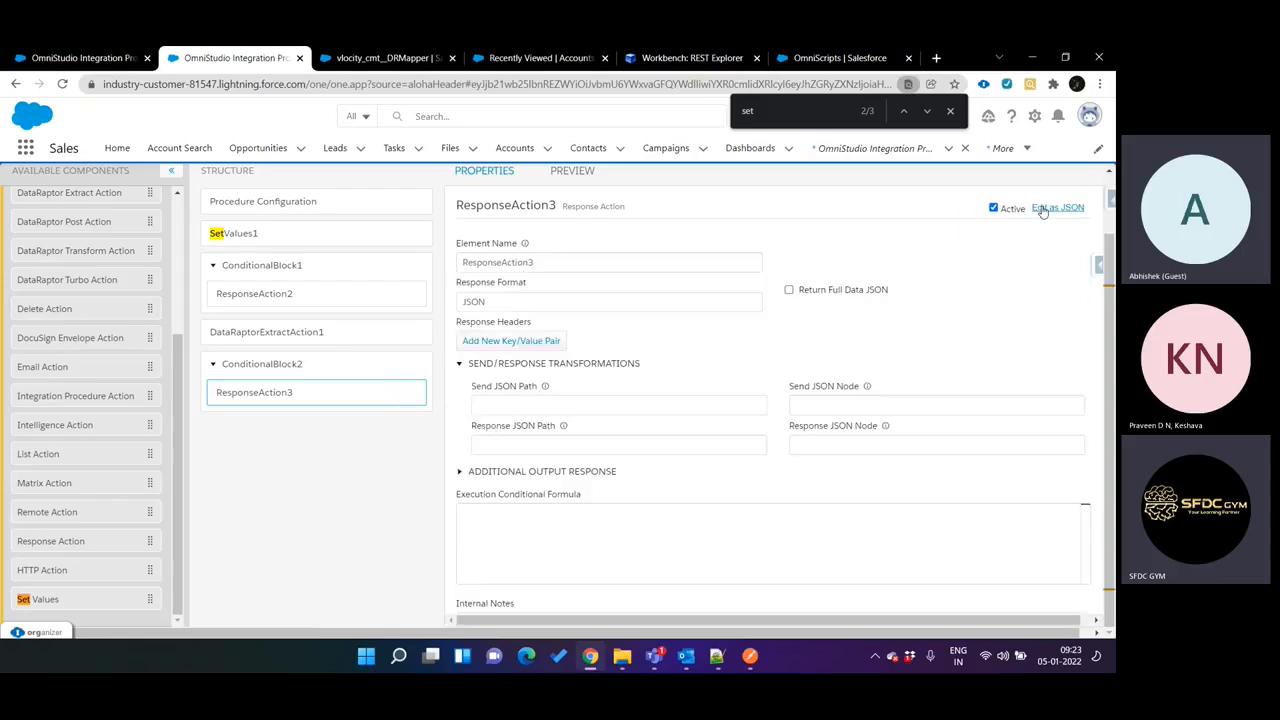
click(508, 474)
scroll(677, 506, down, 2)
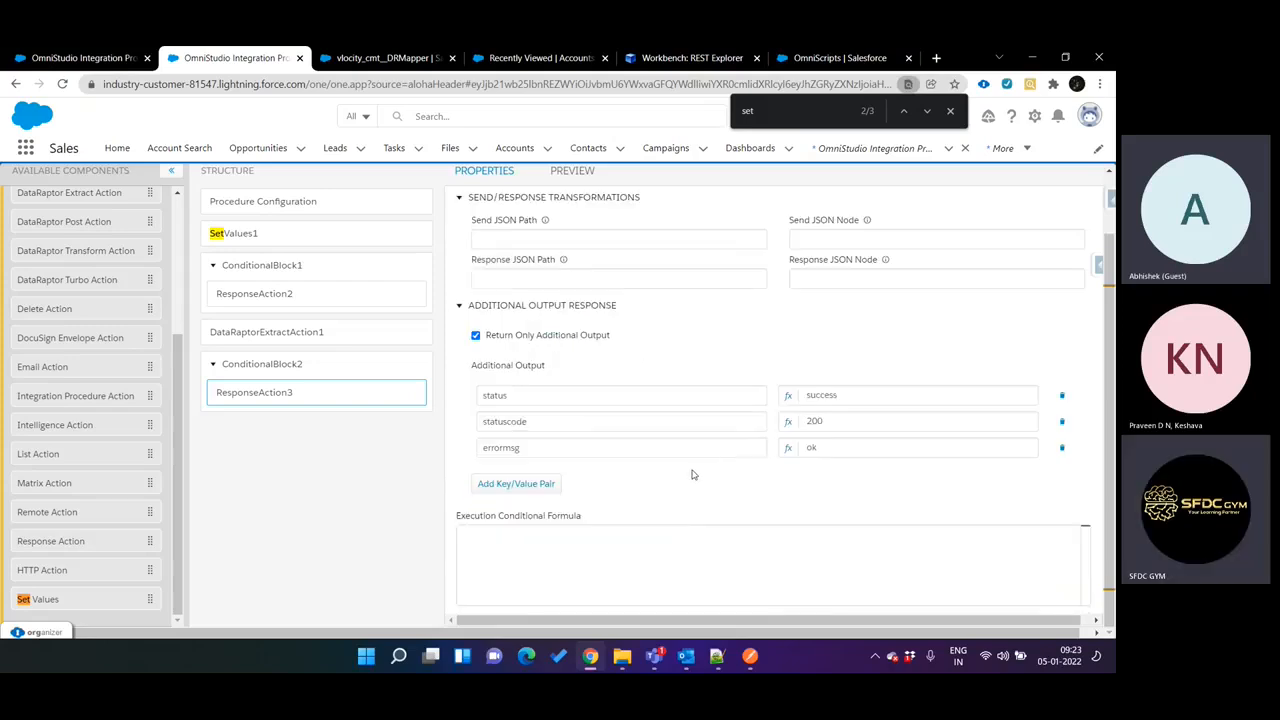
scroll(692, 474, up, 3)
scroll(480, 255, up, 1)
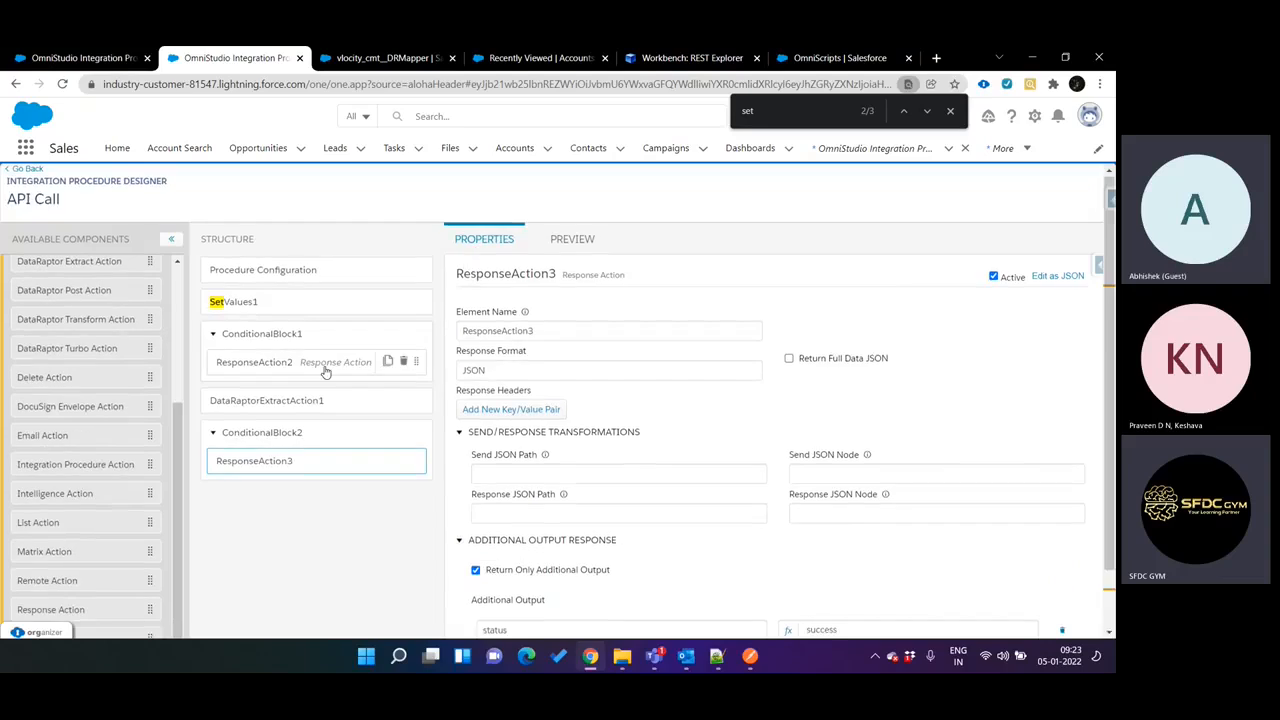
click(322, 402)
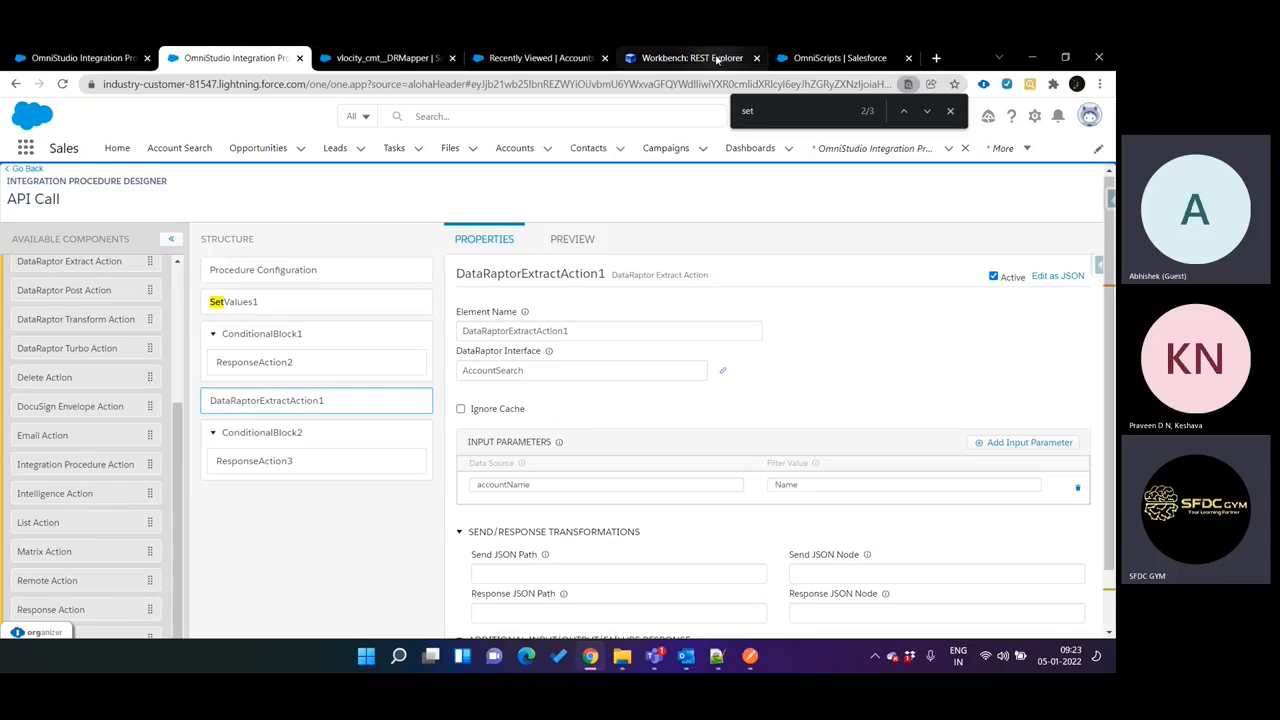
Place the REST Explorer browser tab beside the designer's tab and activate the API Call procedure's version.
drag(716, 62, 420, 60)
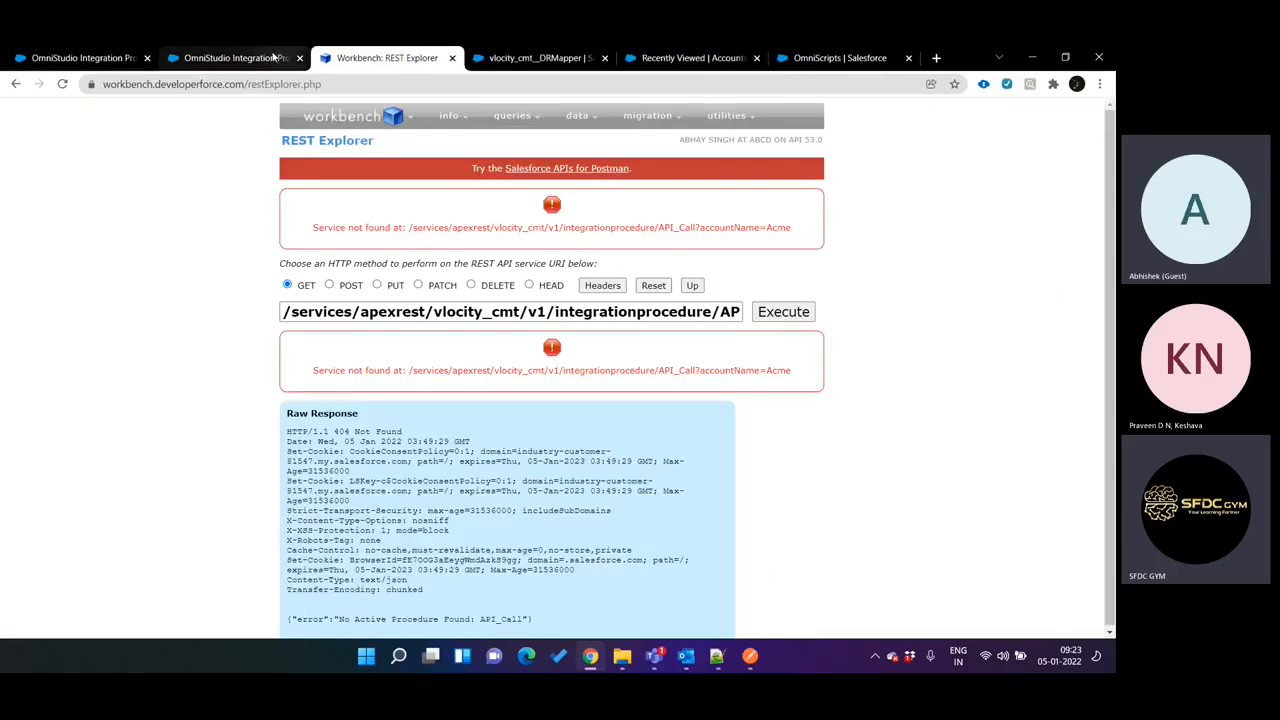
click(273, 57)
click(375, 282)
scroll(660, 500, down, 3)
click(673, 617)
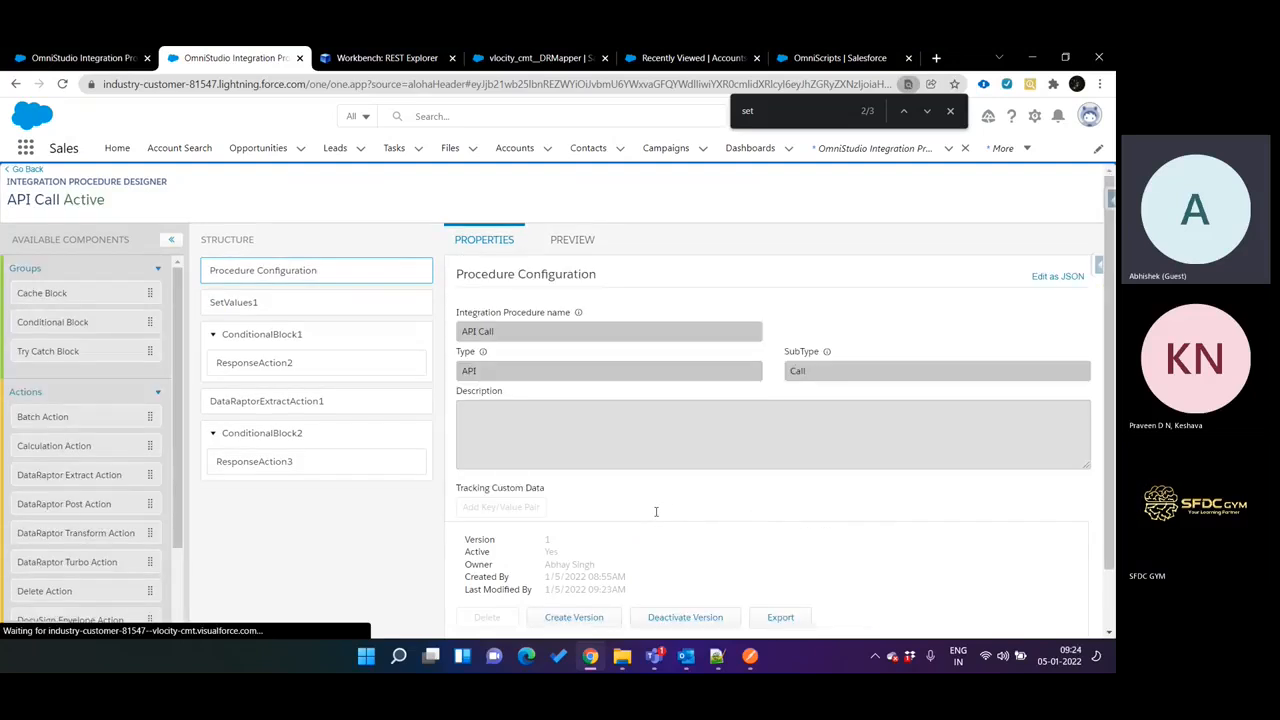
Switch to Workbench REST Explorer and execute the GET request for integrationprocedure/API_Call?accountName=Acme.
click(403, 58)
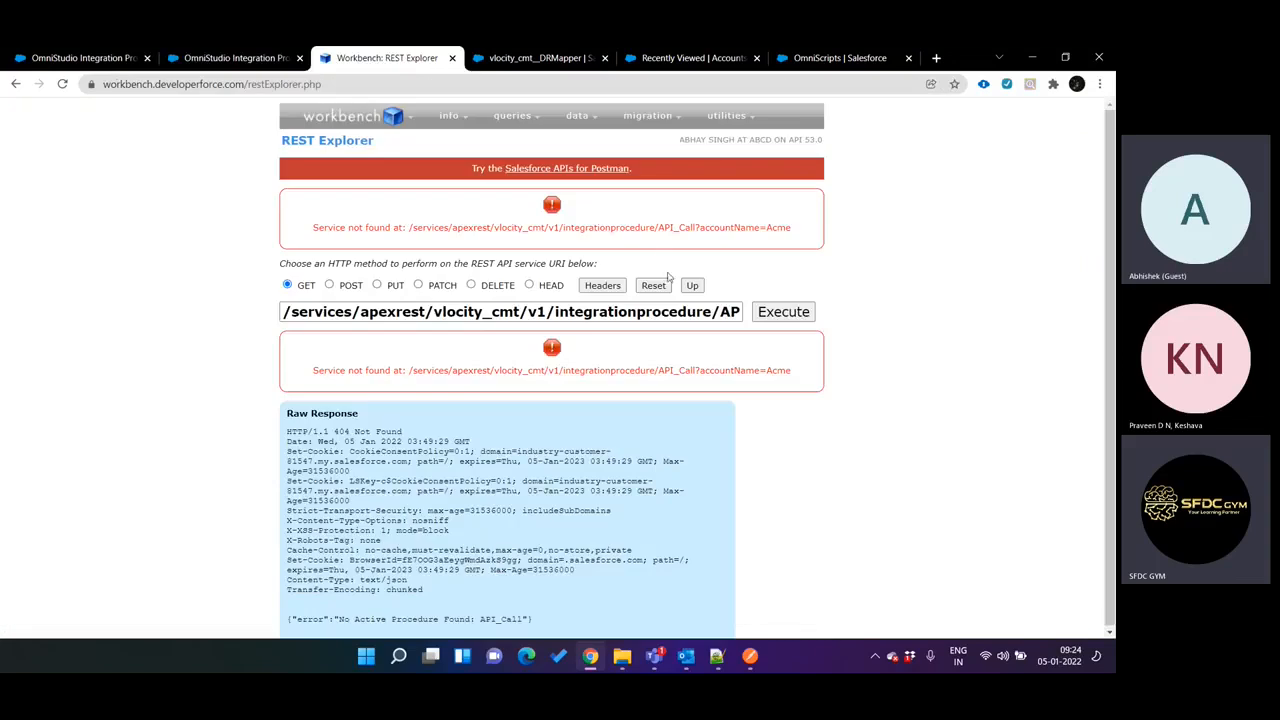
drag(685, 306, 798, 313)
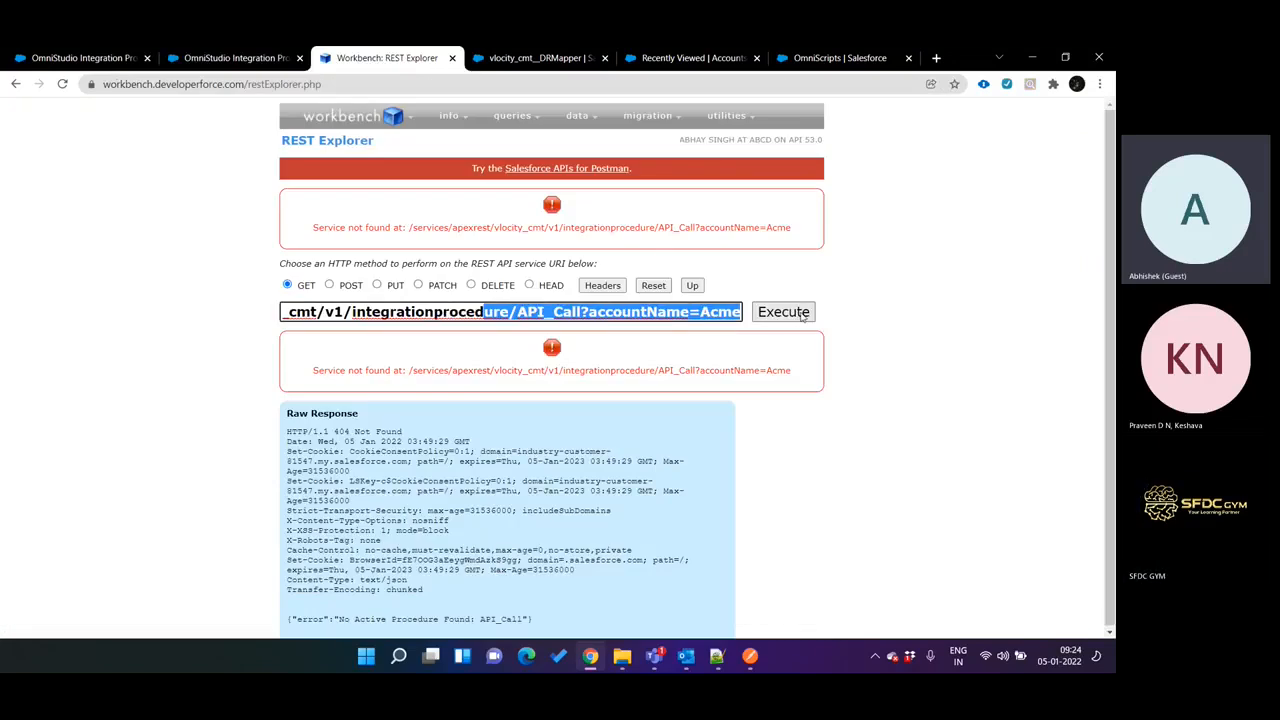
click(802, 313)
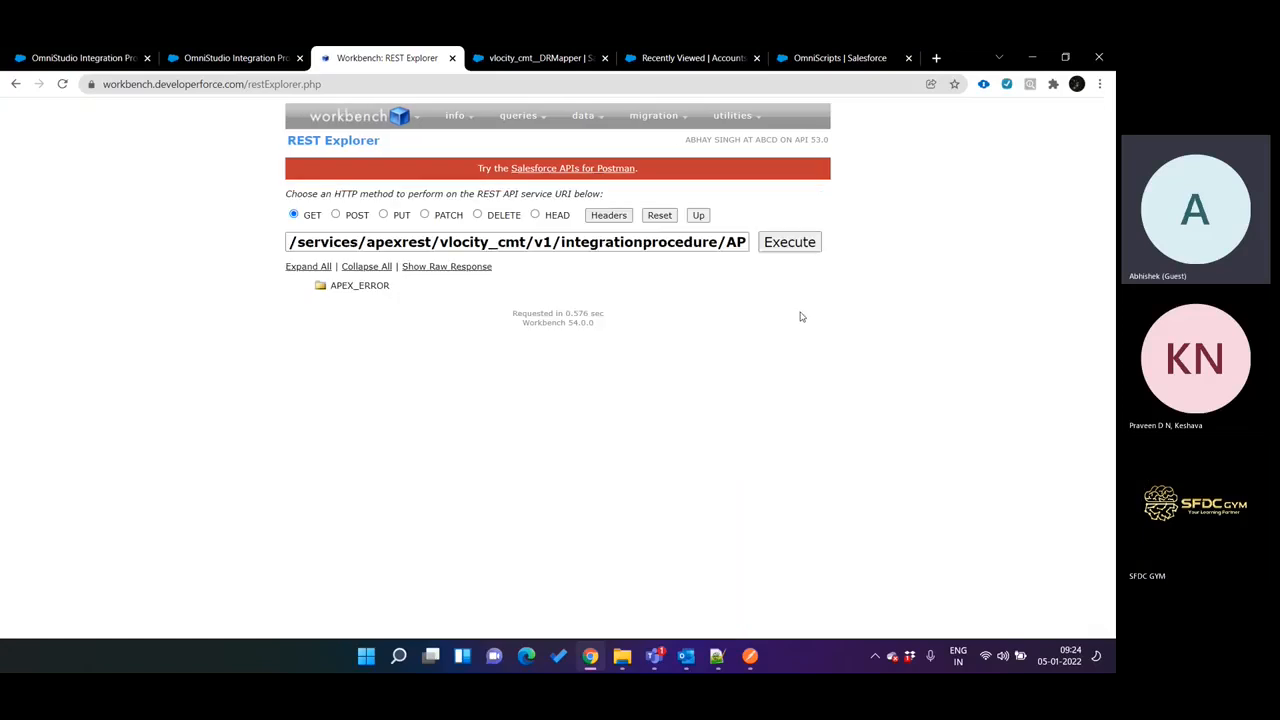
Expand the APEX_ERROR response node in REST Explorer, and deactivate the API Call procedure's version in the designer.
click(378, 292)
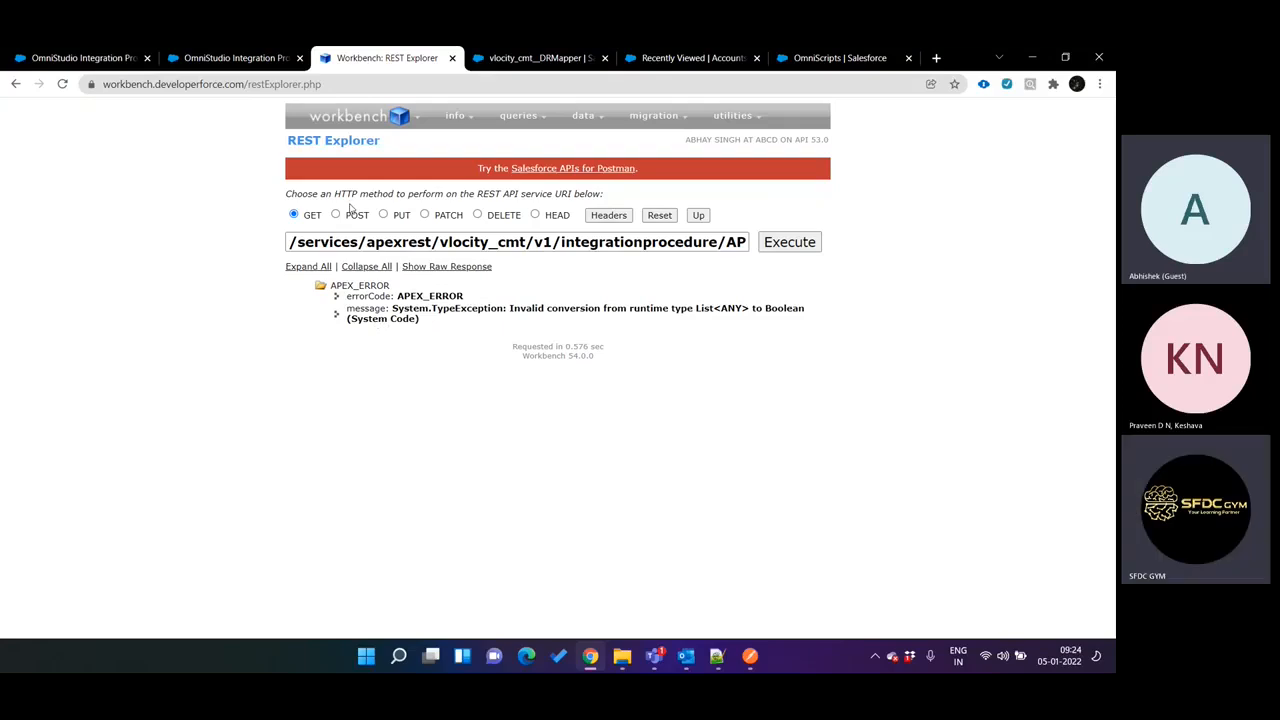
click(243, 59)
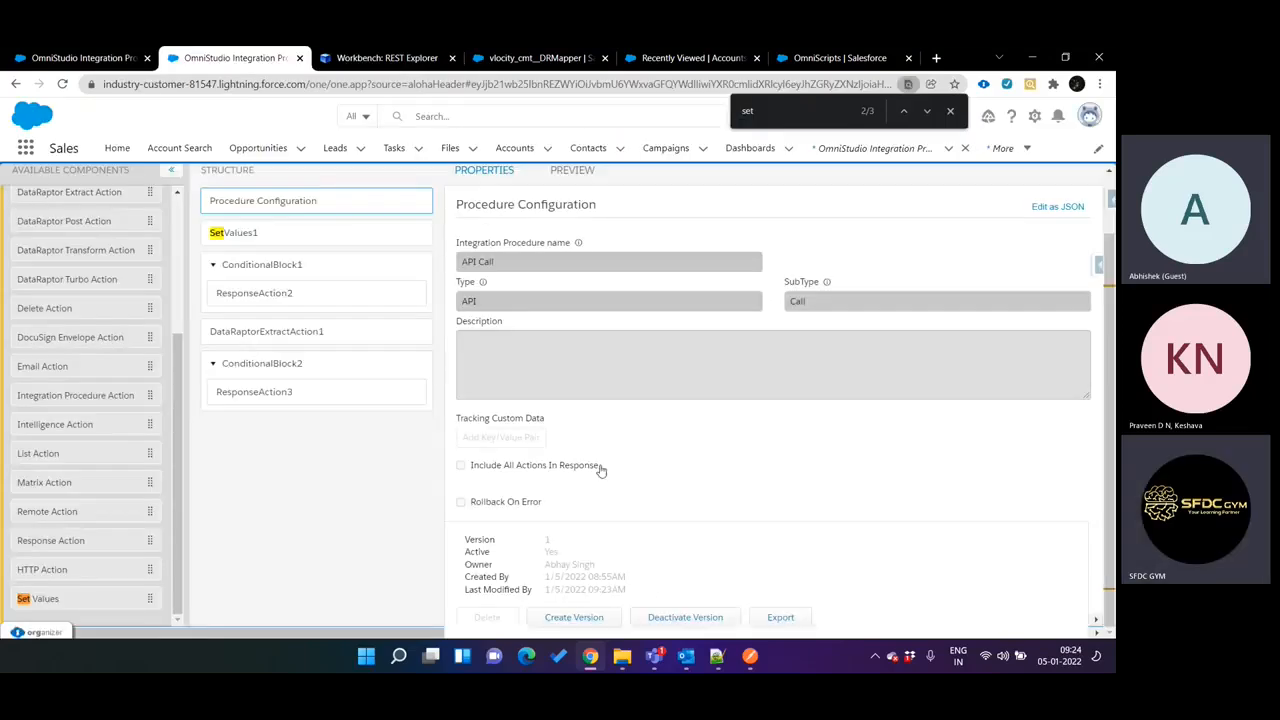
click(670, 618)
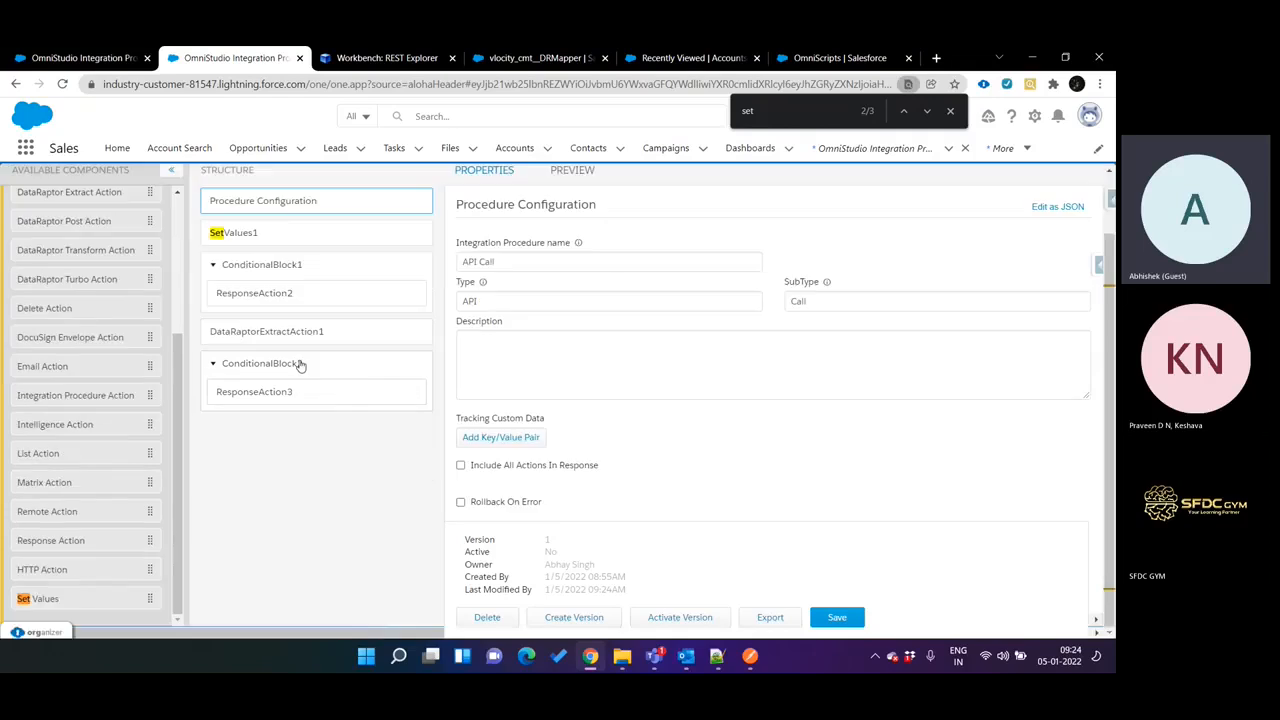
Move ResponseAction3 out of ConditionalBlock2 to the end of the structure and make ConditionalBlock2 inactive.
click(310, 363)
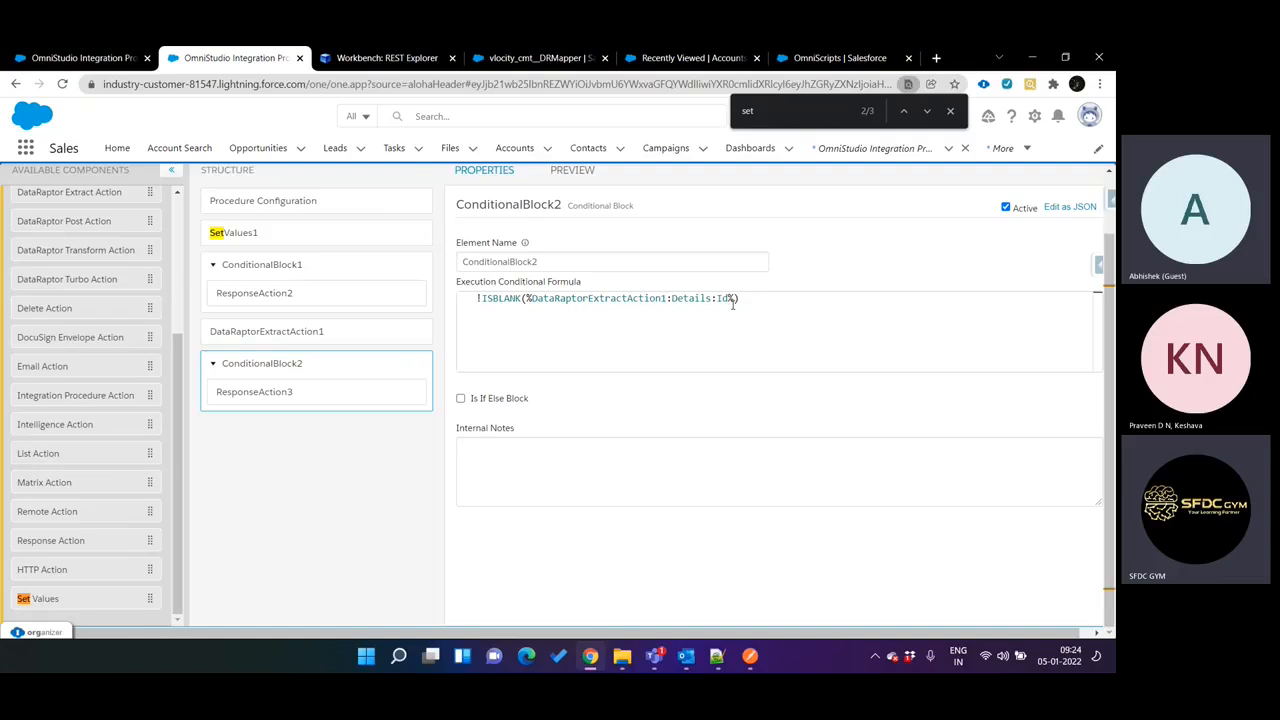
key(ctrl+Tab)
key(ctrl+shift+Tab)
drag(335, 397, 337, 440)
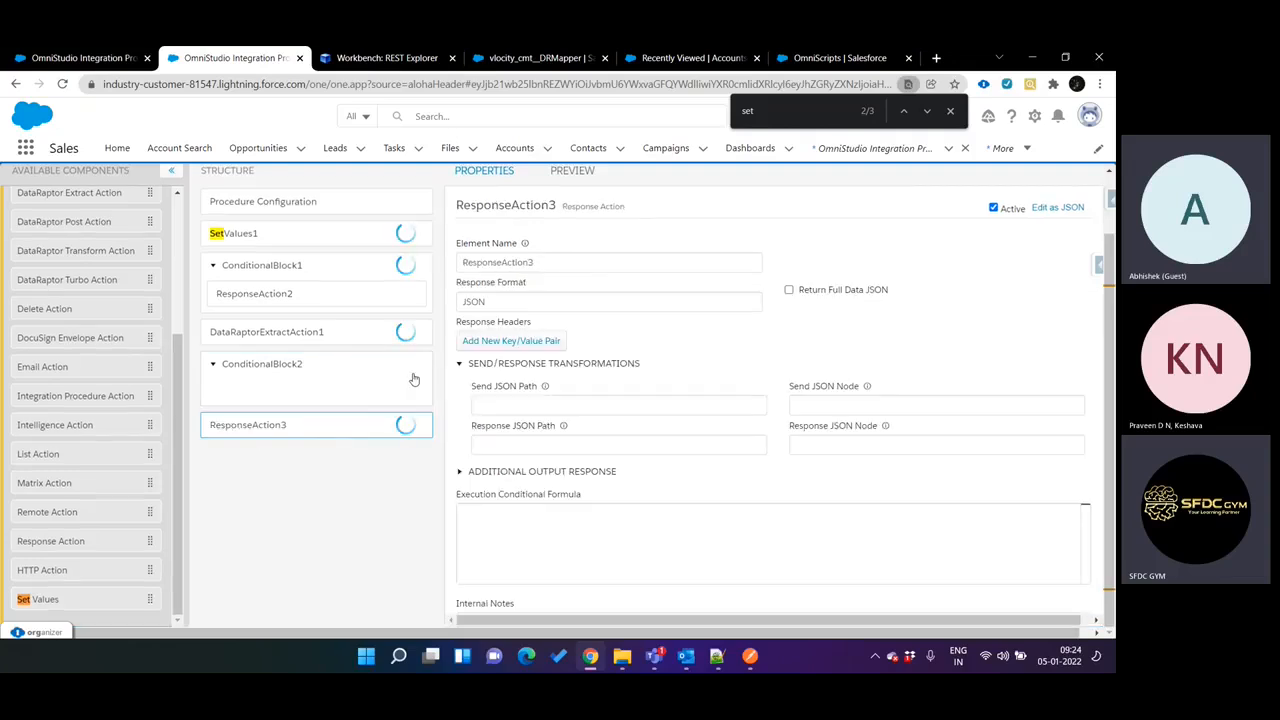
click(315, 386)
click(1005, 209)
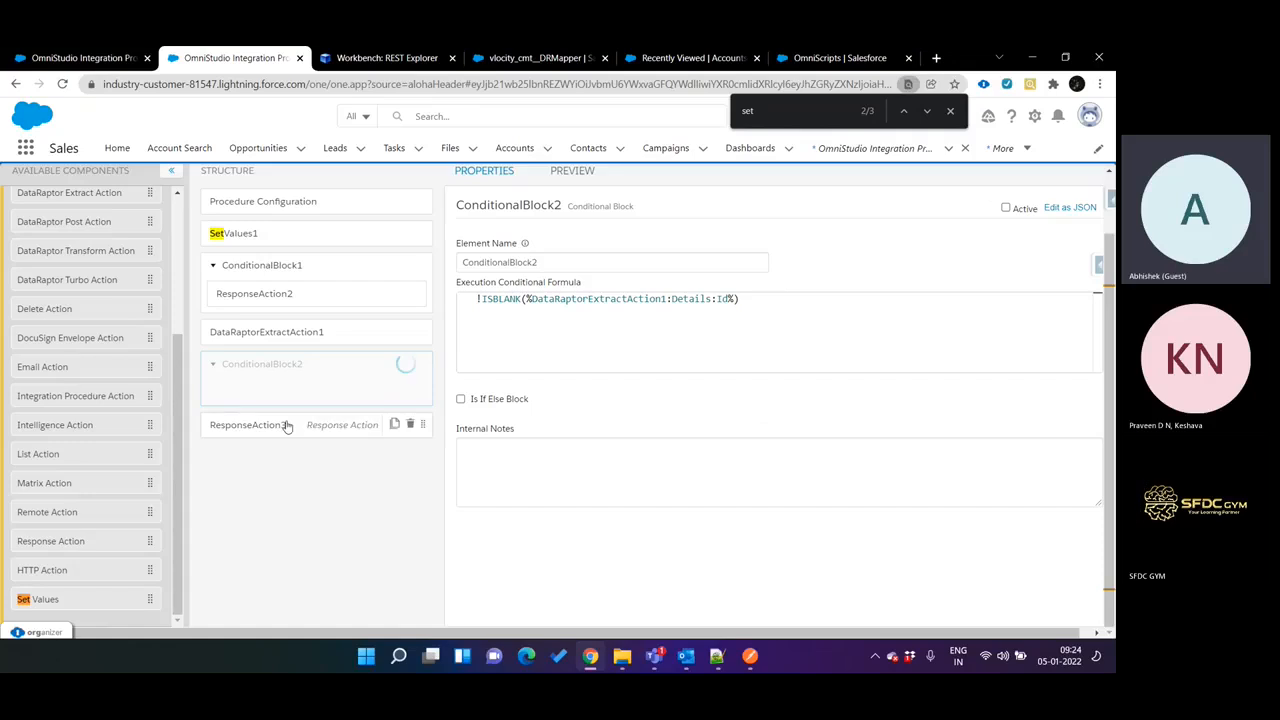
click(286, 424)
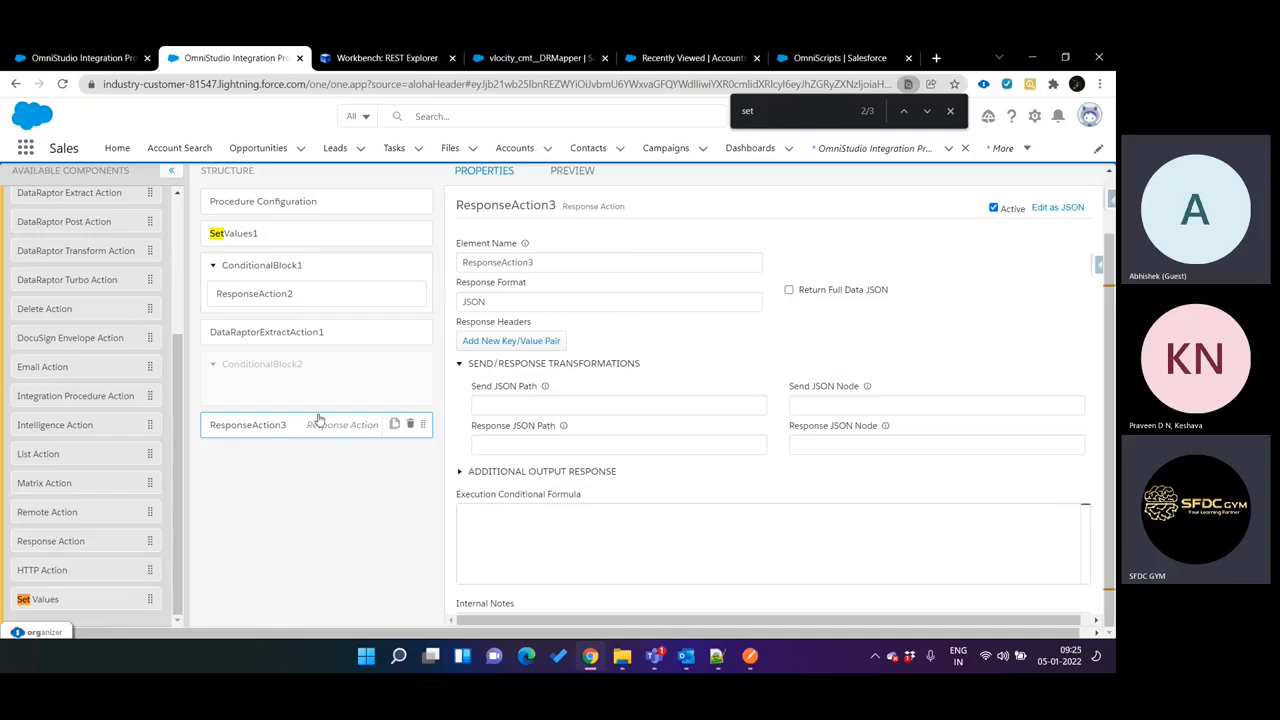
key(ctrl+Tab)
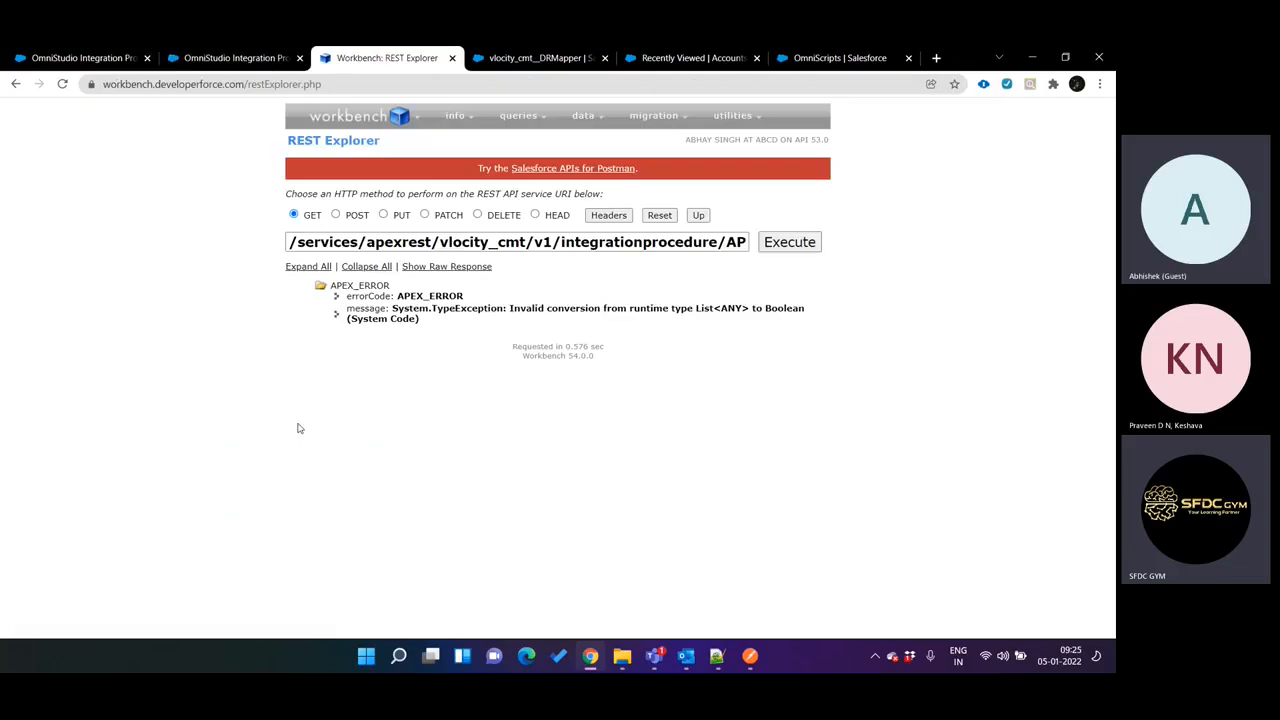
key(ctrl+shift+Tab)
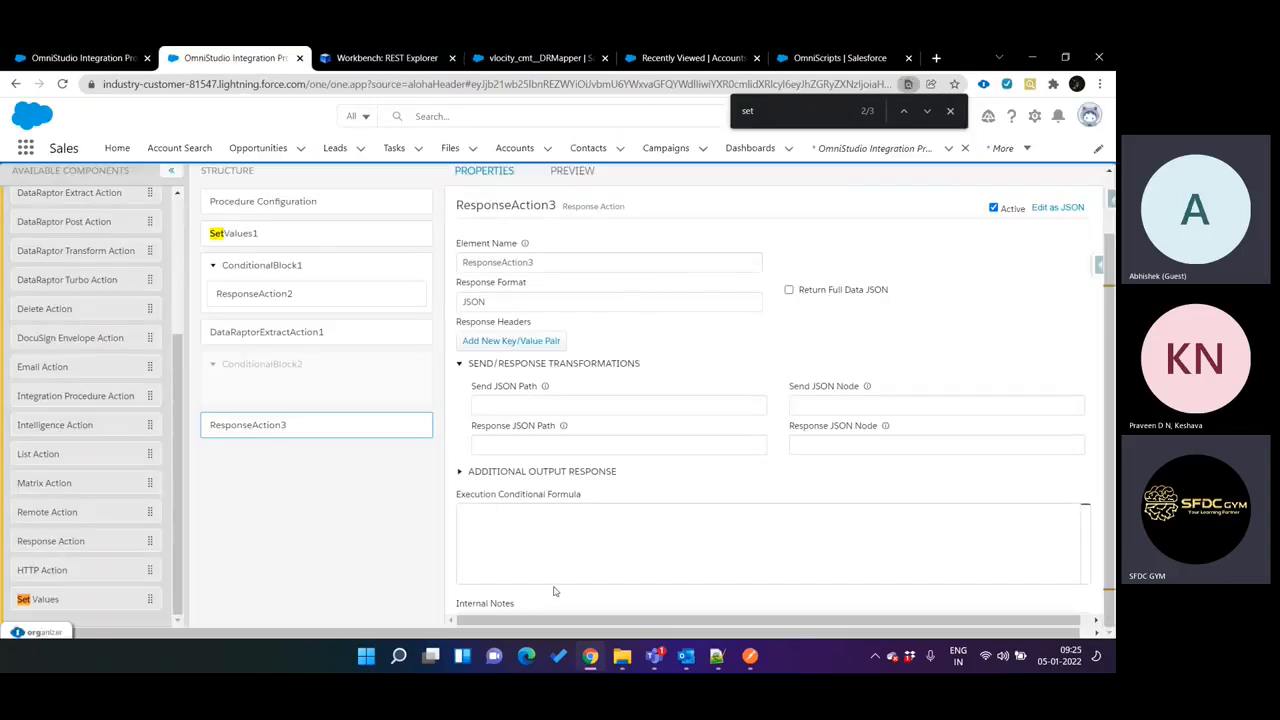
Activate the API Call procedure's version, execute the GET request again in REST Explorer and show its raw response.
click(309, 212)
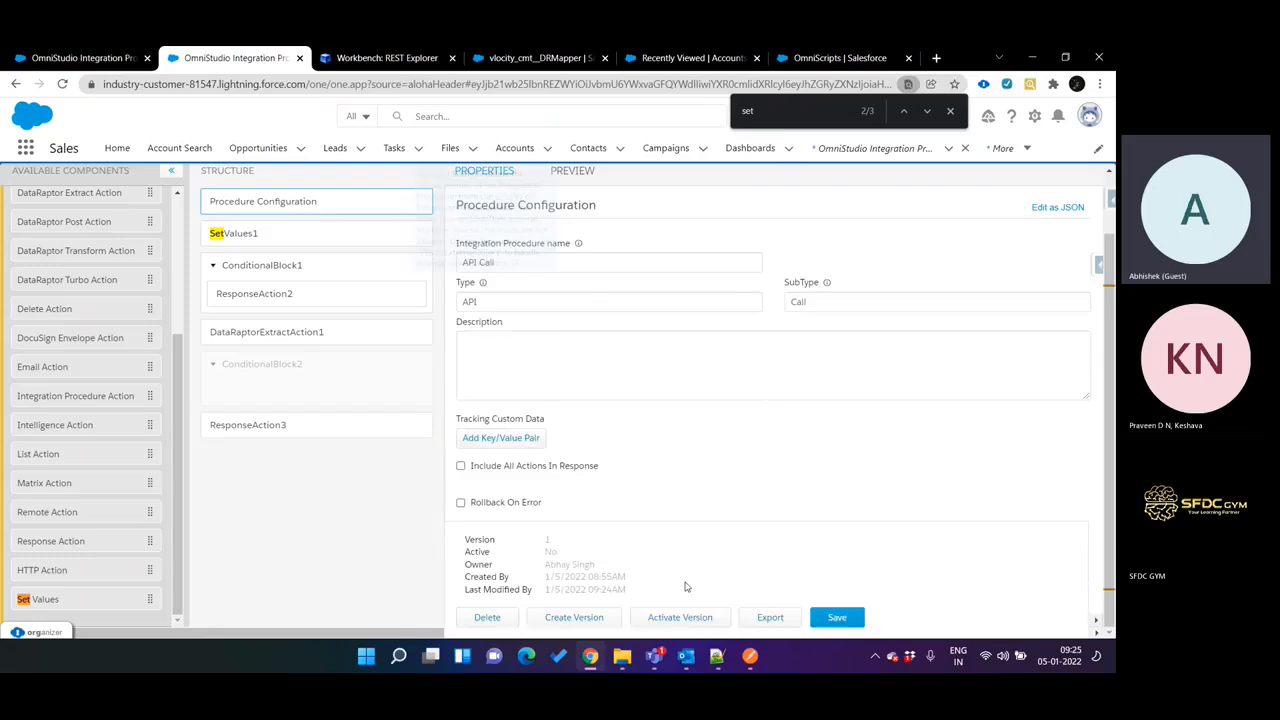
key(ctrl+Tab)
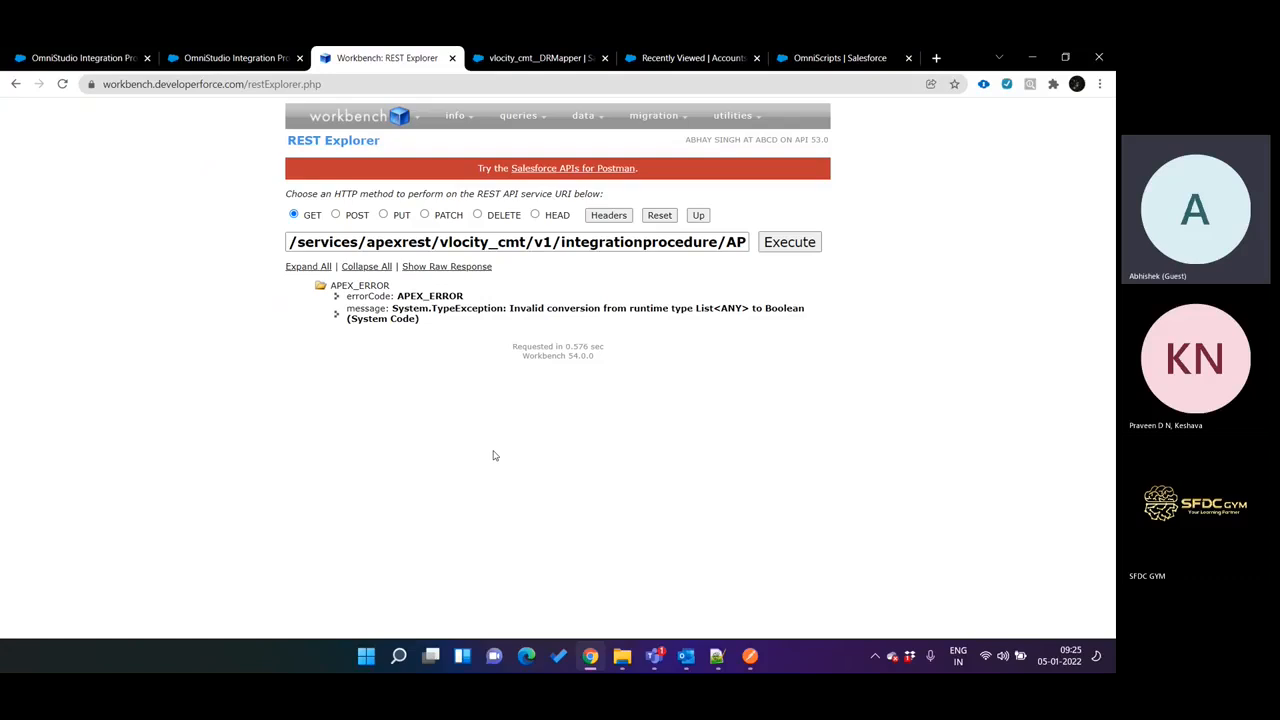
key(ctrl+shift+Tab)
key(ctrl+Tab)
click(797, 242)
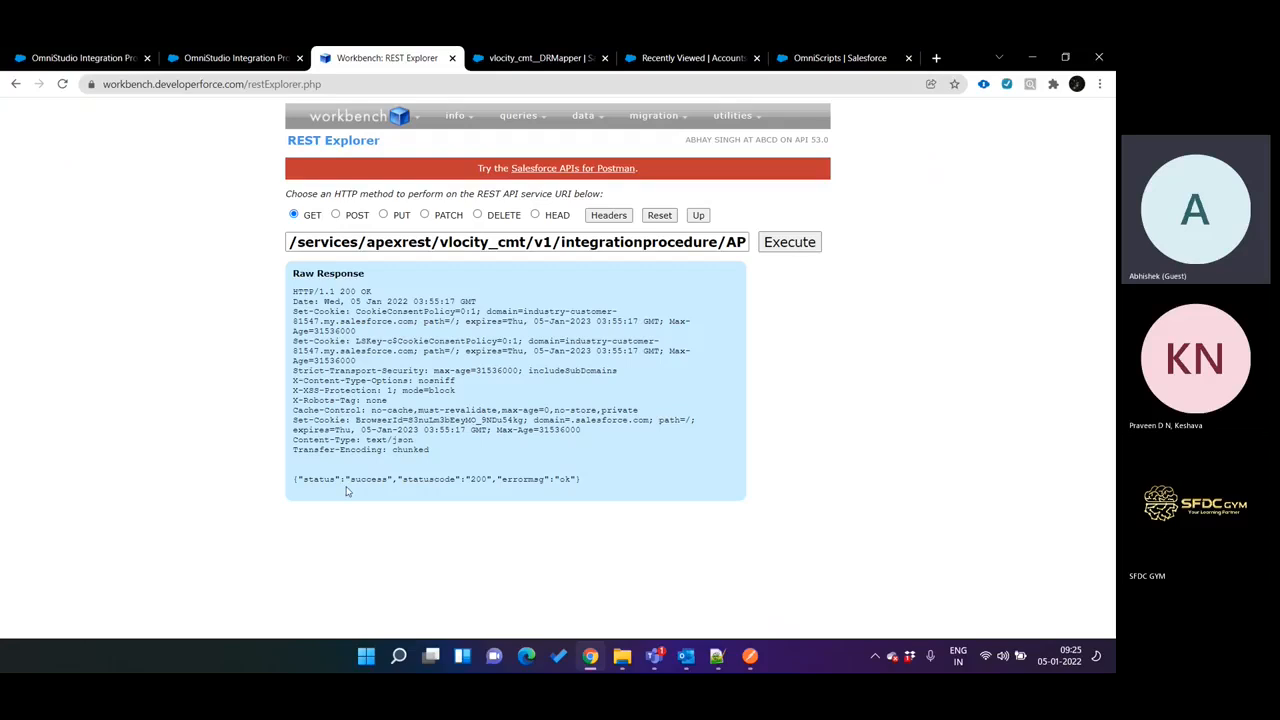
Check the inactive ConditionalBlock2's conditional formula in the designer and deactivate the API Call procedure's version.
key(ctrl+shift+Tab)
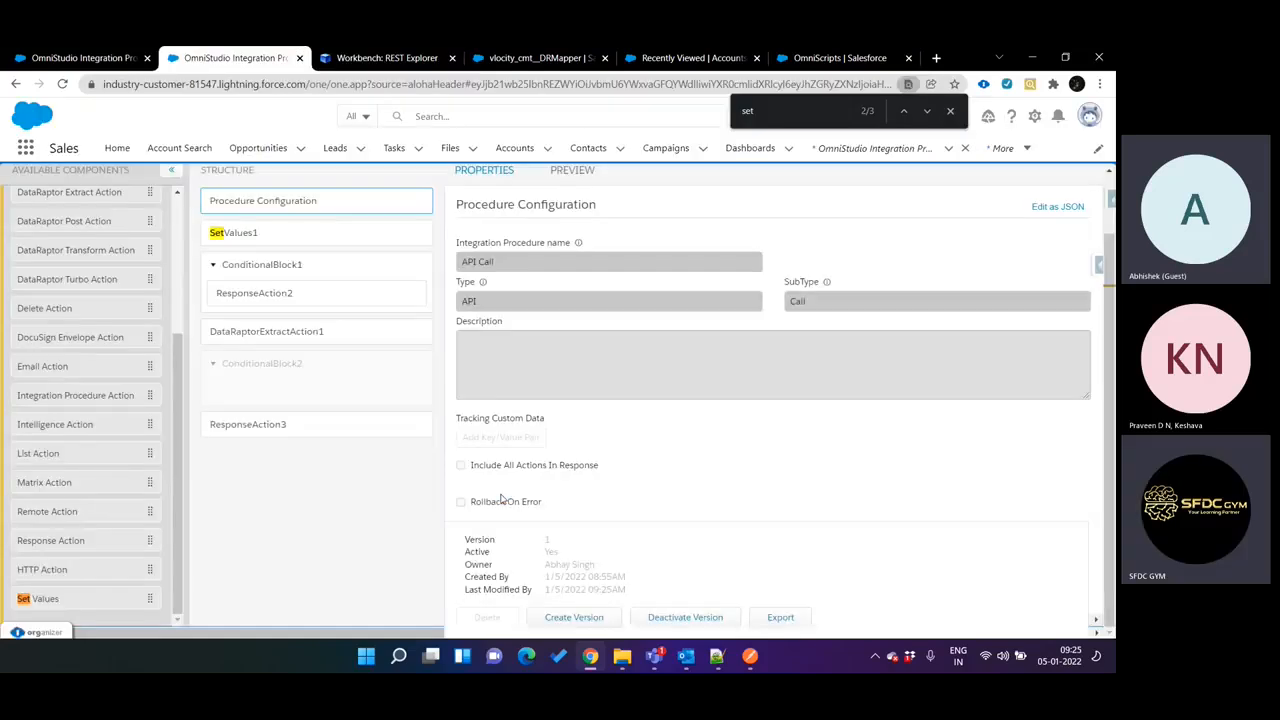
click(291, 386)
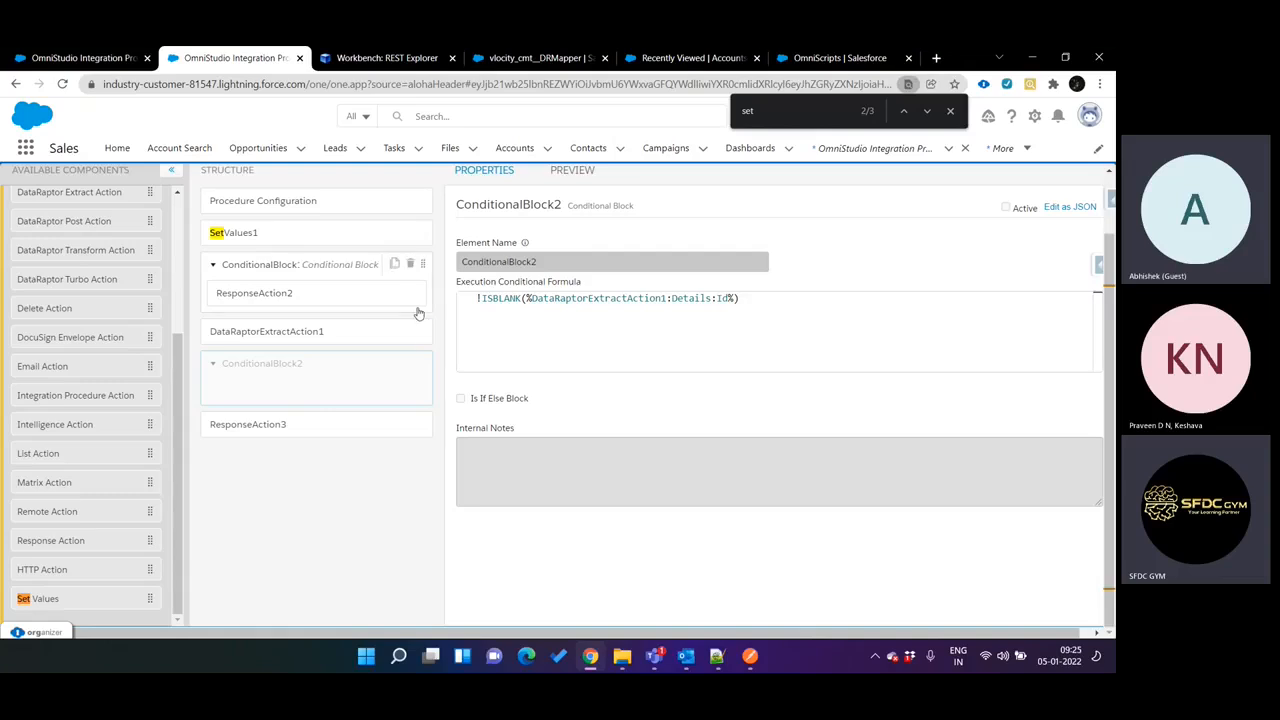
scroll(367, 259, up, 2)
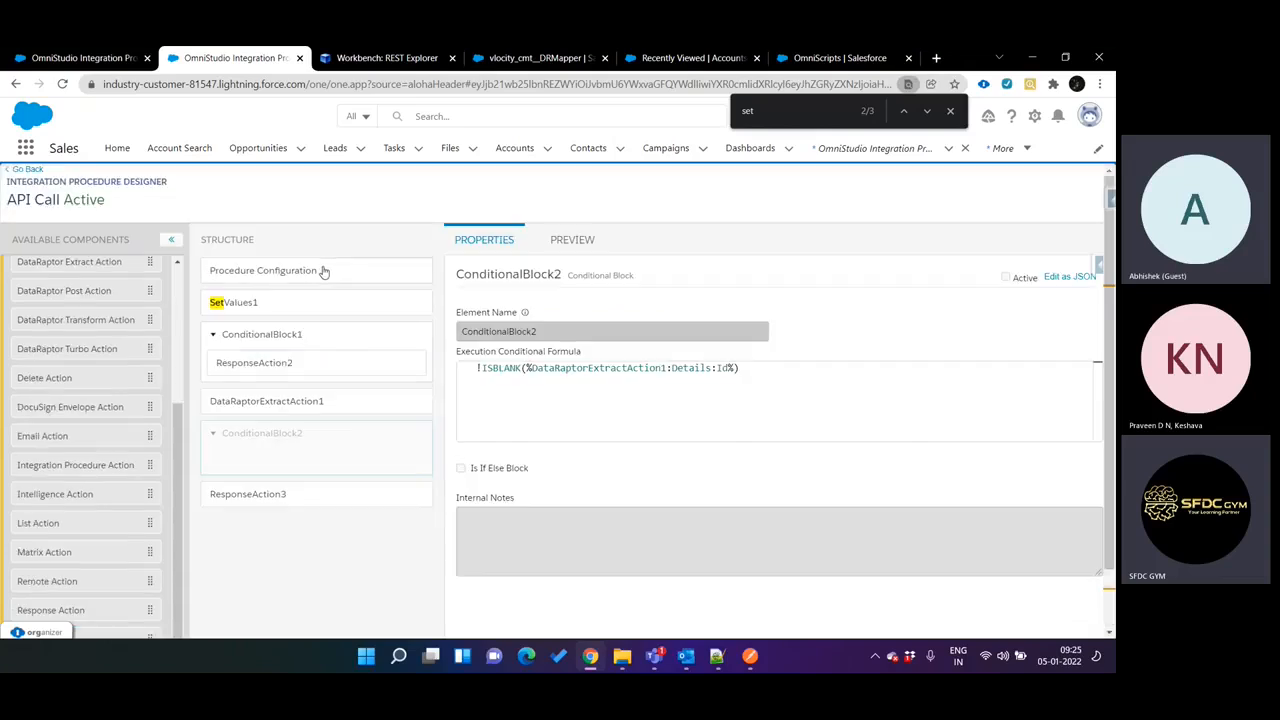
click(323, 271)
click(685, 617)
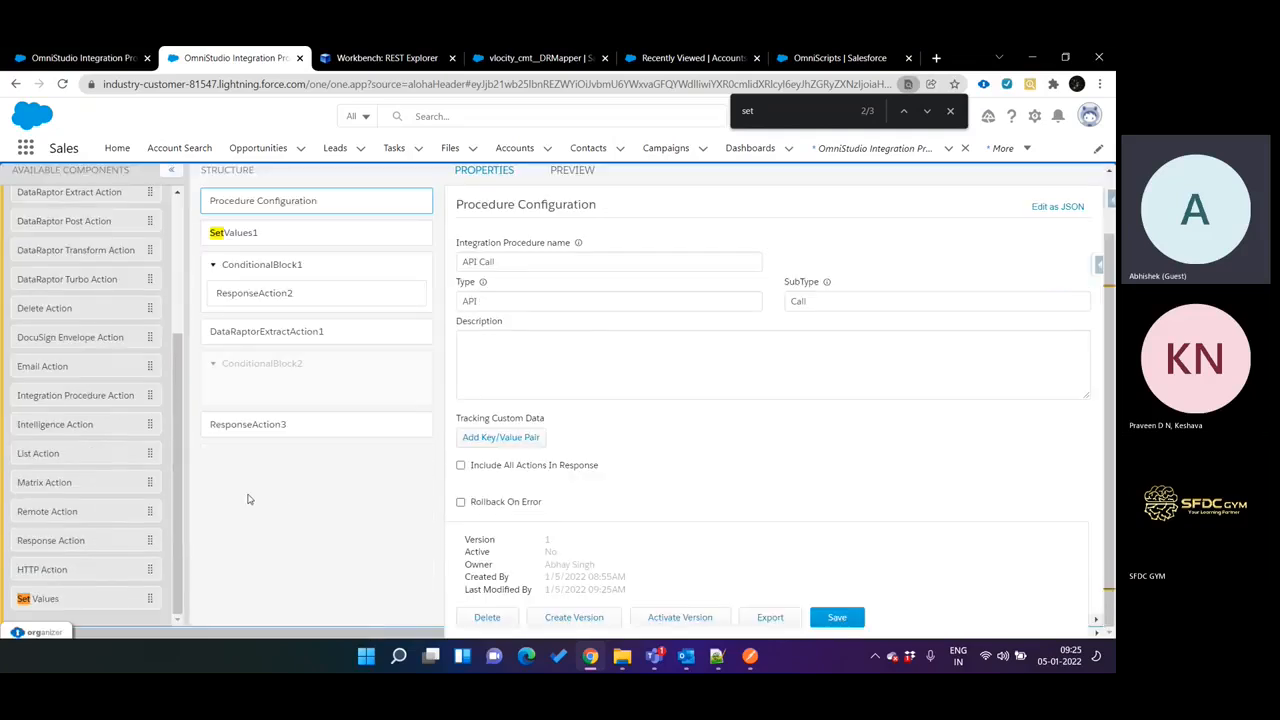
Move ResponseAction3 back inside ConditionalBlock2 and make ConditionalBlock2 active again.
drag(258, 428, 288, 383)
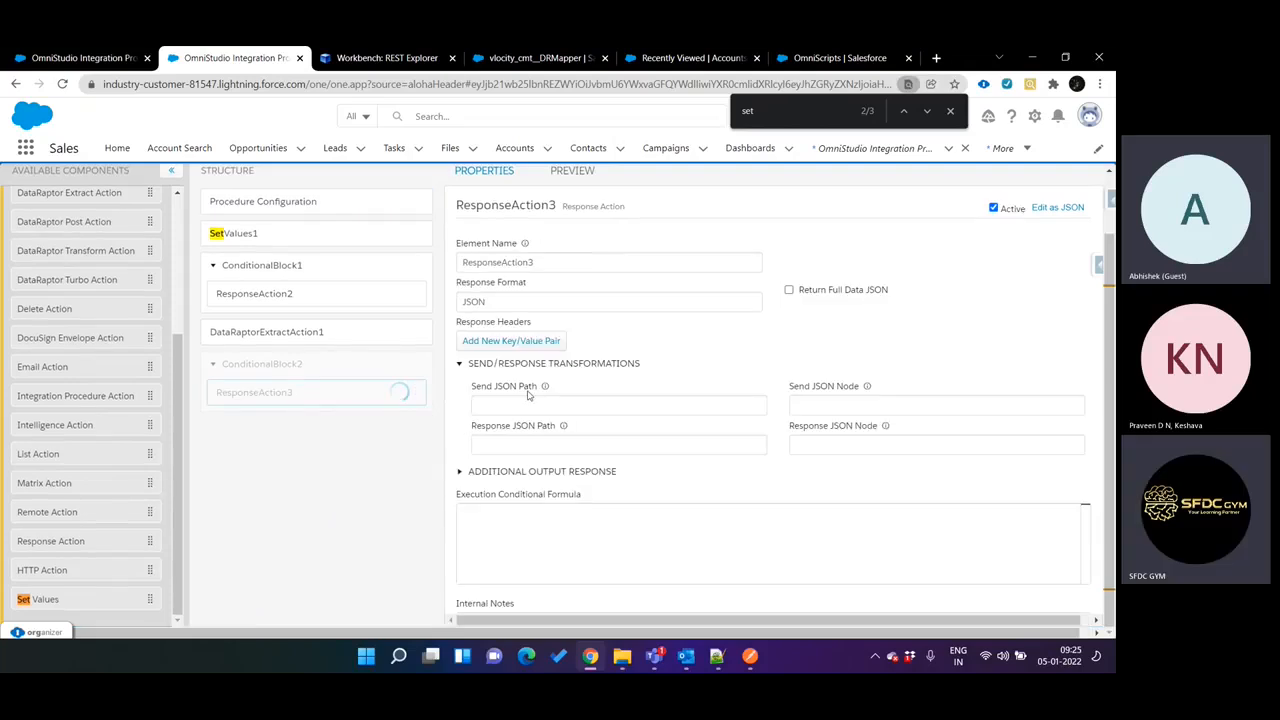
click(308, 367)
click(1005, 207)
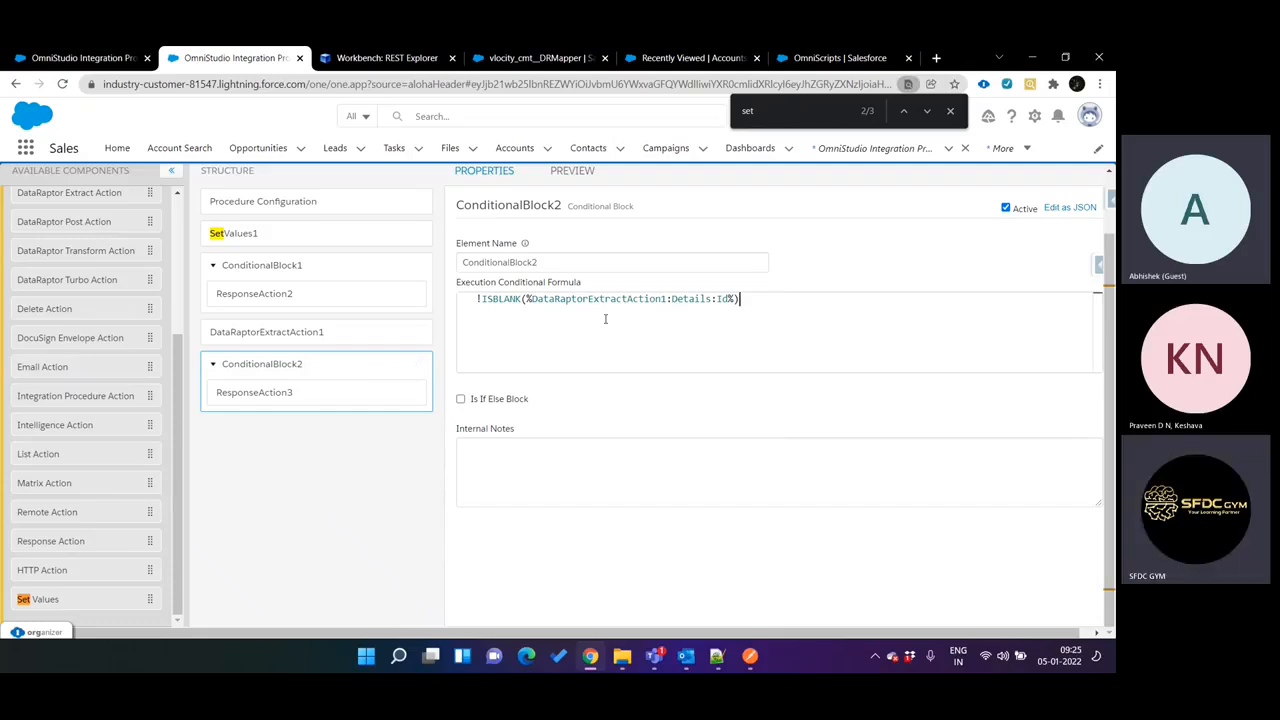
Check the path in ConditionalBlock2's formula and set the output JSON path of AccountSearch's Details:Id mapping to Id.
click(478, 337)
double_click(636, 300)
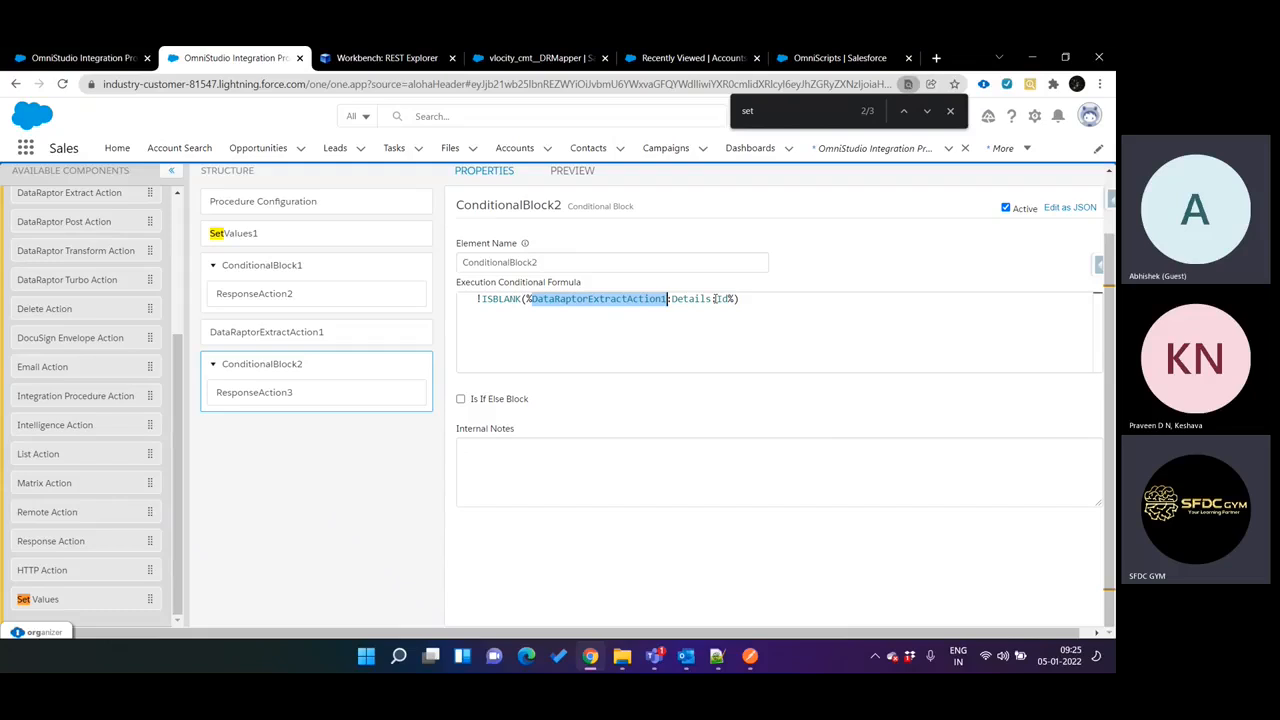
key(ctrl+Tab)
key(ctrl+Tab)
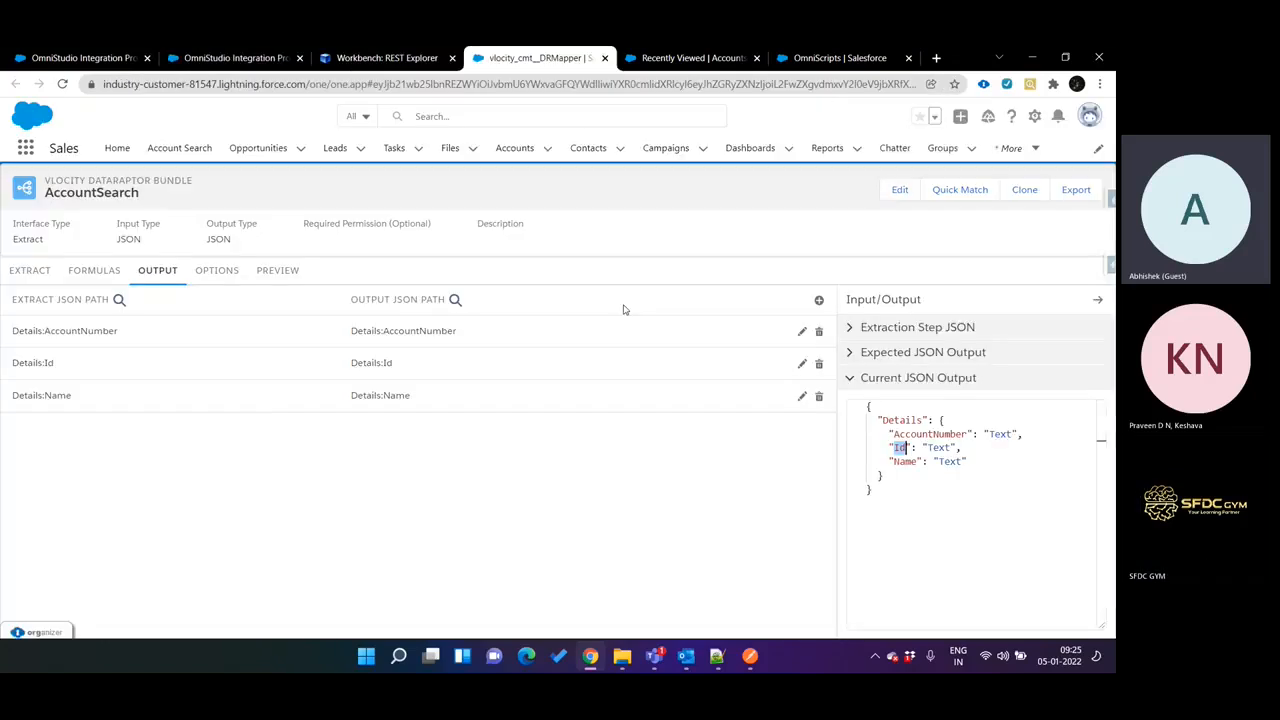
click(244, 355)
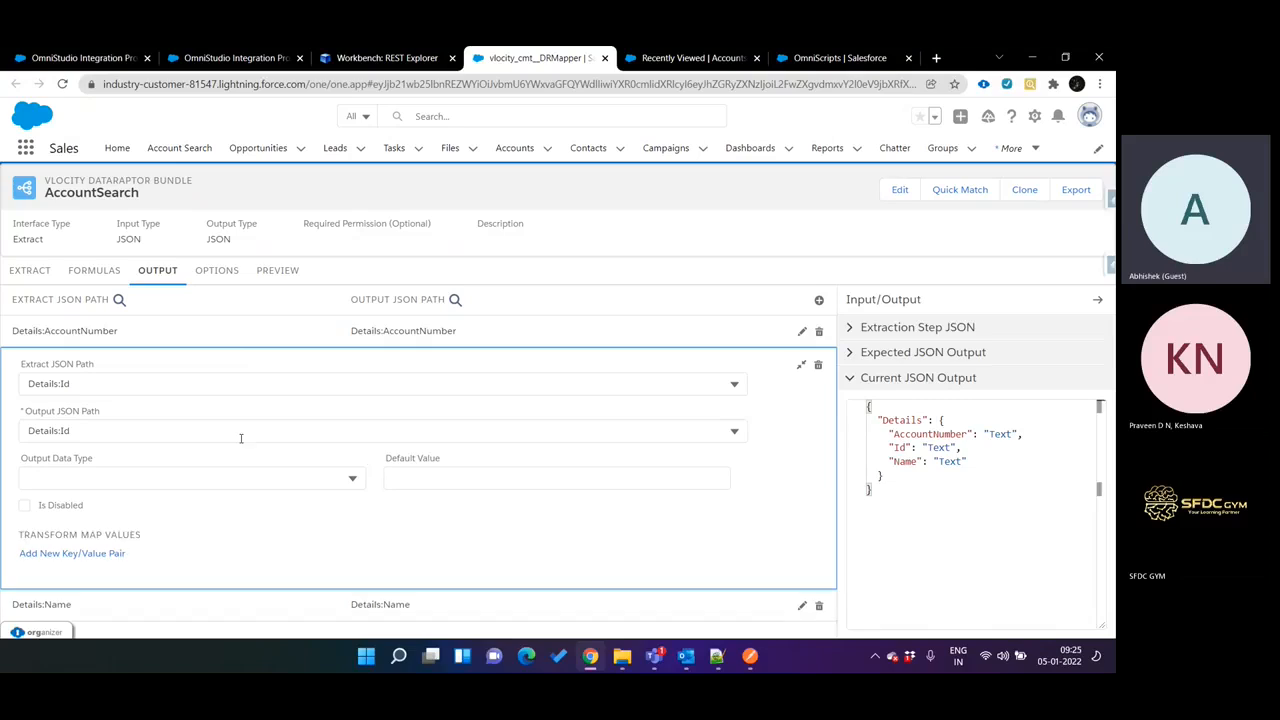
click(62, 434)
text(Id)
click(60, 460)
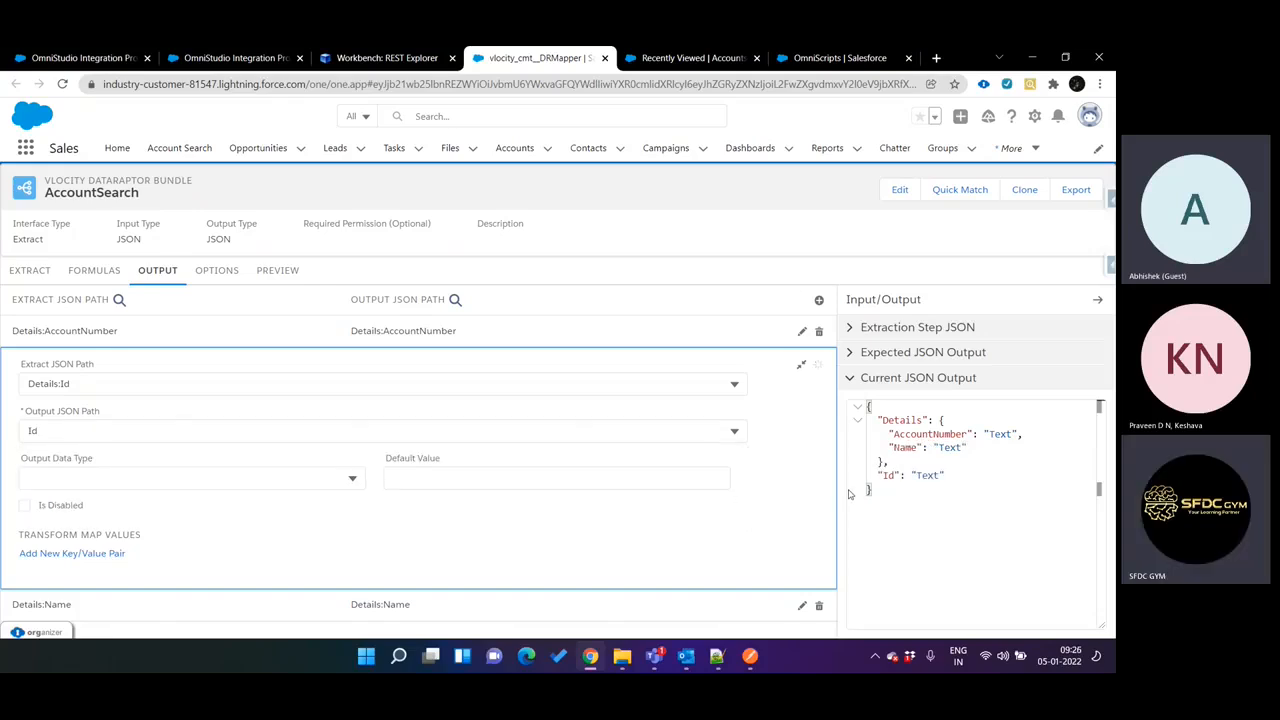
Remove the Details node from ConditionalBlock2's execution conditional formula so it reads !ISBLANK(%DataRaptorExtractAction1:Id%).
key(ctrl+shift+Tab)
key(ctrl+shift+Tab)
click(697, 300)
double_click(697, 299)
key(BackSpace)
key(Delete)
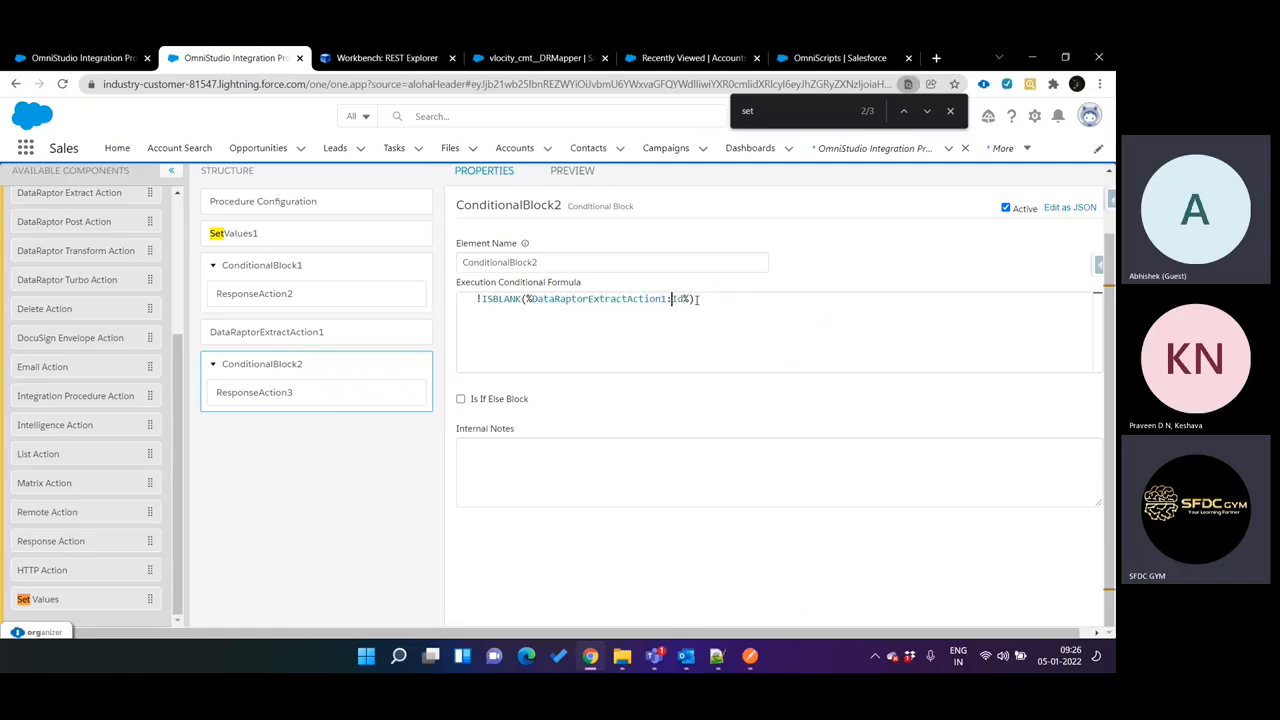
Activate the API Call procedure's version and check the end of the request URI in REST Explorer.
click(334, 203)
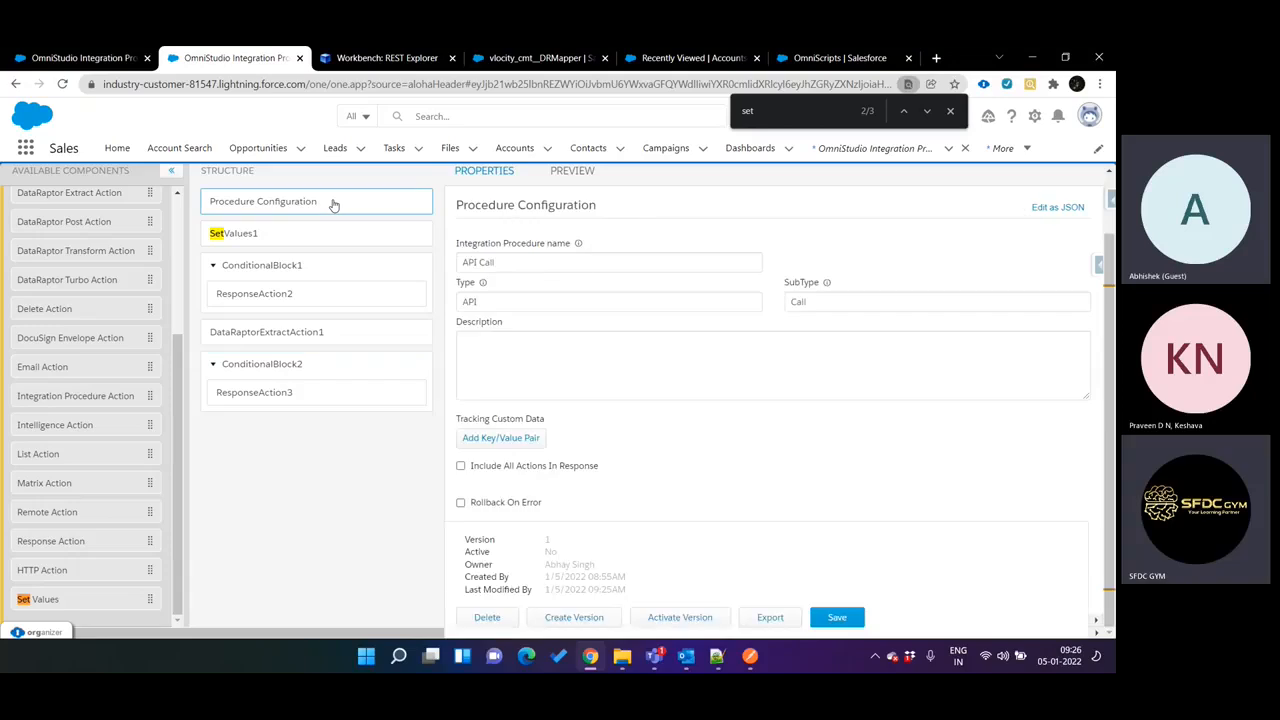
click(676, 614)
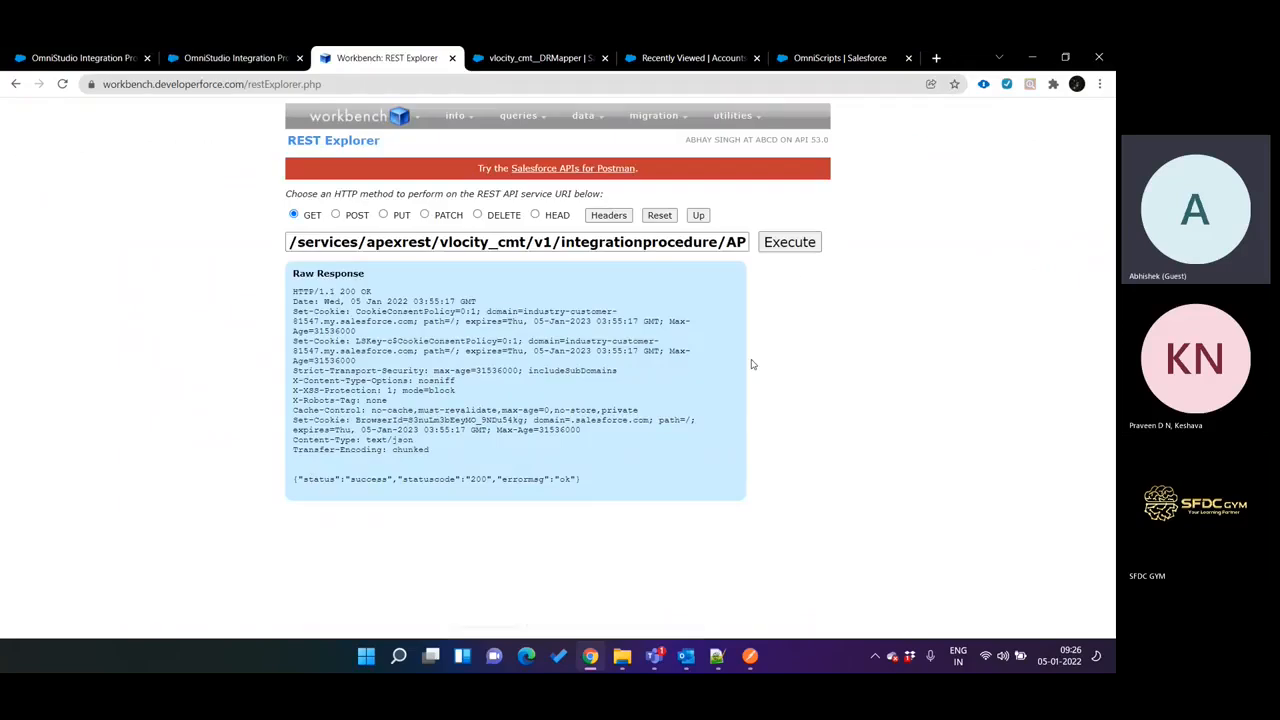
drag(721, 242, 838, 258)
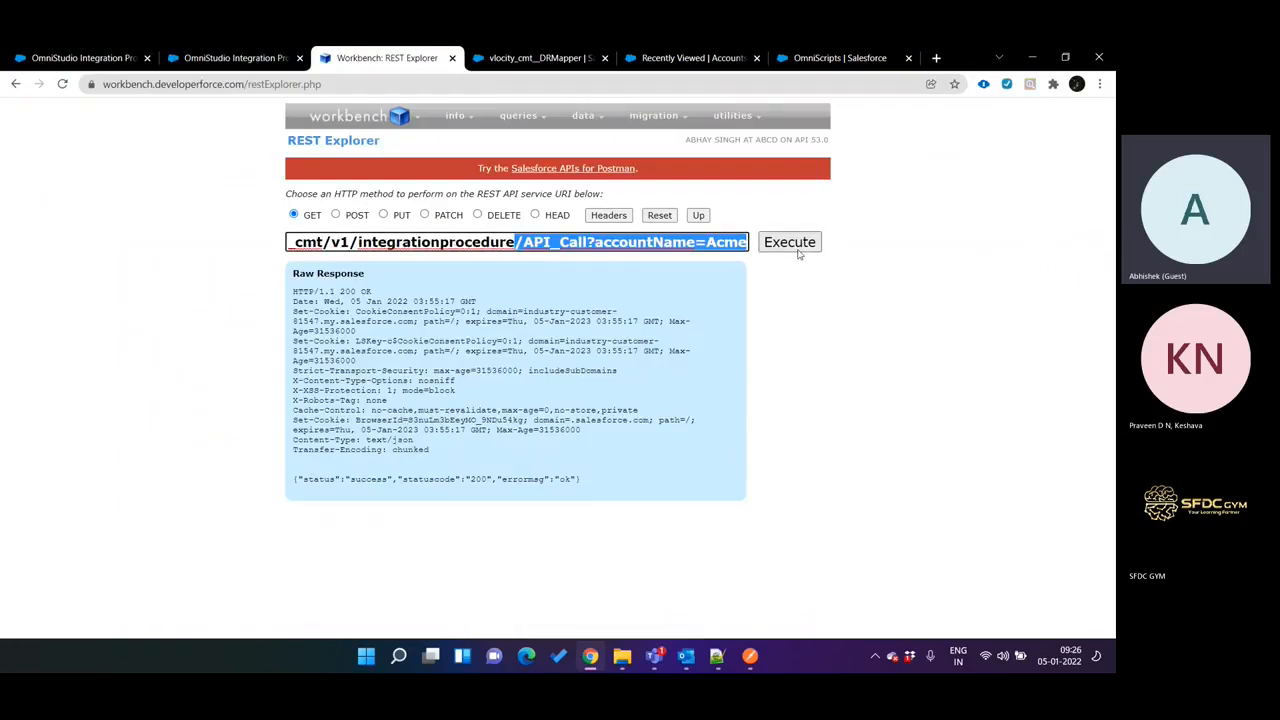
Compare ConditionalBlock2's formula path in the API Call procedure with the Id output mapping in the AccountSearch DataRaptor.
key(ctrl+shift+Tab)
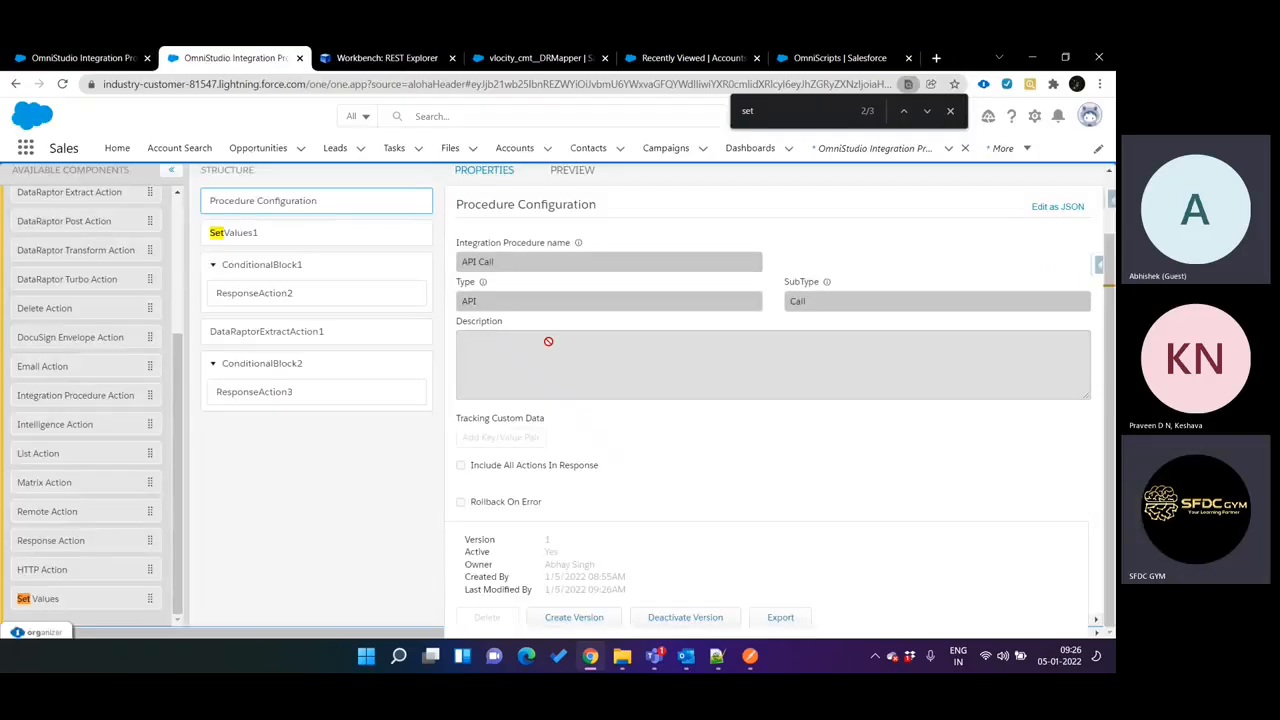
click(273, 397)
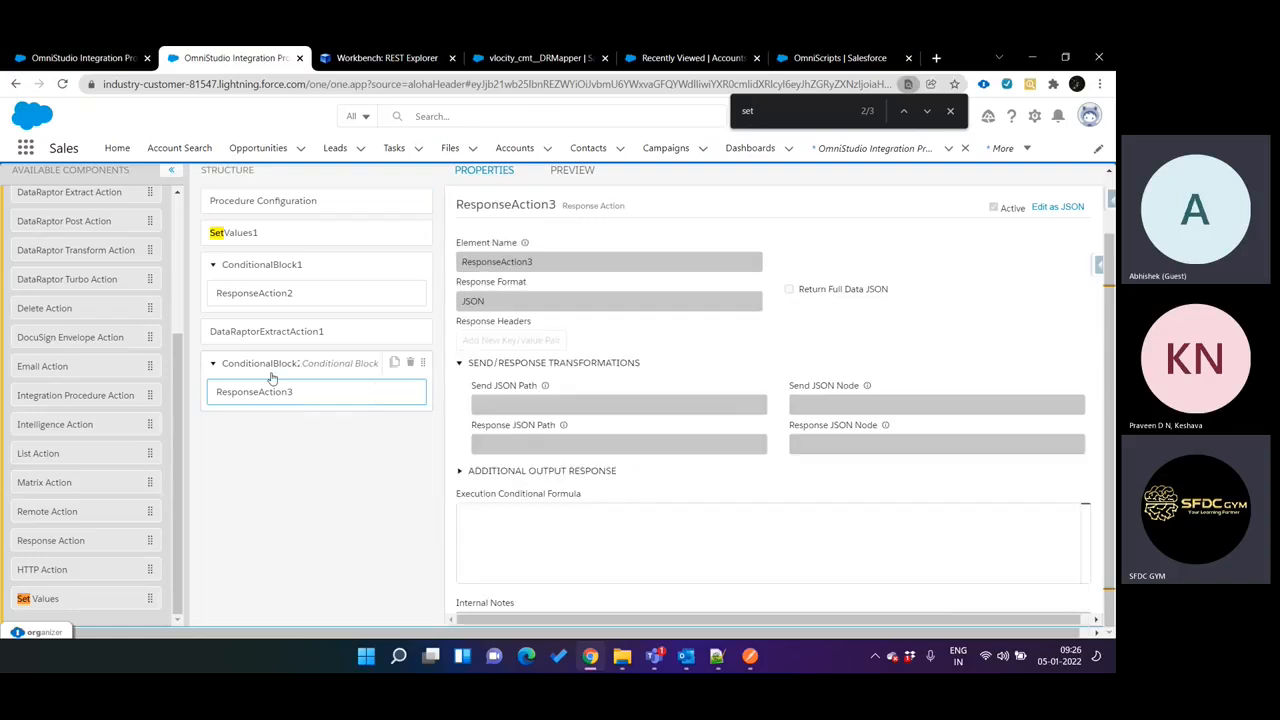
click(271, 370)
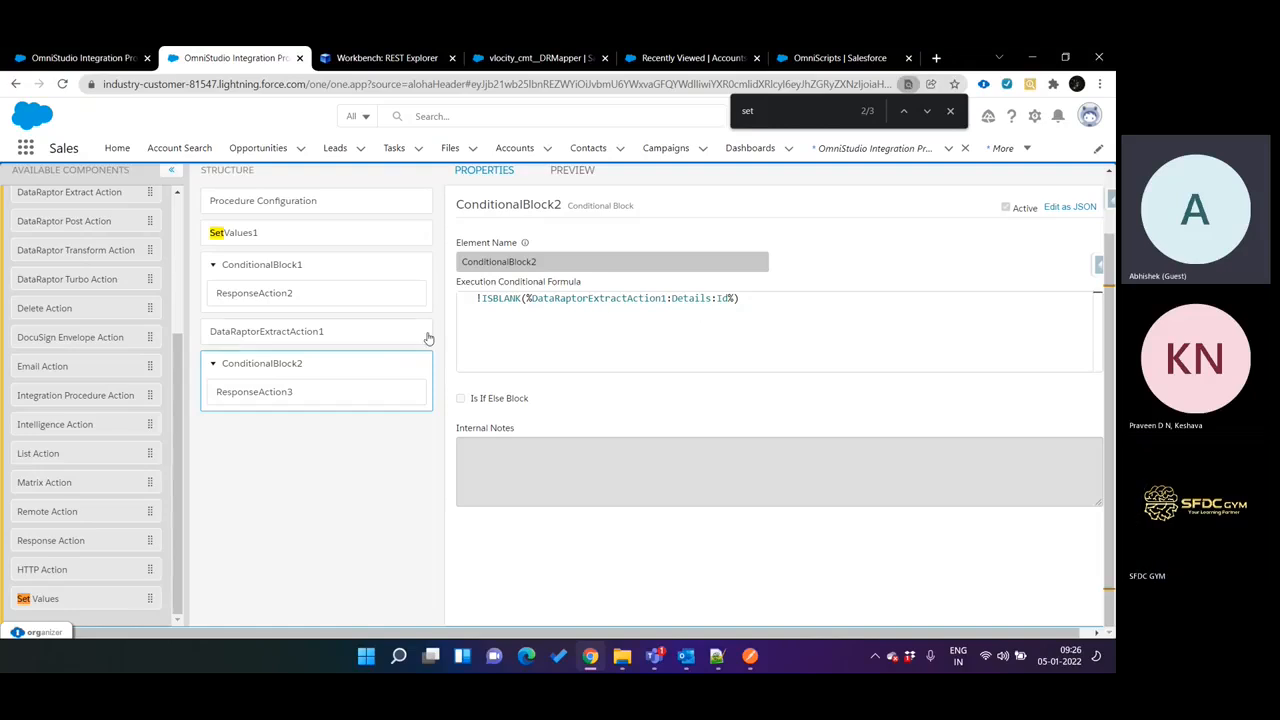
key(ctrl+Tab)
key(ctrl+shift+Tab)
key(ctrl+shift+Tab)
key(ctrl+Tab)
key(ctrl+Tab)
key(ctrl+Tab)
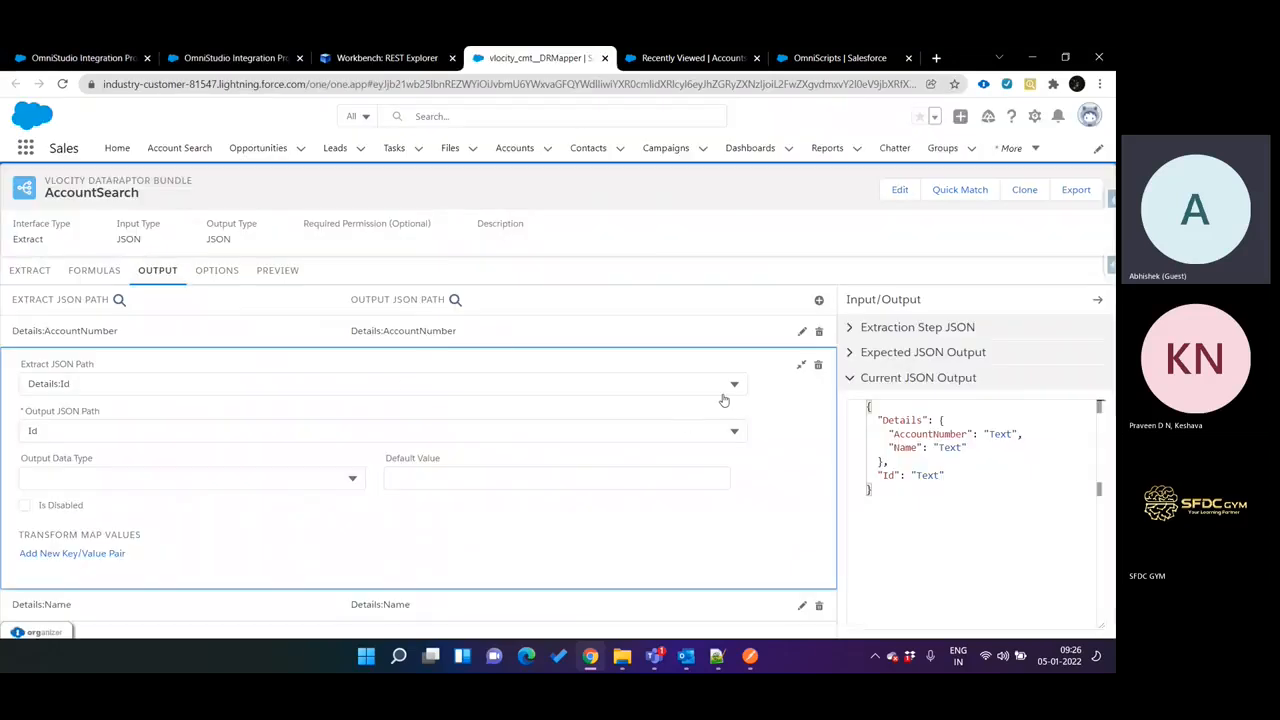
key(ctrl+shift+Tab)
key(ctrl+shift+Tab)
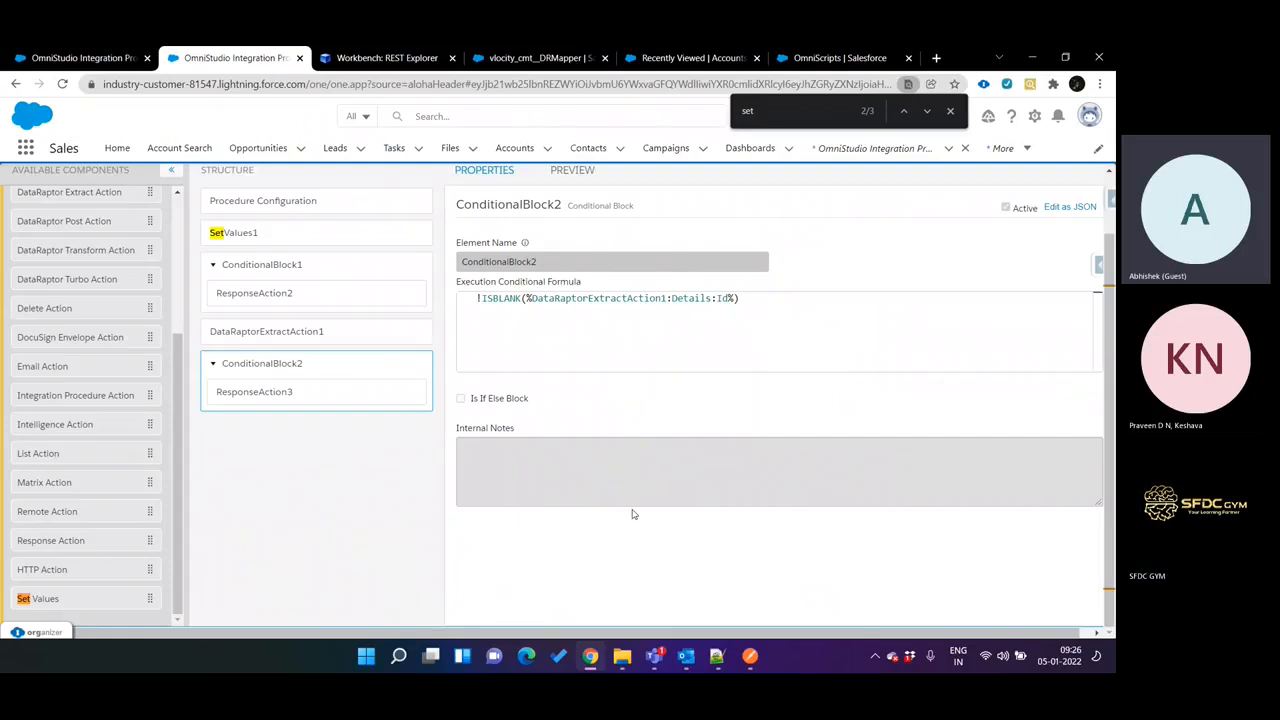
Deactivate the API Call procedure's version and shorten ConditionalBlock2's conditional formula to !ISBLANK(%DataRaptorExtractAction1:Id%).
click(340, 208)
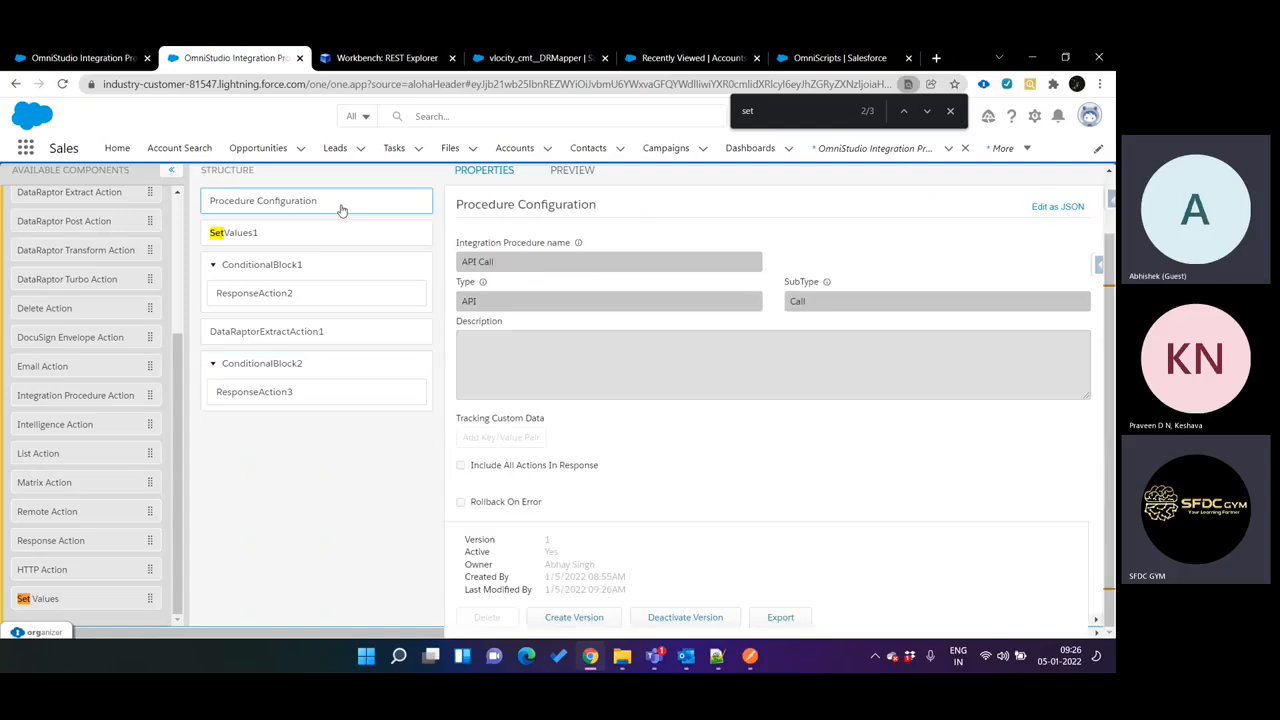
click(692, 617)
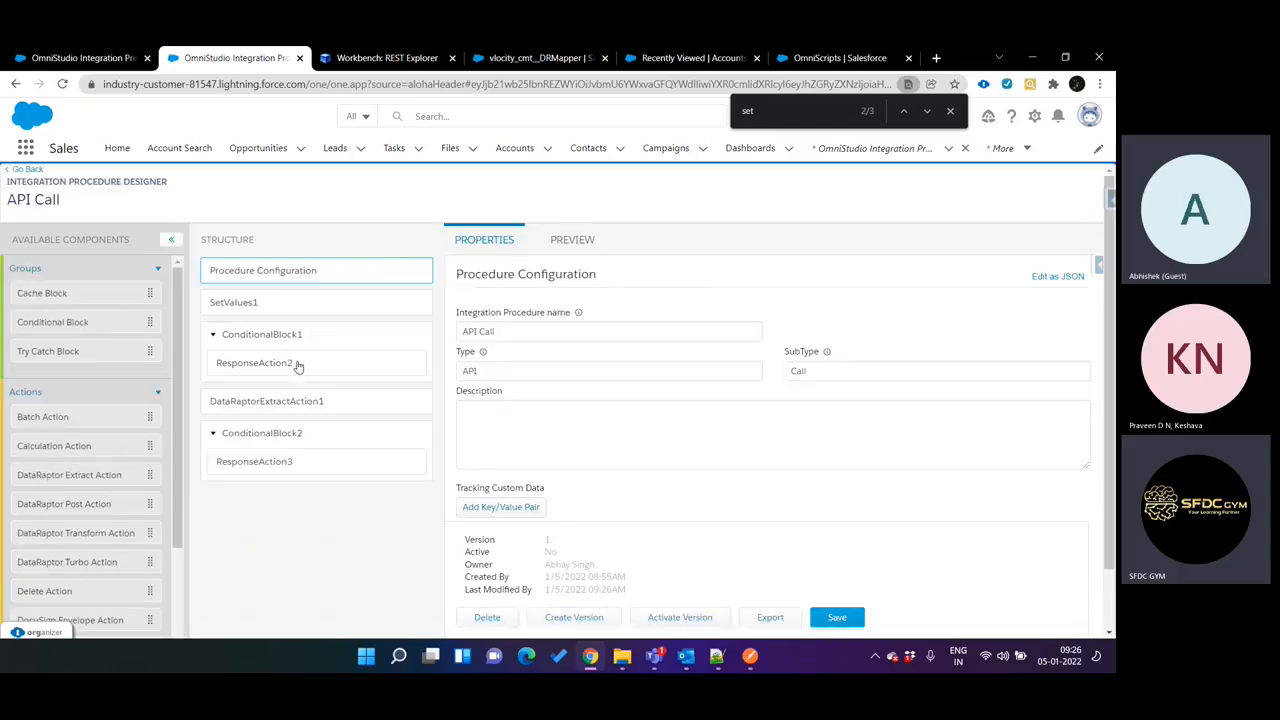
scroll(297, 367, down, 2)
click(295, 364)
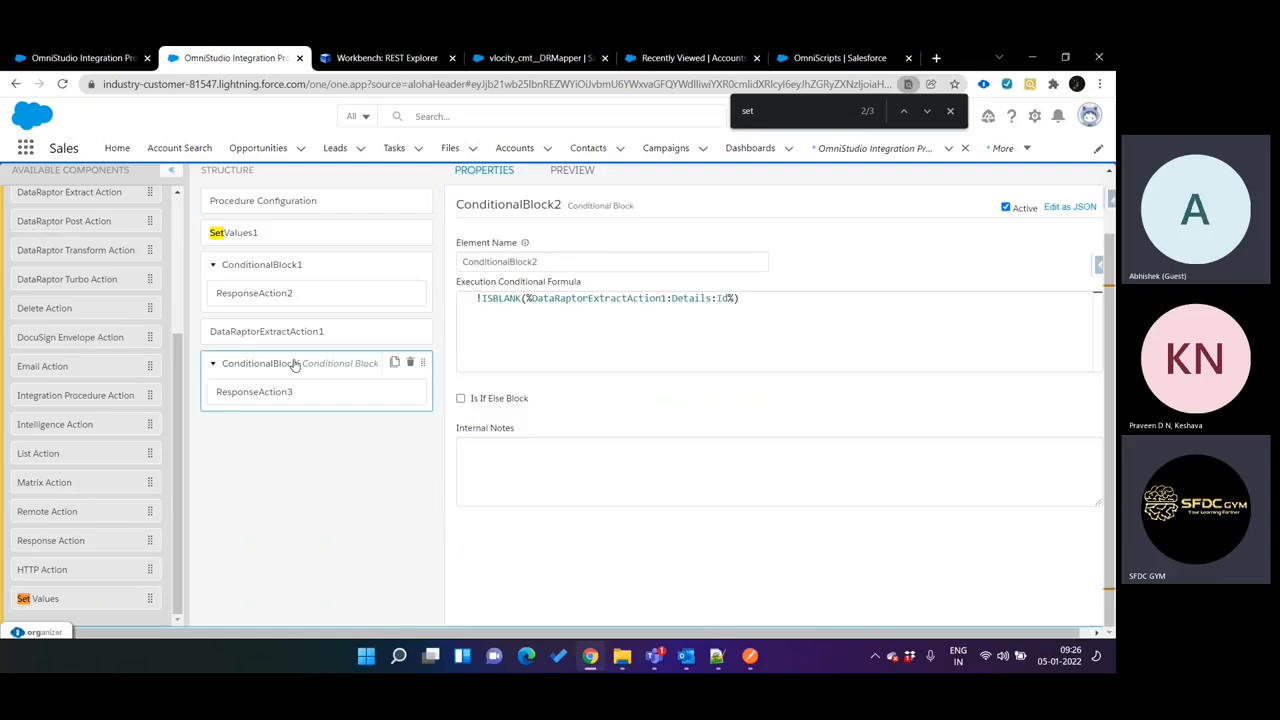
drag(720, 298, 673, 298)
key(BackSpace)
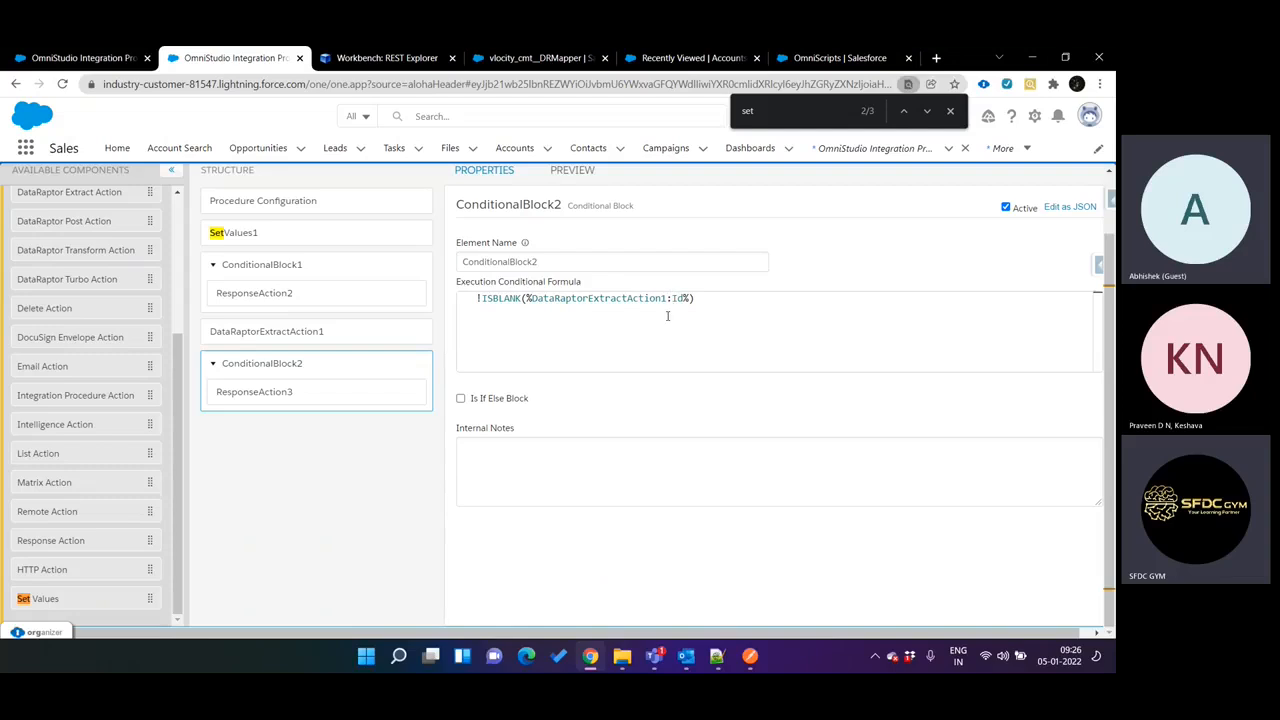
Compare the AccountSearch DataRaptor's current JSON output with the DataRaptorExtractAction1:Id path in ConditionalBlock2's formula.
key(ctrl+4)
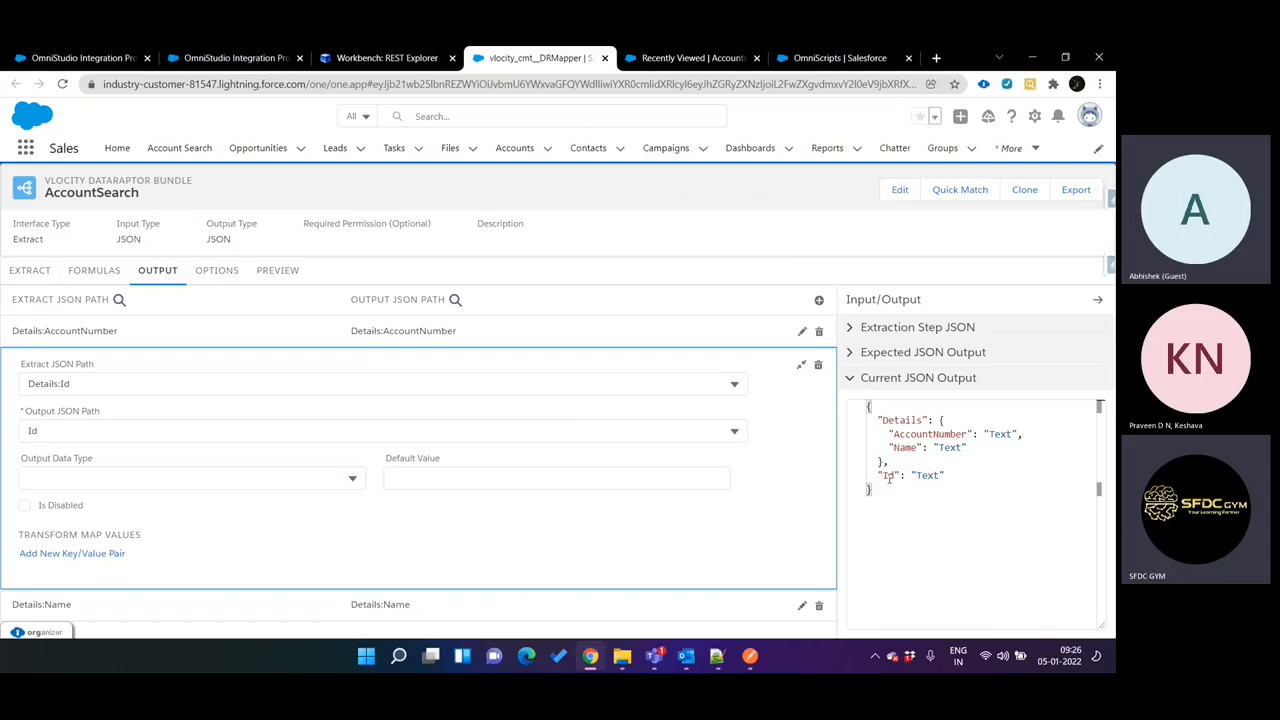
key(ctrl+3)
key(ctrl+2)
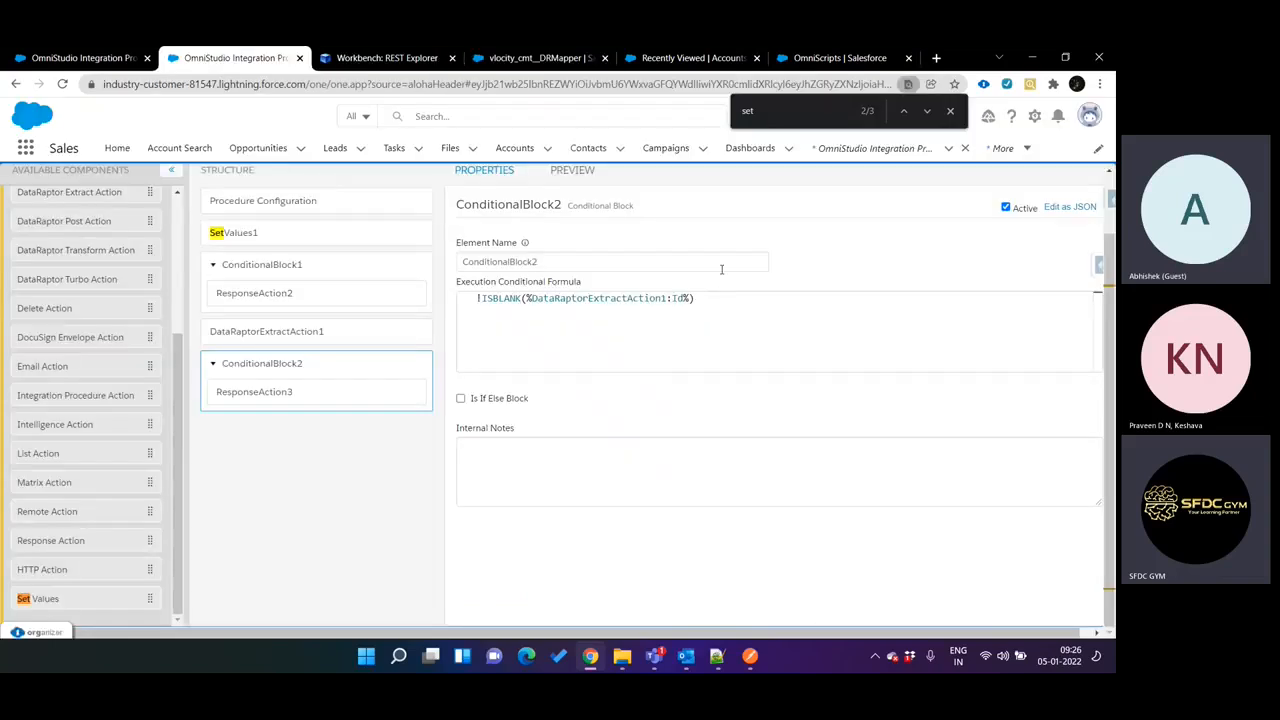
double_click(678, 299)
double_click(567, 298)
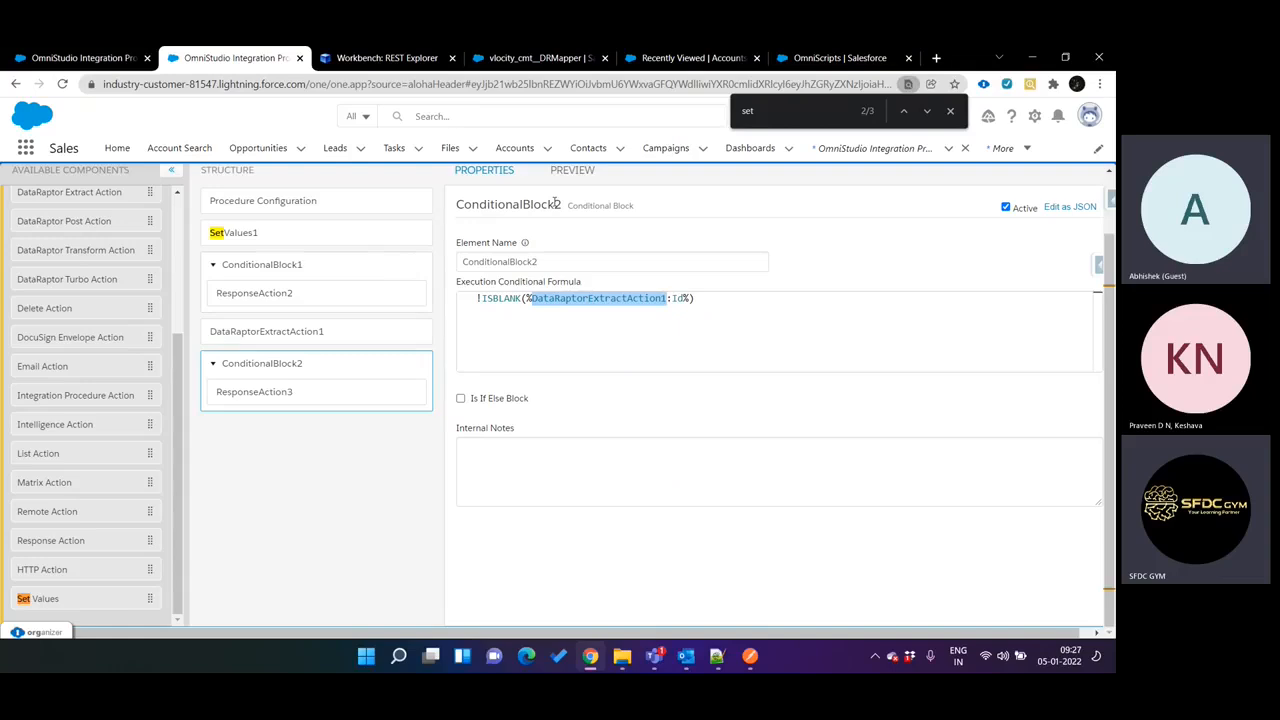
Activate the API Call procedure's version and reopen ConditionalBlock2's properties.
scroll(389, 300, up, 1)
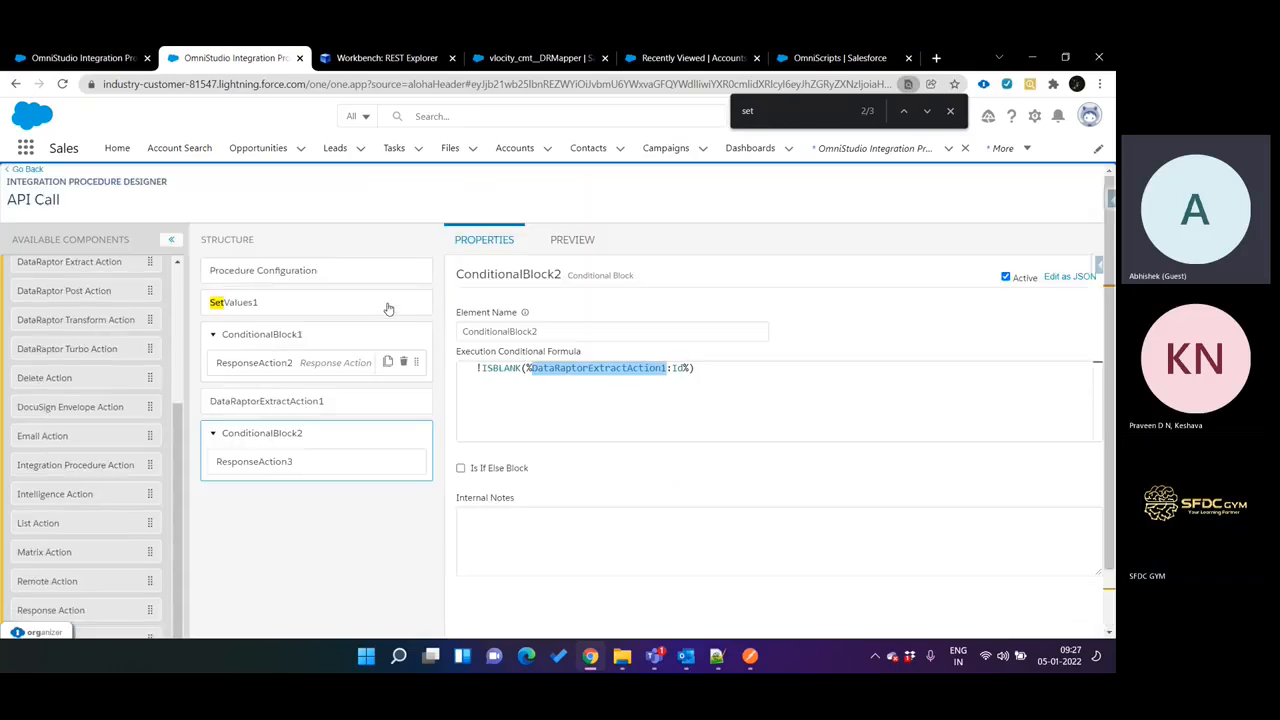
click(333, 275)
click(695, 613)
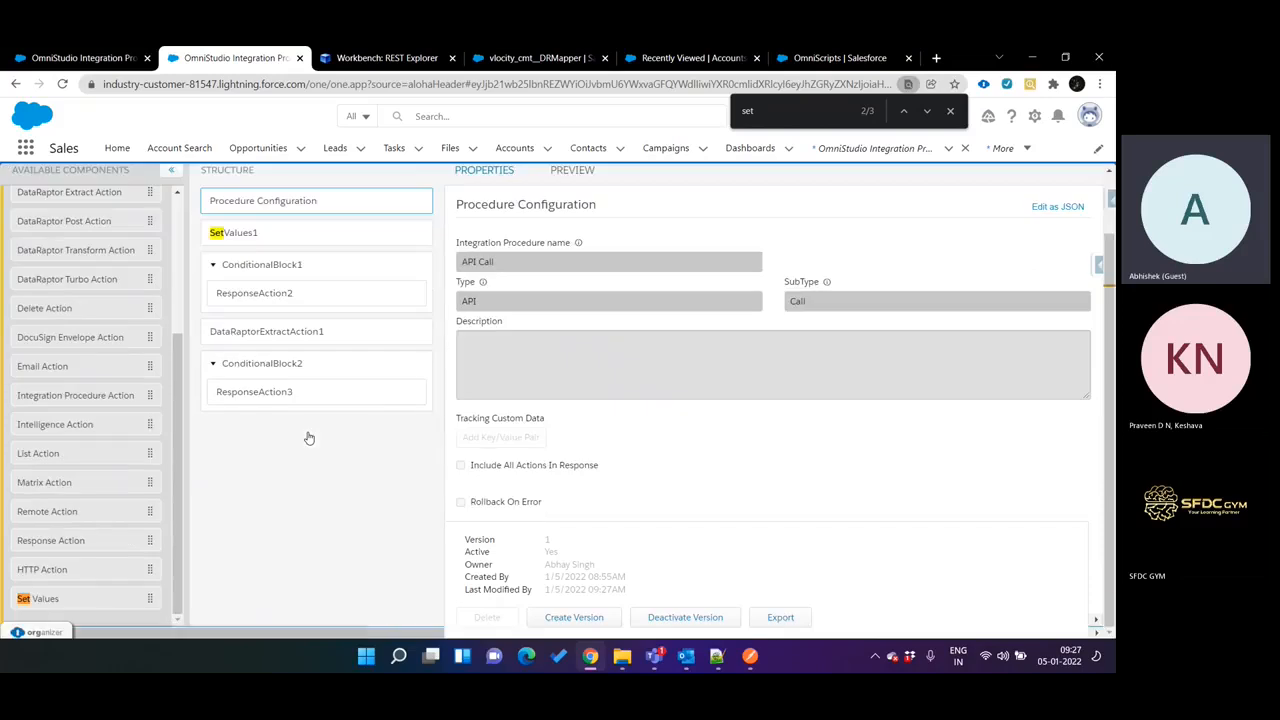
click(297, 374)
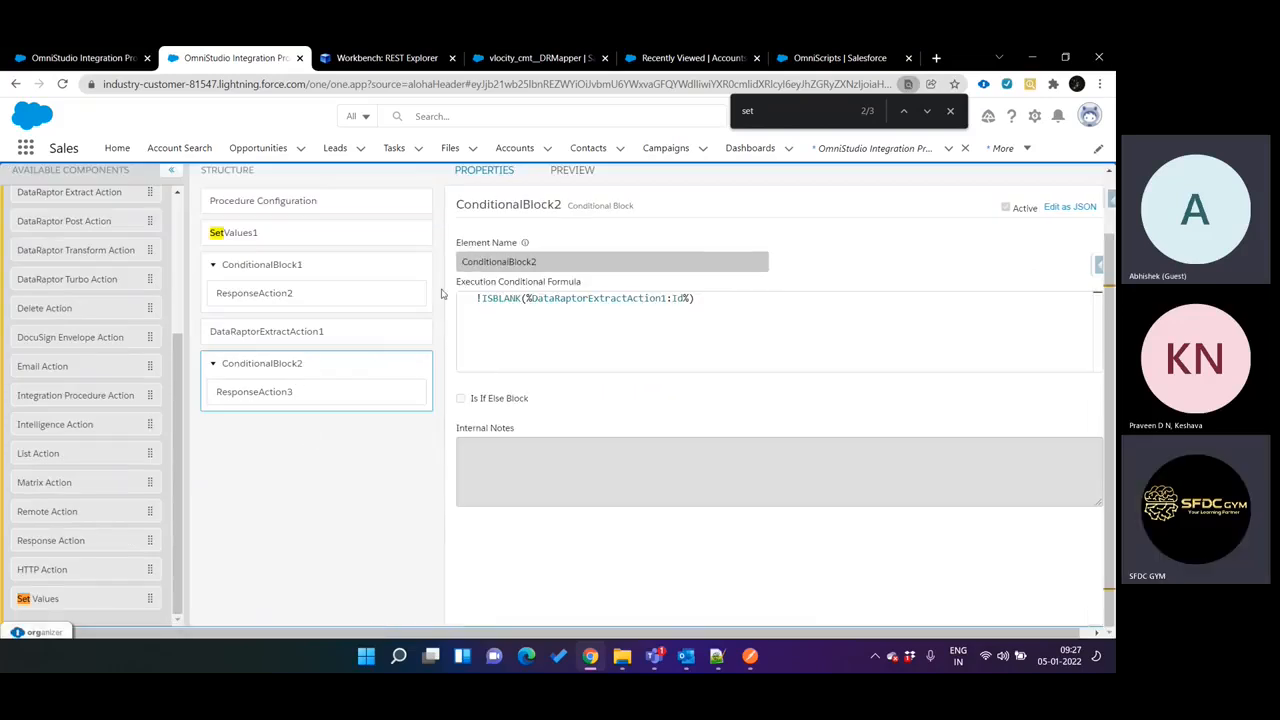
Execute the API Call GET request in Workbench REST Explorer and expand the returned response.
key(ctrl+Tab)
click(811, 249)
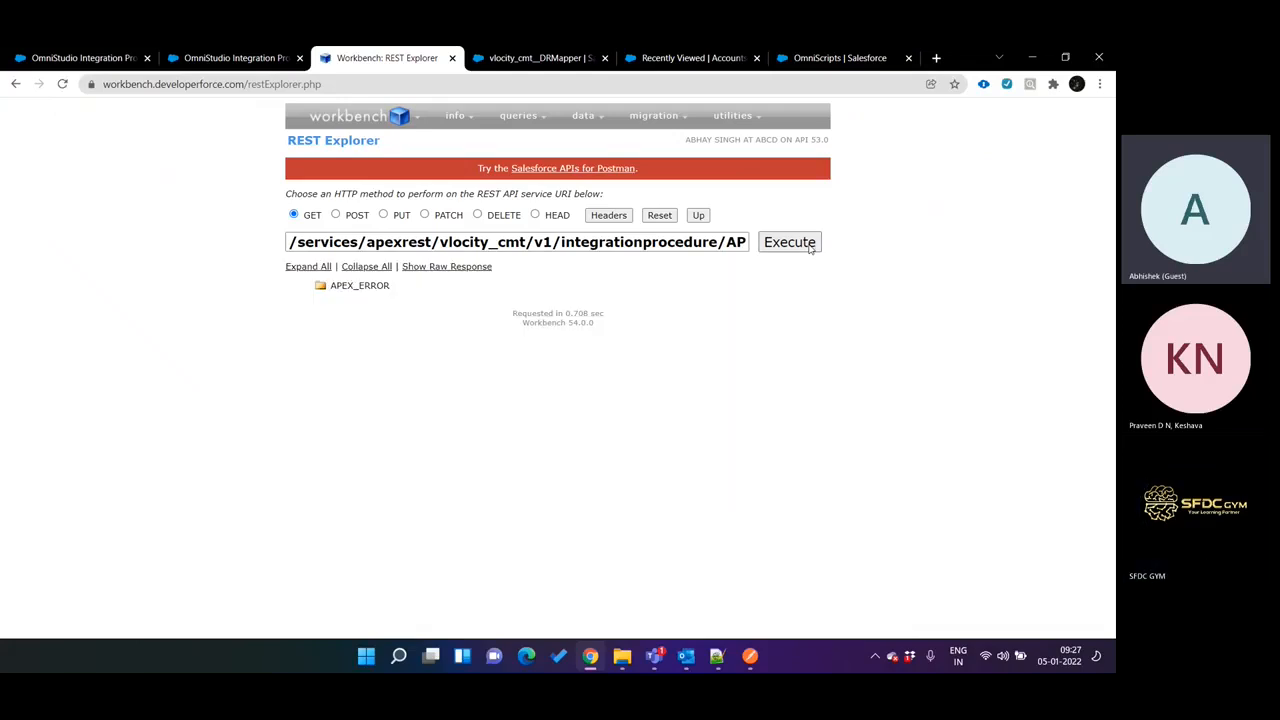
click(380, 288)
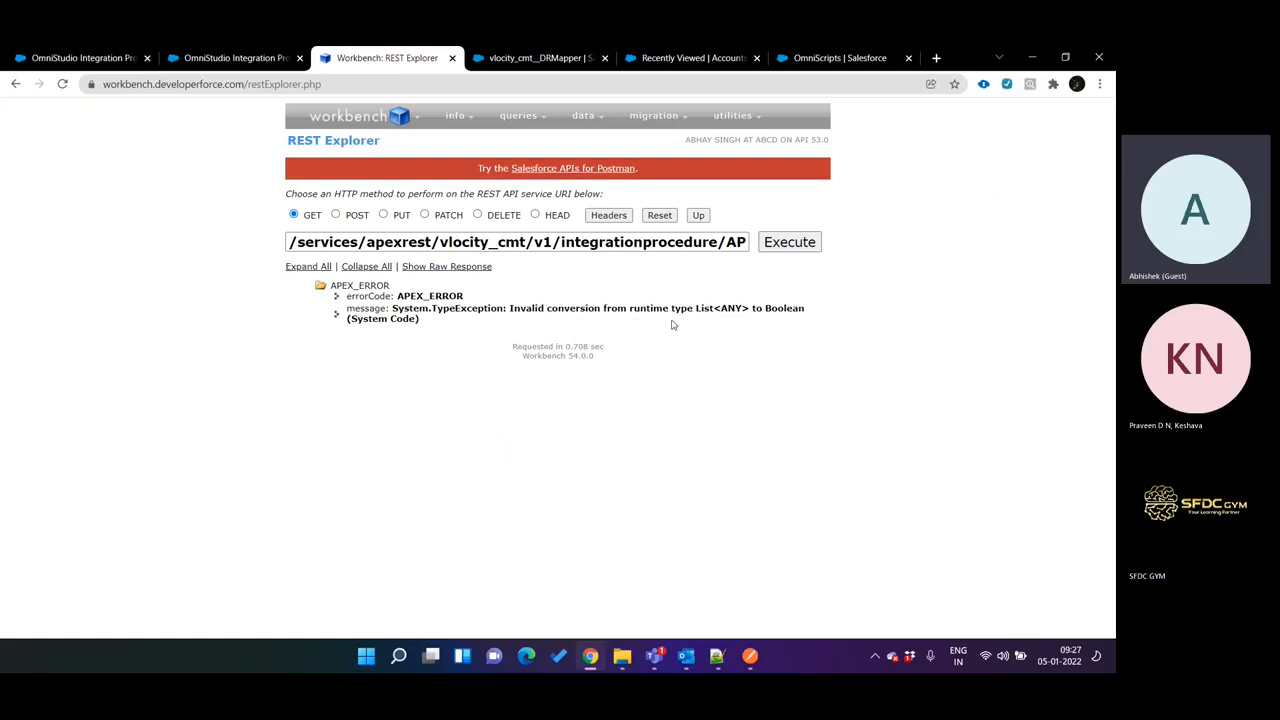
Review the Account extract step and its Name filter in the AccountSearch DataRaptor.
key(ctrl+shift+Tab)
key(ctrl+Tab)
key(ctrl+Tab)
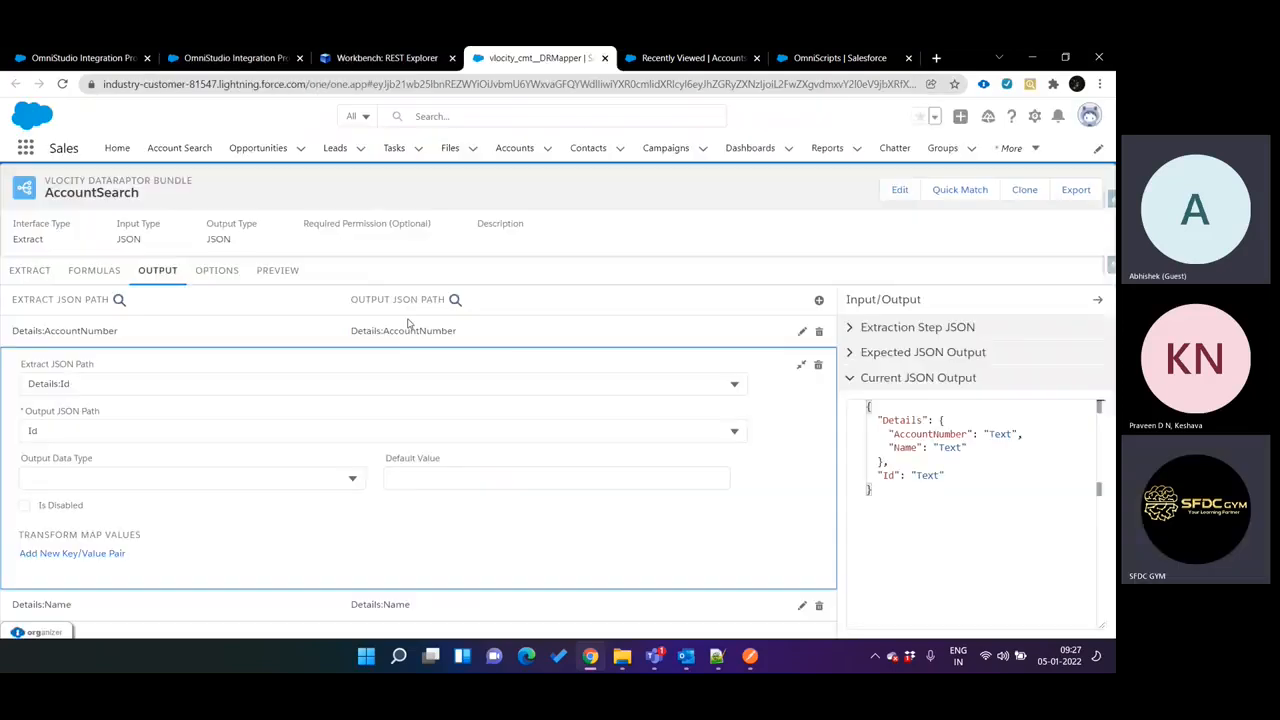
click(30, 271)
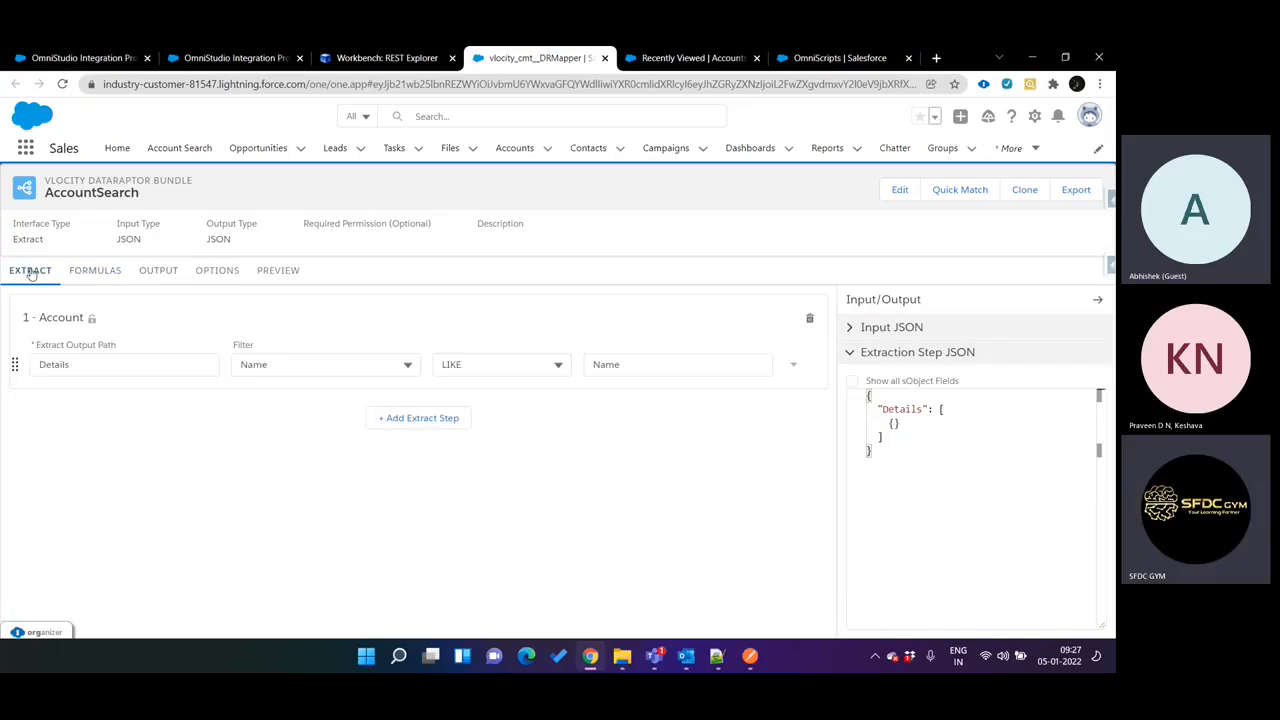
click(278, 270)
key(ctrl+shift+Tab)
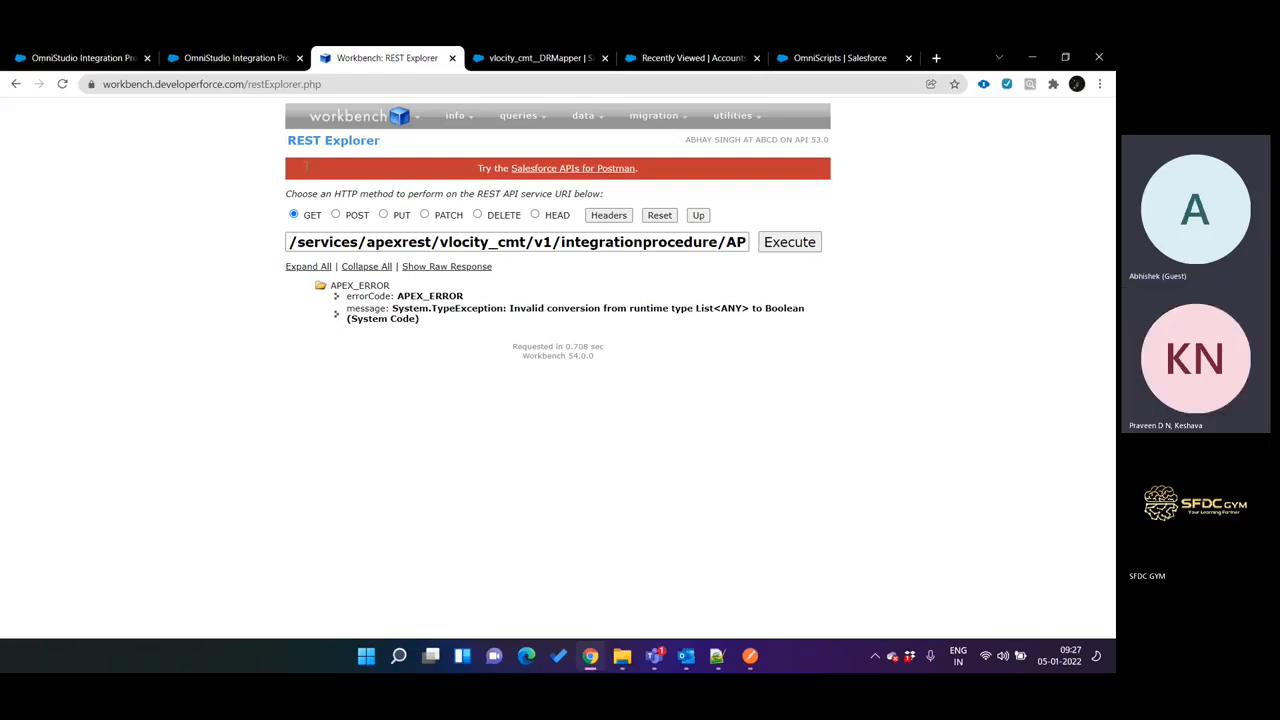
Check ConditionalBlock2's formula and the account names in the Recently Viewed accounts list.
click(266, 60)
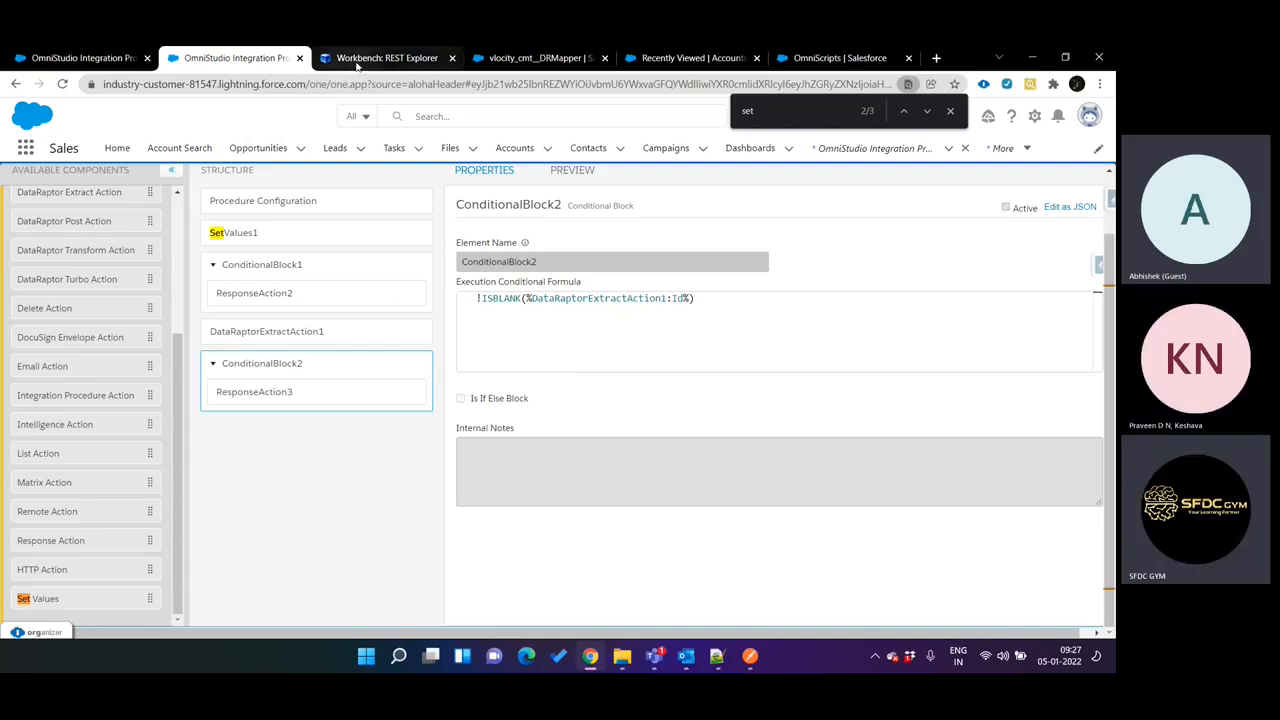
key(ctrl+Tab)
key(ctrl+Tab)
key(ctrl+Tab)
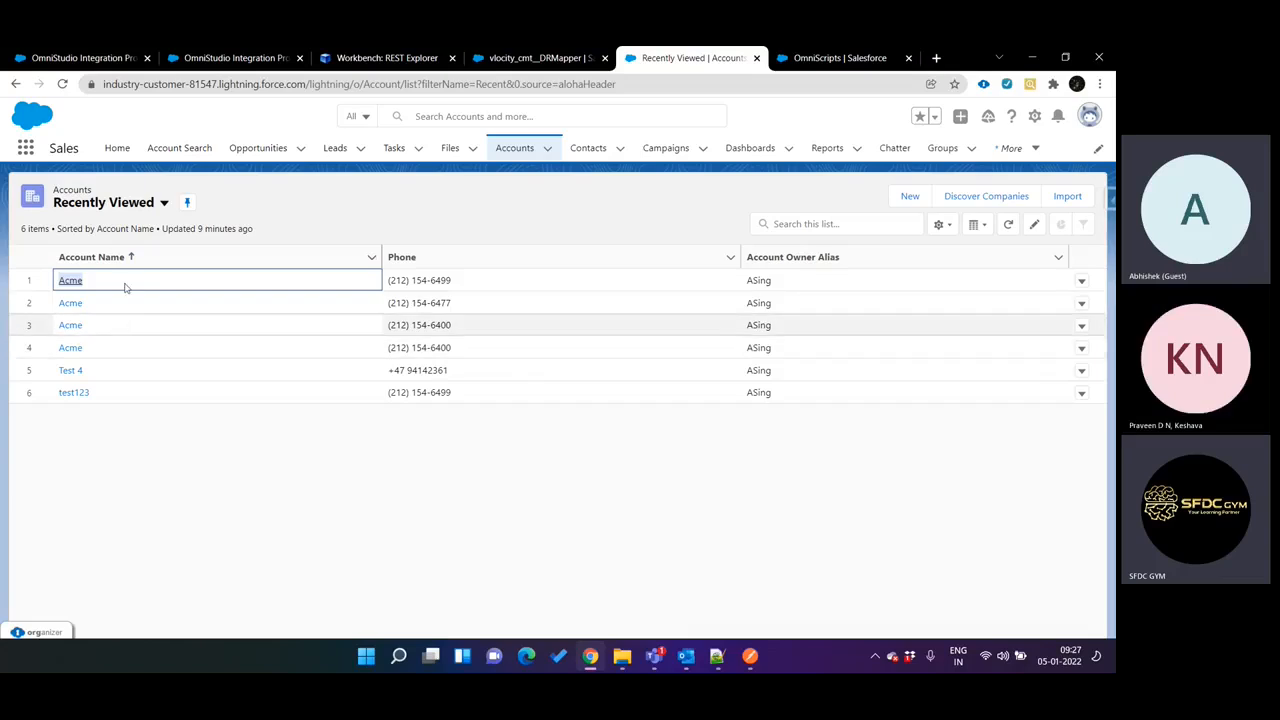
key(ctrl+shift+Tab)
key(ctrl+shift+Tab)
key(ctrl+Tab)
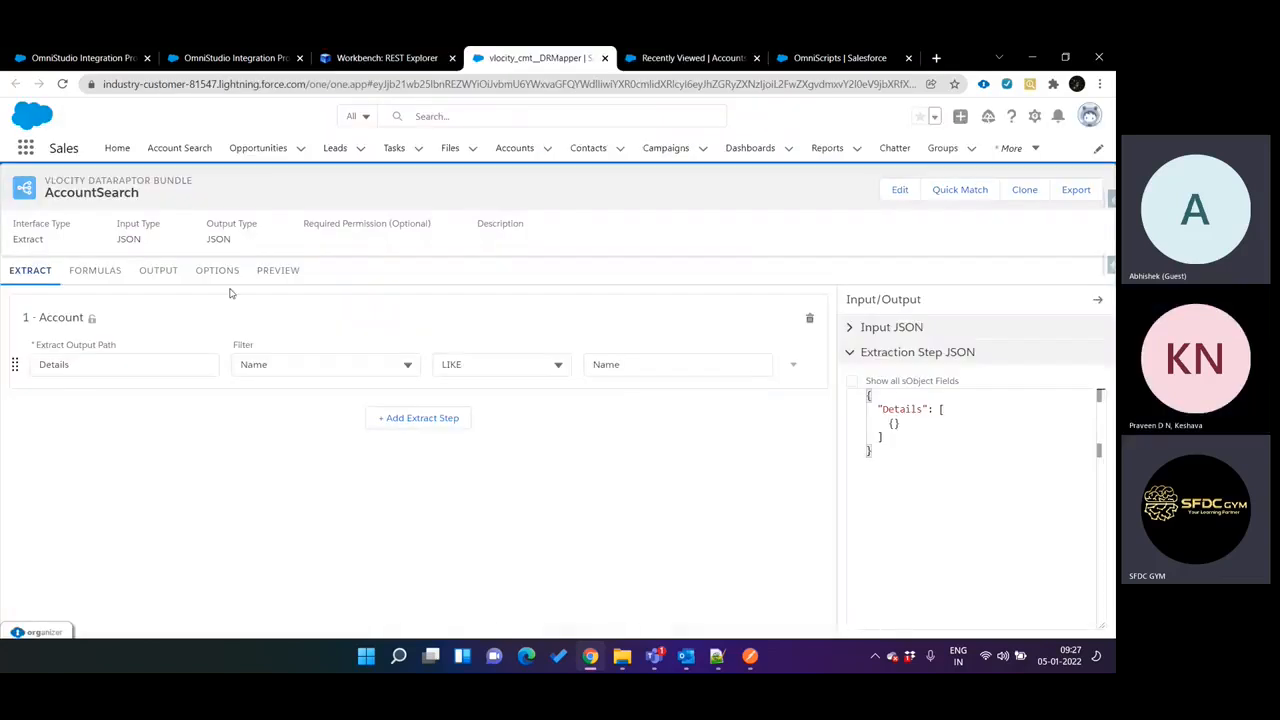
Preview the AccountSearch DataRaptor with Name set to Acme and look through the whole response.
click(295, 271)
click(179, 356)
key(BackSpace)
key(BackSpace)
text(Acme)
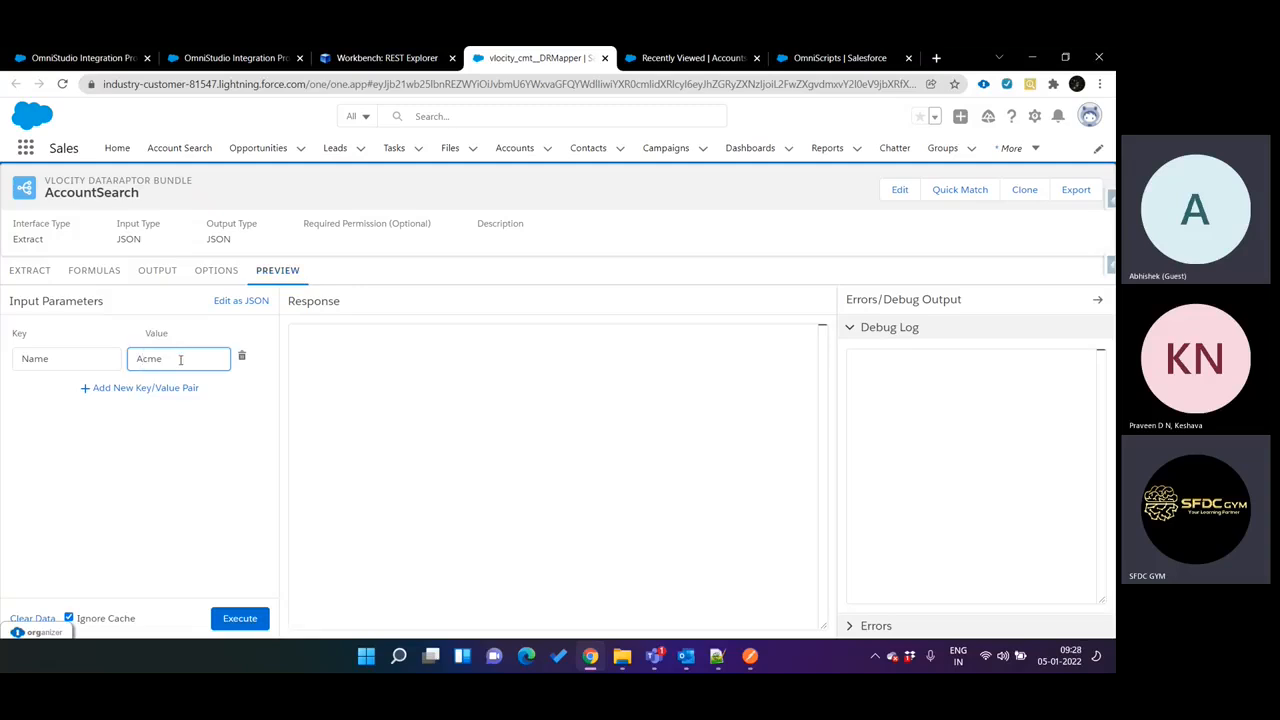
click(240, 618)
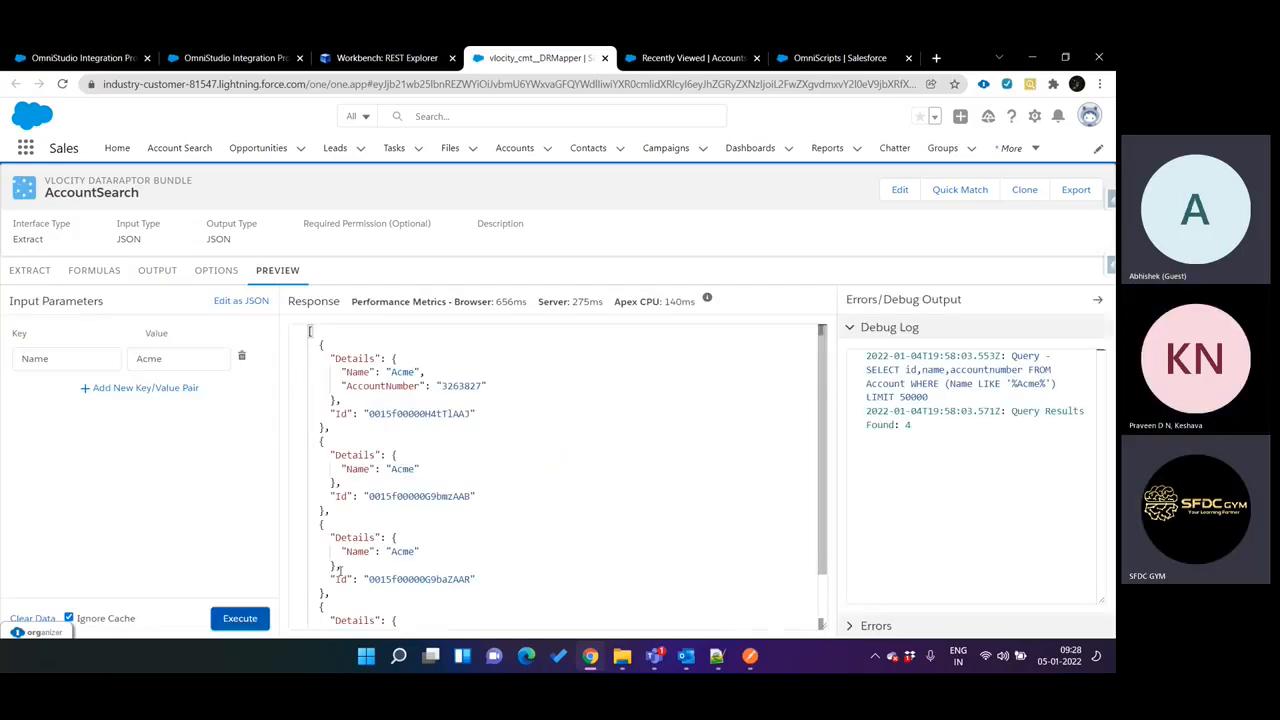
scroll(395, 610, down, 1)
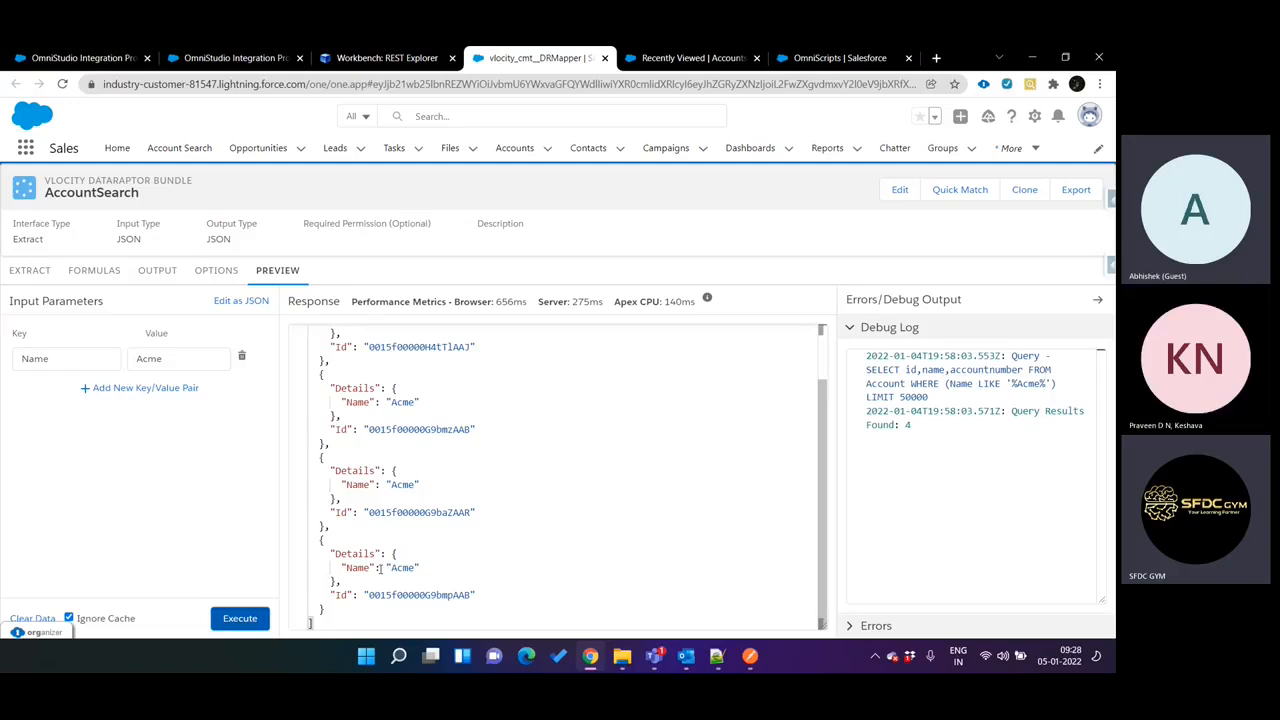
scroll(466, 490, up, 1)
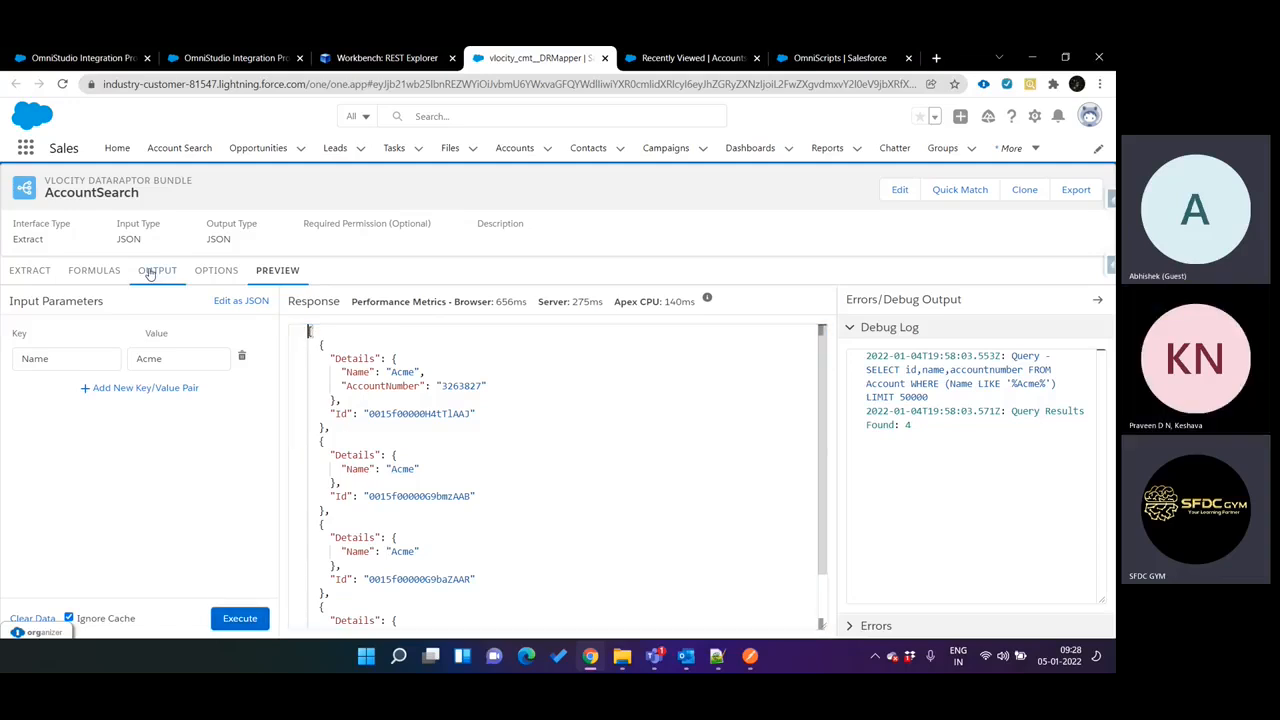
Examine the data types named in REST Explorer's conversion error against ConditionalBlock2's conditional formula.
key(ctrl+shift+Tab)
key(ctrl+shift+Tab)
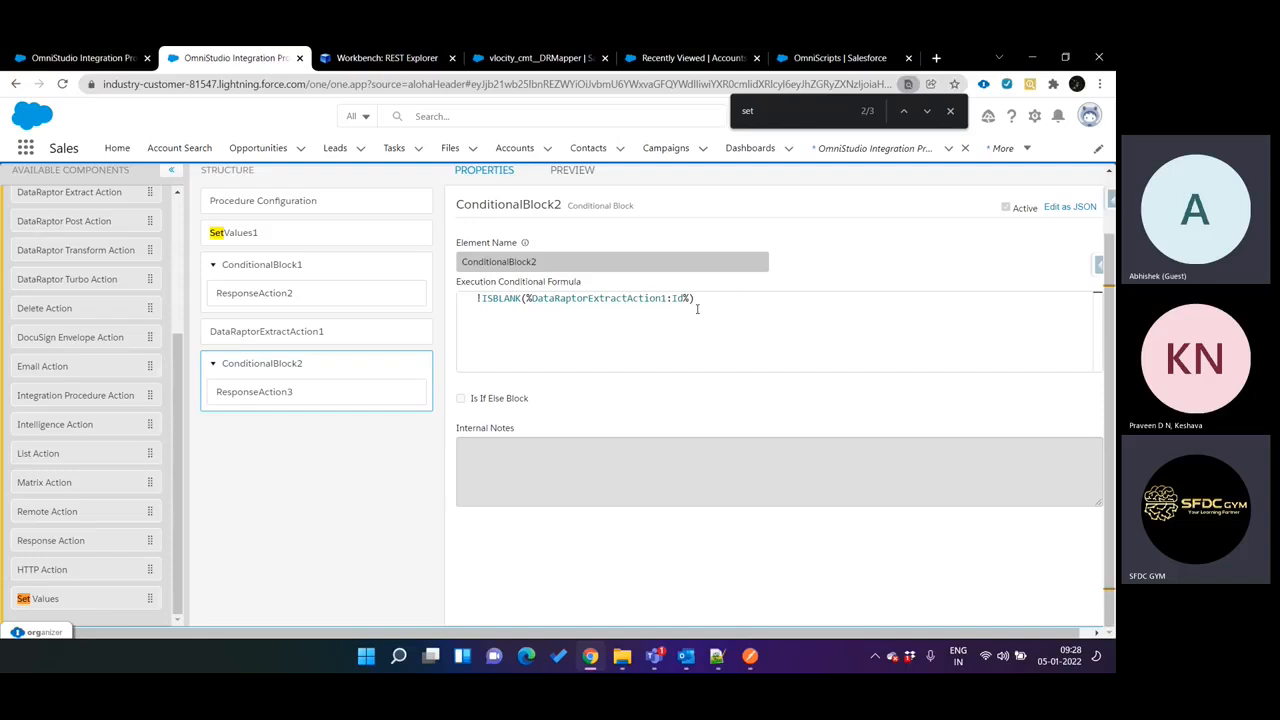
key(ctrl+Tab)
key(ctrl+Tab)
key(ctrl+shift+Tab)
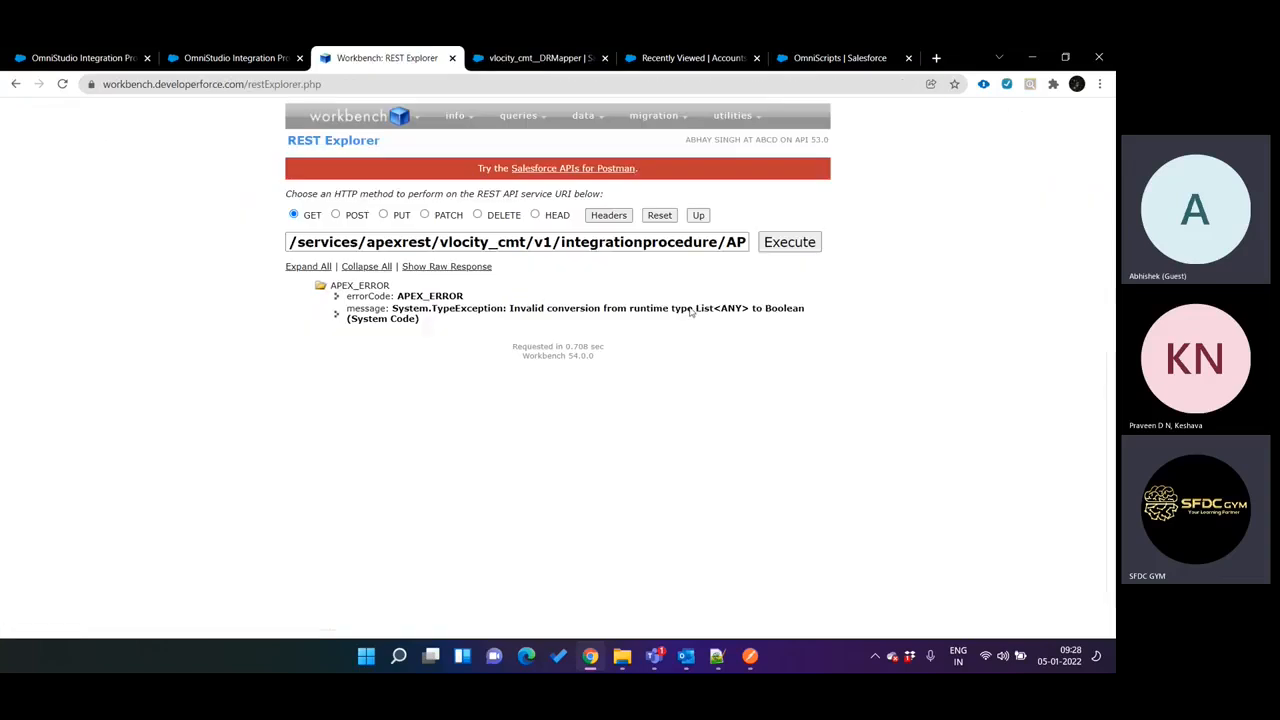
drag(704, 311, 752, 311)
double_click(781, 311)
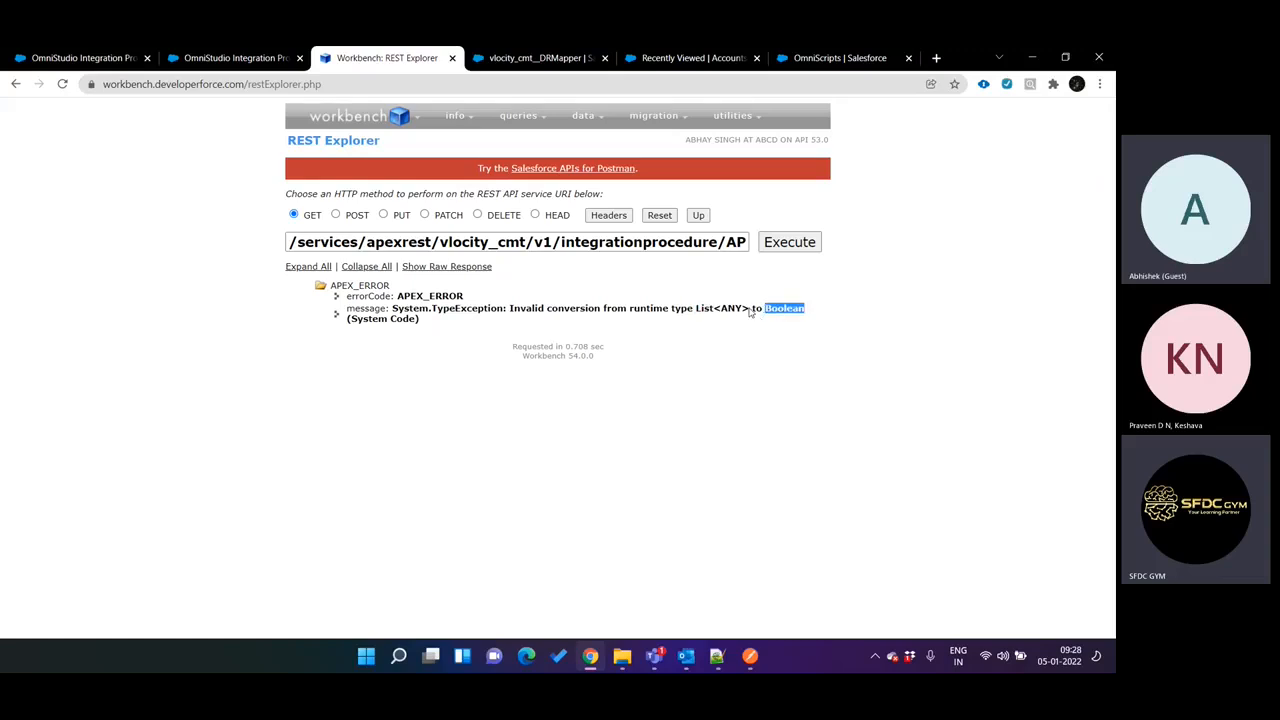
drag(750, 312, 702, 312)
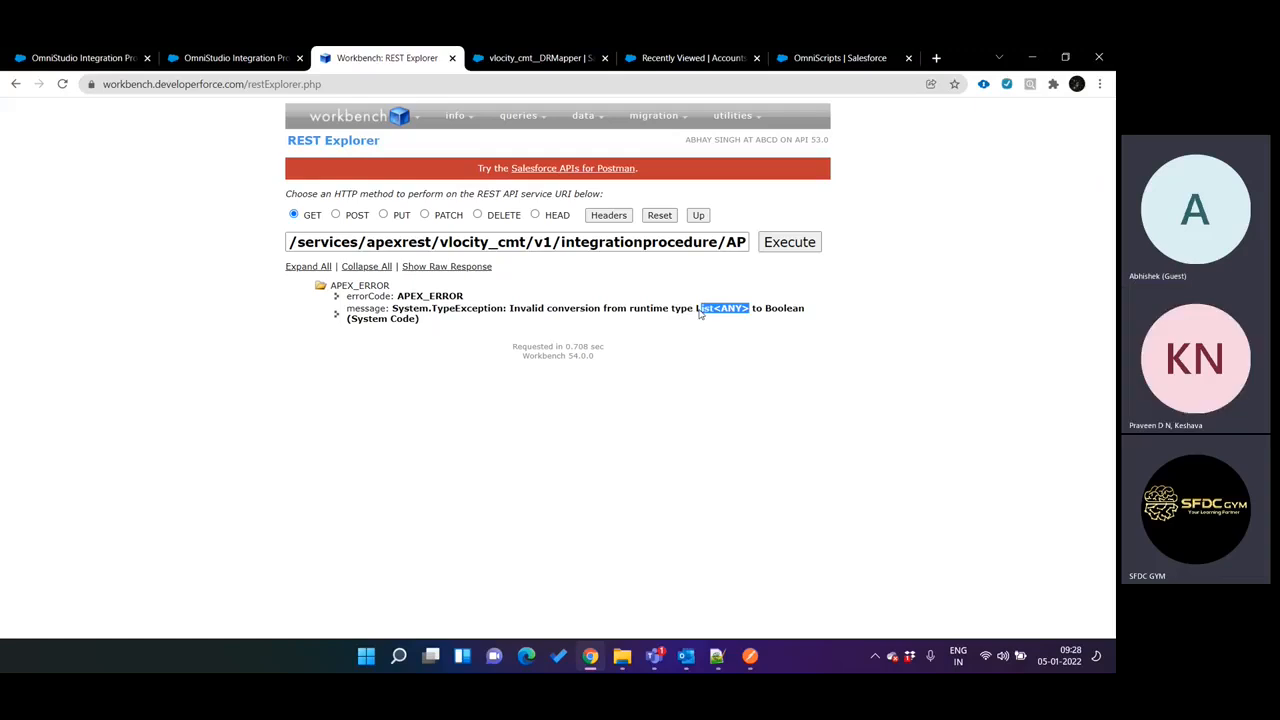
click(700, 313)
key(ctrl+shift+Tab)
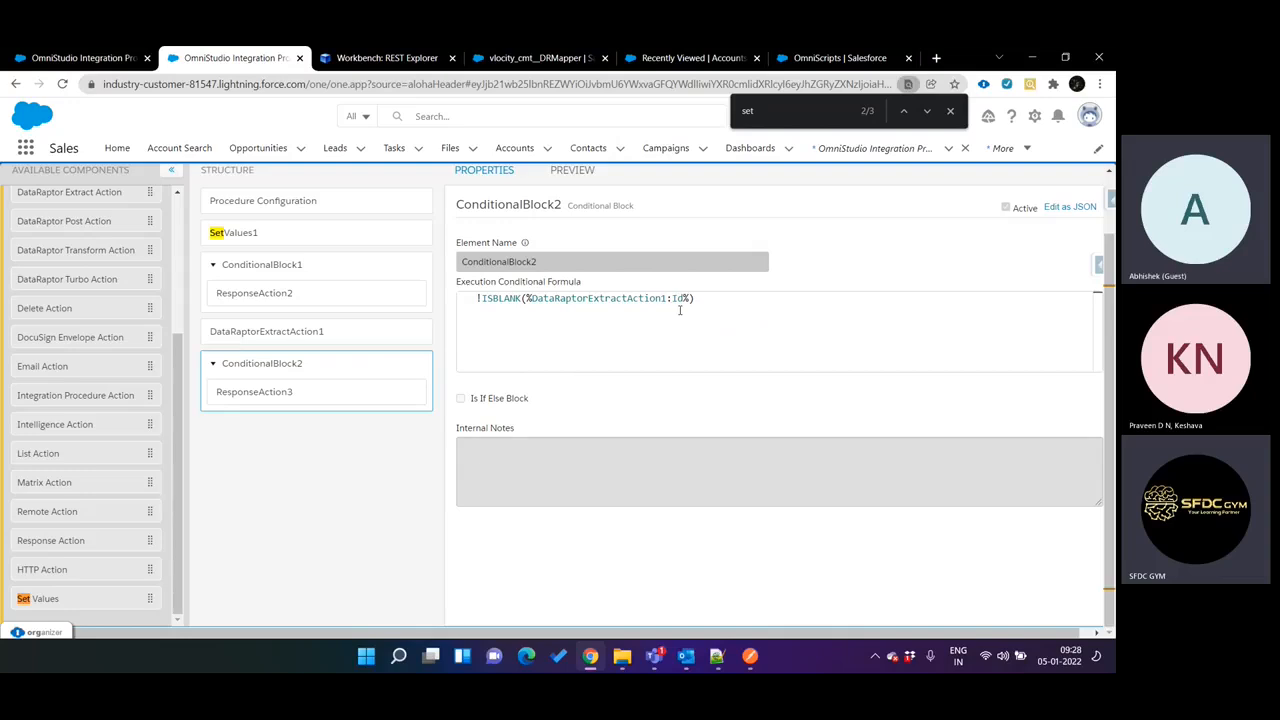
Take the account name test123 from the accounts list and preview the AccountSearch DataRaptor with it as the Name value.
key(ctrl+Tab)
key(ctrl+Tab)
key(ctrl+Tab)
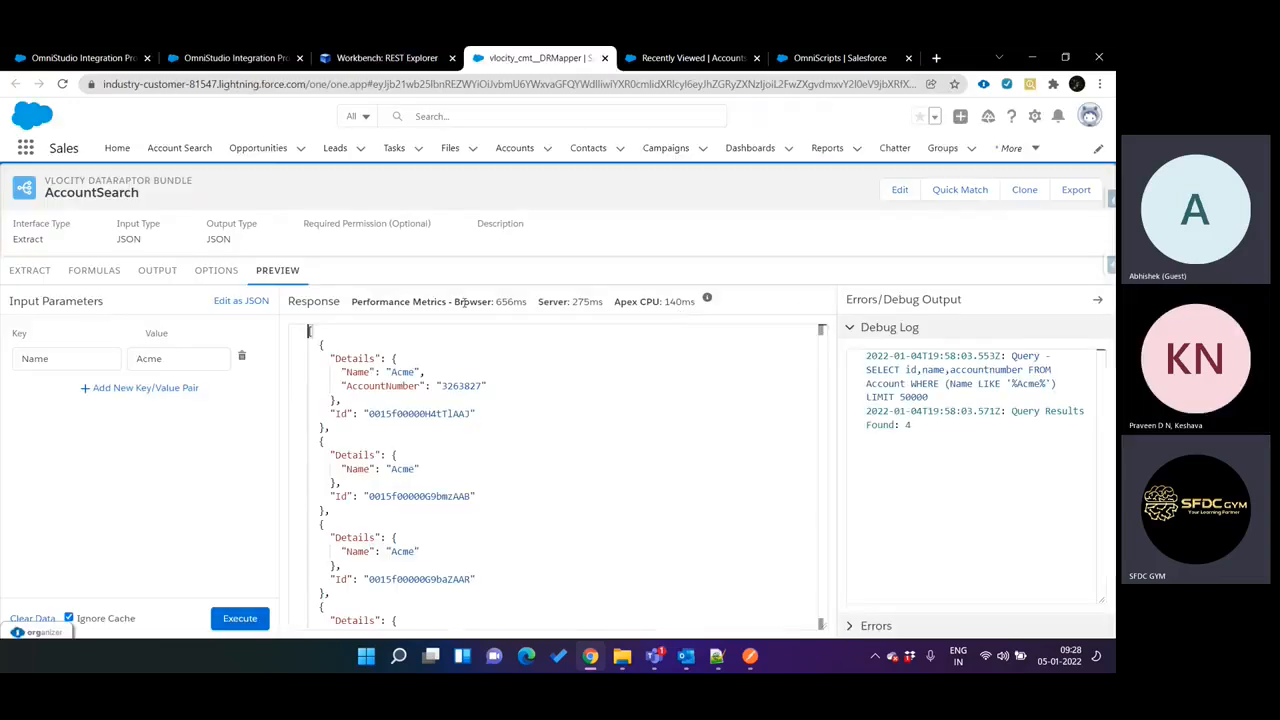
drag(99, 370, 112, 392)
key(ctrl+shift+Tab)
double_click(161, 363)
text(test123)
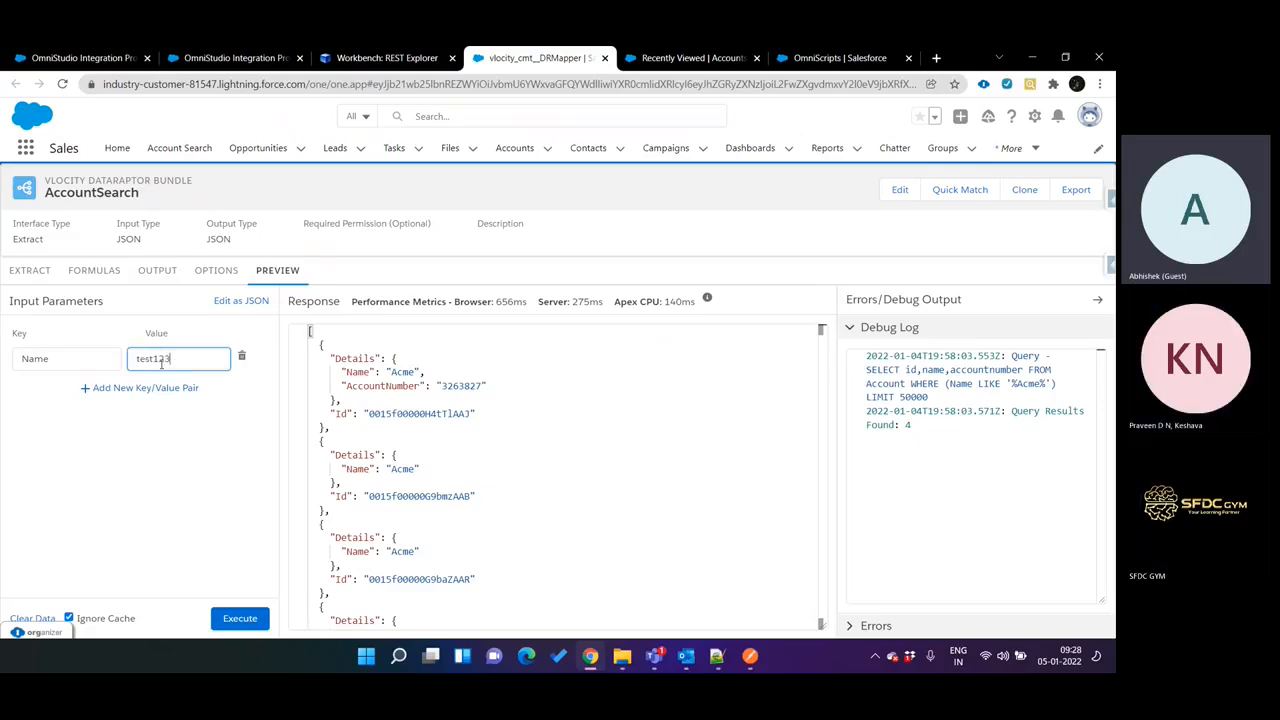
click(240, 620)
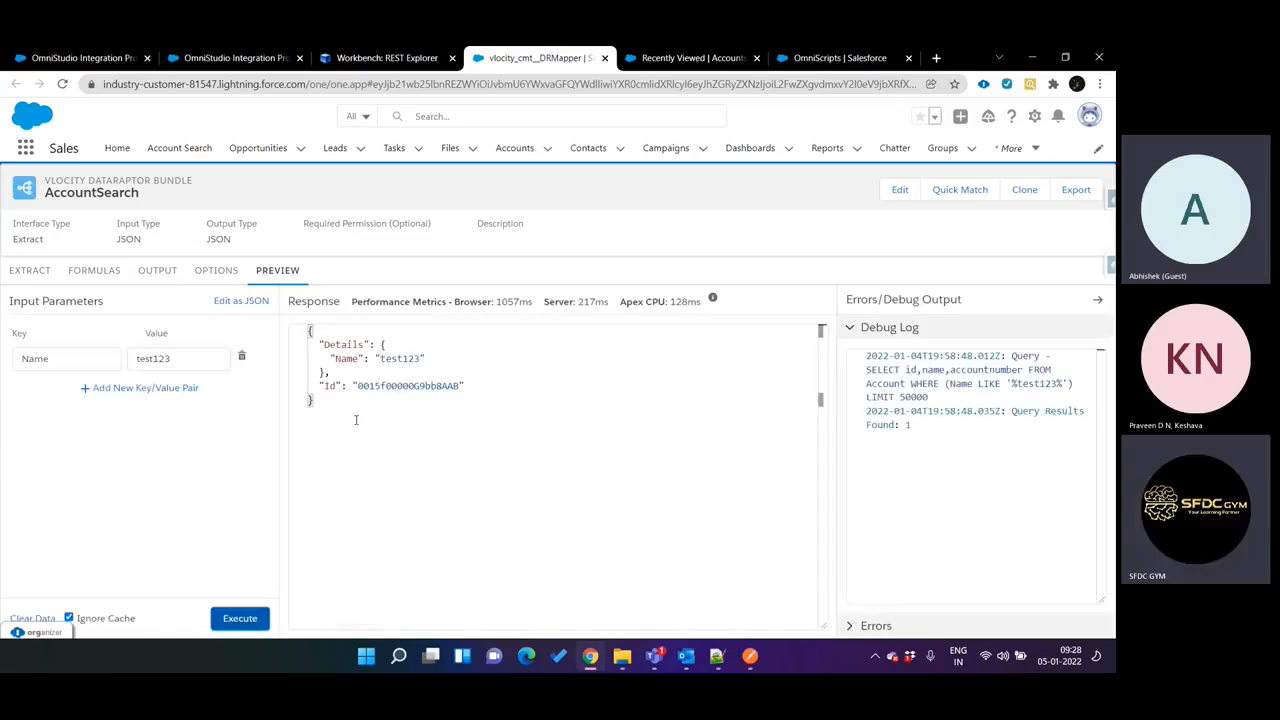
Replace the accountName parameter's value in the REST Explorer request URI with test123 and execute the request.
click(206, 365)
key(ctrl+a)
key(ctrl+c)
key(ctrl+shift+Tab)
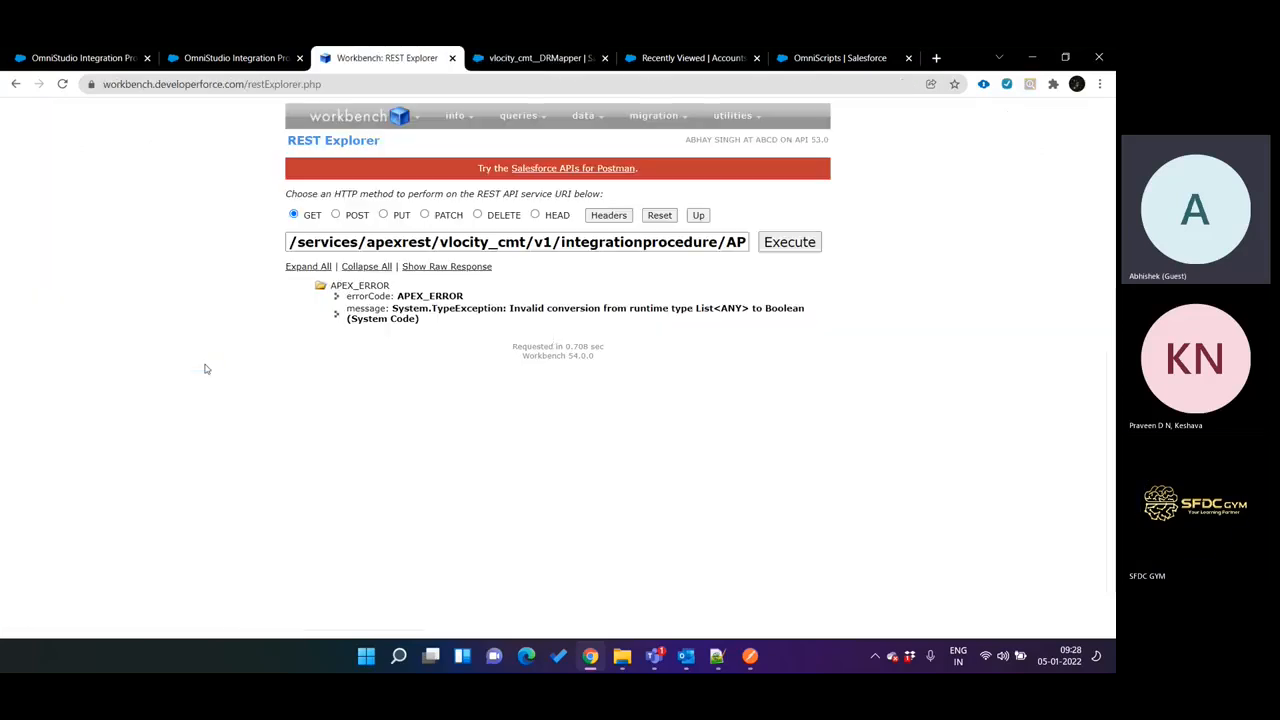
click(729, 243)
key(Right)
key(Right)
key(Right)
key(Right)
key(Right)
key(Right)
key(Right)
key(Right)
key(Right)
key(Right)
key(Right)
key(Right)
key(Right)
key(Right)
key(Right)
key(Right)
key(Right)
key(Right)
key(Right)
key(Right)
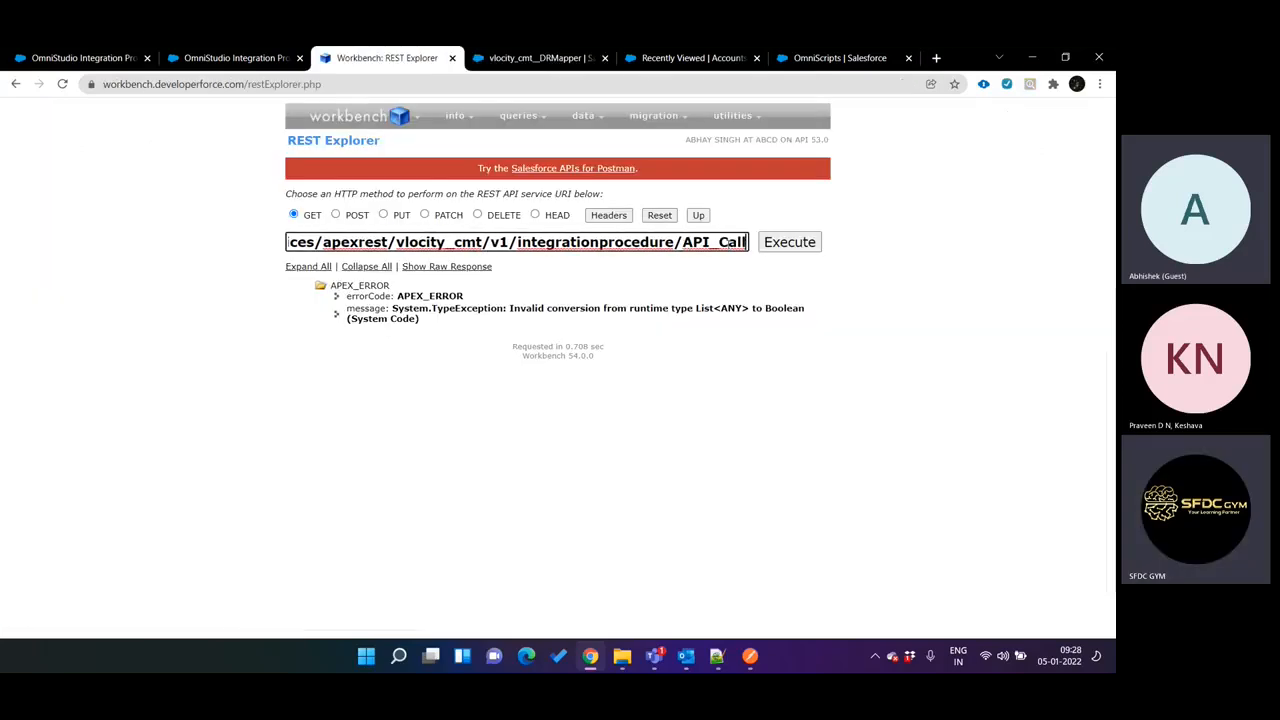
key(BackSpace)
key(BackSpace)
key(BackSpace)
key(BackSpace)
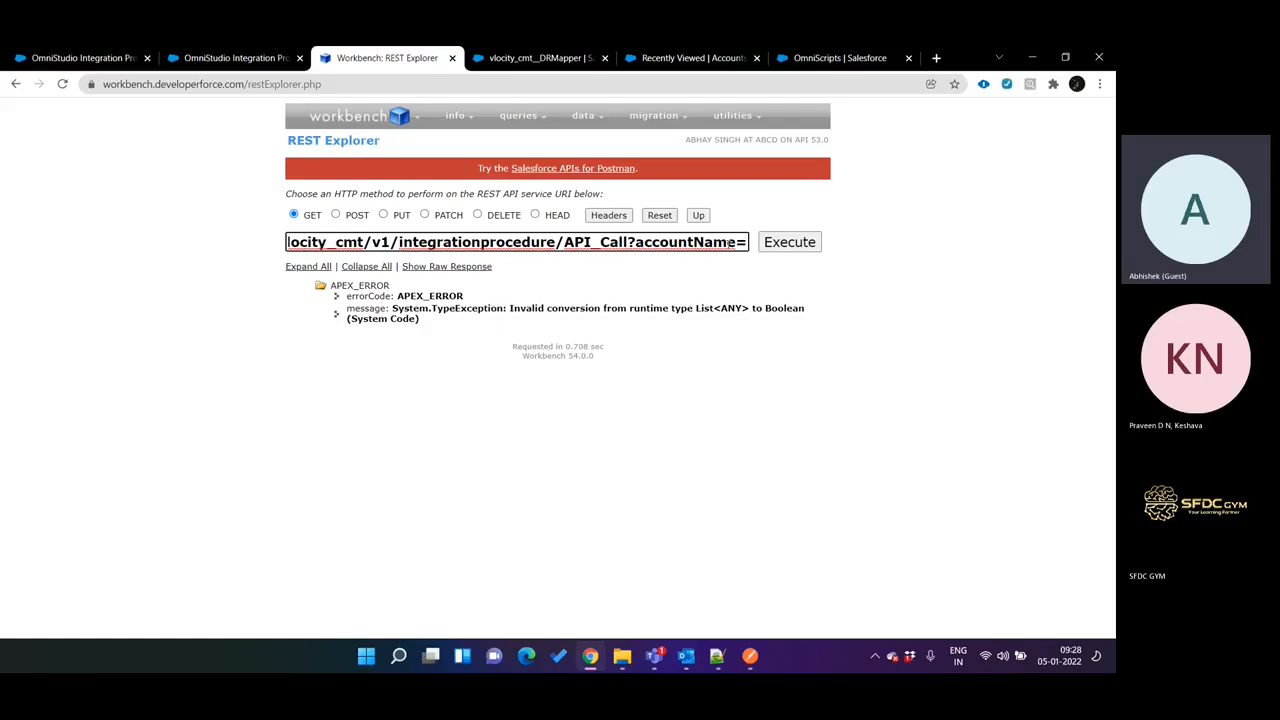
key(ctrl+v)
click(806, 244)
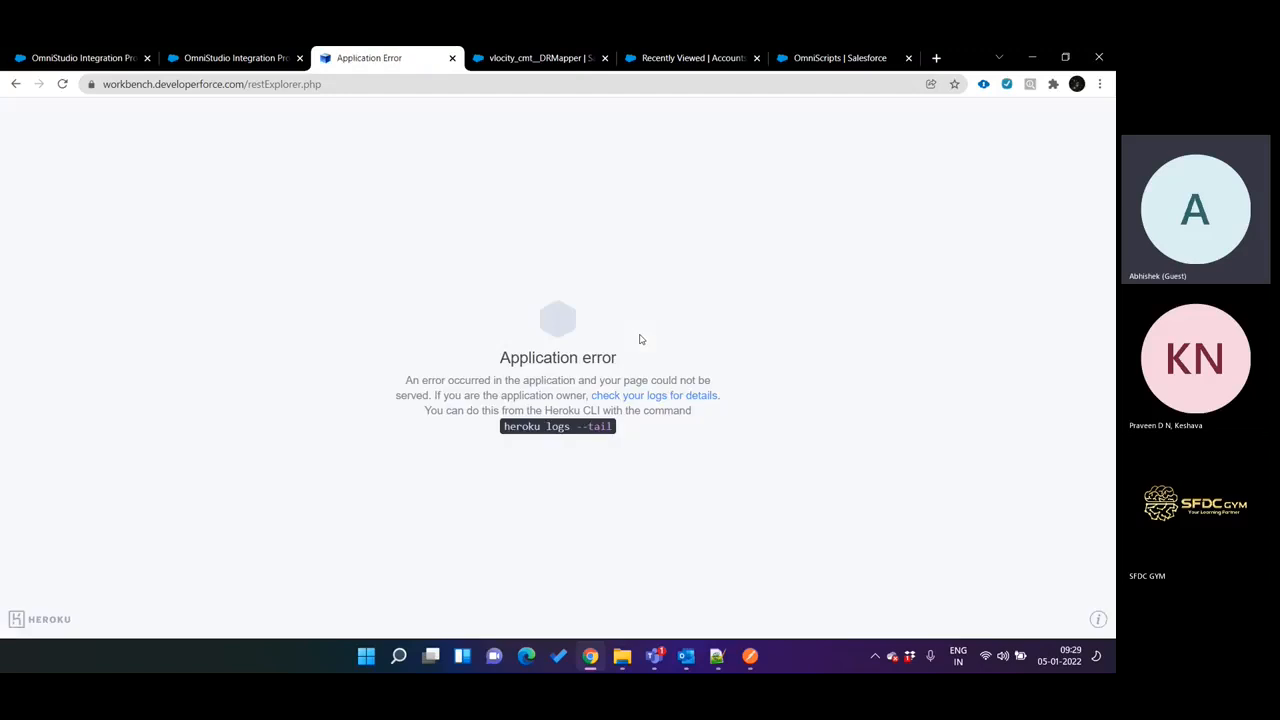
Open the Workbench login page at workbench.developerforce.com/login.php and reload it.
click(517, 83)
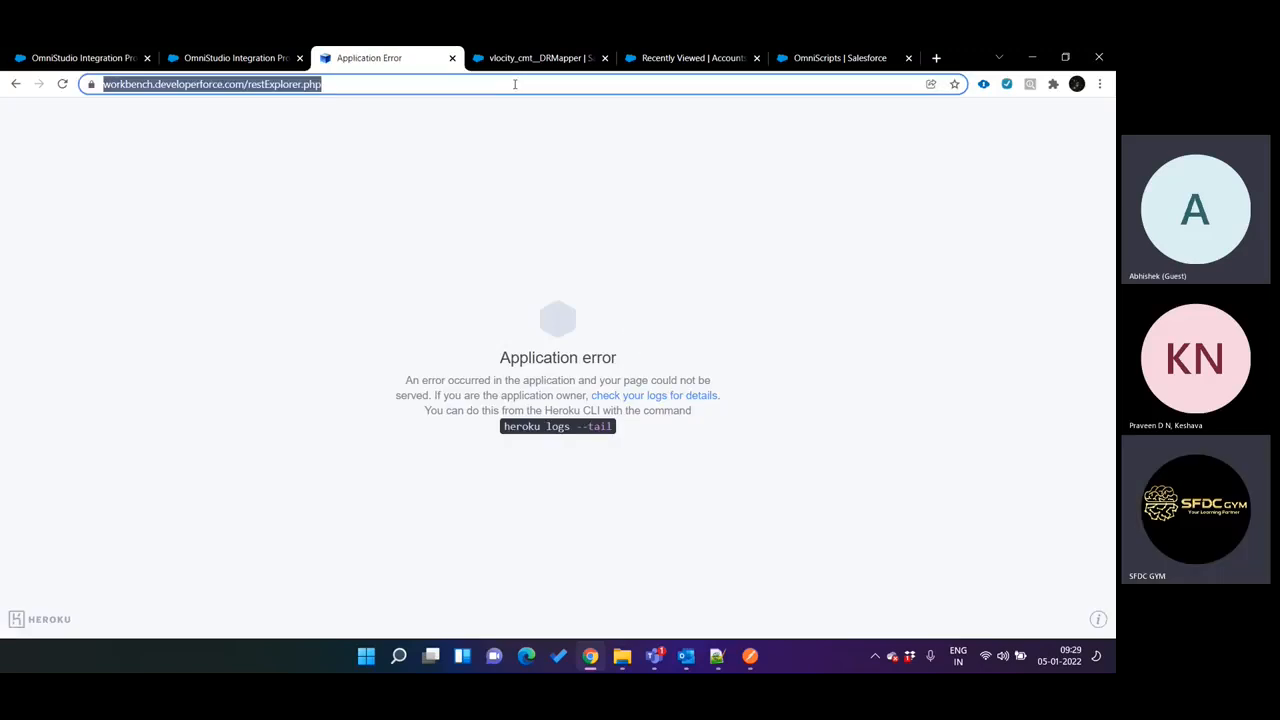
text(wo)
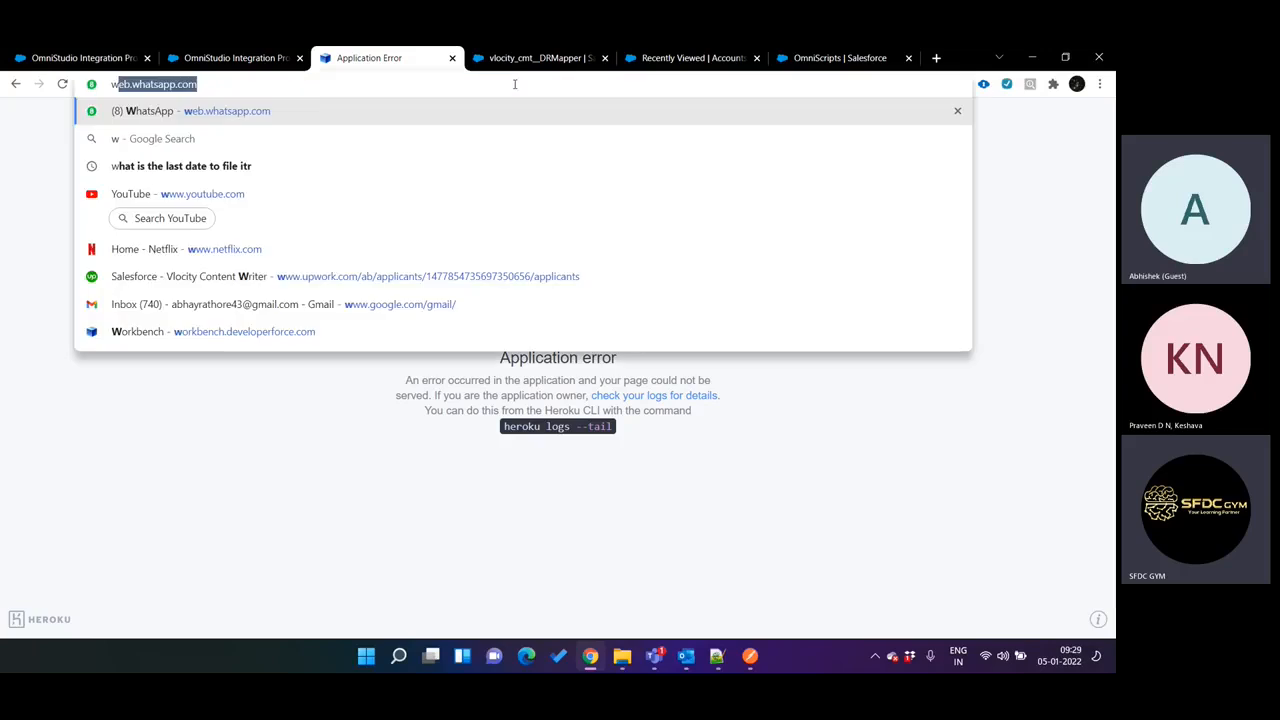
key(Down)
key(Down)
key(Down)
key(Down)
key(Down)
key(Down)
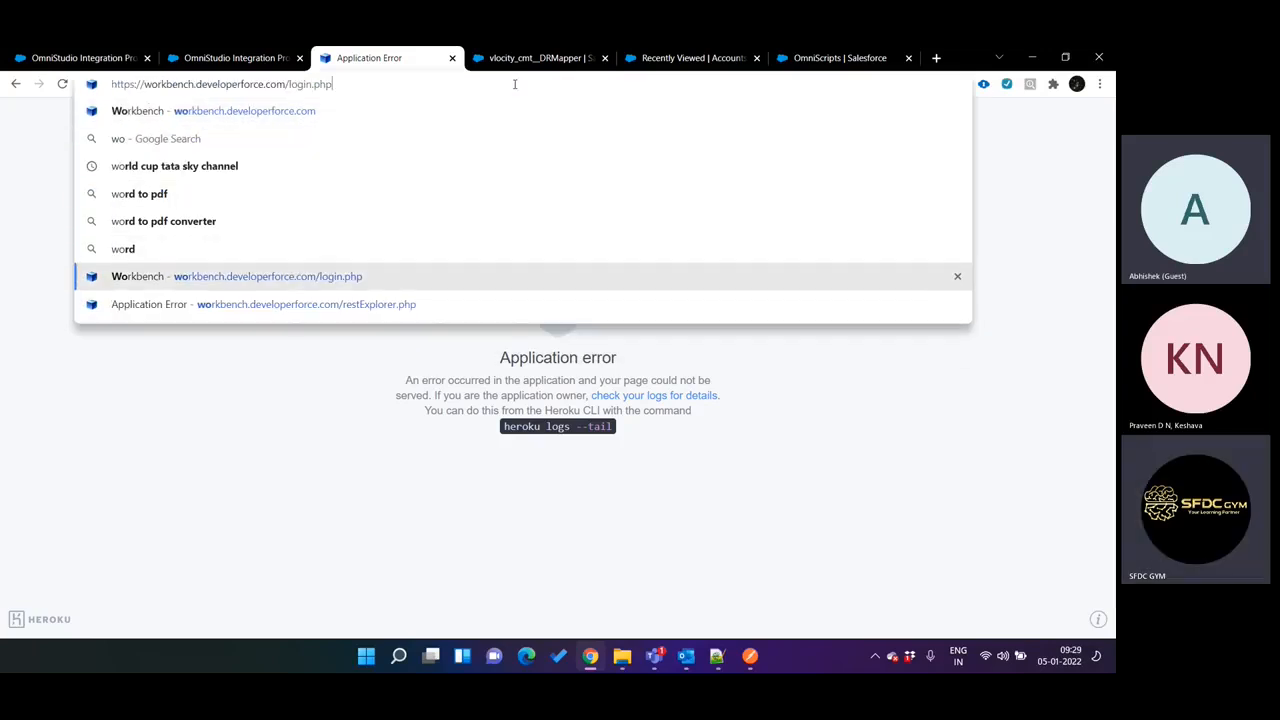
key(Return)
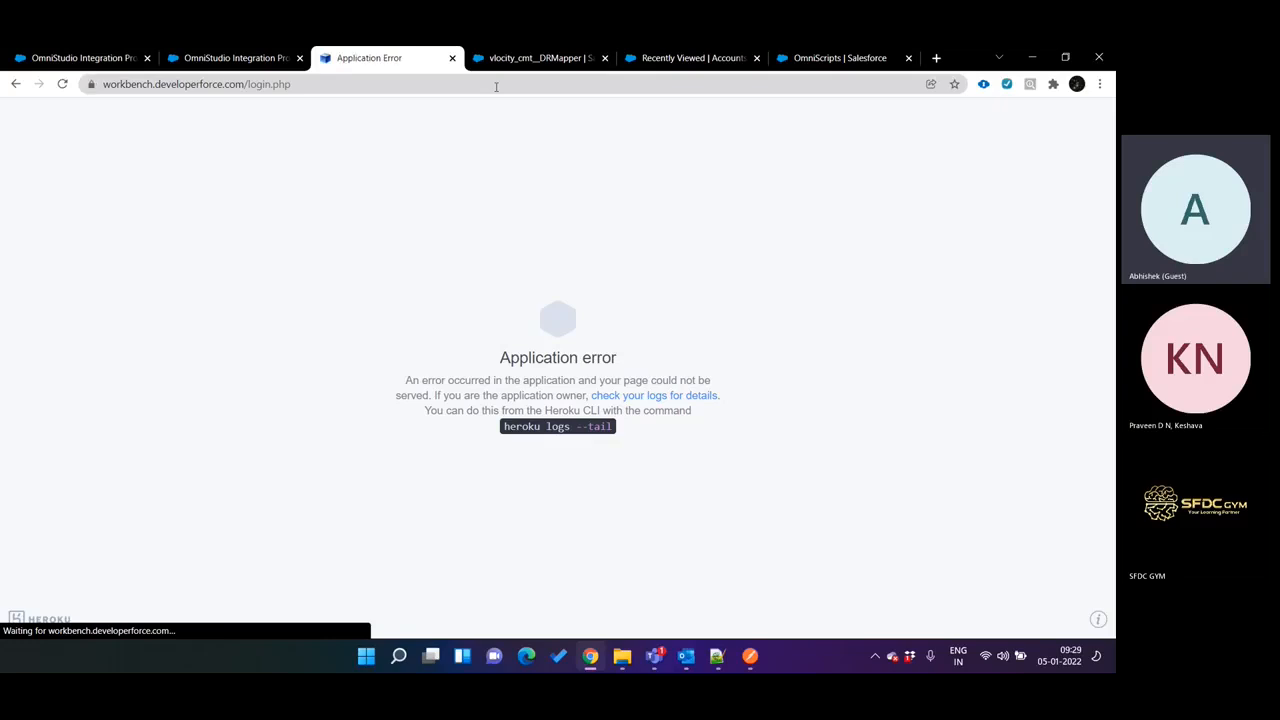
click(391, 89)
key(Return)
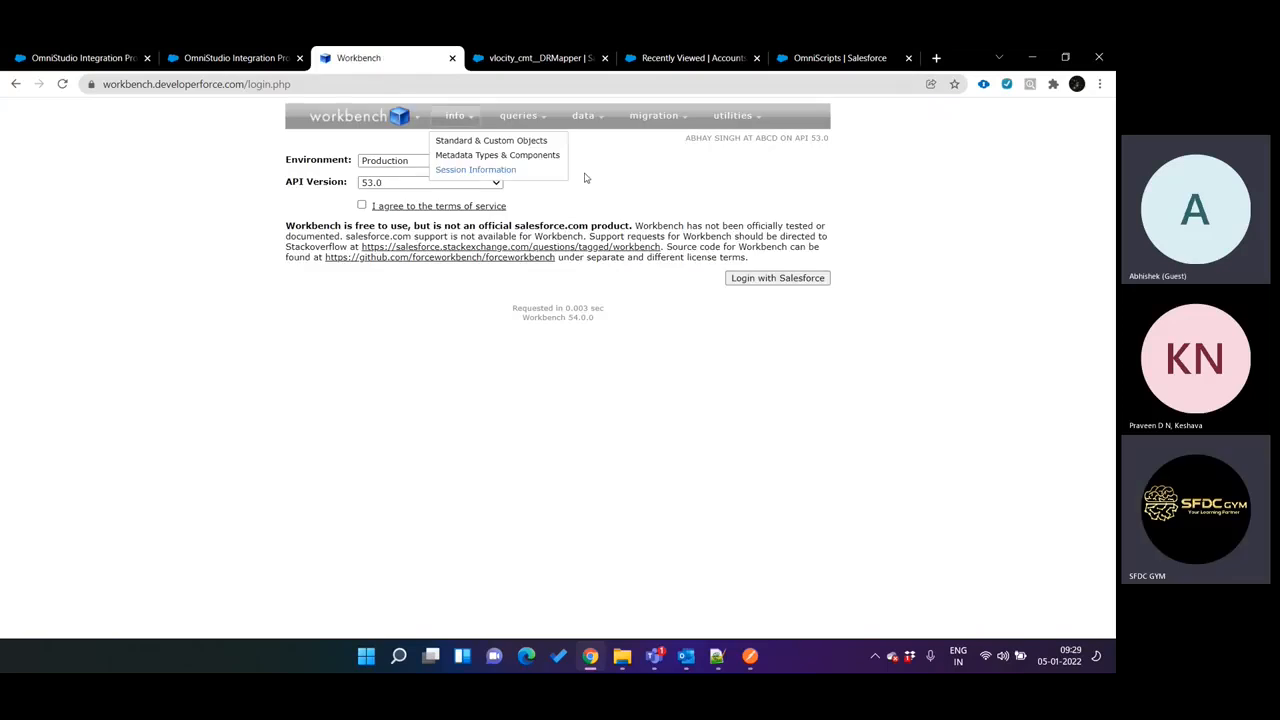
Accept the terms of service on the Workbench login page and try to open REST Explorer.
click(362, 205)
mouse_move(733, 116)
click(732, 141)
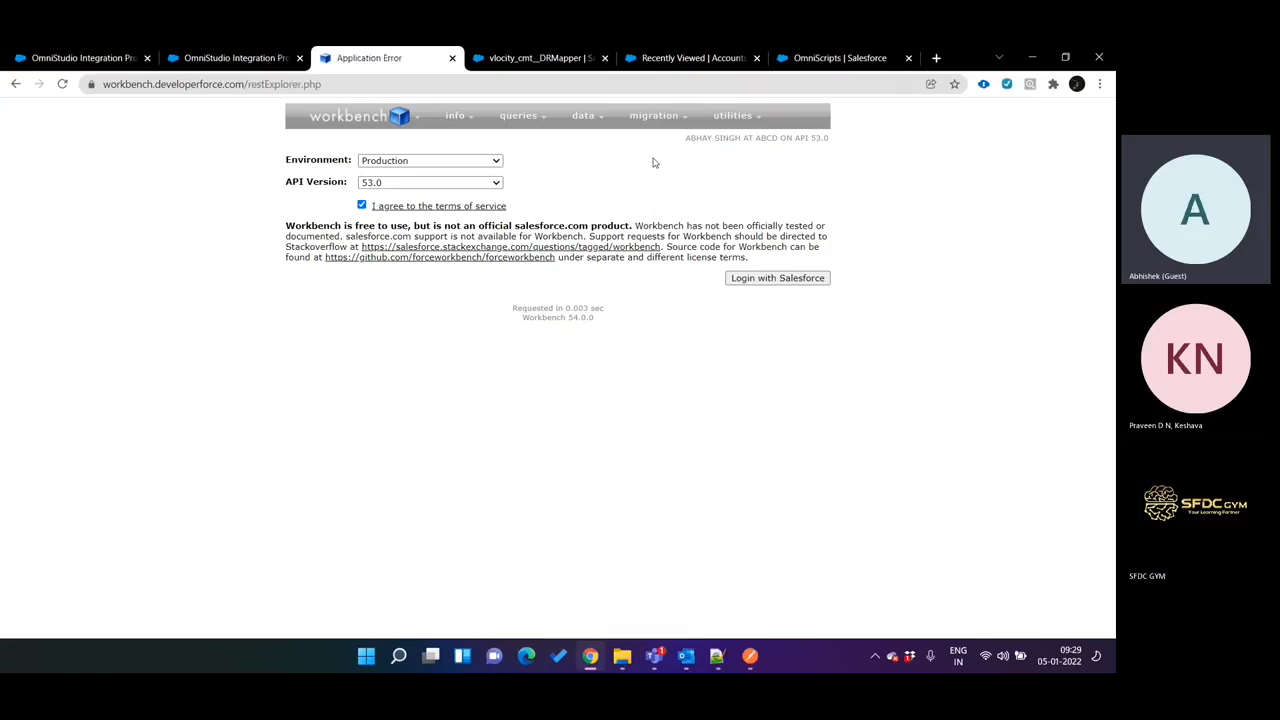
Retry the REST Explorer page address, and try loading workbench.developerforce.com/login.php instead.
click(444, 90)
key(Return)
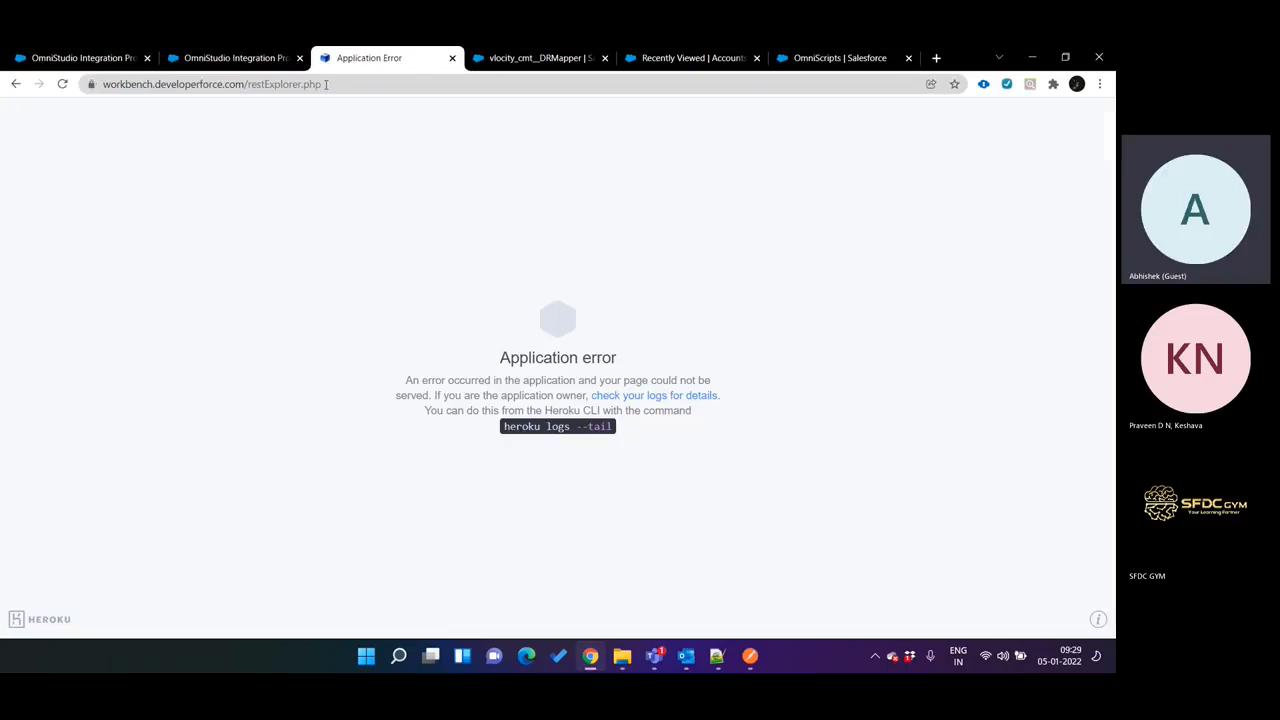
drag(260, 84, 497, 103)
key(BackSpace)
key(Down)
key(Down)
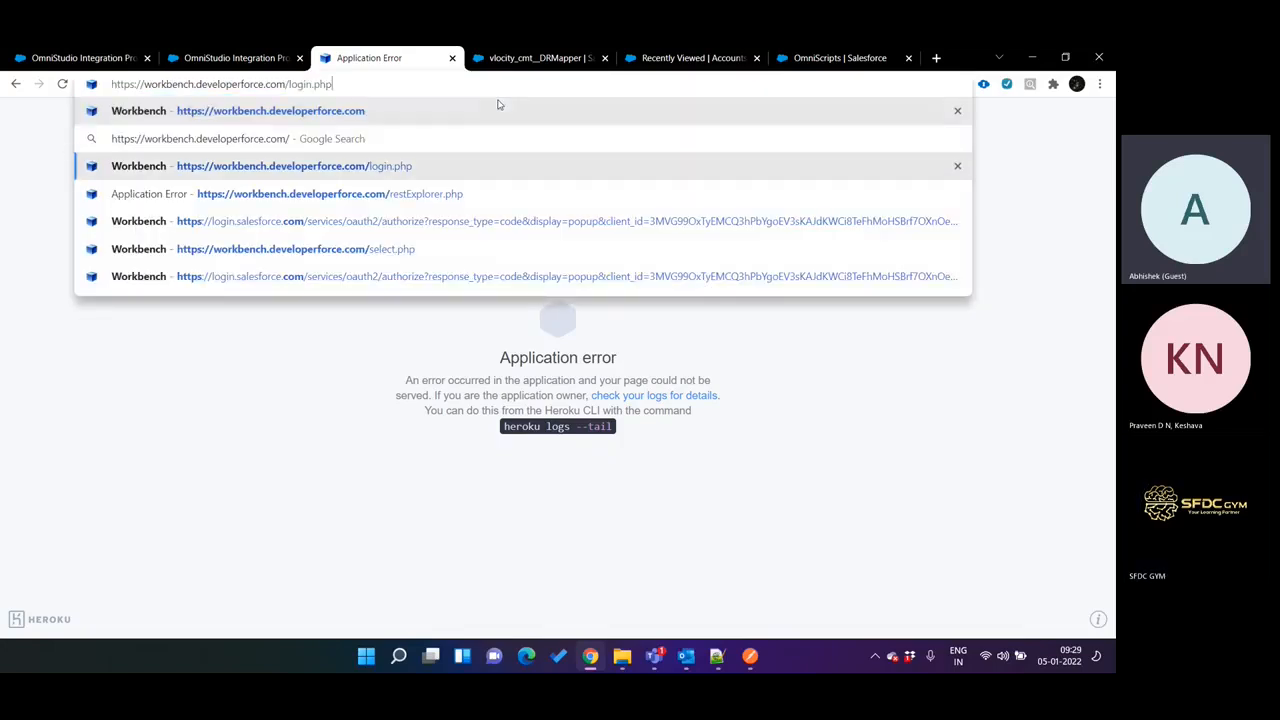
key(Down)
key(Up)
key(Return)
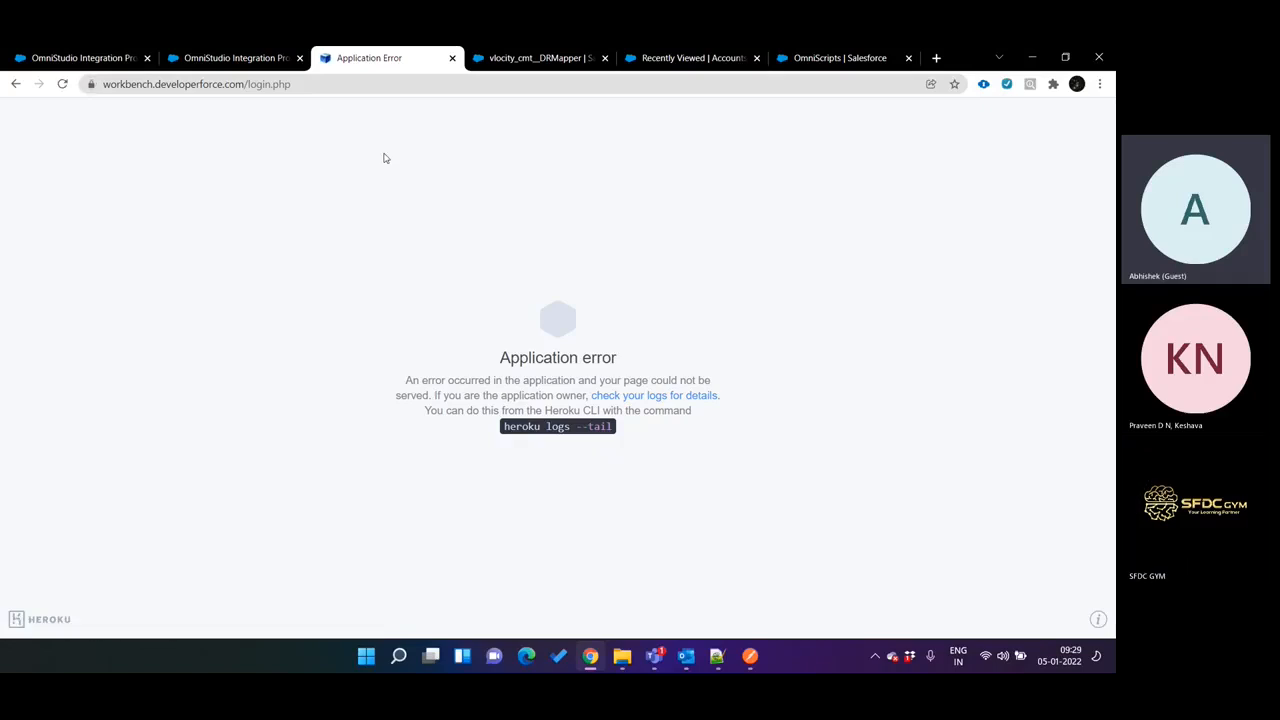
Load the Workbench root address workbench.developerforce.com and open REST Explorer.
drag(249, 84, 500, 84)
key(BackSpace)
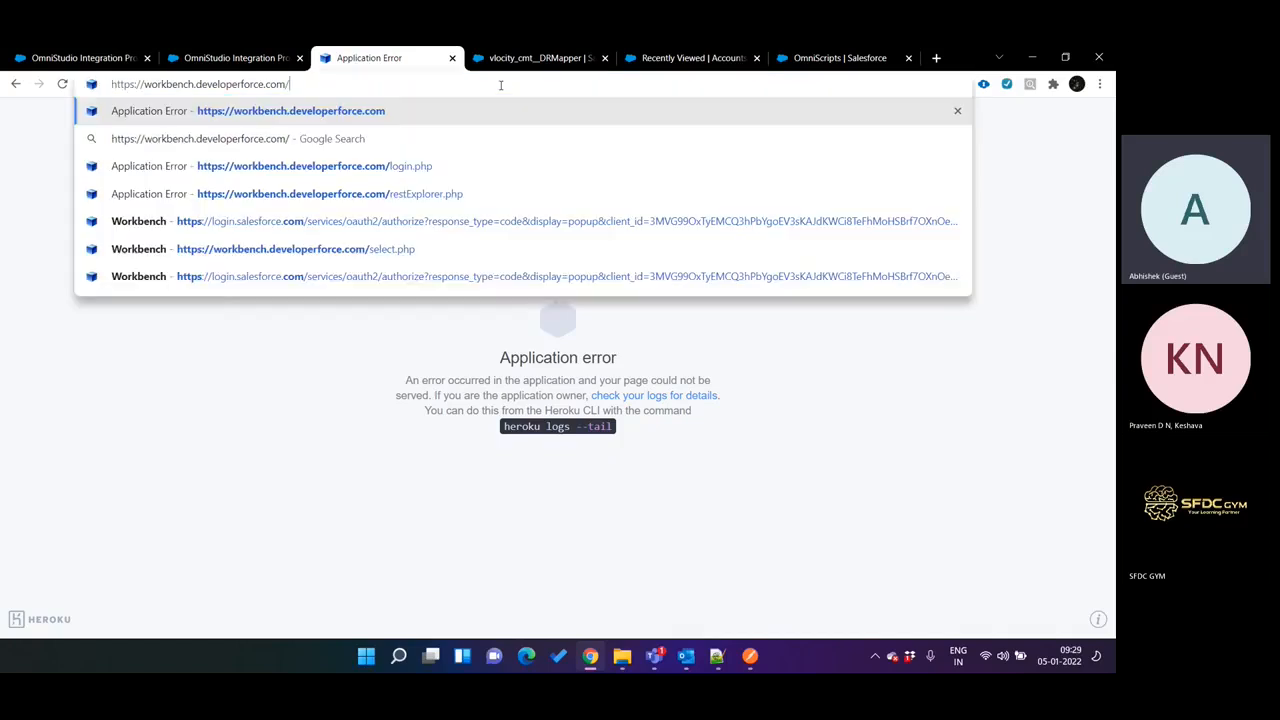
key(Return)
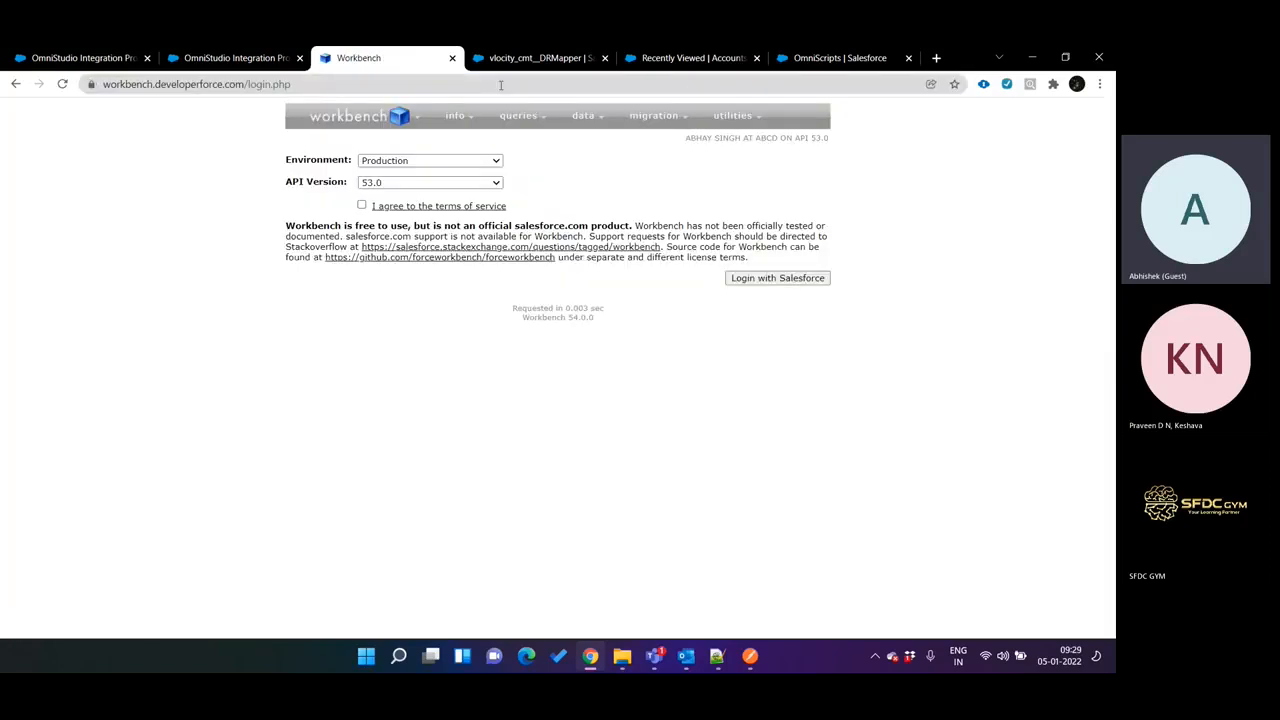
mouse_move(733, 115)
click(727, 139)
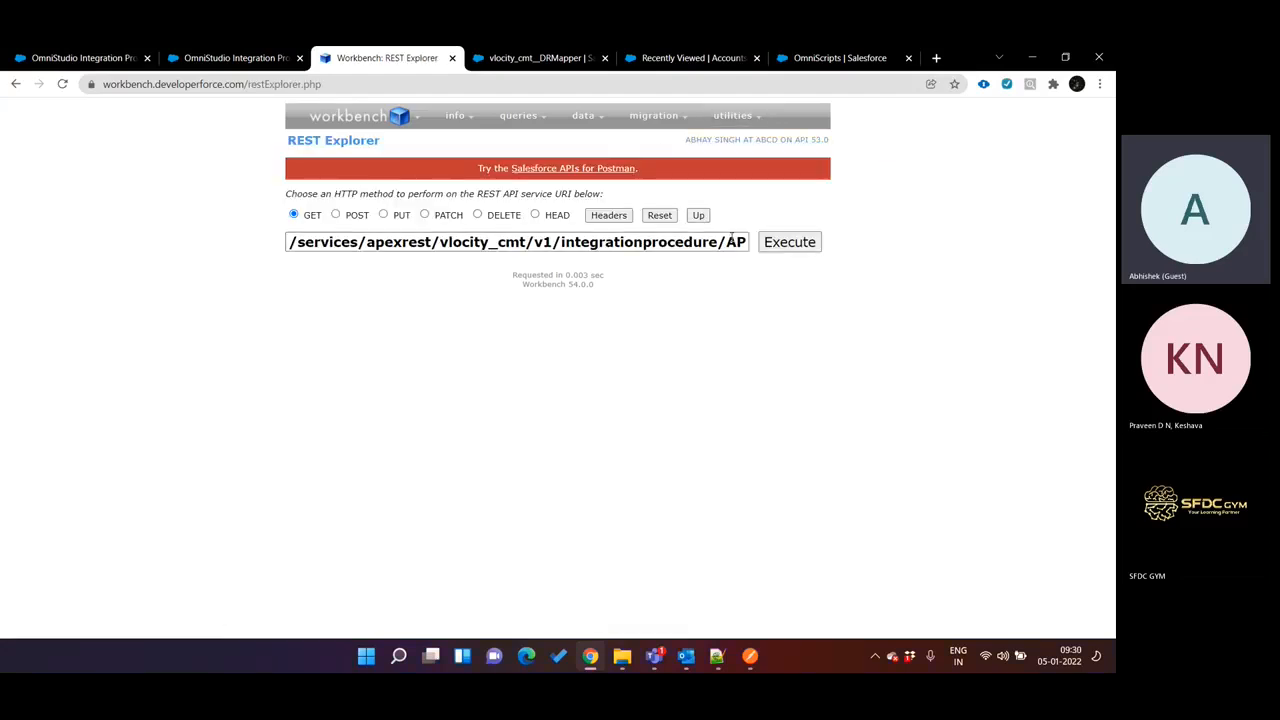
Change the accountName value in the API_Call request URI to test123, execute the GET request and expand the returned error.
drag(727, 242, 810, 251)
key(Right)
key(BackSpace)
key(BackSpace)
key(BackSpace)
key(BackSpace)
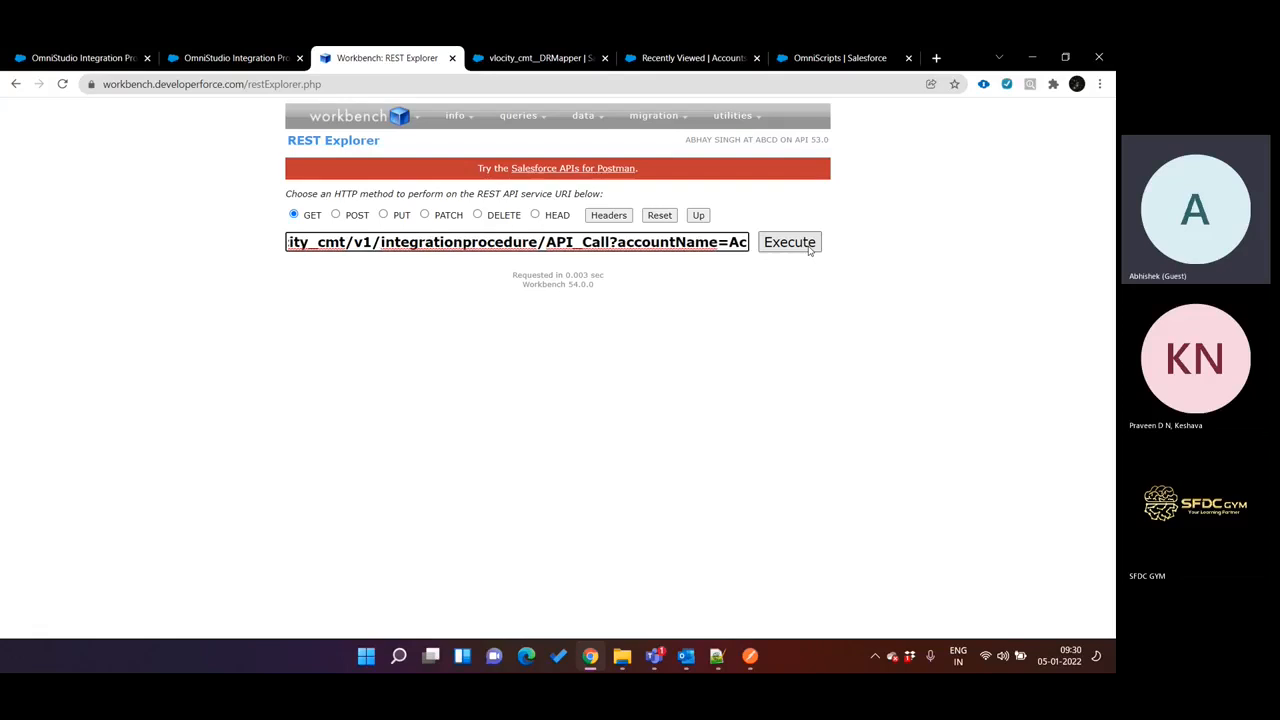
text(test123)
click(809, 250)
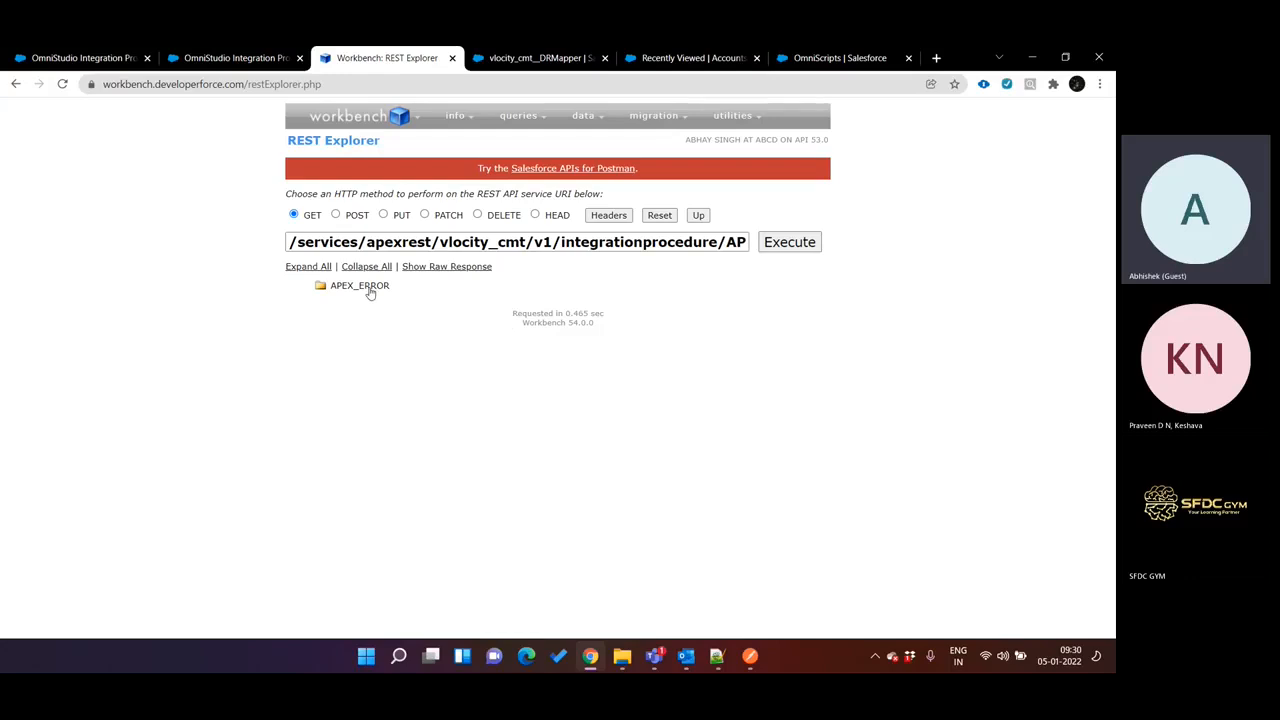
click(368, 287)
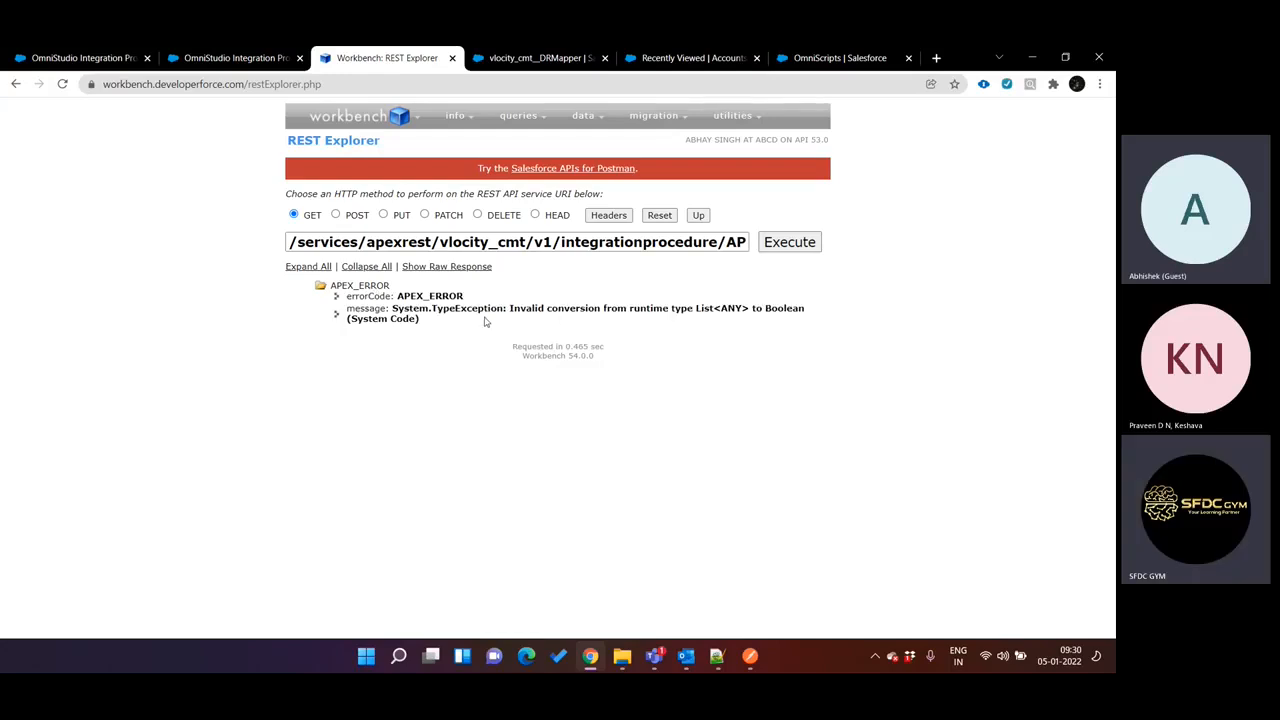
drag(727, 242, 787, 267)
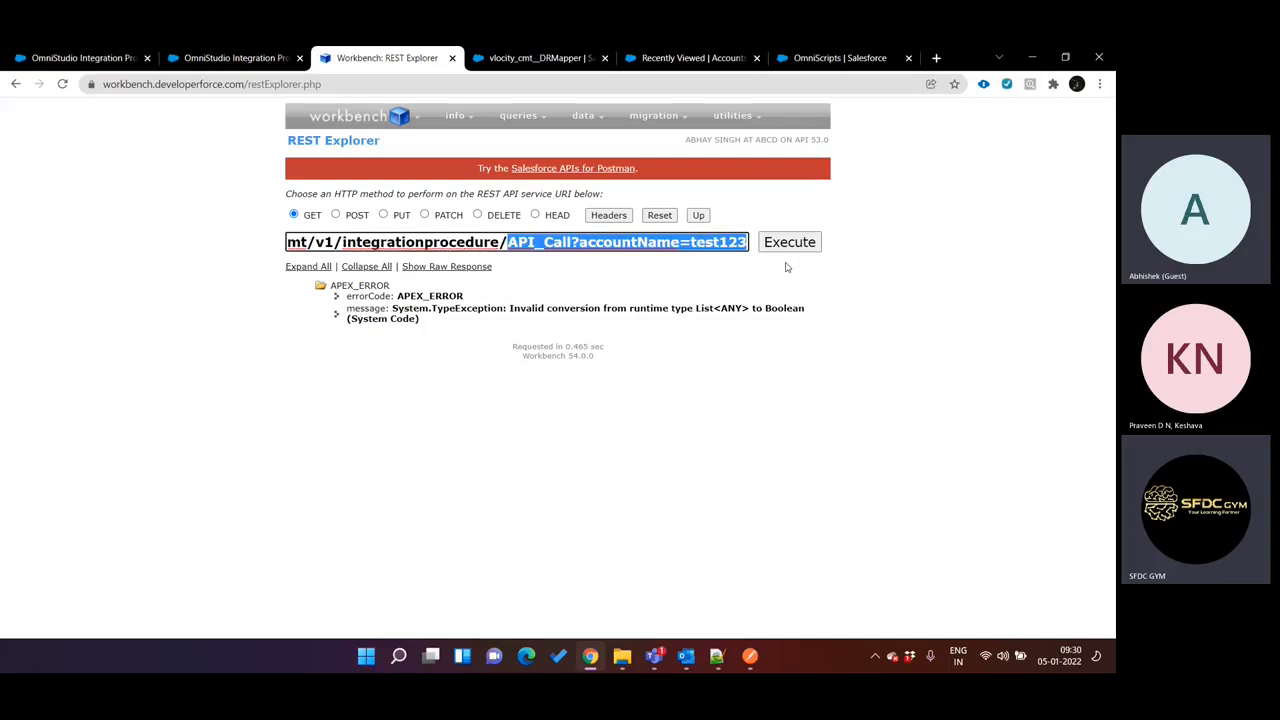
click(690, 288)
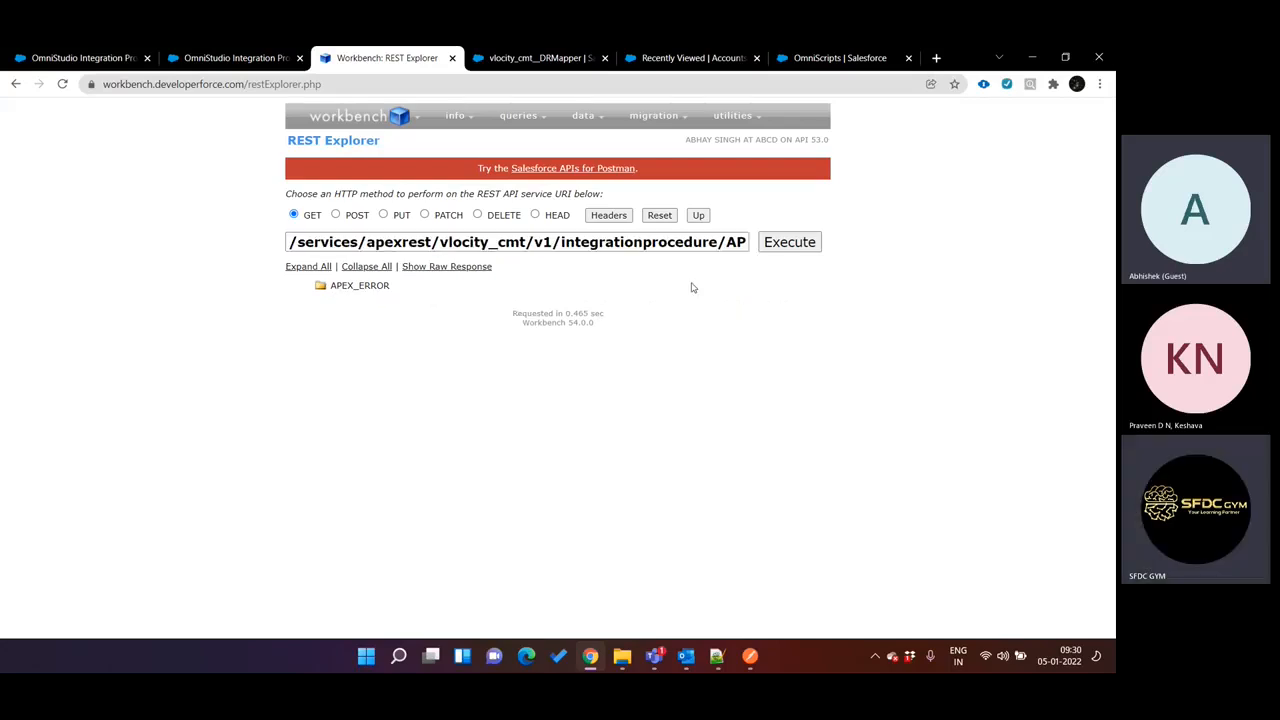
click(352, 289)
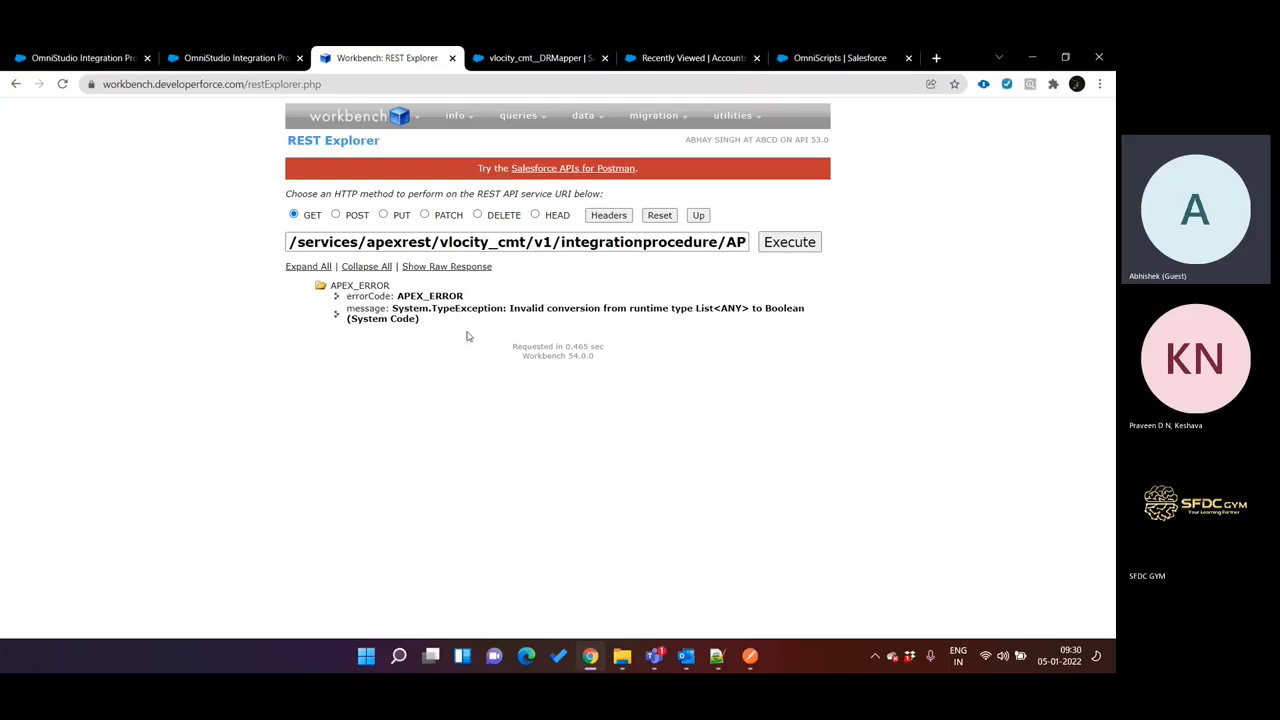
Change the AccountSearch DataRaptor's Name filter operator to = and rerun its preview with the Name value test123.
key(ctrl+Tab)
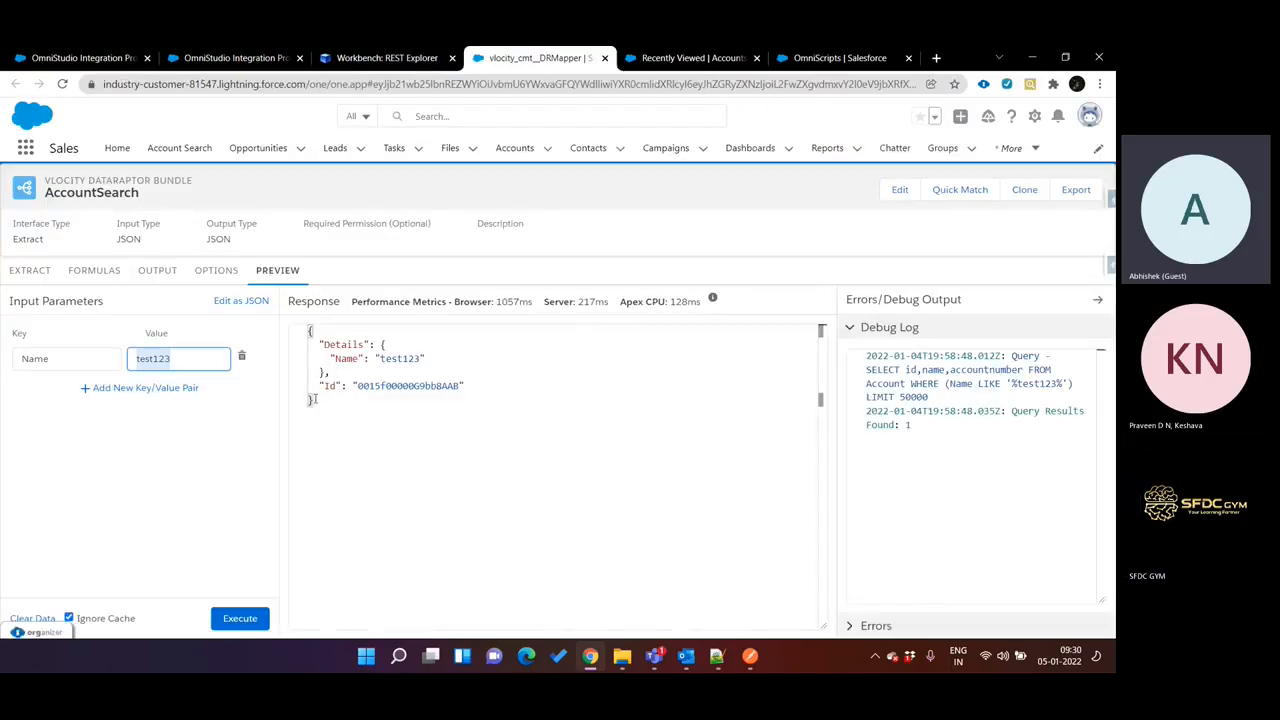
click(256, 618)
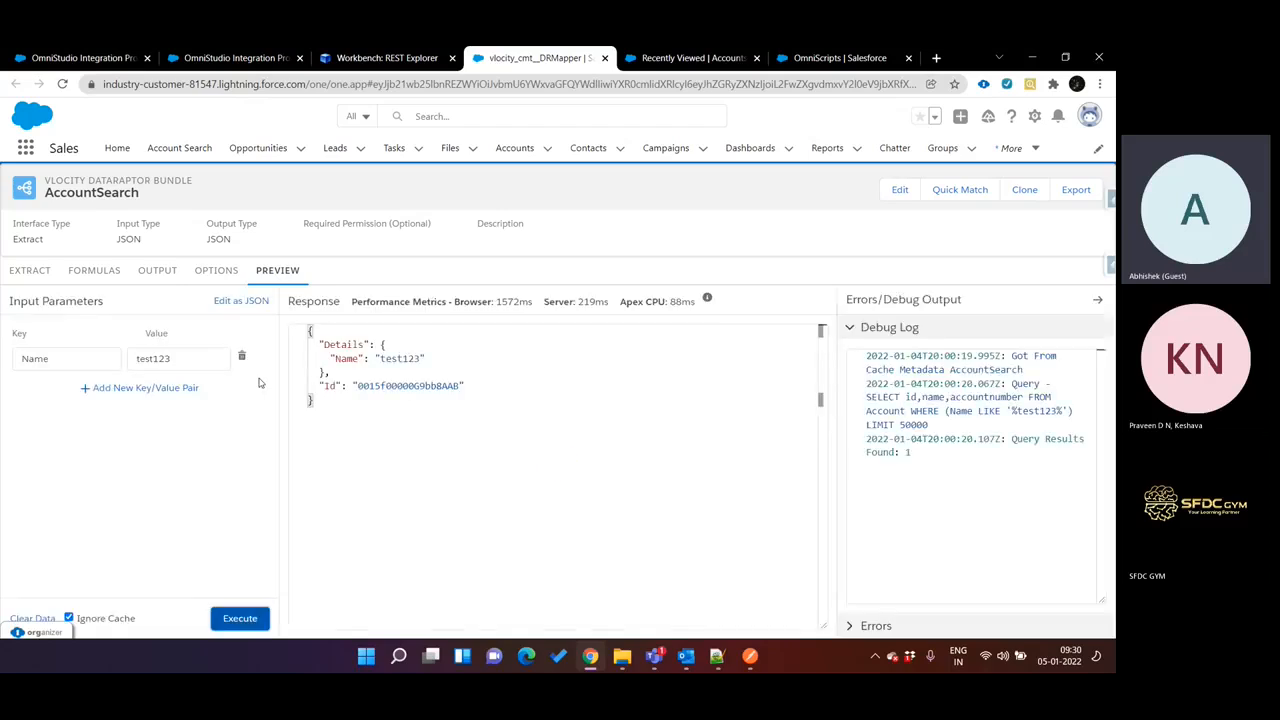
click(30, 270)
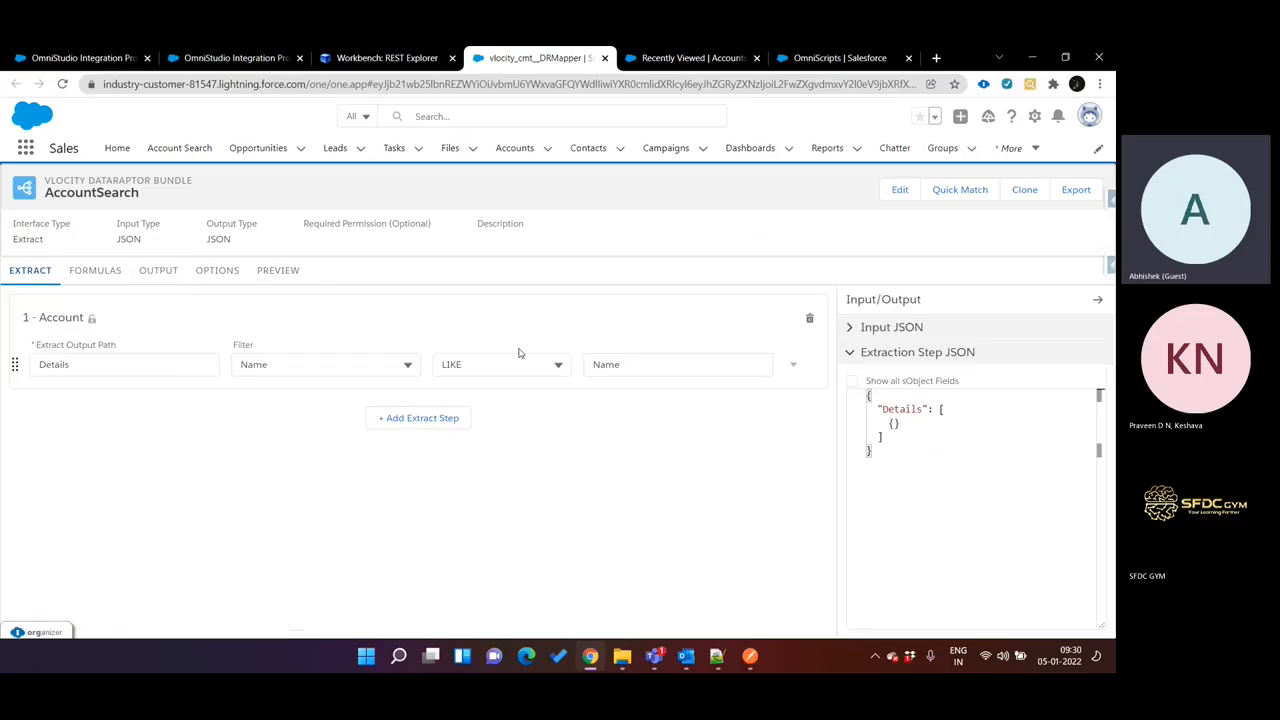
click(519, 365)
click(497, 426)
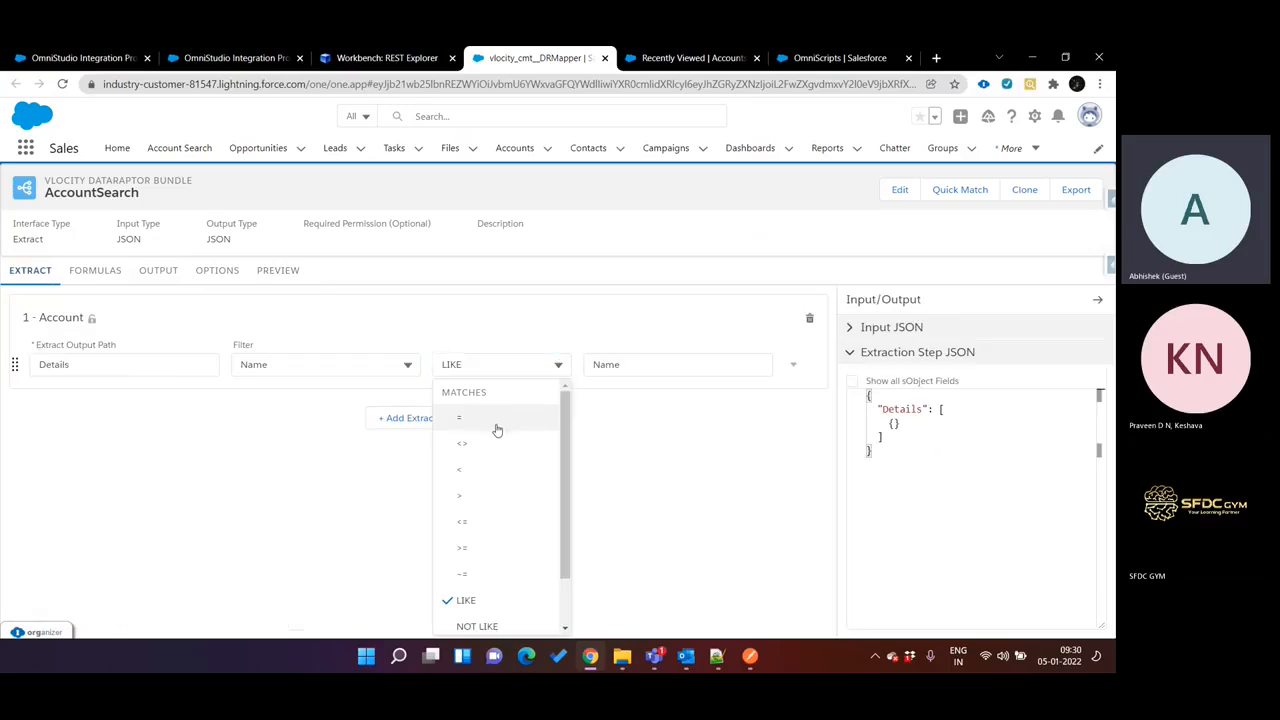
click(277, 270)
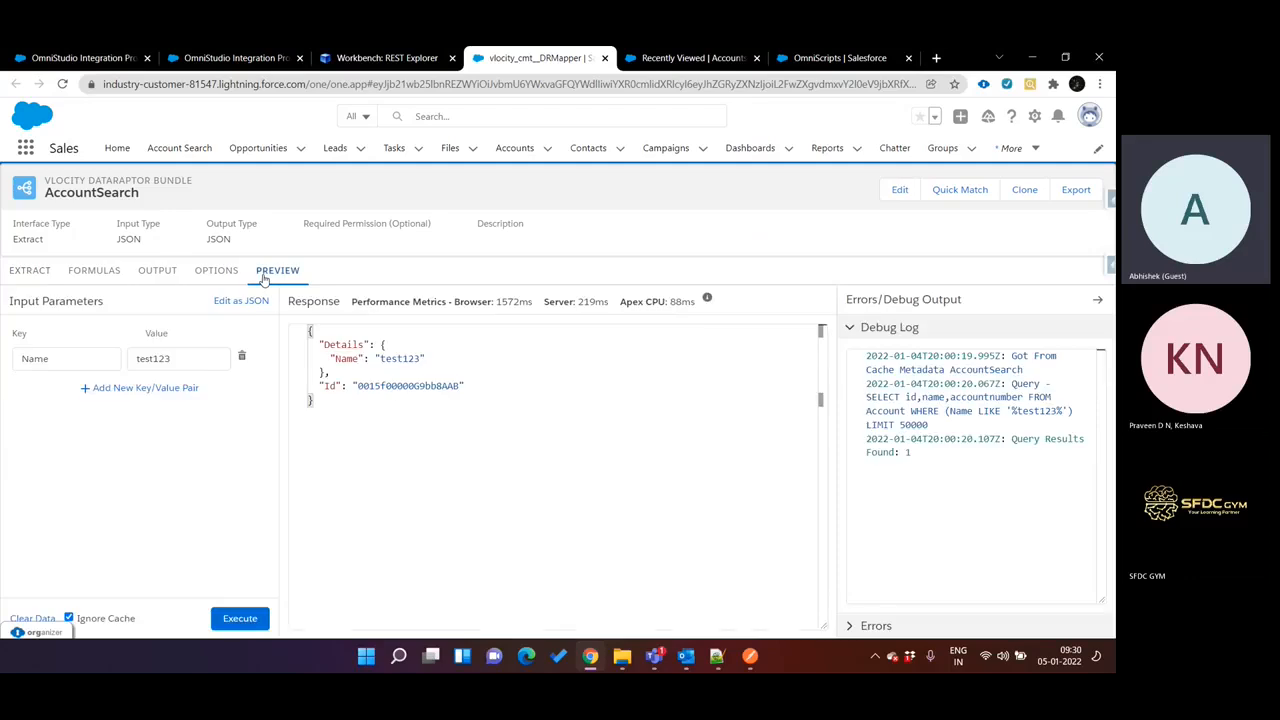
click(252, 618)
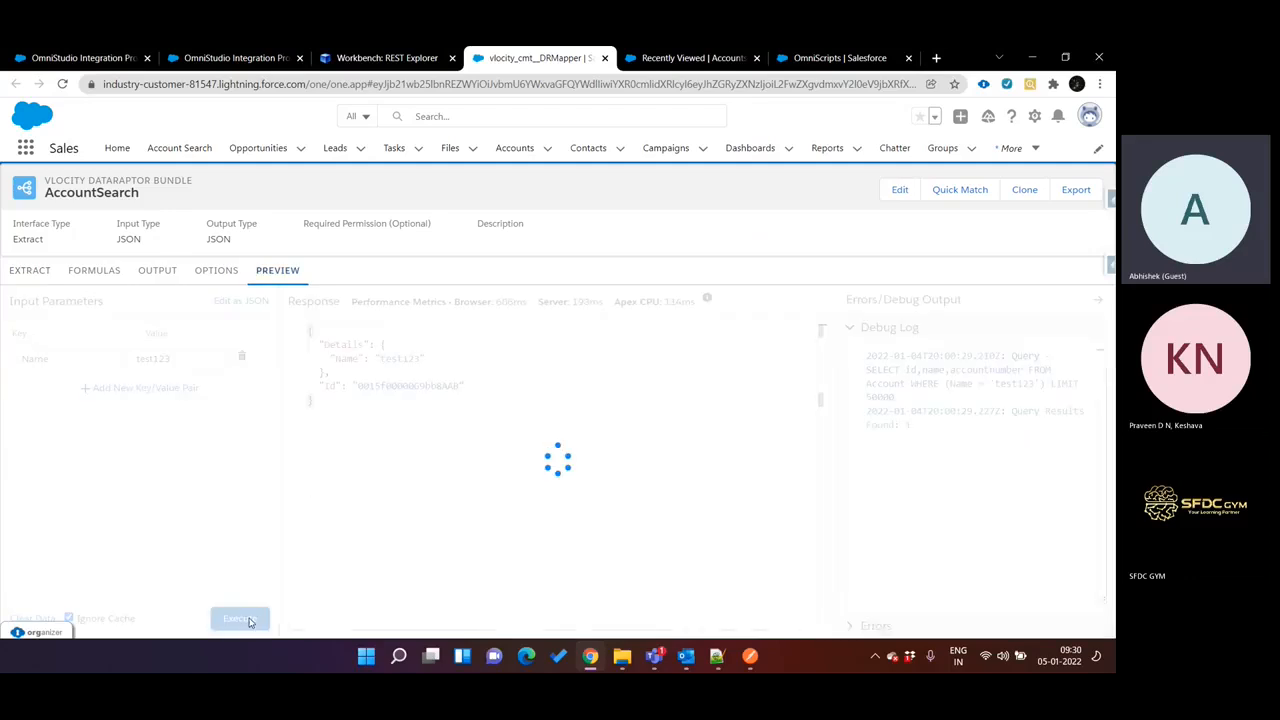
Execute the API_Call request again in REST Explorer and expand the returned error details.
click(390, 58)
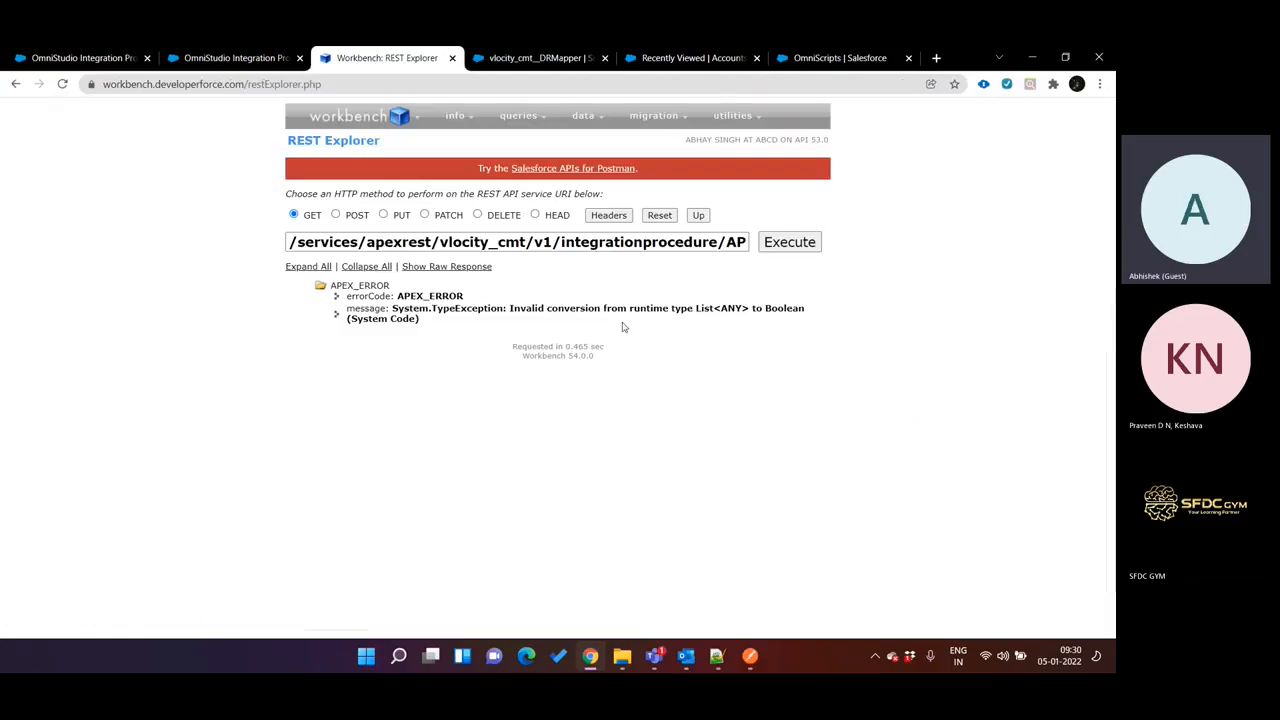
click(796, 253)
click(351, 288)
Review the properties of ResponseAction2 and ConditionalBlock2's conditional formula in the API Call procedure.
key(ctrl+shift+Tab)
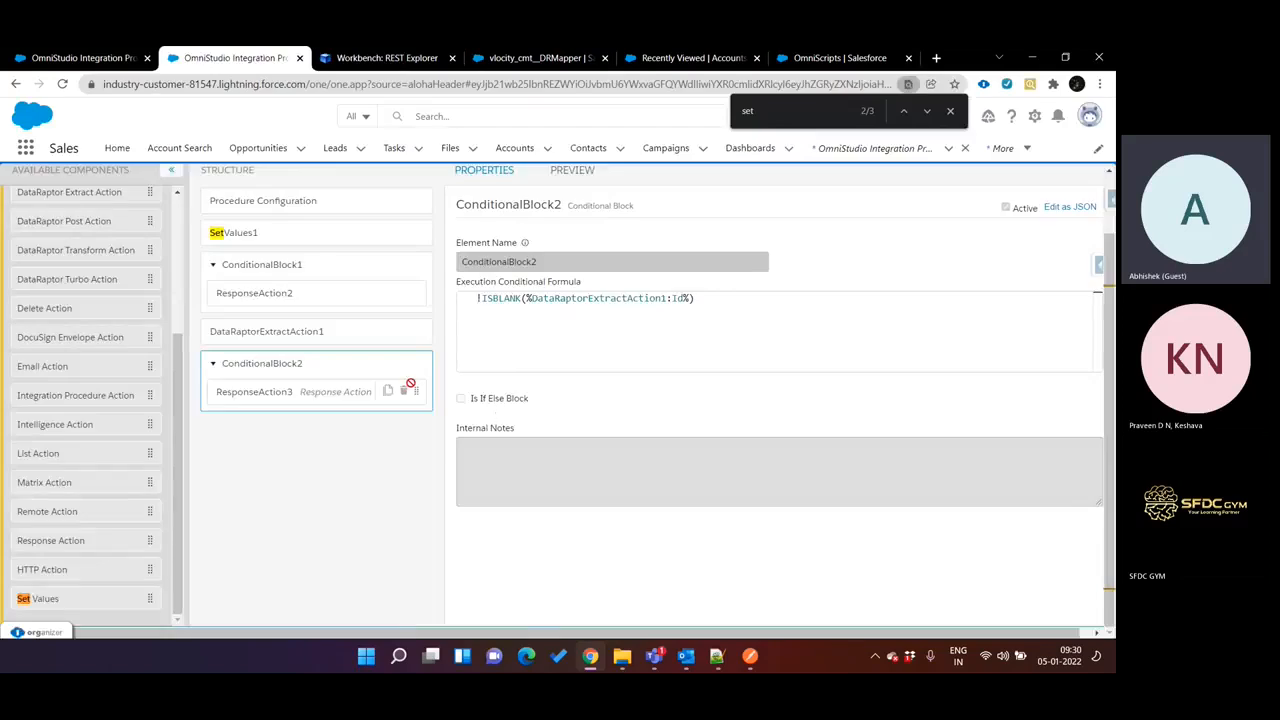
scroll(376, 360, up, 1)
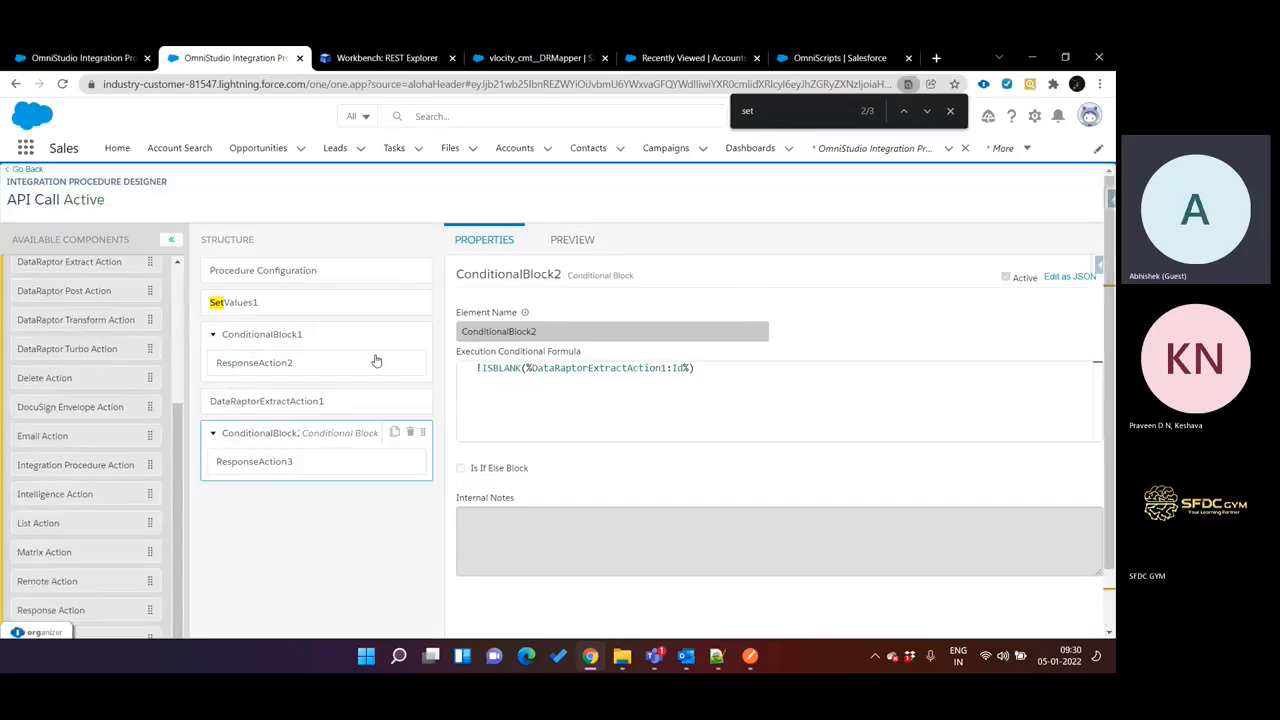
click(313, 362)
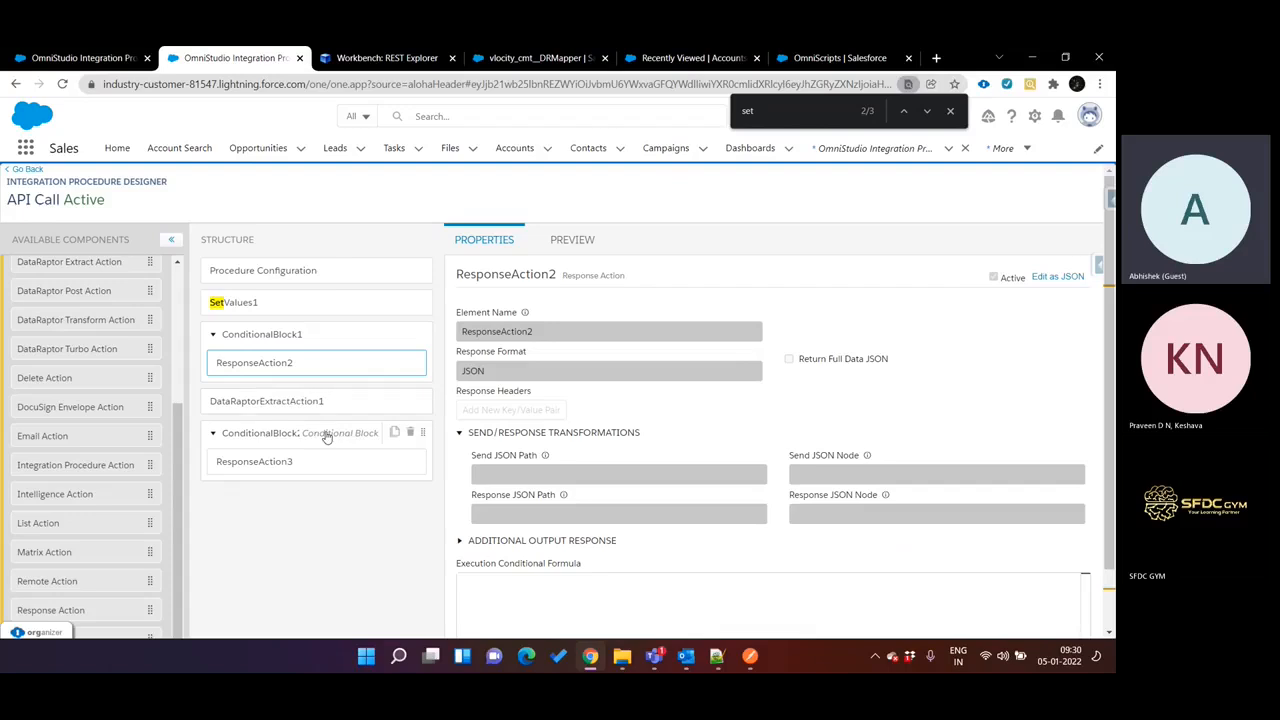
click(326, 434)
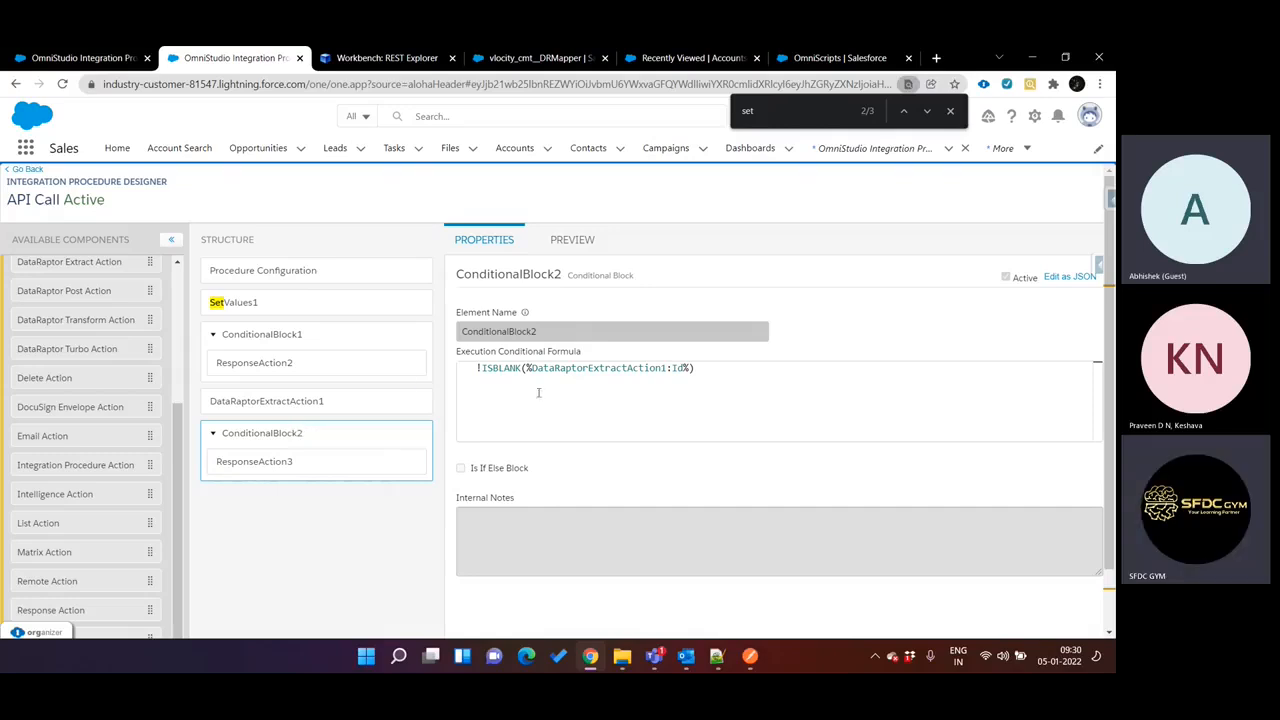
Add an input parameter to the API Call preview using the key accountName copied from SetValues1.
click(570, 240)
click(171, 332)
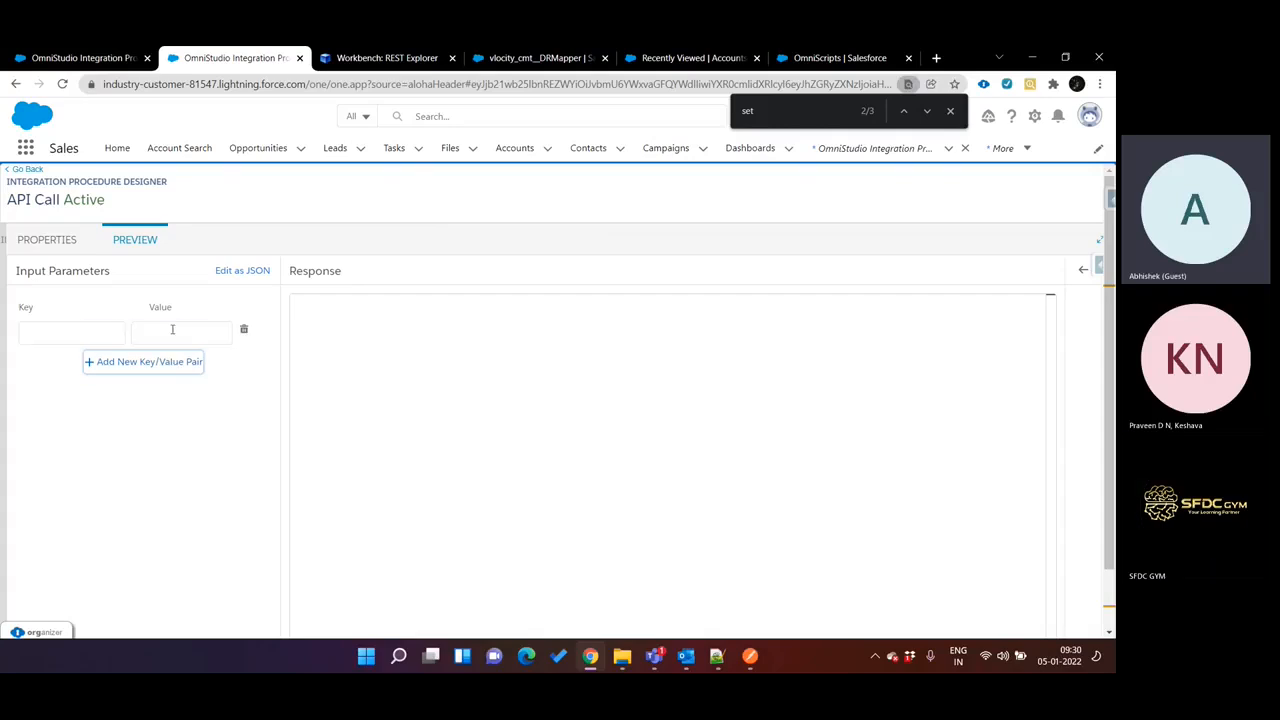
click(100, 331)
click(60, 247)
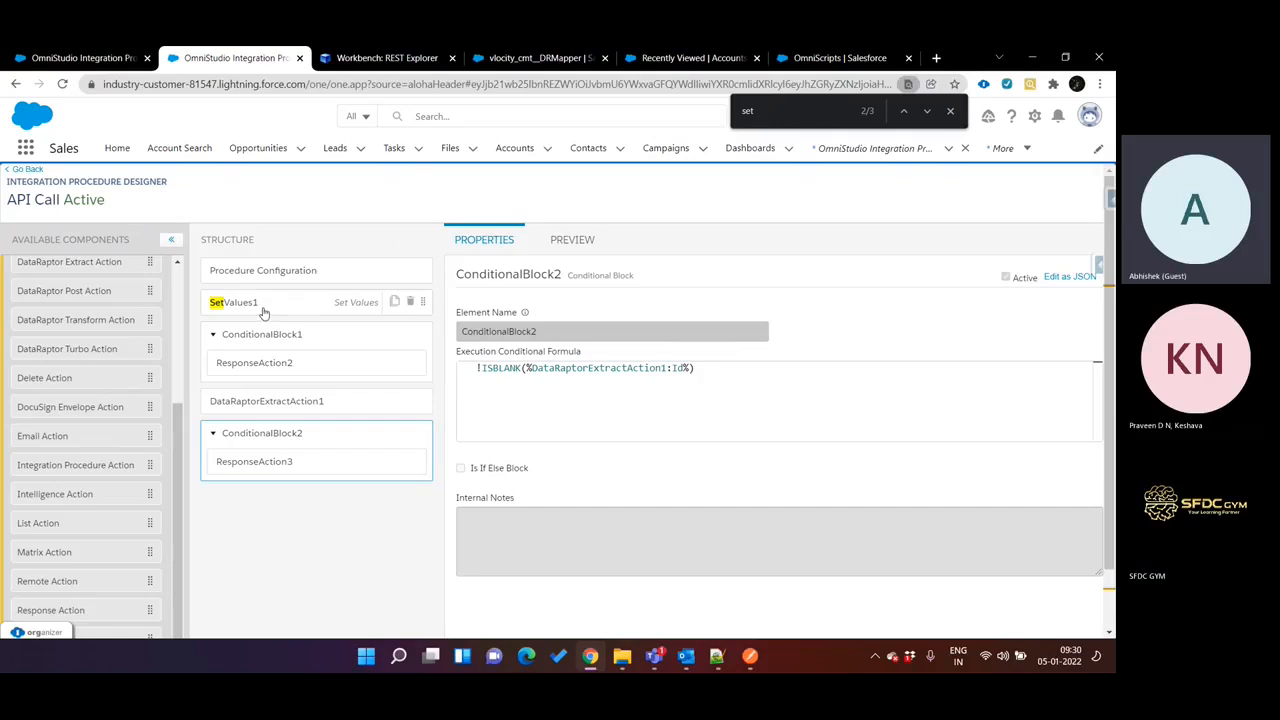
click(265, 306)
double_click(492, 393)
key(ctrl+c)
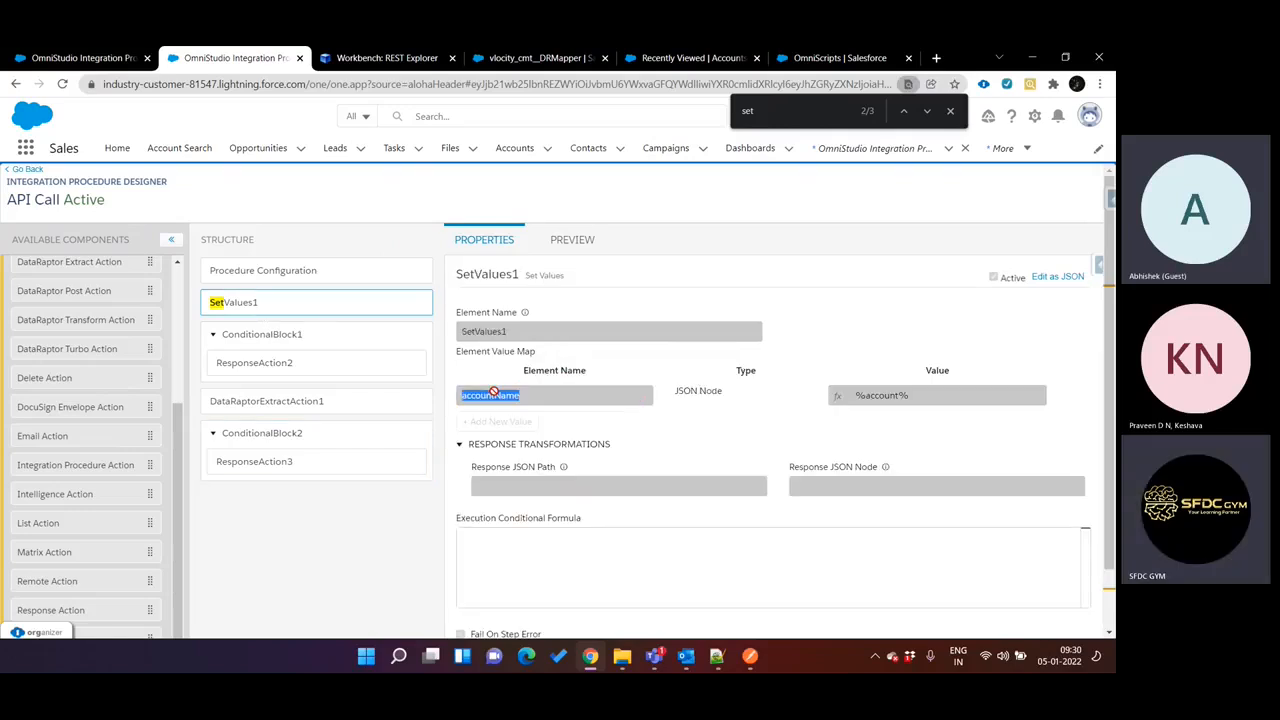
click(554, 243)
click(115, 332)
key(ctrl+v)
Execute the API Call preview with accountName set to test123, copied from the AccountSearch preview, and examine the error output.
click(166, 333)
key(ctrl+Tab)
key(ctrl+Tab)
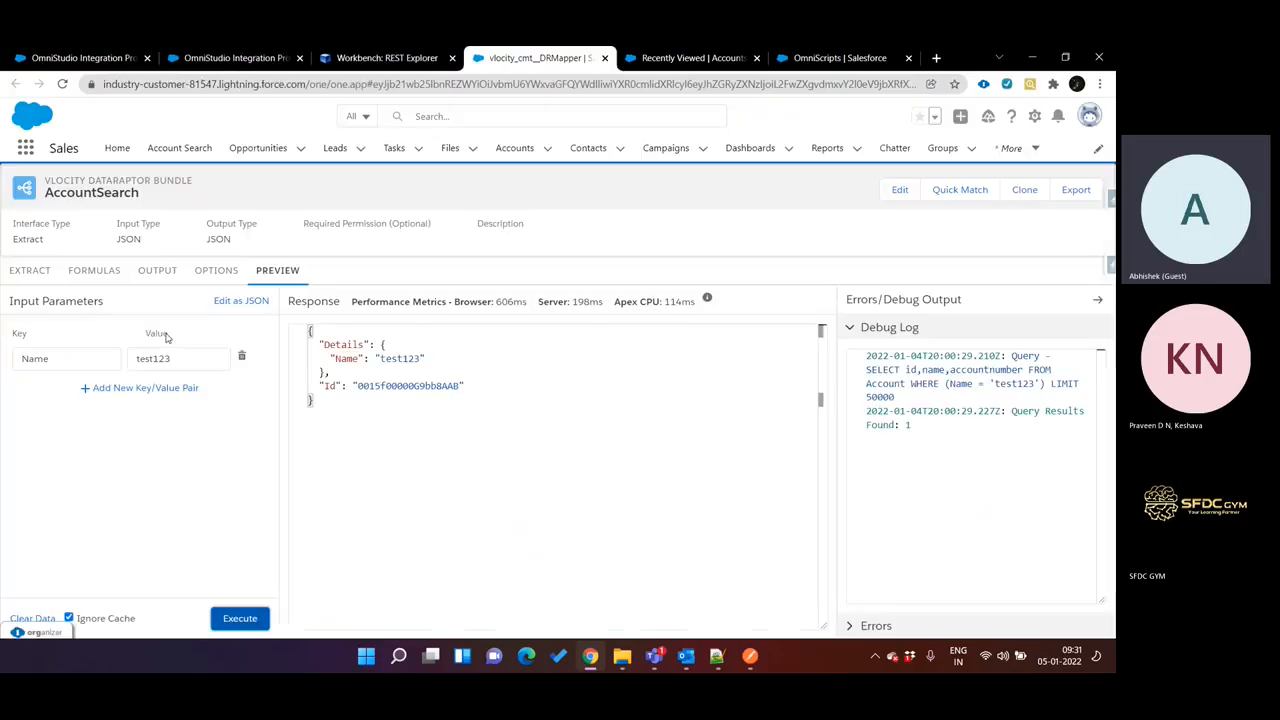
double_click(392, 358)
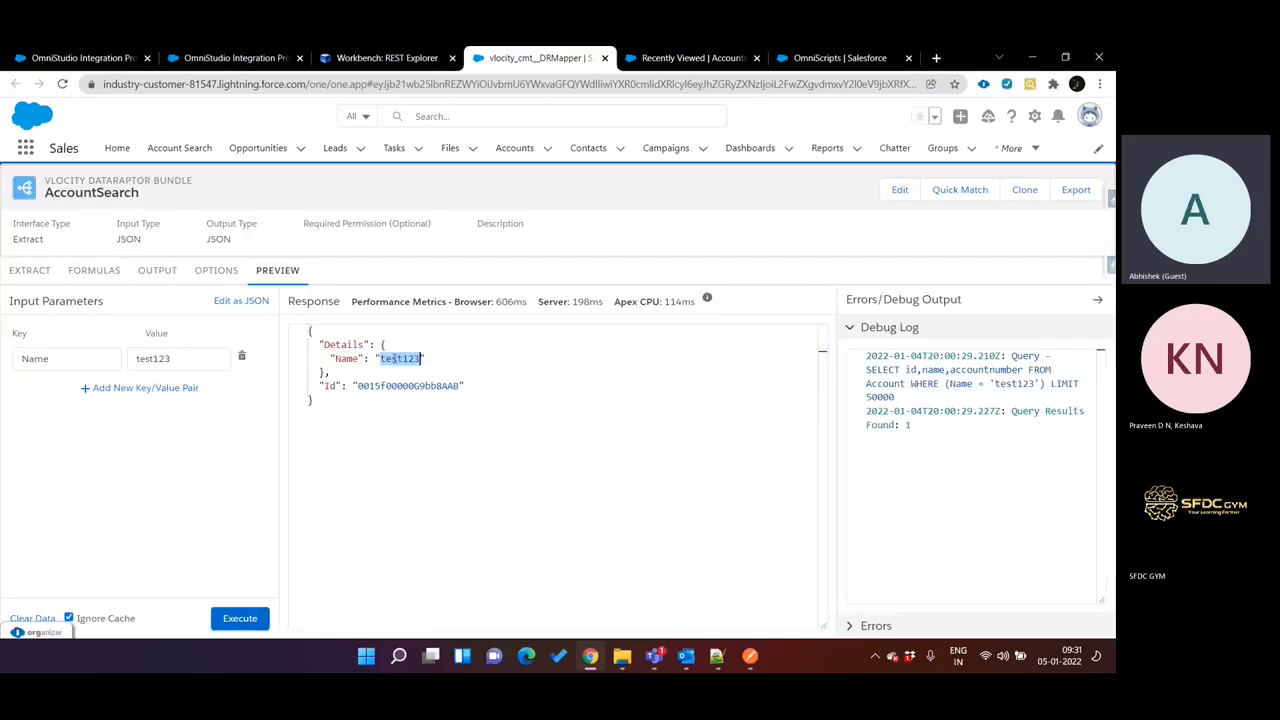
key(ctrl+c)
key(ctrl+shift+Tab)
key(ctrl+shift+Tab)
key(ctrl+v)
scroll(189, 448, down, 1)
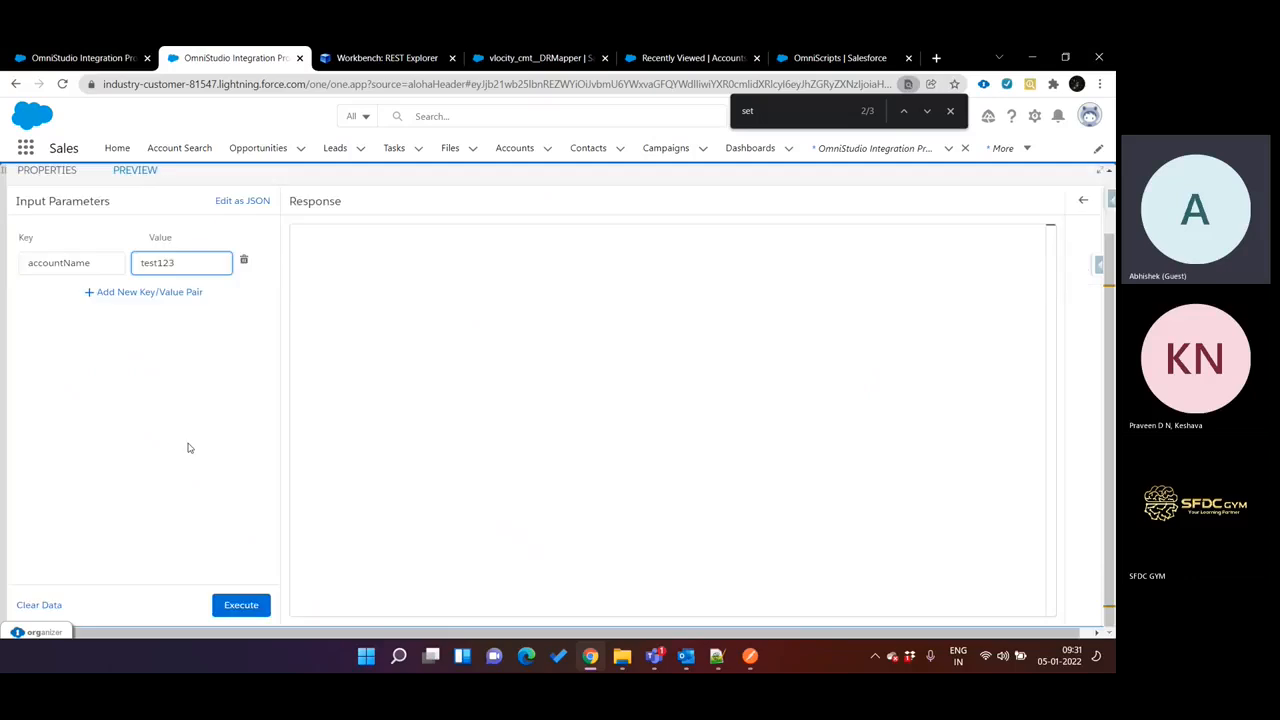
click(230, 605)
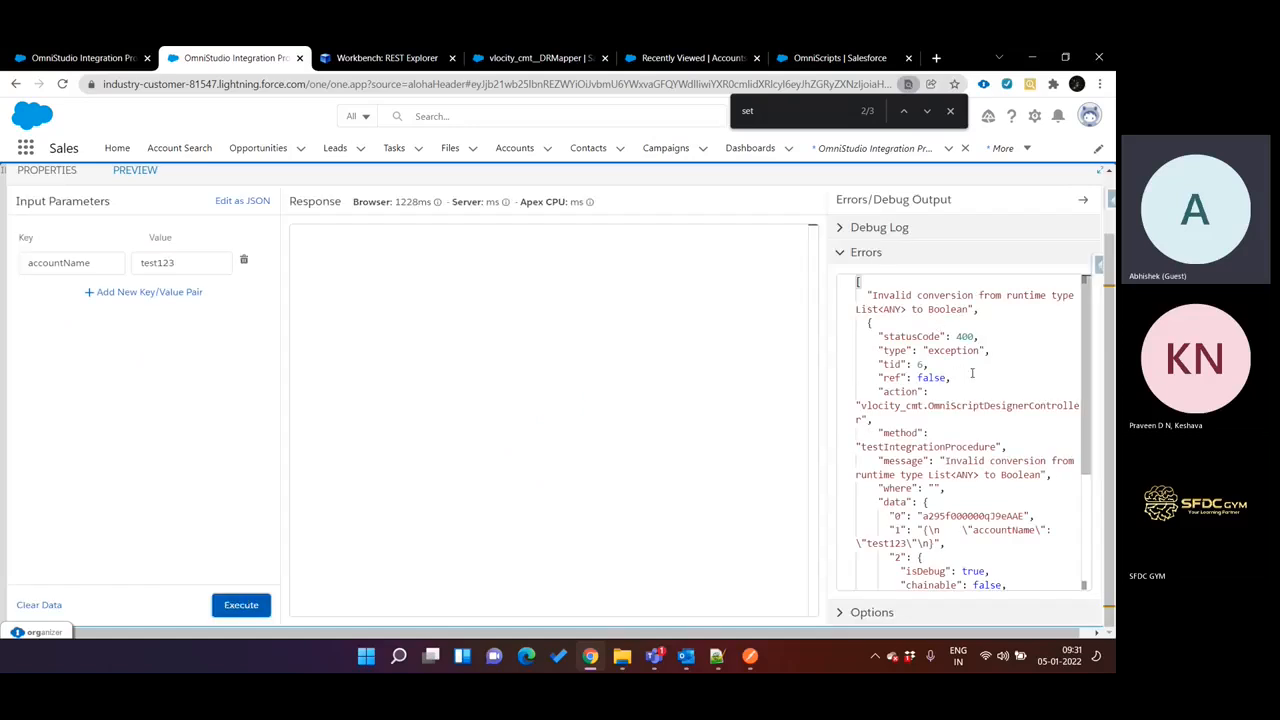
scroll(972, 373, down, 5)
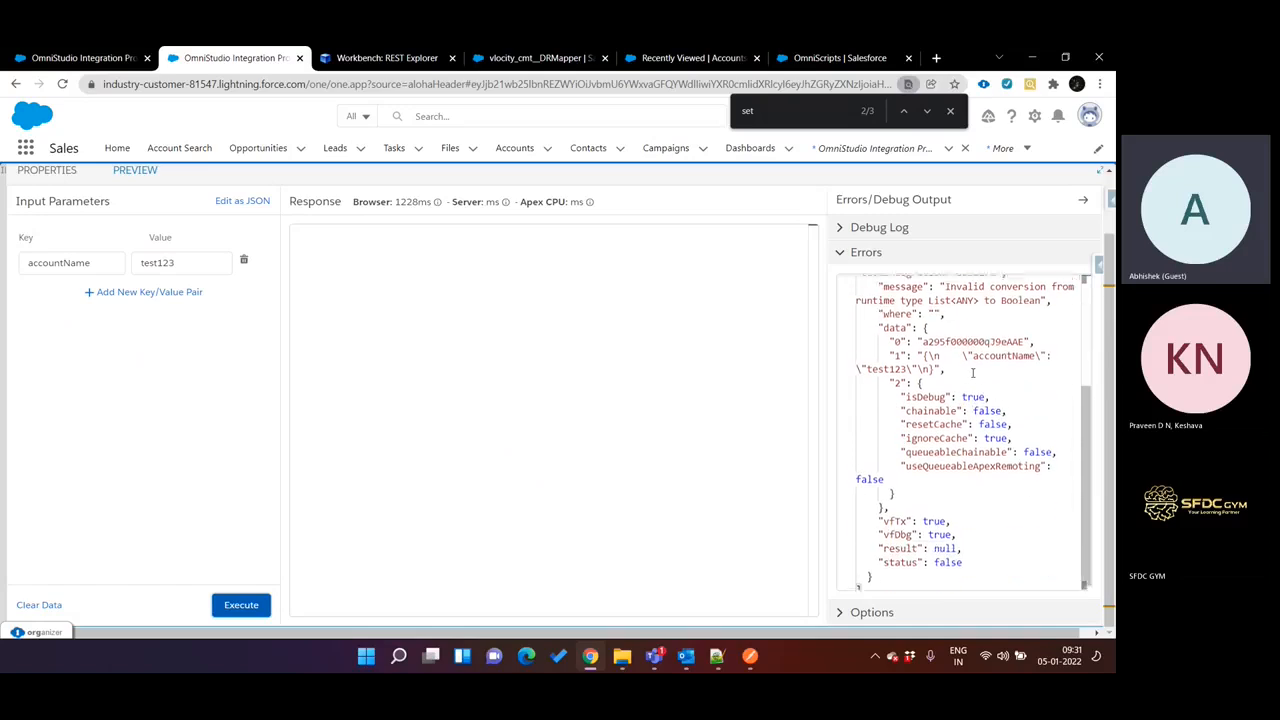
scroll(972, 373, up, 4)
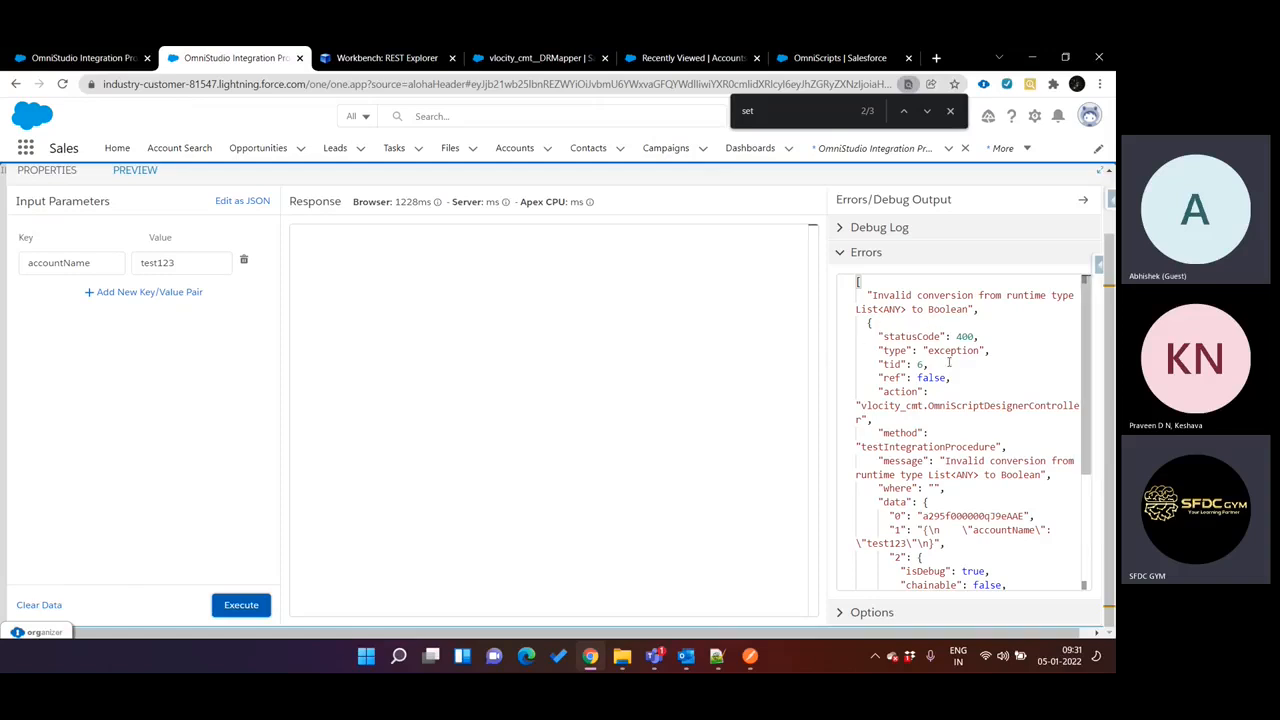
scroll(933, 410, down, 2)
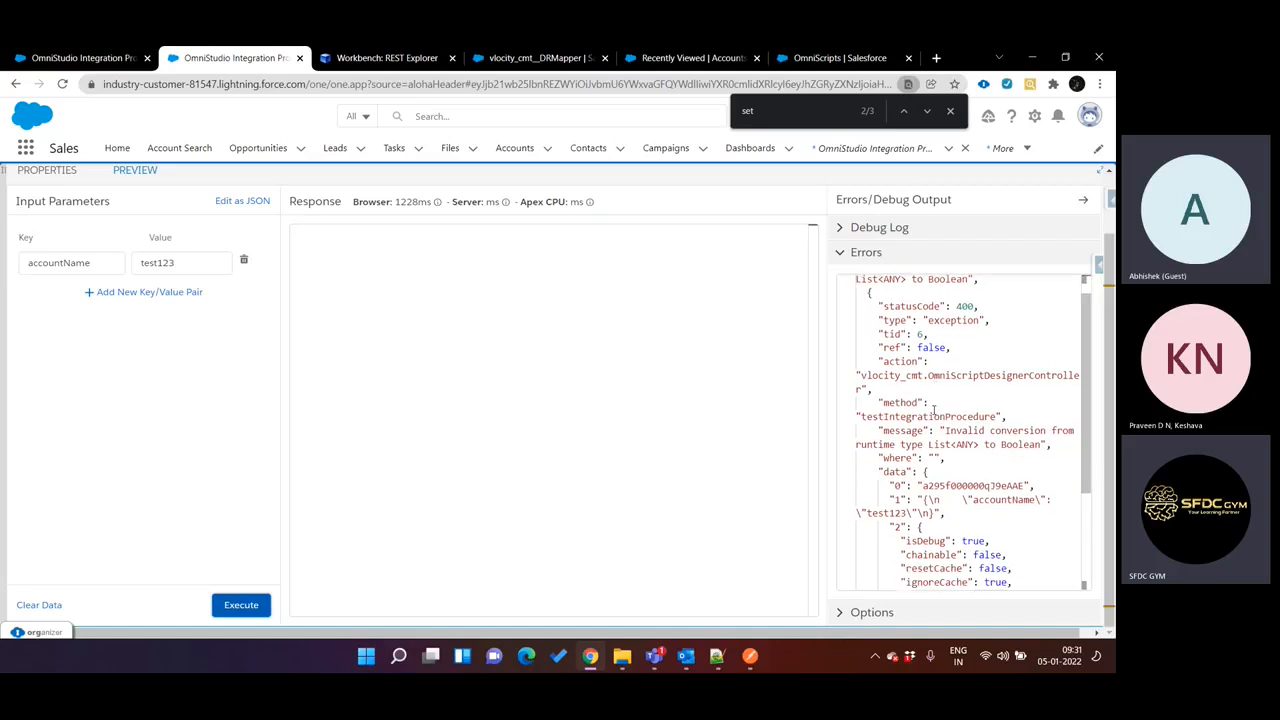
Examine the full exception details in the API Call preview's error output, including the message and data entries.
scroll(933, 410, down, 5)
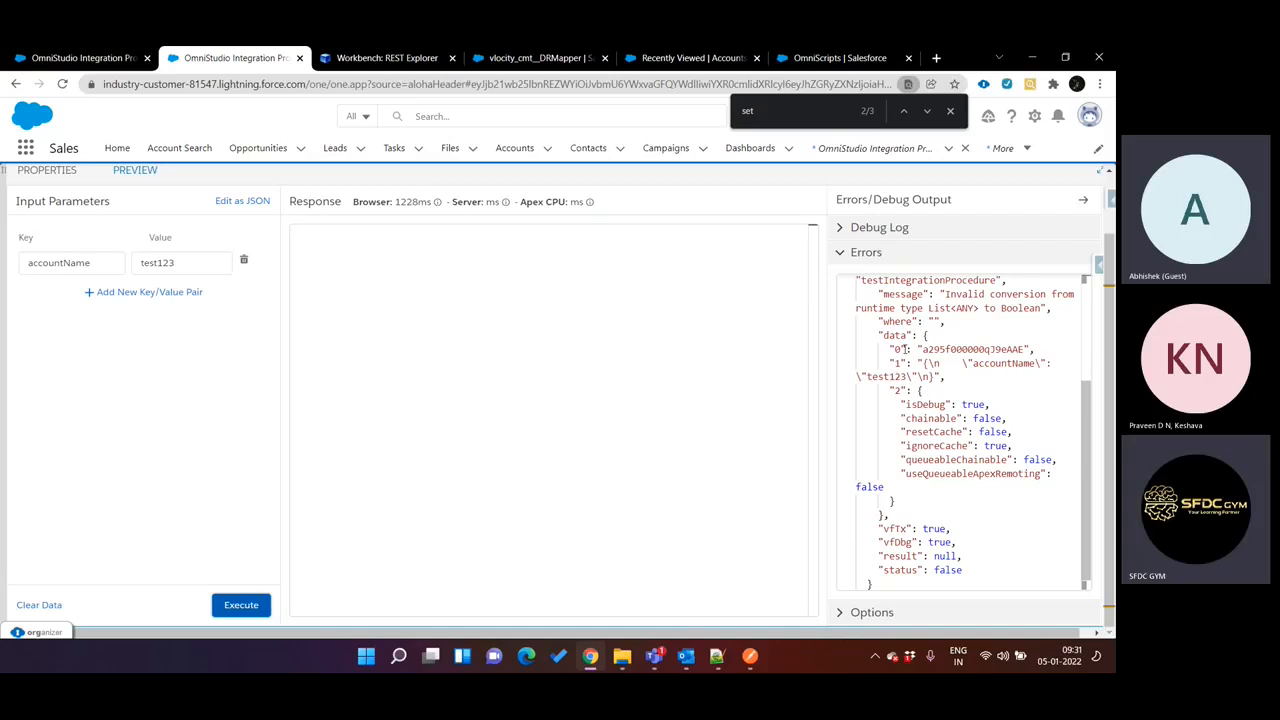
double_click(930, 348)
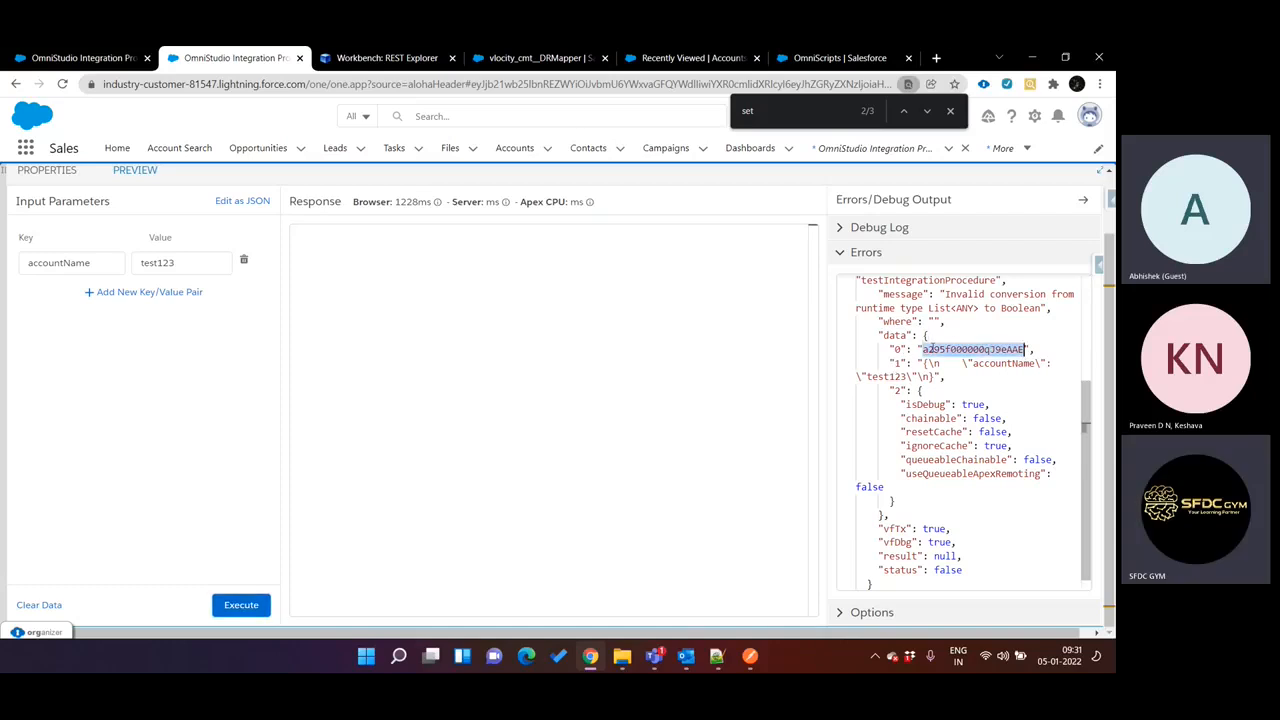
click(907, 362)
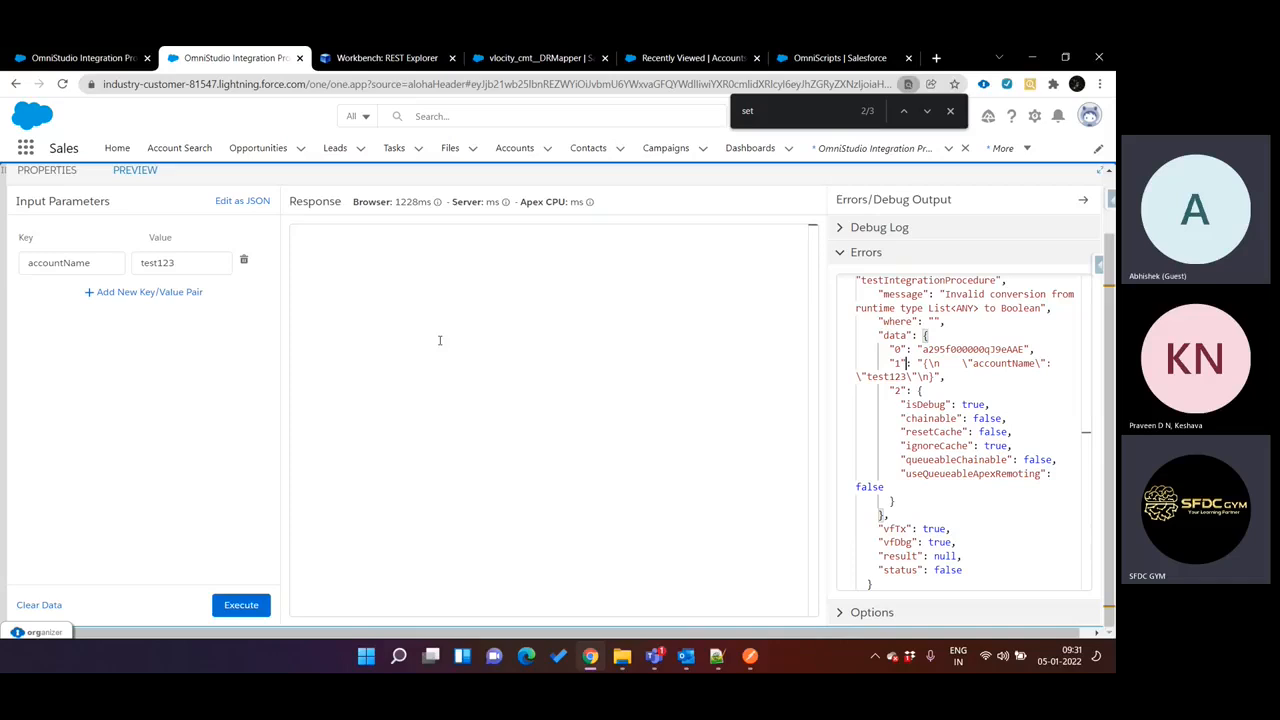
scroll(950, 400, up, 1)
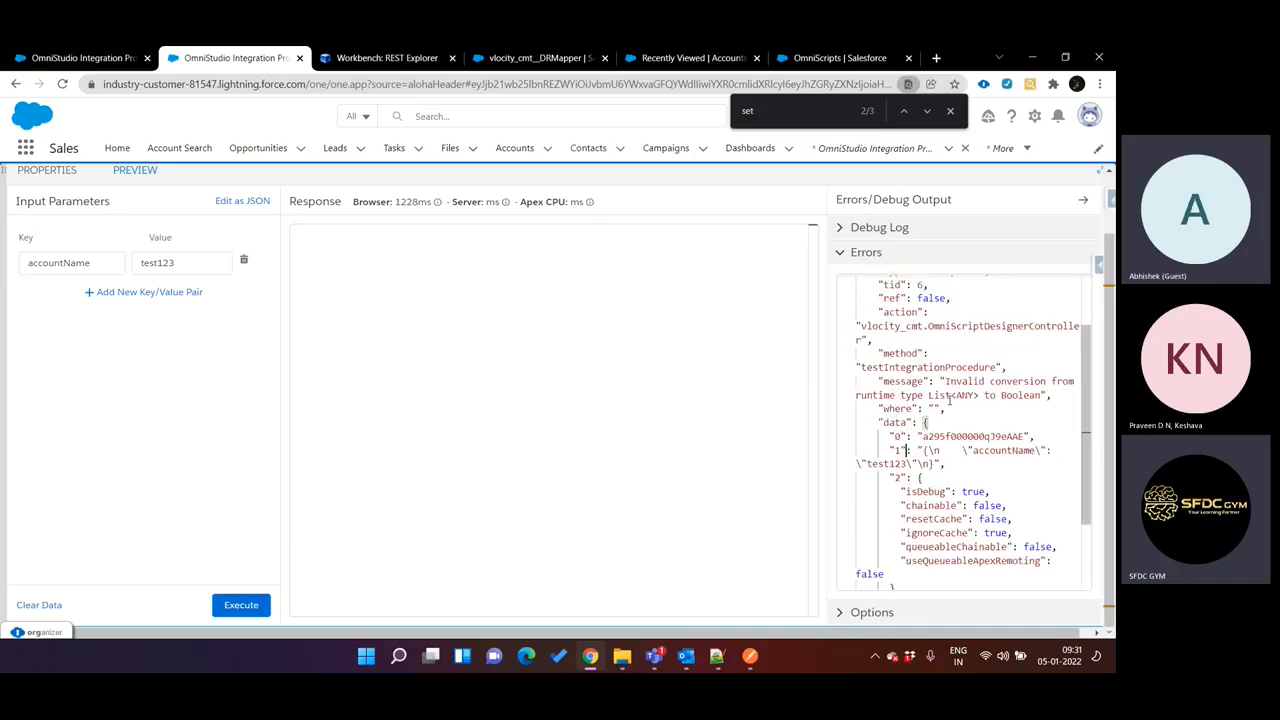
scroll(949, 400, up, 1)
scroll(949, 400, down, 2)
scroll(949, 400, up, 1)
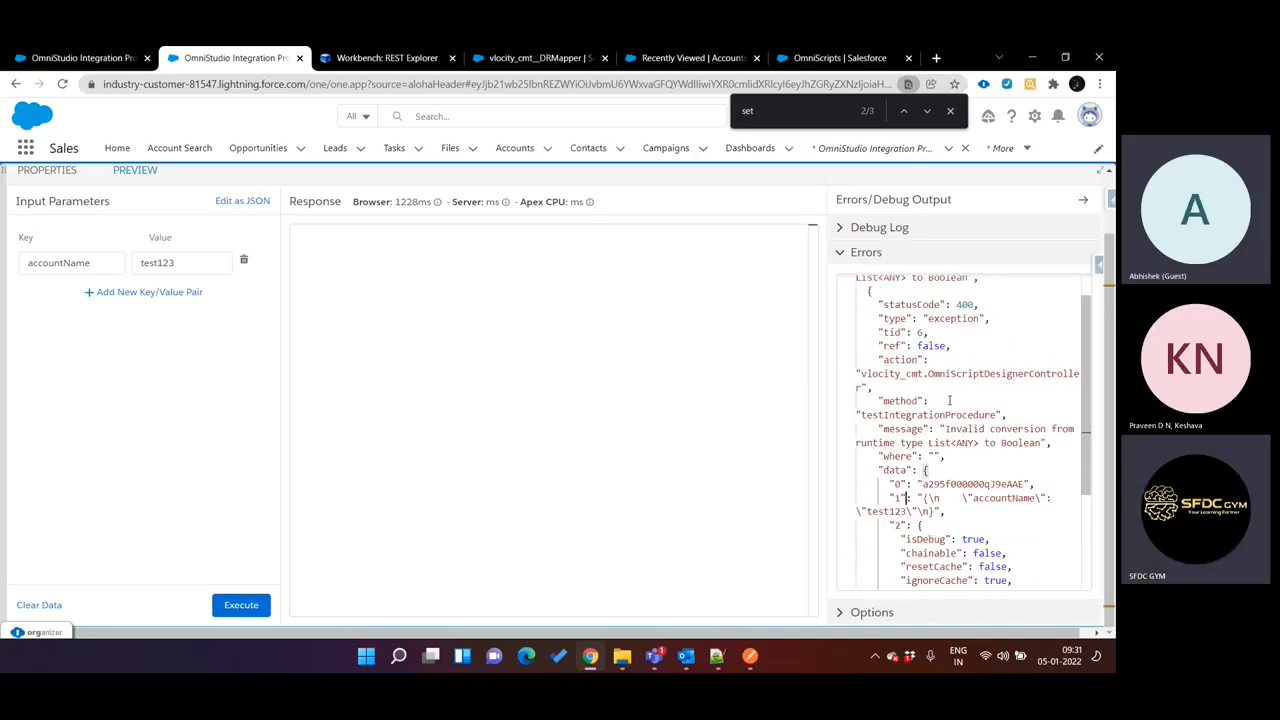
scroll(240, 332, up, 1)
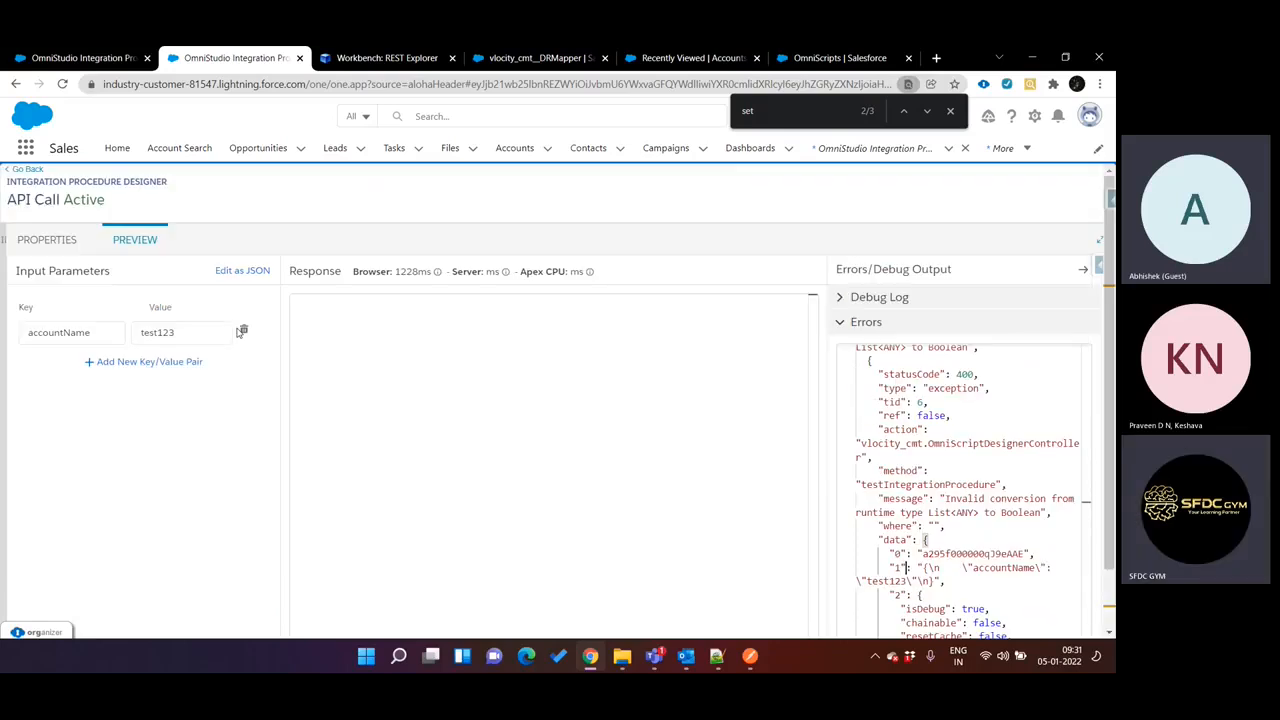
Review the properties of ResponseAction2, DataRaptorExtractAction1 and ConditionalBlock2 in the API Call procedure.
click(70, 244)
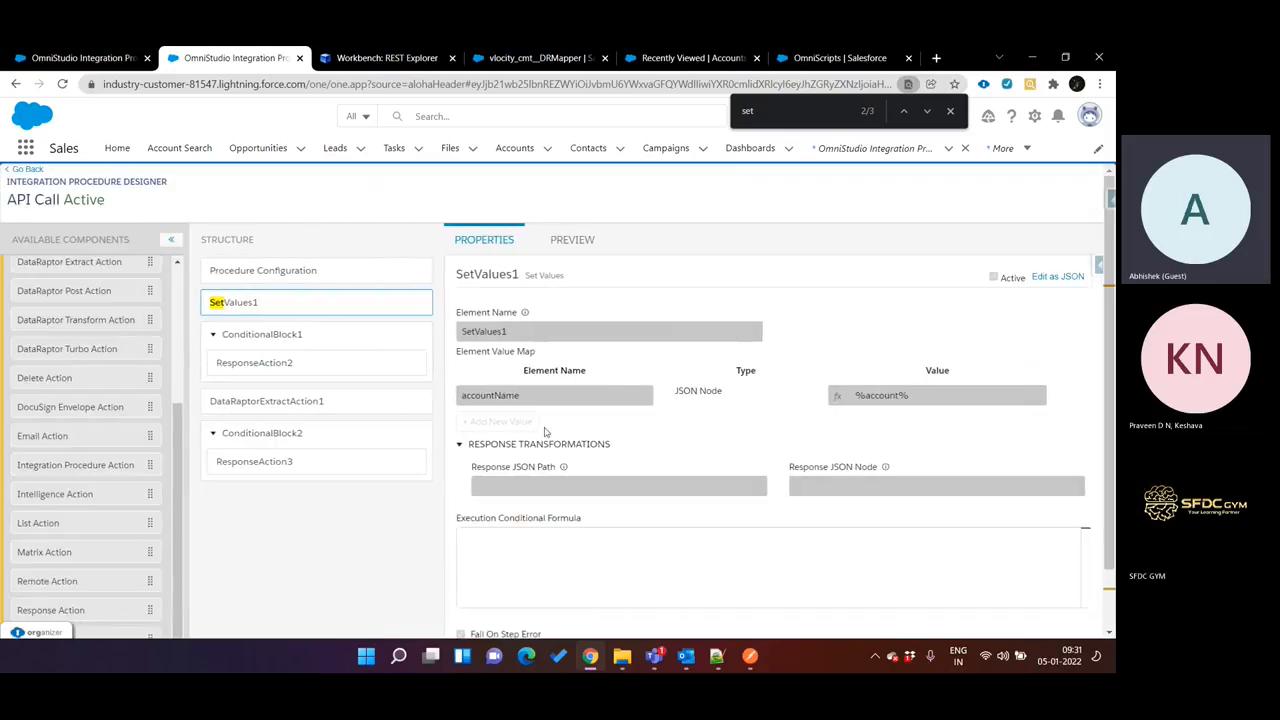
click(293, 366)
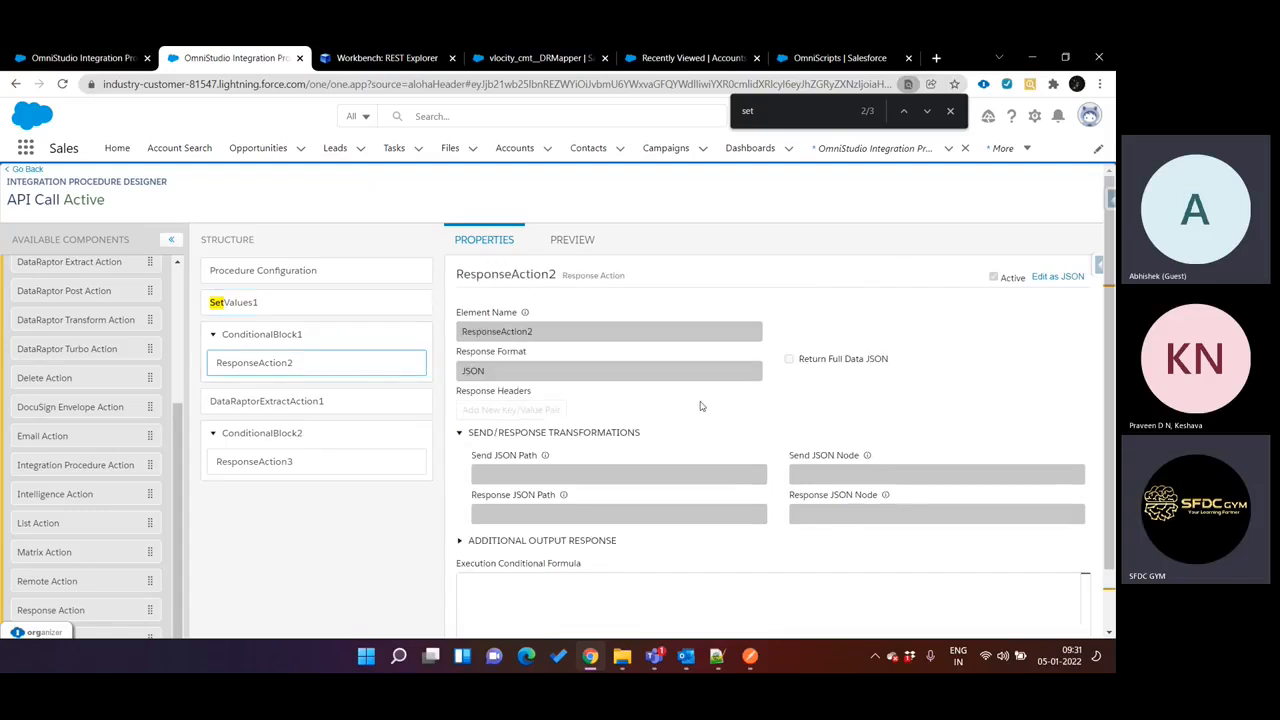
click(355, 401)
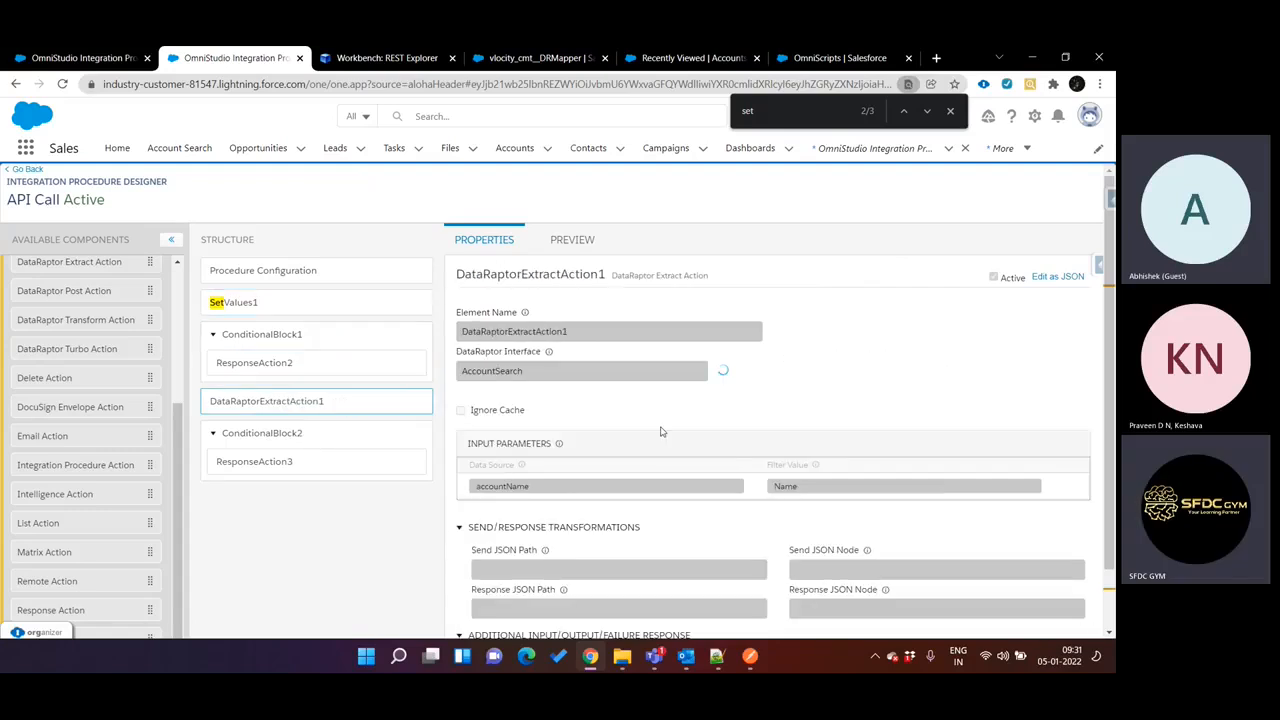
click(287, 446)
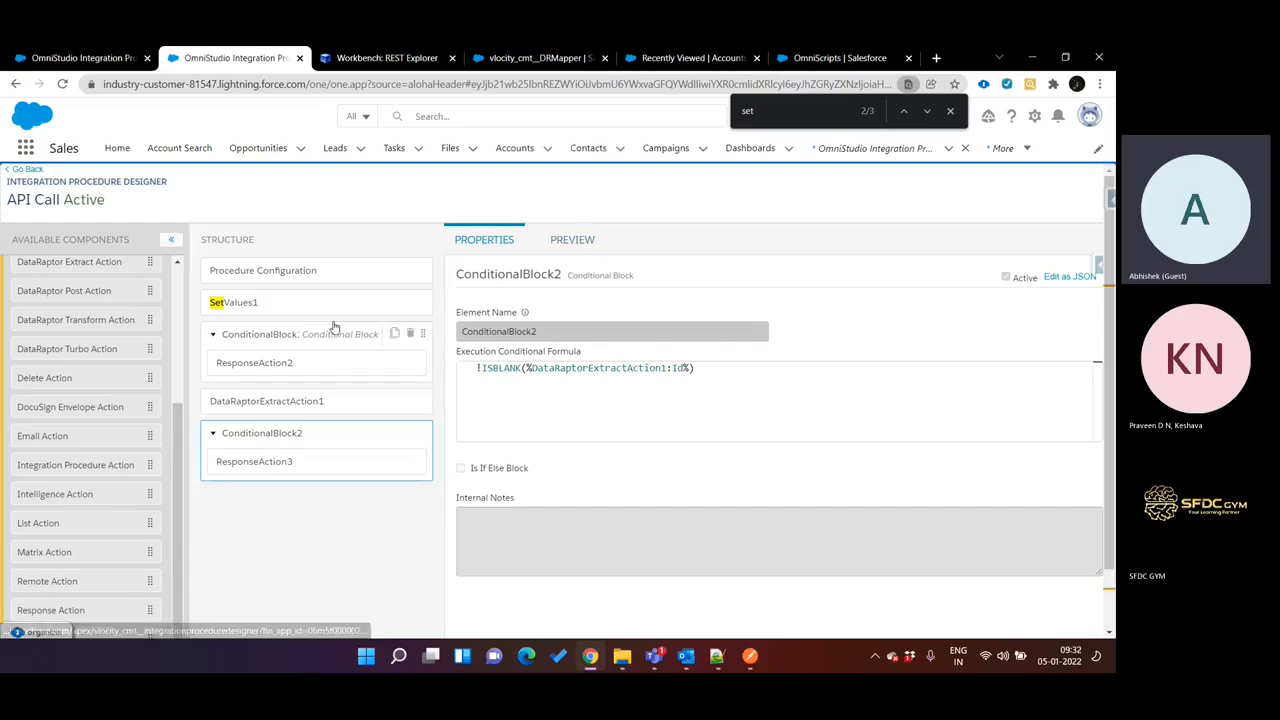
Deactivate the API Call procedure version and open ConditionalBlock2's properties for editing.
click(310, 271)
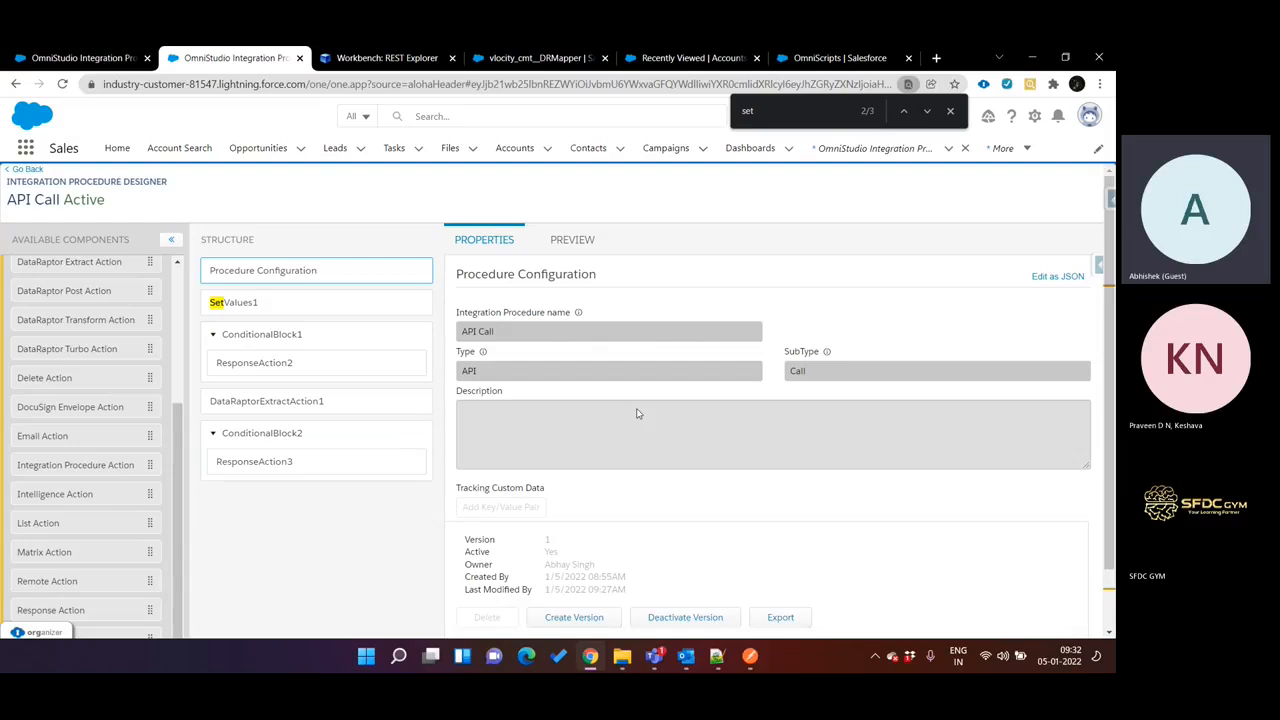
click(698, 617)
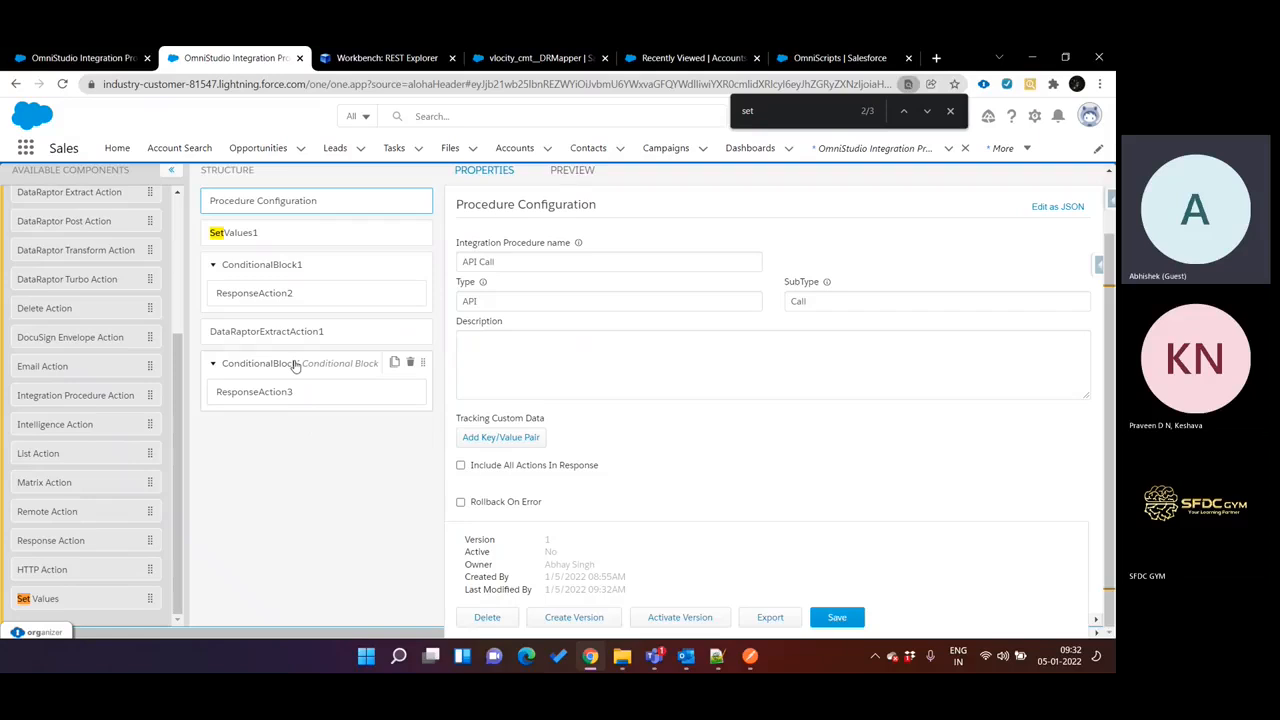
click(295, 366)
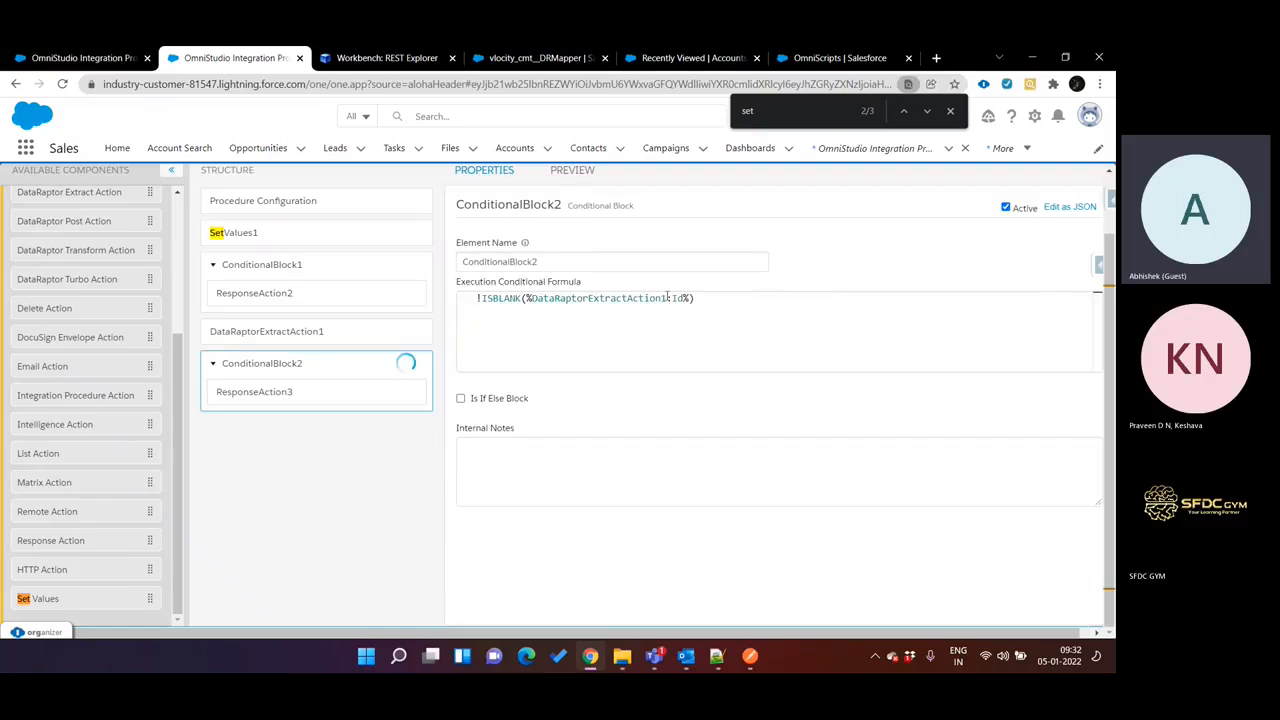
Add an input parameter with the value test123 to the API Call preview.
click(580, 172)
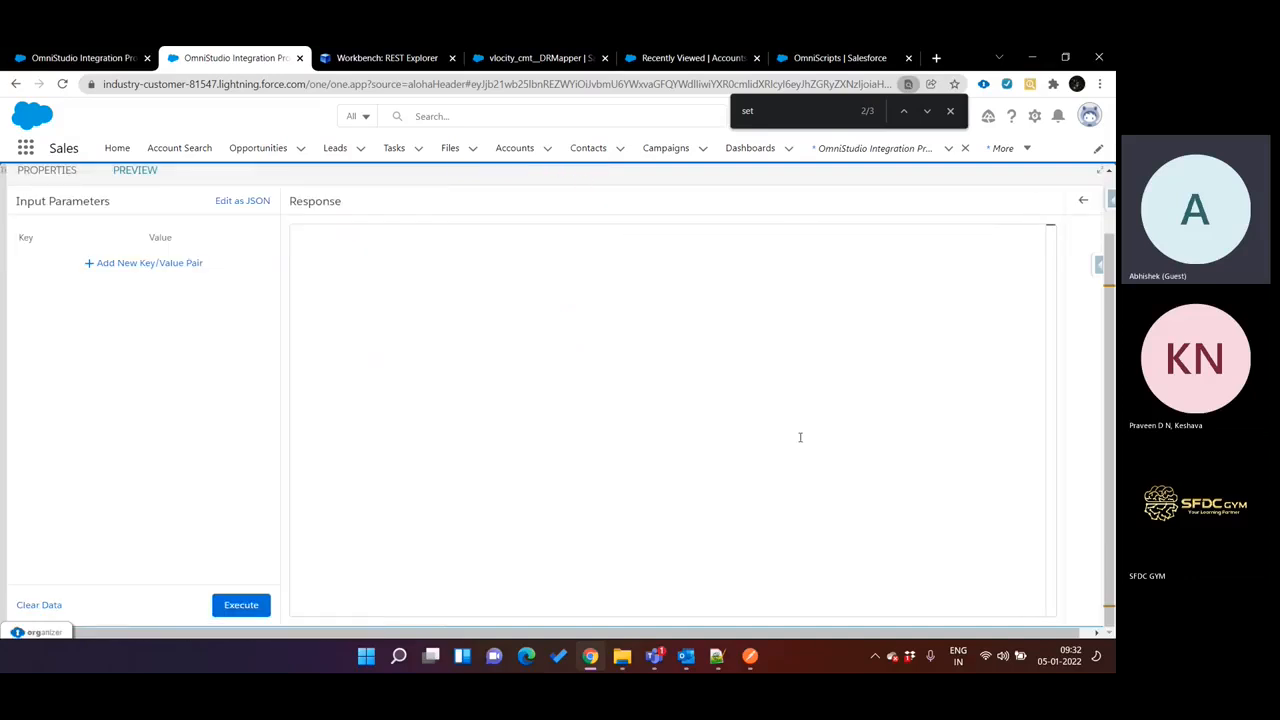
click(165, 263)
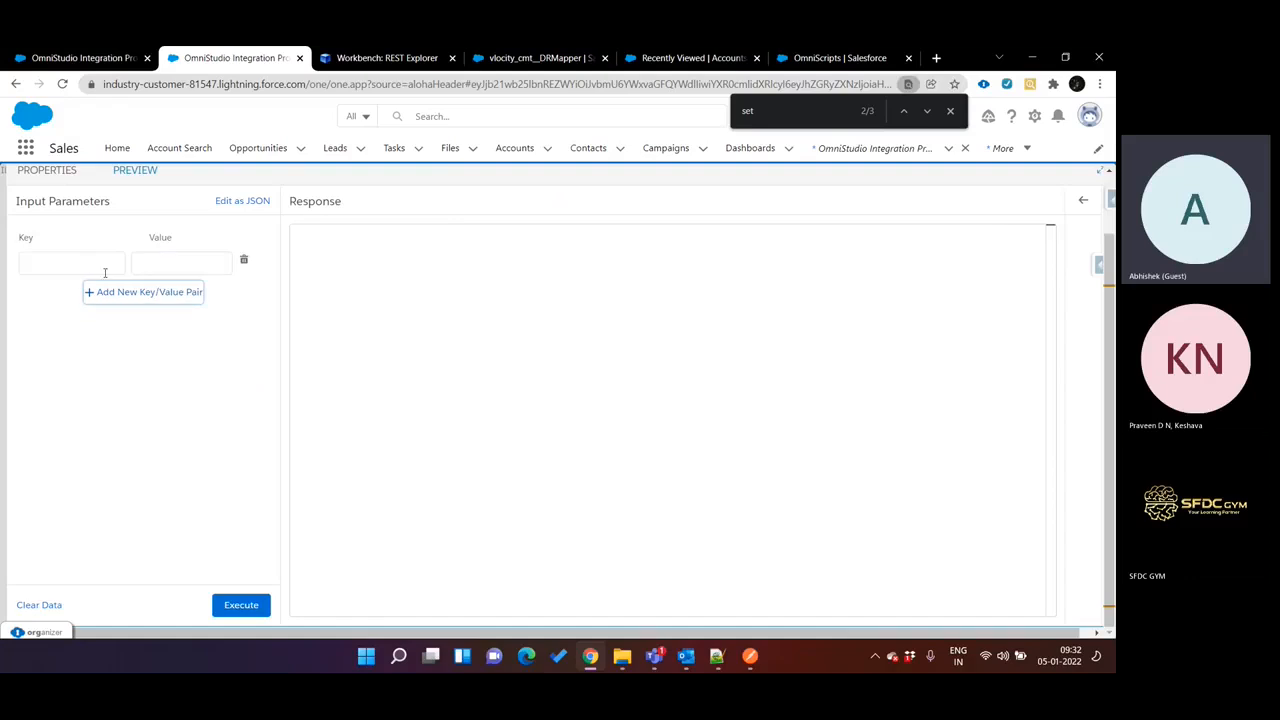
click(82, 262)
text(test123)
key(ctrl+z)
click(174, 259)
text(test123)
Set the preview parameter's key to accountName, copied from the REST Explorer request URL, and execute the API Call preview.
scroll(120, 237, up, 2)
click(55, 239)
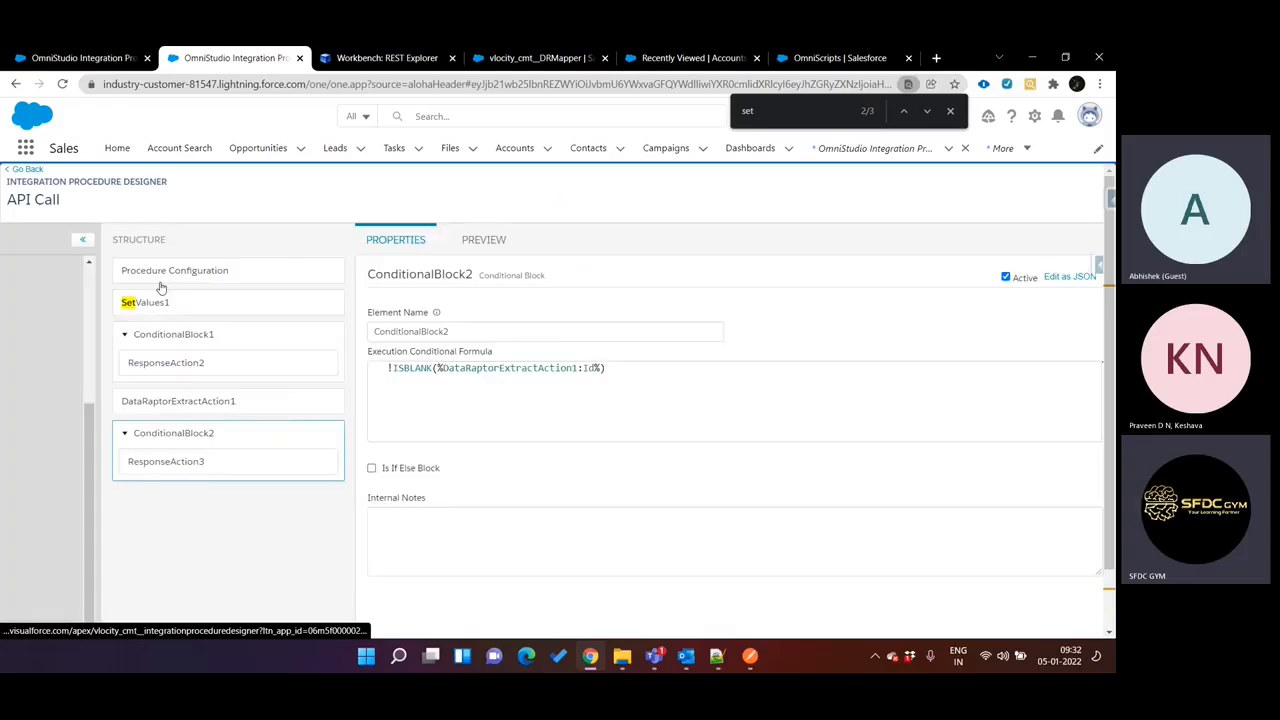
key(ctrl+Tab)
drag(720, 243, 837, 260)
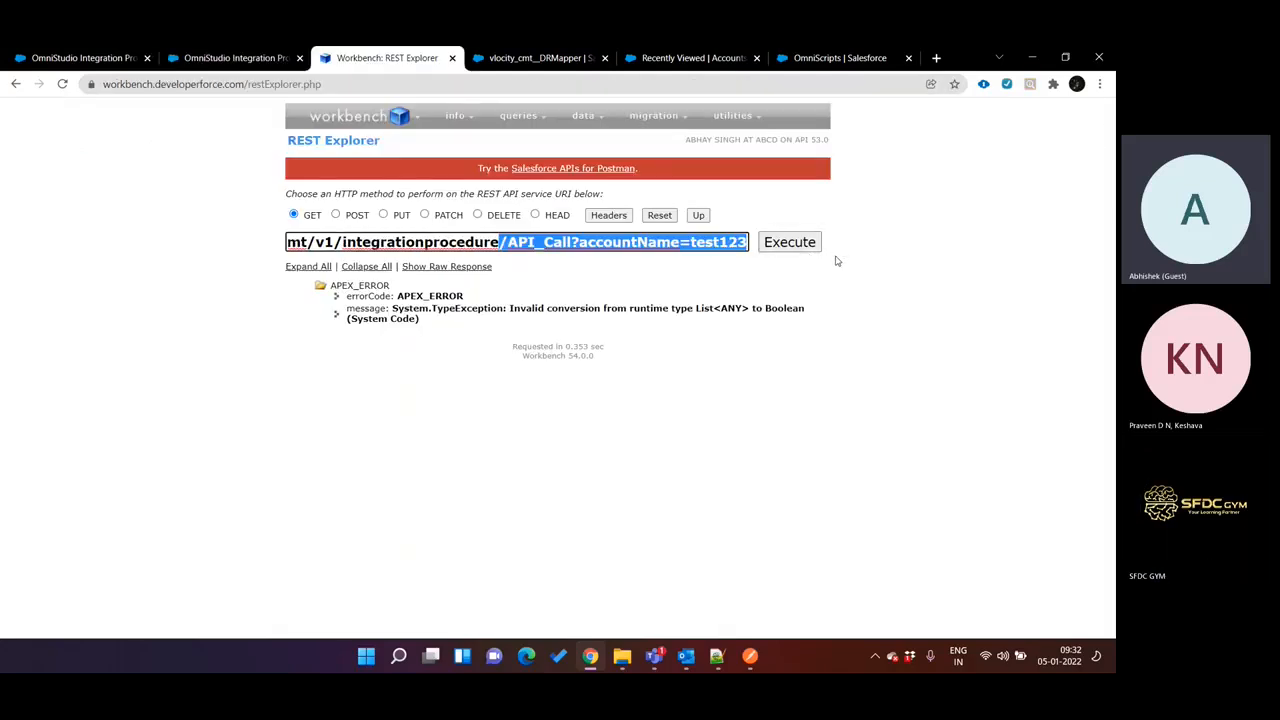
double_click(641, 242)
key(ctrl+c)
click(234, 57)
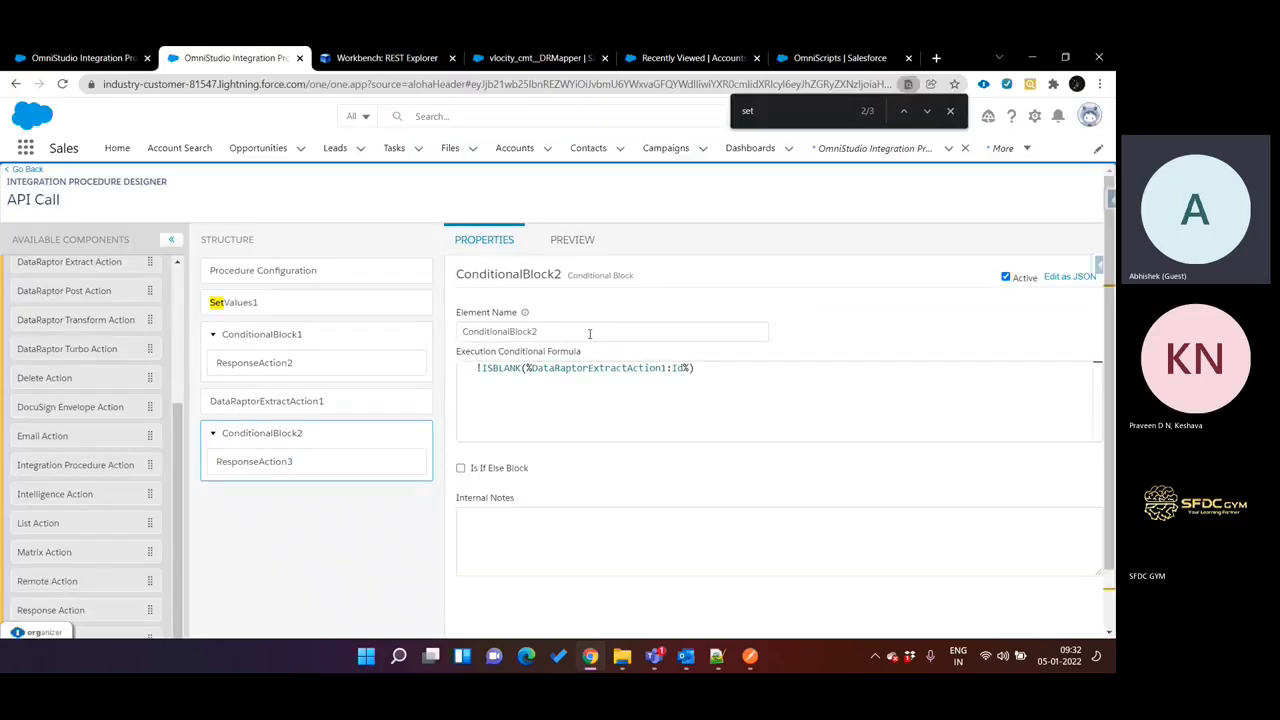
click(583, 237)
click(83, 334)
key(ctrl+v)
scroll(200, 513, down, 1)
click(240, 605)
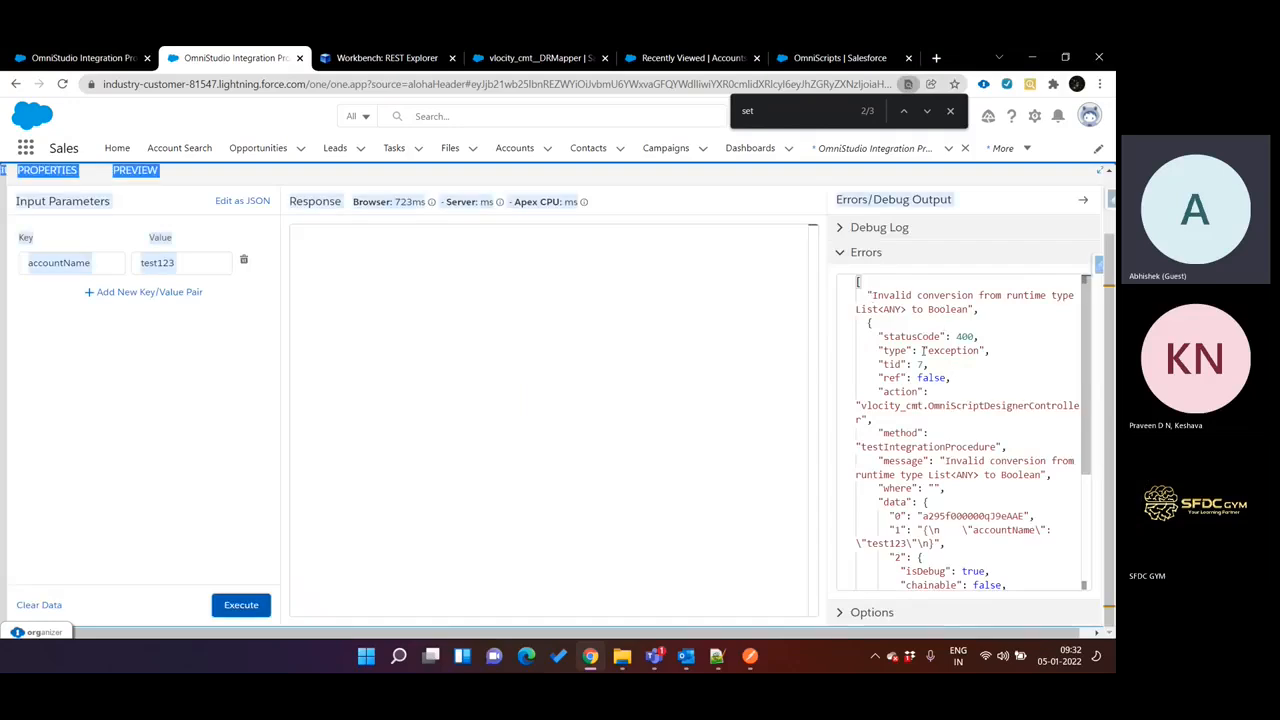
Copy the complete preview error output and replace the contents of the new 40 document in Notepad++ with it.
key(ctrl+a)
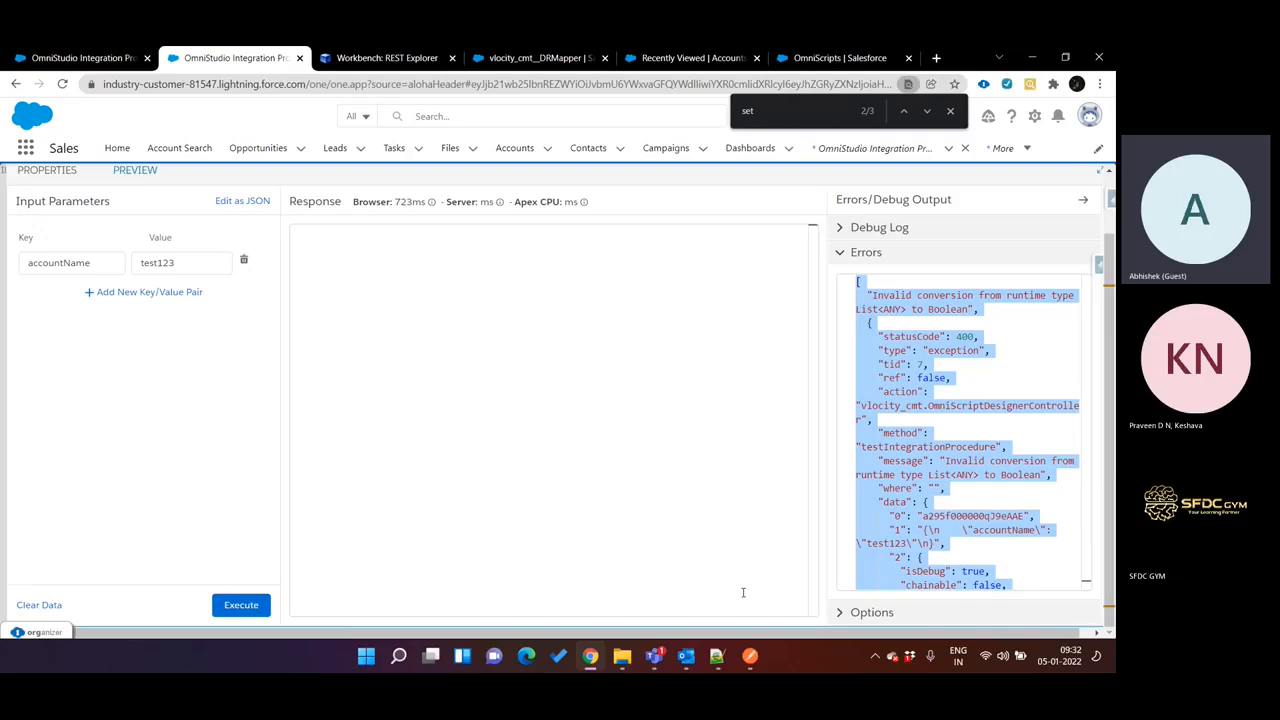
click(717, 656)
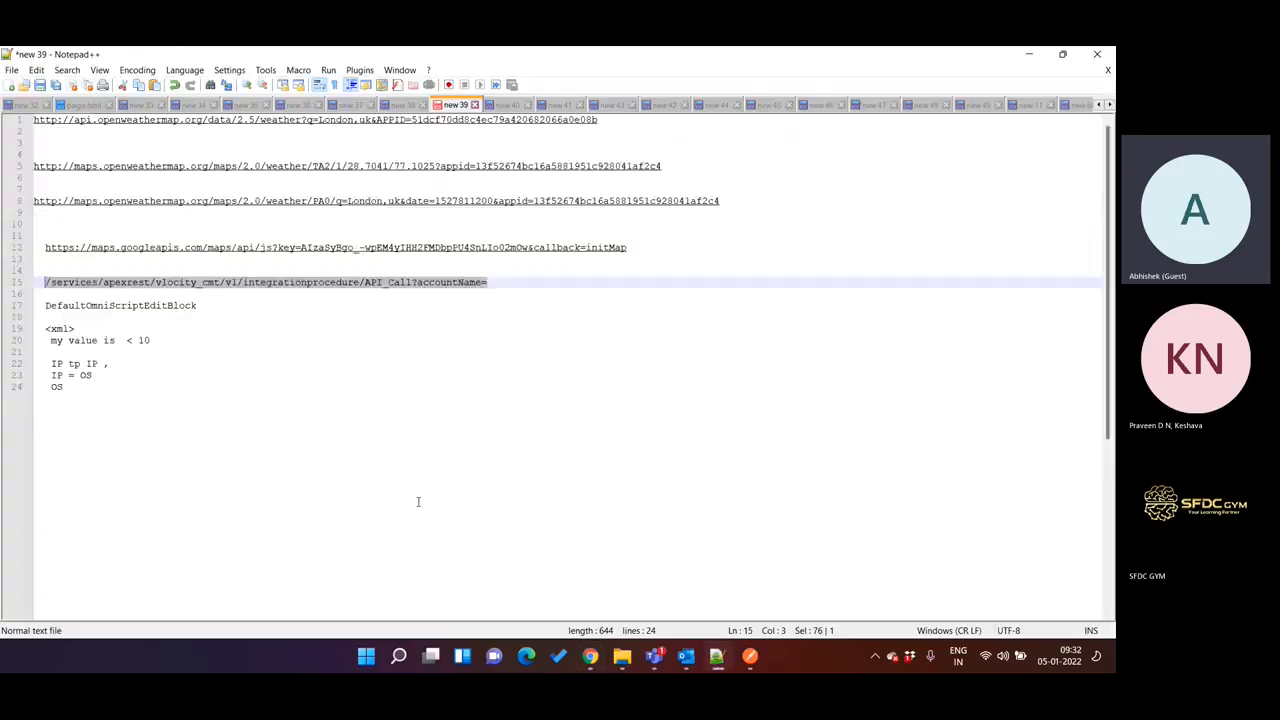
click(507, 104)
click(449, 281)
key(ctrl+a)
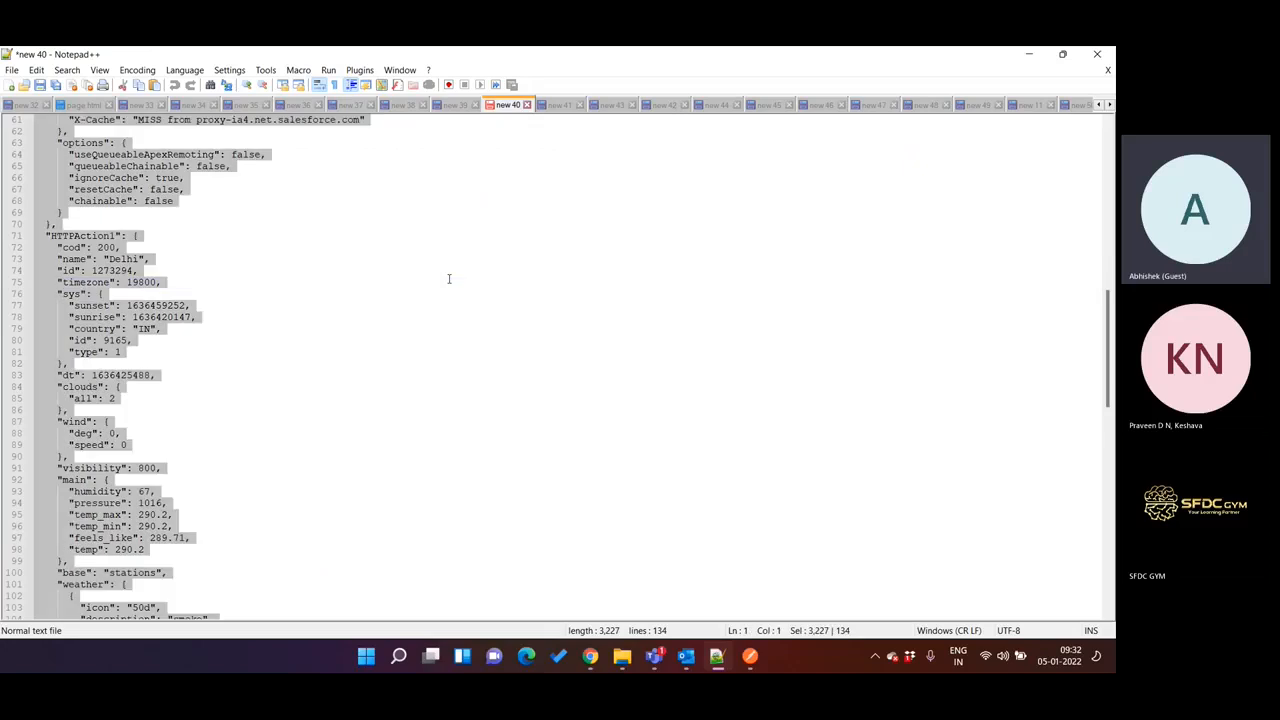
key(ctrl+v)
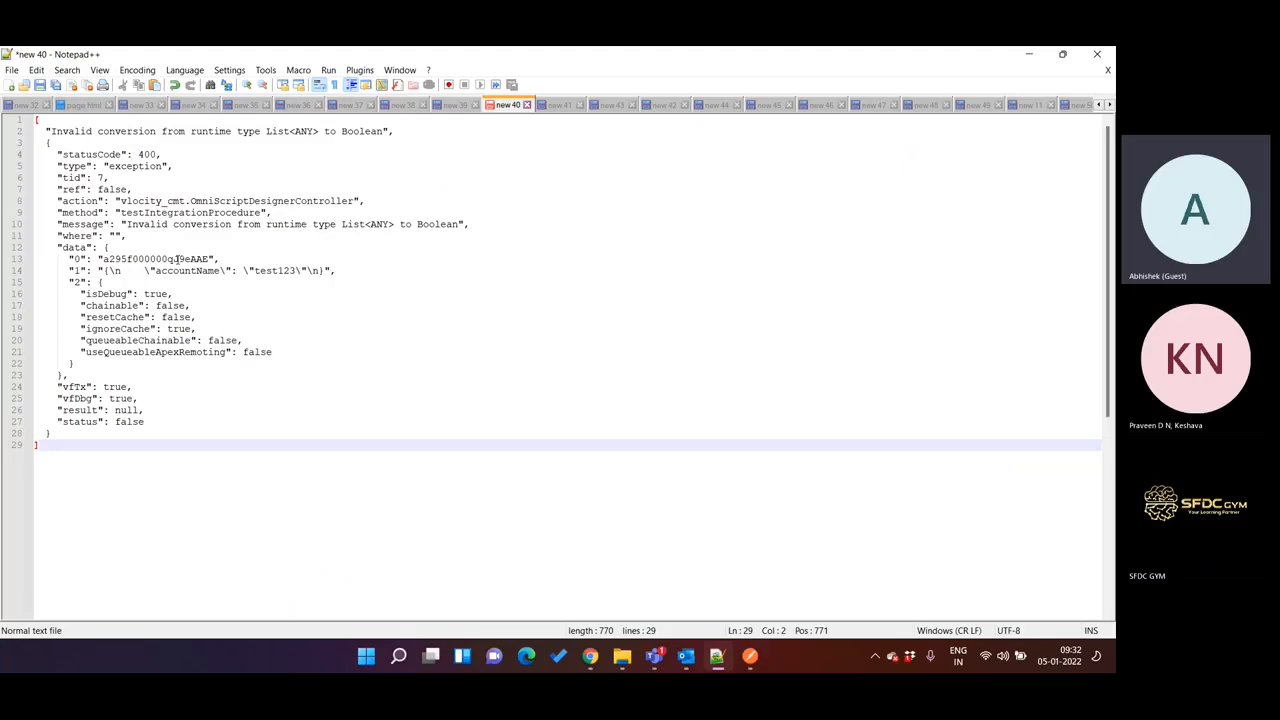
Back in the browser, change ConditionalBlock2's conditional formula to !ISBLANK(%DataRaptorExtractAction1[0]:Id%).
click(718, 656)
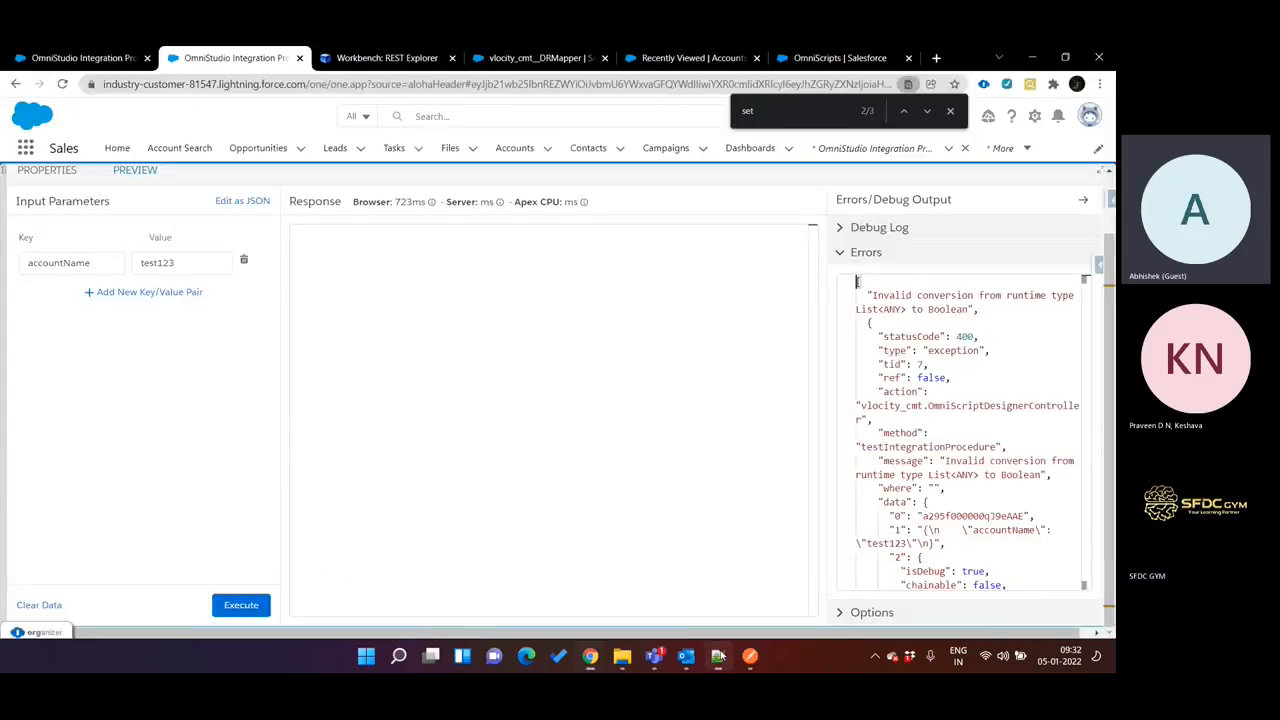
click(36, 175)
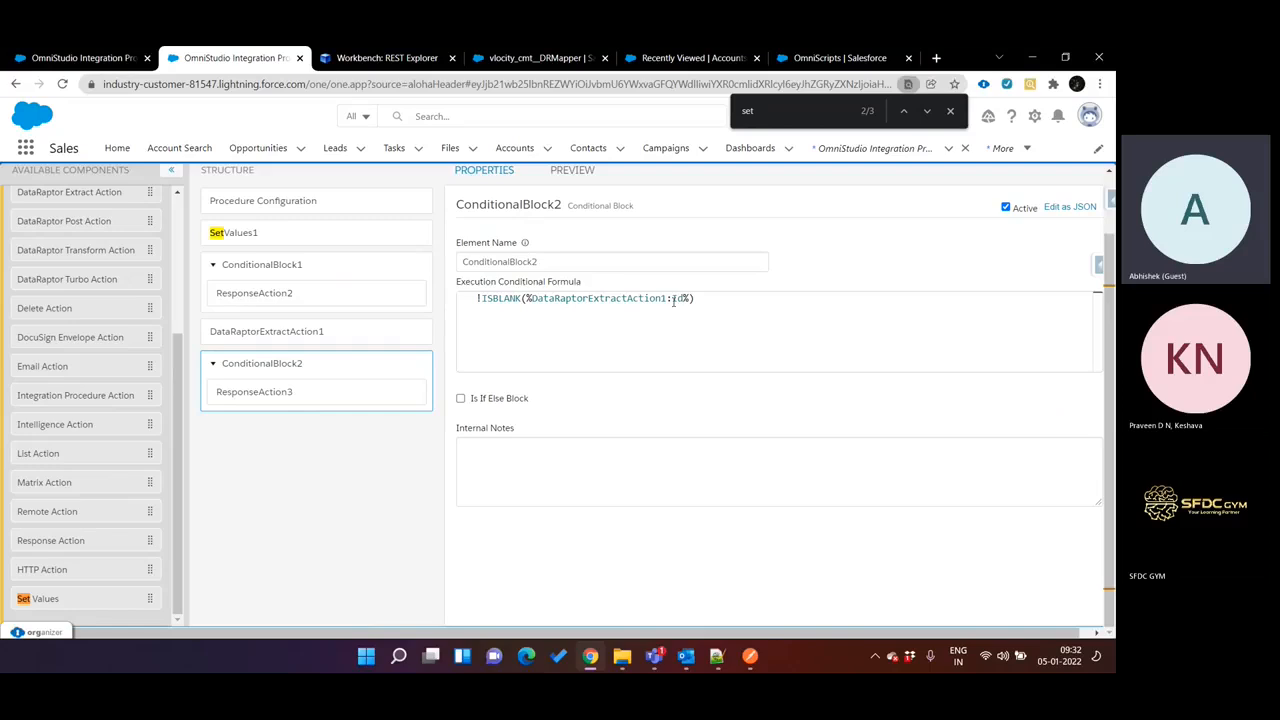
click(668, 298)
text([])
text(0)
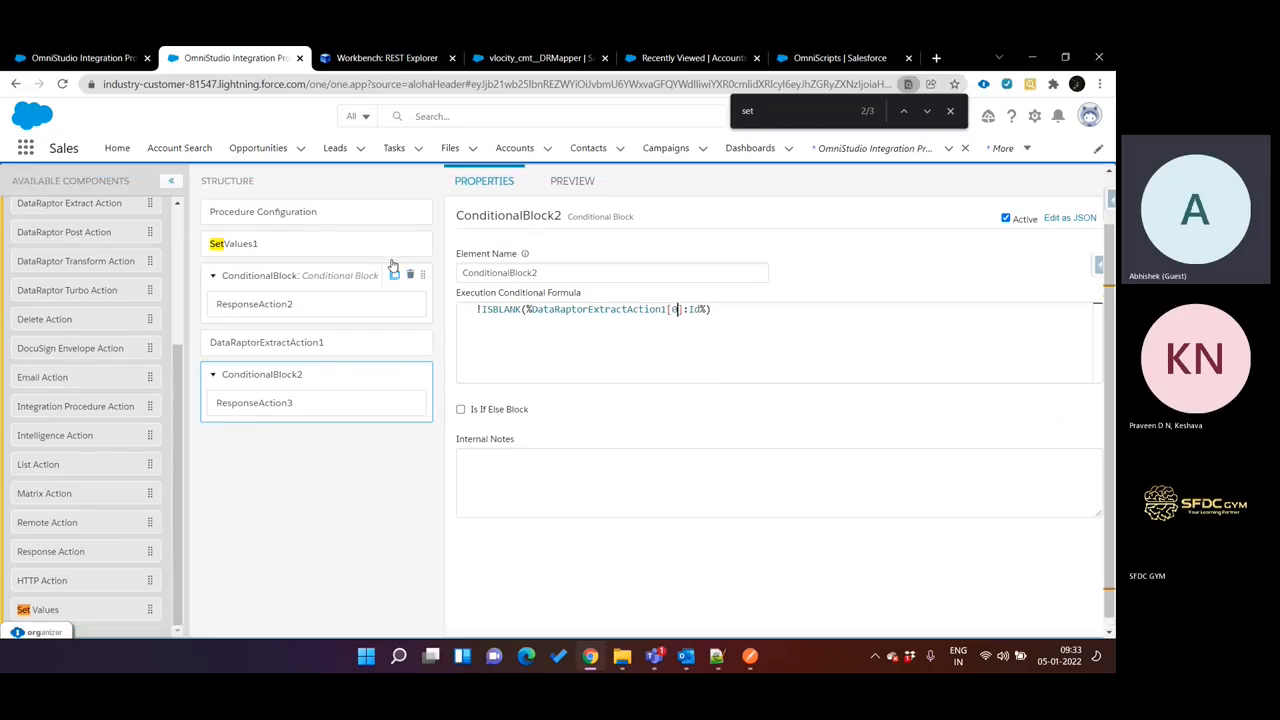
Execute the API Call preview again with accountName test123 to test the indexed formula.
click(560, 239)
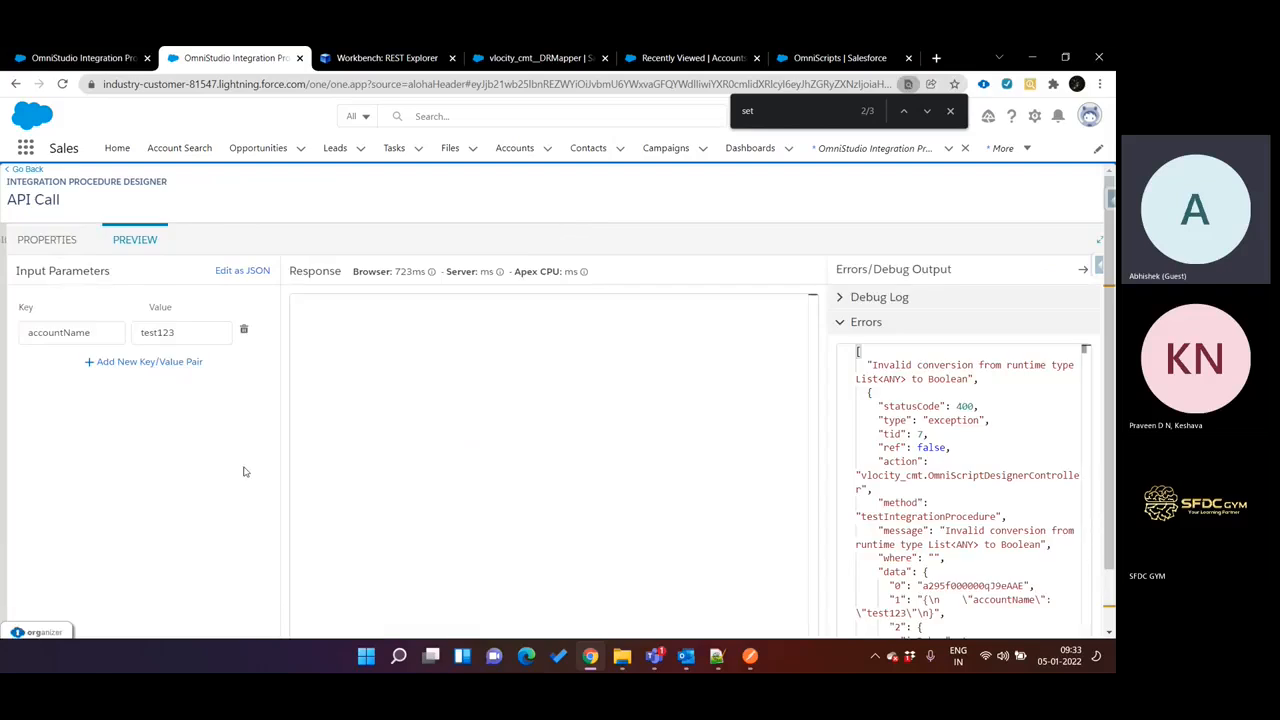
scroll(245, 471, down, 1)
click(247, 606)
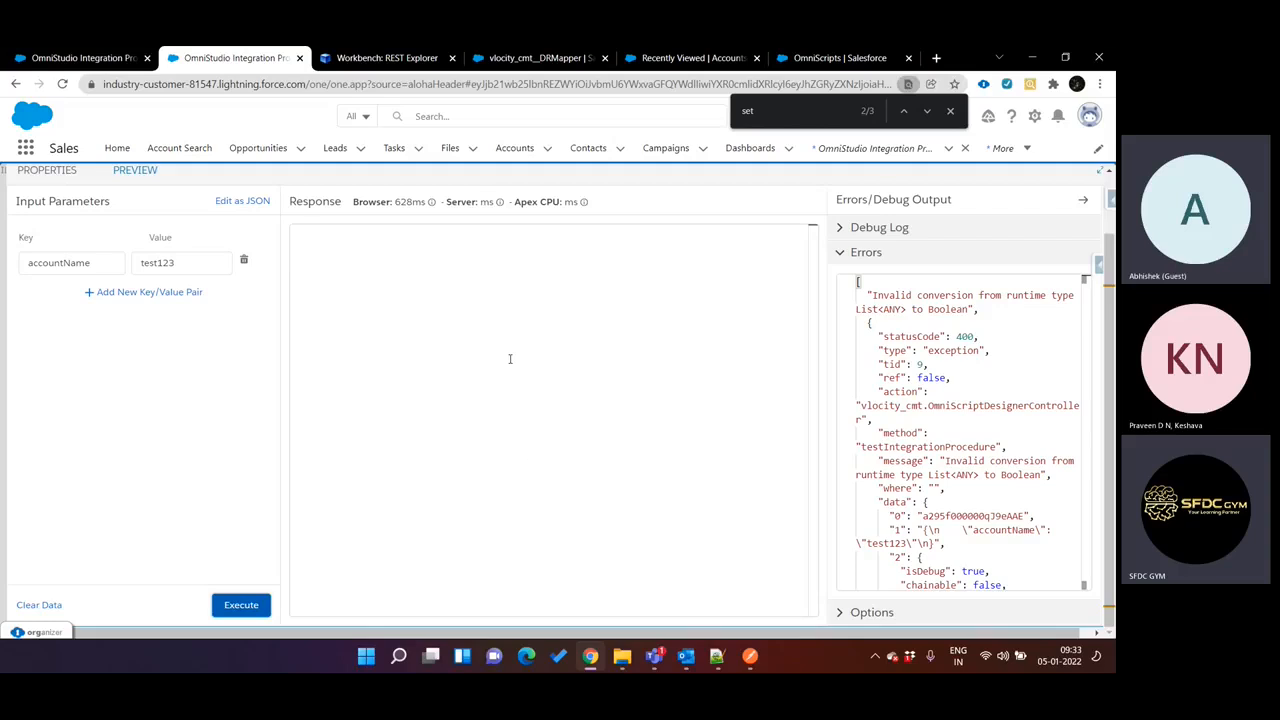
Compare ConditionalBlock2's formula with the response structure in the AccountSearch DataRaptor preview.
click(62, 175)
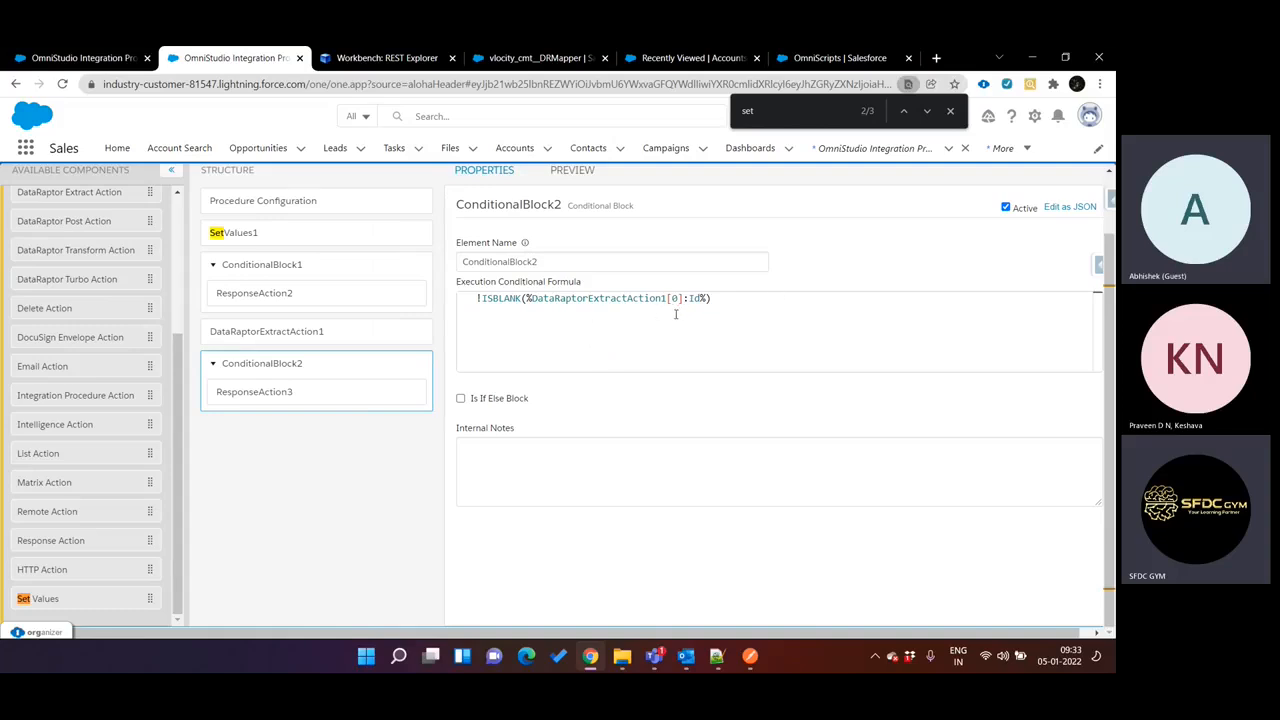
click(390, 60)
key(ctrl+Tab)
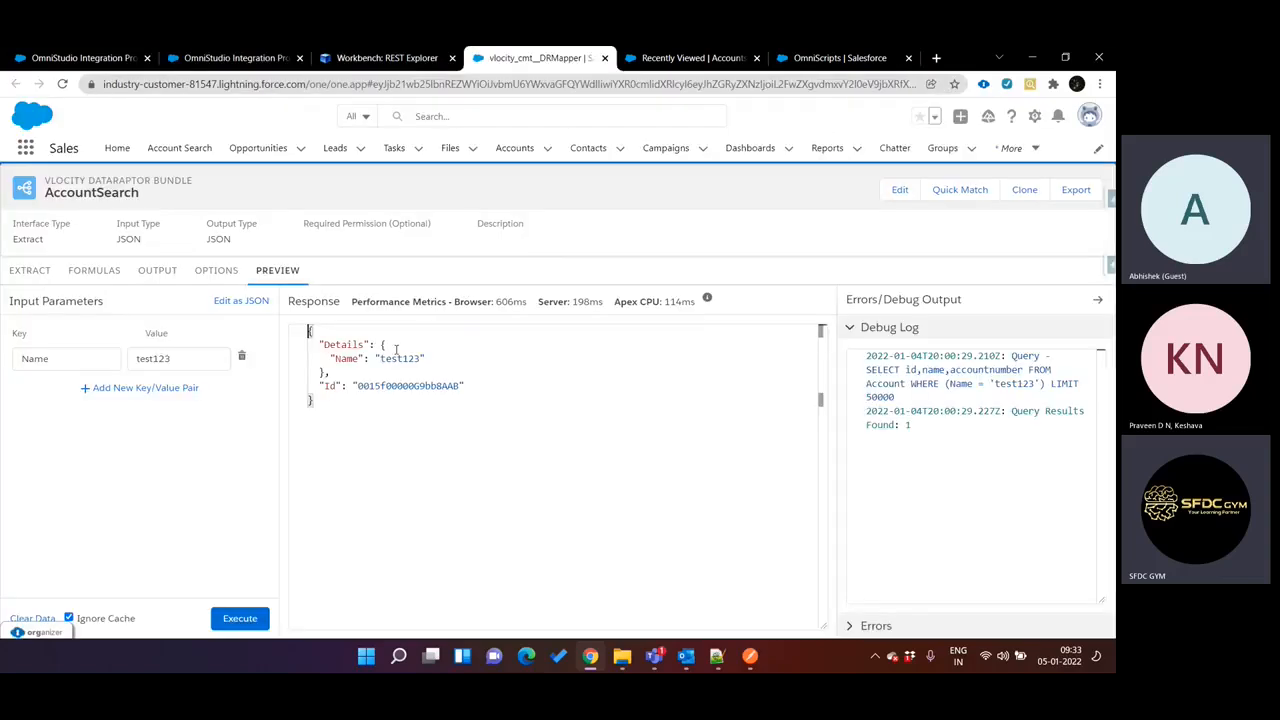
key(ctrl+shift+Tab)
key(ctrl+shift+Tab)
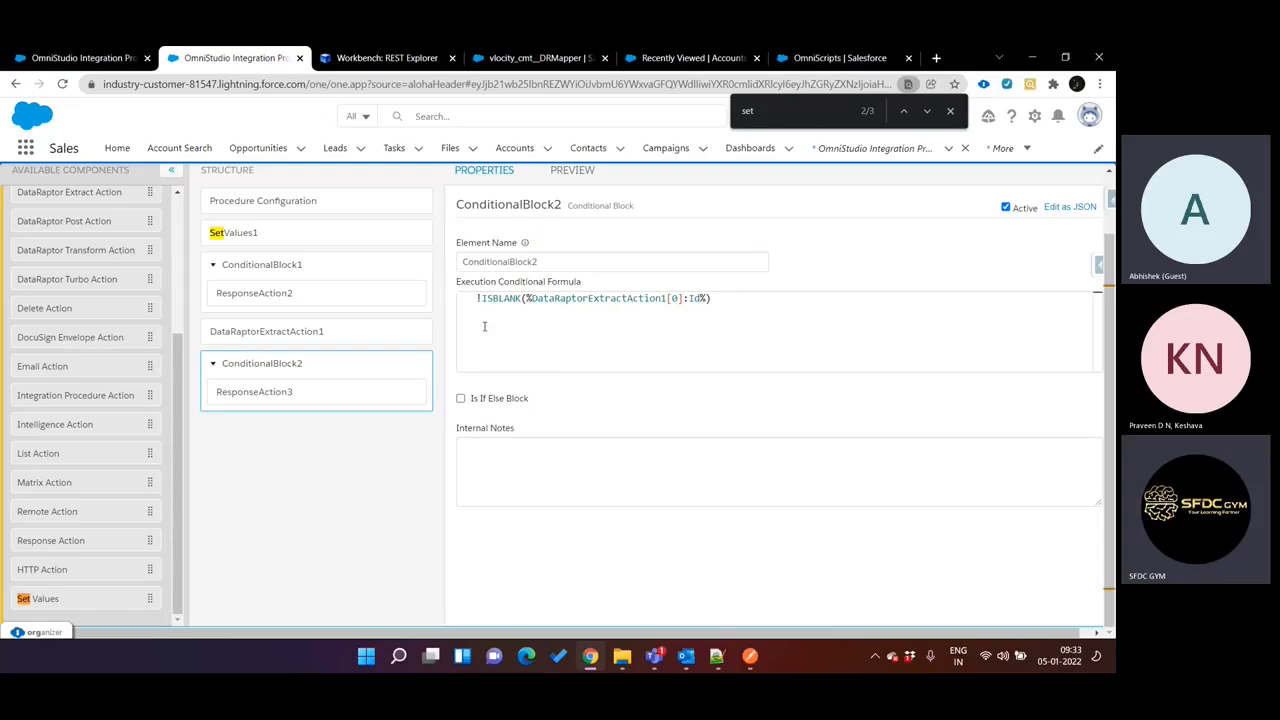
Review SetValues1's value map, then examine the segments of the API_Call REST path in Notepad++'s new 39 document.
scroll(330, 328, up, 1)
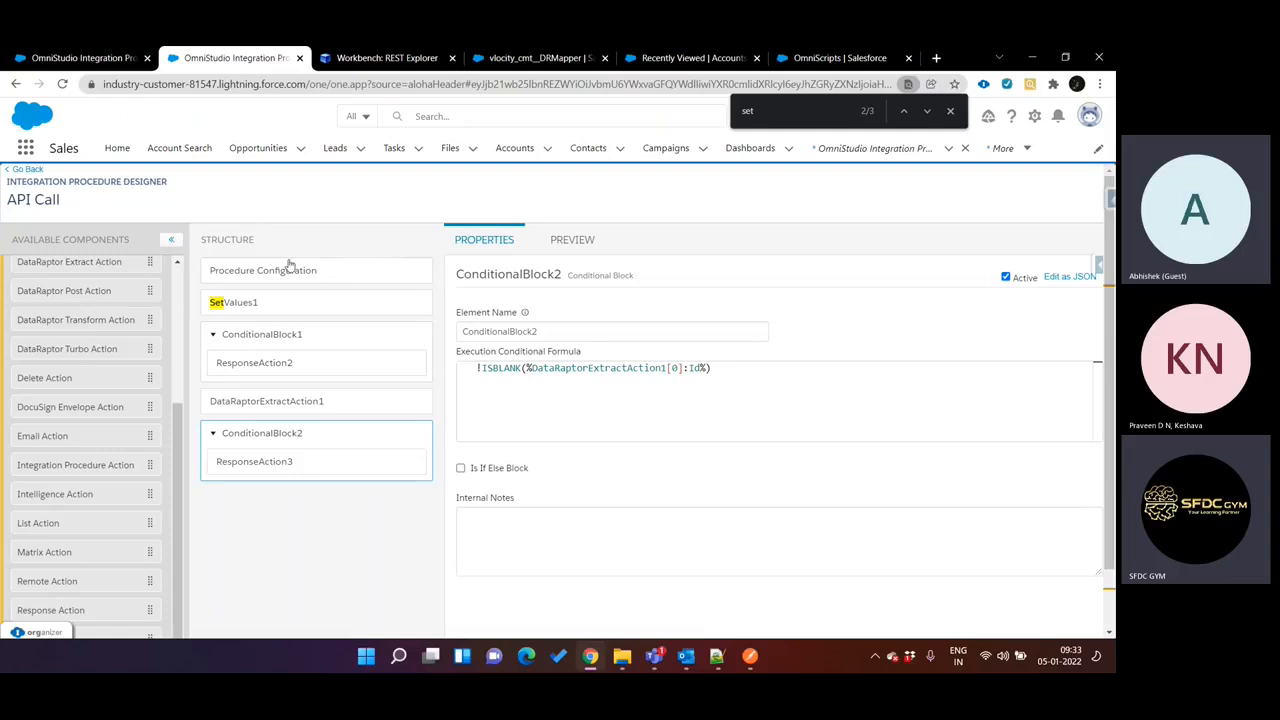
click(302, 308)
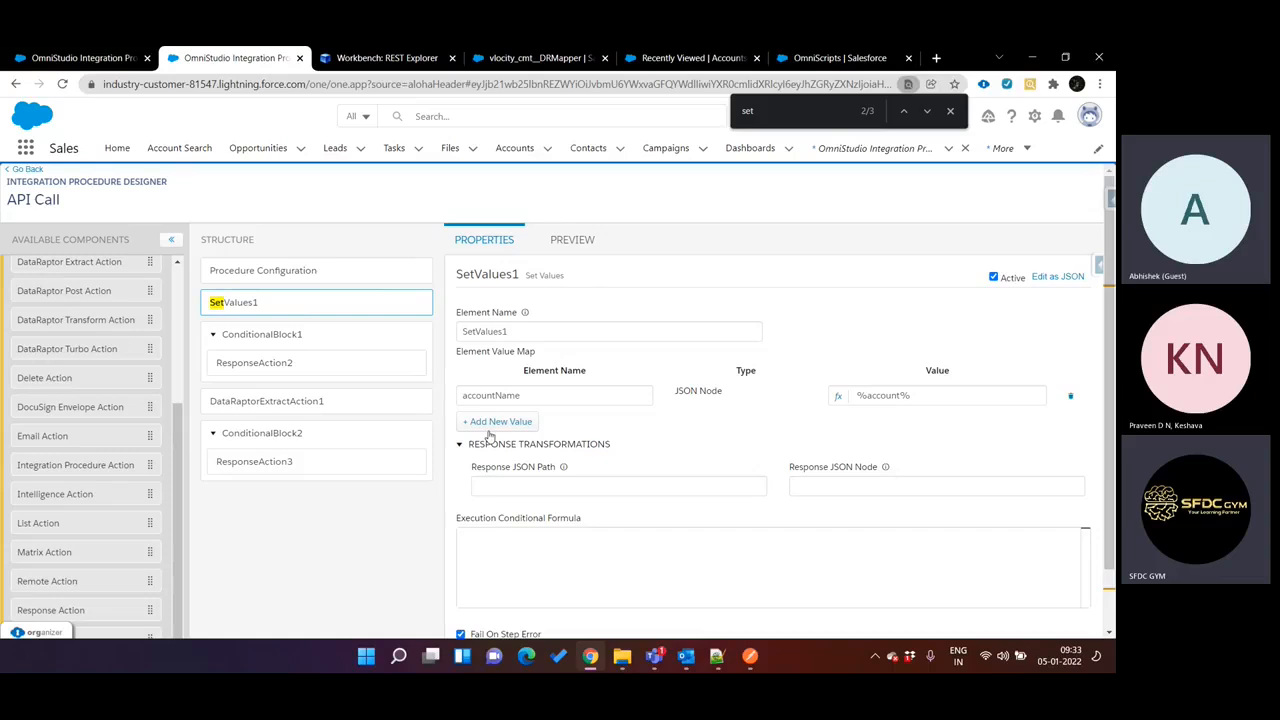
click(716, 656)
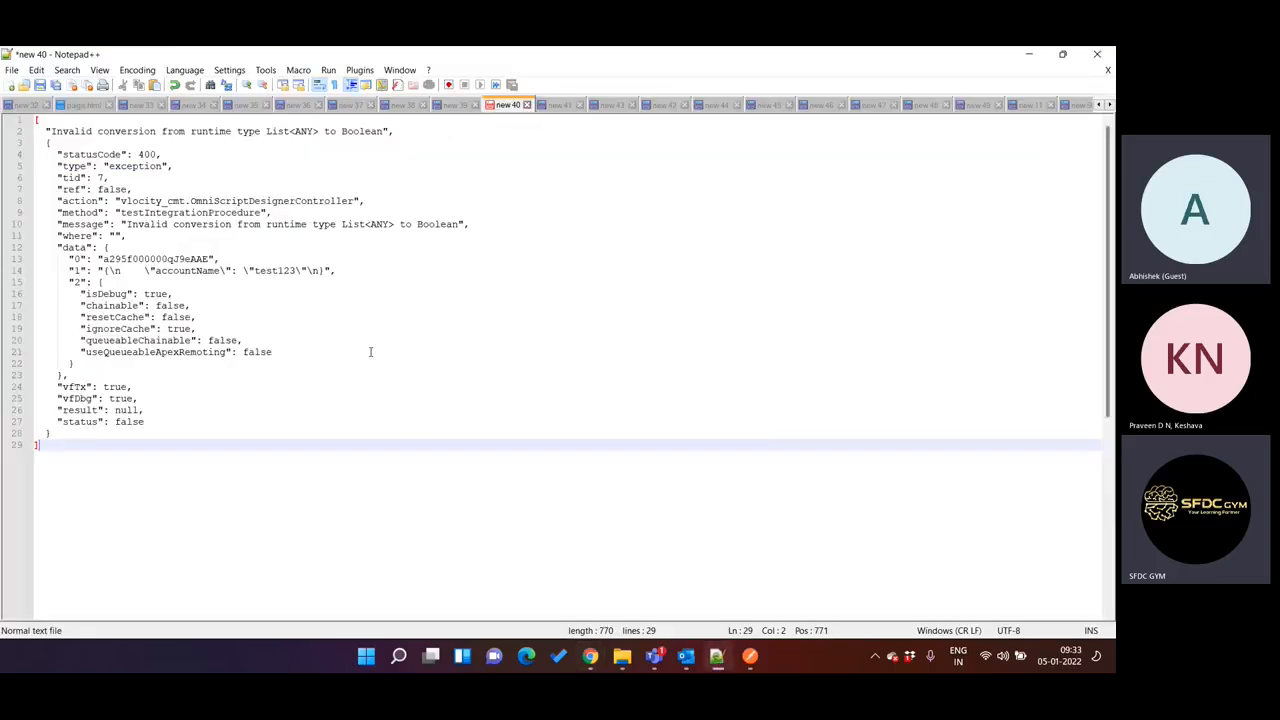
click(451, 104)
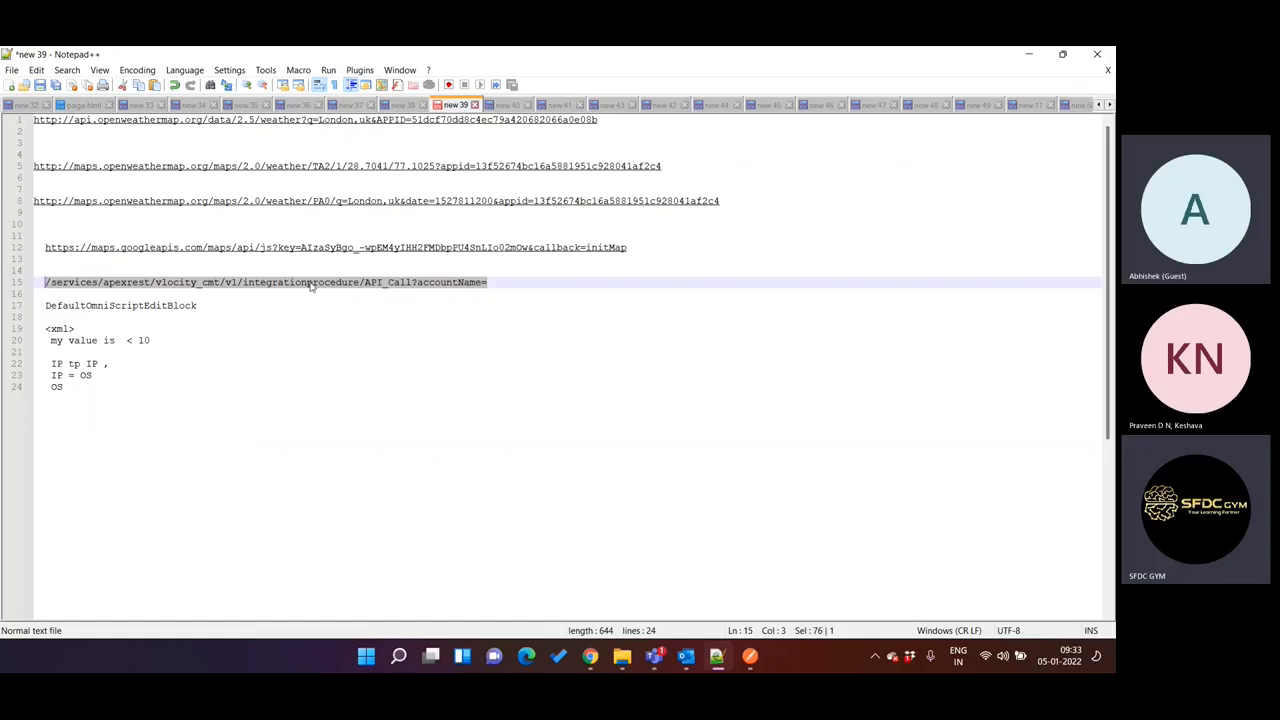
click(369, 283)
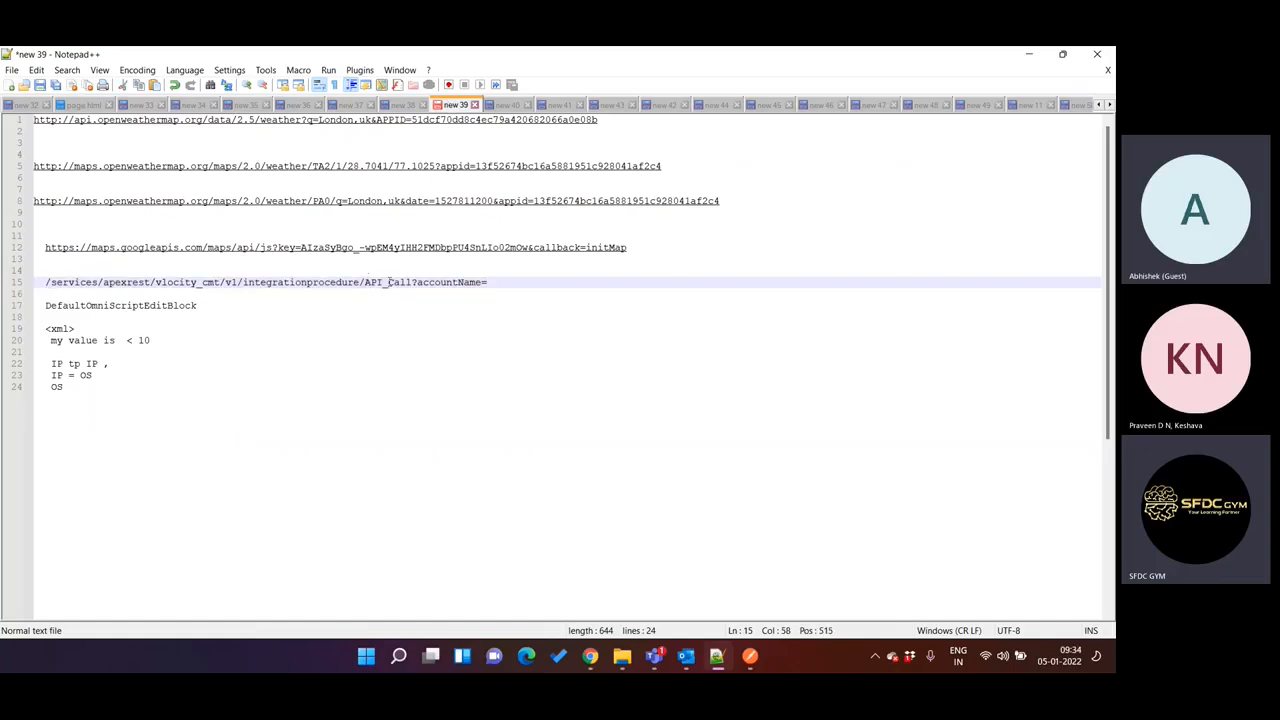
double_click(388, 283)
double_click(199, 284)
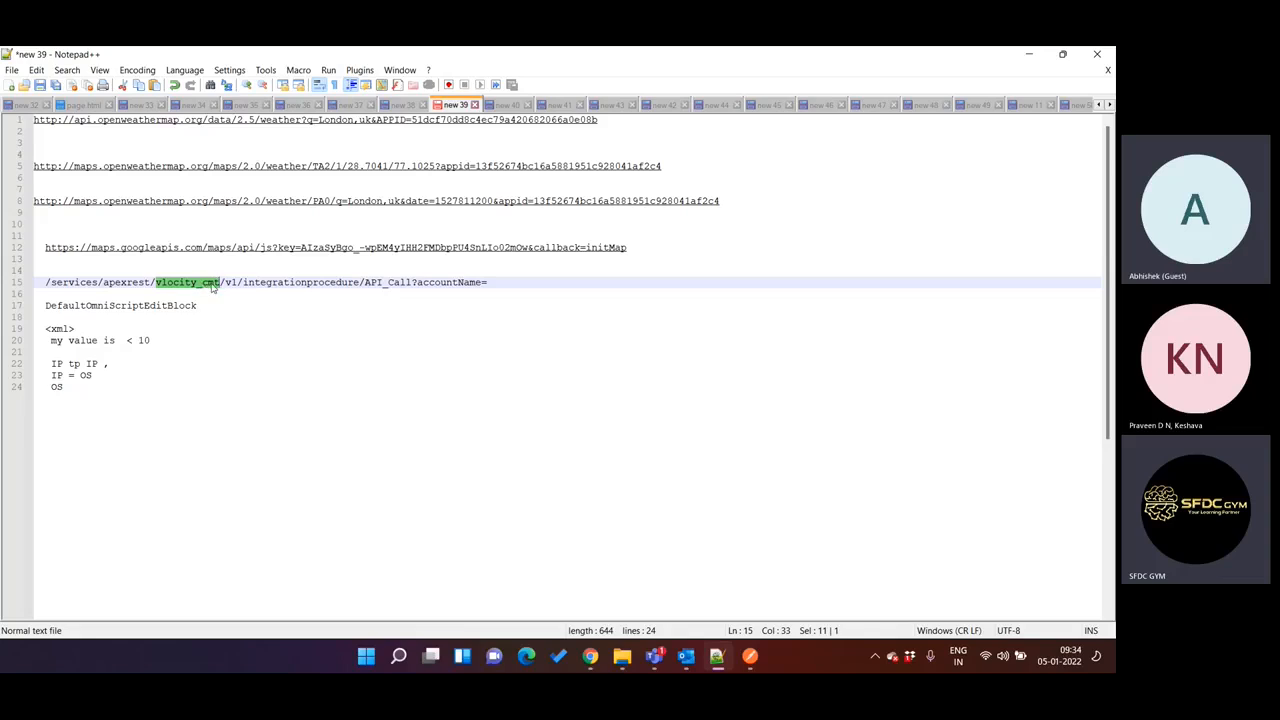
double_click(279, 282)
double_click(402, 282)
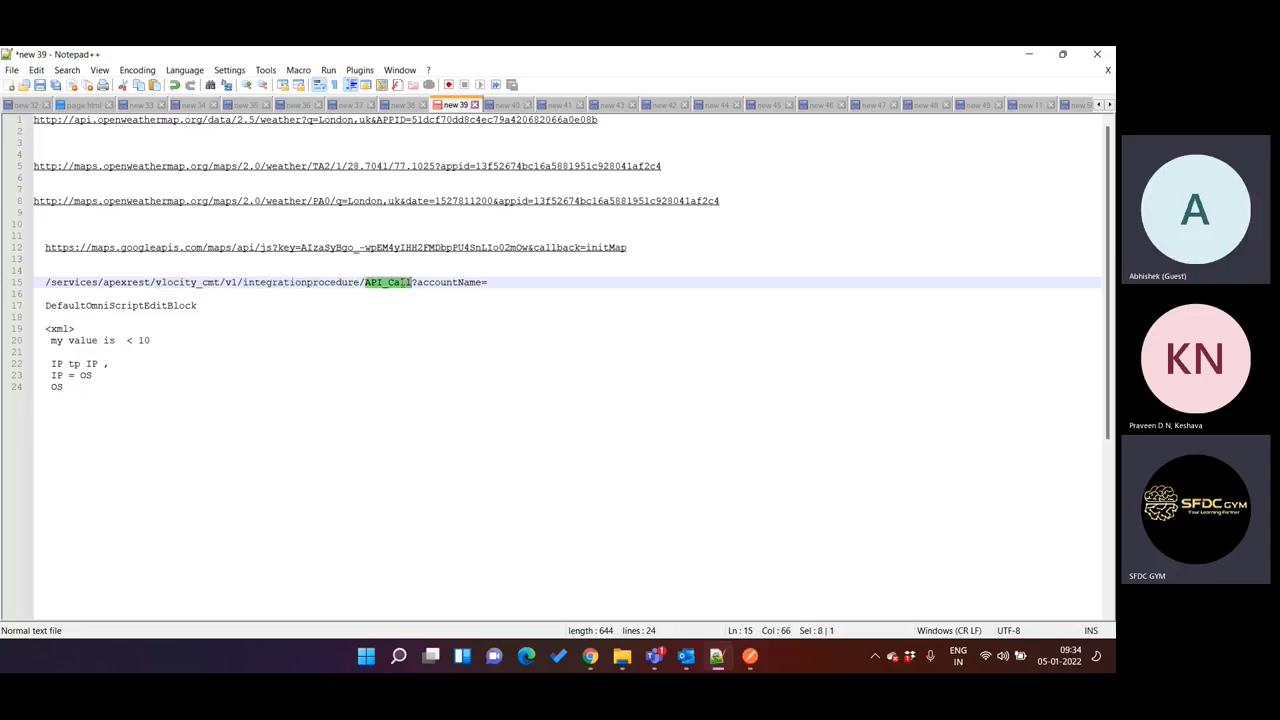
double_click(444, 282)
Append & to the API_Call REST path after accountName= and highlight the accountName parameter.
click(500, 282)
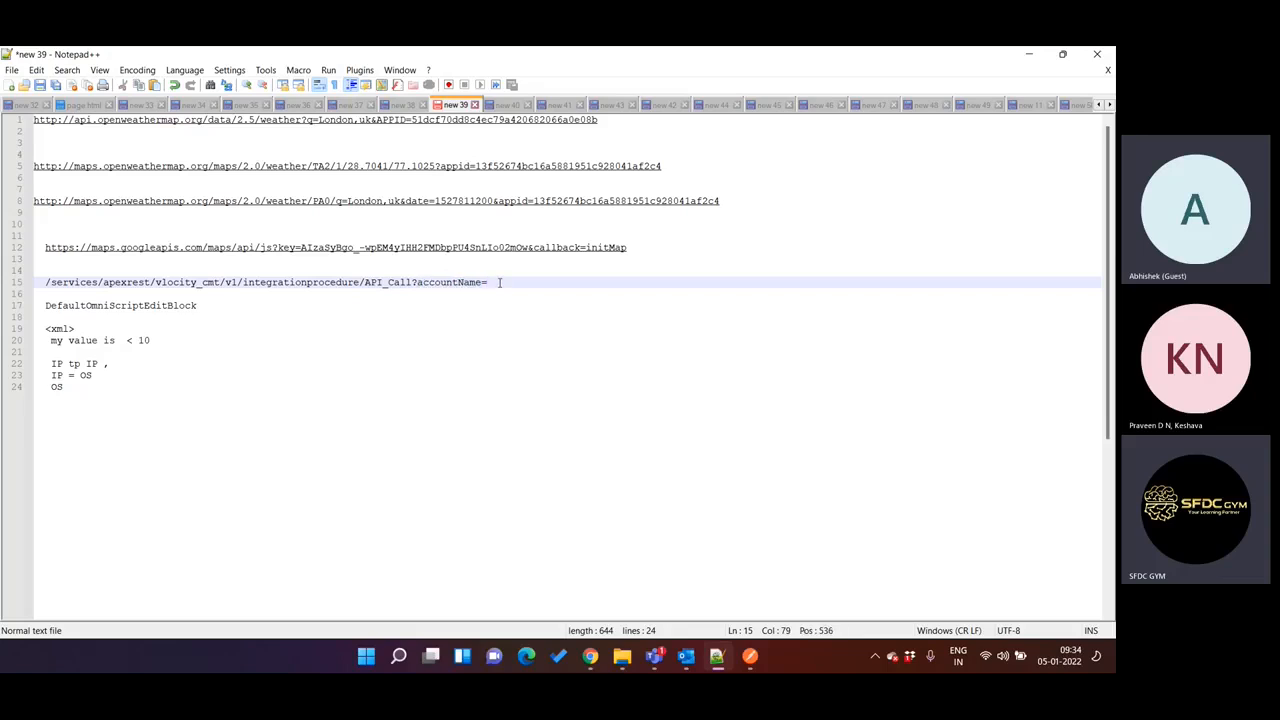
text(a)
double_click(460, 282)
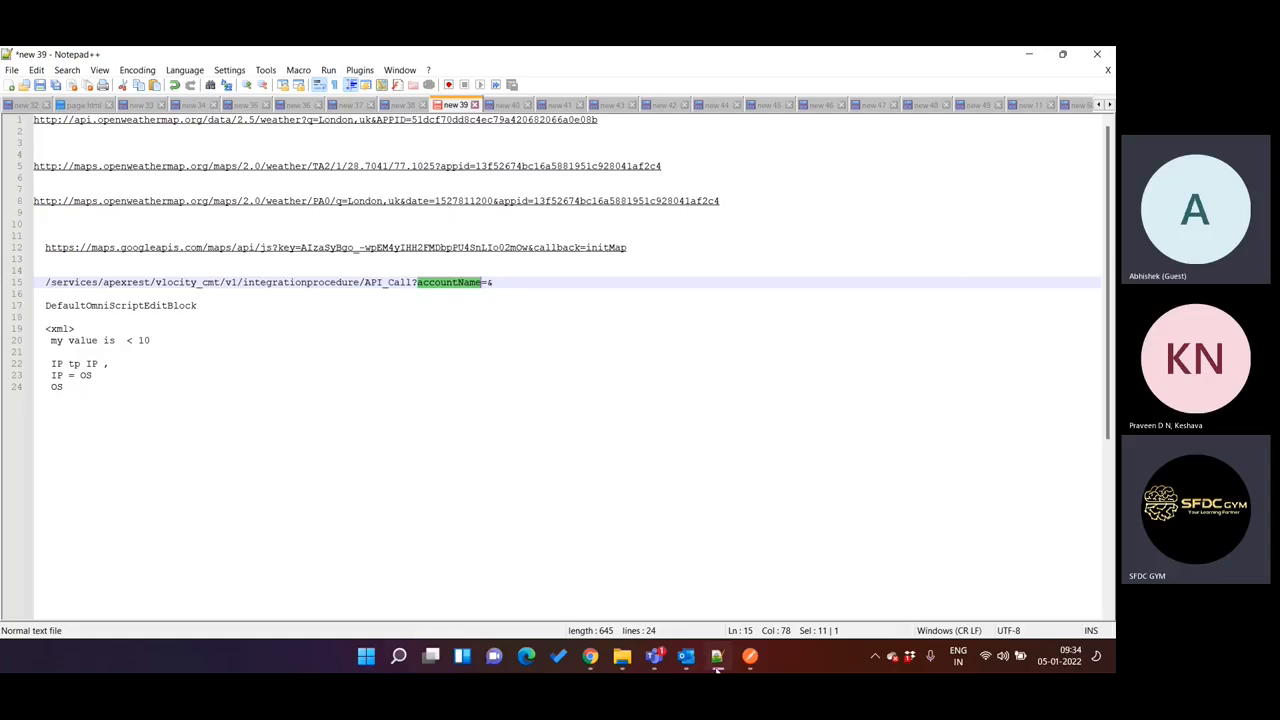
Look at the API_Call request in Workbench's REST Explorer and at Postman, and return to the API Call procedure in the browser.
key(alt+Tab)
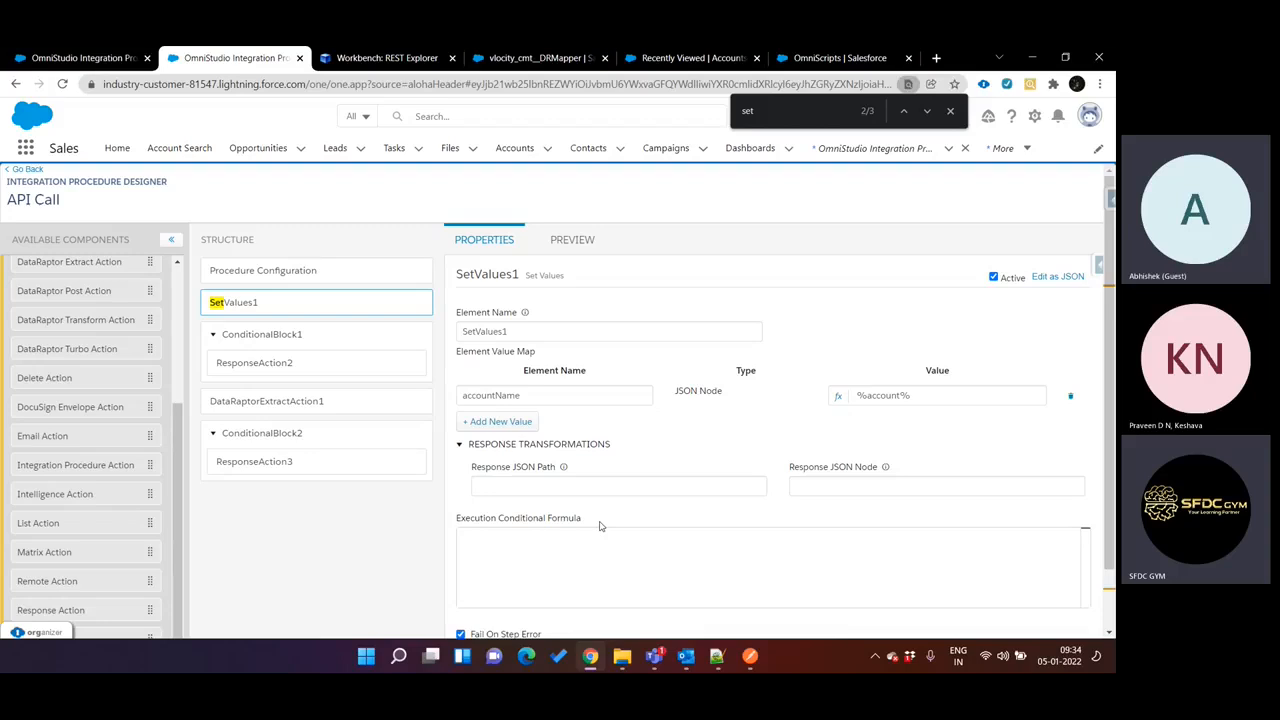
click(430, 62)
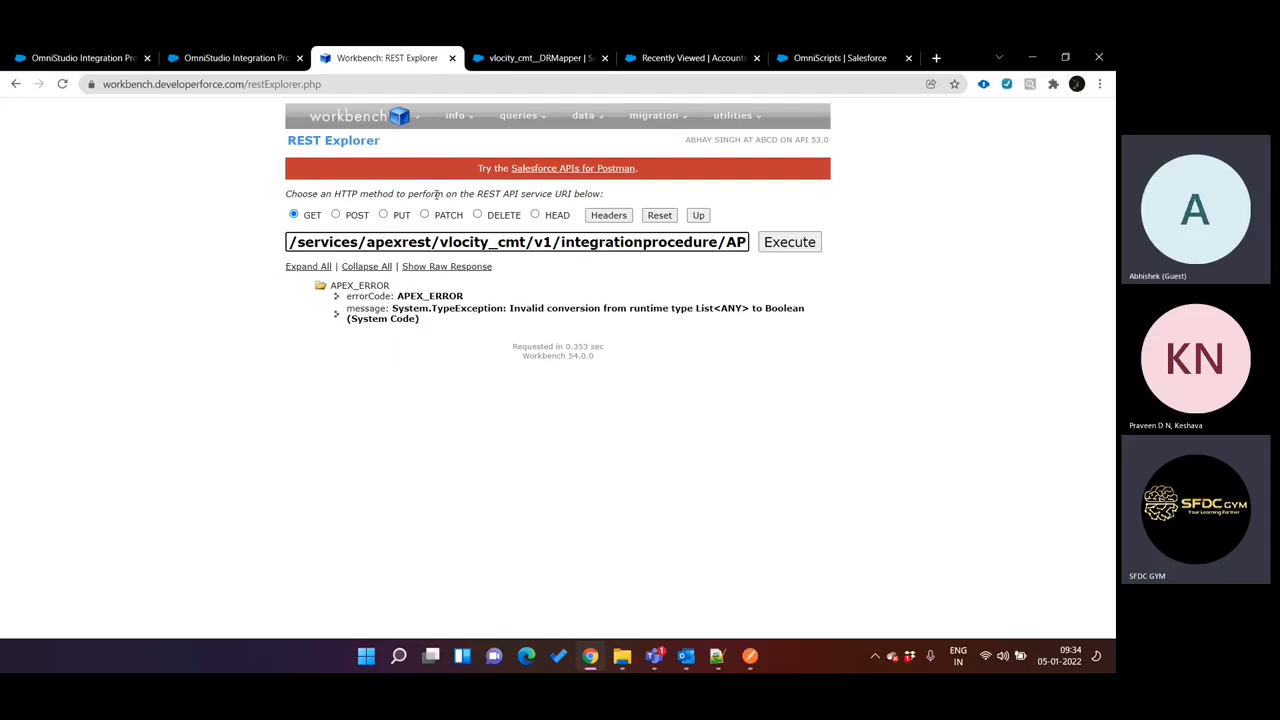
mouse_move(750, 655)
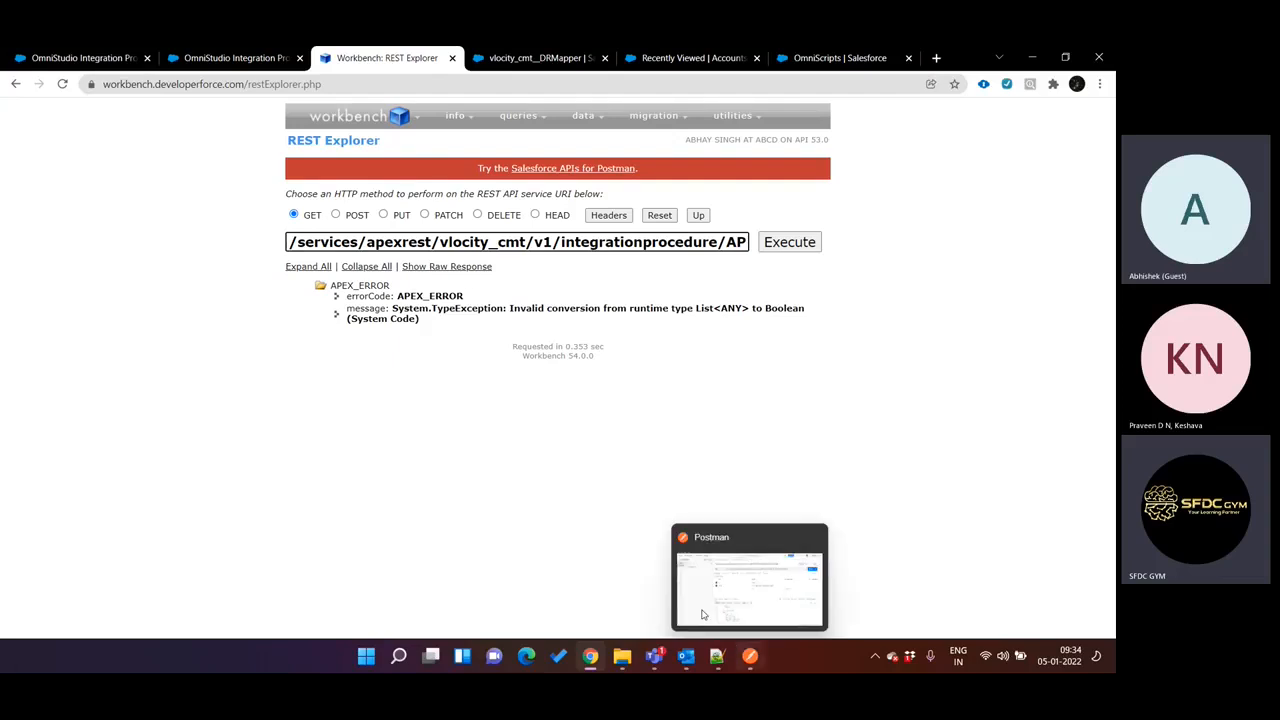
mouse_move(683, 580)
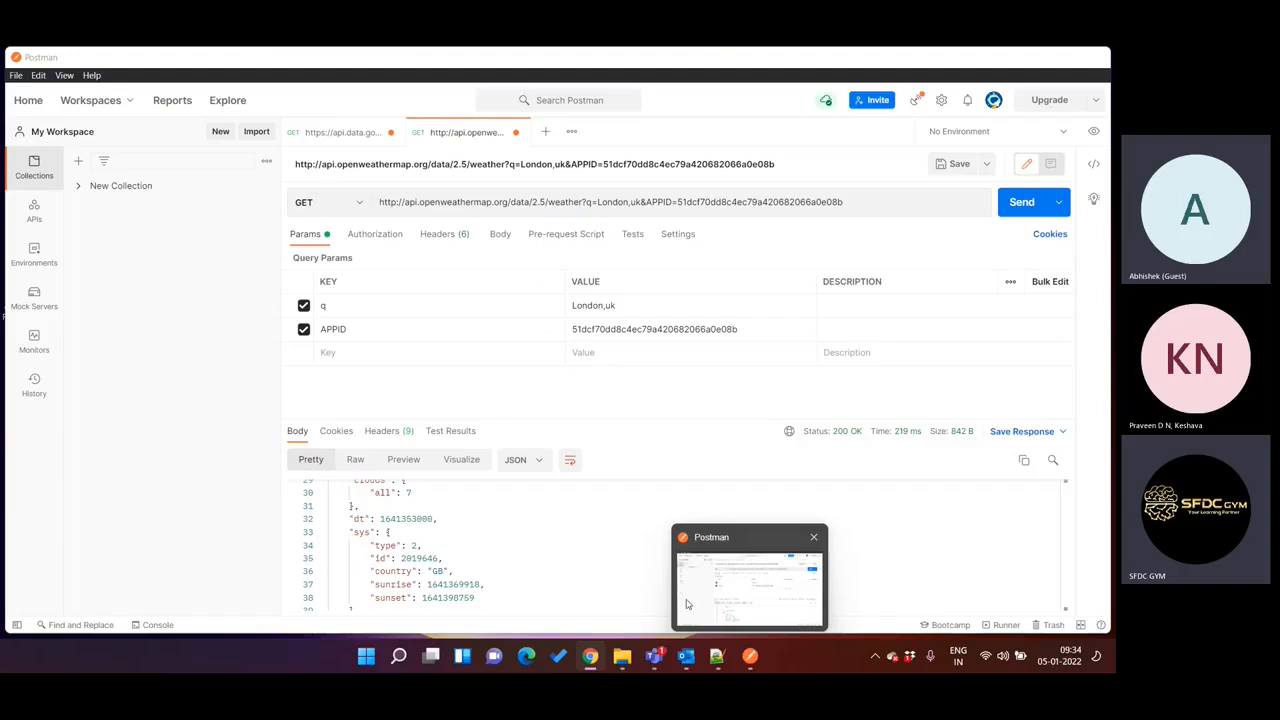
click(750, 660)
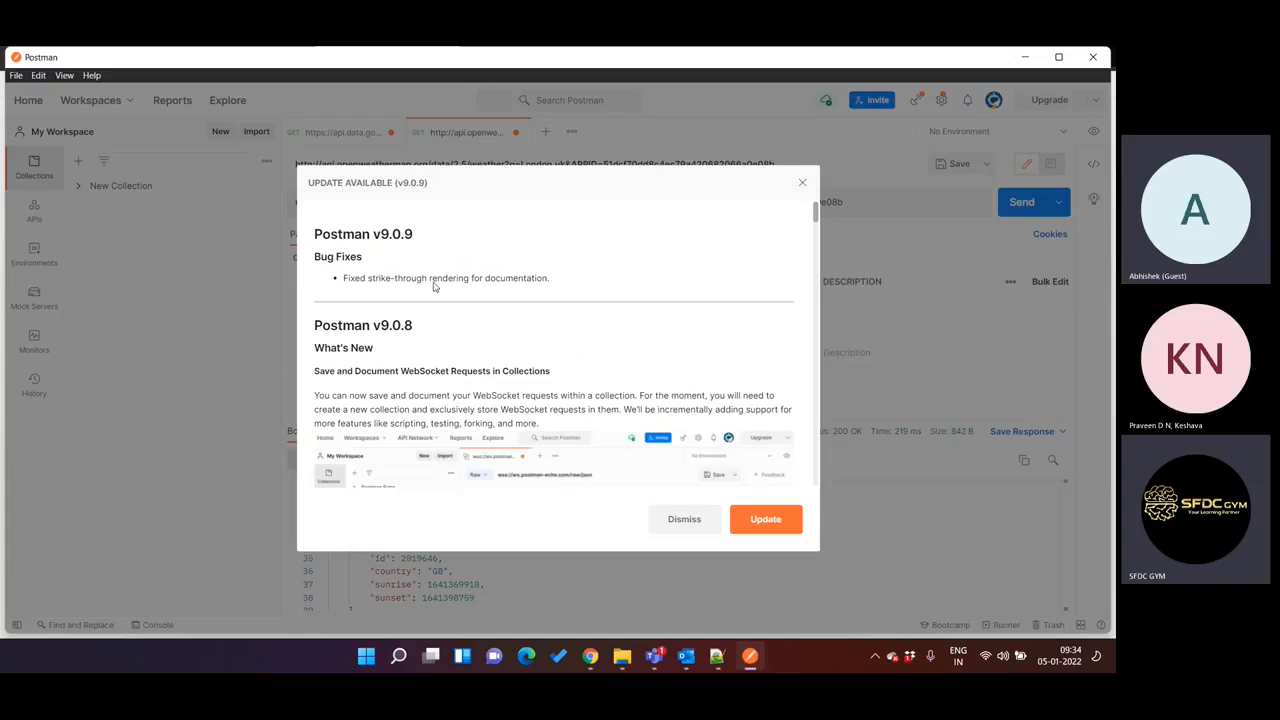
click(752, 658)
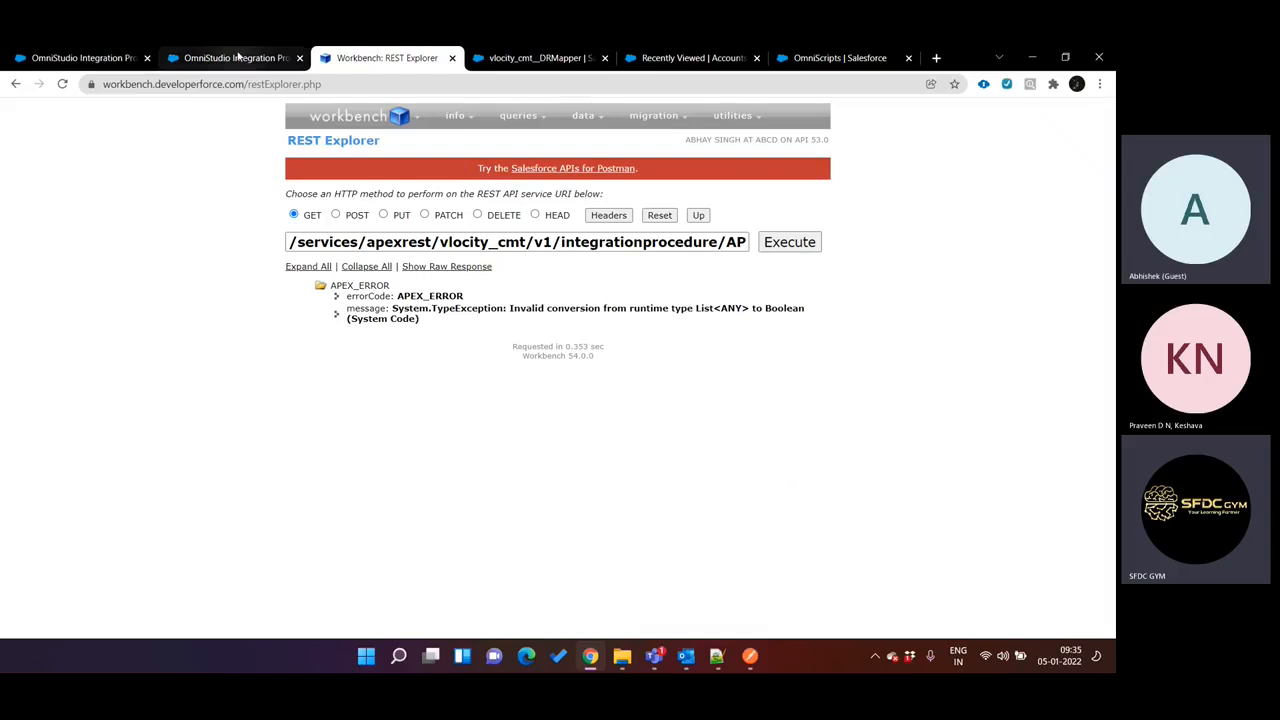
click(237, 59)
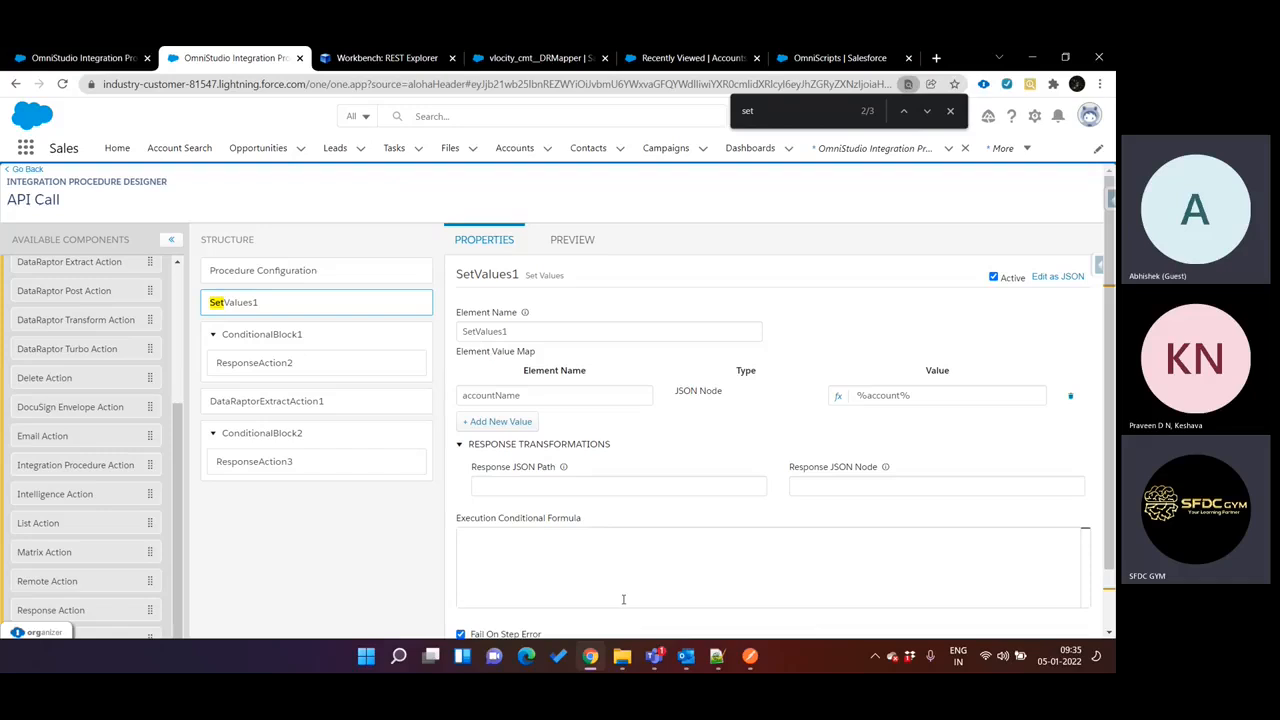
Switch to the Teams meeting window and stop sharing the screen.
click(656, 657)
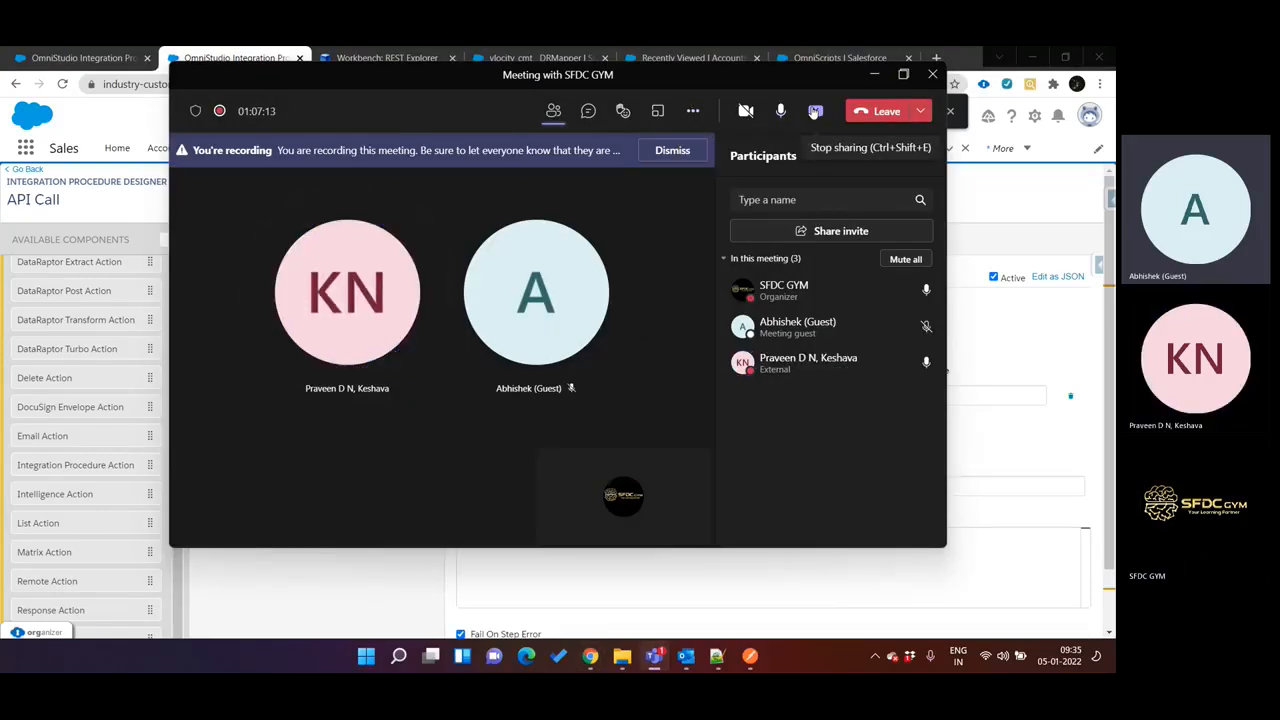
click(815, 112)
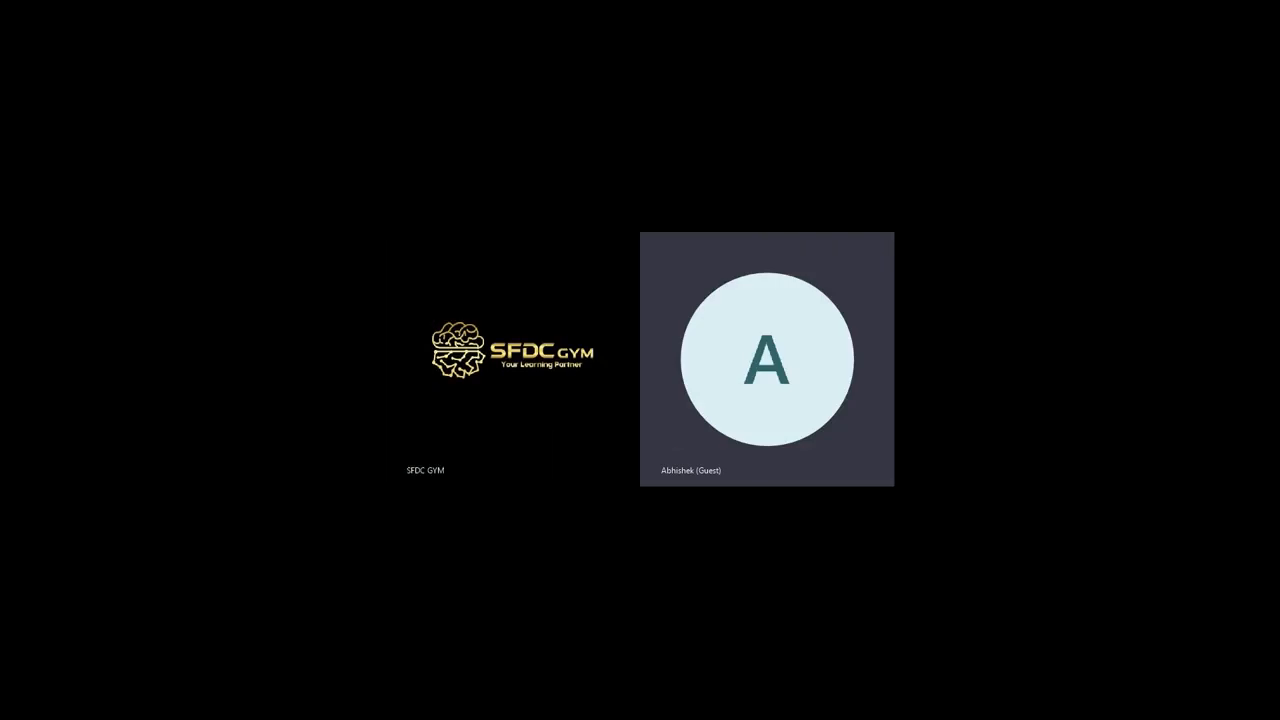